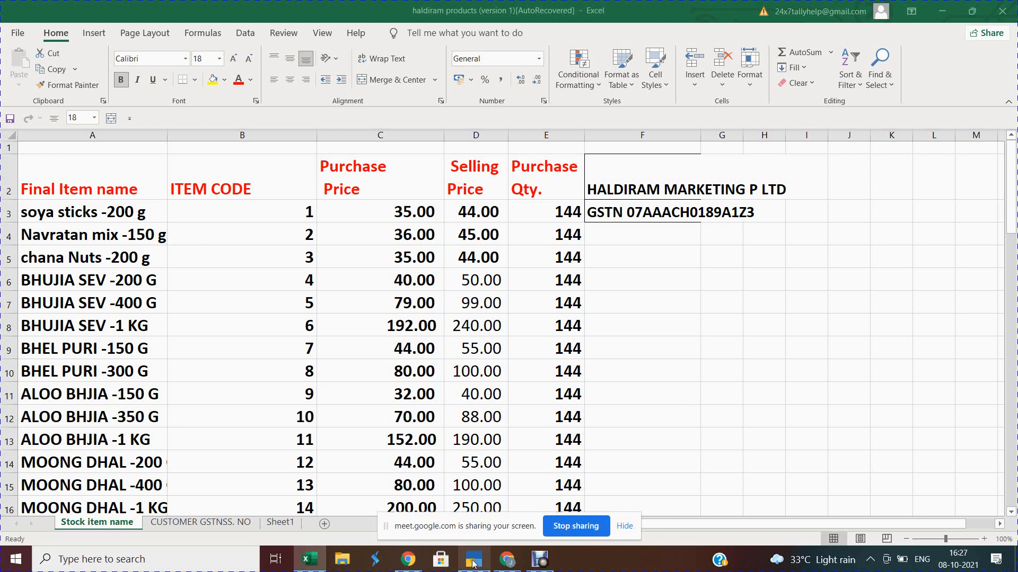
Step: Switch from the Haldiram Excel sheet to TallyPrime's Select Company list
{"action": "key", "text": "alt+Tab"}
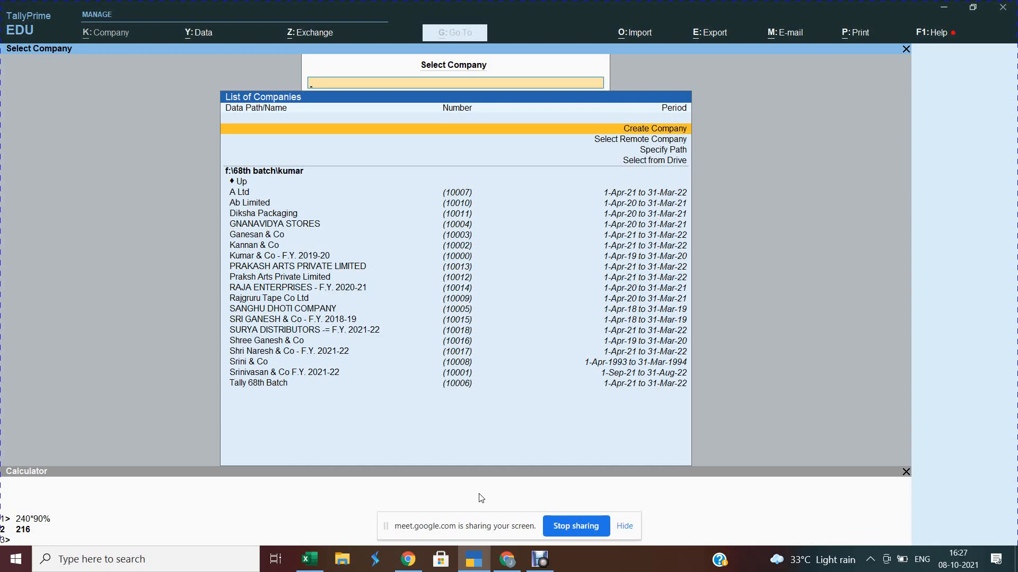
Step: Start a new company named SURYA DISTRIBUTORS and enter its two-line street address
{"action": "key", "text": "Return"}
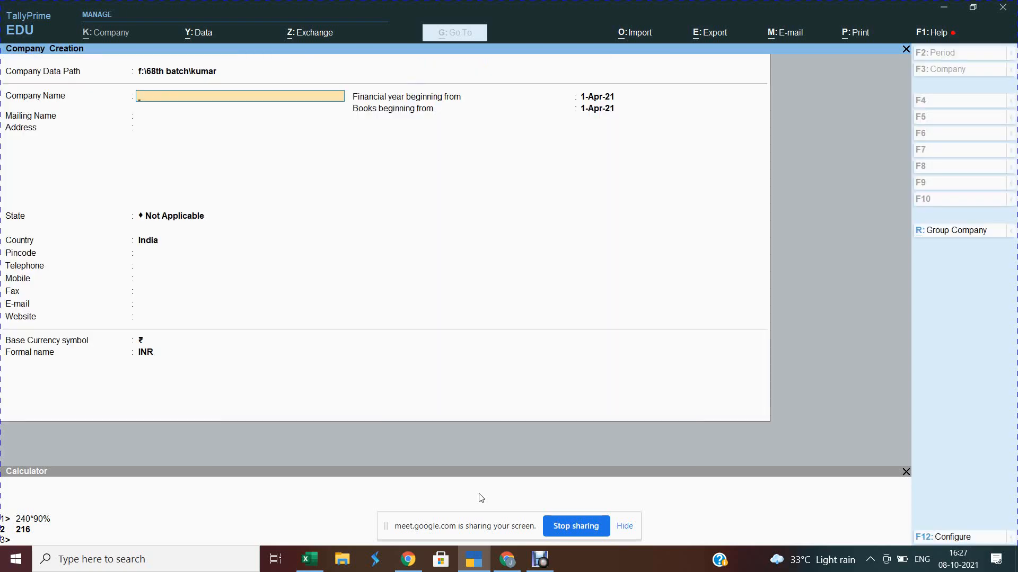
{"action": "type", "text": "SURYA DISTRIBUTORS"}
{"action": "key", "text": "Return"}
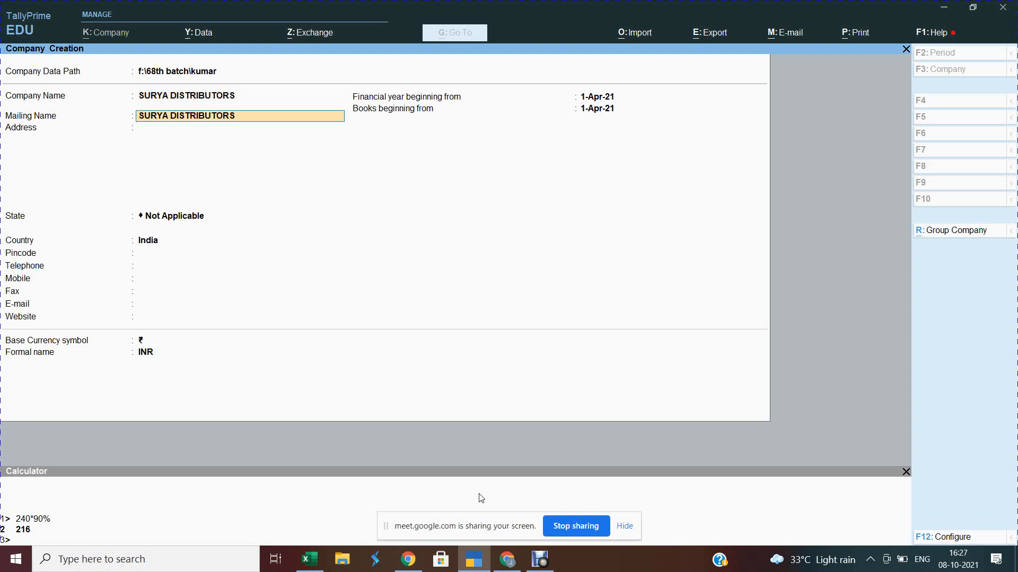
{"action": "key", "text": "Return"}
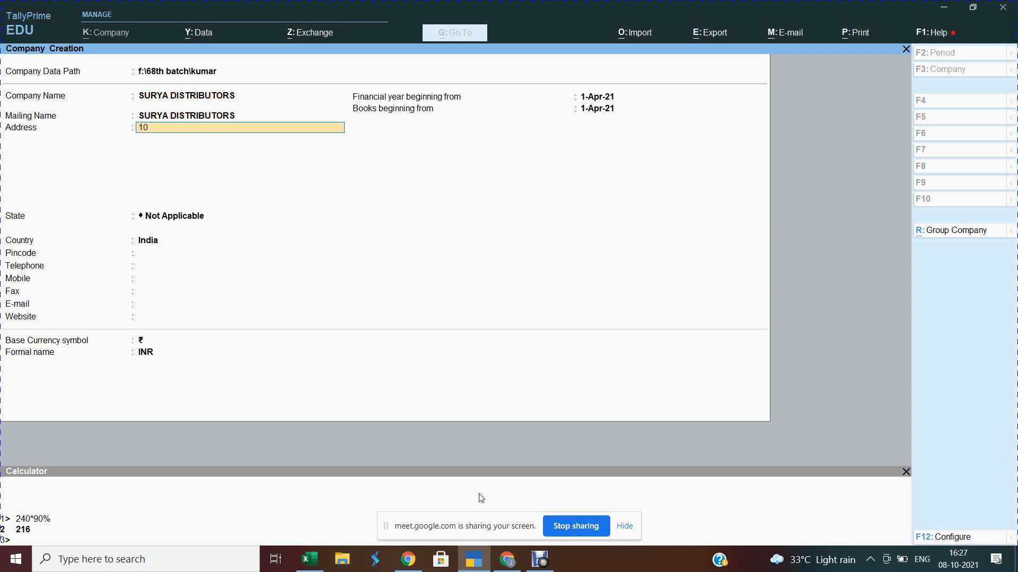
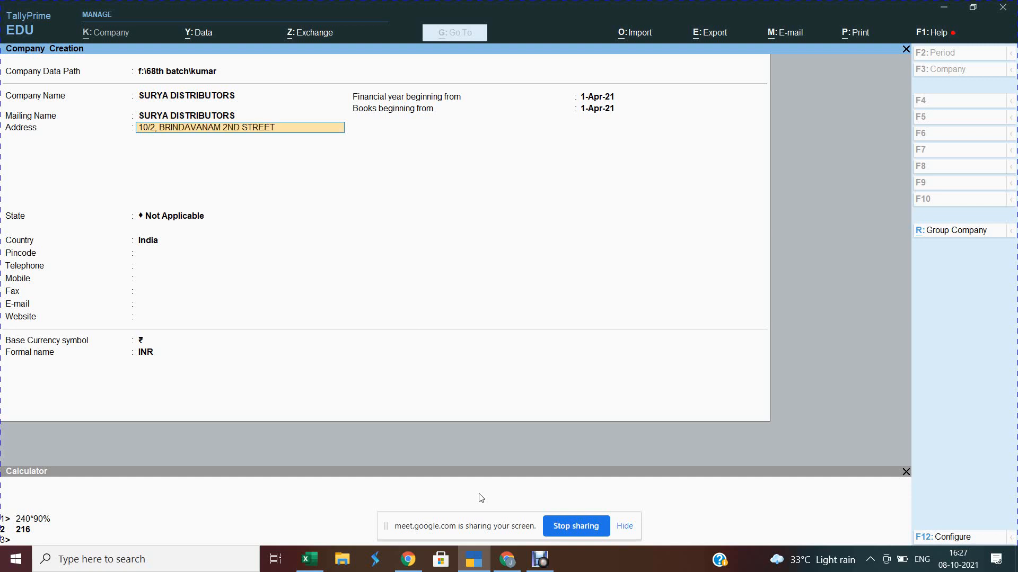
{"action": "key", "text": "Return"}
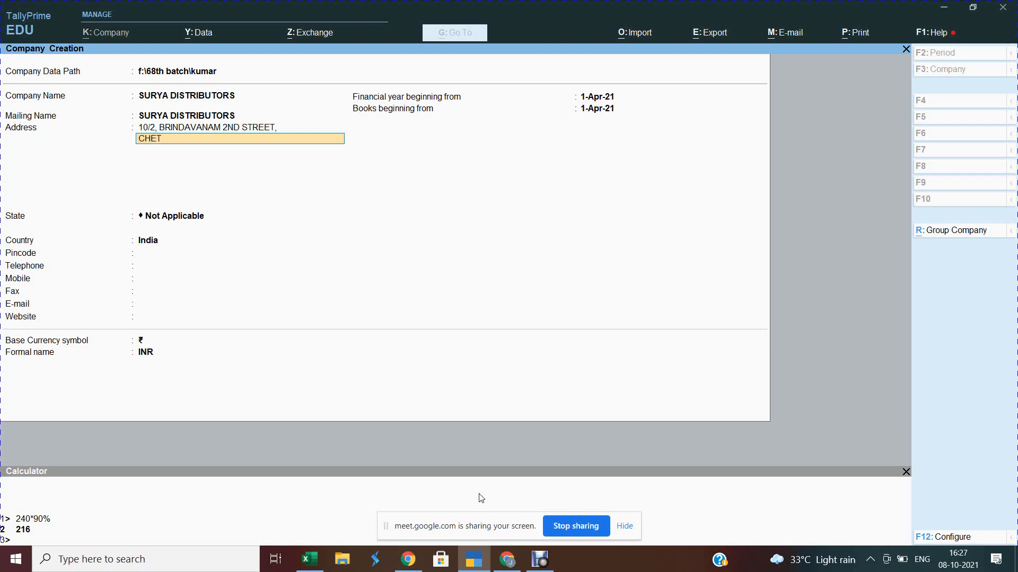
{"action": "key", "text": "Return"}
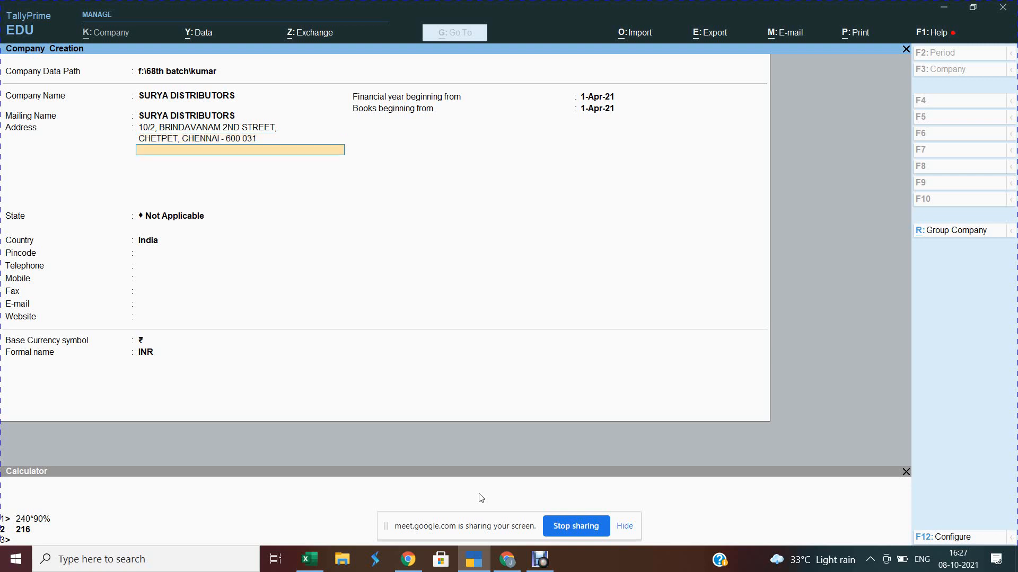
Step: Set the company's state to Tamil Nadu and enter its pincode
{"action": "key", "text": "Return"}
{"action": "type", "text": "ta"}
{"action": "key", "text": "Return"}
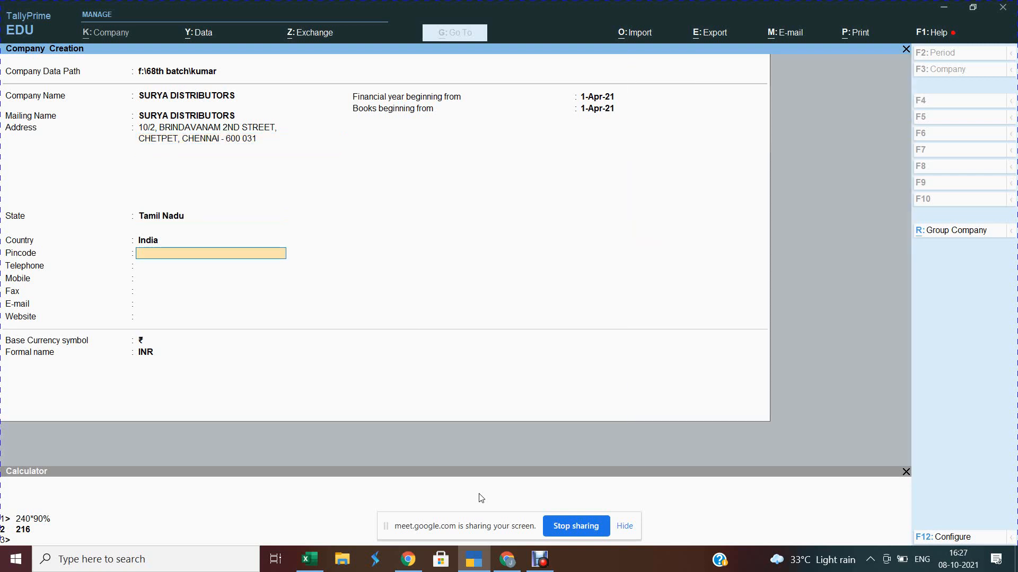
{"action": "type", "text": "600 031"}
{"action": "key", "text": "Return"}
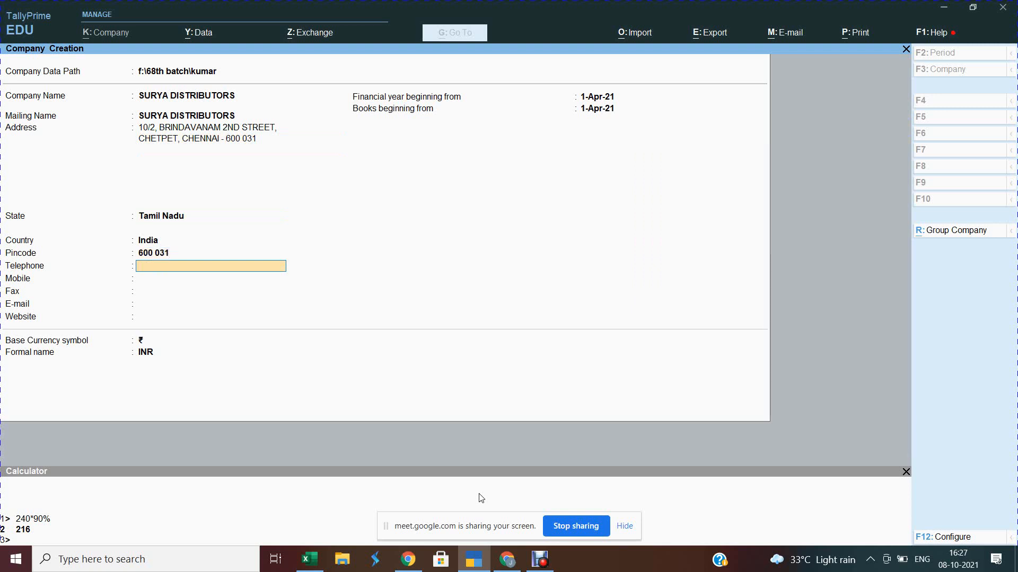
Step: Enter the company's telephone, mobile number and e-mail, leave fax blank, and finish the form
{"action": "key", "text": "Return"}
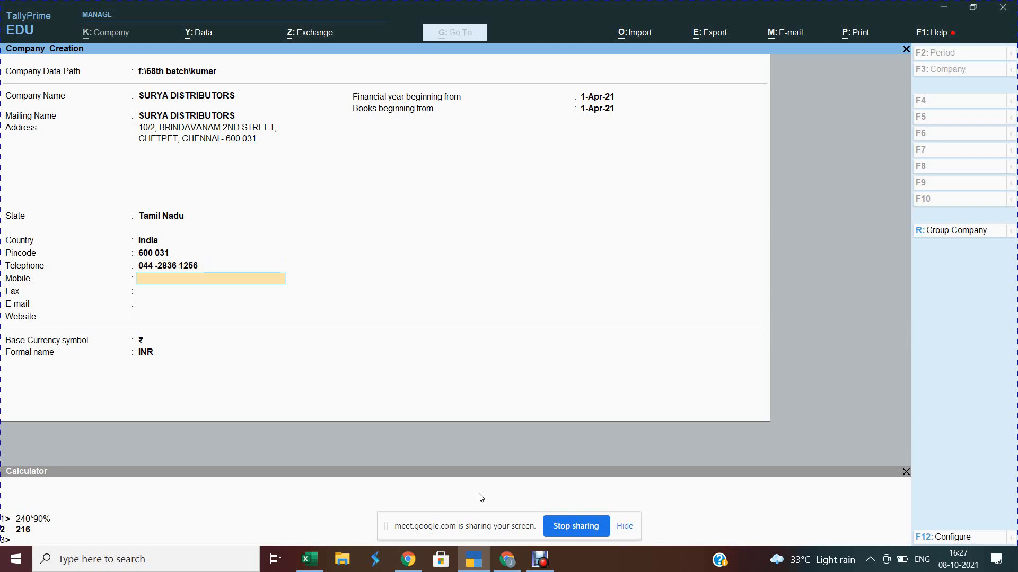
{"action": "key", "text": "Return"}
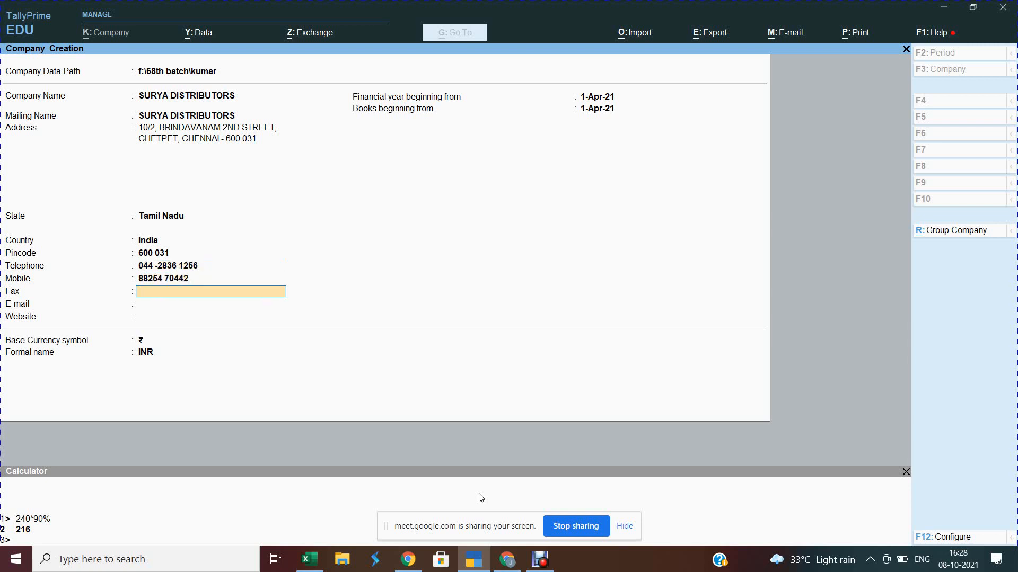
{"action": "key", "text": "Return"}
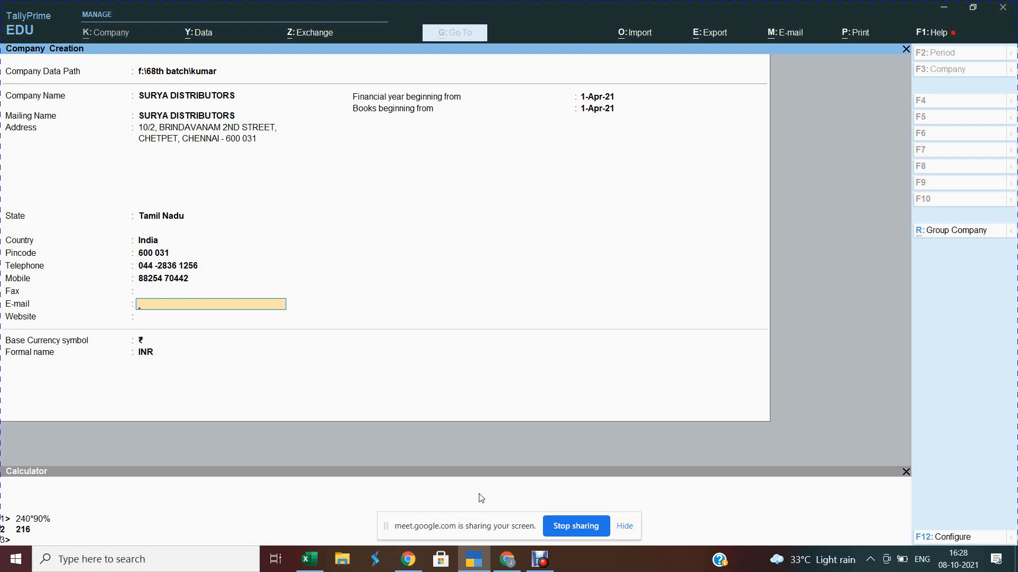
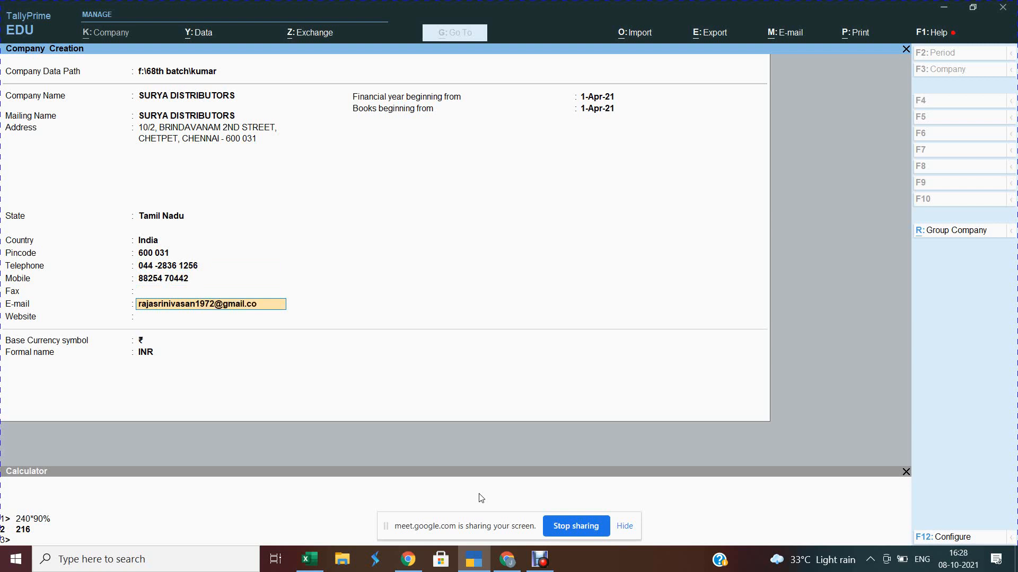
{"action": "key", "text": "Return"}
{"action": "key", "text": "Return"}
{"action": "key", "text": "Return"}
{"action": "key", "text": "Return"}
{"action": "key", "text": "Return"}
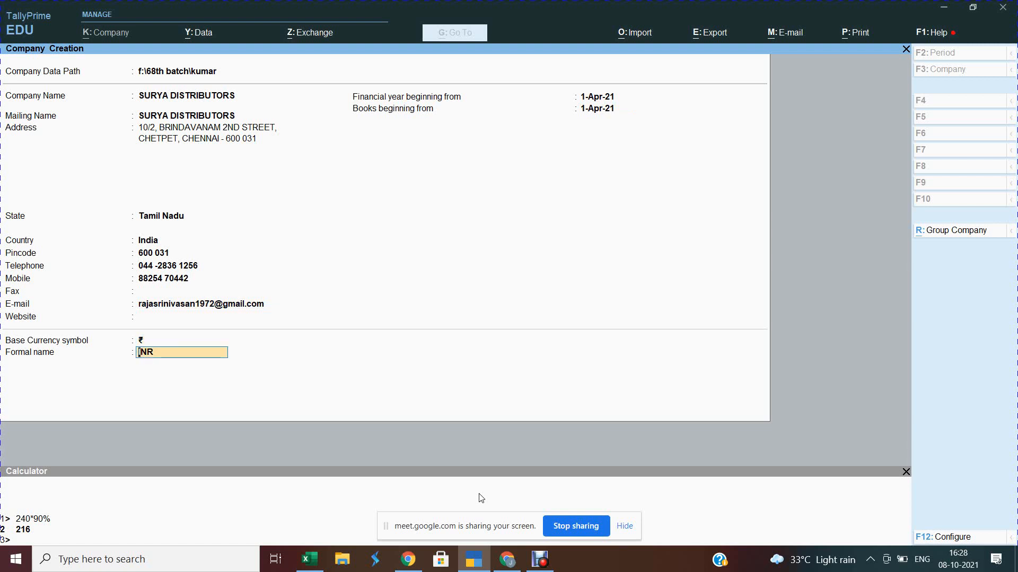
{"action": "key", "text": "Return"}
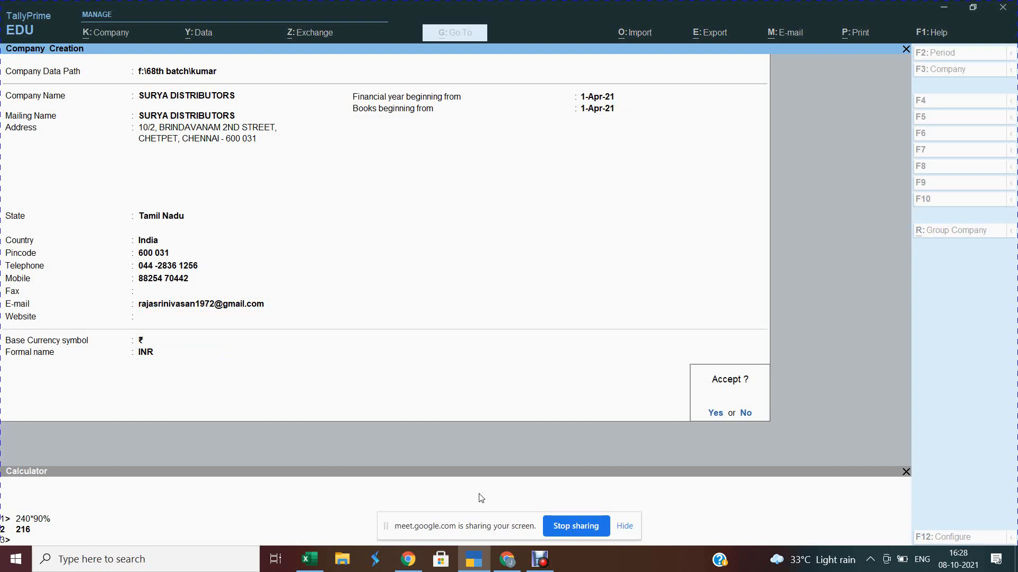
Step: Create SURYA DISTRIBUTORS, keep default features with GST enabled, open GST Details, then switch to Excel
{"action": "key", "text": "y"}
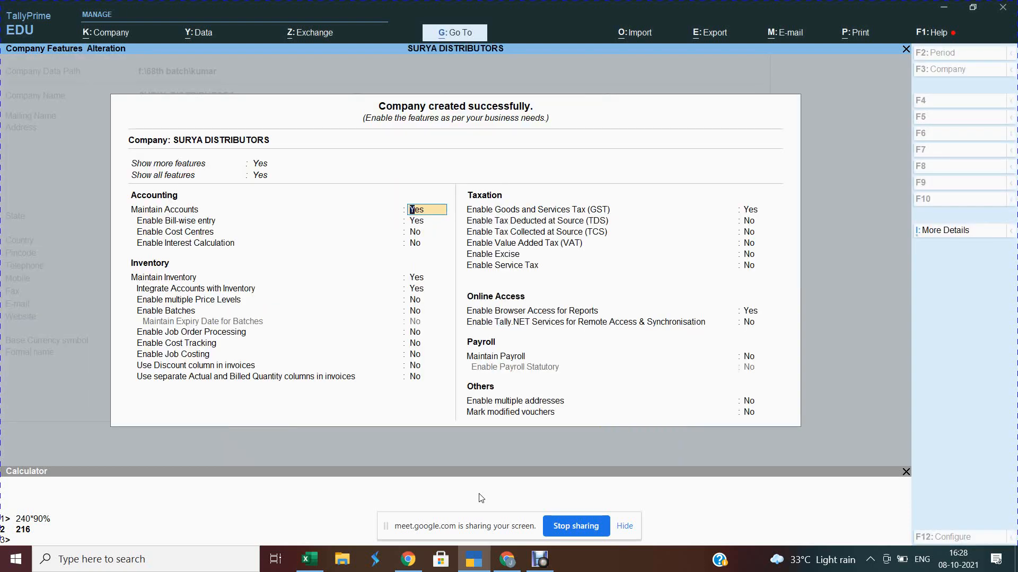
{"action": "key", "text": "Return"}
{"action": "key", "text": "Return"}
{"action": "key", "text": "Return"}
{"action": "key", "text": "Return"}
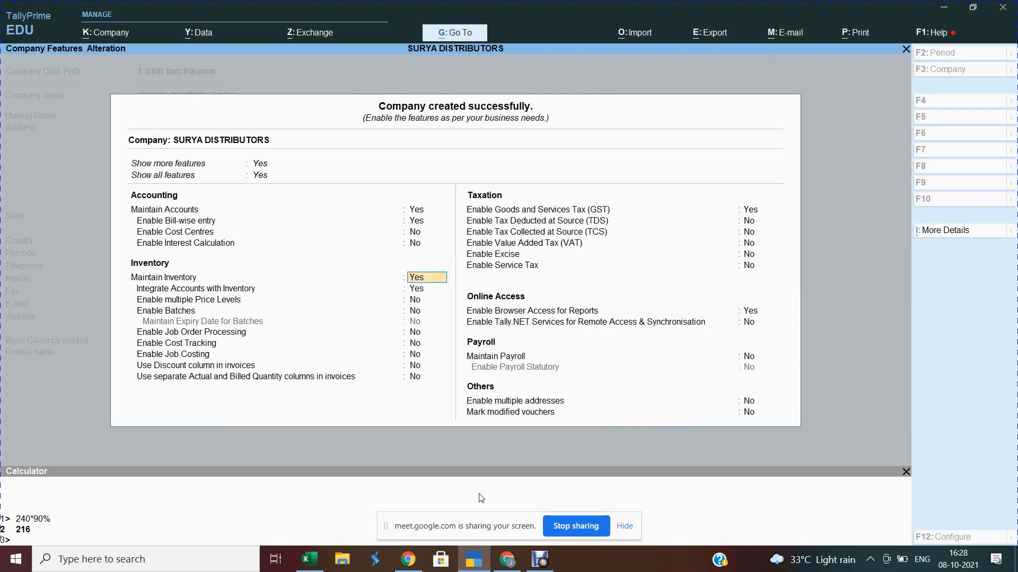
{"action": "key", "text": "Return"}
{"action": "key", "text": "Return"}
{"action": "key", "text": "Return"}
{"action": "key", "text": "Return"}
{"action": "key", "text": "Return"}
{"action": "key", "text": "Return"}
{"action": "key", "text": "Return"}
{"action": "key", "text": "Return"}
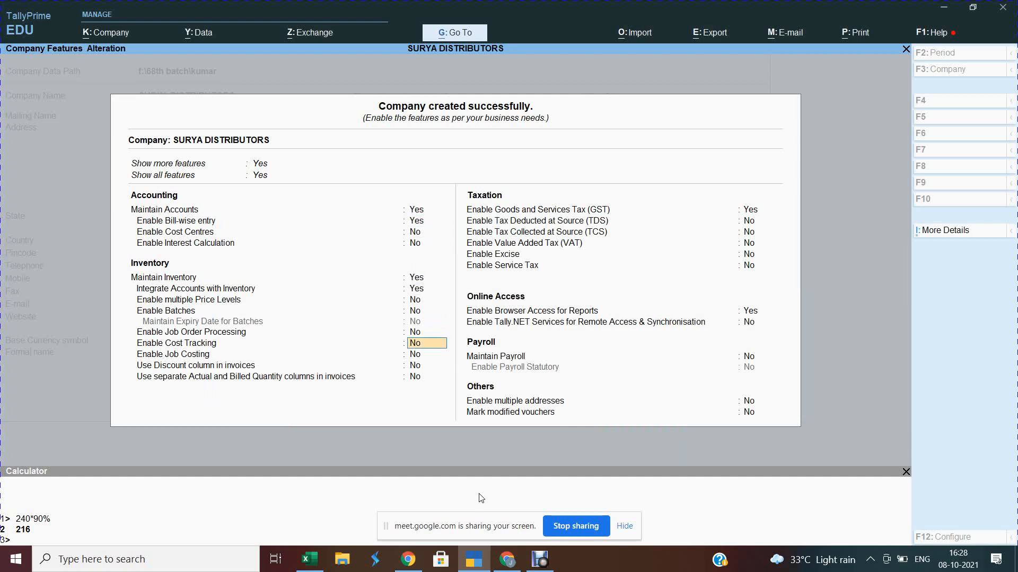
{"action": "key", "text": "Return"}
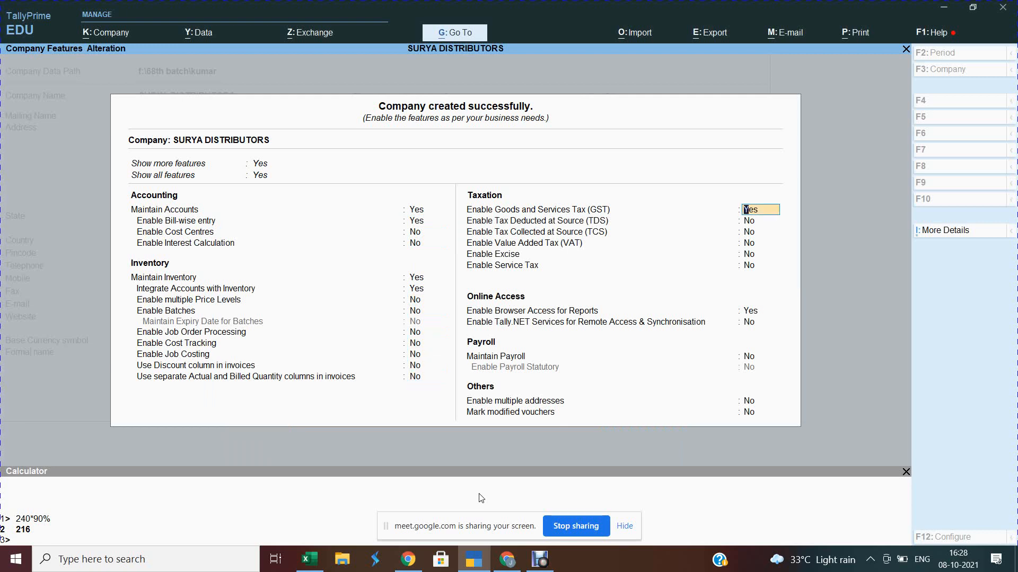
{"action": "key", "text": "Return"}
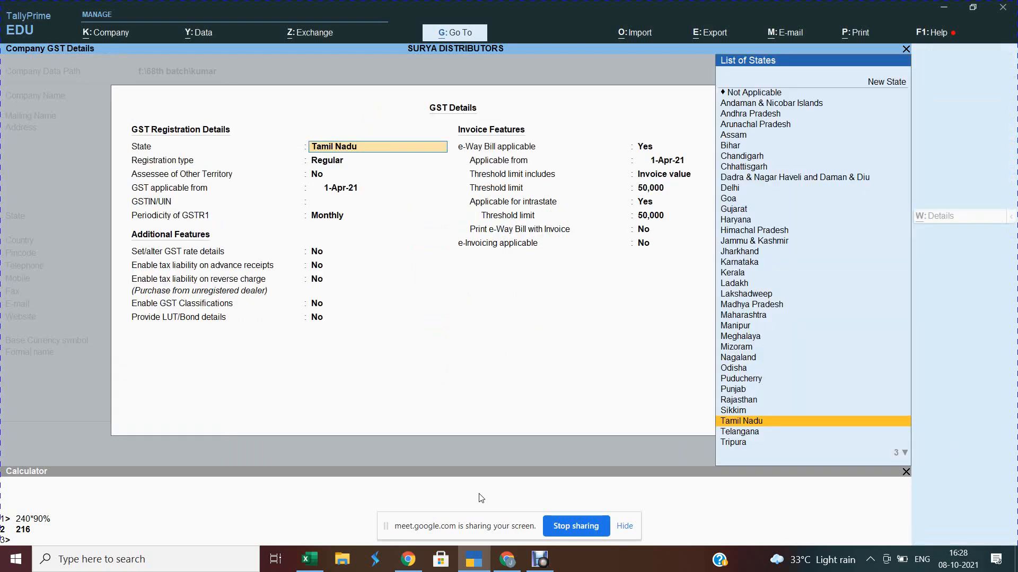
{"action": "key", "text": "Return"}
{"action": "key", "text": "Return"}
{"action": "key", "text": "Return"}
{"action": "key", "text": "Return"}
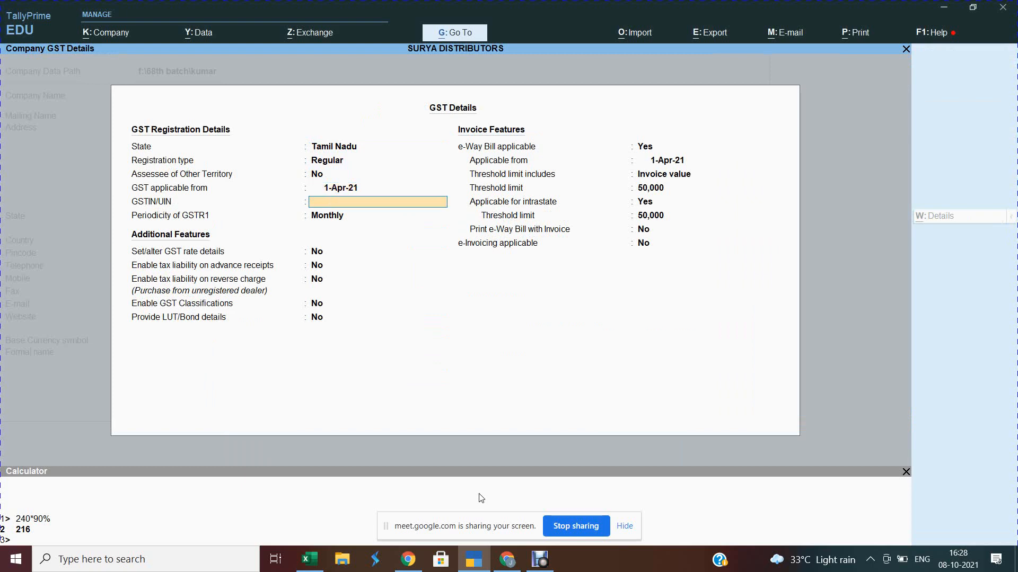
{"action": "key", "text": "alt+Tab"}
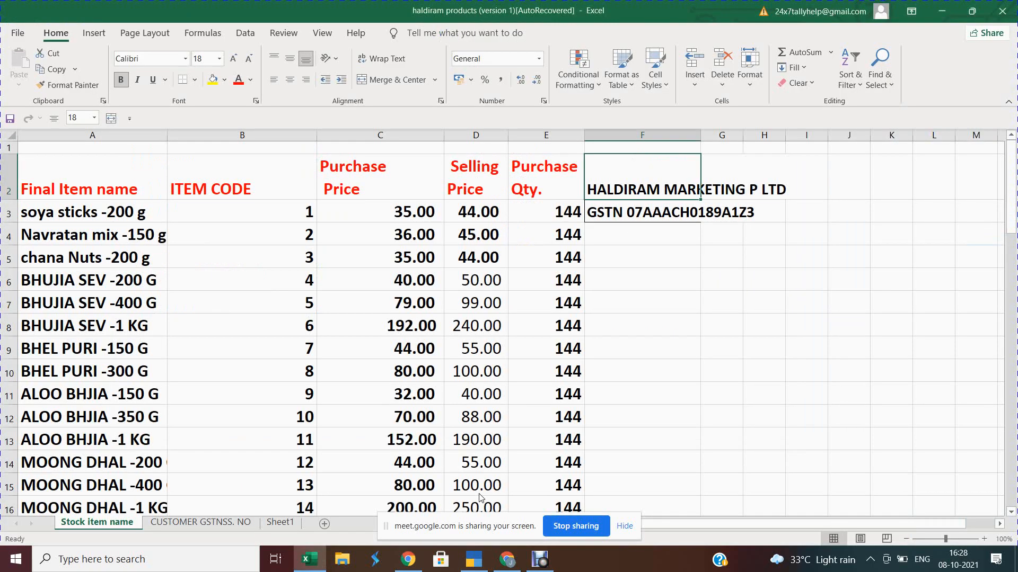
Step: Copy the Tamil Nadu GSTN from cell D14 of the CUSTOMER GSTNSS. NO sheet, then return to TallyPrime
{"action": "left_click", "coordinate": [225, 523]}
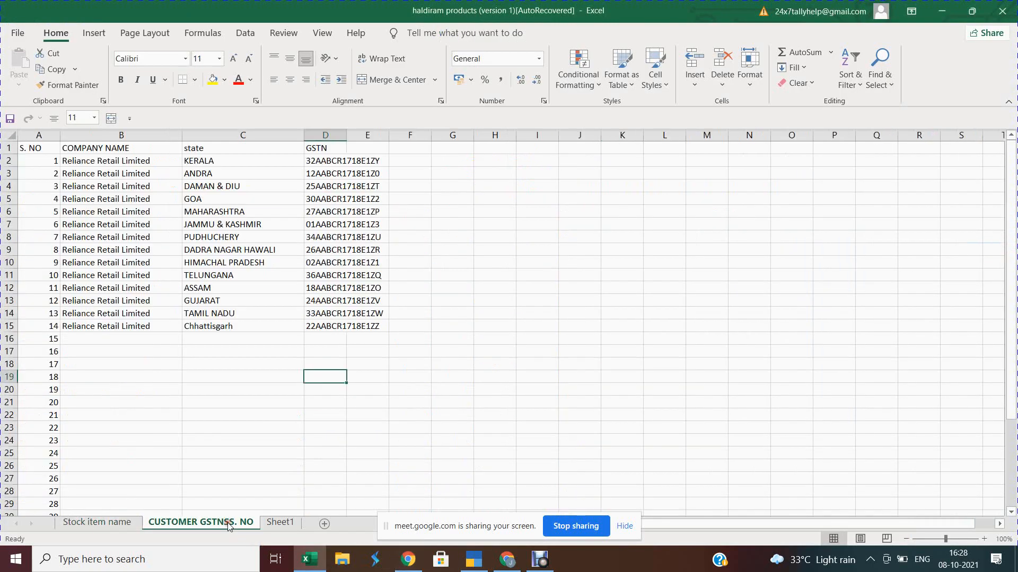
{"action": "left_click", "coordinate": [322, 312]}
{"action": "key", "text": "ctrl+c"}
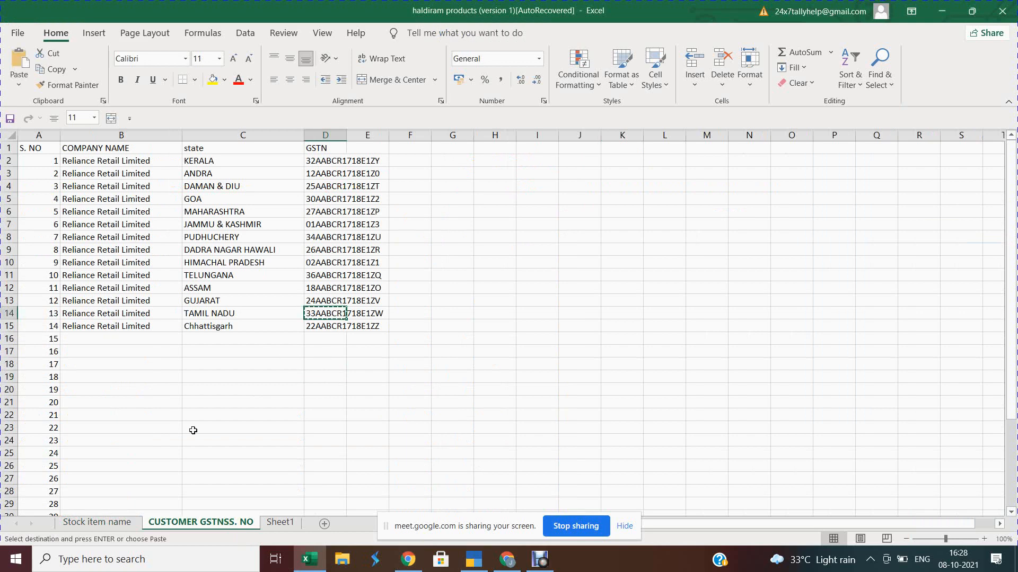
{"action": "left_click", "coordinate": [74, 523]}
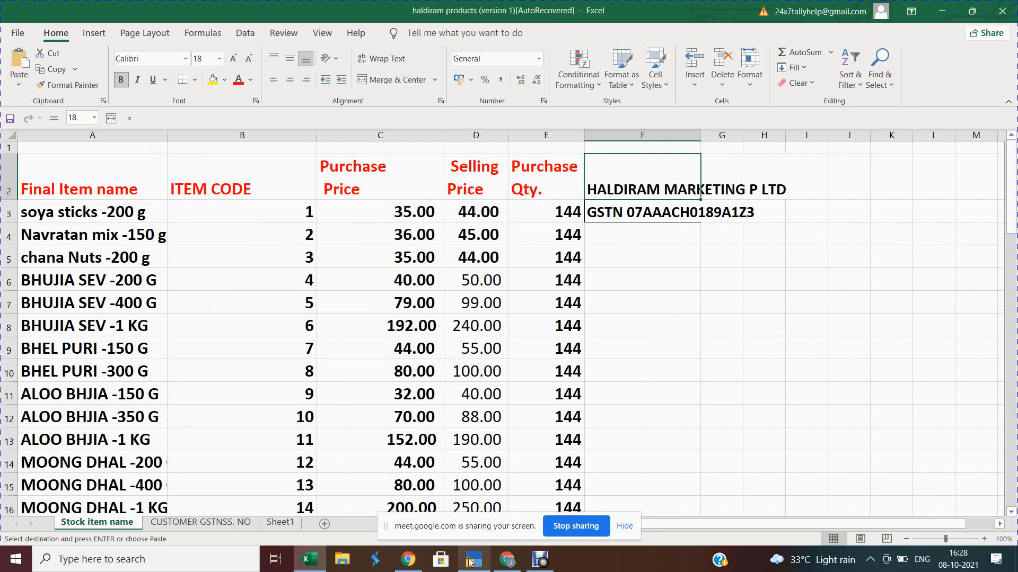
{"action": "mouse_move", "coordinate": [473, 559]}
{"action": "left_click", "coordinate": [487, 493]}
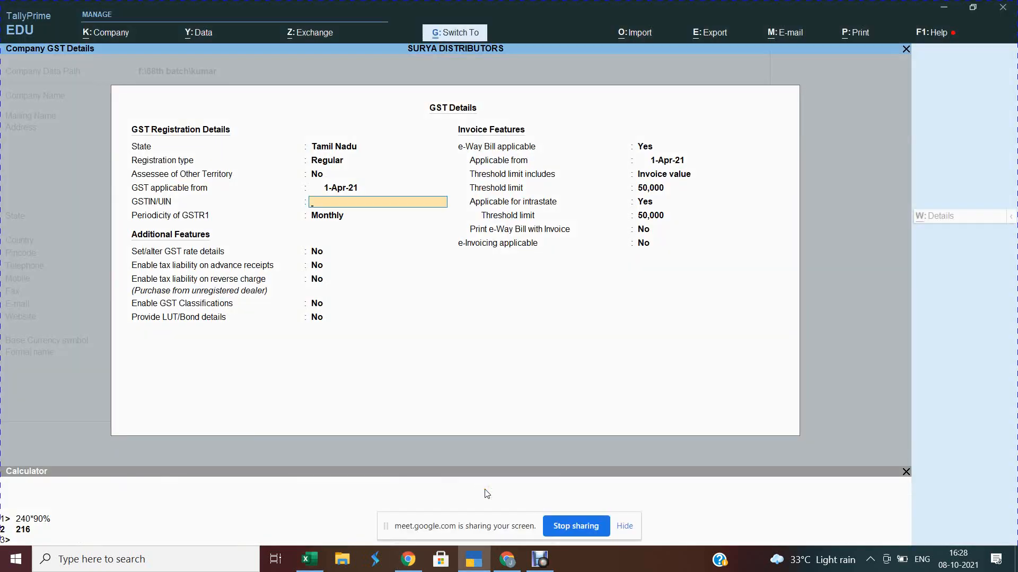
Step: Paste the GSTIN, keep monthly GSTR1 filing, and accept the company features
{"action": "key", "text": "ctrl+alt+v"}
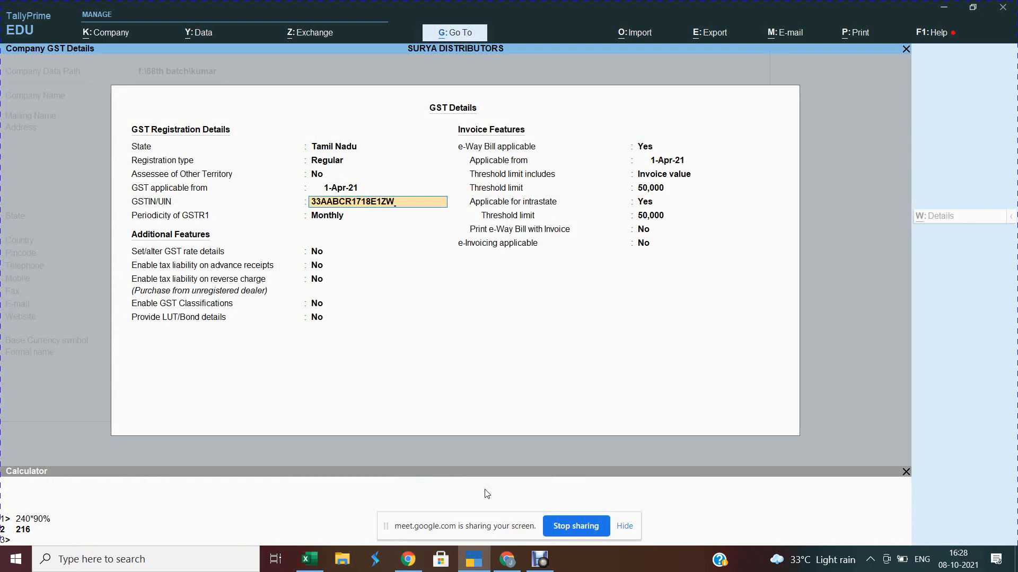
{"action": "key", "text": "Return"}
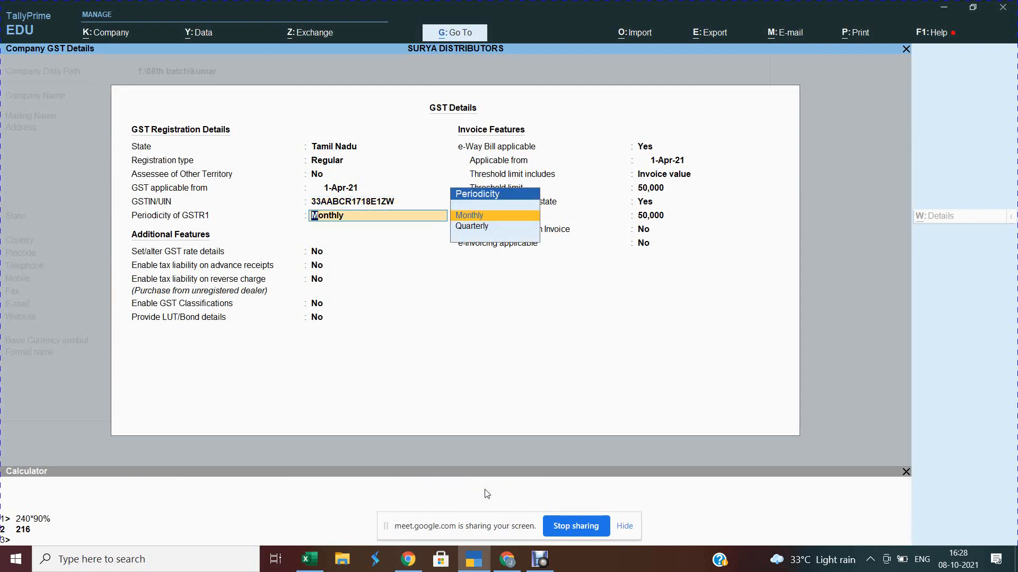
{"action": "key", "text": "Return"}
{"action": "key", "text": "Return"}
{"action": "key", "text": "Return"}
{"action": "key", "text": "Return"}
{"action": "key", "text": "Return"}
{"action": "key", "text": "Return"}
{"action": "key", "text": "Return"}
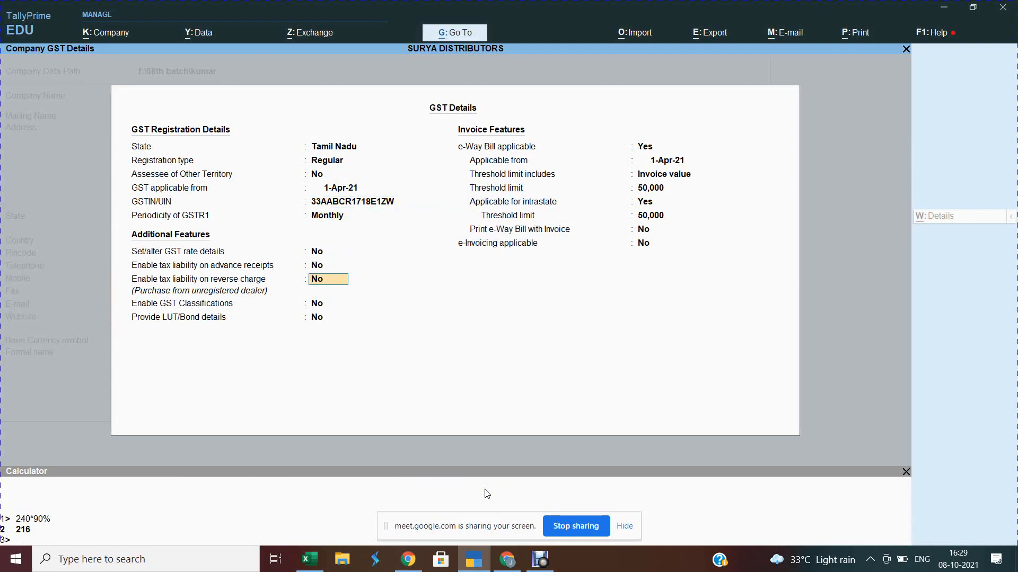
{"action": "key", "text": "Return"}
{"action": "key", "text": "Return"}
{"action": "key", "text": "Return"}
{"action": "key", "text": "Return"}
{"action": "key", "text": "Return"}
{"action": "key", "text": "Return"}
{"action": "key", "text": "Return"}
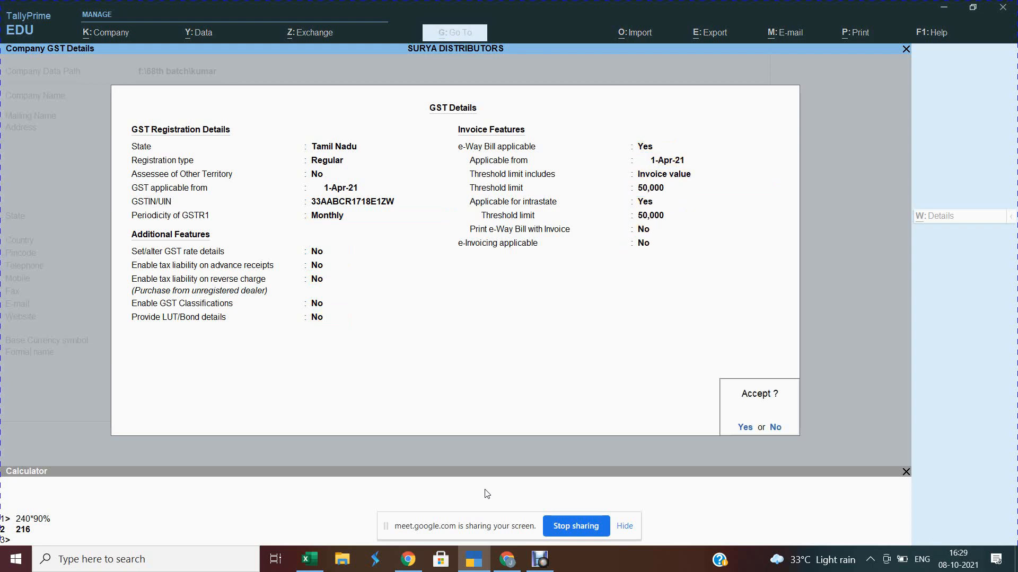
{"action": "key", "text": "Return"}
{"action": "key", "text": "Return"}
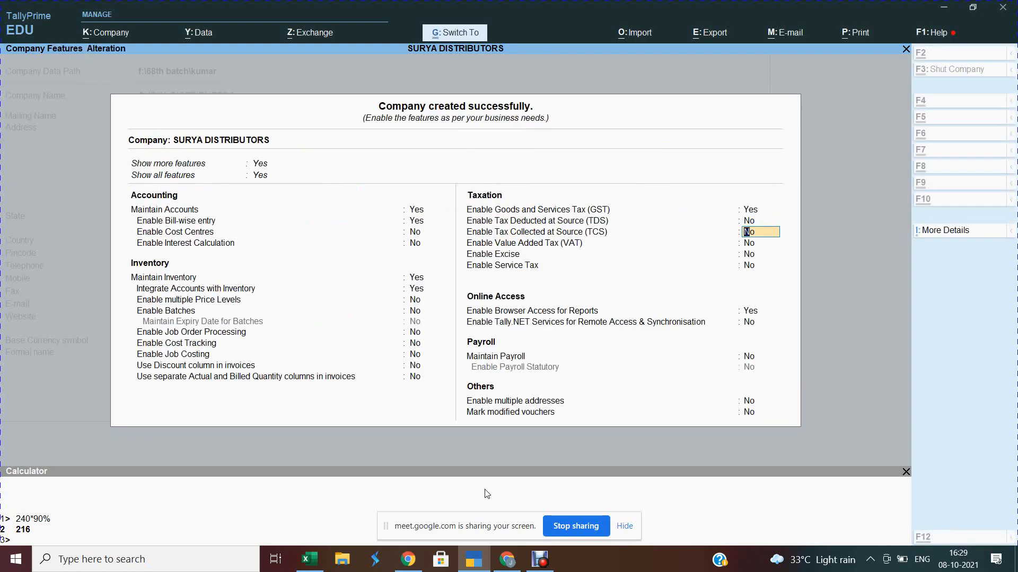
{"action": "key", "text": "ctrl+a"}
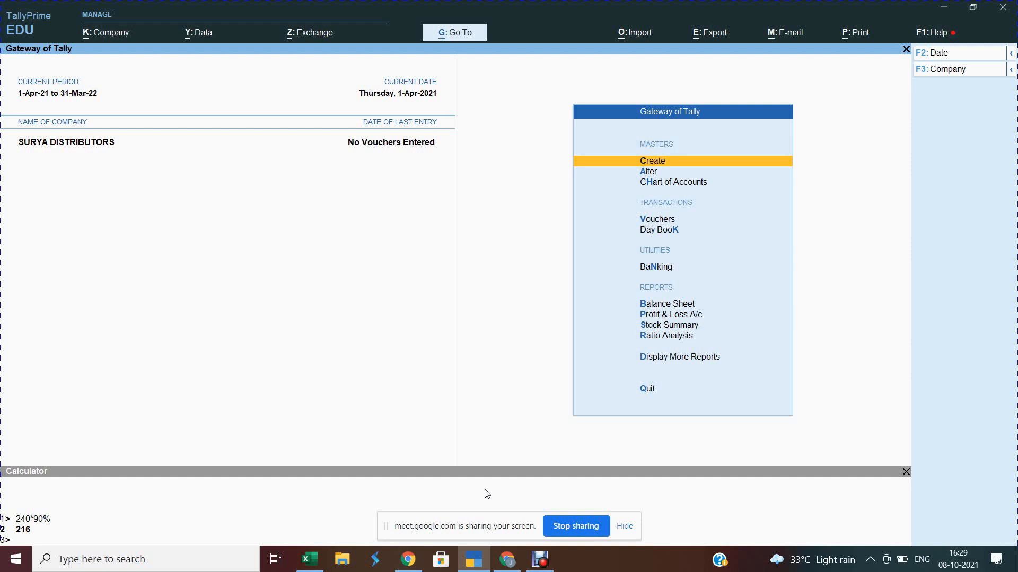
Step: Create the GST Local Purchase ledger under Purchase Accounts with supply type Goods
{"action": "key", "text": "Return"}
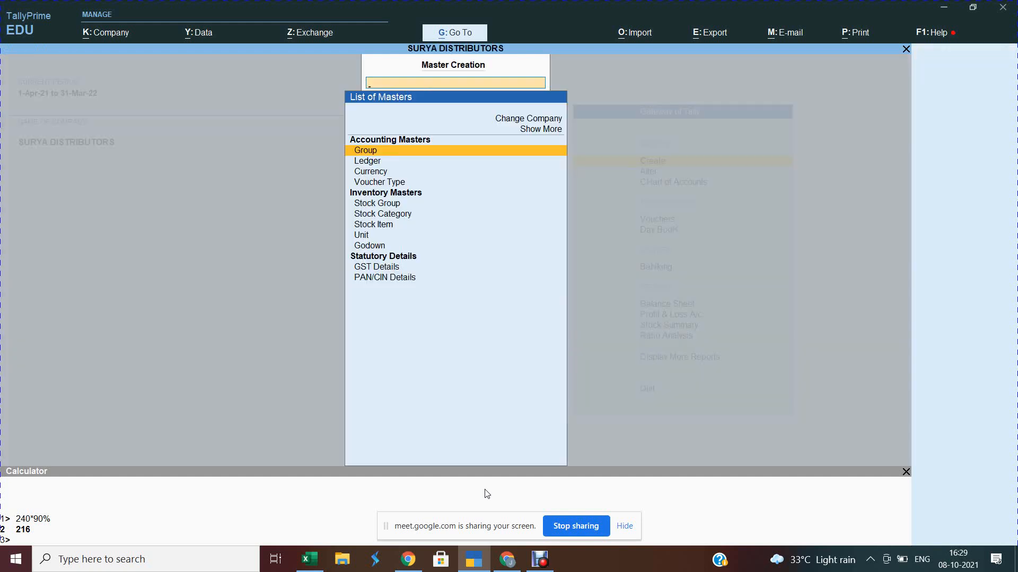
{"action": "key", "text": "Down"}
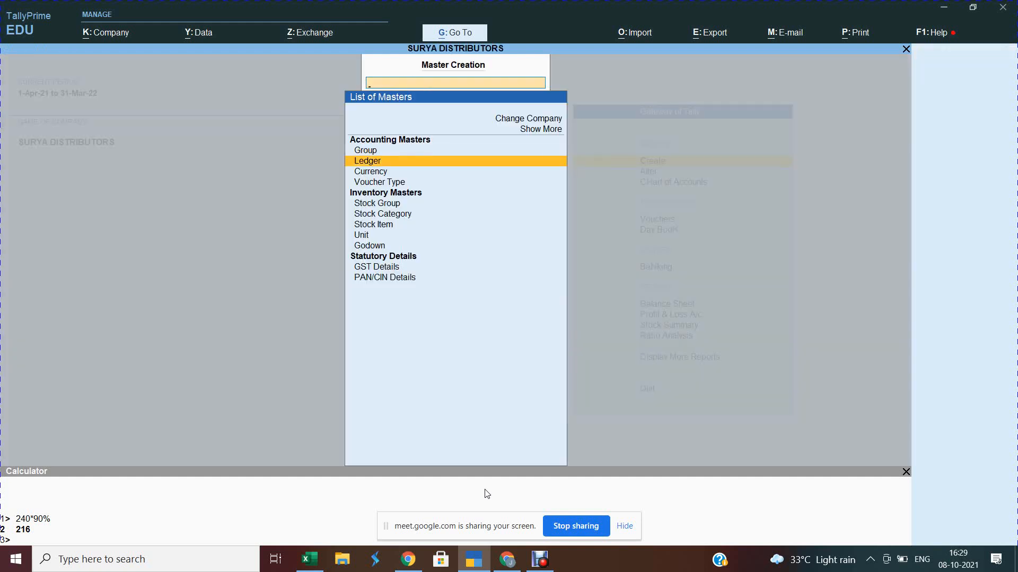
{"action": "key", "text": "Return"}
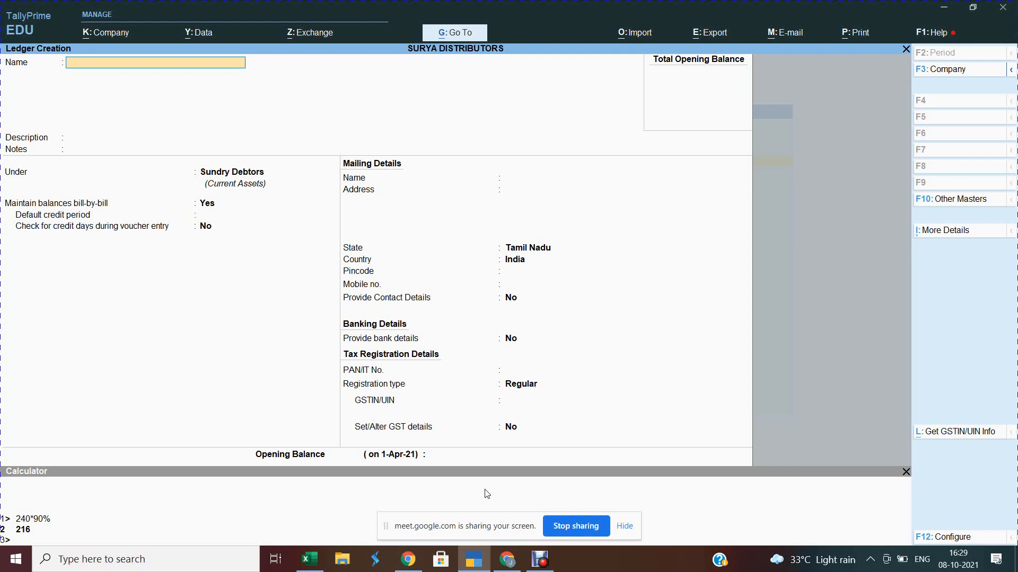
{"action": "type", "text": "GST Local Purchase"}
{"action": "key", "text": "Return"}
{"action": "key", "text": "Return"}
{"action": "key", "text": "Return"}
{"action": "type", "text": "Pur"}
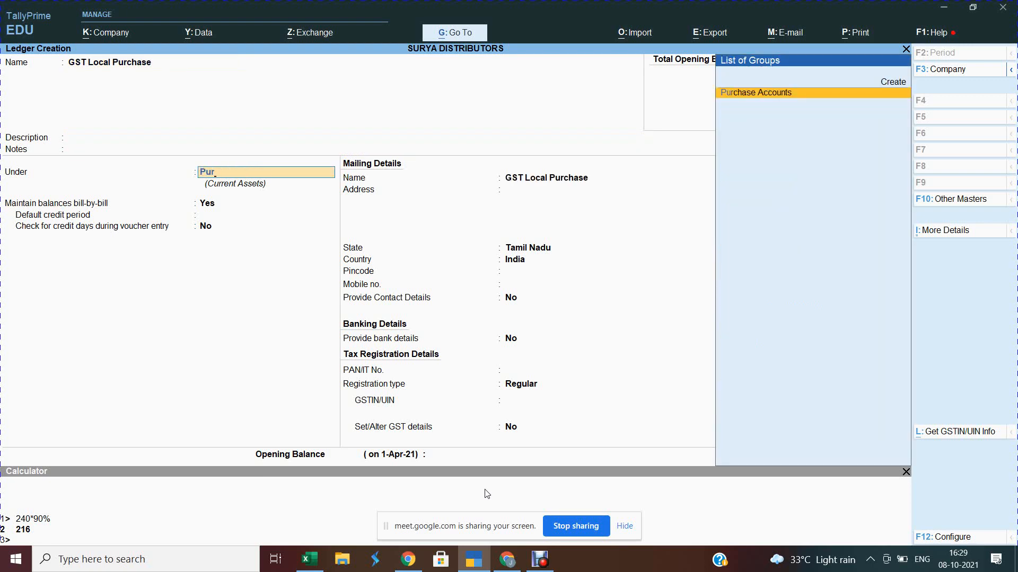
{"action": "key", "text": "Return"}
{"action": "key", "text": "Return"}
{"action": "key", "text": "Return"}
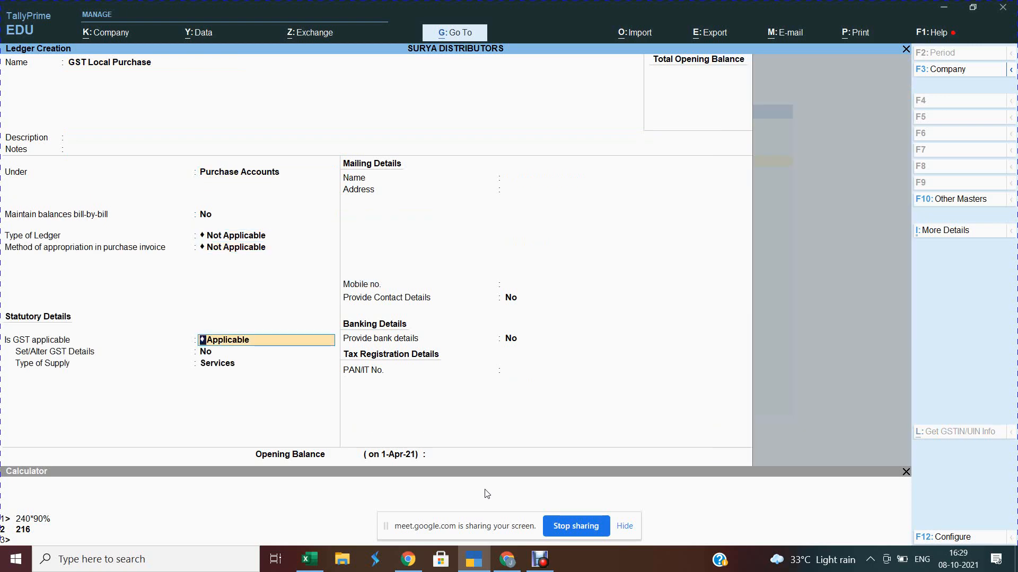
{"action": "key", "text": "Return"}
{"action": "key", "text": "Return"}
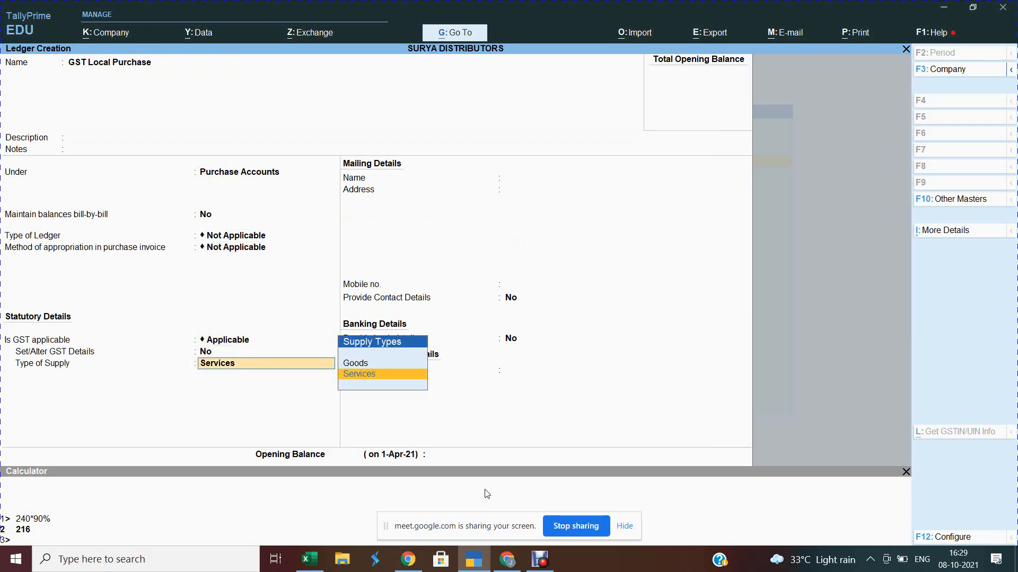
{"action": "key", "text": "Up"}
{"action": "key", "text": "Return"}
{"action": "key", "text": "ctrl"}
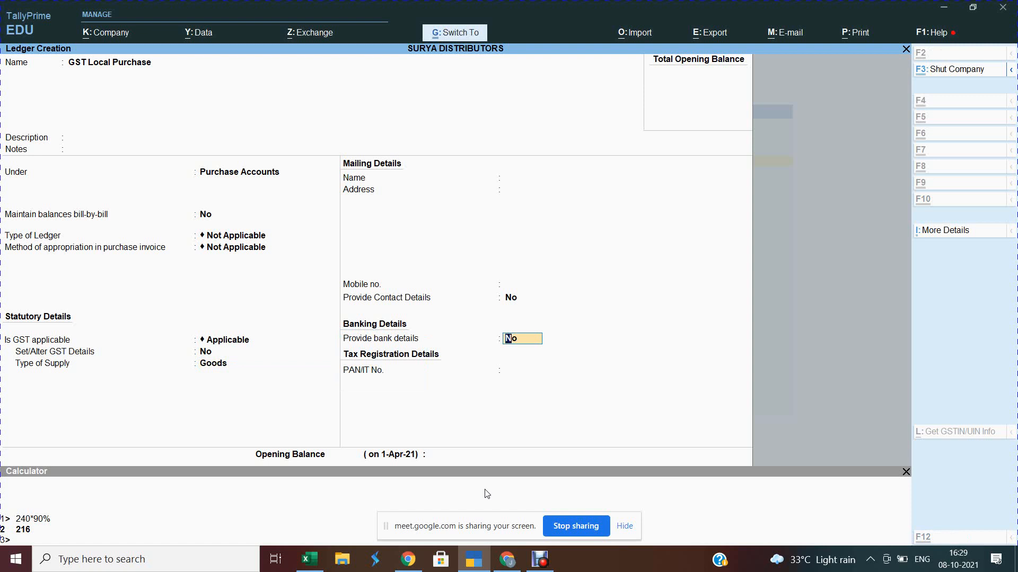
{"action": "key", "text": "ctrl+a"}
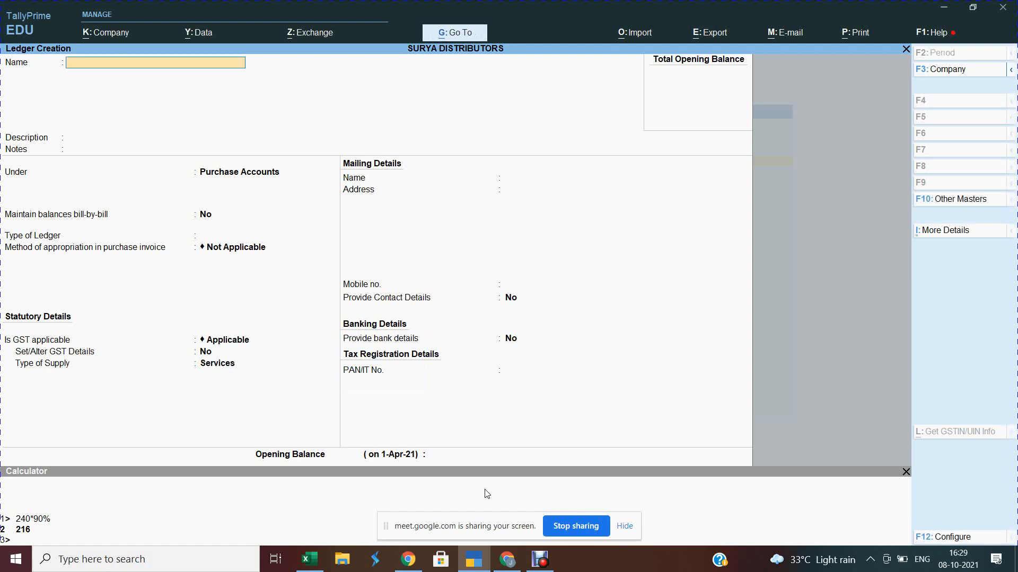
Step: Create the GST Local Sales ledger under Sales Accounts with supply type Goods
{"action": "type", "text": "GST Local Sales"}
{"action": "key", "text": "Return"}
{"action": "key", "text": "Return"}
{"action": "key", "text": "Return"}
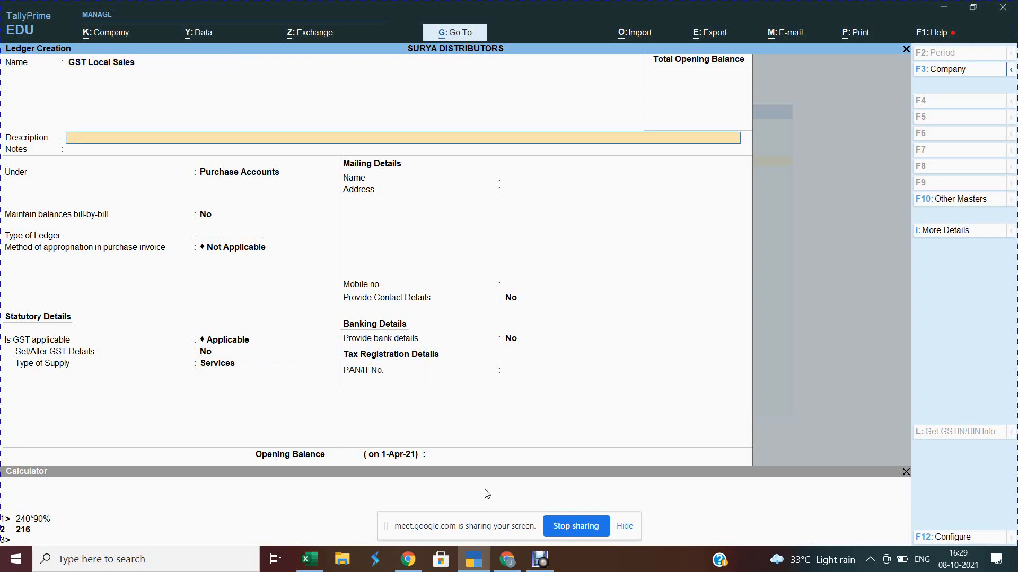
{"action": "type", "text": "Sa"}
{"action": "key", "text": "Return"}
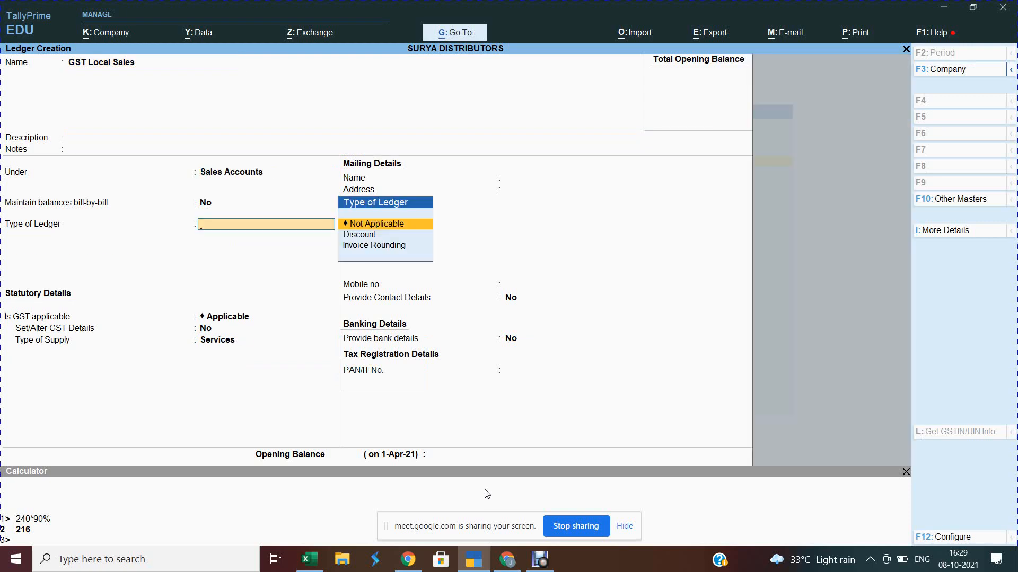
{"action": "key", "text": "Return"}
{"action": "key", "text": "Return"}
{"action": "key", "text": "Return"}
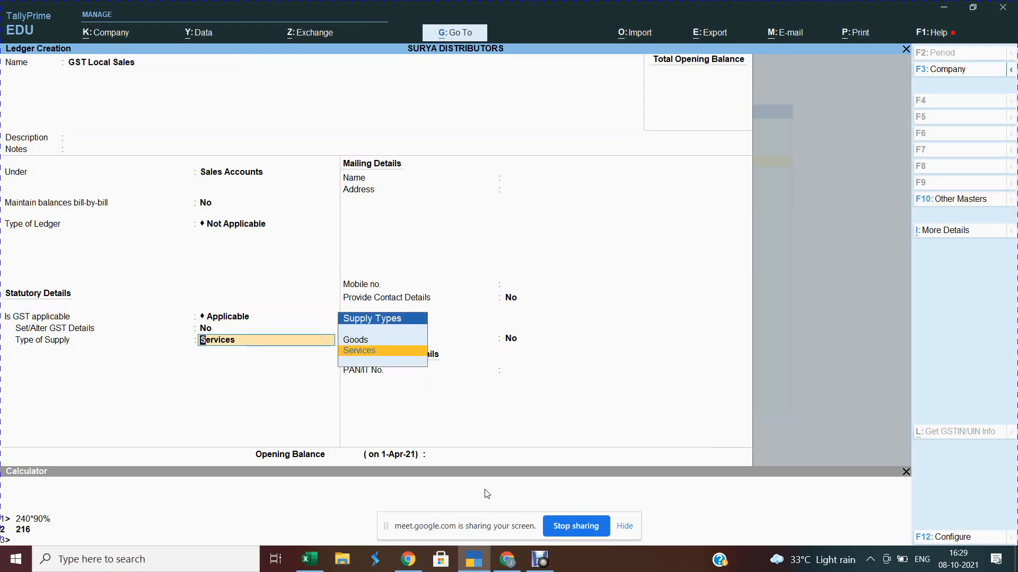
{"action": "key", "text": "Up"}
{"action": "key", "text": "Return"}
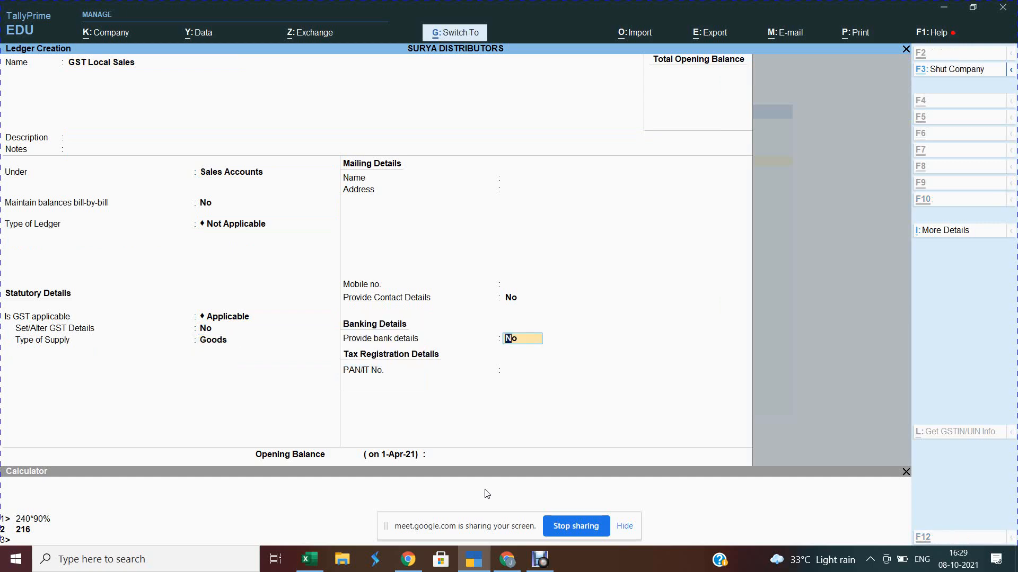
{"action": "key", "text": "ctrl+a"}
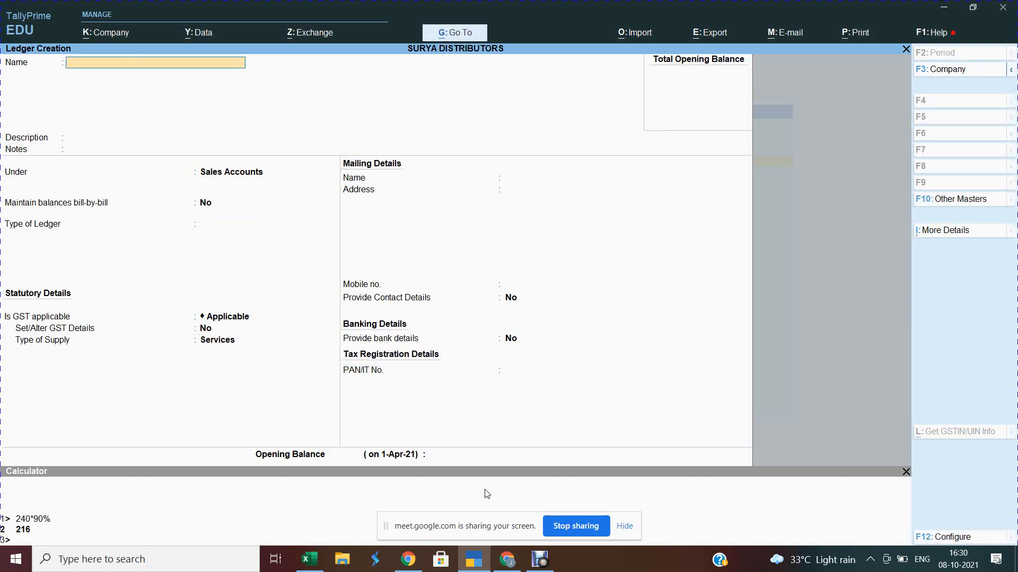
Step: Create the GST Interstate Purchase ledger under Purchase Accounts with supply type Goods
{"action": "type", "text": "GST Interstate Purchase"}
{"action": "key", "text": "Return"}
{"action": "key", "text": "Return"}
{"action": "key", "text": "Return"}
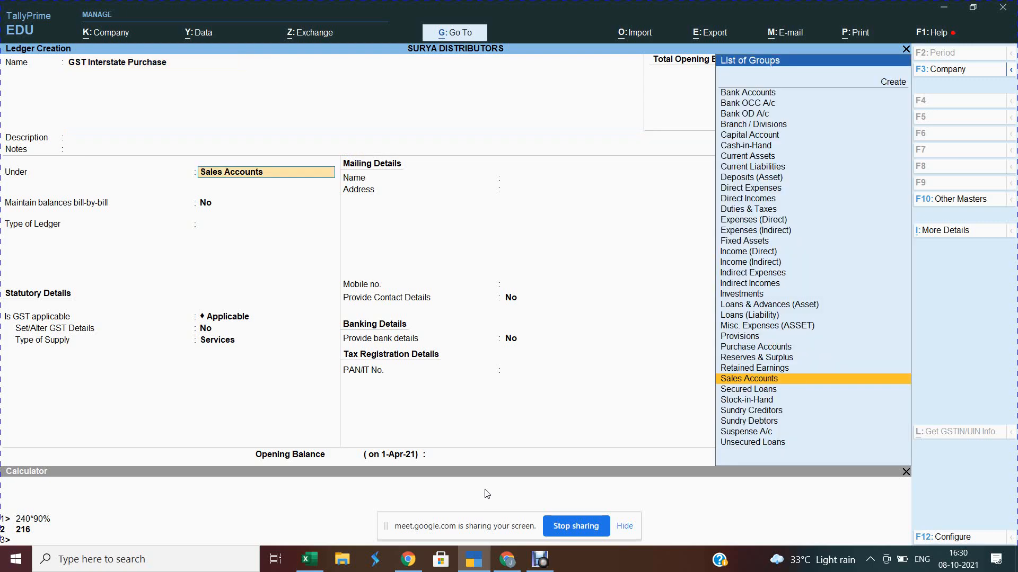
{"action": "type", "text": "Pur"}
{"action": "key", "text": "Return"}
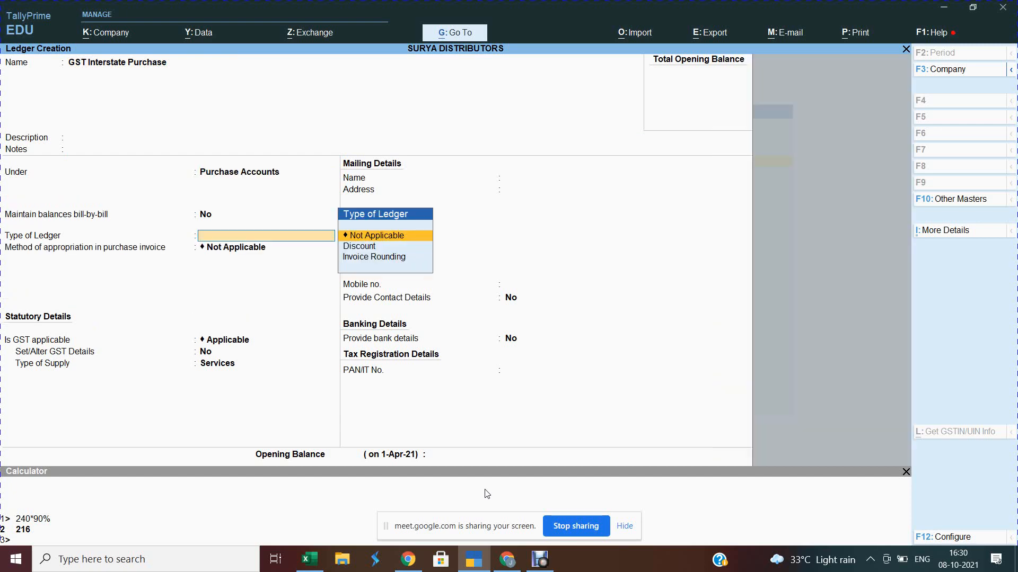
{"action": "key", "text": "Return"}
{"action": "key", "text": "Return"}
{"action": "key", "text": "Return"}
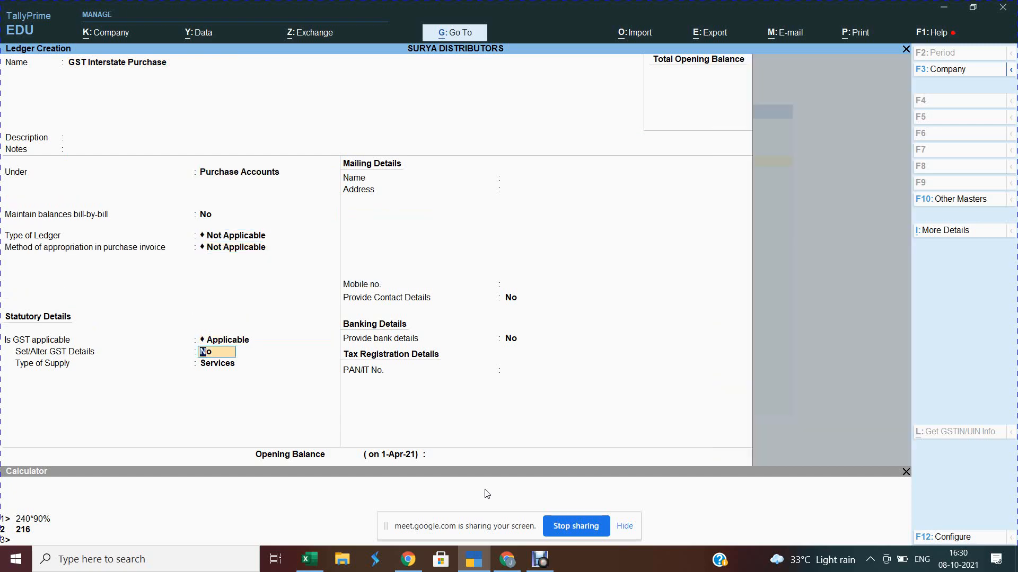
{"action": "key", "text": "Return"}
{"action": "key", "text": "Return"}
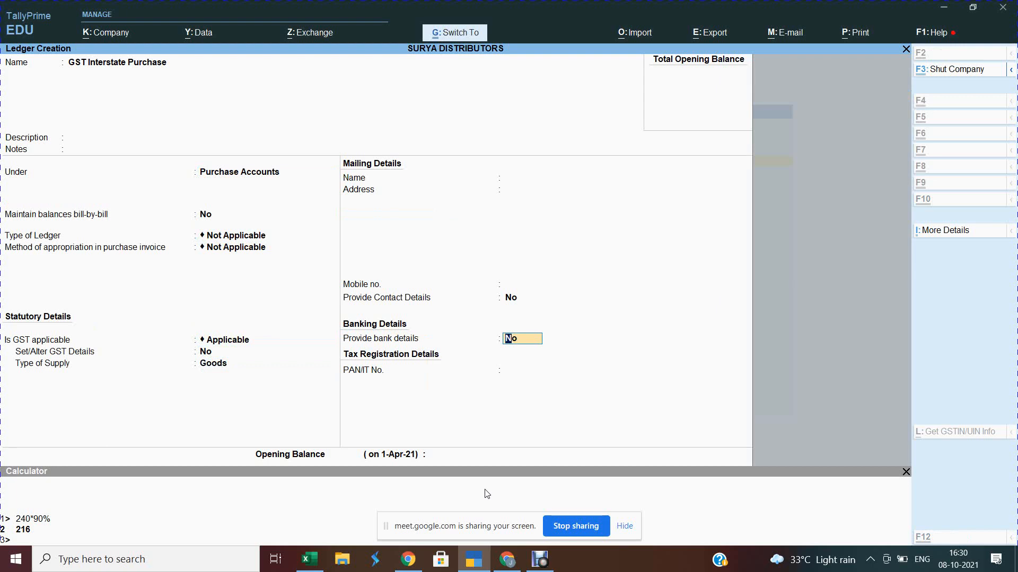
{"action": "key", "text": "ctrl+a"}
Step: Create the GST Interstate Sales ledger under Sales Accounts with supply type Goods
{"action": "type", "text": "GST"}
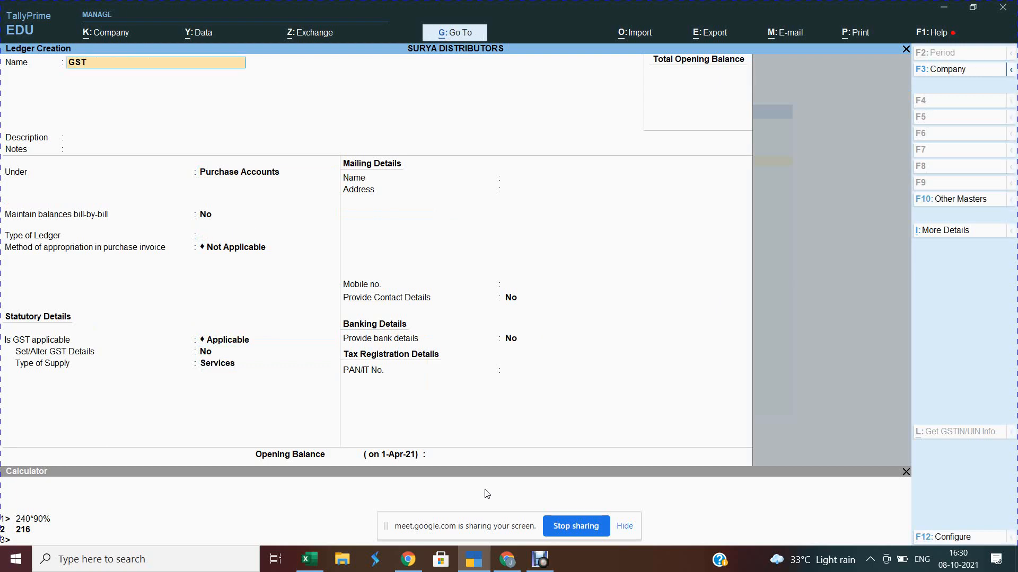
{"action": "type", "text": " Interstate Sal"}
{"action": "key", "text": "Return"}
{"action": "key", "text": "Return"}
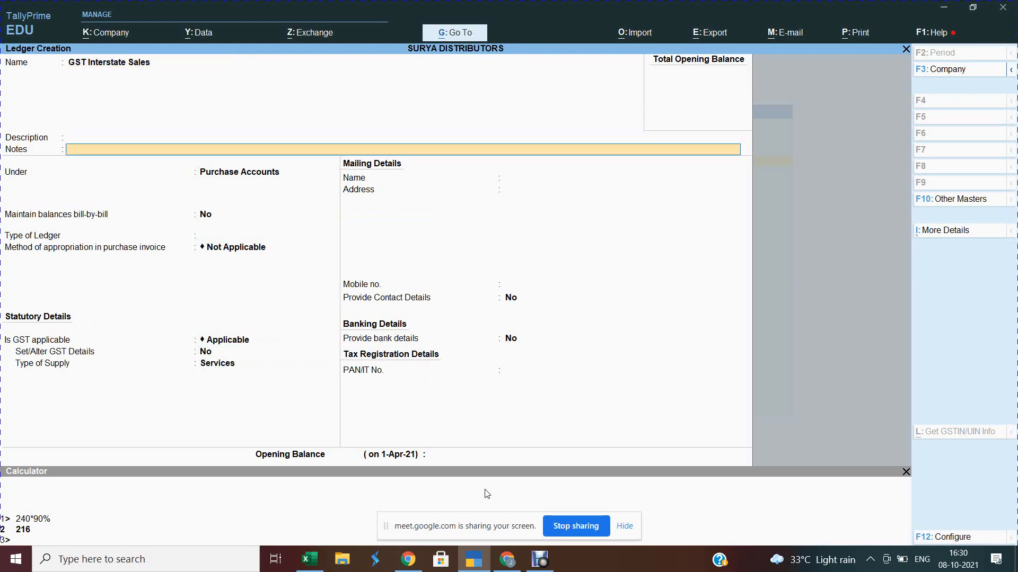
{"action": "key", "text": "Return"}
{"action": "type", "text": "sa"}
{"action": "key", "text": "Return"}
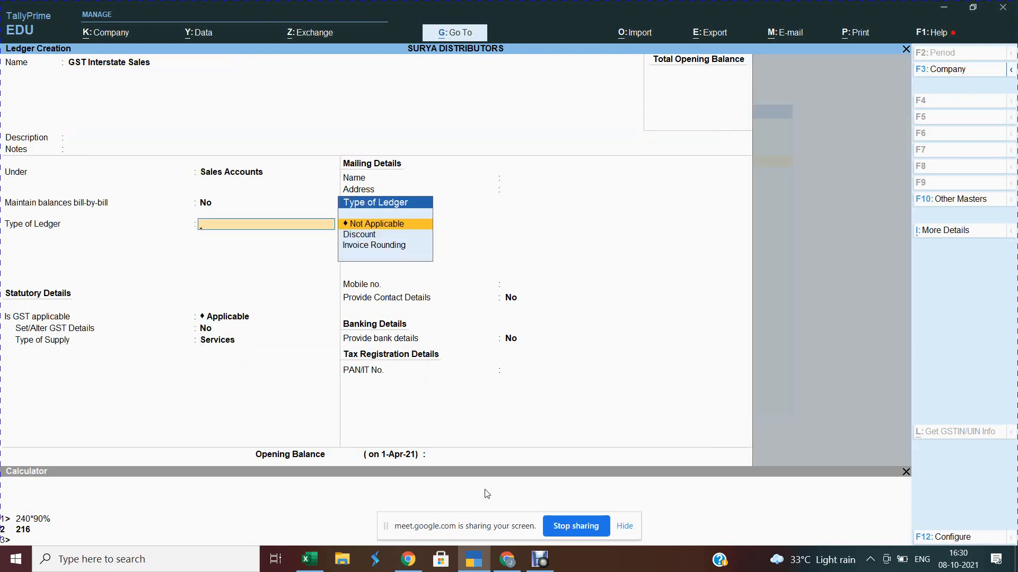
{"action": "key", "text": "Return"}
{"action": "key", "text": "Return"}
{"action": "key", "text": "Return"}
{"action": "key", "text": "Up"}
{"action": "key", "text": "Return"}
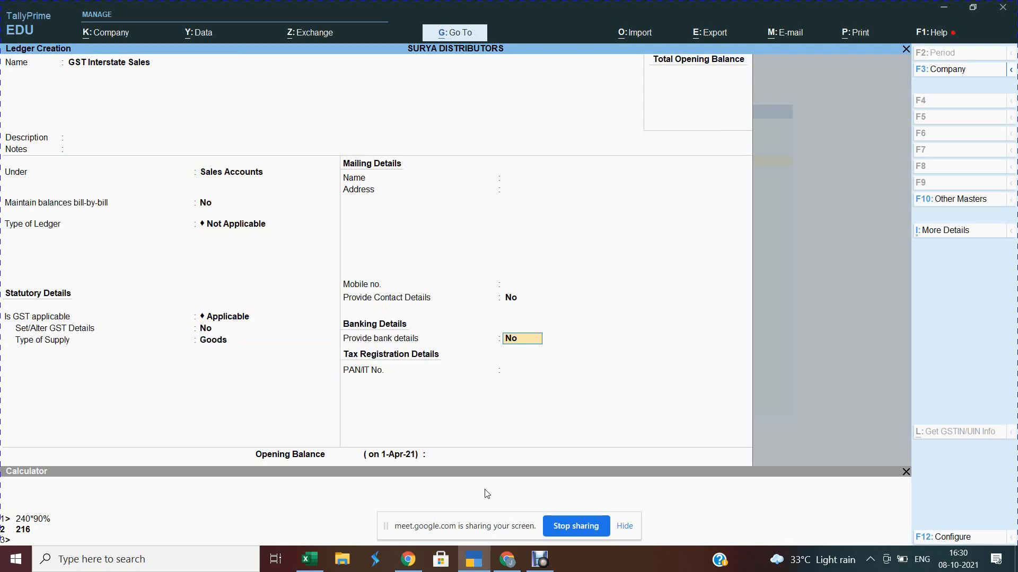
{"action": "key", "text": "ctrl"}
{"action": "key", "text": "ctrl+a"}
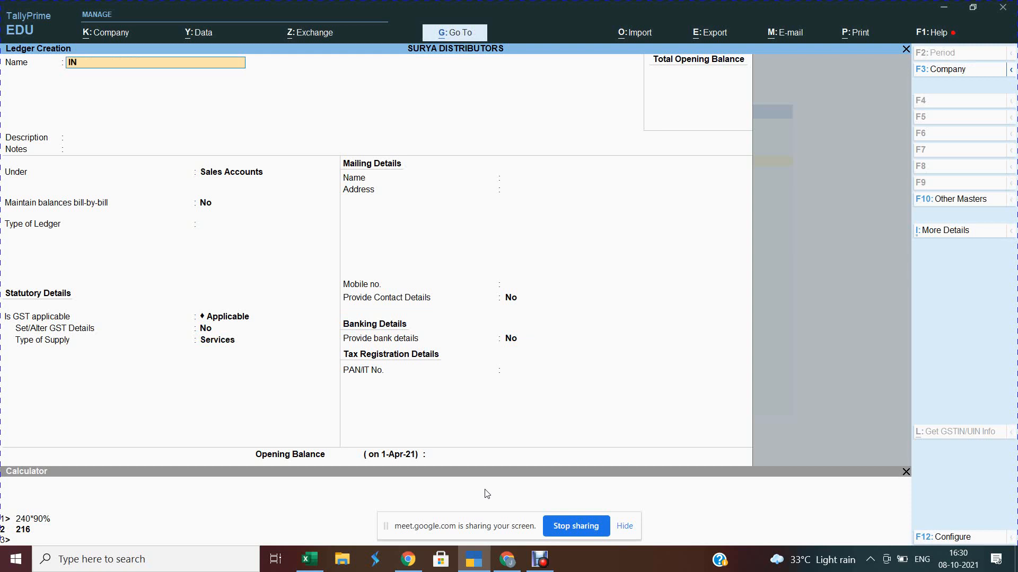
Step: Create the Input CGST ledger under Duties & Taxes as GST Central Tax
{"action": "type", "text": "Input CGS"}
{"action": "key", "text": "Return"}
{"action": "key", "text": "Return"}
{"action": "key", "text": "Return"}
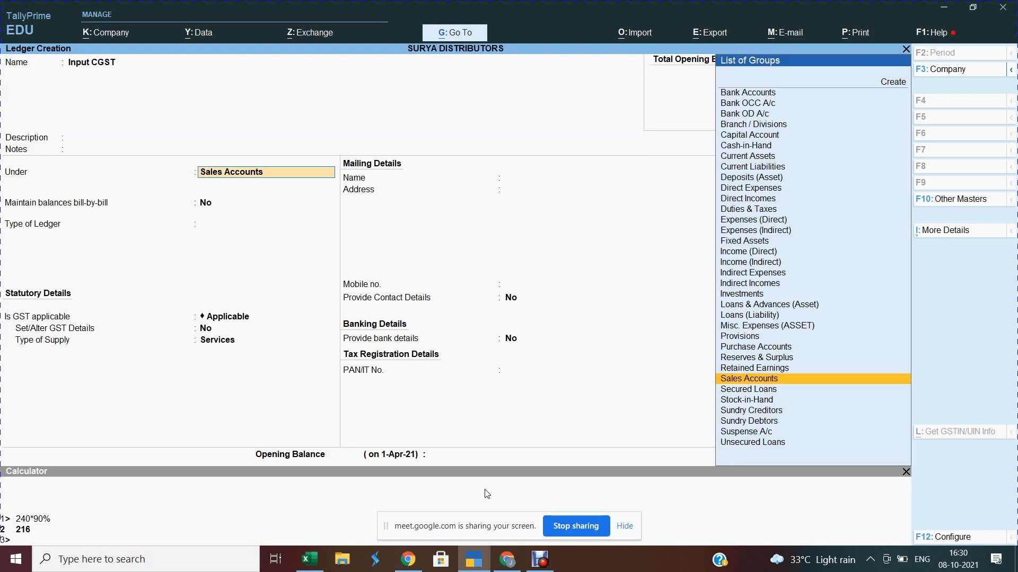
{"action": "type", "text": "DUT"}
{"action": "key", "text": "Return"}
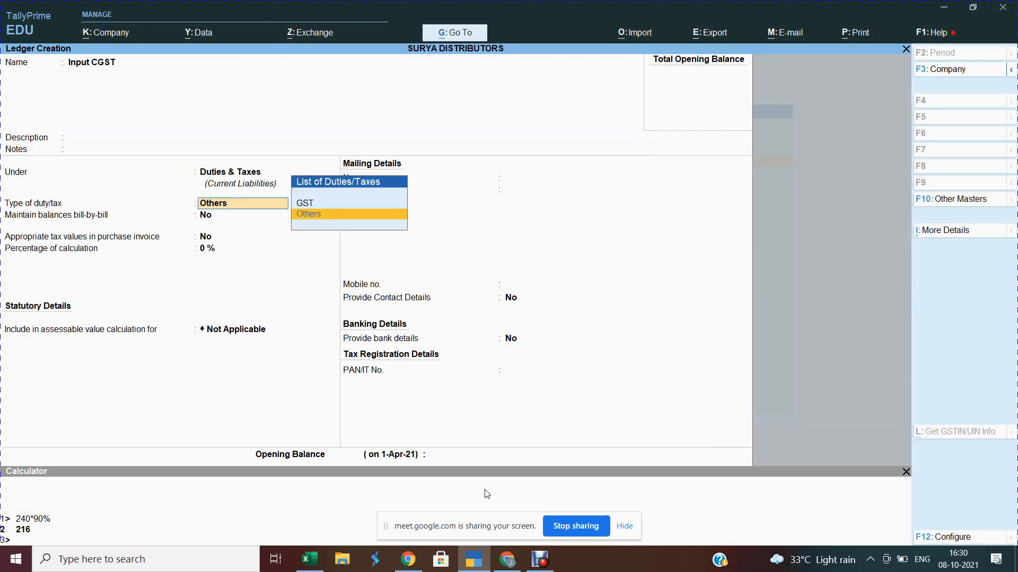
{"action": "key", "text": "Up"}
{"action": "key", "text": "Return"}
{"action": "key", "text": "Up"}
{"action": "key", "text": "Return"}
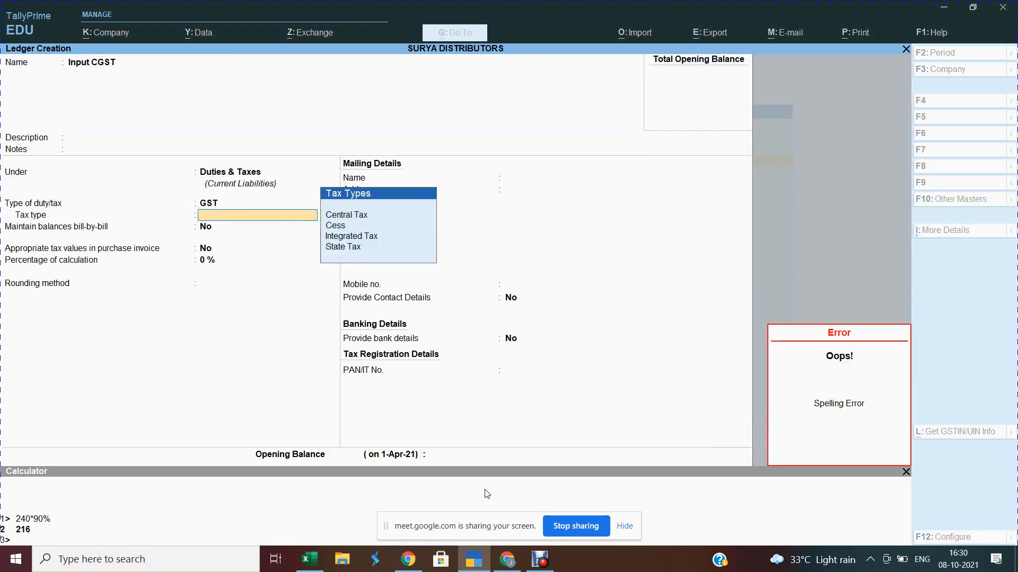
{"action": "key", "text": "Down"}
{"action": "key", "text": "Return"}
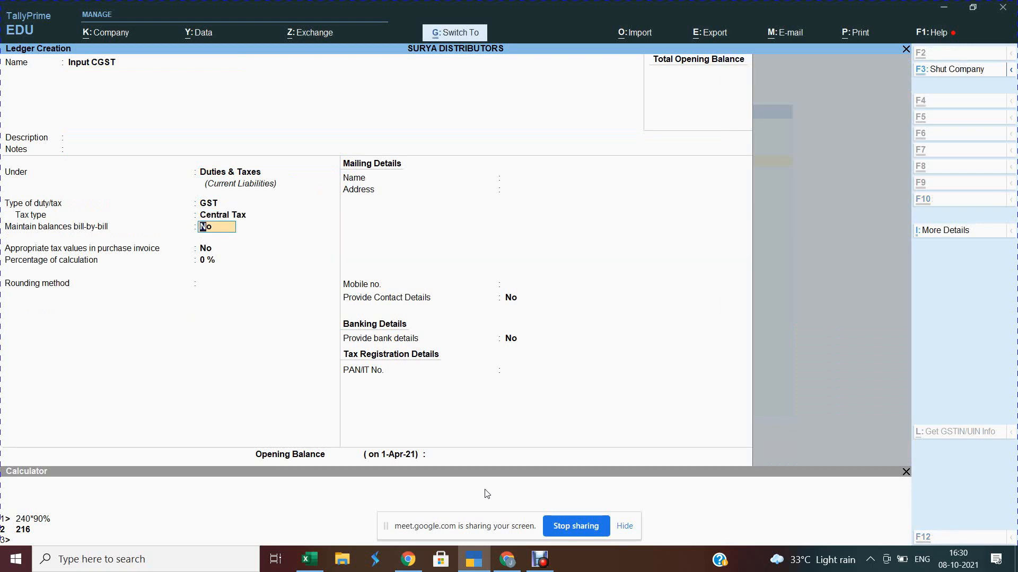
{"action": "key", "text": "ctrl+a"}
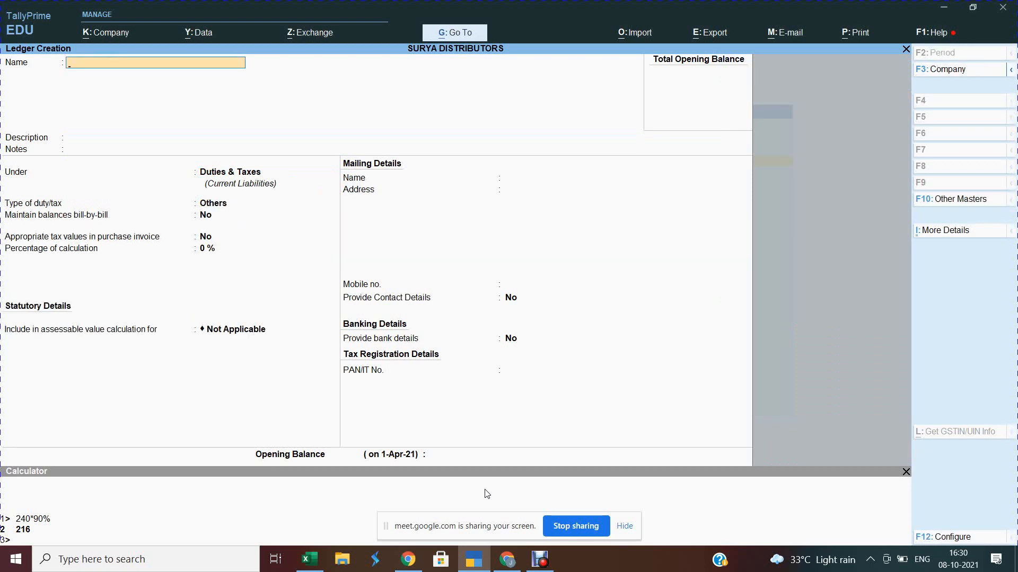
Step: Create the Input SGST ledger under Duties & Taxes as GST State Tax
{"action": "type", "text": "Input SGST"}
{"action": "key", "text": "Return"}
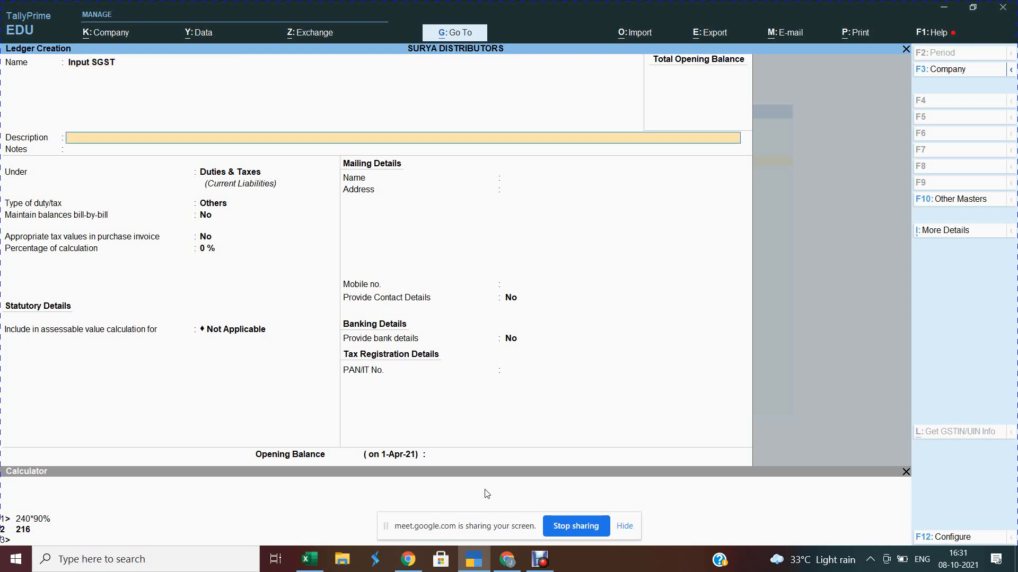
{"action": "key", "text": "Return"}
{"action": "key", "text": "Return"}
{"action": "key", "text": "Return"}
{"action": "key", "text": "Up"}
{"action": "key", "text": "Return"}
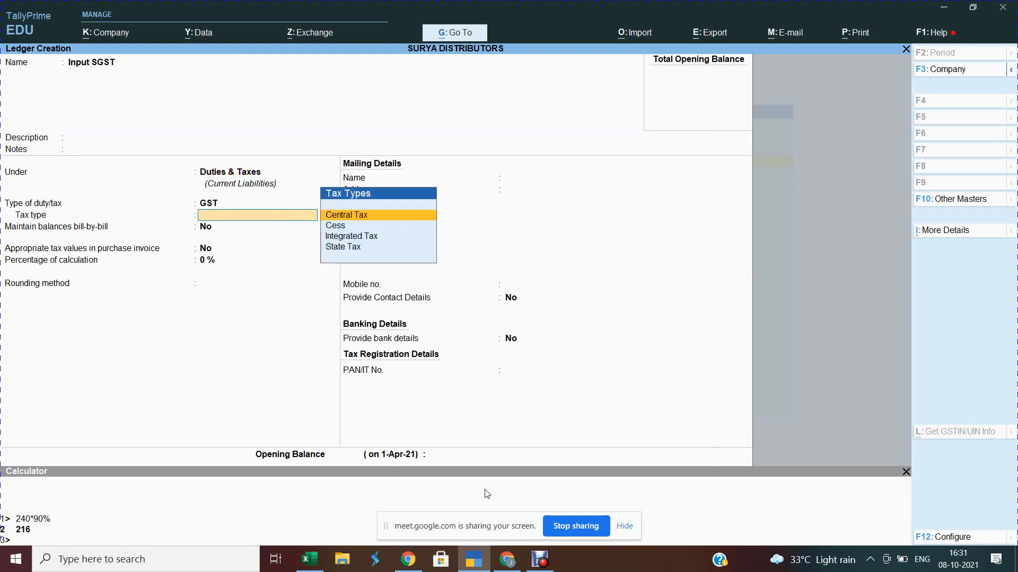
{"action": "key", "text": "Down"}
{"action": "key", "text": "Down"}
{"action": "key", "text": "Down"}
{"action": "key", "text": "Return"}
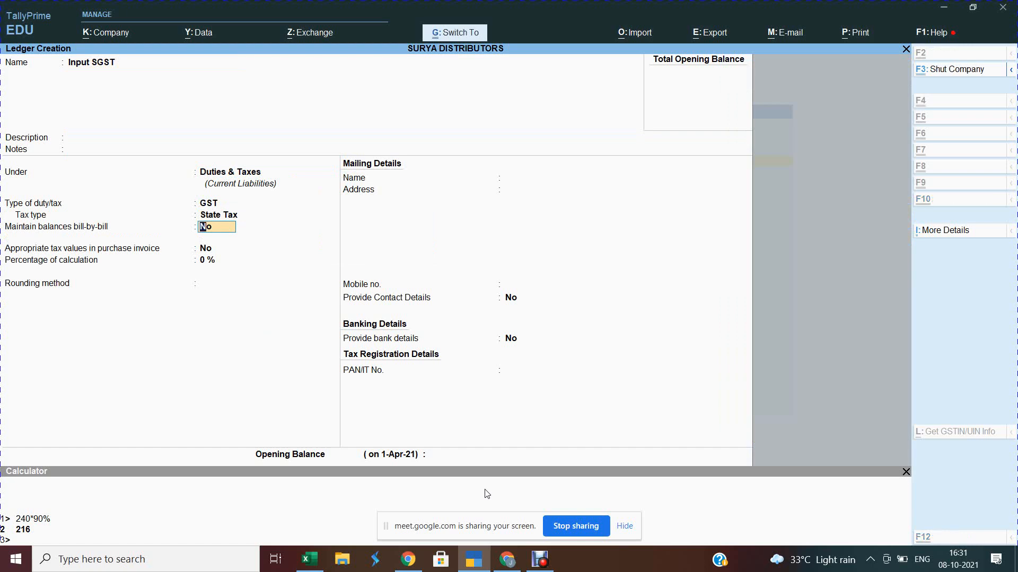
{"action": "key", "text": "ctrl+a"}
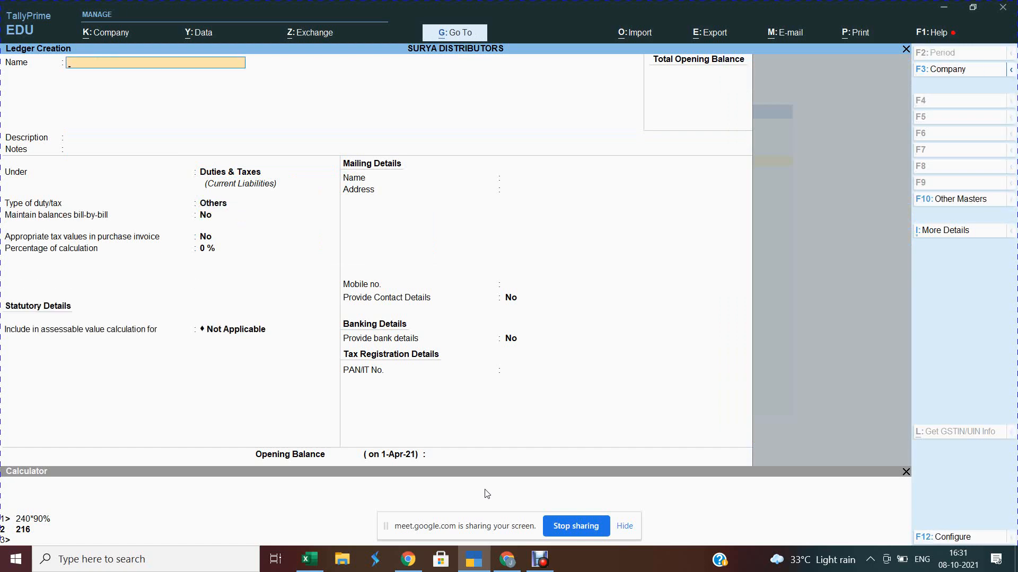
Step: Create the Input IGST ledger under Duties & Taxes as GST Integrated Tax
{"action": "type", "text": "Input IGST"}
{"action": "key", "text": "Return"}
{"action": "key", "text": "Return"}
{"action": "key", "text": "Return"}
{"action": "key", "text": "Return"}
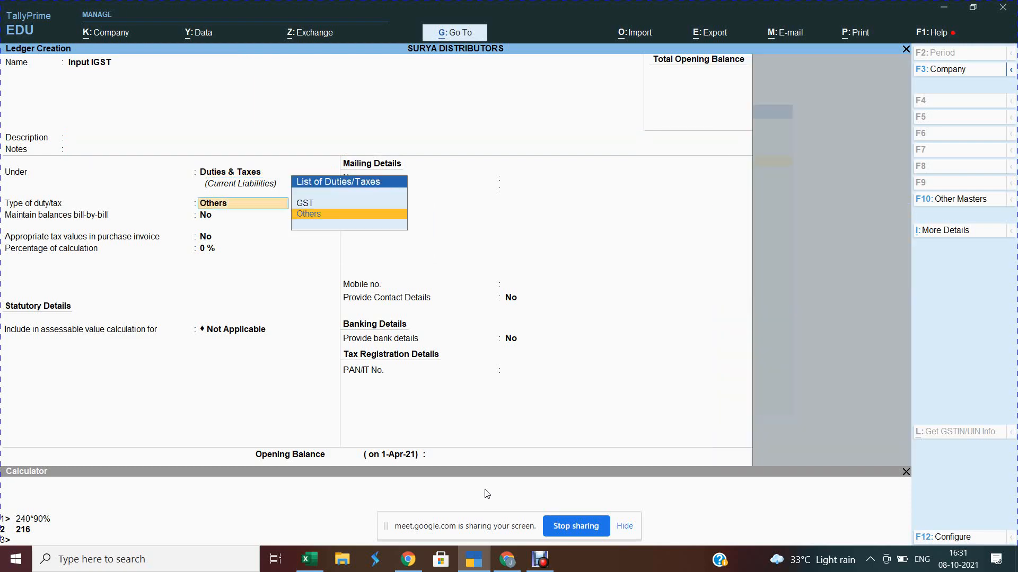
{"action": "key", "text": "Down"}
{"action": "key", "text": "Return"}
{"action": "key", "text": "Down"}
{"action": "key", "text": "Down"}
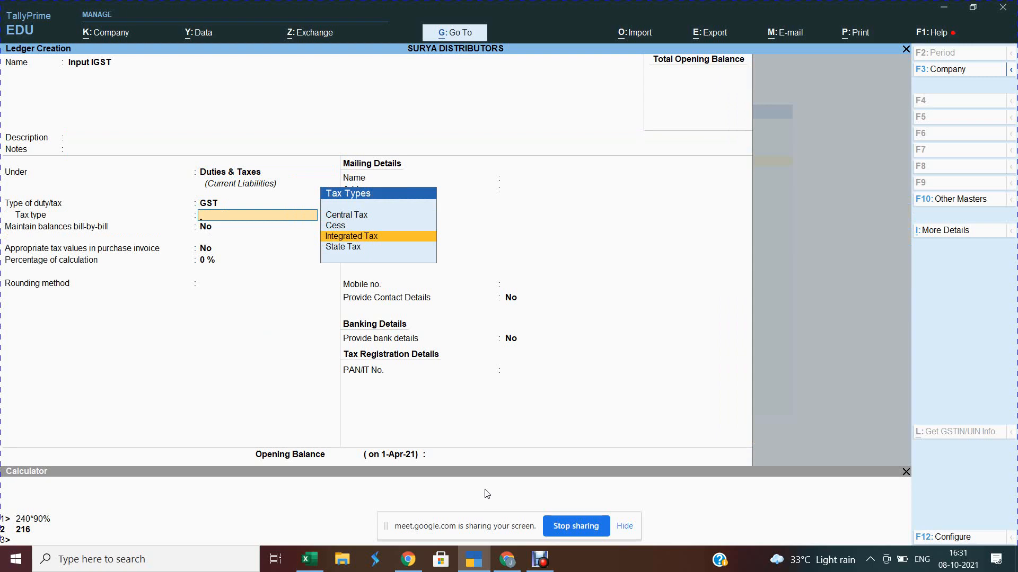
{"action": "key", "text": "Return"}
{"action": "key", "text": "ctrl"}
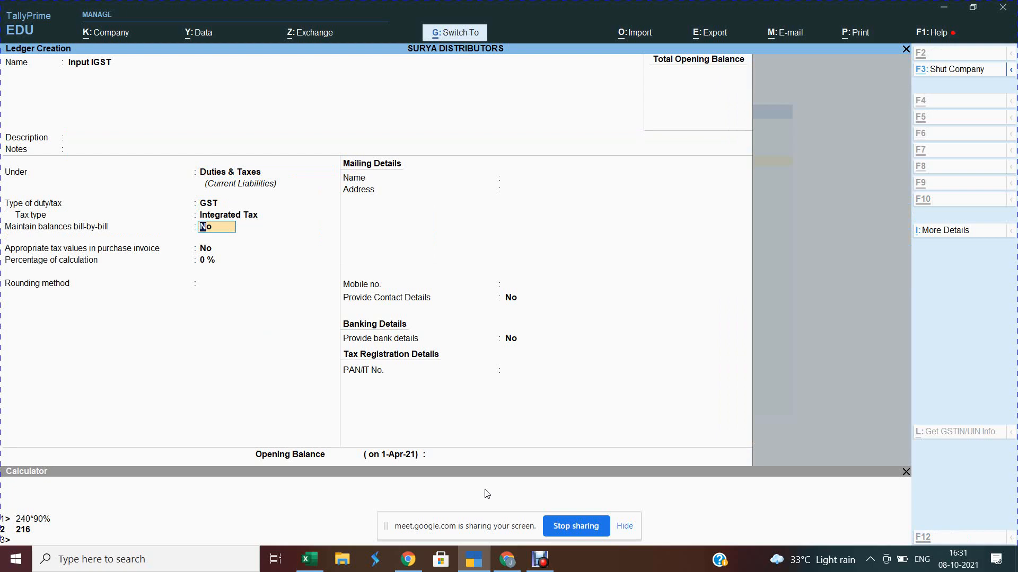
{"action": "key", "text": "ctrl+a"}
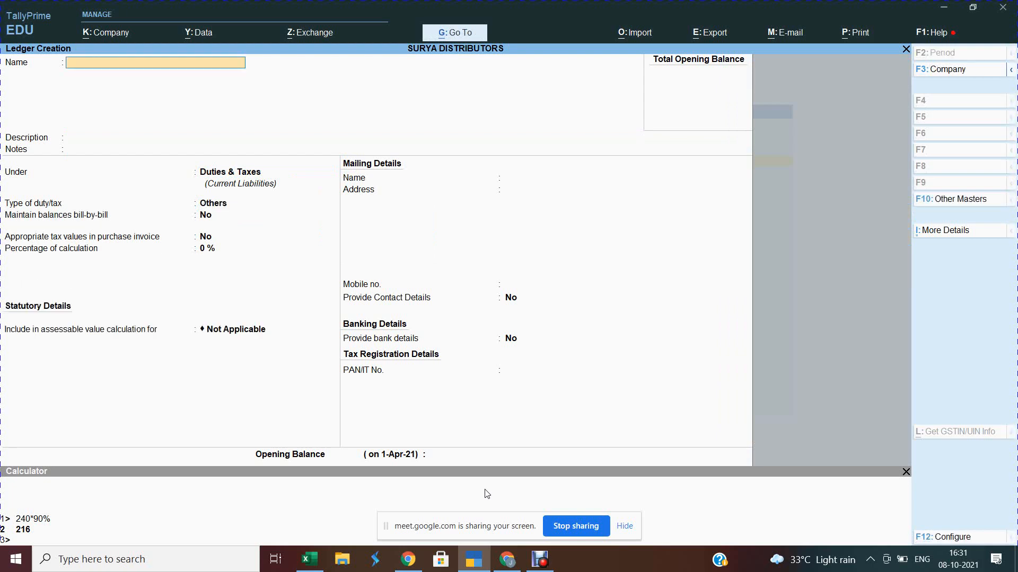
Step: Create the Output CGST ledger under Duties & Taxes as GST Central Tax
{"action": "type", "text": "Output CGST"}
{"action": "key", "text": "Return"}
{"action": "key", "text": "Return"}
{"action": "key", "text": "Return"}
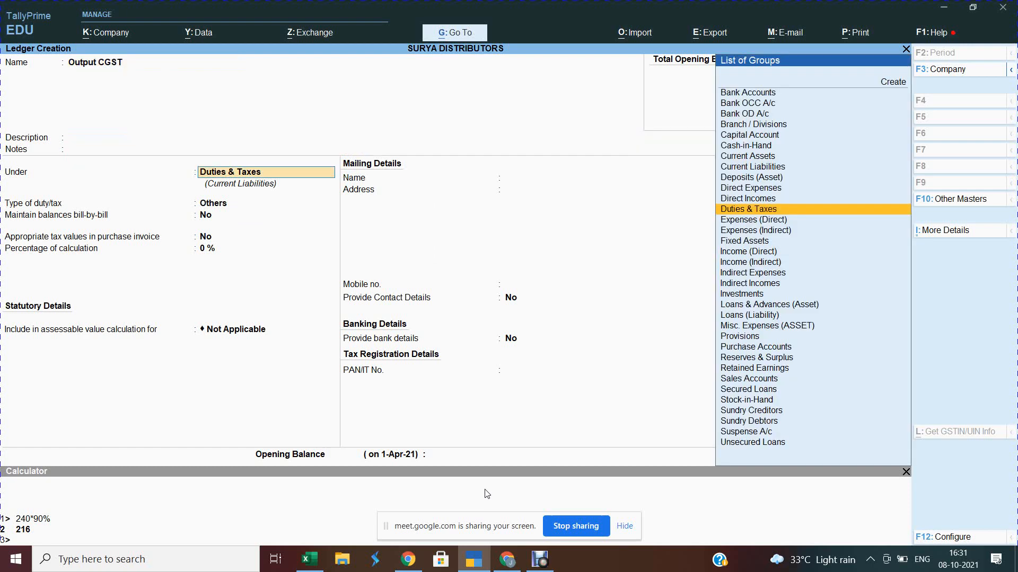
{"action": "key", "text": "Return"}
{"action": "key", "text": "Up"}
{"action": "key", "text": "Return"}
{"action": "key", "text": "Down"}
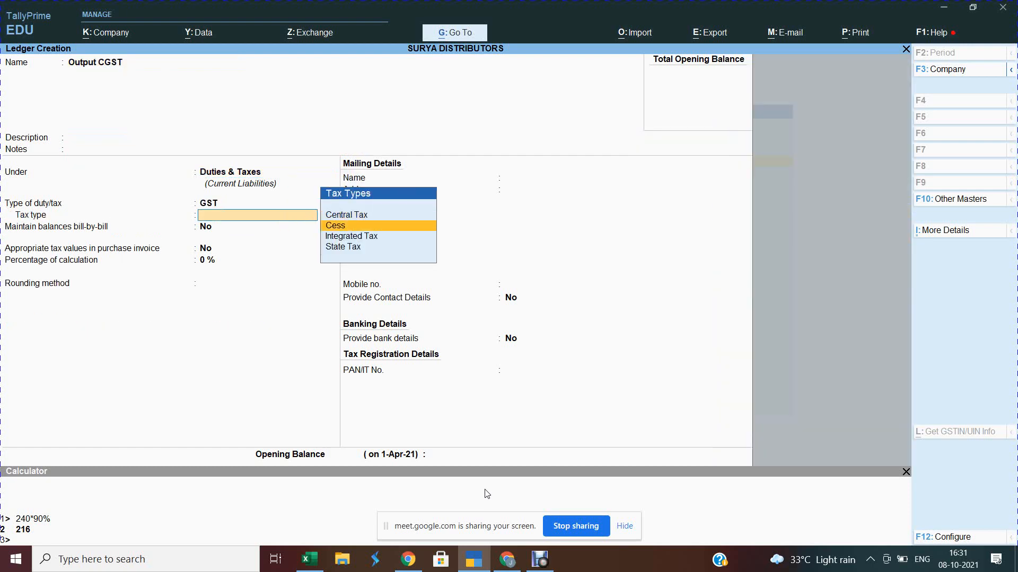
{"action": "key", "text": "Up"}
{"action": "key", "text": "Return"}
{"action": "key", "text": "ctrl"}
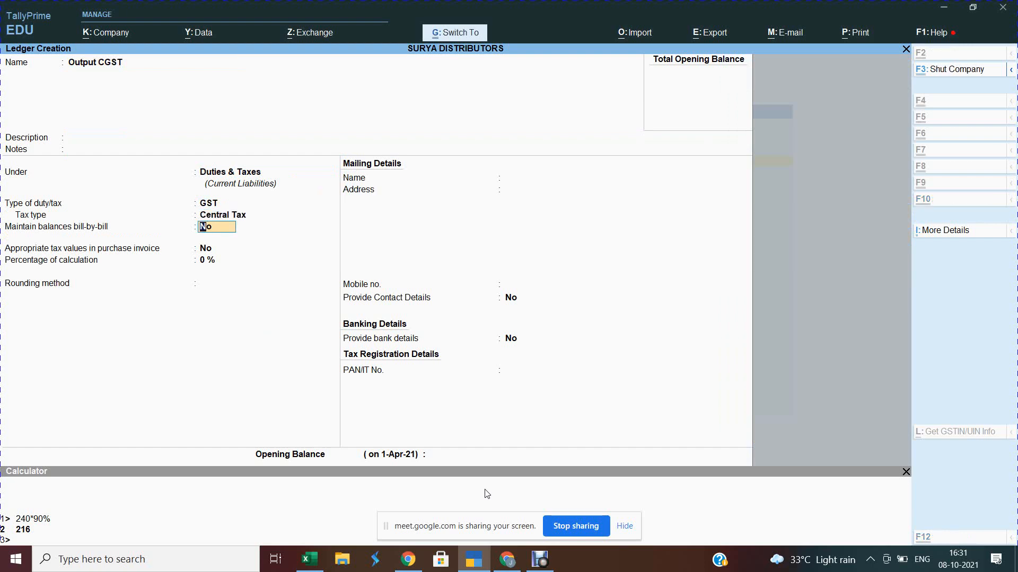
{"action": "key", "text": "ctrl+a"}
Step: Create the Output SGST ledger under Duties & Taxes as GST State Tax
{"action": "type", "text": "Output"}
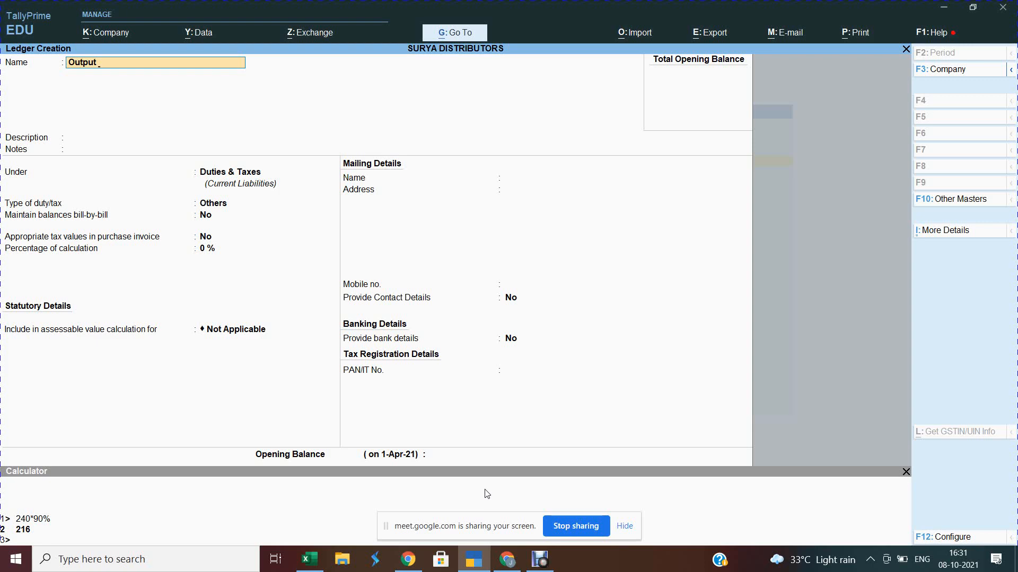
{"action": "type", "text": "SGST"}
{"action": "key", "text": "Return"}
{"action": "key", "text": "Return"}
{"action": "key", "text": "Return"}
{"action": "key", "text": "Return"}
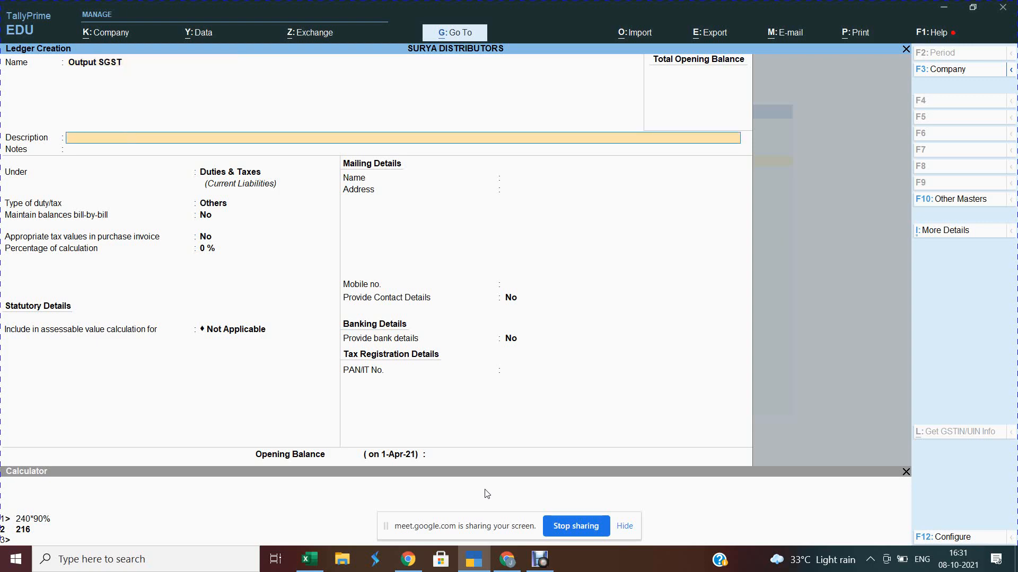
{"action": "key", "text": "Return"}
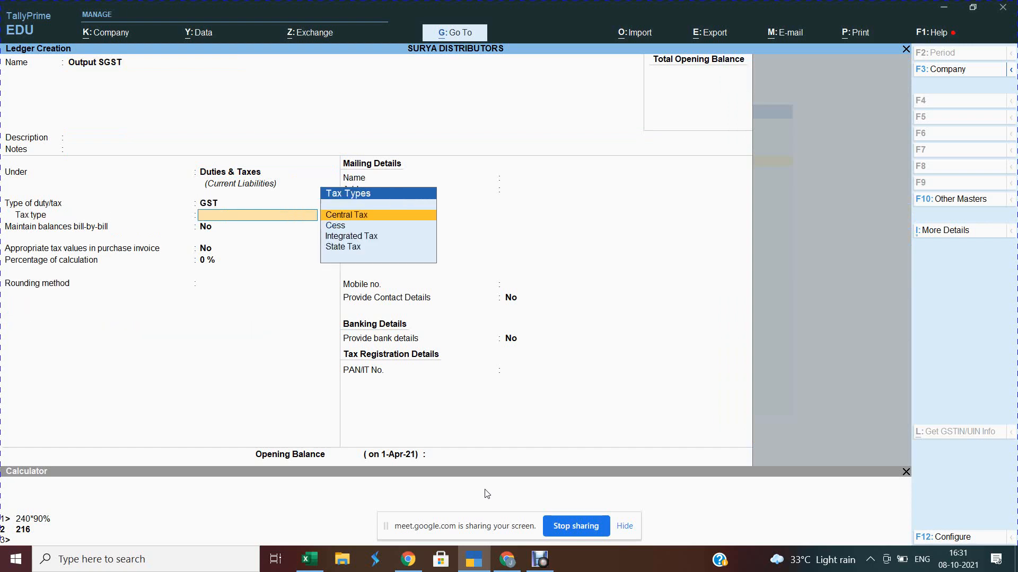
{"action": "type", "text": "st"}
{"action": "key", "text": "Return"}
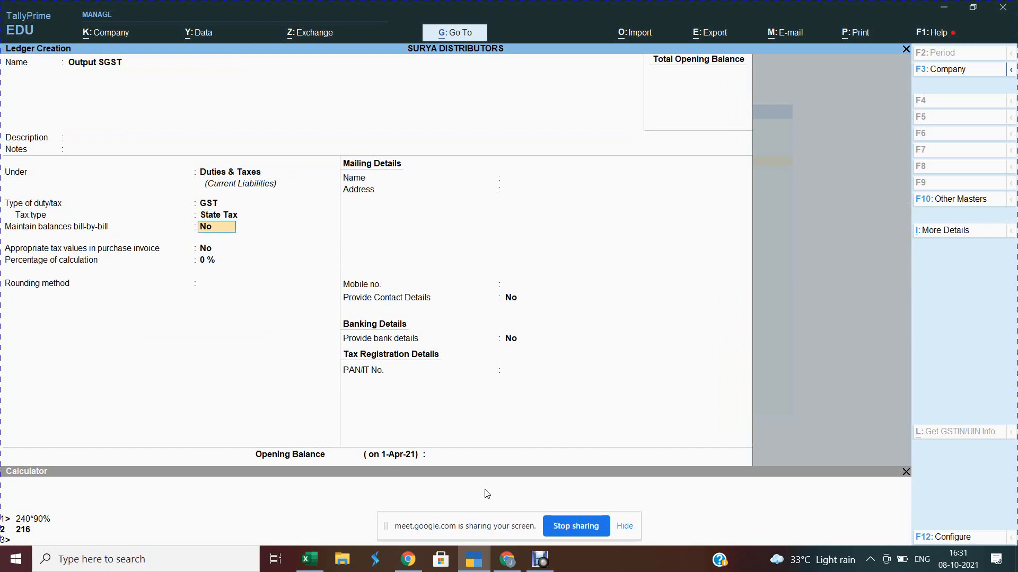
{"action": "key", "text": "ctrl+a"}
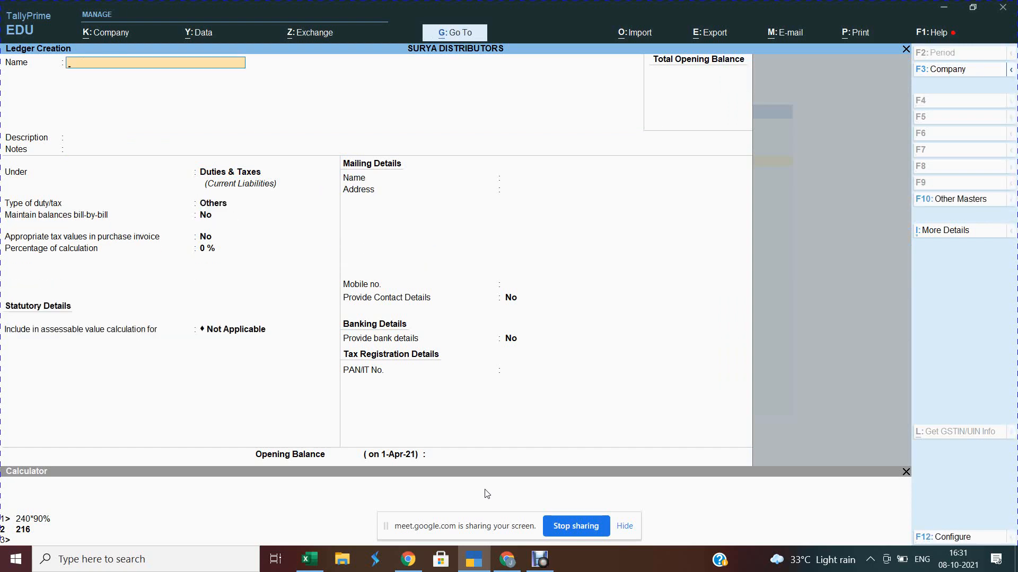
Step: Create the Output IGST ledger under Duties & Taxes as GST Integrated Tax
{"action": "type", "text": "Output IGST"}
{"action": "key", "text": "Return"}
{"action": "key", "text": "Return"}
{"action": "key", "text": "Return"}
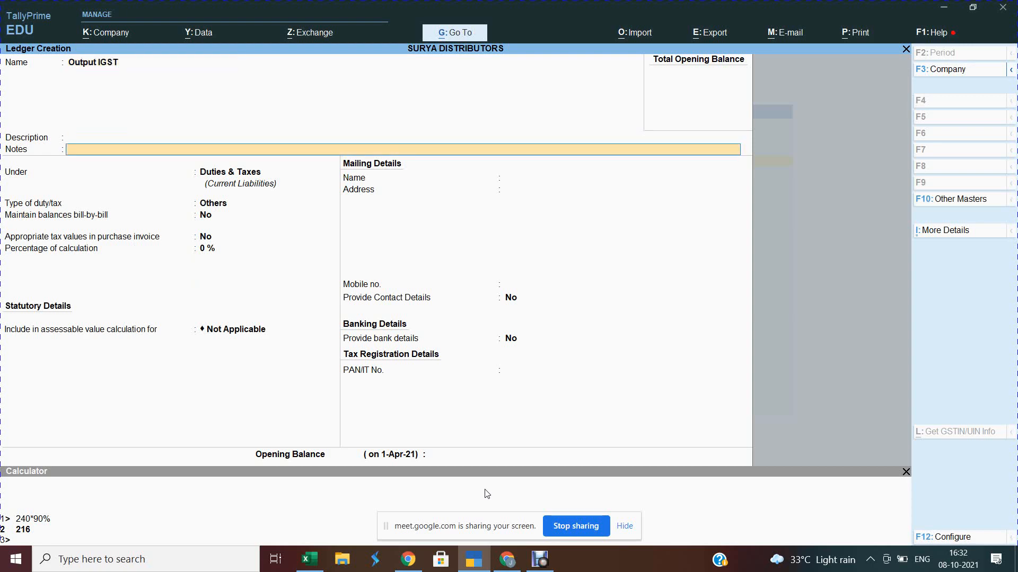
{"action": "key", "text": "Return"}
{"action": "key", "text": "Up"}
{"action": "key", "text": "Return"}
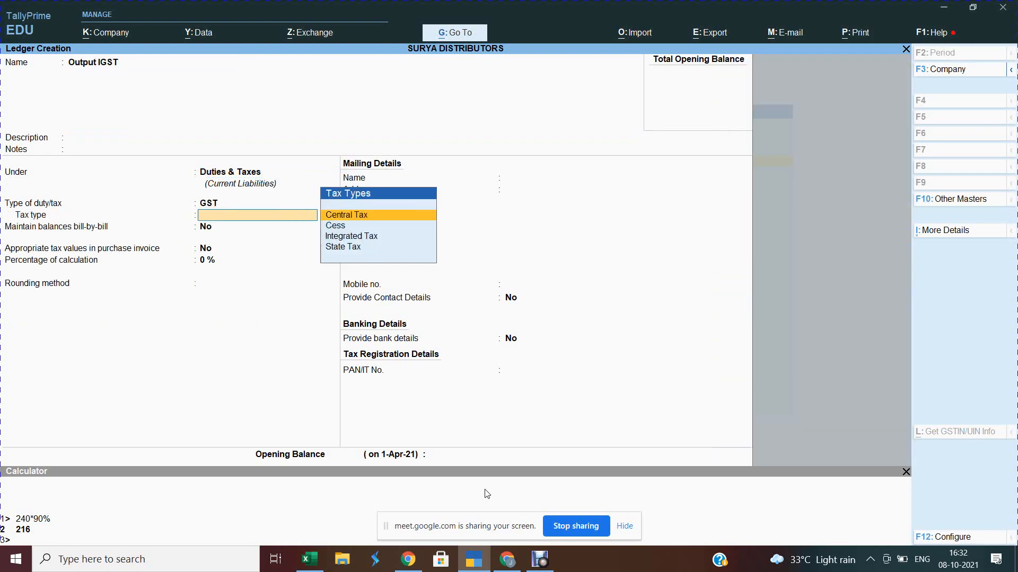
{"action": "key", "text": "Down"}
{"action": "key", "text": "Down"}
{"action": "key", "text": "Return"}
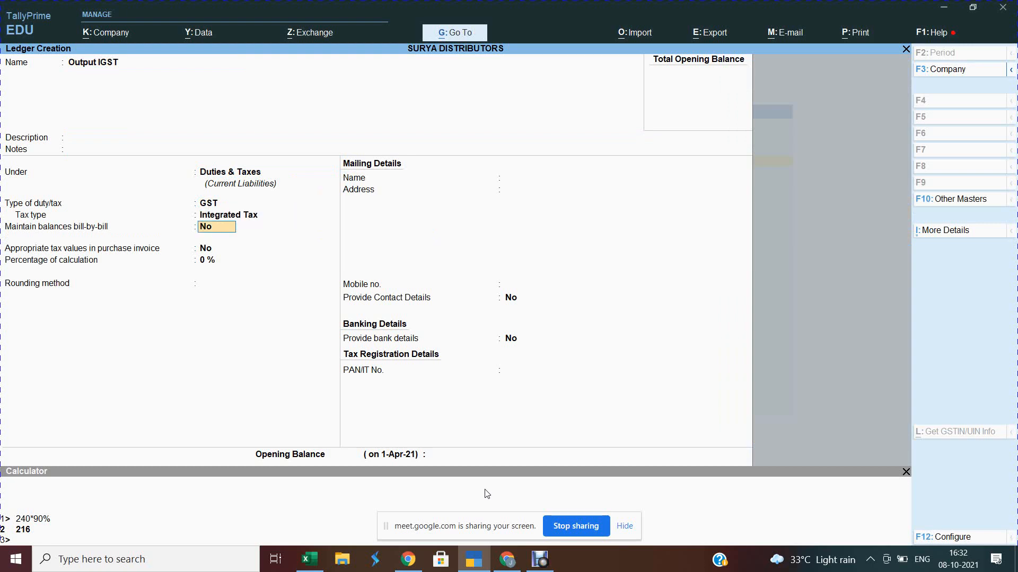
{"action": "key", "text": "ctrl"}
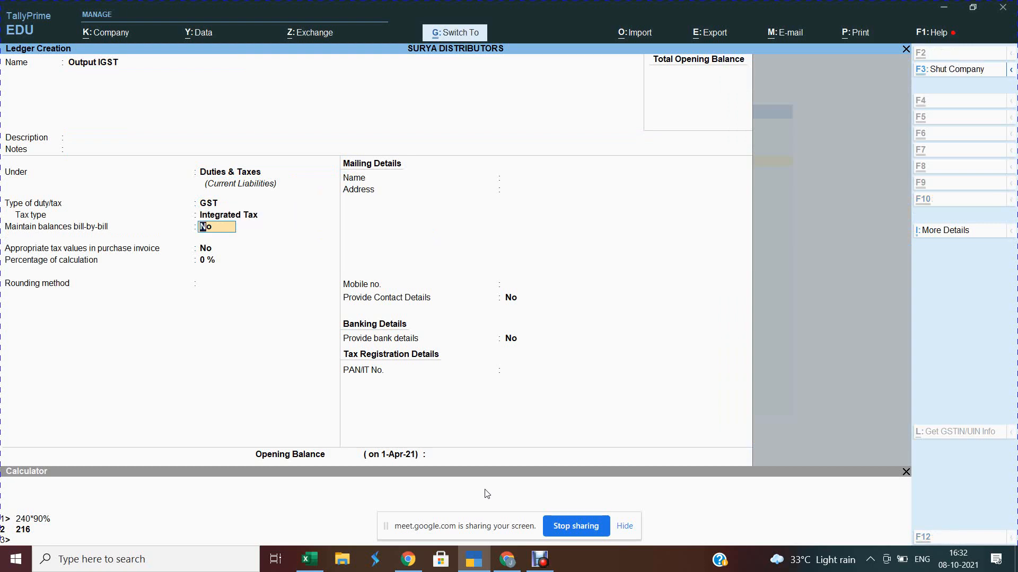
{"action": "key", "text": "ctrl+a"}
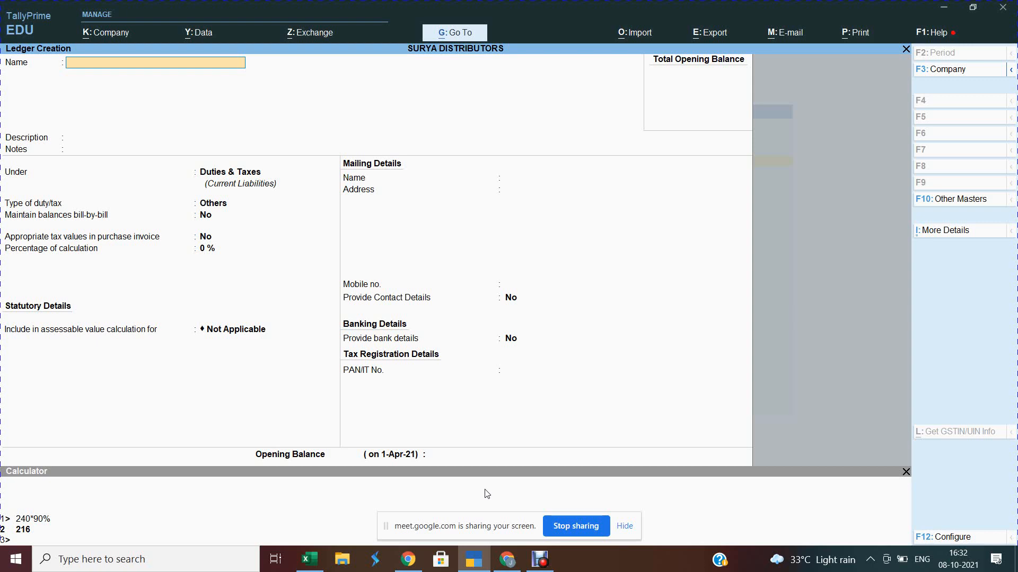
Step: Create the CGST Payable ledger under Current Liabilities and save it
{"action": "type", "text": "CGST Payable"}
{"action": "key", "text": "Return"}
{"action": "key", "text": "Return"}
{"action": "key", "text": "Return"}
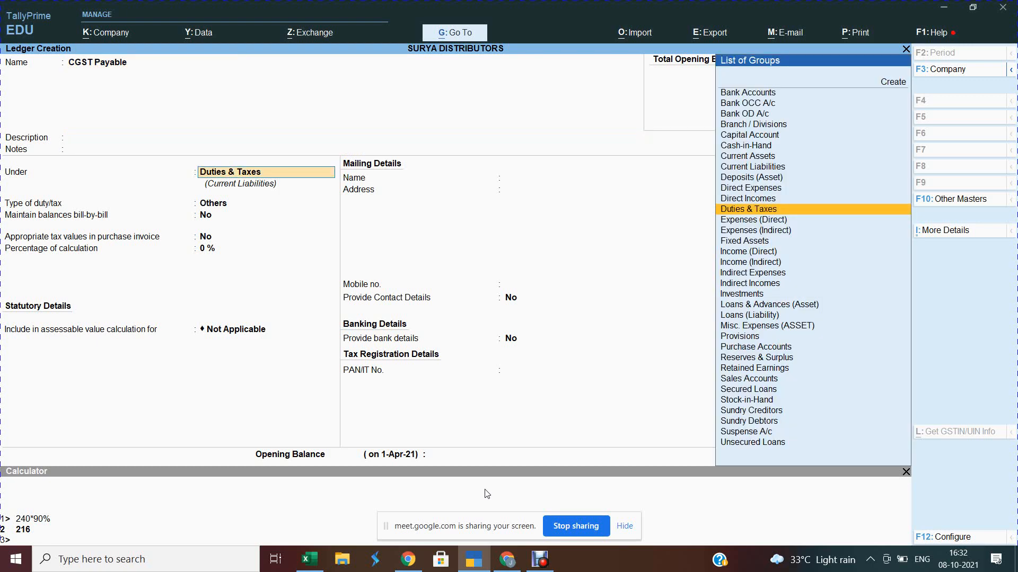
{"action": "type", "text": "Cur"}
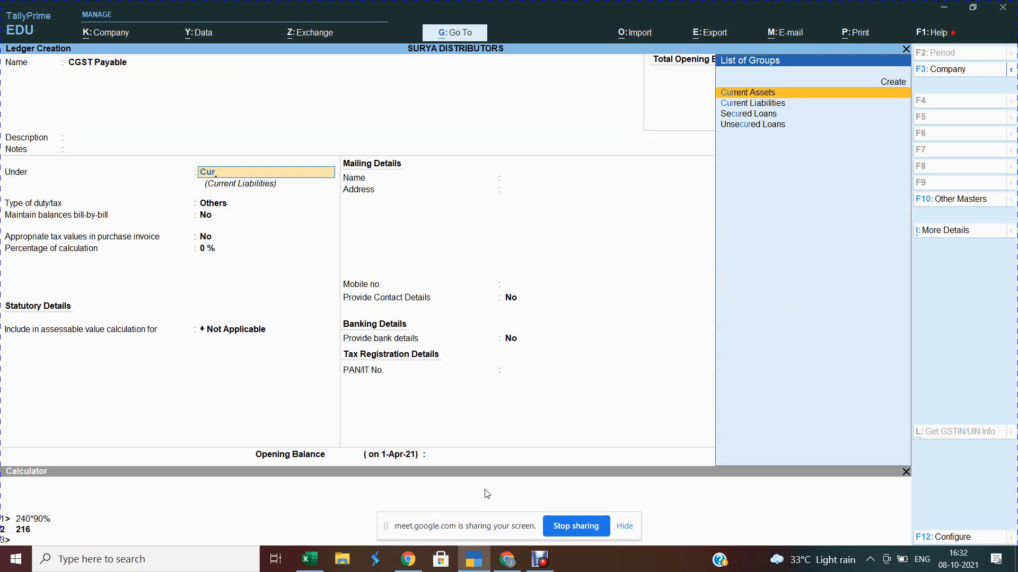
{"action": "key", "text": "Down"}
{"action": "key", "text": "Return"}
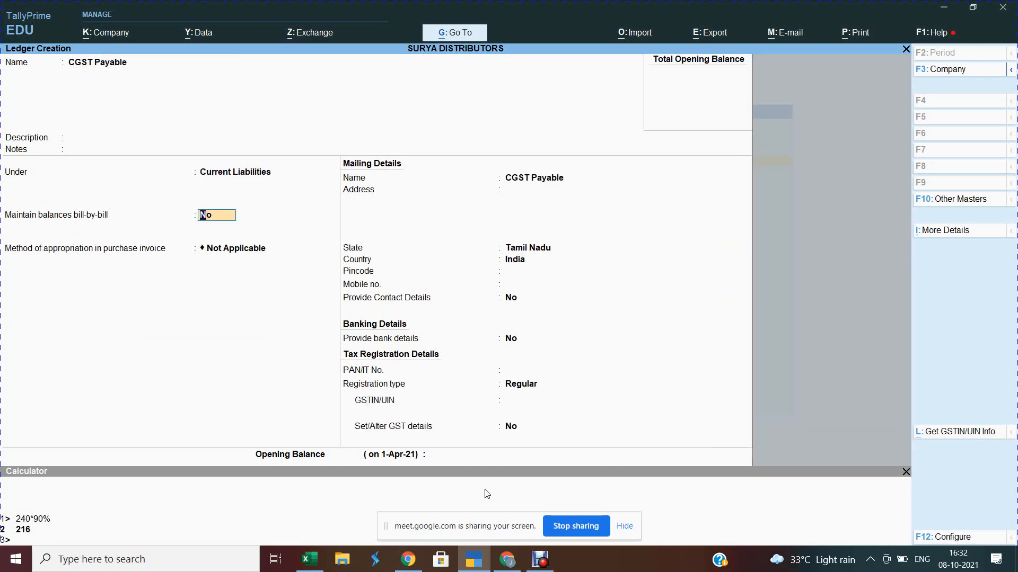
{"action": "key", "text": "ctrl+a"}
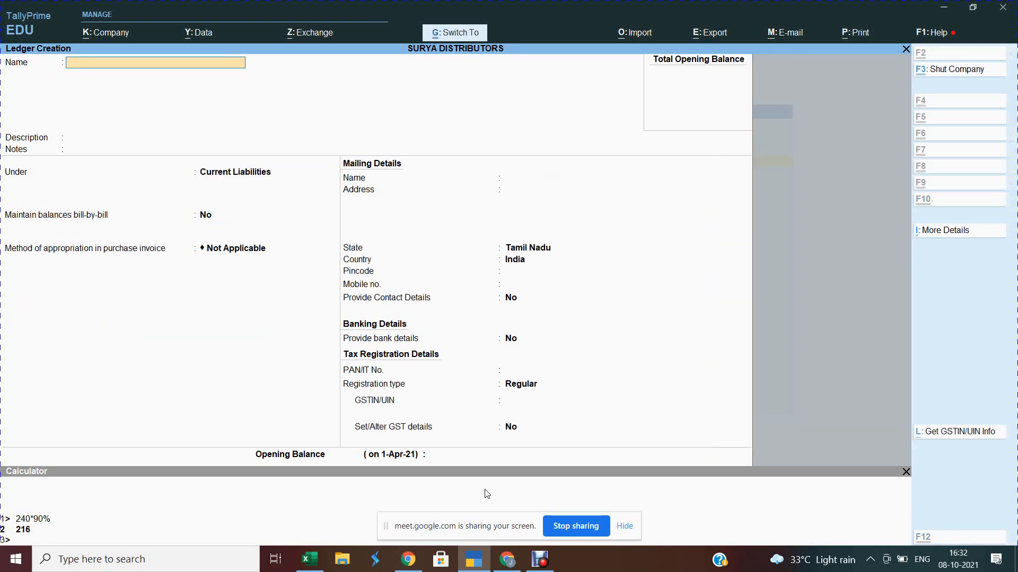
Step: Create the SGST Payable and IGST Payable ledgers under Current Liabilities, then quit ledger creation
{"action": "type", "text": "SGST Payable"}
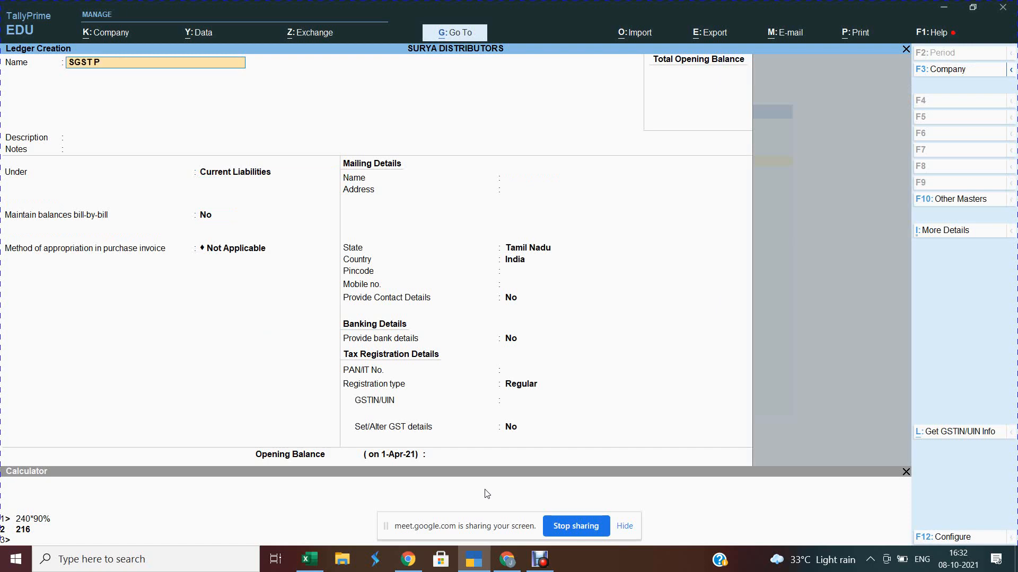
{"action": "key", "text": "Return"}
{"action": "key", "text": "Return"}
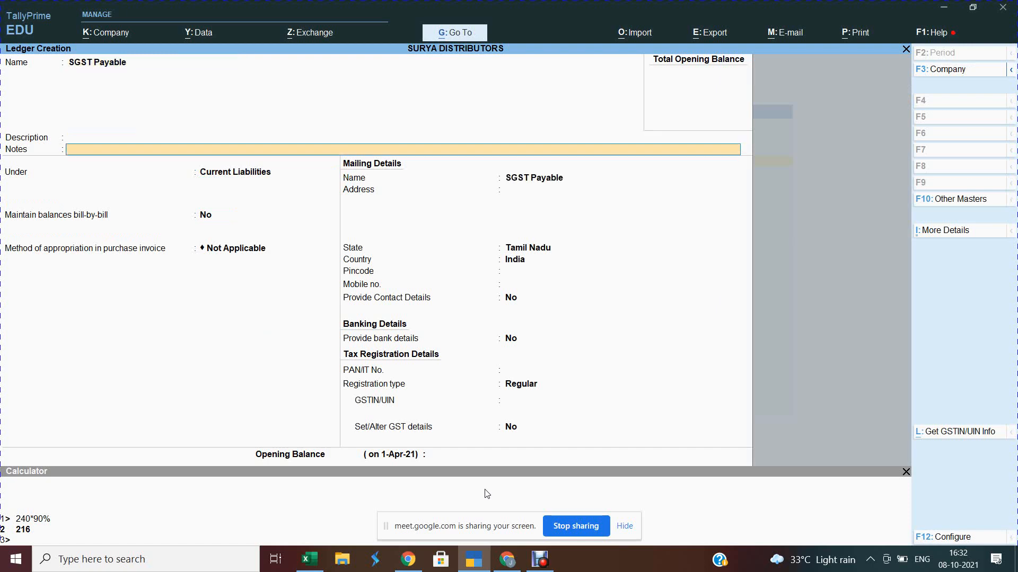
{"action": "key", "text": "Return"}
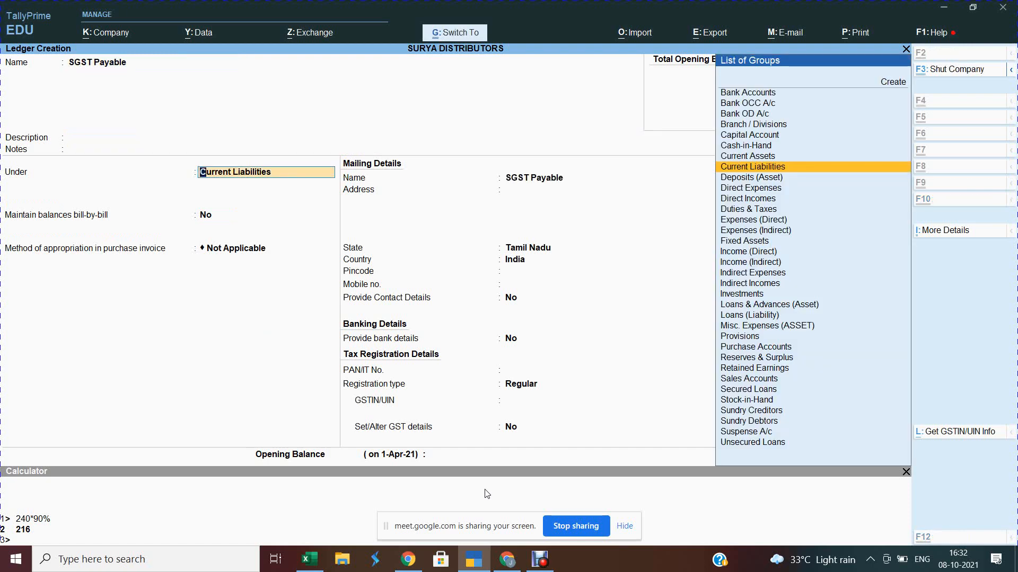
{"action": "key", "text": "ctrl+a"}
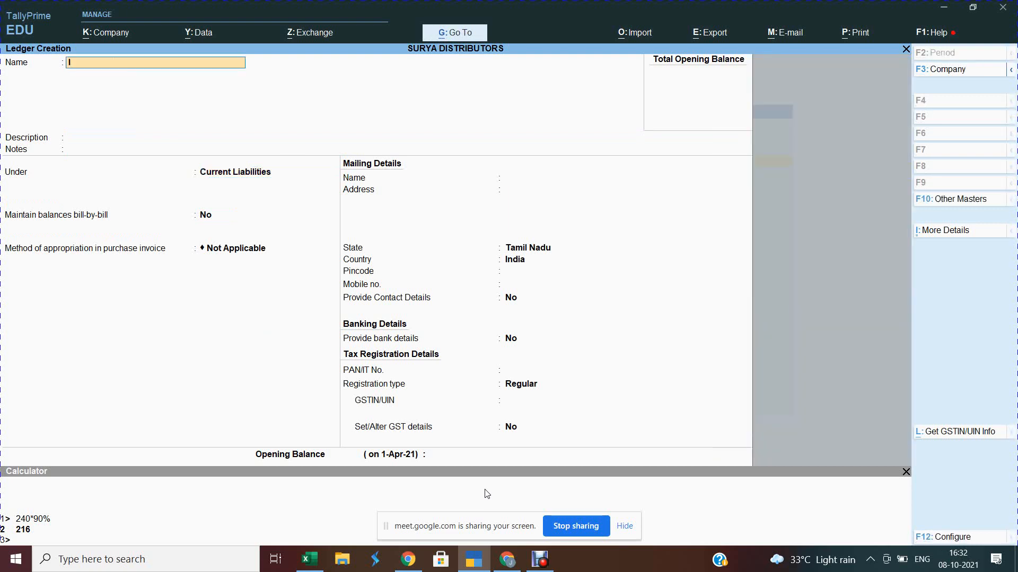
{"action": "type", "text": "IGST Pay"}
{"action": "type", "text": "abv"}
{"action": "key", "text": "Return"}
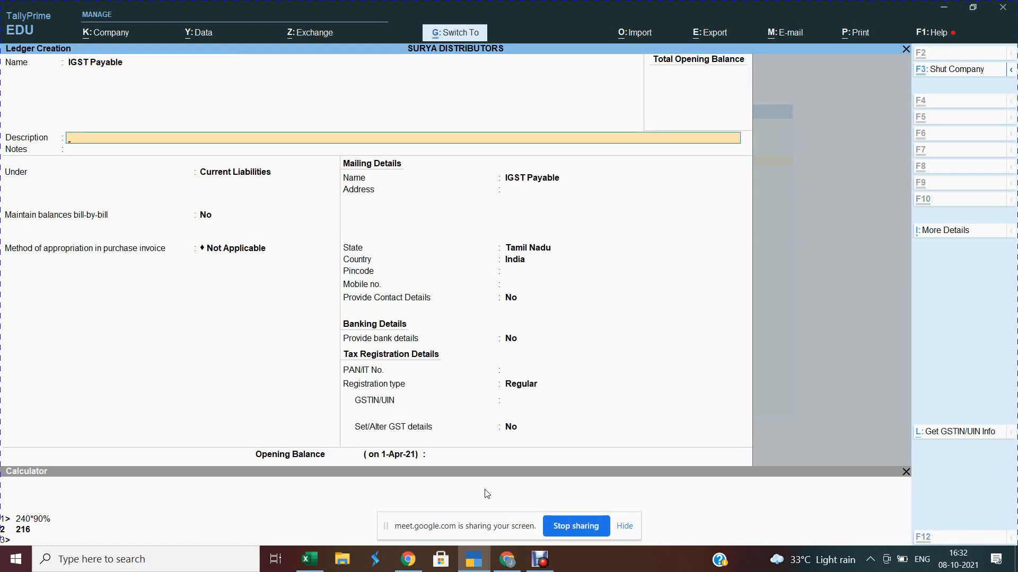
{"action": "key", "text": "ctrl+a"}
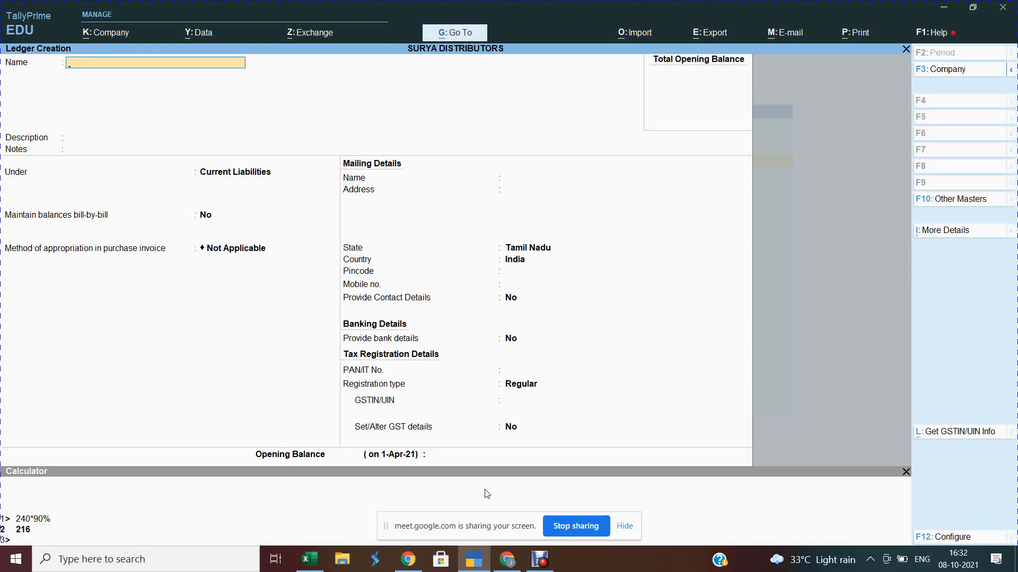
{"action": "key", "text": "Escape"}
Step: Confirm quitting the old ledger form and open a fresh blank Ledger Creation form
{"action": "key", "text": "y"}
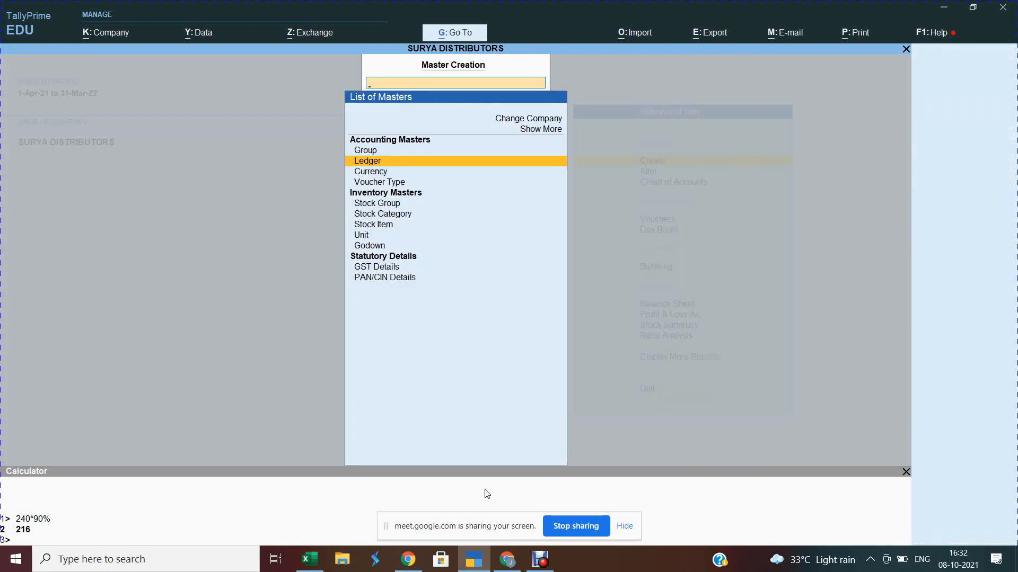
{"action": "key", "text": "alt+Tab"}
{"action": "key", "text": "alt+Tab"}
{"action": "key", "text": "alt+Tab"}
{"action": "key", "text": "alt+Tab"}
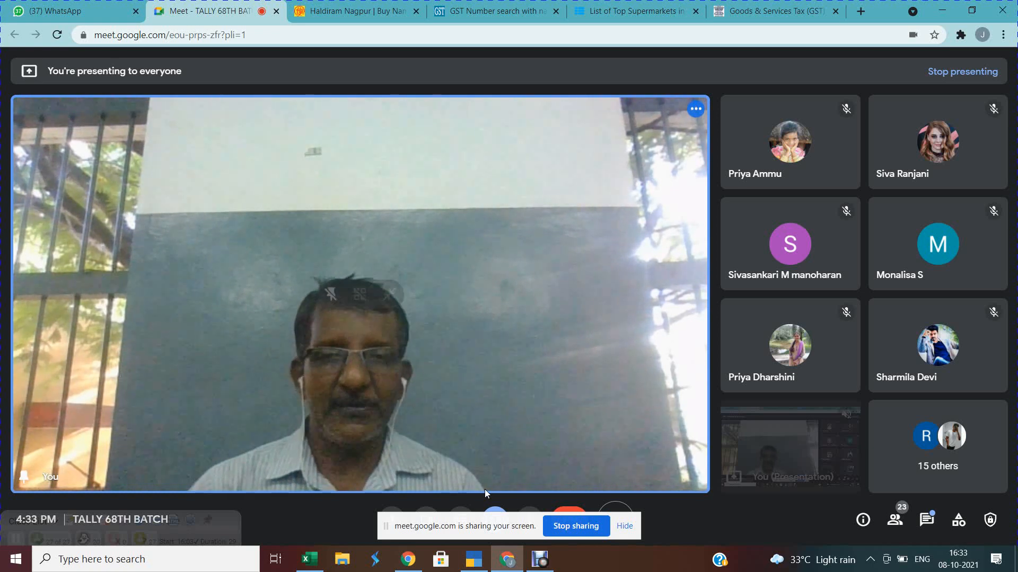
{"action": "key", "text": "alt+Tab"}
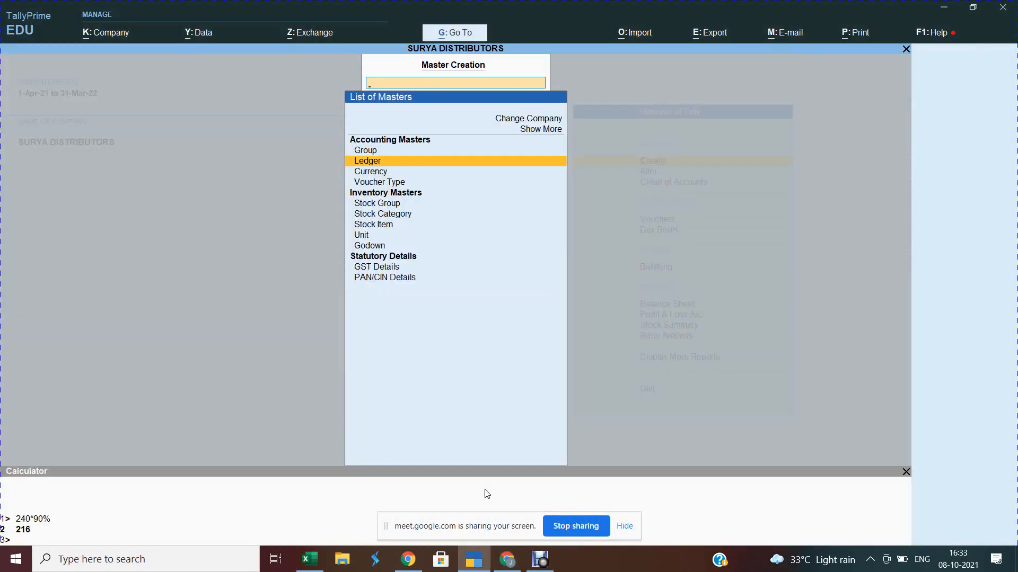
{"action": "key", "text": "Return"}
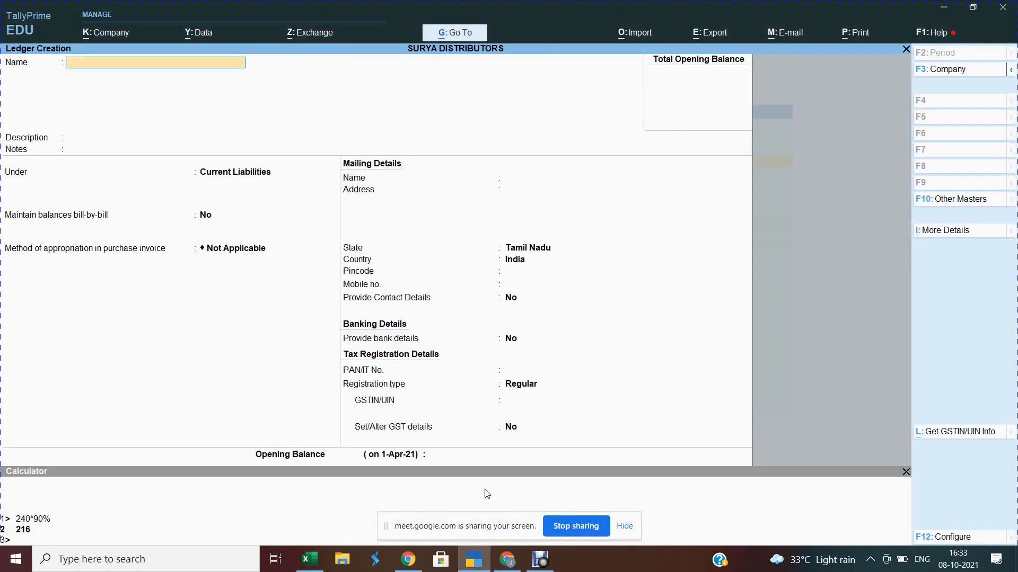
Step: Save a 'Round off' ledger under Indirect Expenses, with GST set to Not Applicable
{"action": "type", "text": "Round off"}
{"action": "key", "text": "Return"}
{"action": "key", "text": "Return"}
{"action": "key", "text": "Return"}
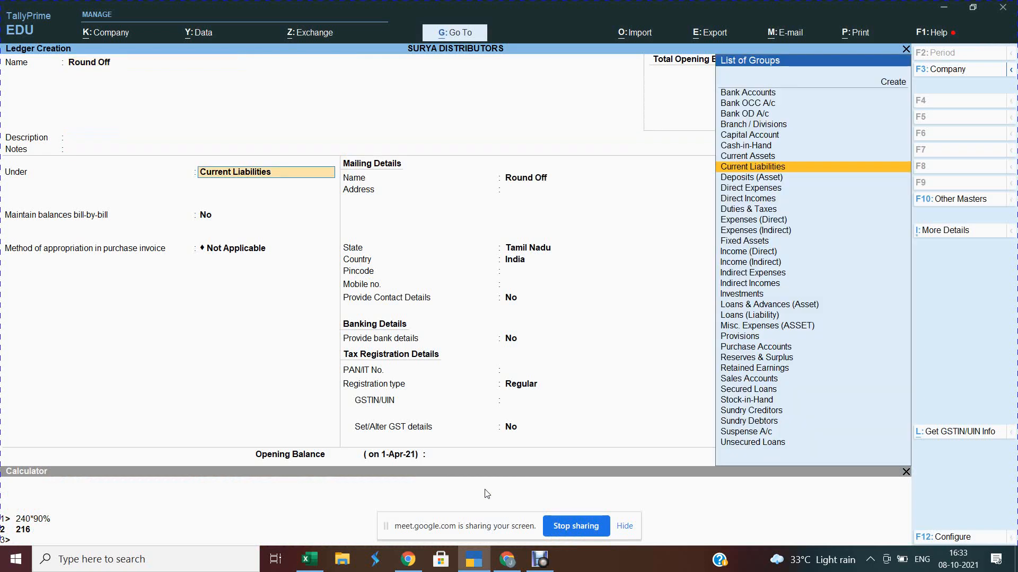
{"action": "type", "text": "in"}
{"action": "key", "text": "Down"}
{"action": "key", "text": "Down"}
{"action": "key", "text": "Down"}
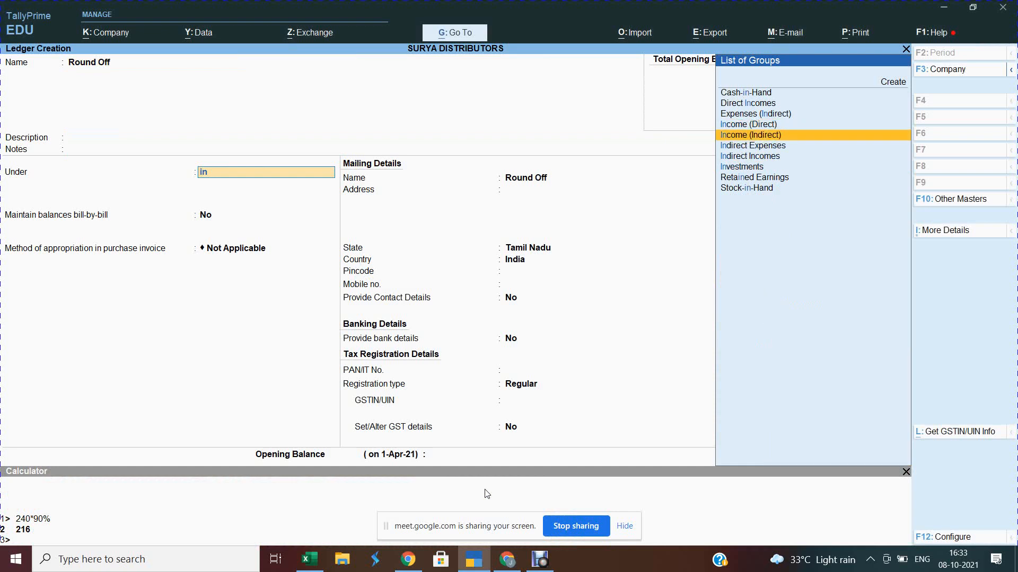
{"action": "key", "text": "Return"}
{"action": "key", "text": "Return"}
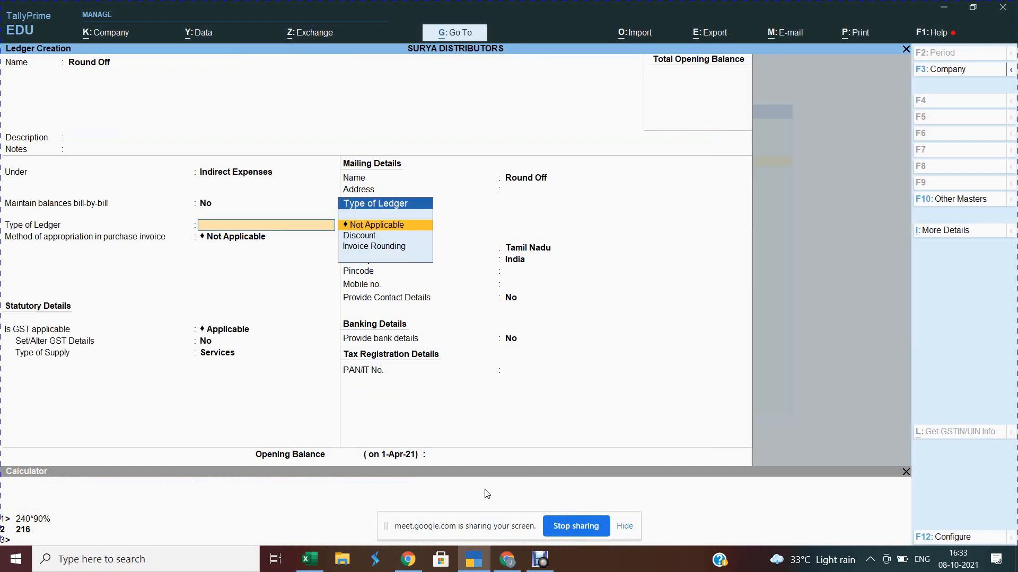
{"action": "key", "text": "Return"}
{"action": "key", "text": "Return"}
{"action": "key", "text": "Down"}
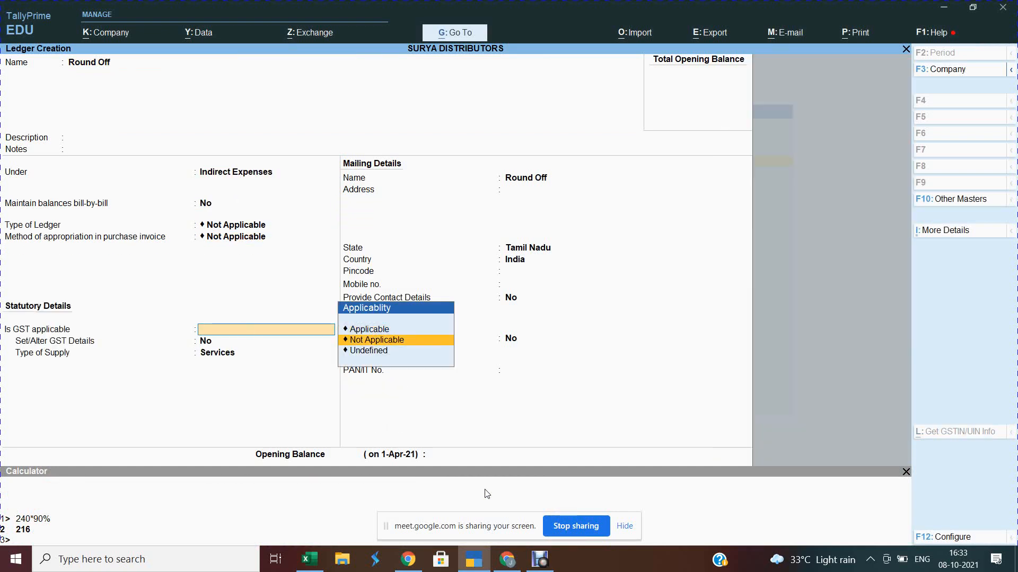
{"action": "key", "text": "Return"}
{"action": "key", "text": "Return"}
{"action": "key", "text": "ctrl"}
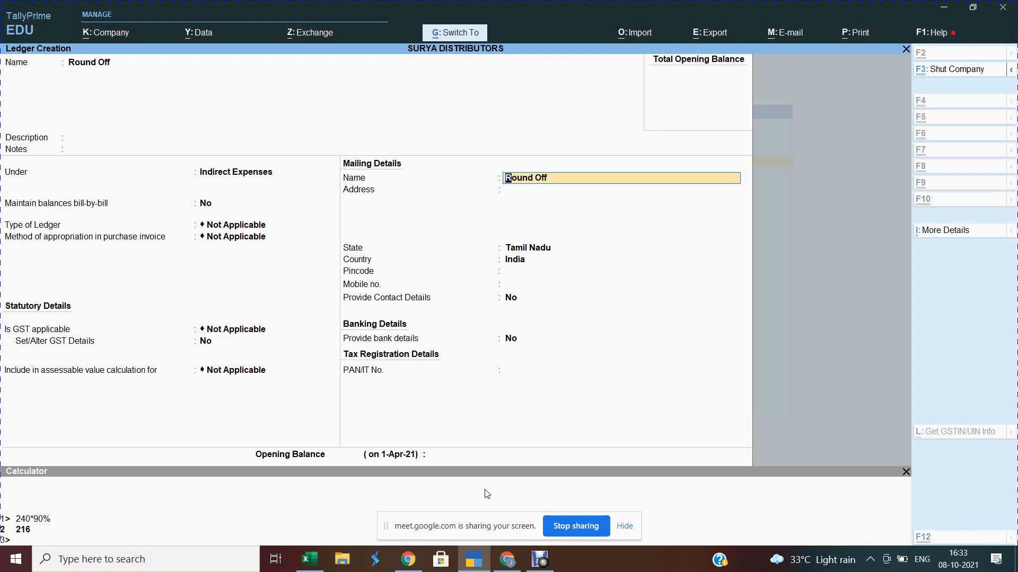
{"action": "key", "text": "ctrl+a"}
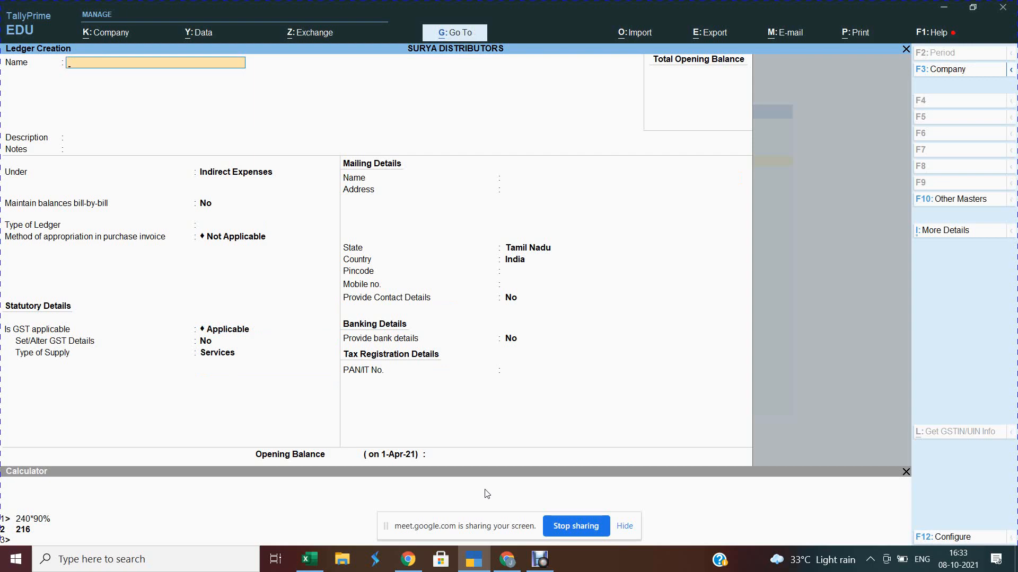
Step: Name the ledger Indian Bank under Bank Accounts and enter its bank account number
{"action": "type", "text": "Indiabv"}
{"action": "type", "text": "n Bank"}
{"action": "key", "text": "Return"}
{"action": "key", "text": "Return"}
{"action": "key", "text": "Return"}
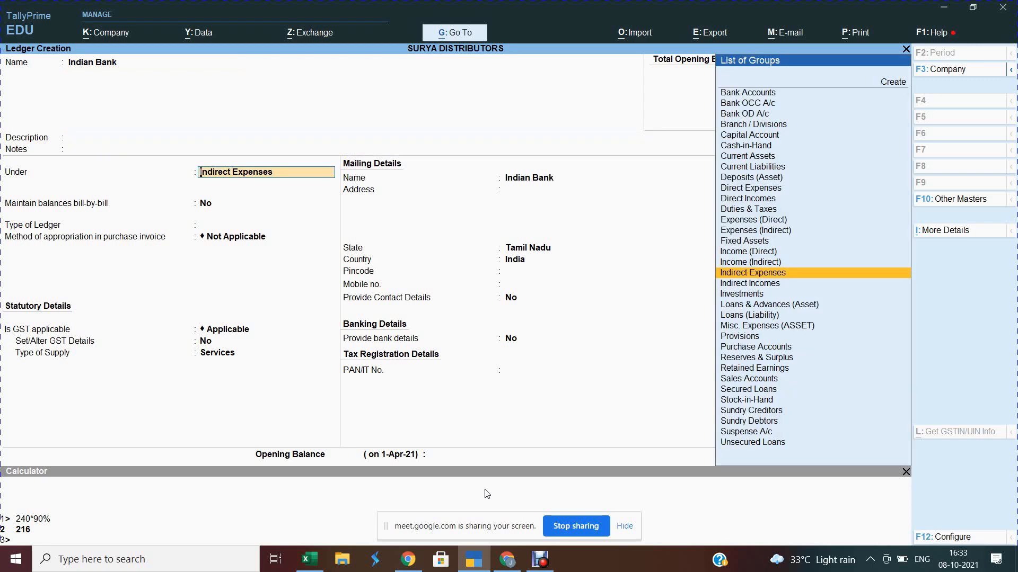
{"action": "type", "text": "Bank"}
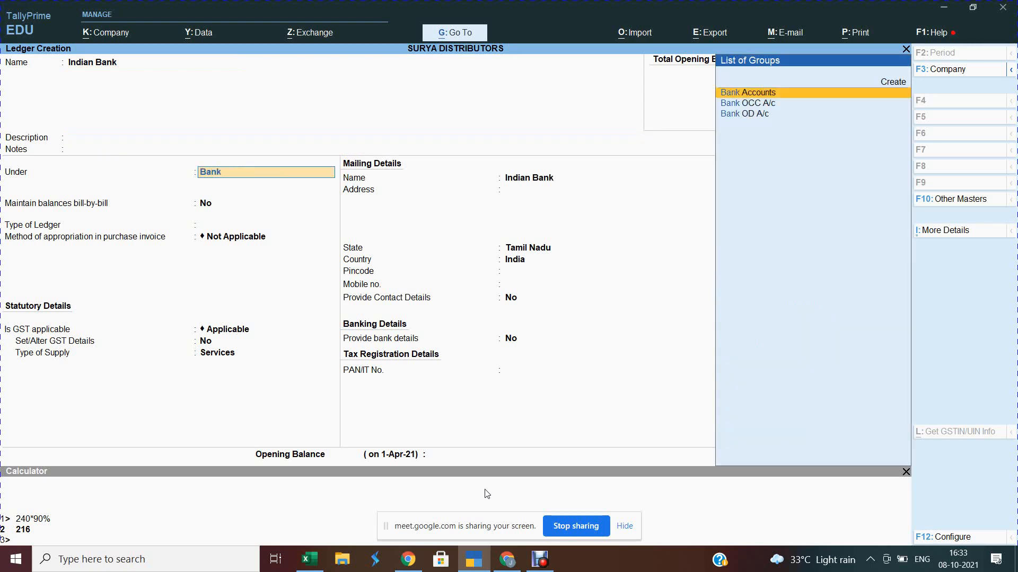
{"action": "key", "text": "Return"}
{"action": "key", "text": "Return"}
{"action": "key", "text": "Return"}
{"action": "key", "text": "Return"}
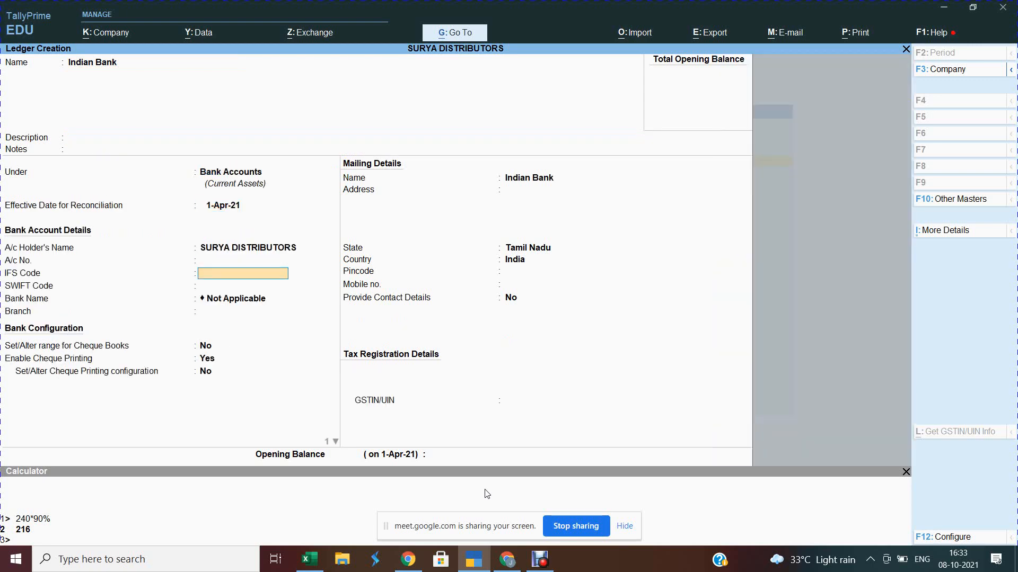
{"action": "key", "text": "BackSpace"}
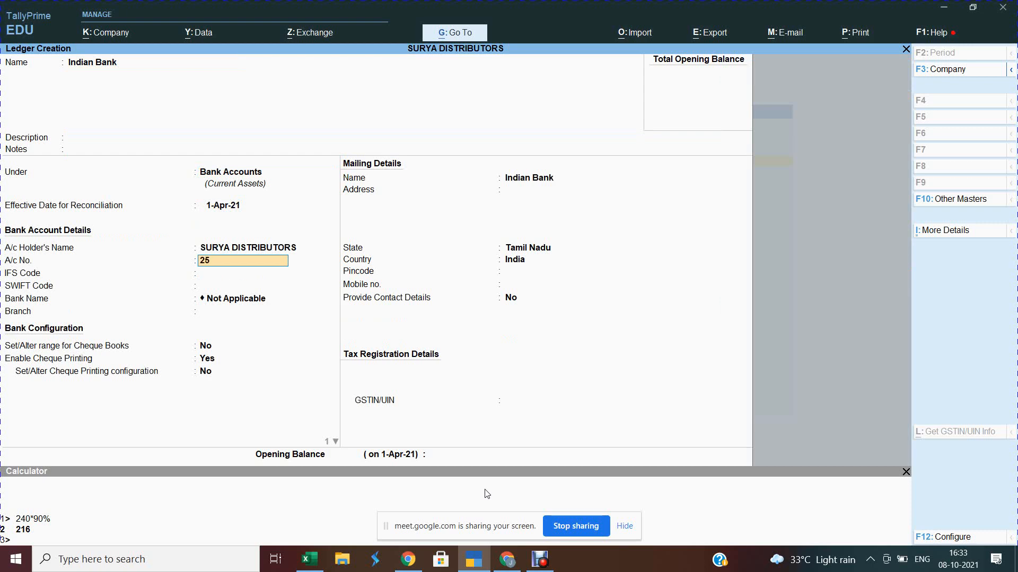
{"action": "key", "text": "Return"}
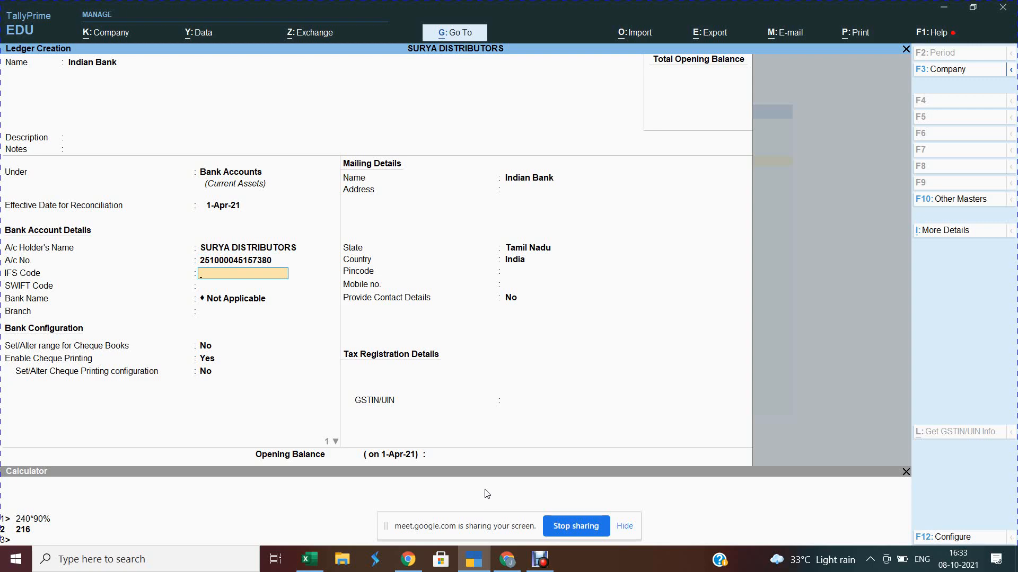
Step: Enter IFS code PUNB0251000 and branch EGMORE, and enable cheque book ranges starting at 101201
{"action": "type", "text": "PUNB2510000"}
{"action": "key", "text": "ctrl+BackSpace"}
{"action": "type", "text": "PUNB0251000"}
{"action": "key", "text": "Return"}
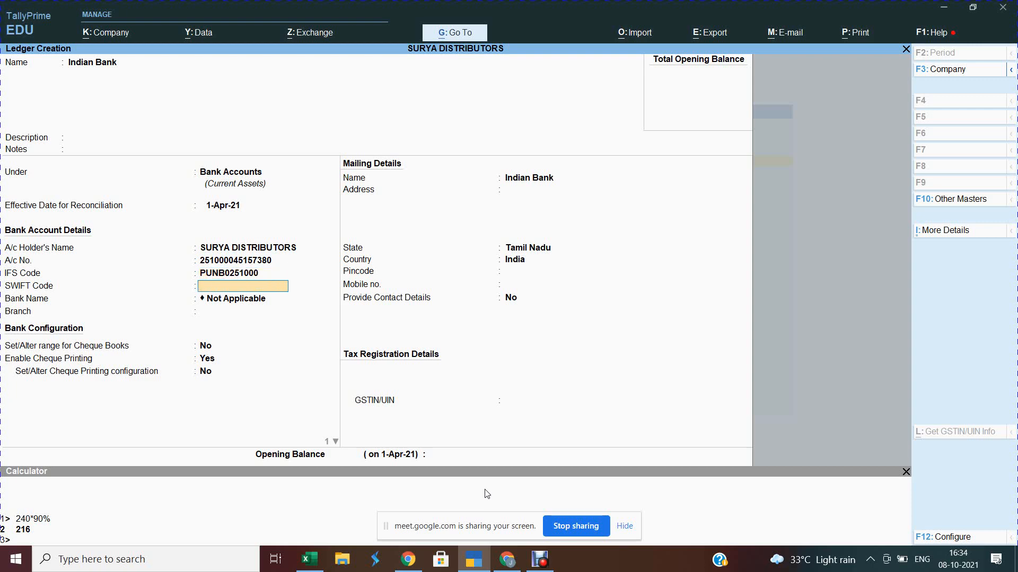
{"action": "key", "text": "Return"}
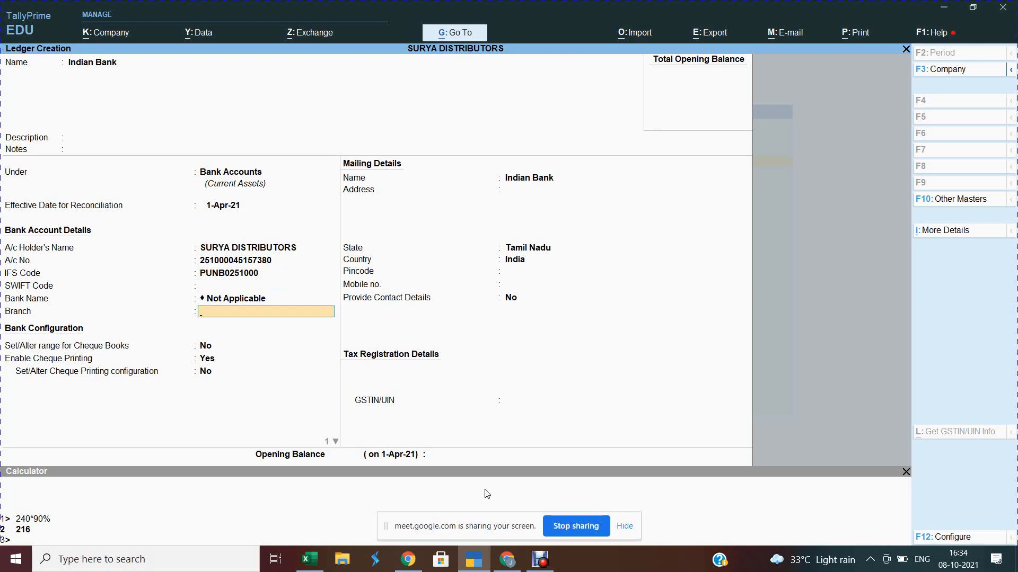
{"action": "type", "text": "EGMORE"}
{"action": "key", "text": "Return"}
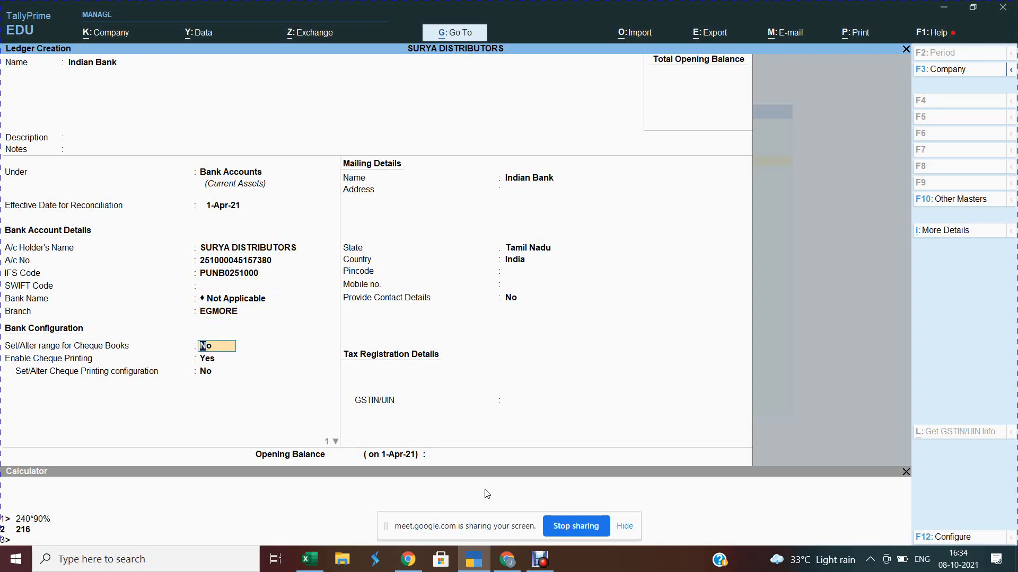
{"action": "type", "text": "Y"}
{"action": "key", "text": "Return"}
{"action": "type", "text": "101201"}
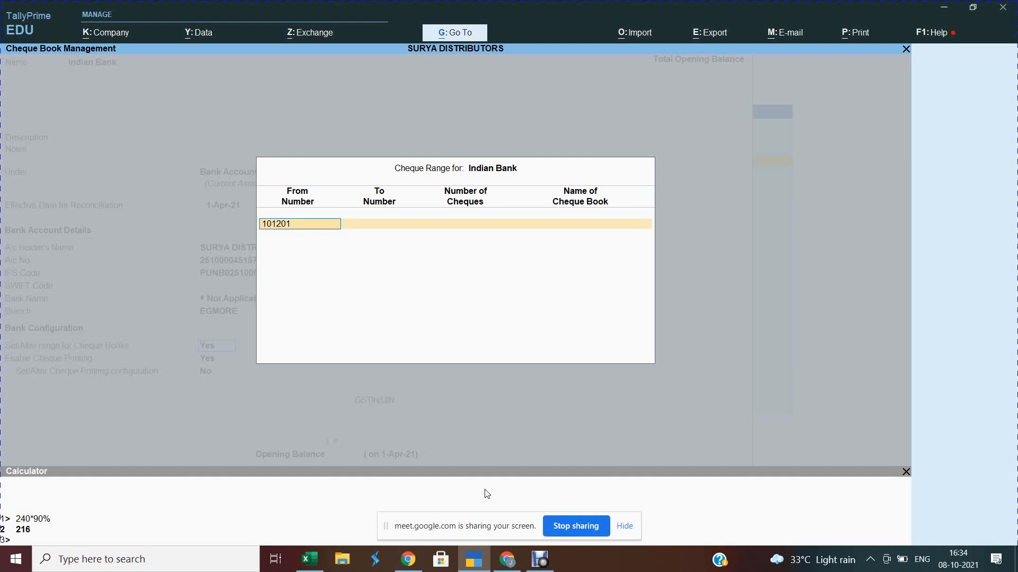
Step: Add the cheque range 101201 to 101300 named 'BOOK NO: 1'
{"action": "key", "text": "Return"}
{"action": "type", "text": "101300"}
{"action": "key", "text": "Return"}
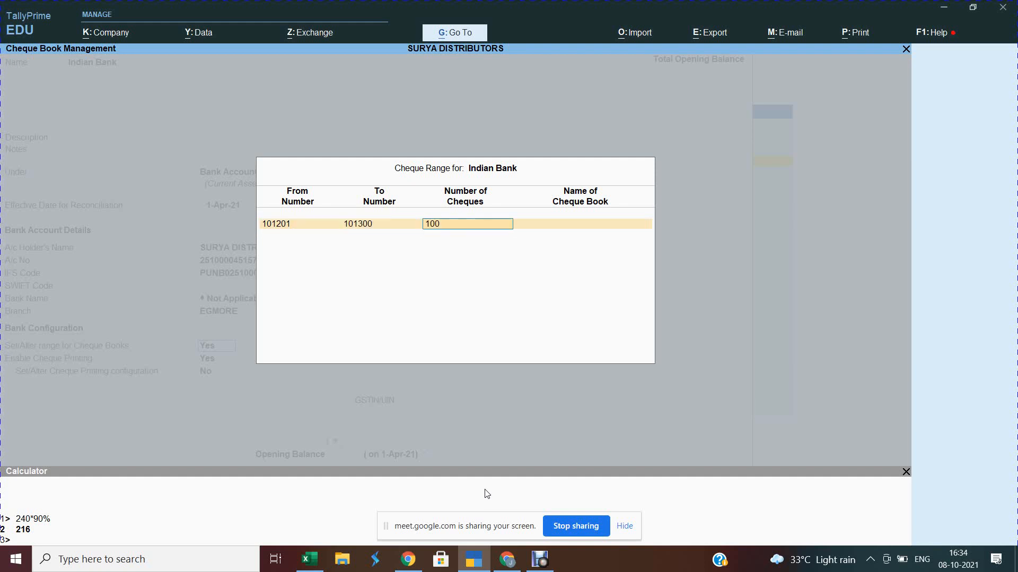
{"action": "key", "text": "Return"}
{"action": "type", "text": "B"}
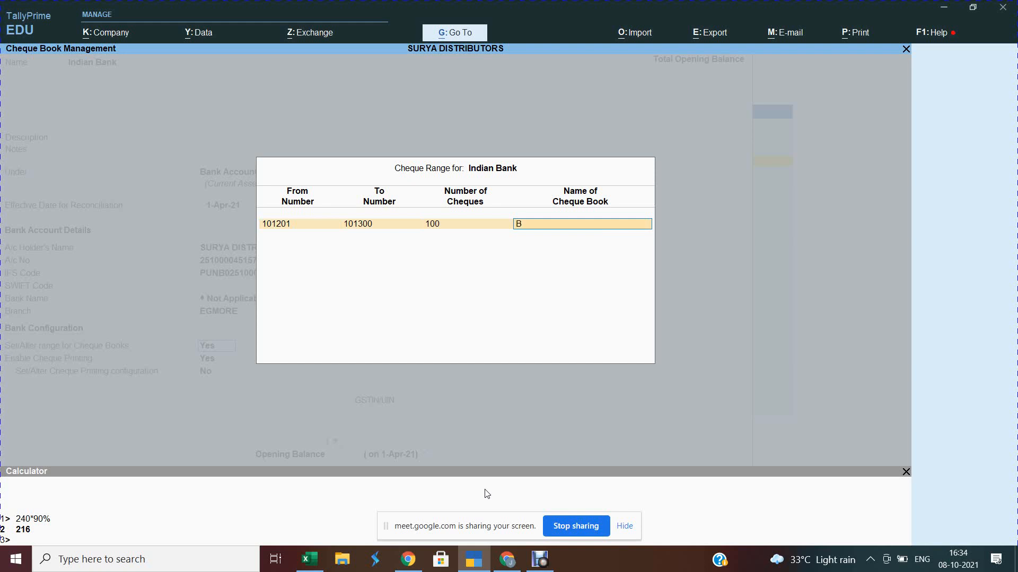
{"action": "type", "text": "OKM NO"}
{"action": "key", "text": "BackSpace"}
{"action": "key", "text": "BackSpace"}
{"action": "key", "text": "BackSpace"}
{"action": "key", "text": "BackSpace"}
{"action": "key", "text": "BackSpace"}
{"action": "key", "text": "BackSpace"}
{"action": "key", "text": "BackSpace"}
{"action": "type", "text": "BOOK NO: 1"}
{"action": "key", "text": "Return"}
{"action": "key", "text": "Return"}
{"action": "key", "text": "Return"}
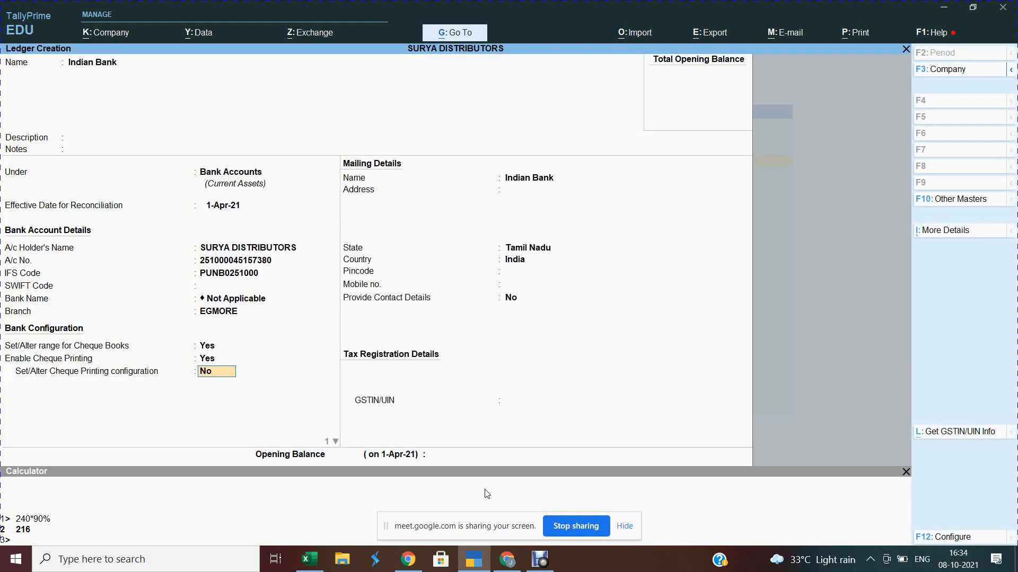
{"action": "key", "text": "Return"}
{"action": "key", "text": "Return"}
{"action": "key", "text": "Return"}
{"action": "key", "text": "Return"}
{"action": "key", "text": "Return"}
{"action": "key", "text": "Return"}
{"action": "key", "text": "Return"}
{"action": "key", "text": "Return"}
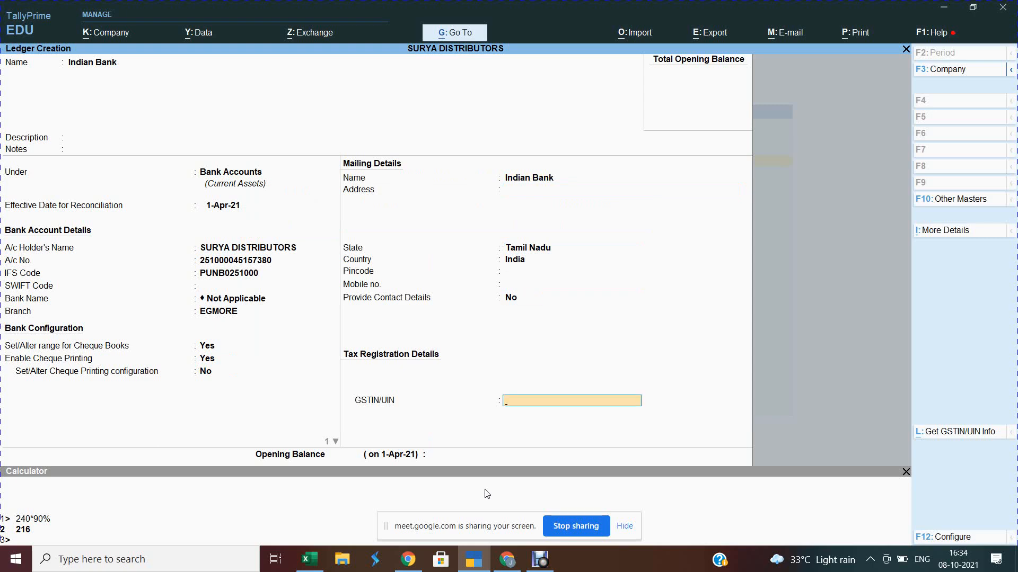
Step: Save the Indian Bank ledger and return to the Gateway of Tally
{"action": "key", "text": "Return"}
{"action": "key", "text": "Return"}
{"action": "key", "text": "Return"}
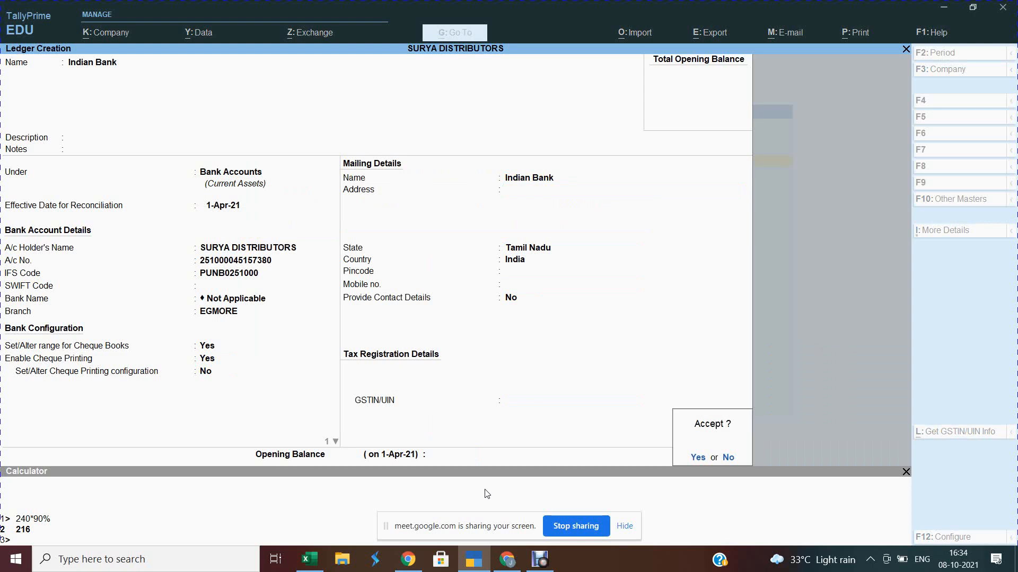
{"action": "key", "text": "Return"}
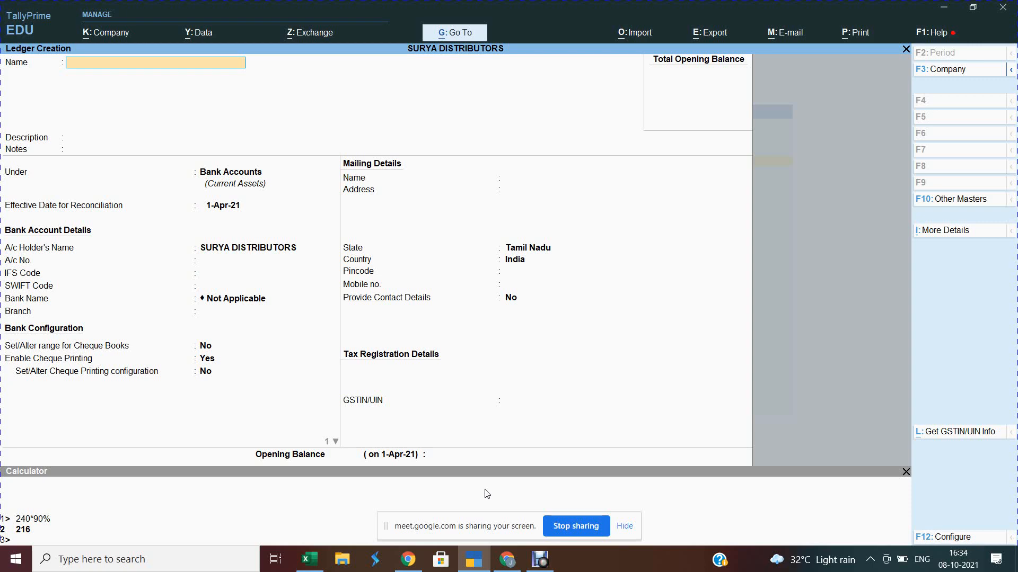
{"action": "key", "text": "Escape"}
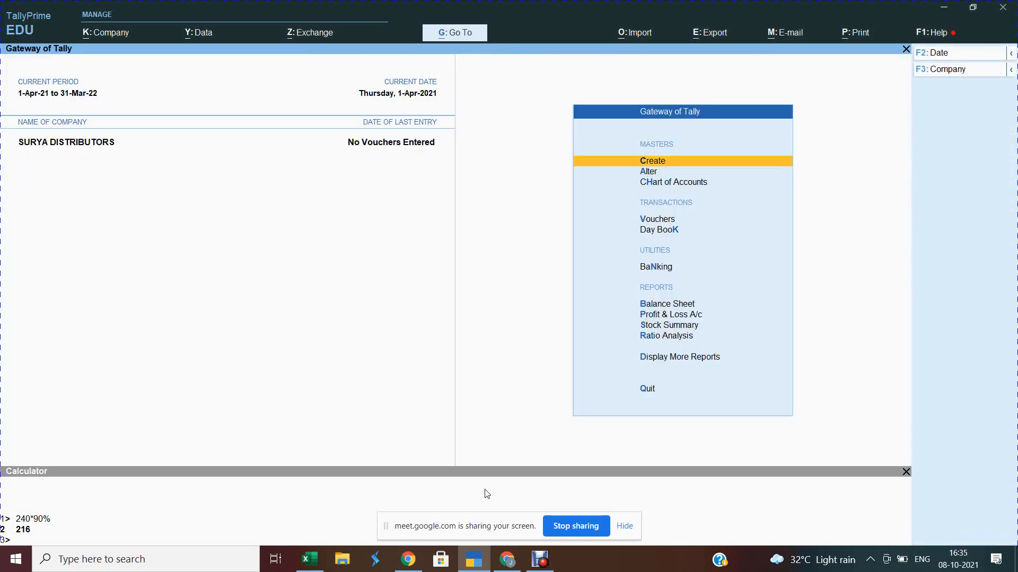
Step: Create the unit 'nos' with formal name Numbers and quantity code NOS-NUMBERS
{"action": "key", "text": "Return"}
{"action": "key", "text": "Down"}
{"action": "key", "text": "Down"}
{"action": "key", "text": "Down"}
{"action": "key", "text": "Down"}
{"action": "key", "text": "Down"}
{"action": "key", "text": "Down"}
{"action": "key", "text": "Down"}
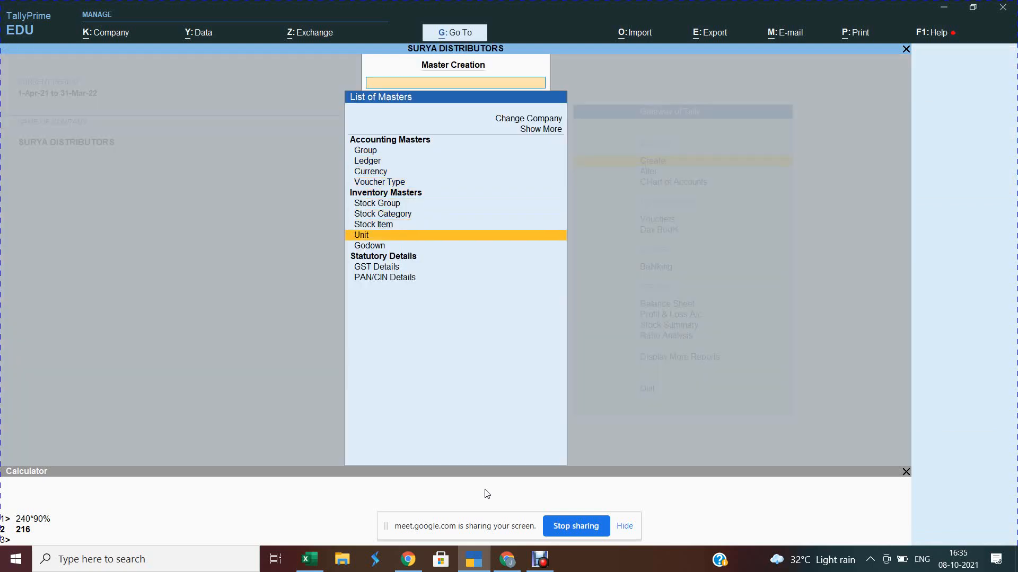
{"action": "key", "text": "Return"}
{"action": "type", "text": "n"}
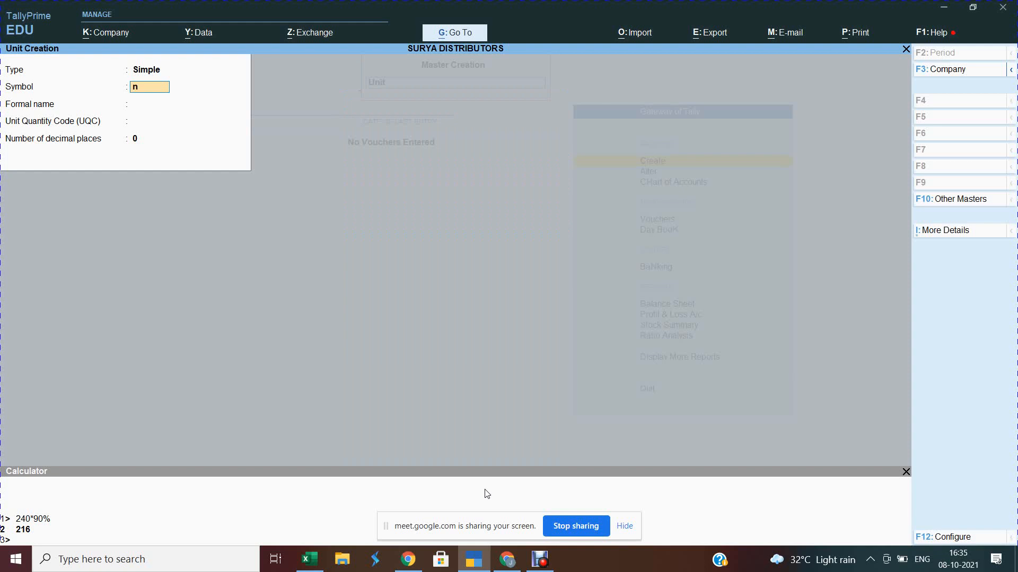
{"action": "type", "text": "os."}
{"action": "key", "text": "Return"}
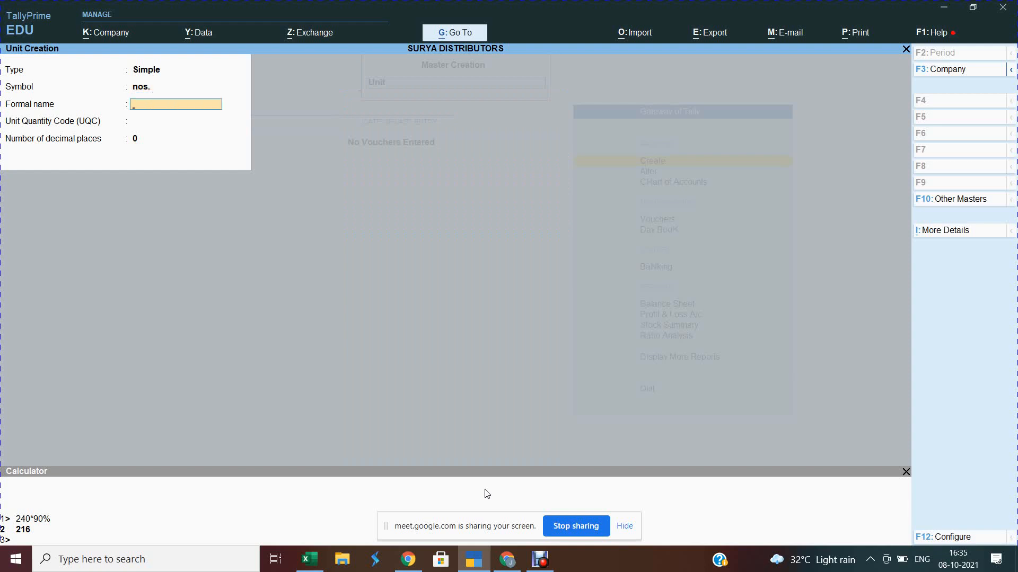
{"action": "type", "text": "Numbers"}
{"action": "key", "text": "Return"}
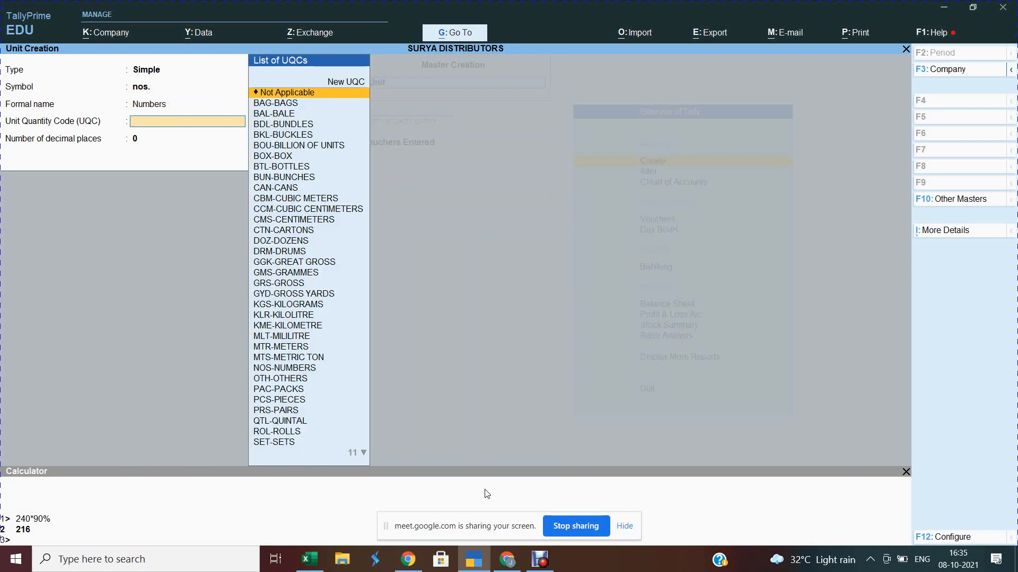
{"action": "type", "text": "nos"}
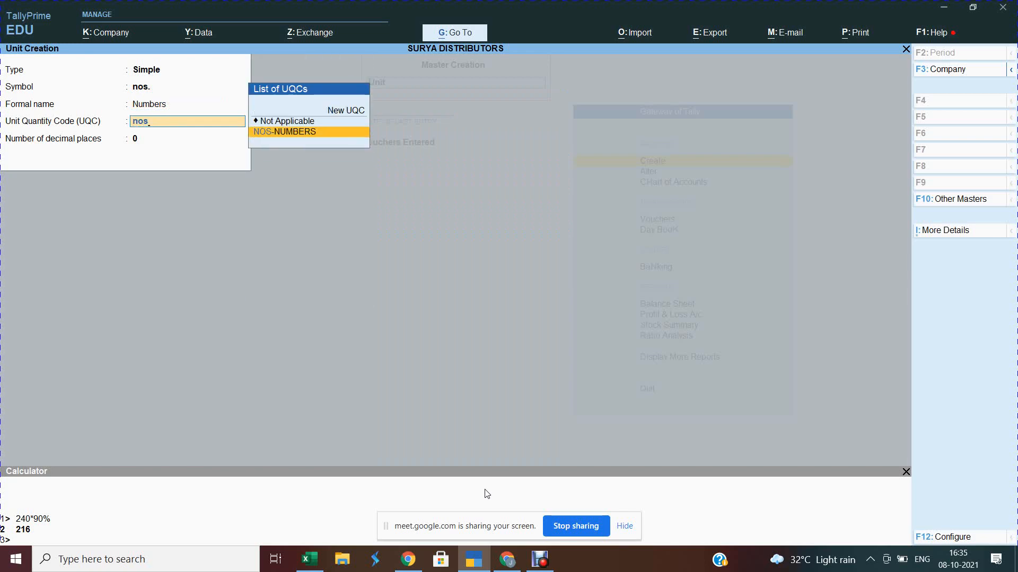
{"action": "key", "text": "Return"}
{"action": "key", "text": "ctrl"}
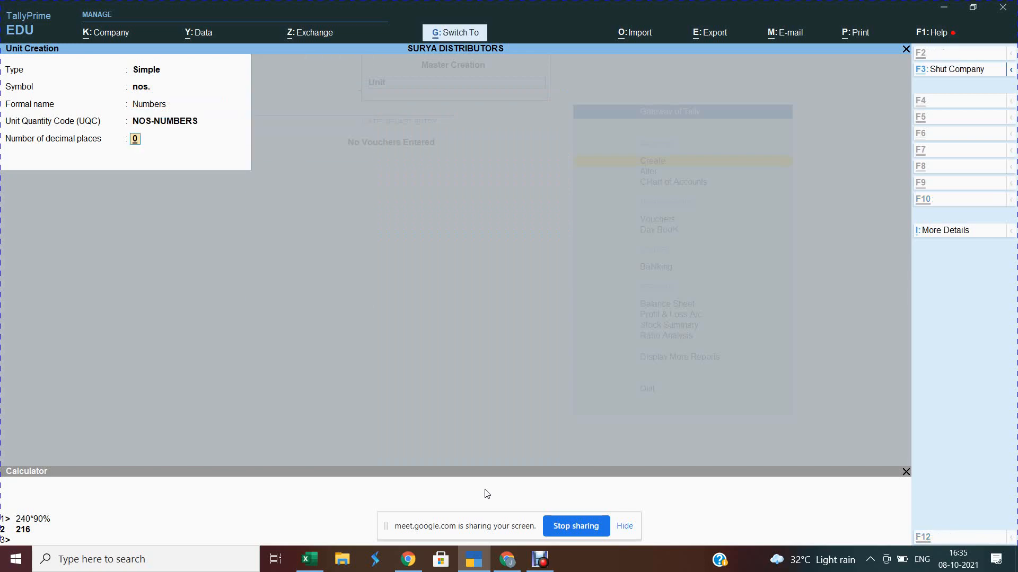
{"action": "key", "text": "ctrl+a"}
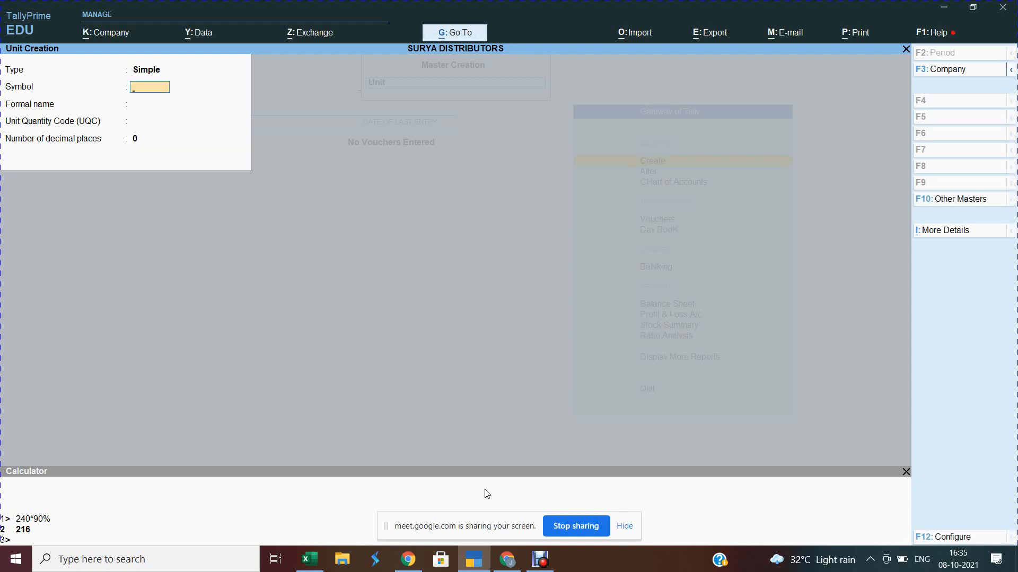
Step: Close the blank unit form and start a new Stock Group creation form
{"action": "key", "text": "Escape"}
{"action": "key", "text": "ctrl+a"}
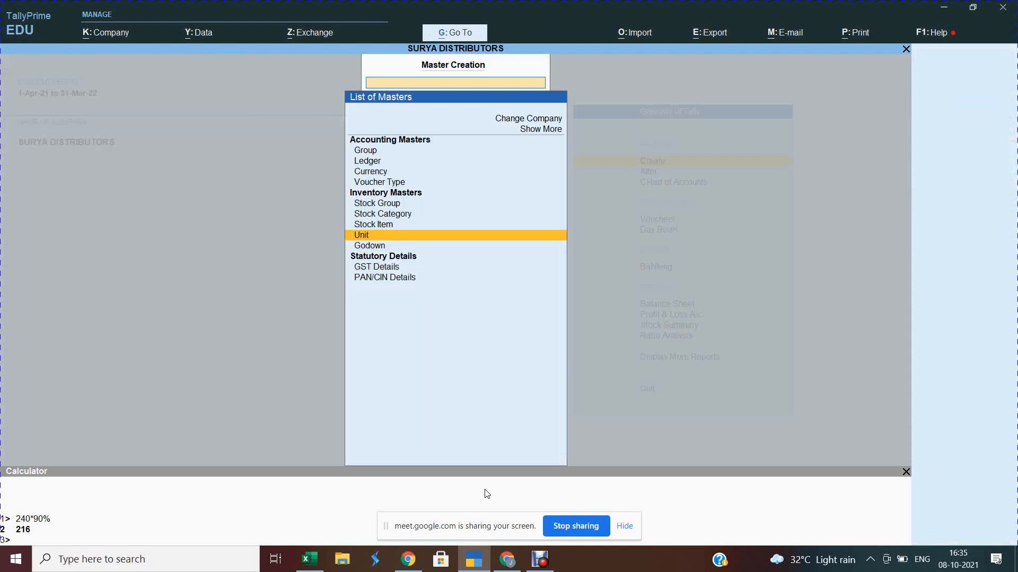
{"action": "key", "text": "Up"}
{"action": "key", "text": "Up"}
{"action": "key", "text": "Up"}
{"action": "key", "text": "Down"}
{"action": "key", "text": "Down"}
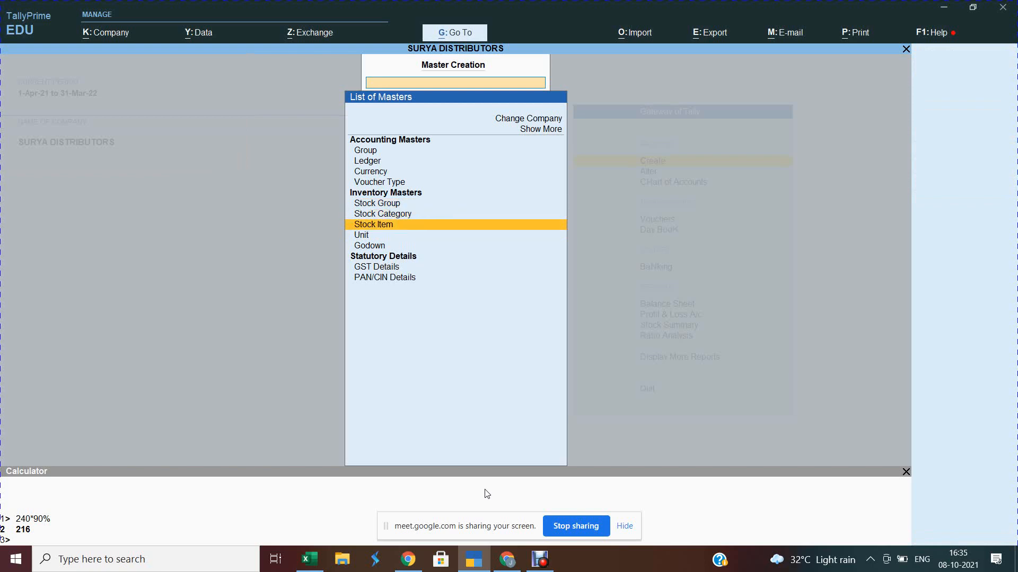
{"action": "key", "text": "Up"}
{"action": "key", "text": "Up"}
{"action": "key", "text": "Return"}
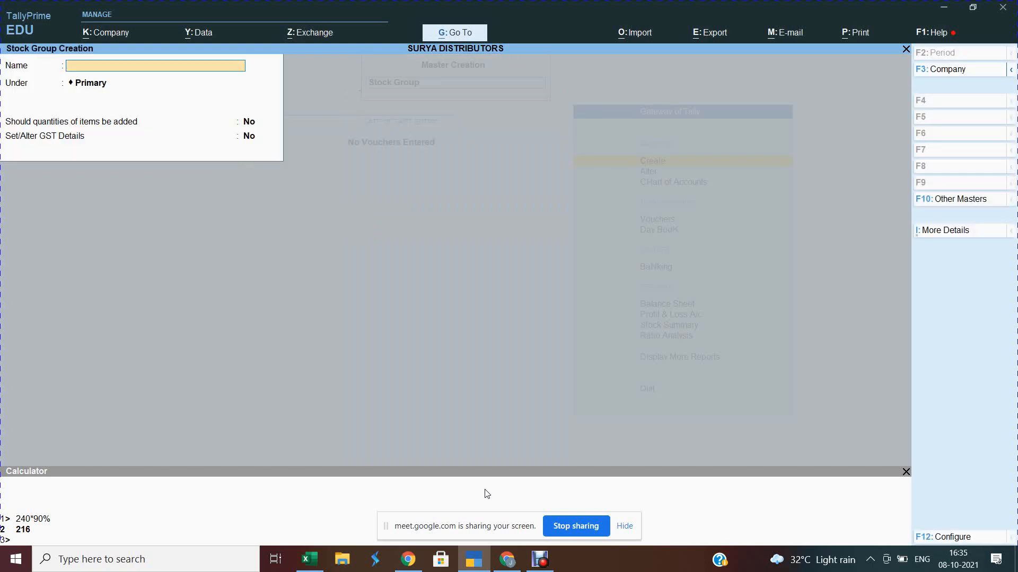
Step: Bring up the Haldiram's savouries product page in Chrome for reference
{"action": "key", "text": "alt+Tab"}
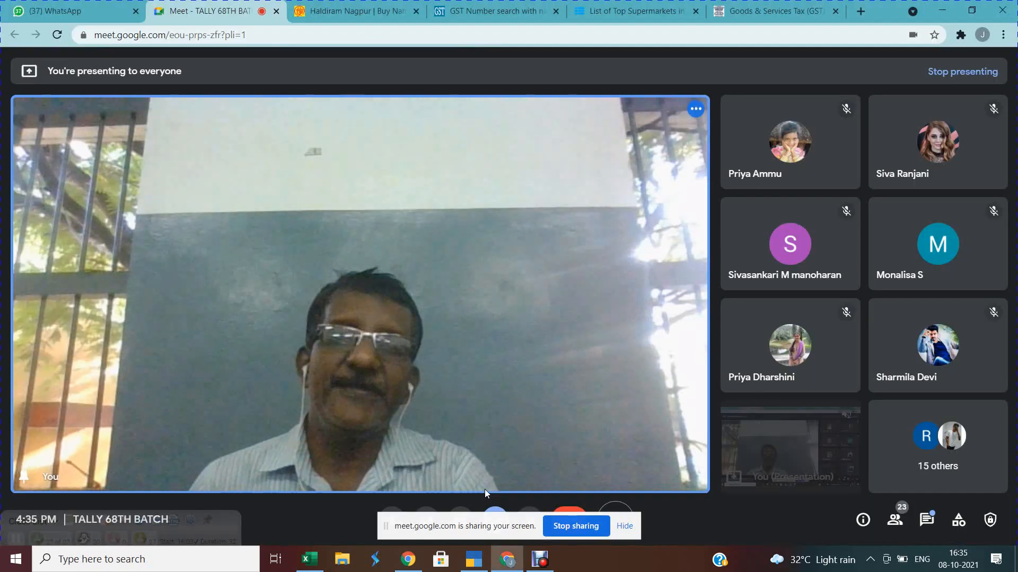
{"action": "left_click", "coordinate": [345, 8]}
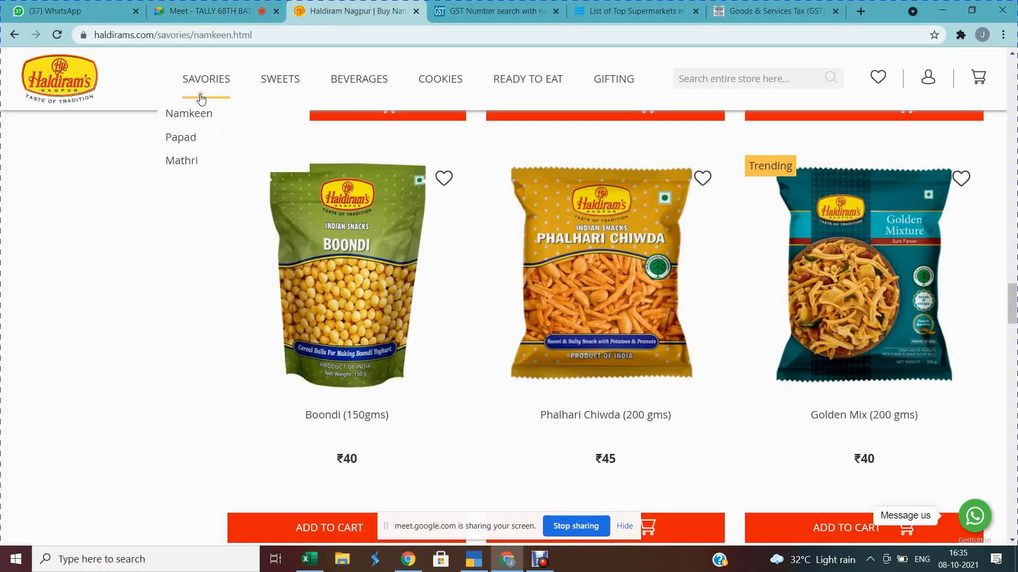
{"action": "mouse_move", "coordinate": [287, 86]}
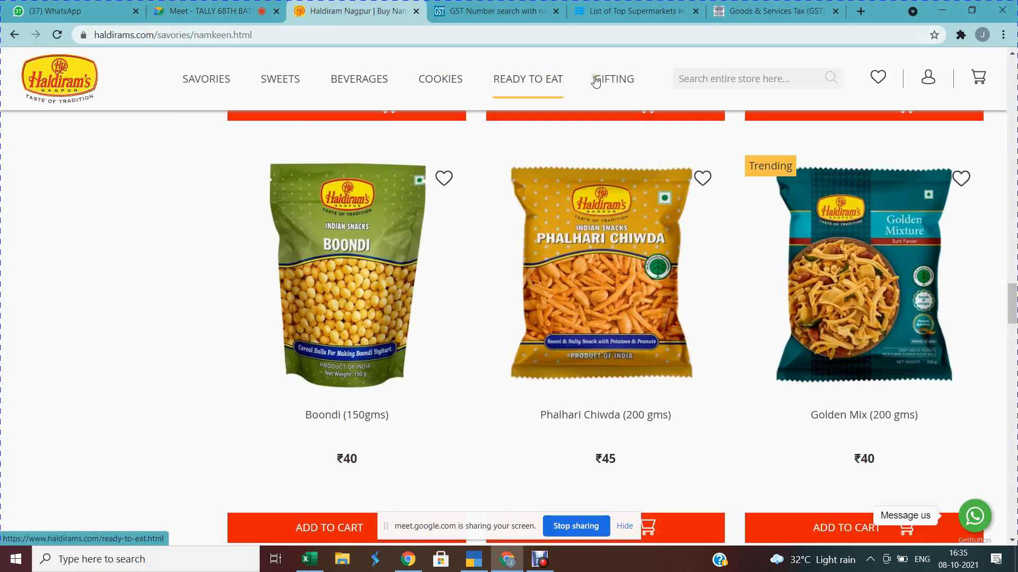
Step: Name the stock group Savories and give it GST description Savories with HSN/SAC 1910 1025
{"action": "key", "text": "alt+Tab"}
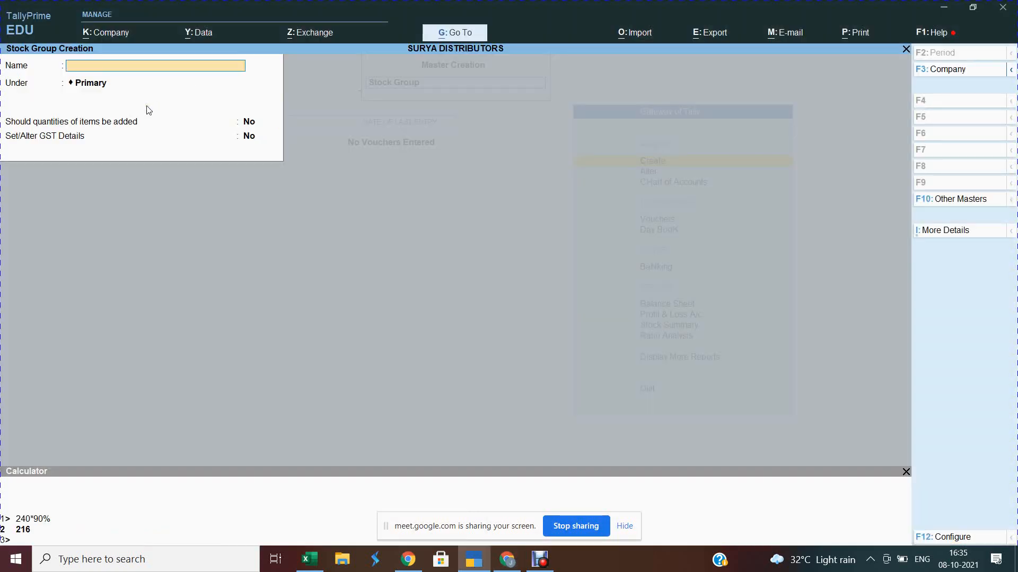
{"action": "type", "text": "Savories"}
{"action": "key", "text": "Return"}
{"action": "key", "text": "Return"}
{"action": "key", "text": "Return"}
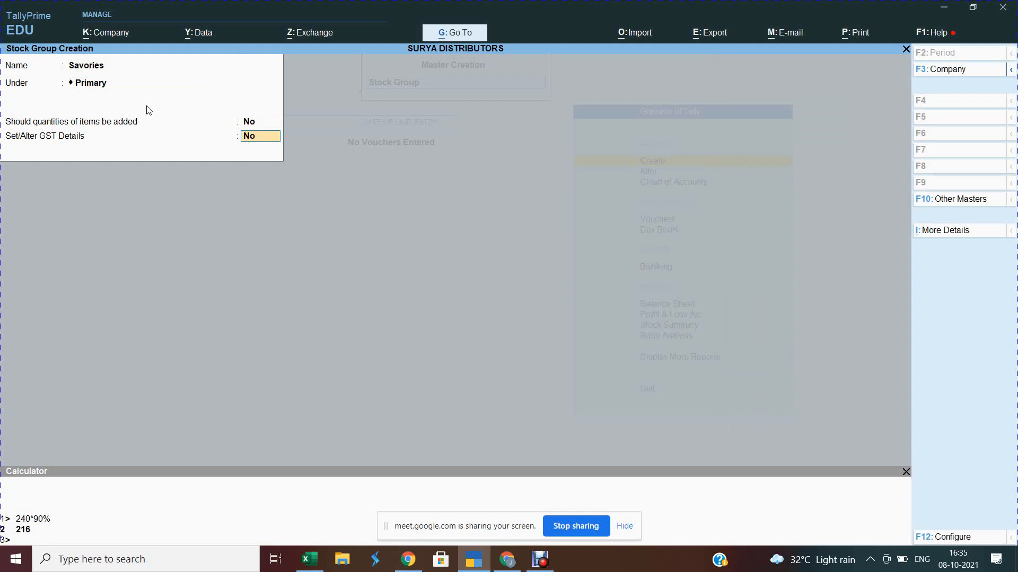
{"action": "type", "text": "y"}
{"action": "key", "text": "Return"}
{"action": "type", "text": "Sav"}
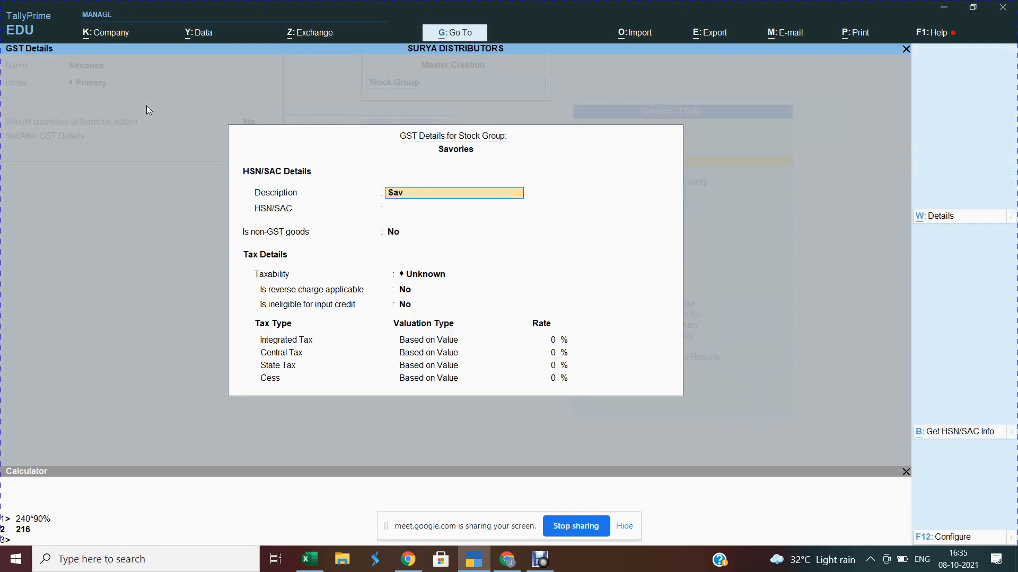
{"action": "type", "text": "ories"}
{"action": "key", "text": "Return"}
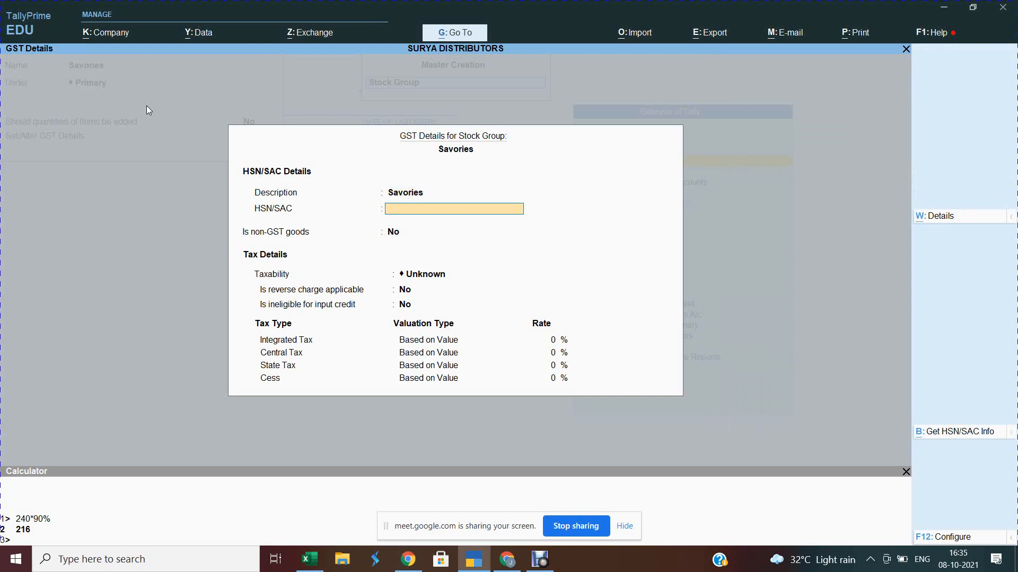
{"action": "type", "text": "1910 1025"}
{"action": "key", "text": "Return"}
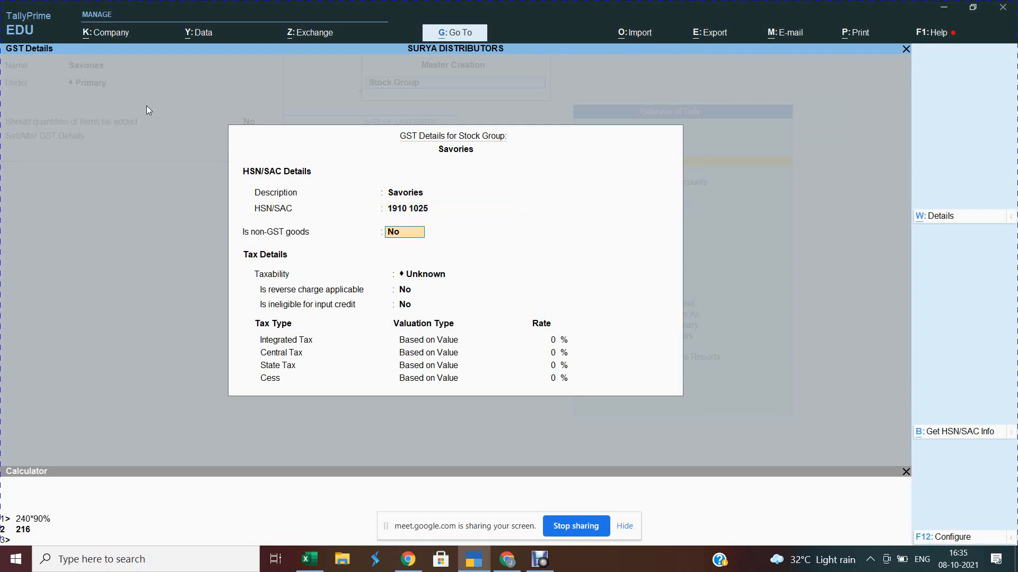
Step: Mark Savories as Taxable at 18% integrated tax and save the group
{"action": "key", "text": "Return"}
{"action": "key", "text": "Down"}
{"action": "key", "text": "Down"}
{"action": "key", "text": "Down"}
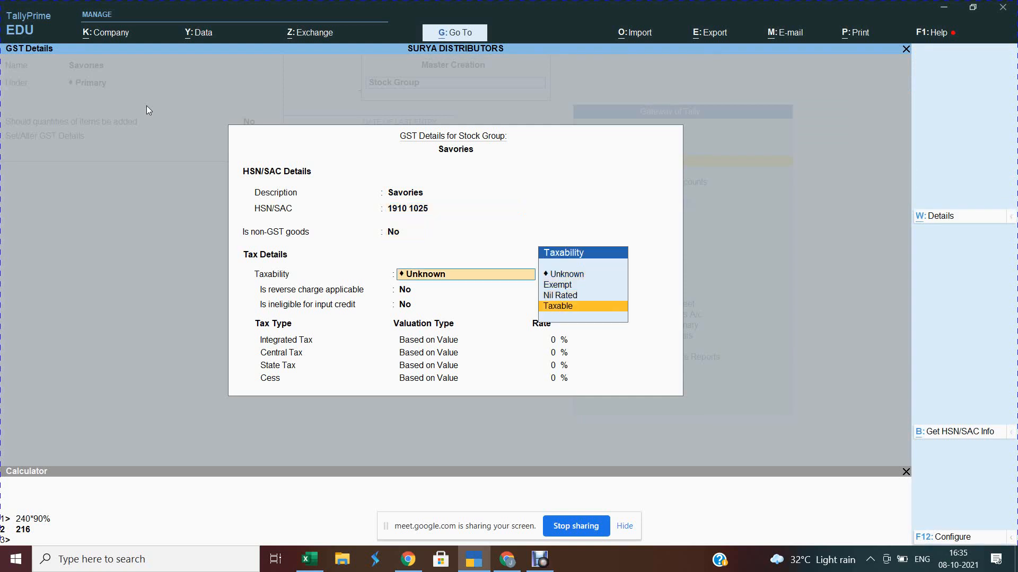
{"action": "key", "text": "Return"}
{"action": "key", "text": "Return"}
{"action": "type", "text": "18"}
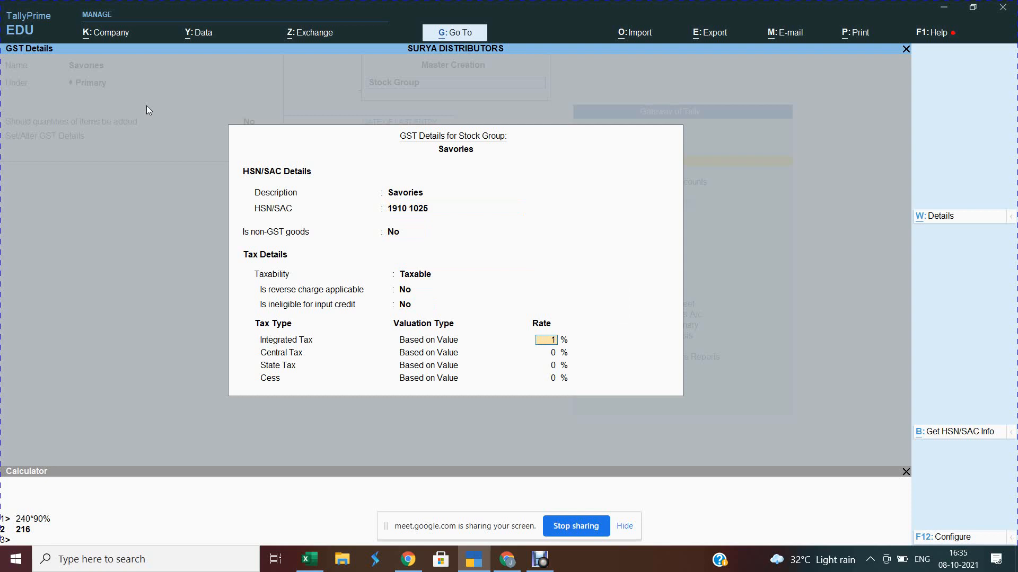
{"action": "key", "text": "Return"}
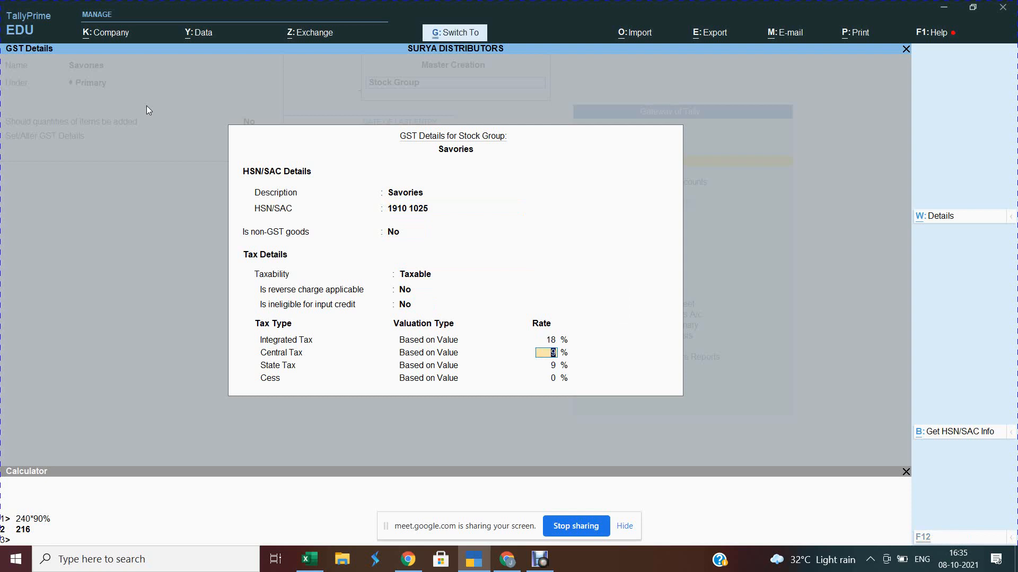
{"action": "key", "text": "ctrl+a"}
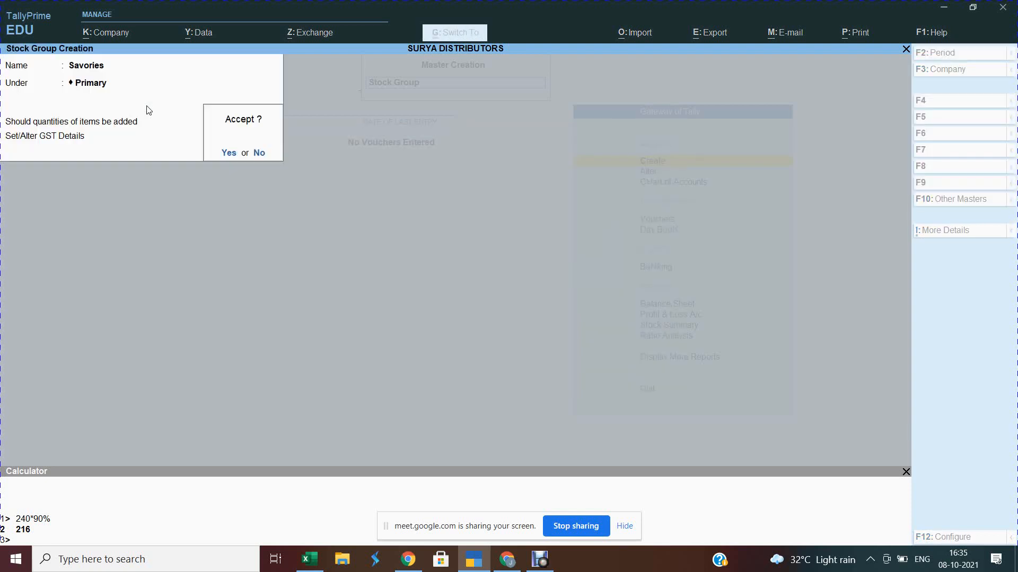
{"action": "key", "text": "y"}
{"action": "key", "text": "alt+Tab"}
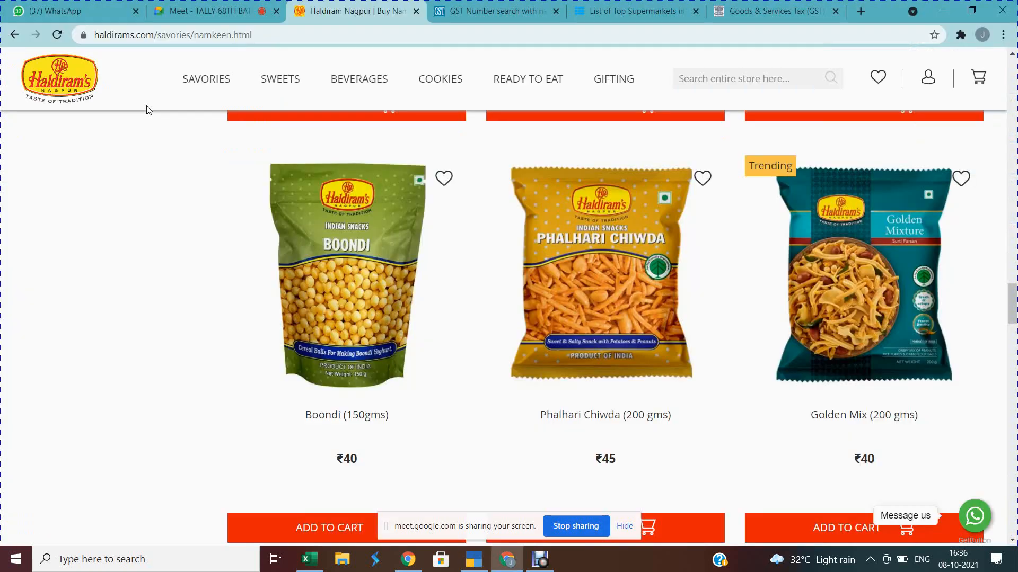
Step: Name the stock group Sweets under Primary, with GST description Sweets and HSN/SAC 1910 5689
{"action": "key", "text": "alt+Tab"}
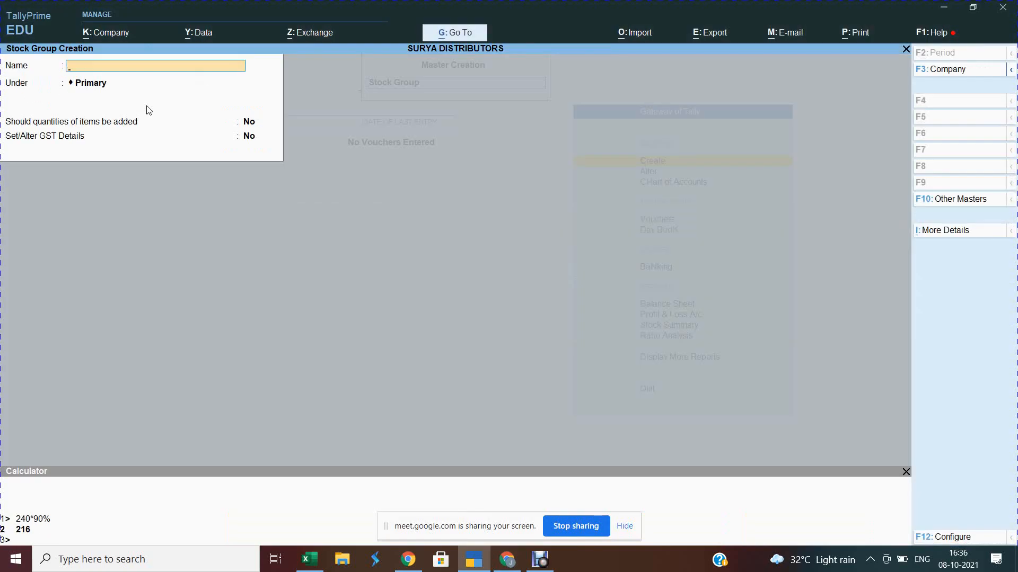
{"action": "type", "text": "Sweets"}
{"action": "key", "text": "Return"}
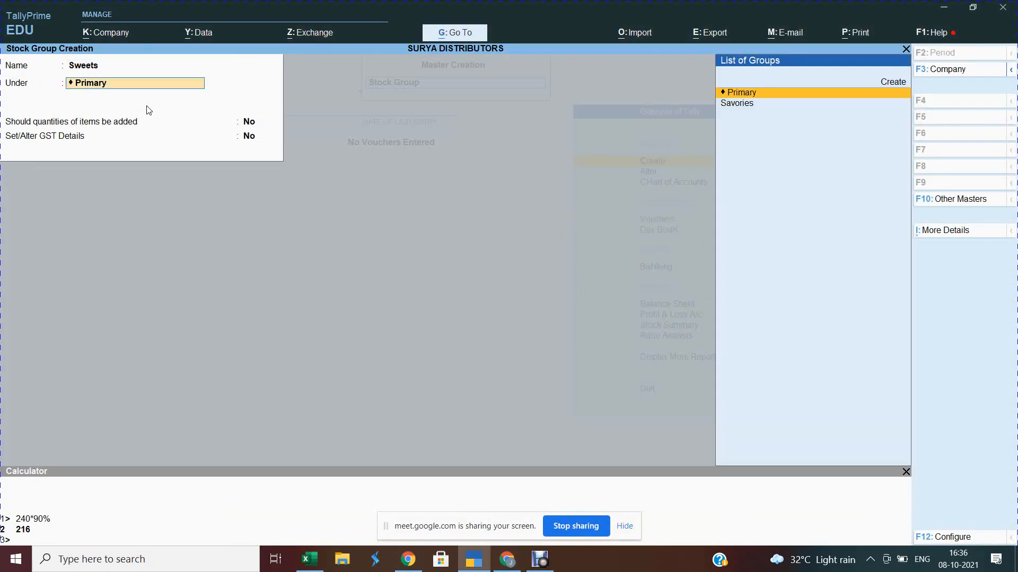
{"action": "key", "text": "Return"}
{"action": "key", "text": "Return"}
{"action": "type", "text": "y"}
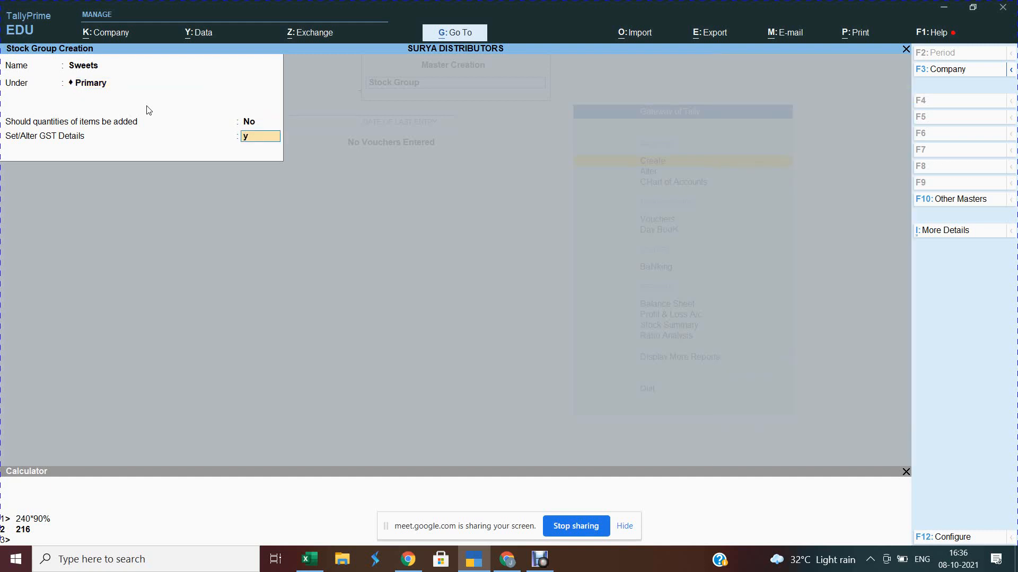
{"action": "key", "text": "Return"}
{"action": "type", "text": "Sweets"}
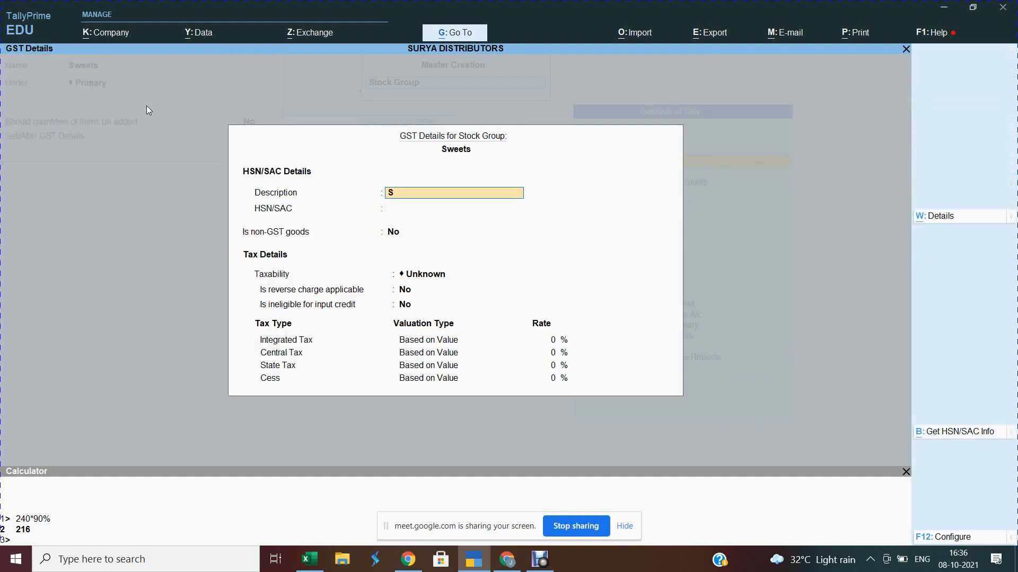
{"action": "key", "text": "Return"}
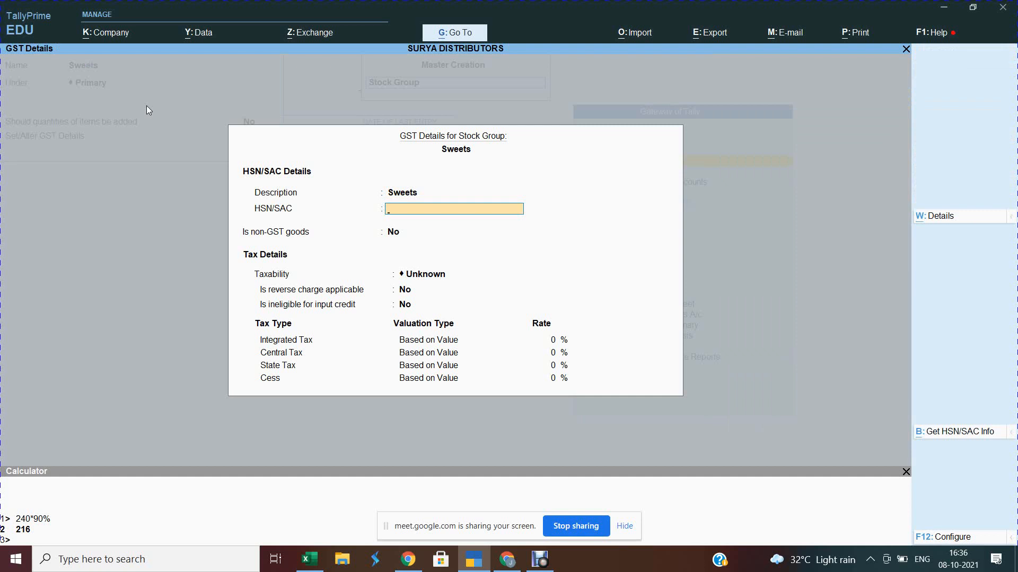
{"action": "type", "text": "1910 5689"}
{"action": "key", "text": "Return"}
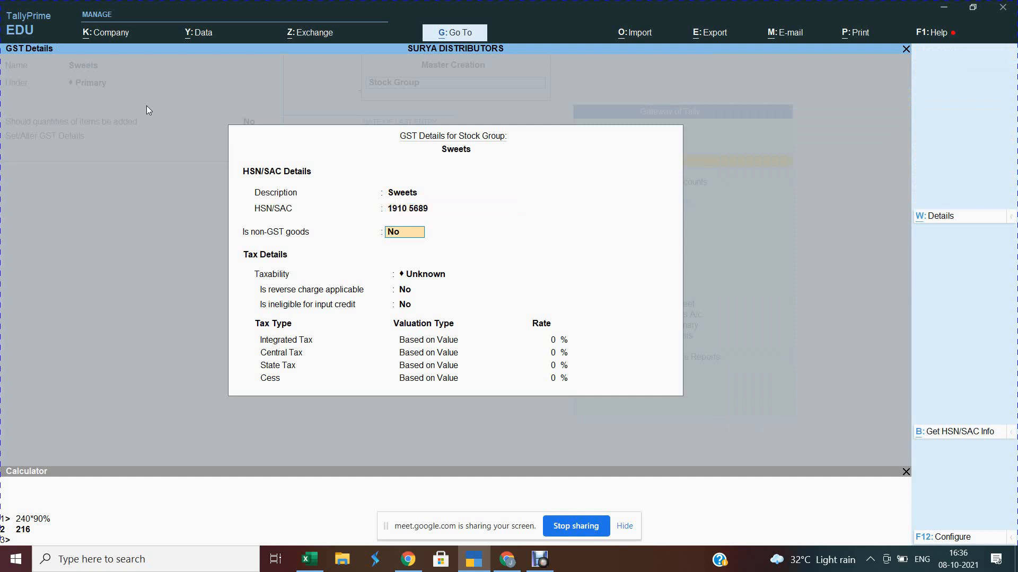
Step: Mark Sweets as Taxable at 18% integrated tax and save the group
{"action": "key", "text": "Return"}
{"action": "key", "text": "Down"}
{"action": "key", "text": "Down"}
{"action": "key", "text": "Down"}
{"action": "key", "text": "Return"}
{"action": "key", "text": "Return"}
{"action": "key", "text": "Return"}
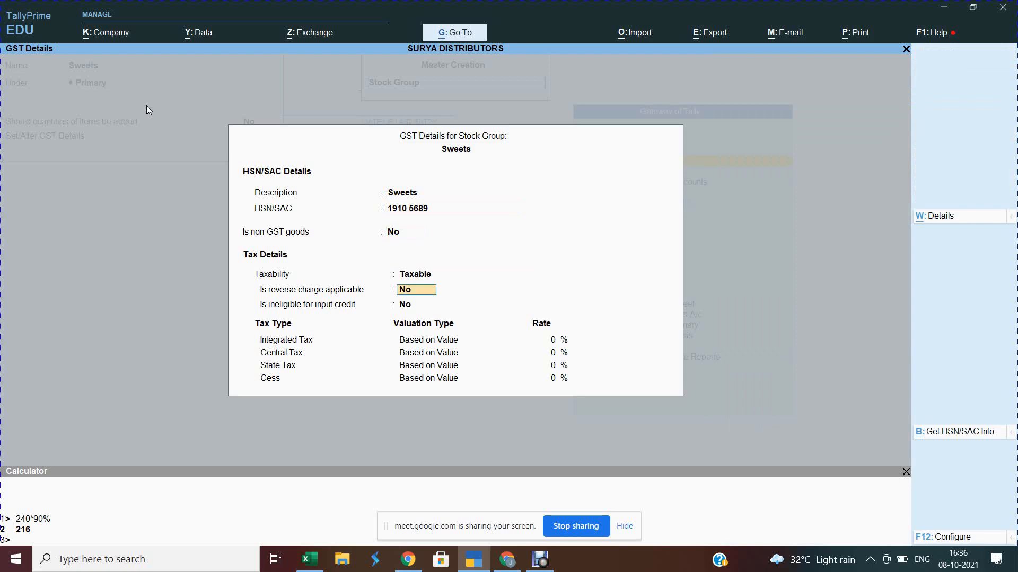
{"action": "type", "text": "18"}
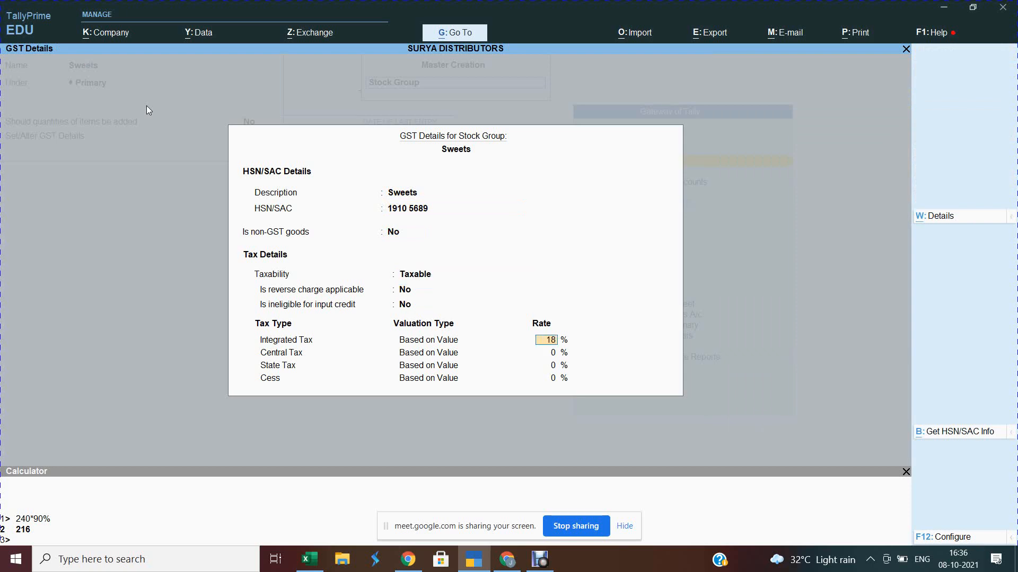
{"action": "key", "text": "Return"}
{"action": "key", "text": "ctrl"}
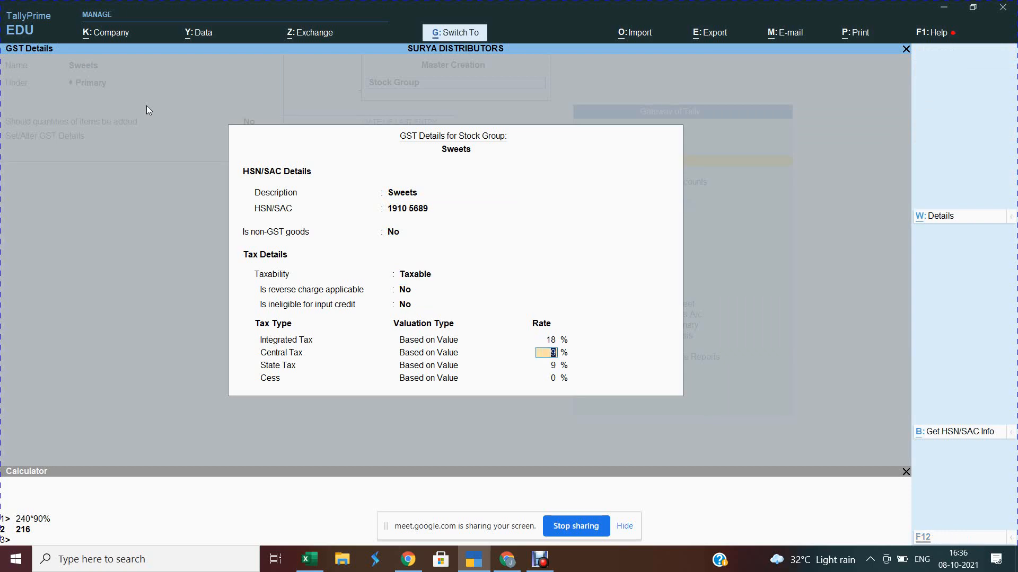
{"action": "key", "text": "ctrl+a"}
{"action": "key", "text": "Return"}
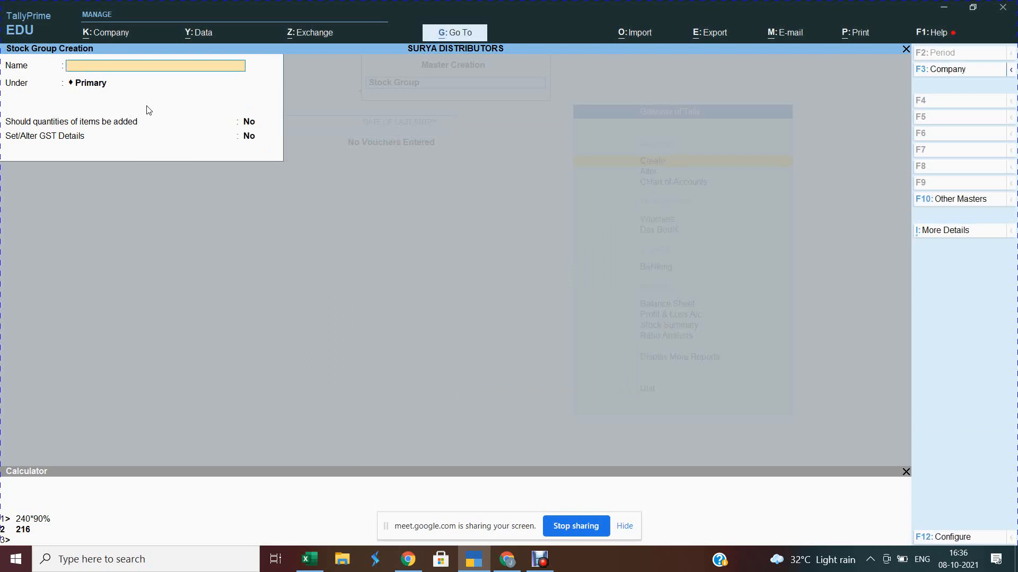
{"action": "key", "text": "alt+Tab"}
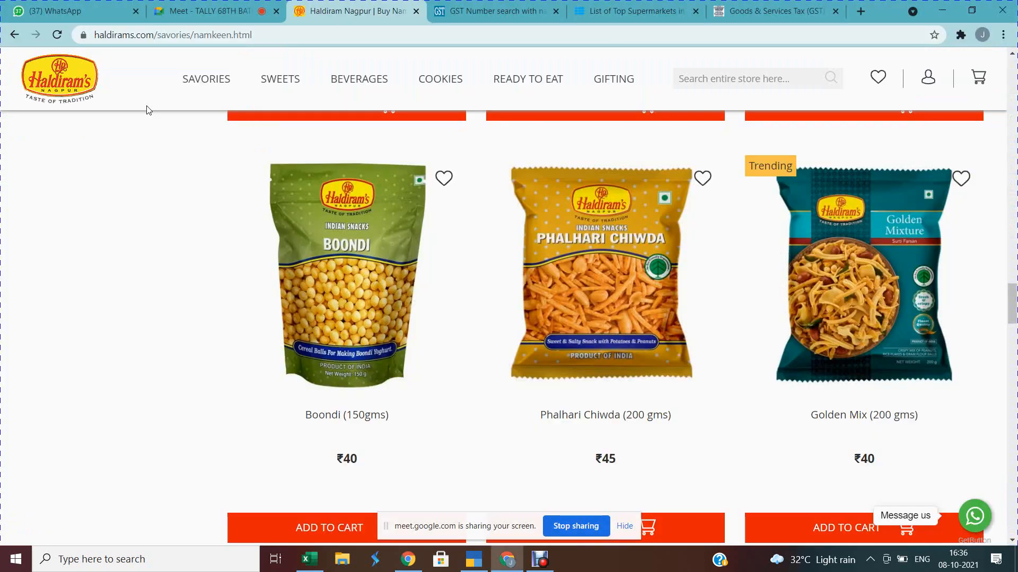
Step: Name the stock group Bevarages under Primary, with GST description Bevarages and HSN/SAC 1910 4859
{"action": "key", "text": "alt+Tab"}
{"action": "type", "text": "Be"}
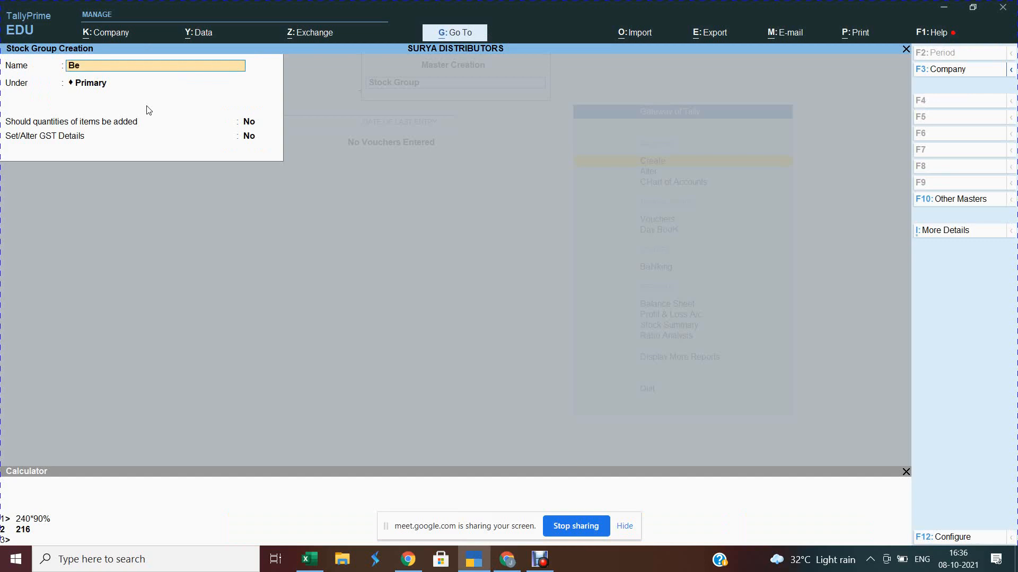
{"action": "type", "text": "varages"}
{"action": "key", "text": "Return"}
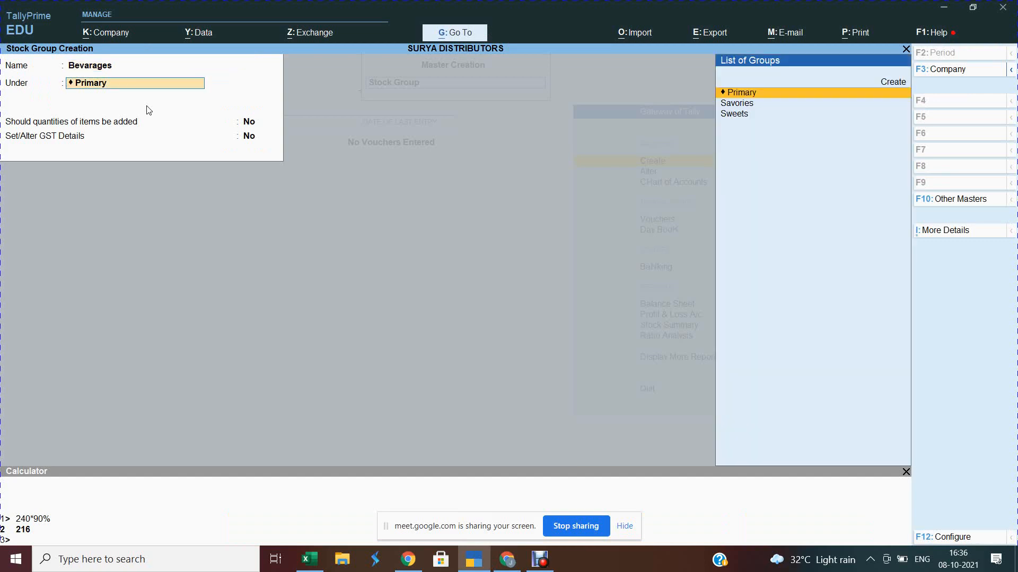
{"action": "key", "text": "Return"}
{"action": "key", "text": "Return"}
{"action": "type", "text": "y"}
{"action": "key", "text": "Return"}
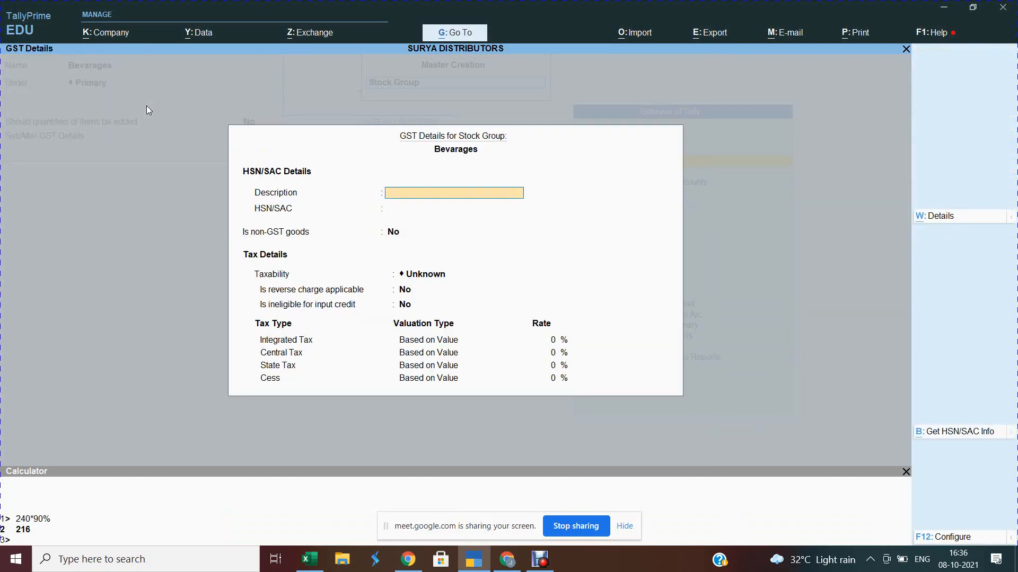
{"action": "type", "text": "Bevarages"}
{"action": "key", "text": "Return"}
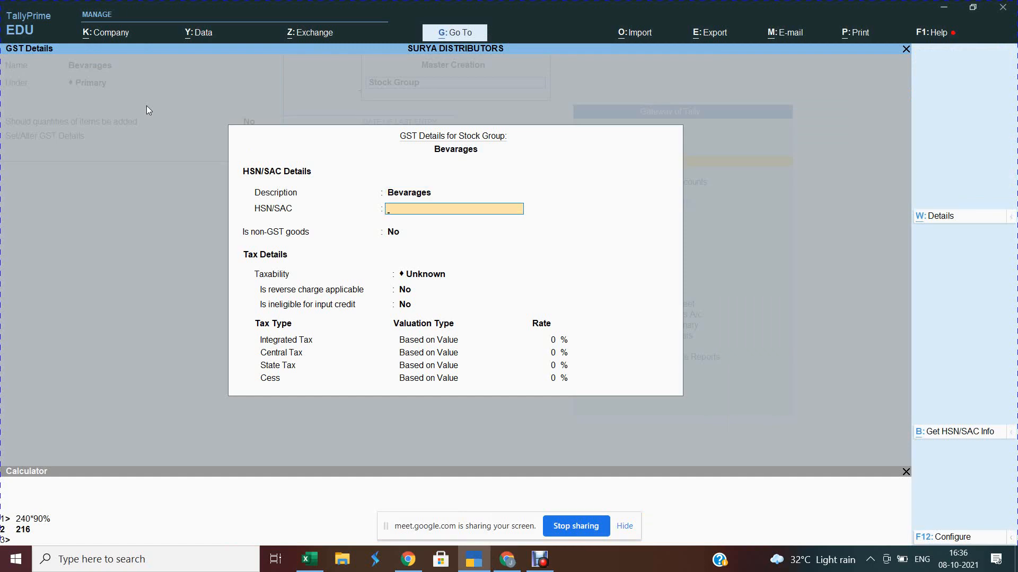
{"action": "type", "text": "1910 4859"}
{"action": "key", "text": "Return"}
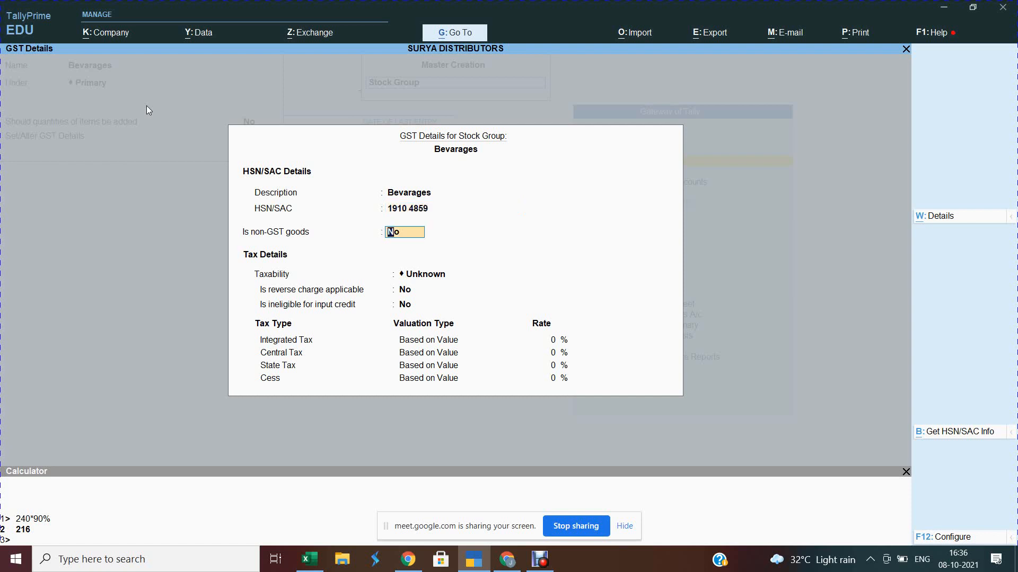
Step: Mark Bevarages as Taxable at 28% integrated tax (14% central and state) and save it
{"action": "key", "text": "Return"}
{"action": "key", "text": "Down"}
{"action": "key", "text": "Down"}
{"action": "key", "text": "Down"}
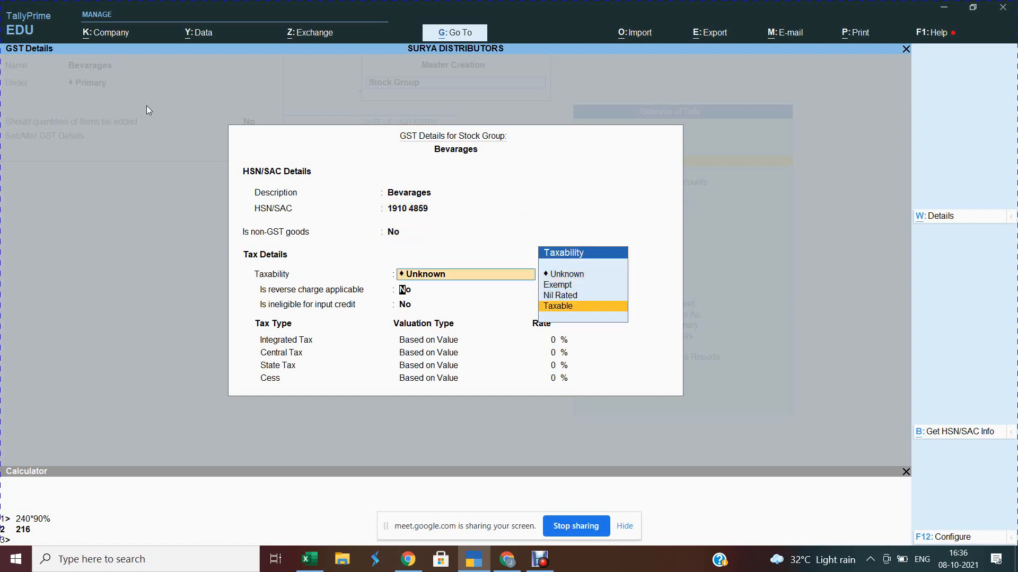
{"action": "key", "text": "Return"}
{"action": "type", "text": "28"}
{"action": "key", "text": "Return"}
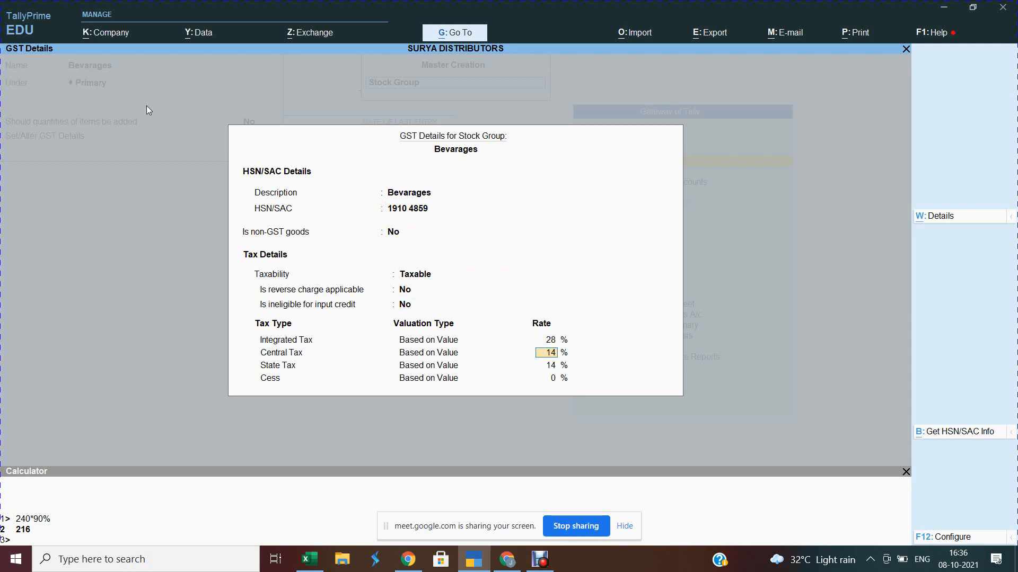
{"action": "key", "text": "ctrl+a"}
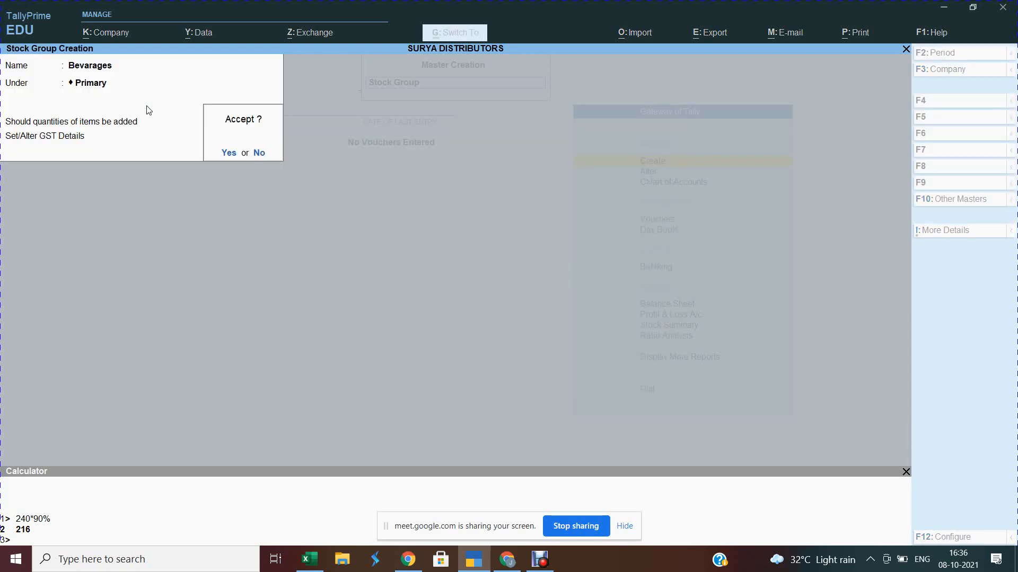
{"action": "key", "text": "Return"}
{"action": "key", "text": "alt+Tab"}
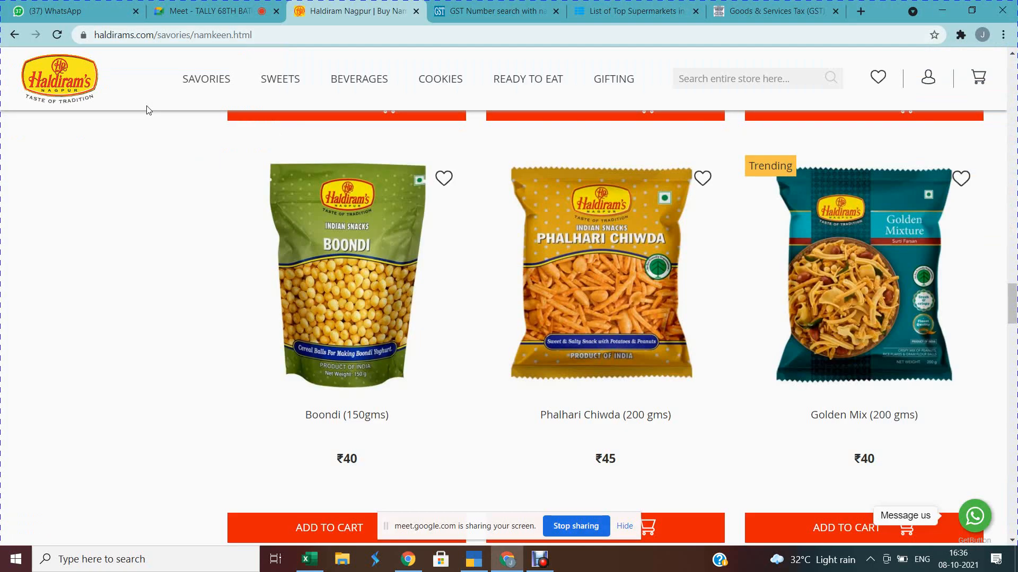
{"action": "key", "text": "alt+Tab"}
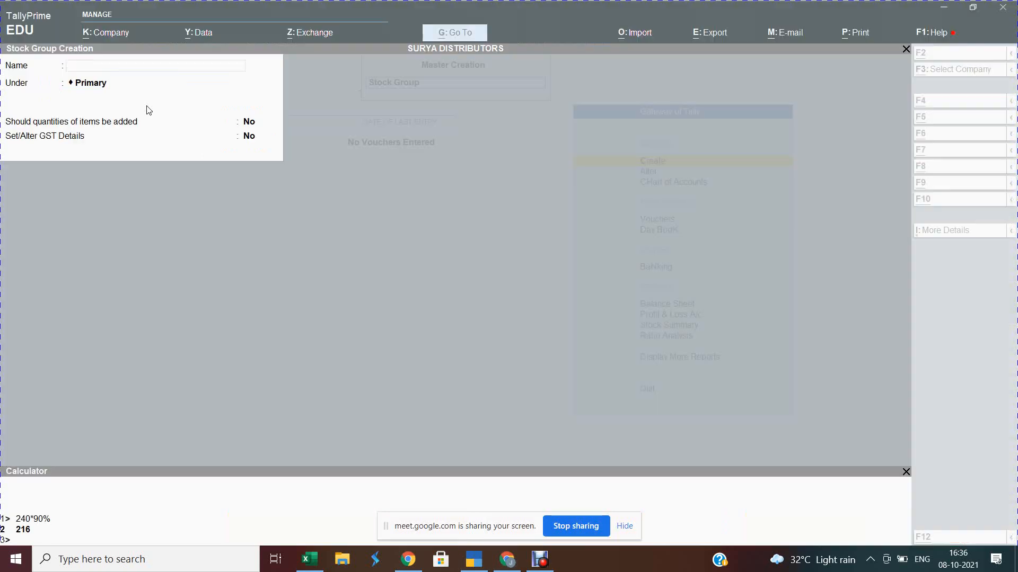
Step: Name the new stock group Cookies under Primary, enable GST details, and enter a Cookies description
{"action": "type", "text": "Coo"}
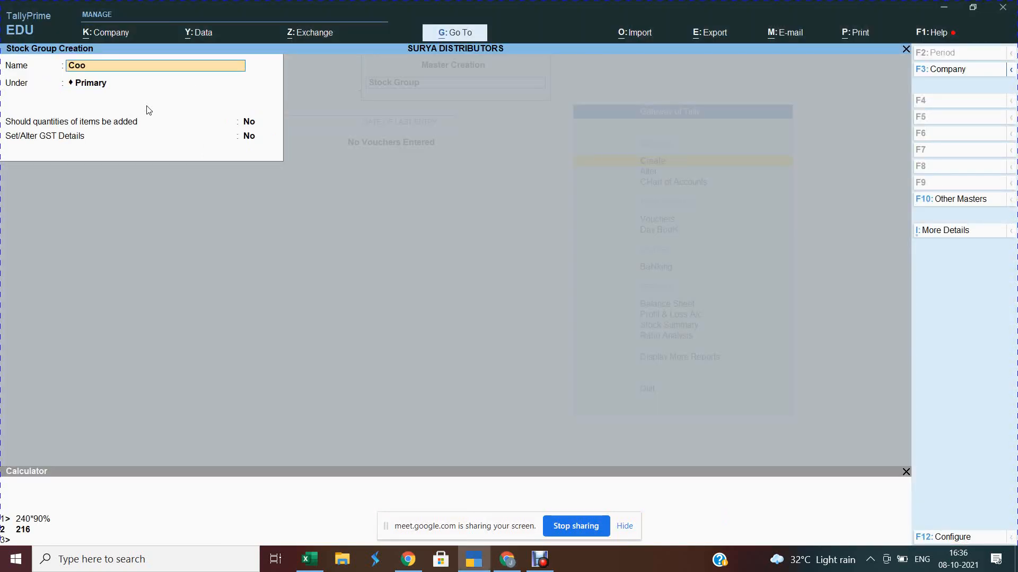
{"action": "type", "text": "kies"}
{"action": "key", "text": "Return"}
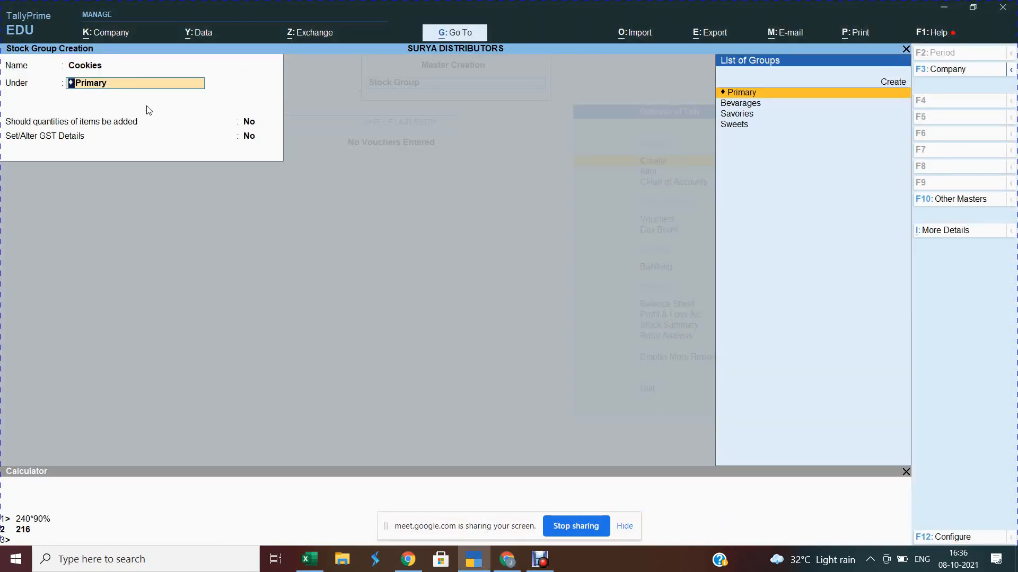
{"action": "key", "text": "Return"}
{"action": "key", "text": "Return"}
{"action": "key", "text": "y"}
{"action": "key", "text": "Return"}
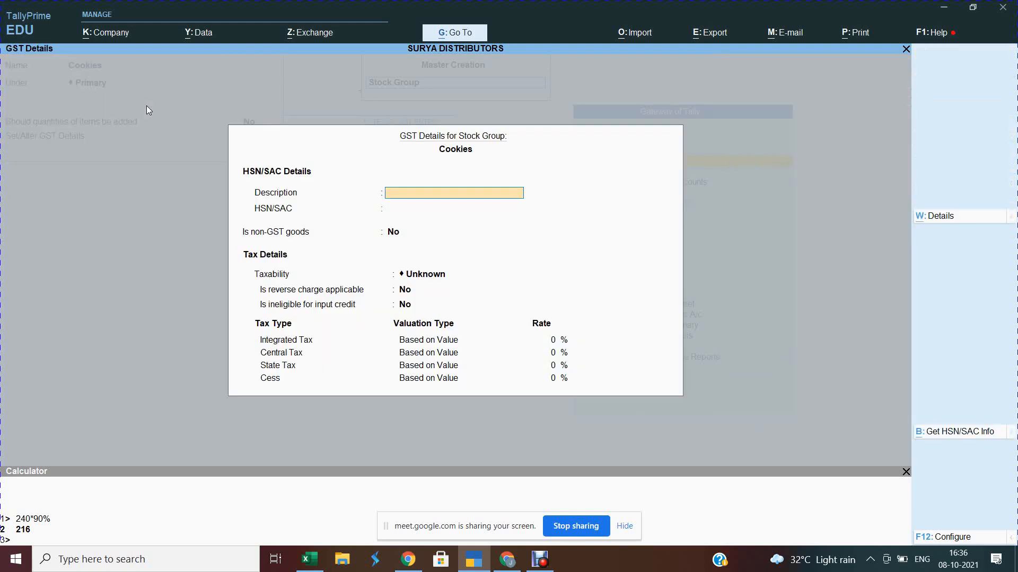
{"action": "type", "text": "Cookies"}
{"action": "key", "text": "BackSpace"}
{"action": "type", "text": "es"}
{"action": "key", "text": "Return"}
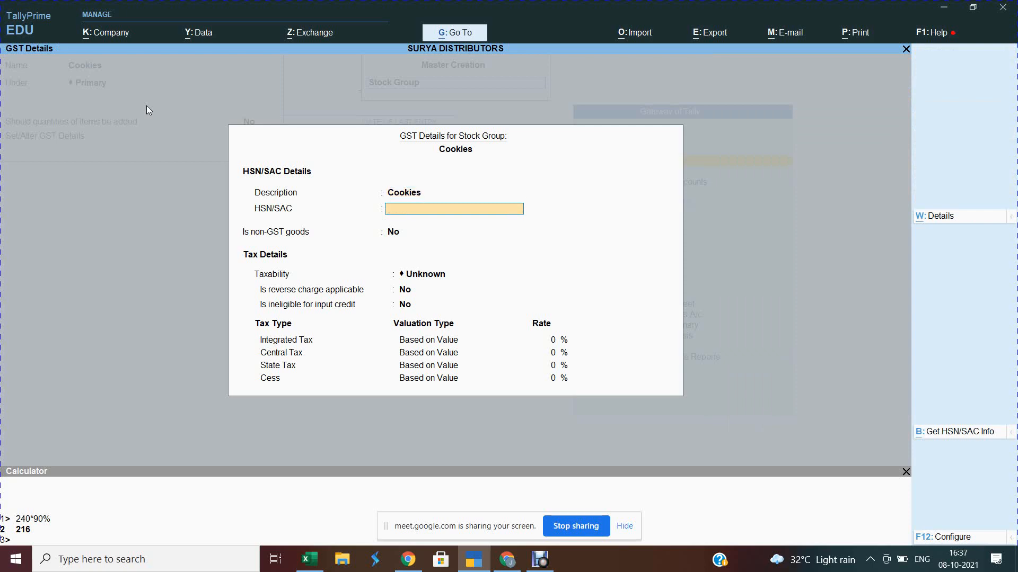
Step: Give Cookies HSN 1910 5698, Taxable at 12% integrated tax, and save the group
{"action": "type", "text": "1910 5698"}
{"action": "key", "text": "Return"}
{"action": "key", "text": "Return"}
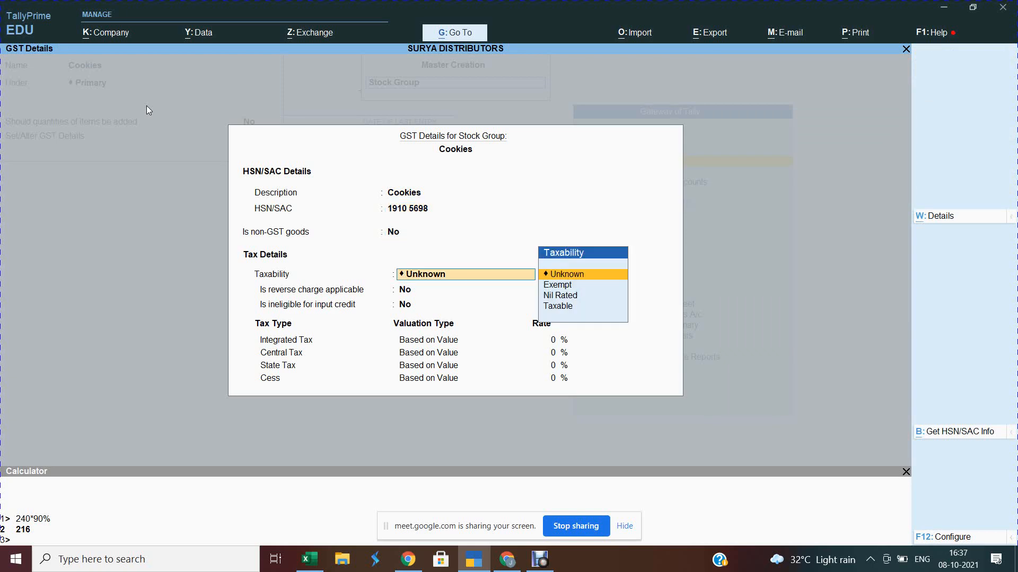
{"action": "key", "text": "Down"}
{"action": "key", "text": "Down"}
{"action": "key", "text": "Down"}
{"action": "key", "text": "Return"}
{"action": "key", "text": "Return"}
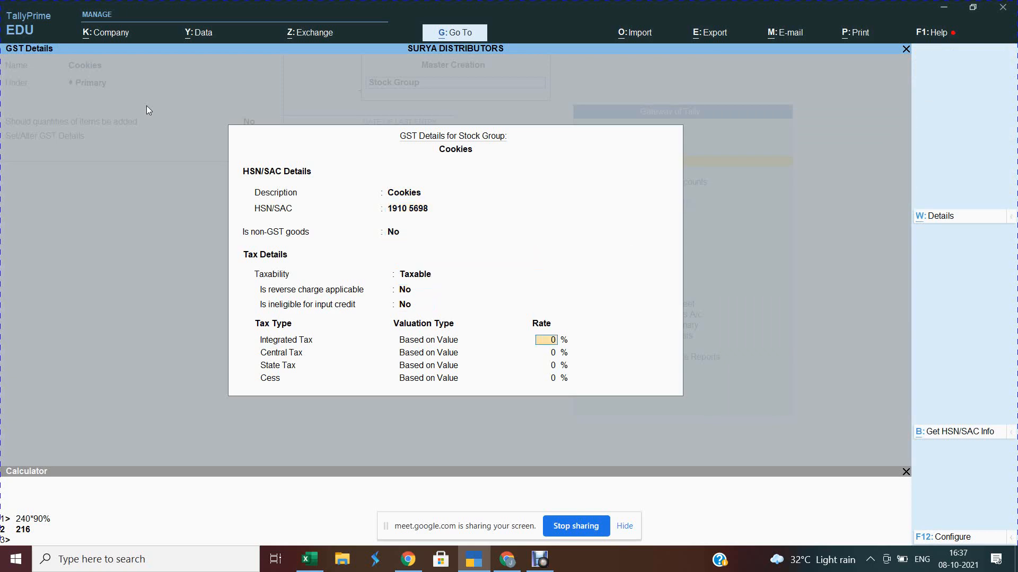
{"action": "type", "text": "12"}
{"action": "key", "text": "Return"}
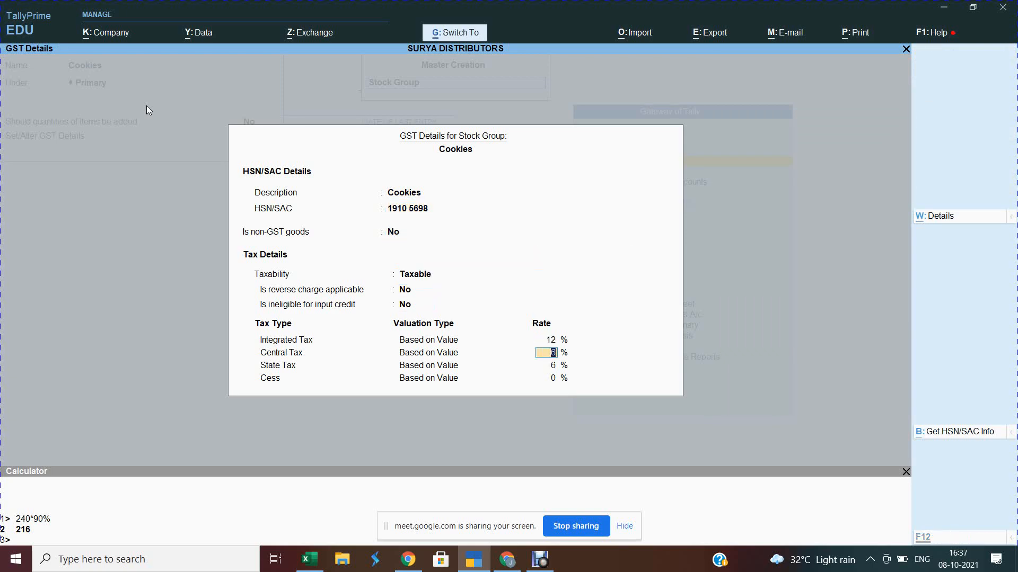
{"action": "key", "text": "ctrl+a"}
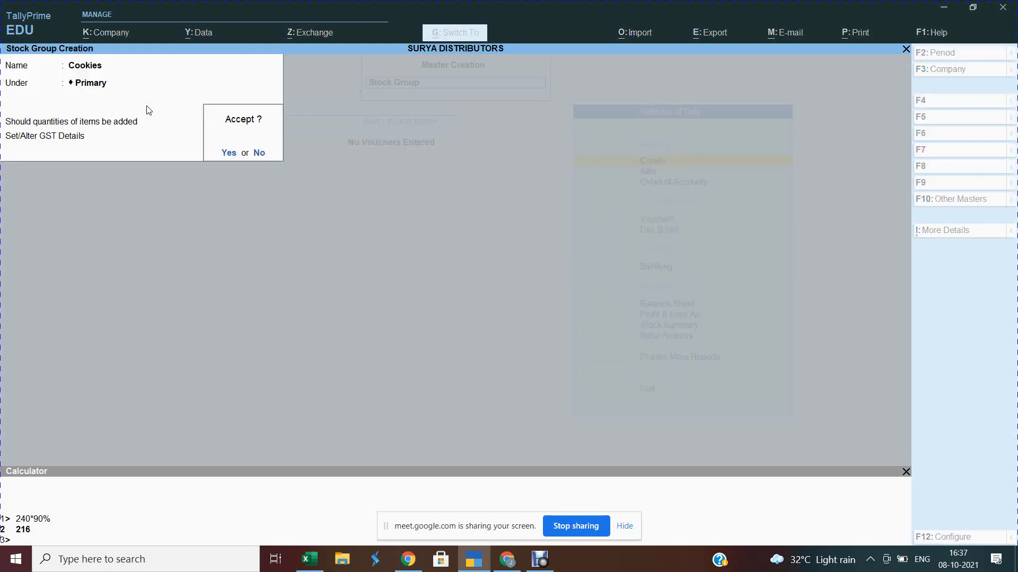
{"action": "key", "text": "Return"}
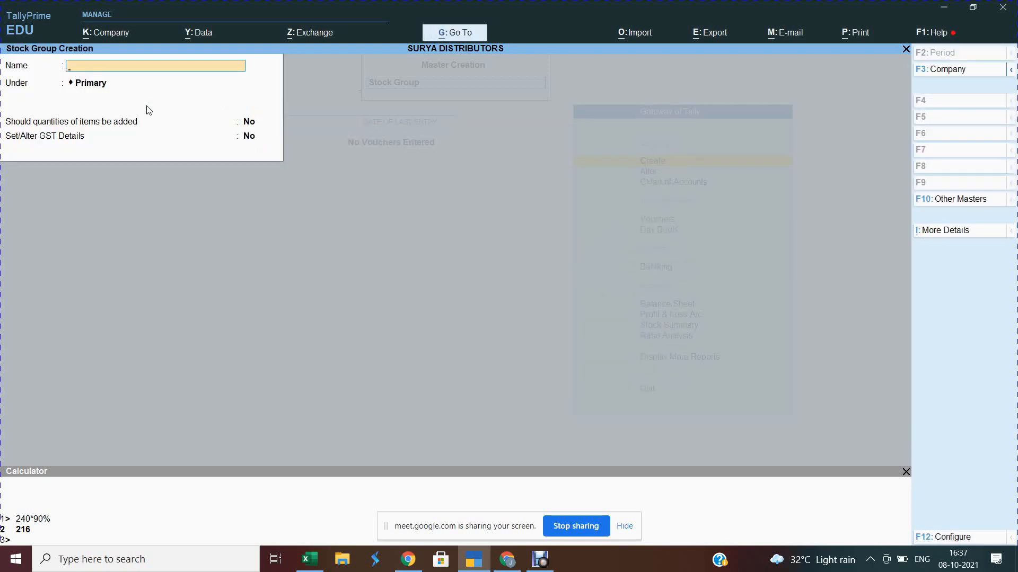
Step: Check the Haldiram's product page, then start the next stock group named Ready to Eat
{"action": "key", "text": "alt+Tab"}
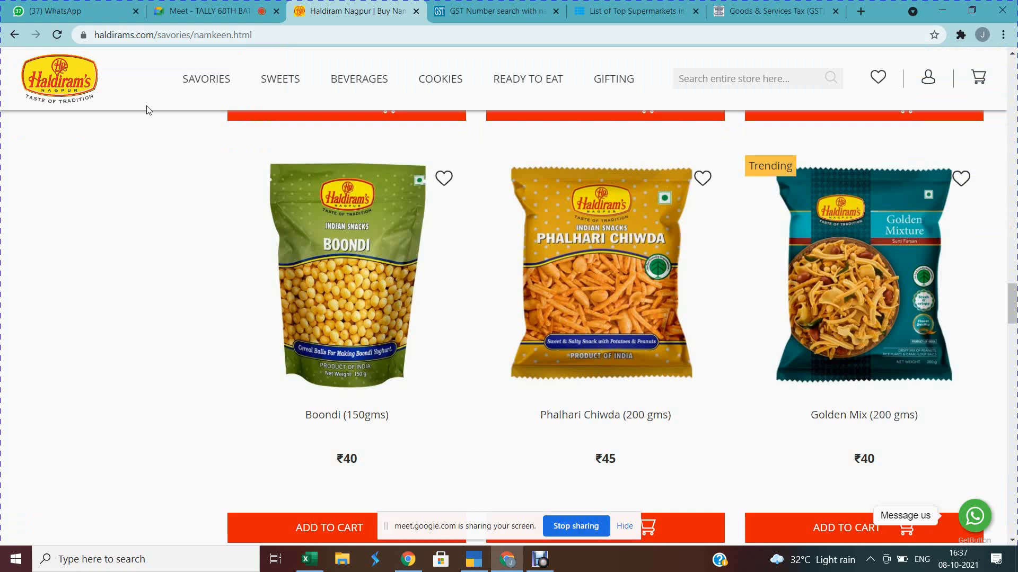
{"action": "key", "text": "alt+Tab"}
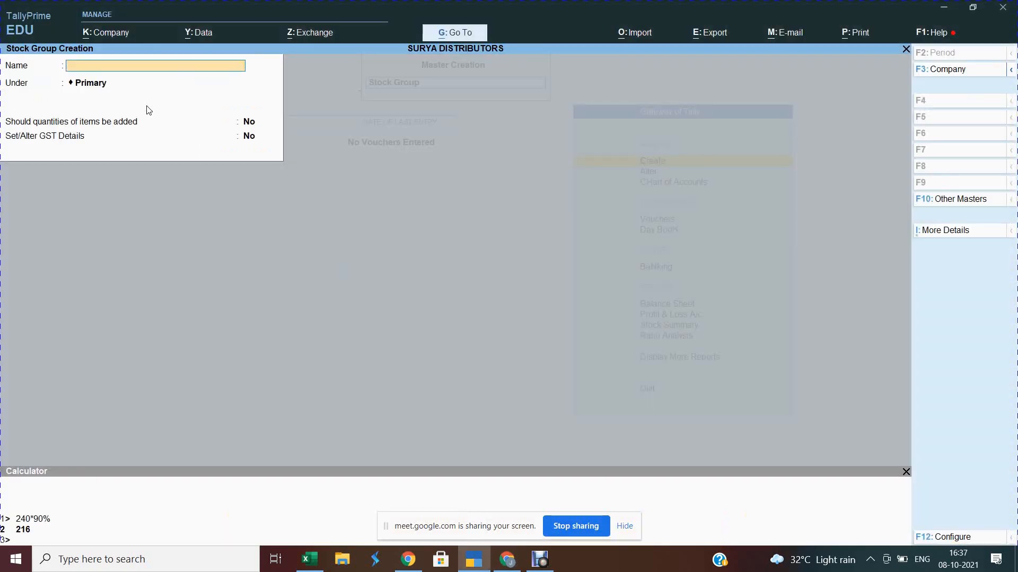
{"action": "type", "text": "Read"}
{"action": "type", "text": "y to Eara"}
Step: Keep Ready to Eat under Primary, enable GST details, and enter the description Ready to Eat
{"action": "key", "text": "Return"}
{"action": "key", "text": "Return"}
{"action": "key", "text": "Return"}
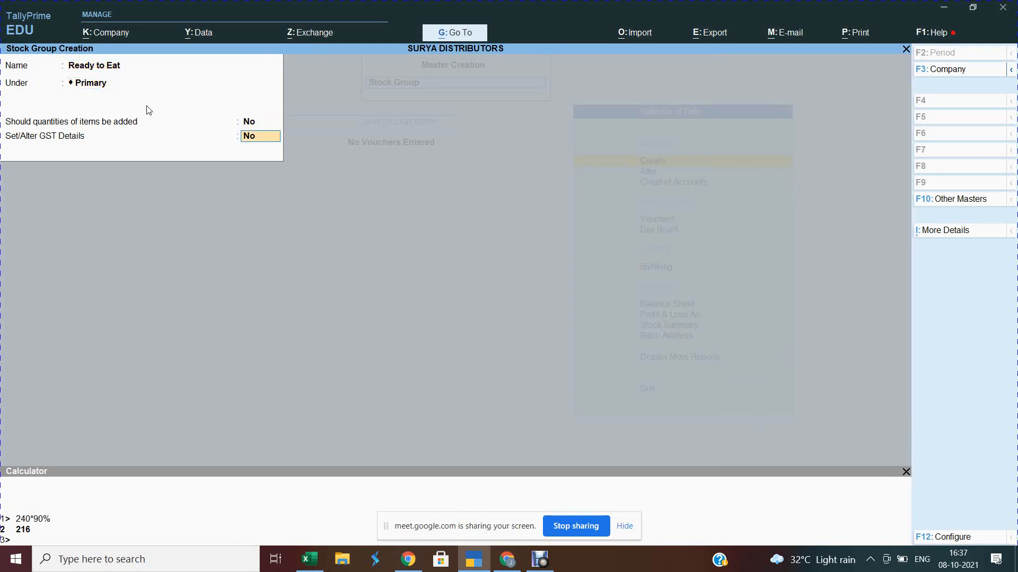
{"action": "type", "text": "y"}
{"action": "key", "text": "Return"}
{"action": "type", "text": "Read"}
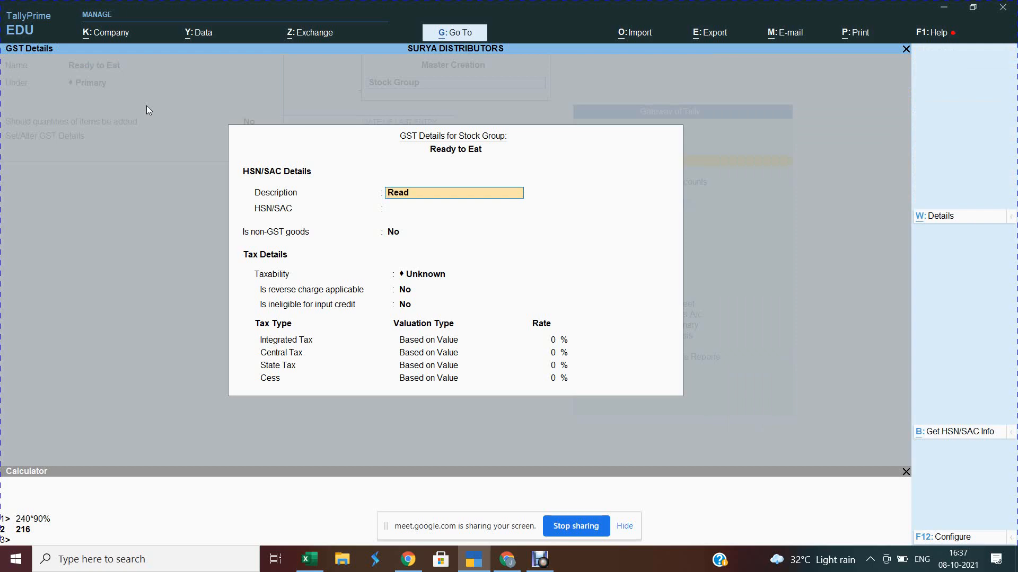
{"action": "type", "text": "y to Ear"}
{"action": "key", "text": "Return"}
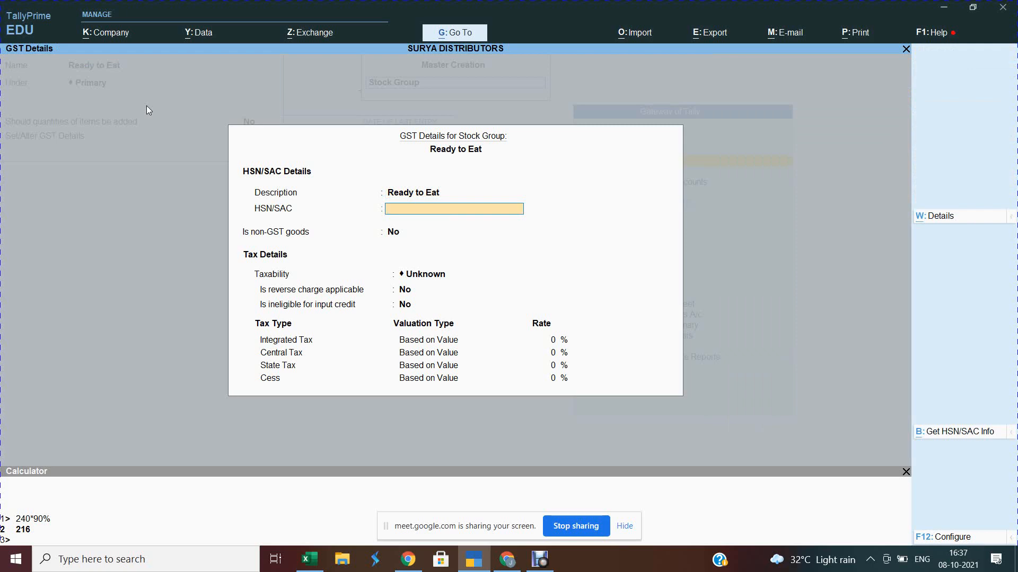
Step: Set HSN 4589 6396, Taxable, and 18% integrated tax for Ready to Eat
{"action": "type", "text": "4589 6396"}
{"action": "key", "text": "Return"}
{"action": "key", "text": "Return"}
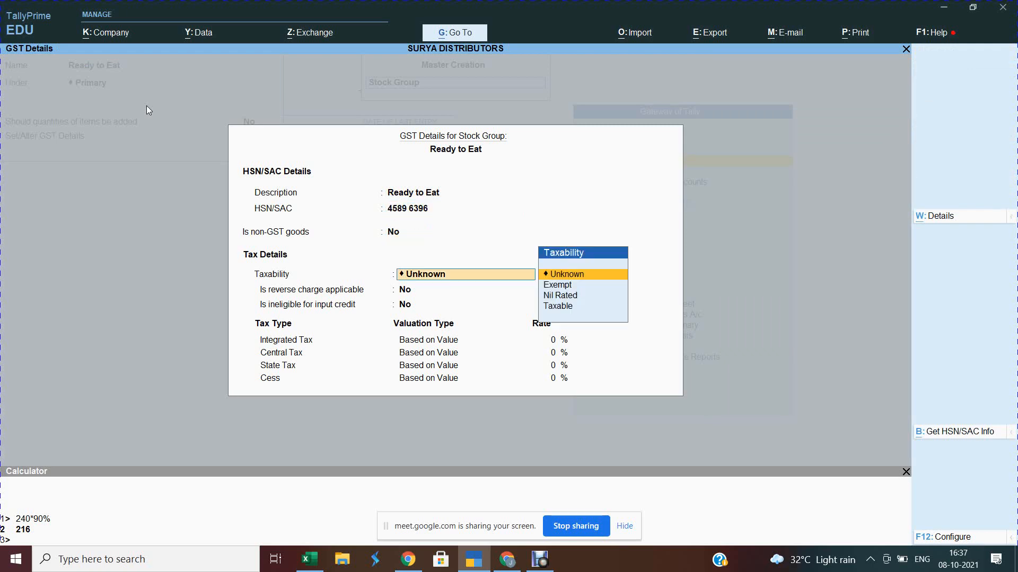
{"action": "key", "text": "Down"}
{"action": "key", "text": "Down"}
{"action": "key", "text": "Down"}
{"action": "key", "text": "Return"}
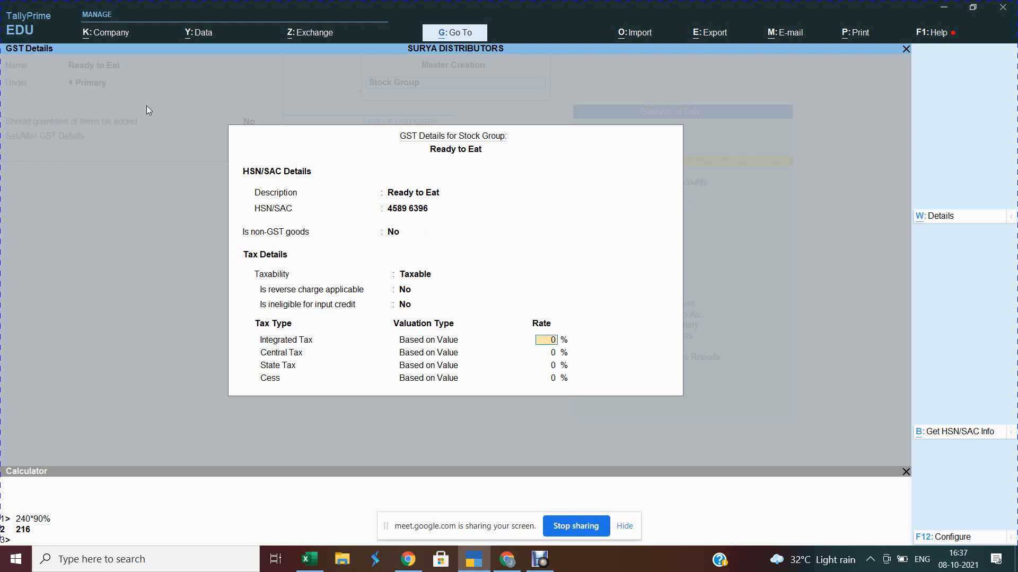
{"action": "type", "text": "18"}
{"action": "key", "text": "Return"}
{"action": "key", "text": "Return"}
{"action": "key", "text": "Return"}
{"action": "key", "text": "Return"}
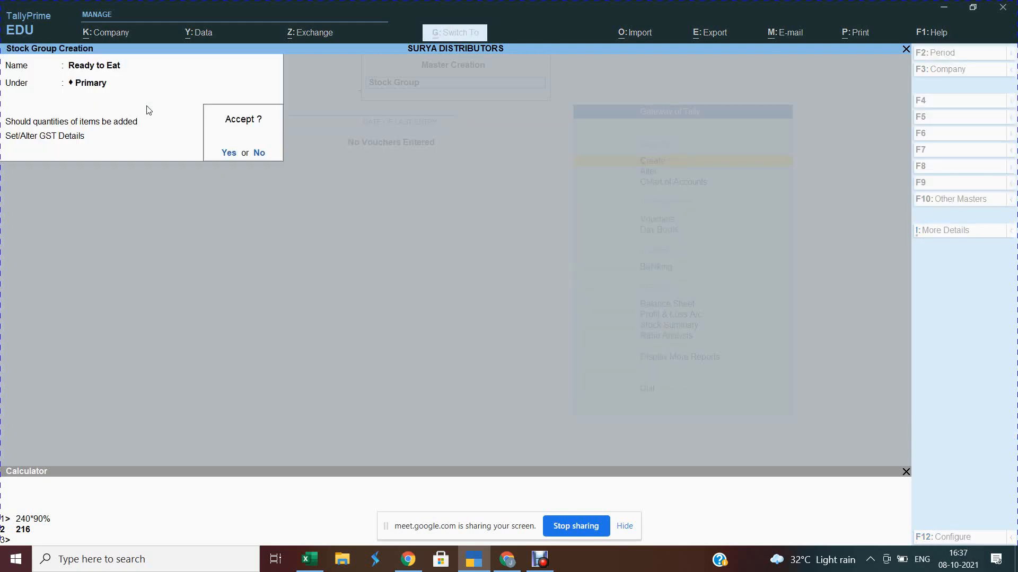
{"action": "key", "text": "Return"}
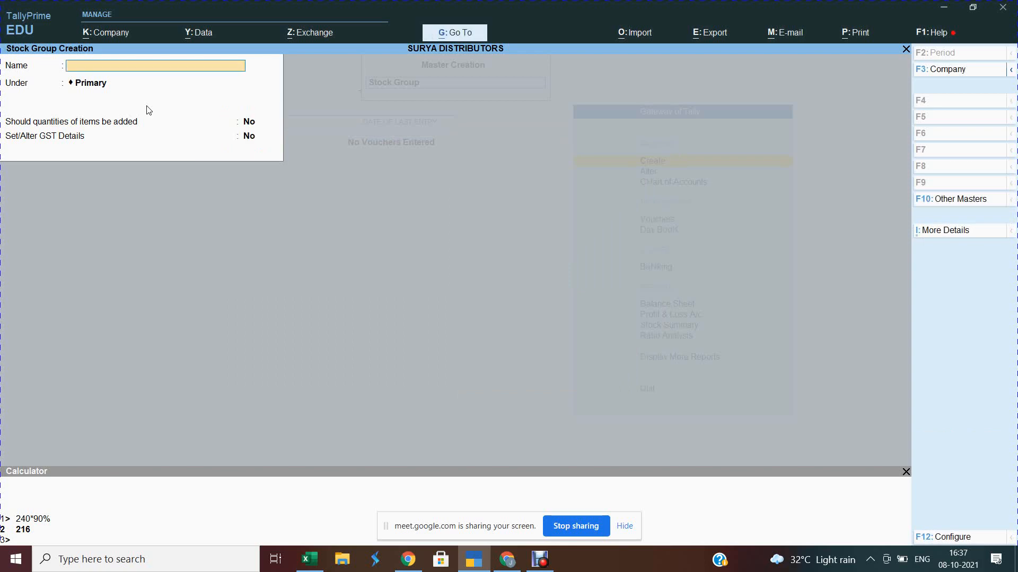
Step: Start a Gifting stock group under Primary with GST details on and description Gifting
{"action": "key", "text": "alt+Tab"}
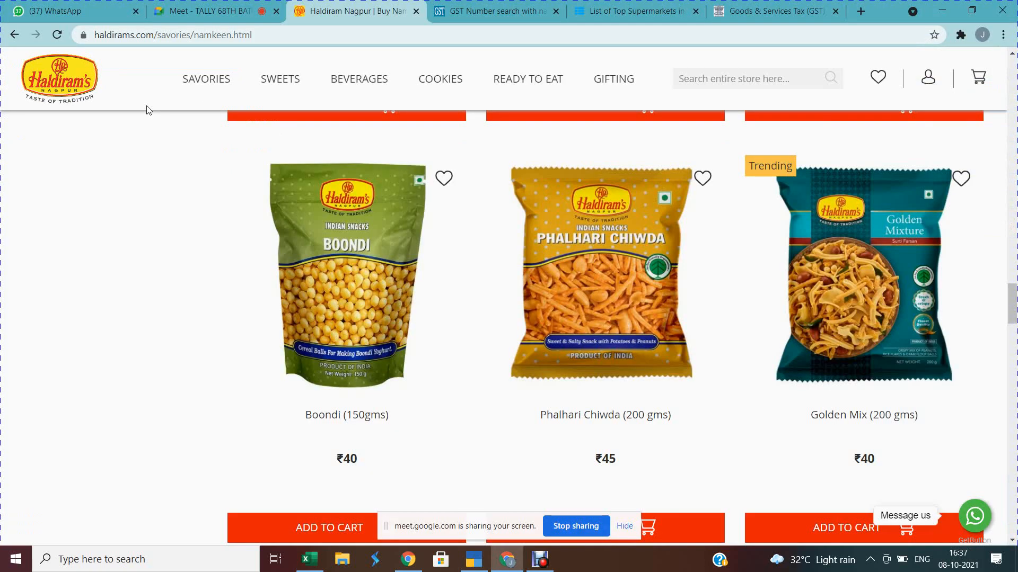
{"action": "key", "text": "alt+Tab"}
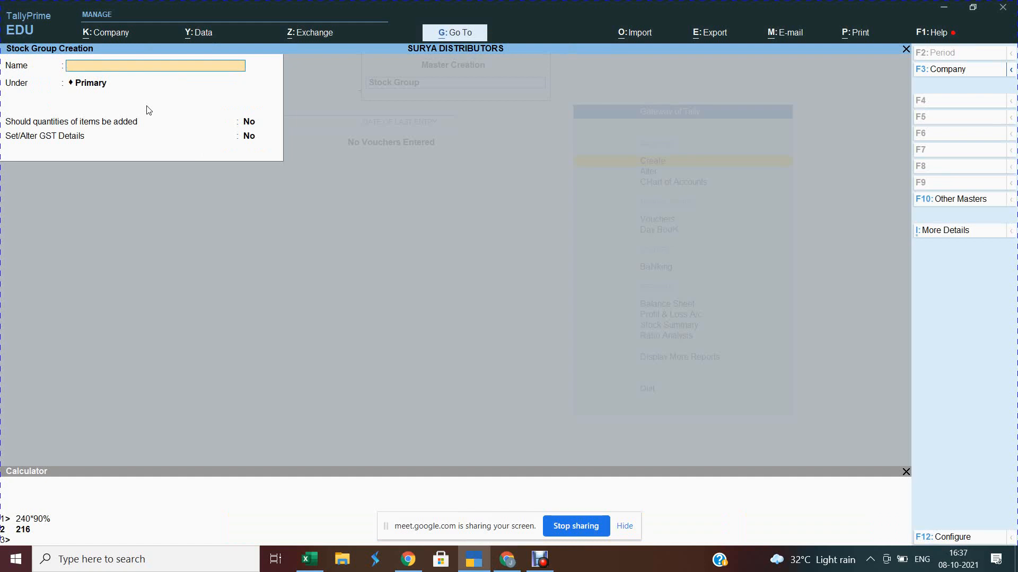
{"action": "type", "text": "Gifting"}
{"action": "key", "text": "Return"}
{"action": "key", "text": "Return"}
{"action": "key", "text": "Return"}
{"action": "type", "text": "y"}
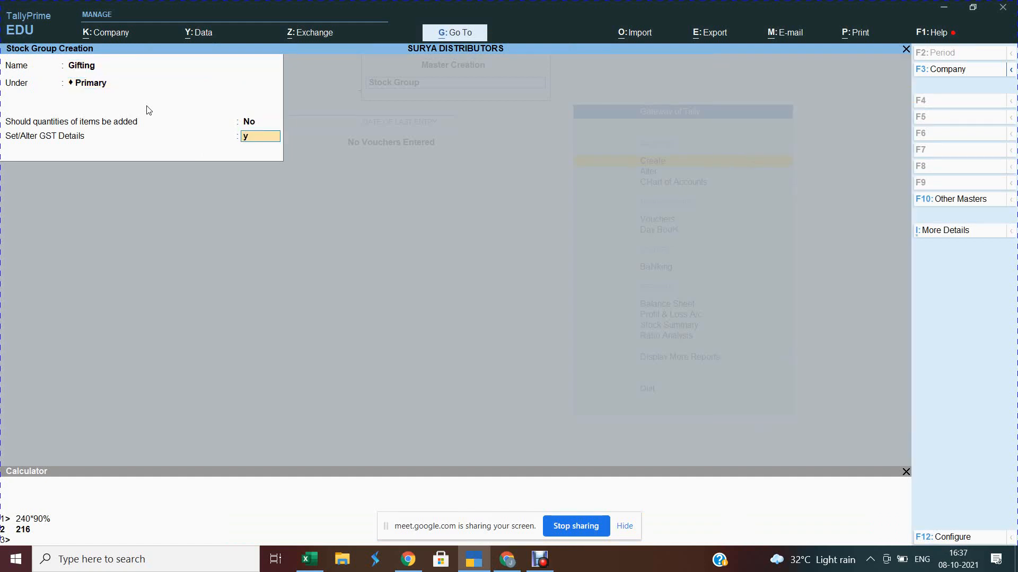
{"action": "key", "text": "Return"}
{"action": "type", "text": "G"}
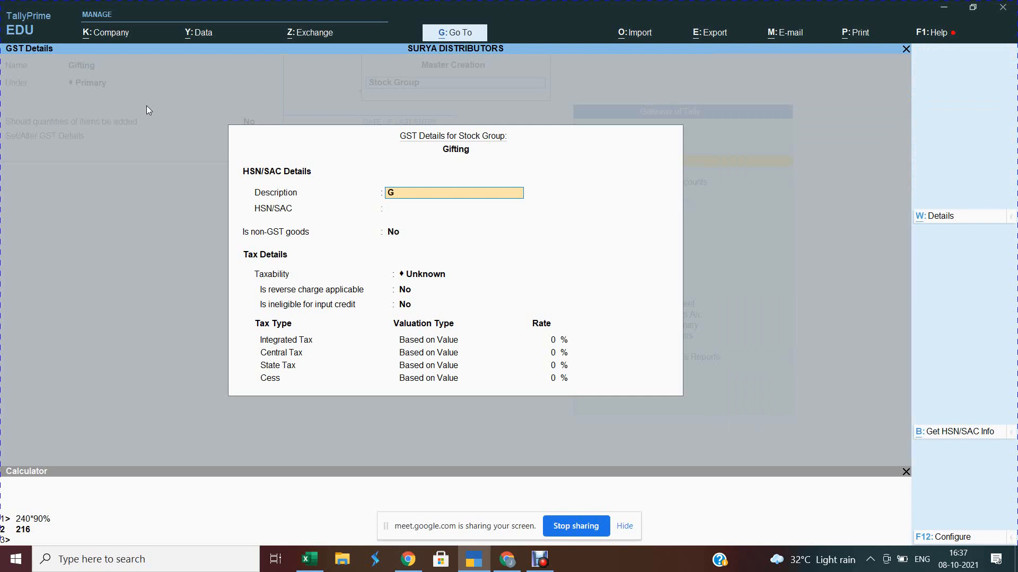
{"action": "type", "text": "ifting"}
{"action": "key", "text": "Return"}
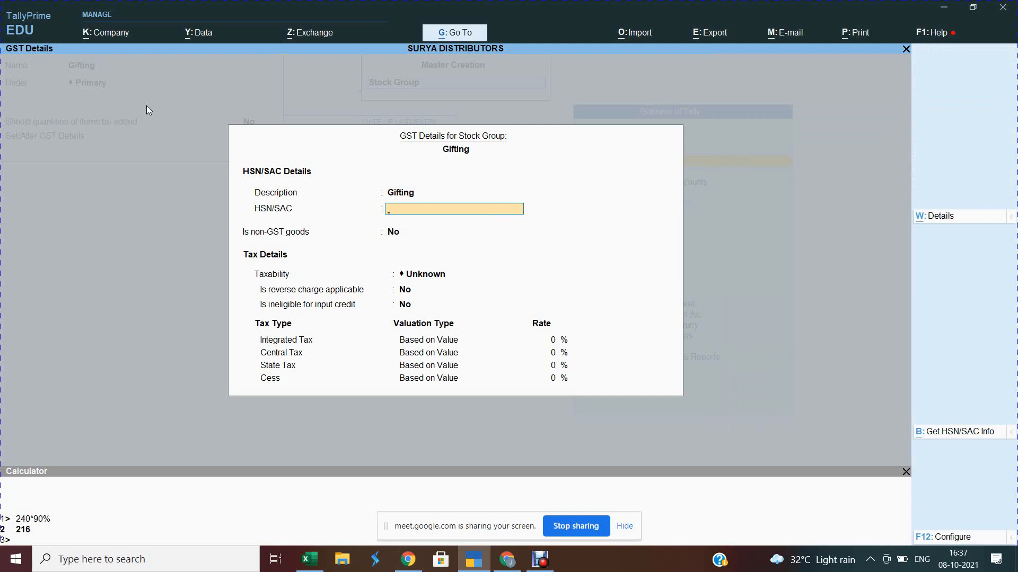
Step: Enter HSN 47896 5896, save the Gifting group, and close the stock group form
{"action": "type", "text": "47896 5896"}
{"action": "key", "text": "Return"}
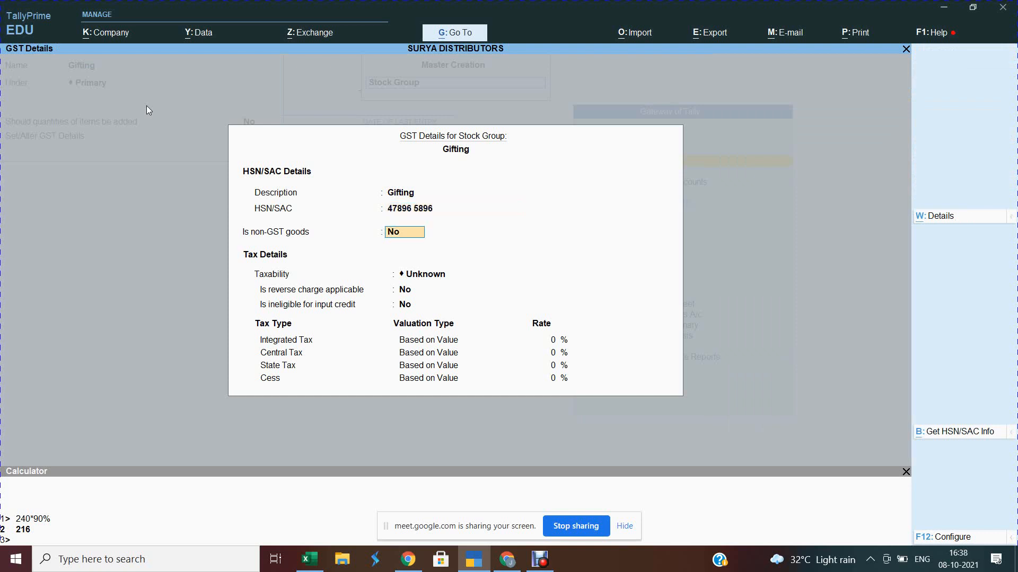
{"action": "key", "text": "Return"}
{"action": "key", "text": "ctrl+a"}
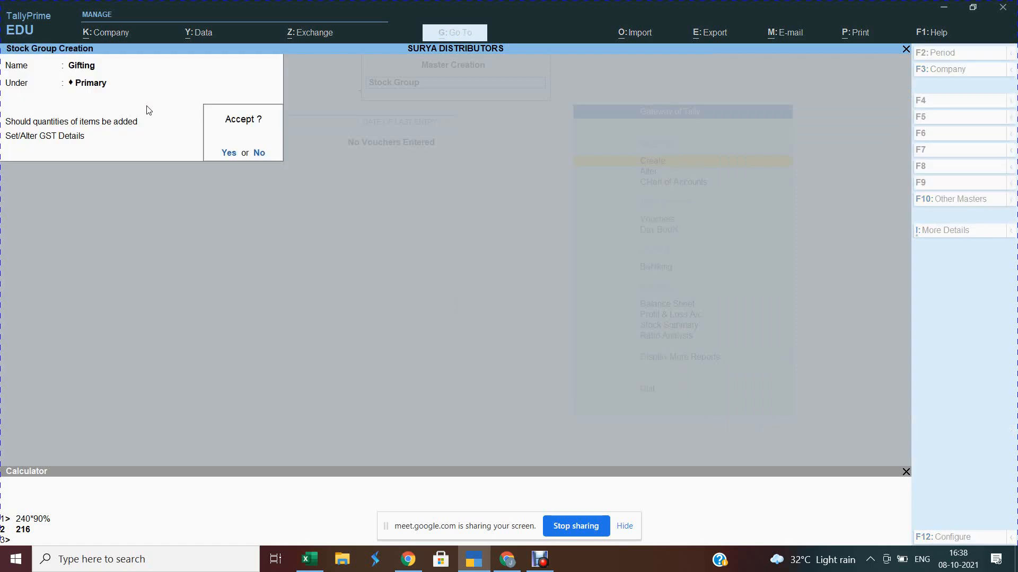
{"action": "key", "text": "n"}
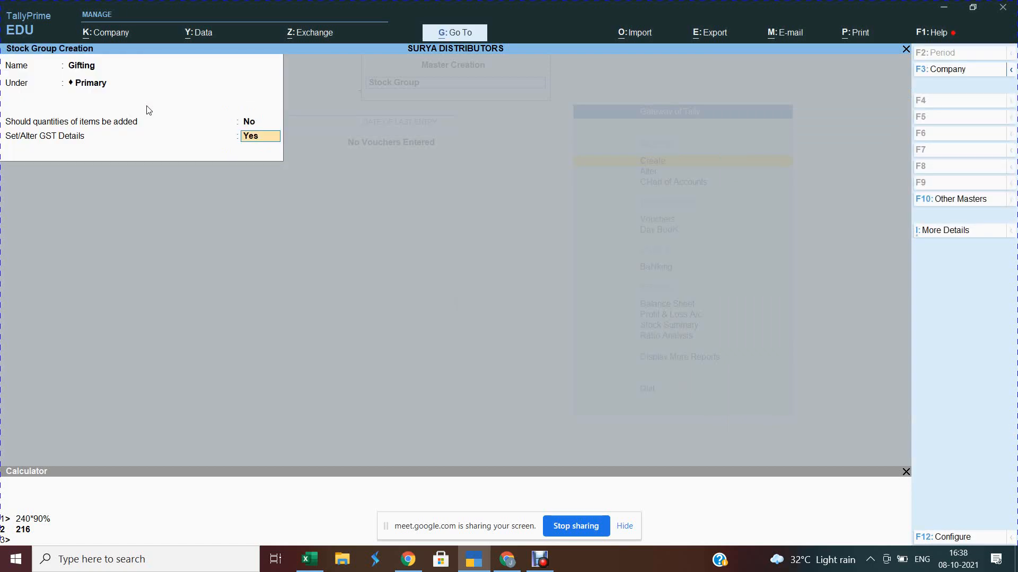
{"action": "key", "text": "Return"}
{"action": "key", "text": "Return"}
{"action": "key", "text": "Return"}
{"action": "key", "text": "Return"}
{"action": "key", "text": "ctrl+a"}
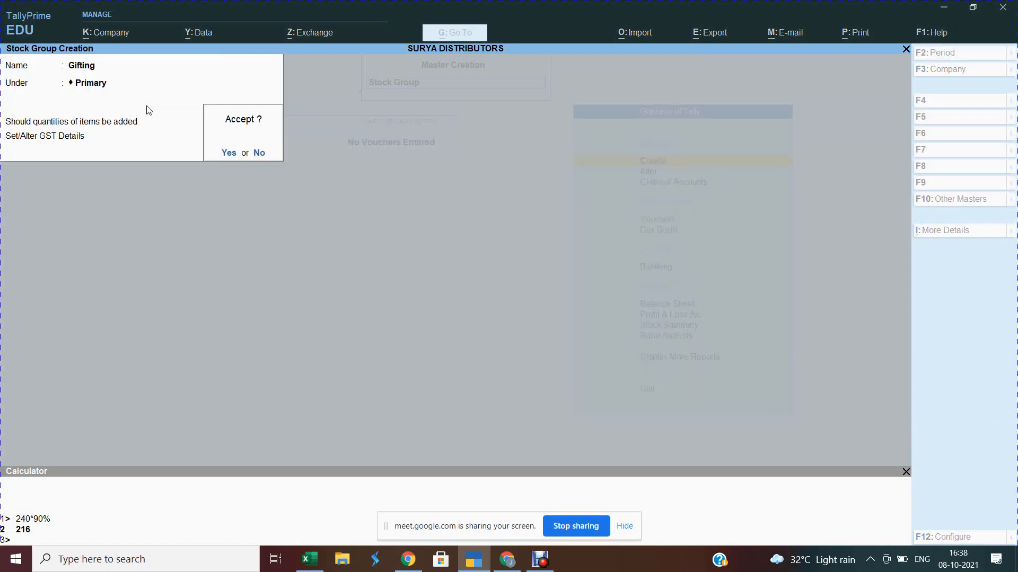
{"action": "key", "text": "y"}
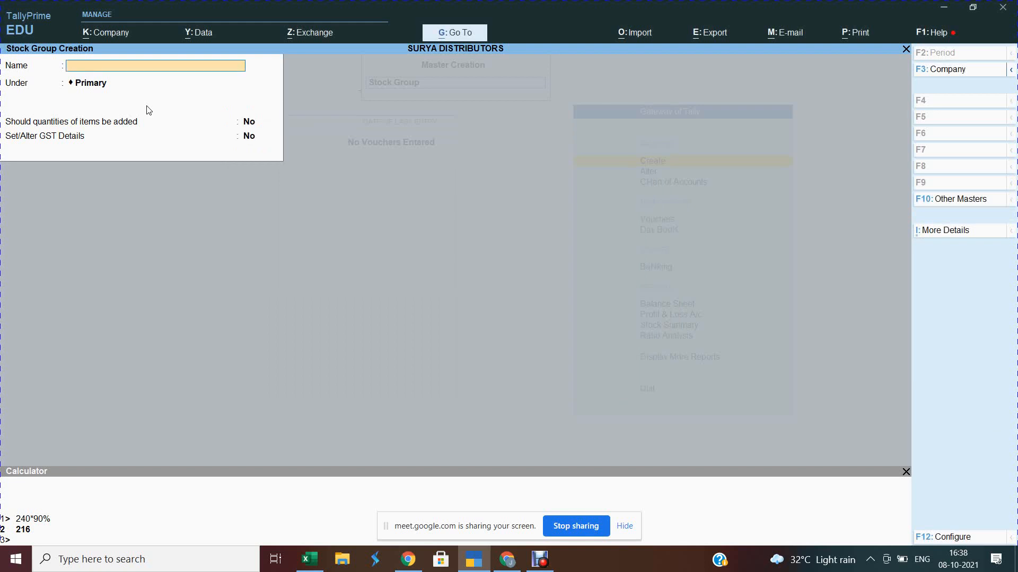
{"action": "key", "text": "Escape"}
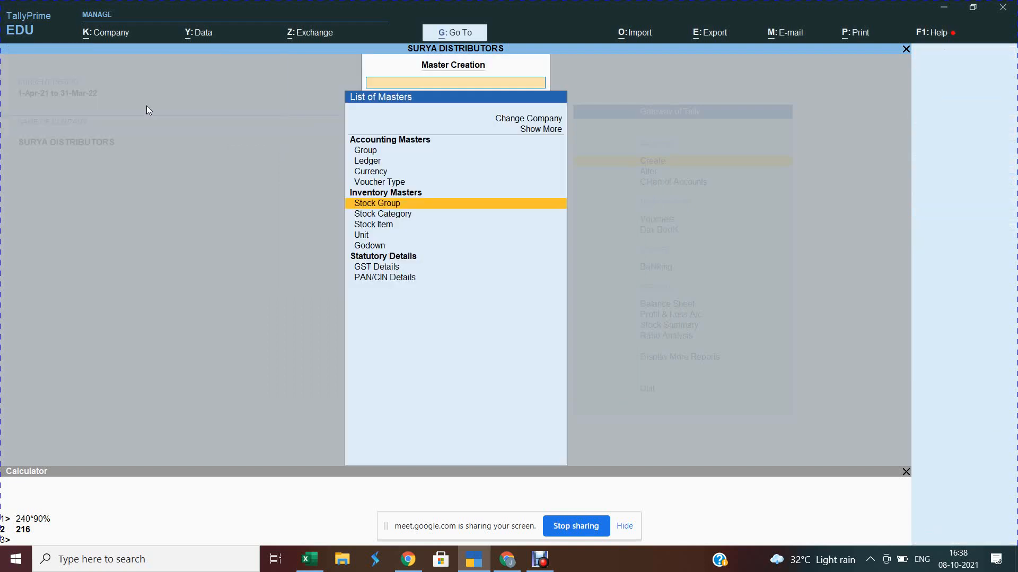
Step: Open the Gifting stock group for alteration from the Gateway
{"action": "key", "text": "Escape"}
{"action": "key", "text": "Down"}
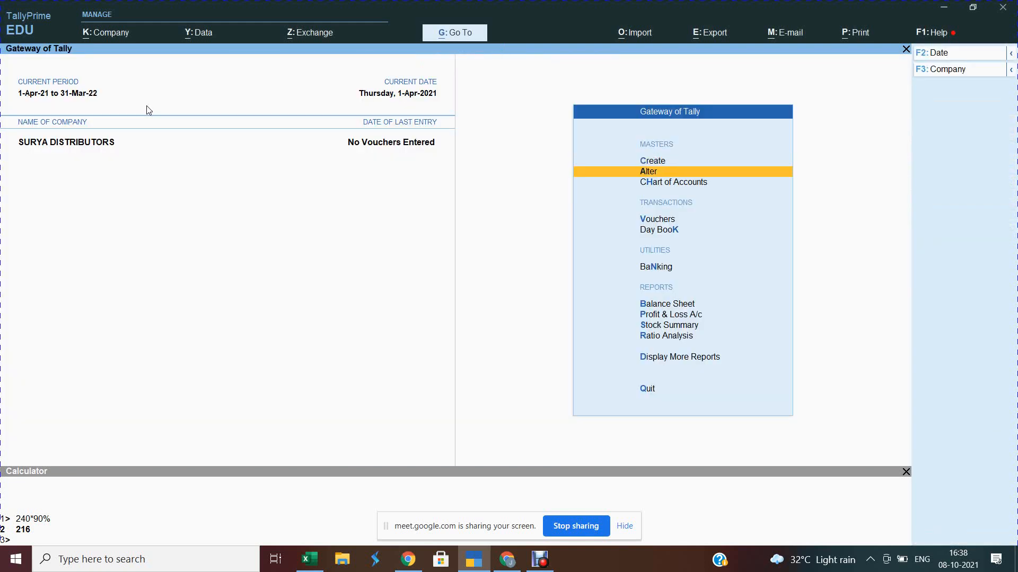
{"action": "key", "text": "Return"}
{"action": "key", "text": "Down"}
{"action": "key", "text": "Down"}
{"action": "key", "text": "Down"}
{"action": "key", "text": "Down"}
{"action": "key", "text": "Down"}
{"action": "key", "text": "Down"}
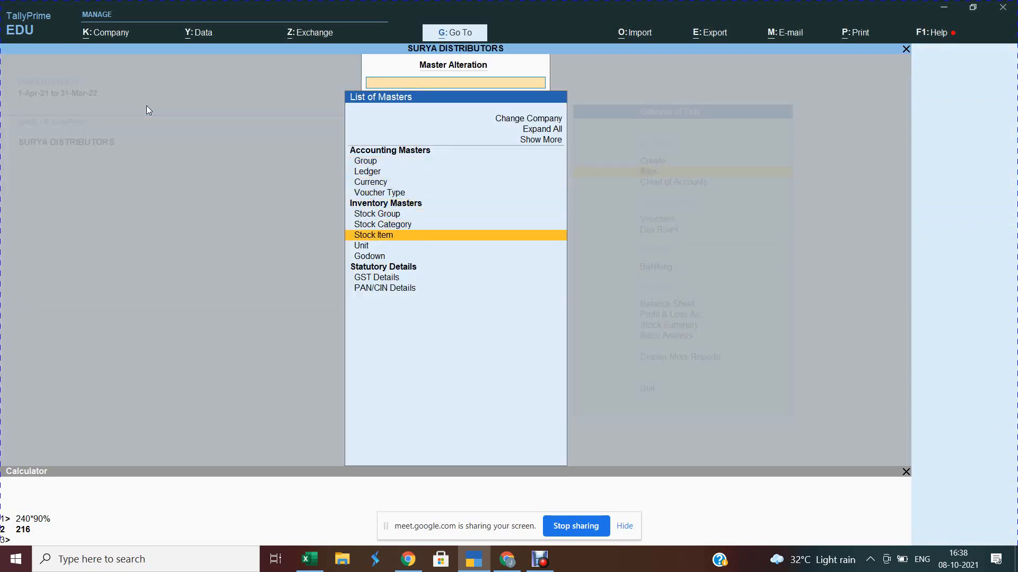
{"action": "key", "text": "Up"}
{"action": "key", "text": "Up"}
{"action": "key", "text": "Return"}
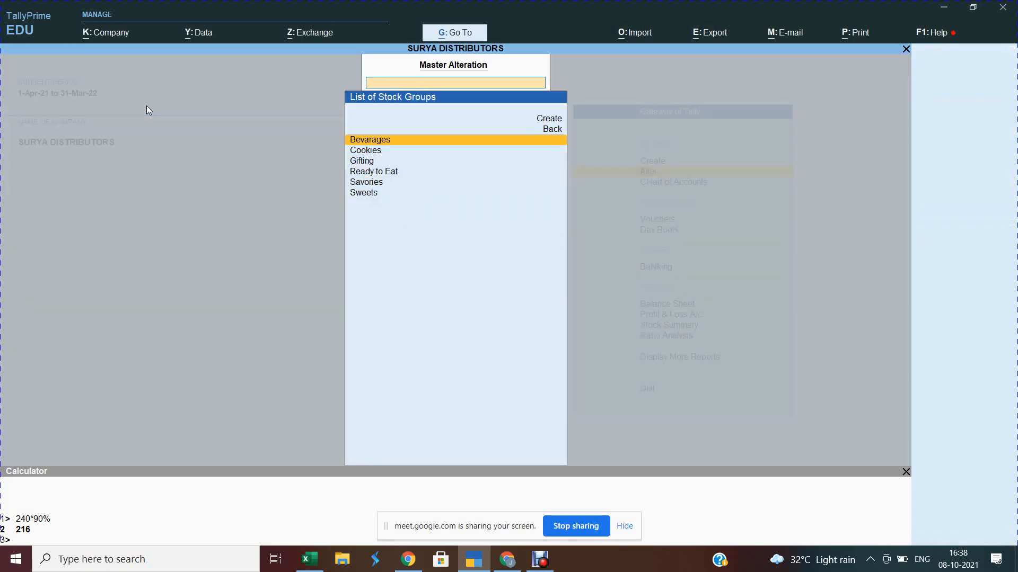
{"action": "key", "text": "Down"}
{"action": "key", "text": "Down"}
{"action": "key", "text": "Down"}
{"action": "key", "text": "Down"}
{"action": "key", "text": "Up"}
{"action": "key", "text": "Up"}
{"action": "key", "text": "Return"}
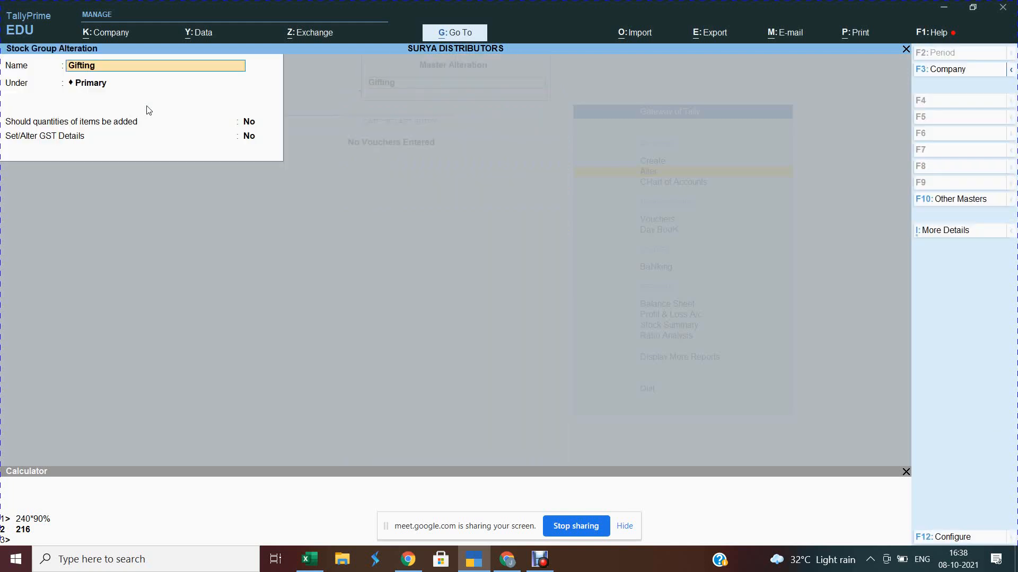
Step: Set Gifting's GST details to Taxable at 18% integrated tax and accept them
{"action": "key", "text": "Return"}
{"action": "key", "text": "Return"}
{"action": "type", "text": "y"}
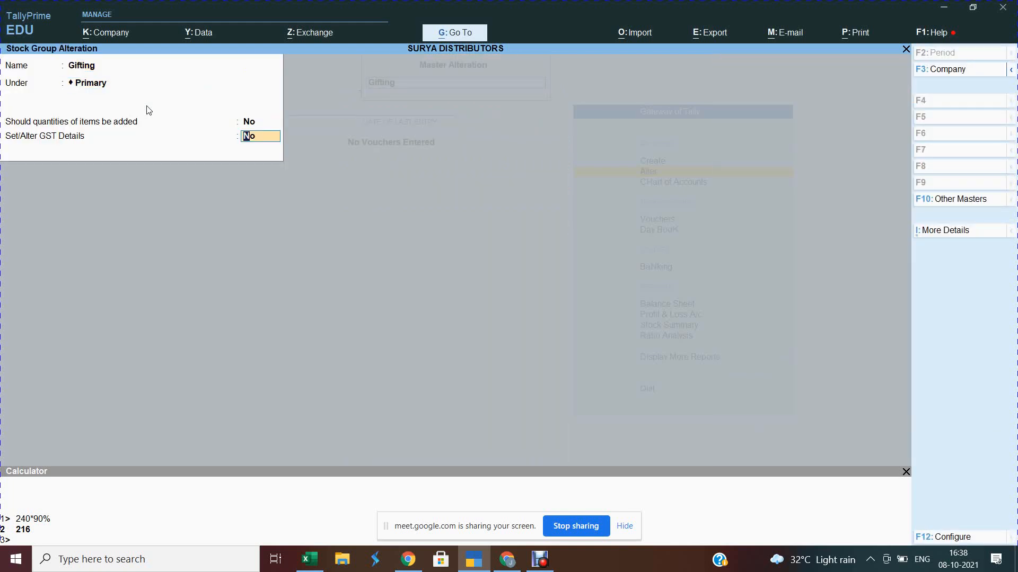
{"action": "key", "text": "Return"}
{"action": "key", "text": "Return"}
{"action": "key", "text": "Return"}
{"action": "key", "text": "Return"}
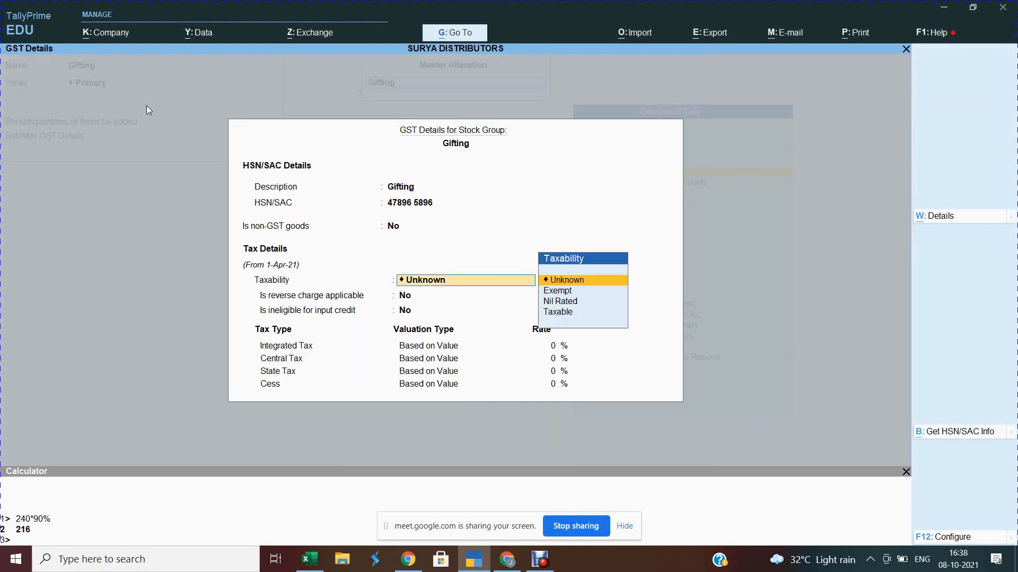
{"action": "key", "text": "Down"}
{"action": "key", "text": "Down"}
{"action": "key", "text": "Down"}
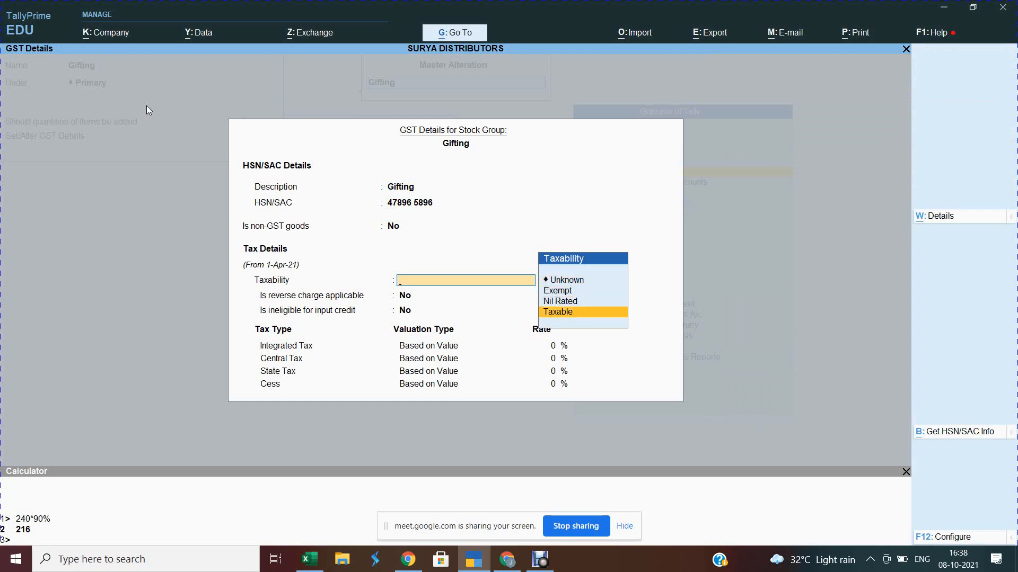
{"action": "key", "text": "Return"}
{"action": "key", "text": "Return"}
{"action": "key", "text": "Return"}
{"action": "type", "text": "1"}
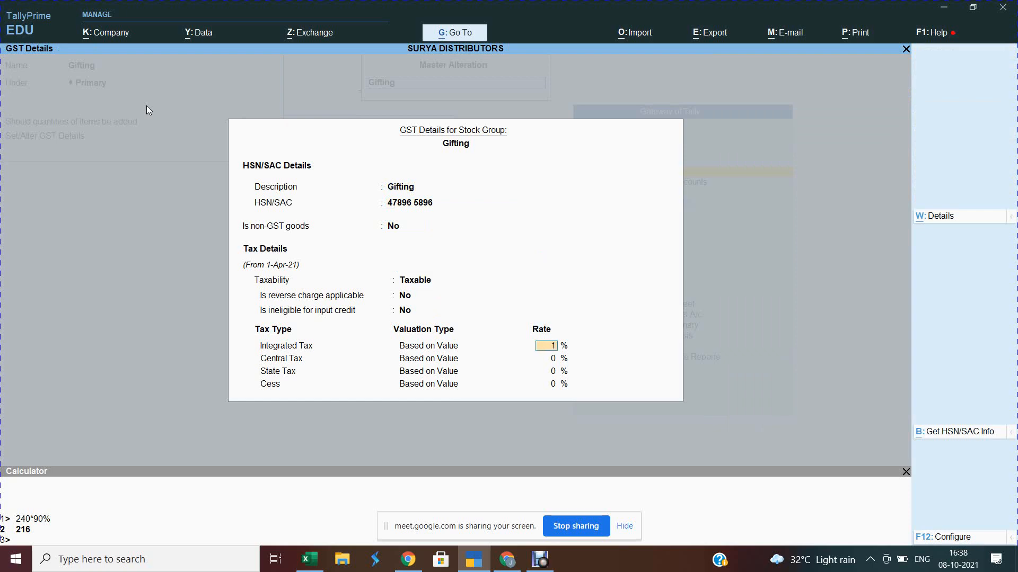
{"action": "type", "text": "8"}
{"action": "key", "text": "Return"}
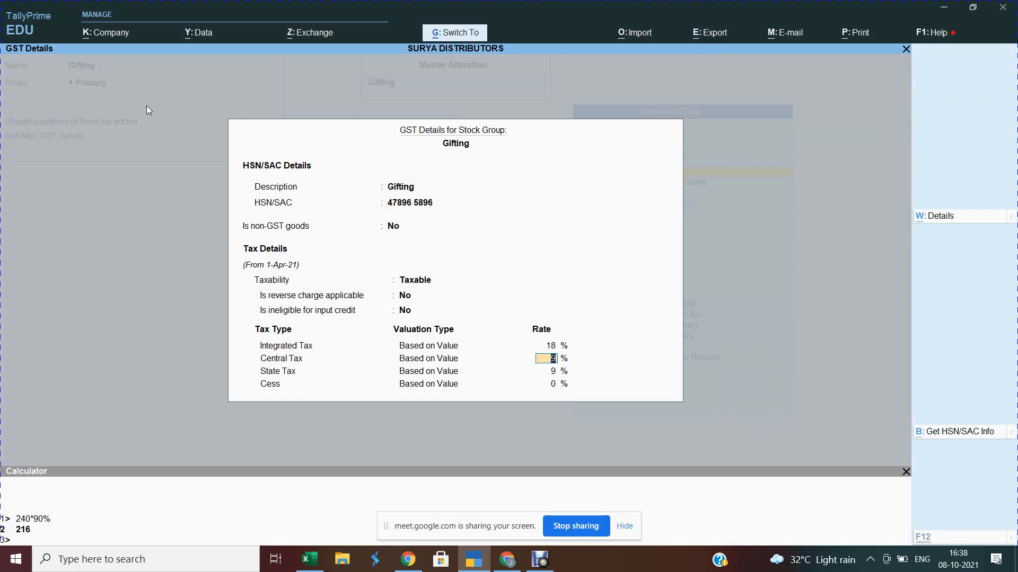
{"action": "key", "text": "ctrl+a"}
{"action": "key", "text": "ctrl+a"}
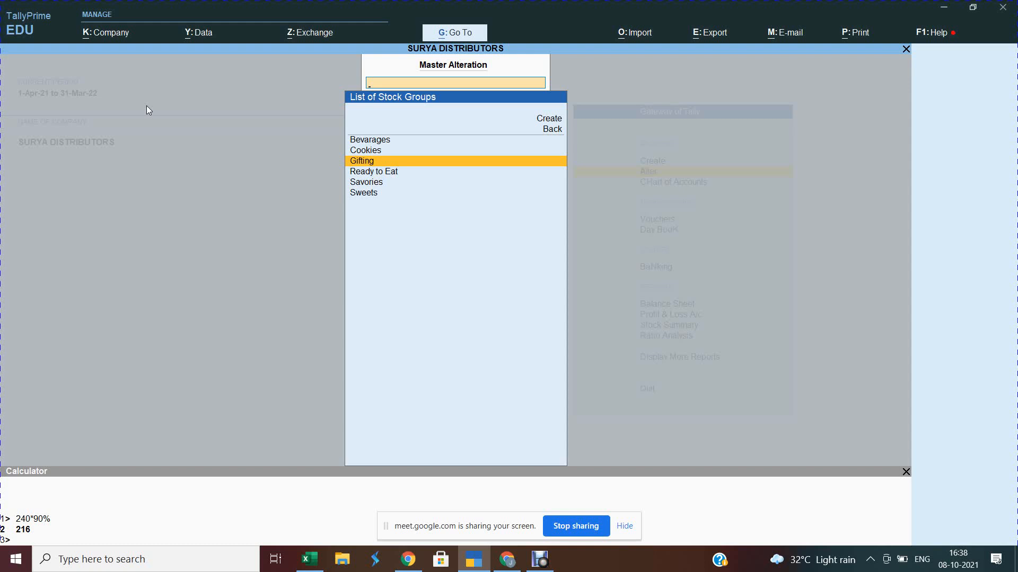
Step: View the stock categories available for alteration in the masters list
{"action": "key", "text": "Escape"}
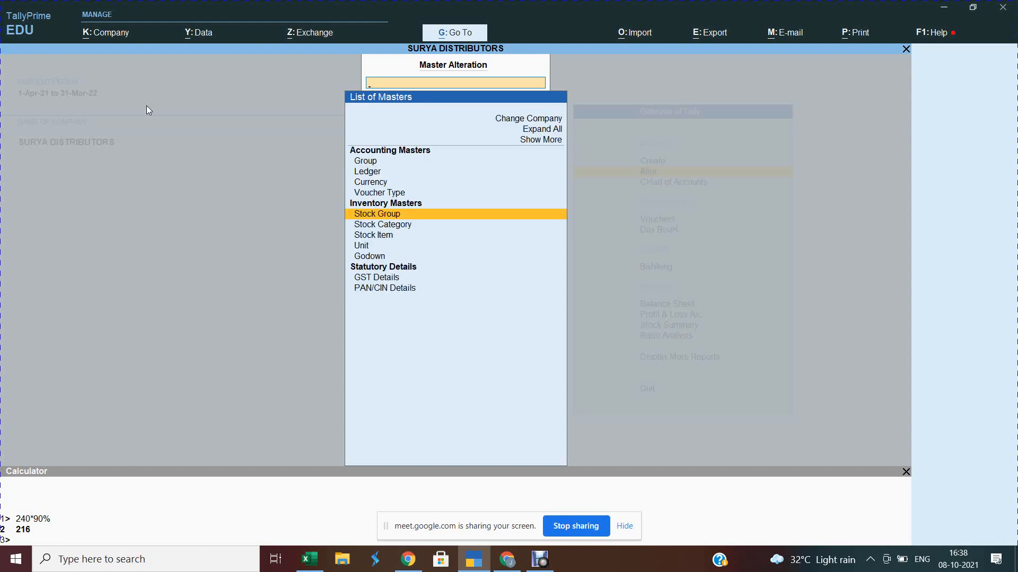
{"action": "key", "text": "Down"}
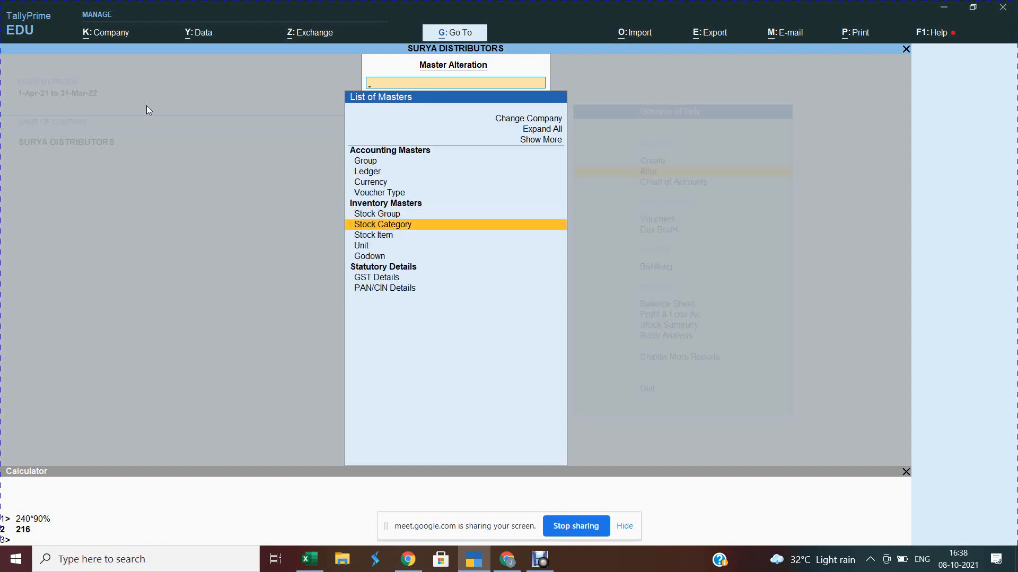
{"action": "key", "text": "Return"}
Step: Open the Stock Categories list from the Gateway's Chart of Accounts
{"action": "key", "text": "Escape"}
{"action": "key", "text": "Escape"}
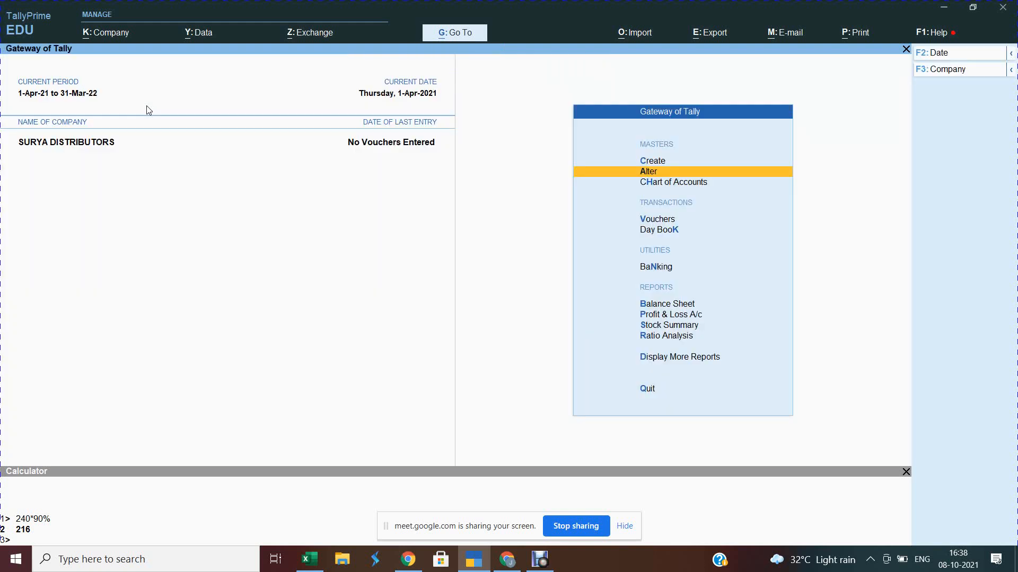
{"action": "key", "text": "Down"}
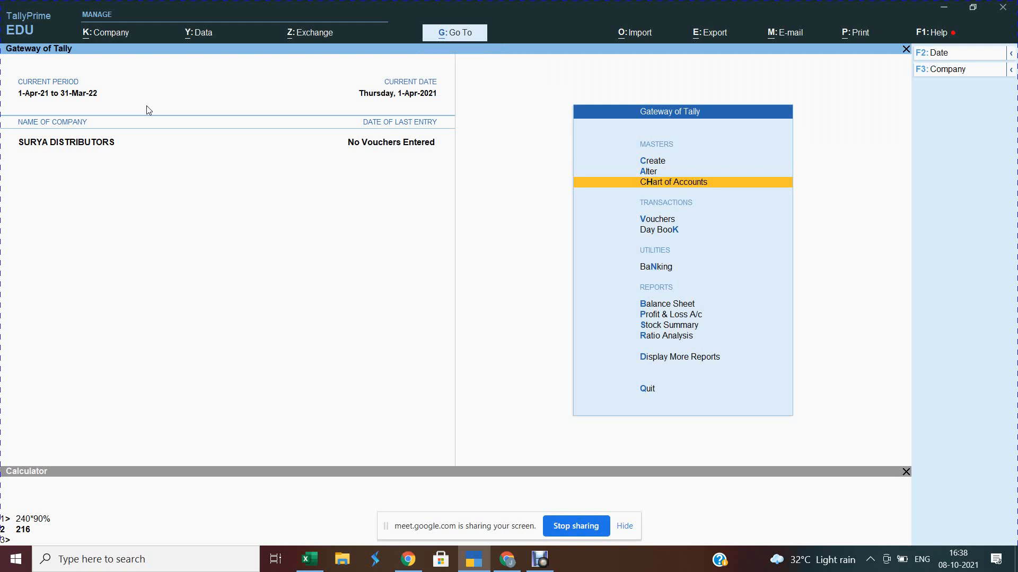
{"action": "key", "text": "Return"}
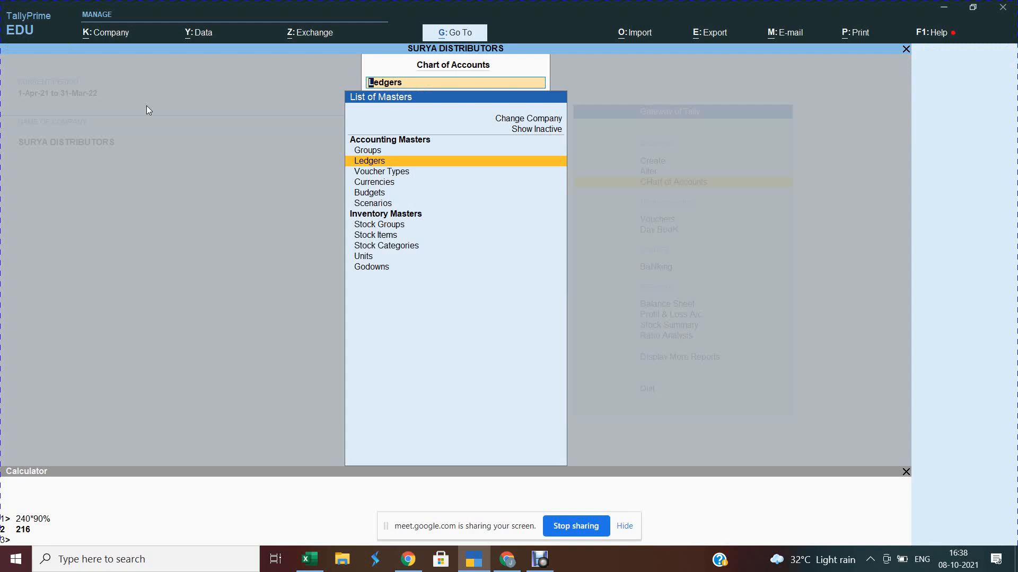
{"action": "key", "text": "Down"}
{"action": "key", "text": "Down"}
{"action": "key", "text": "Down"}
{"action": "key", "text": "Down"}
{"action": "key", "text": "Down"}
{"action": "key", "text": "Down"}
{"action": "key", "text": "Down"}
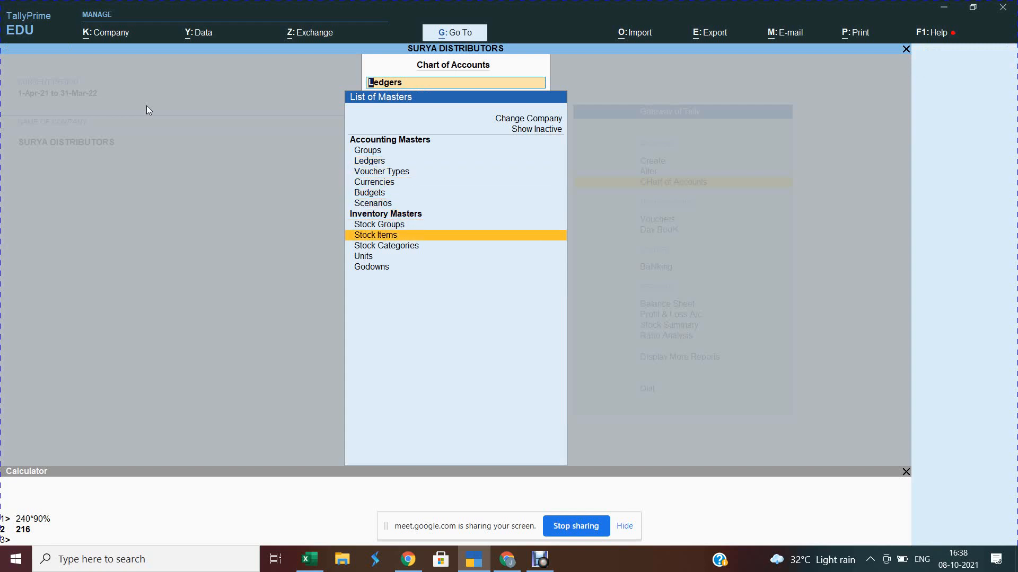
{"action": "key", "text": "Down"}
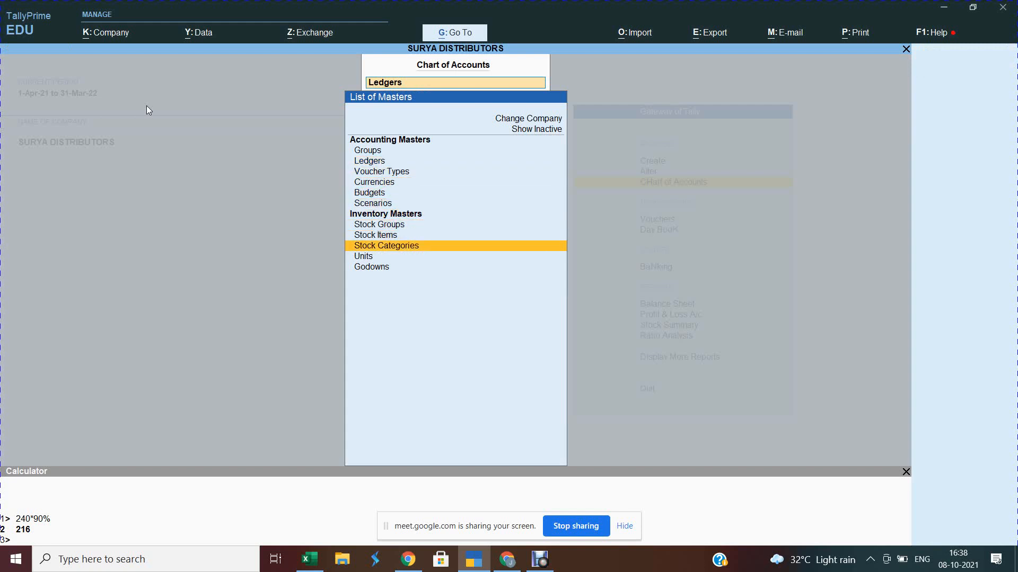
{"action": "key", "text": "Return"}
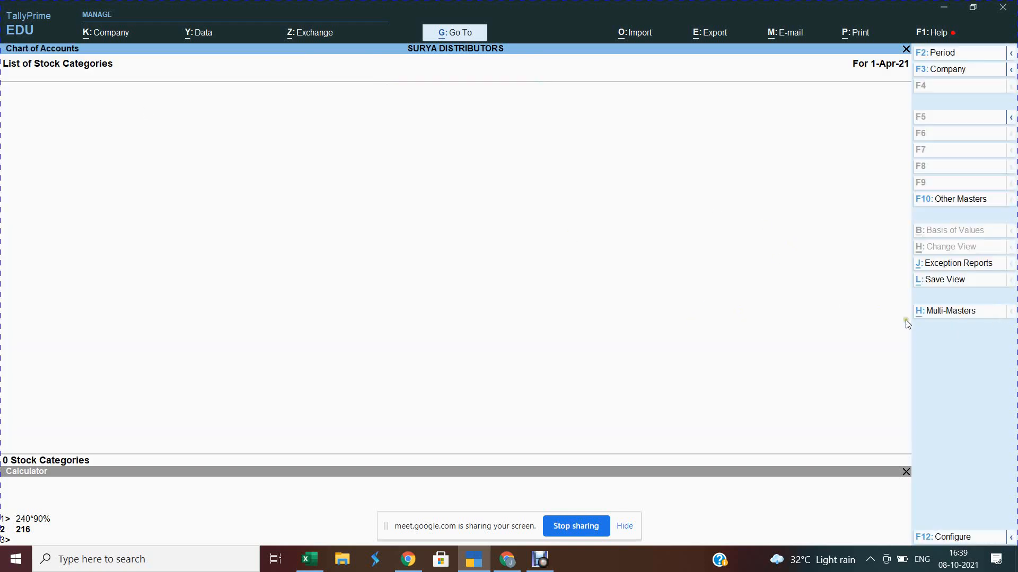
Step: Try Multi-Masters Multi Create for stock categories, then back out to the Gateway
{"action": "left_click", "coordinate": [948, 314]}
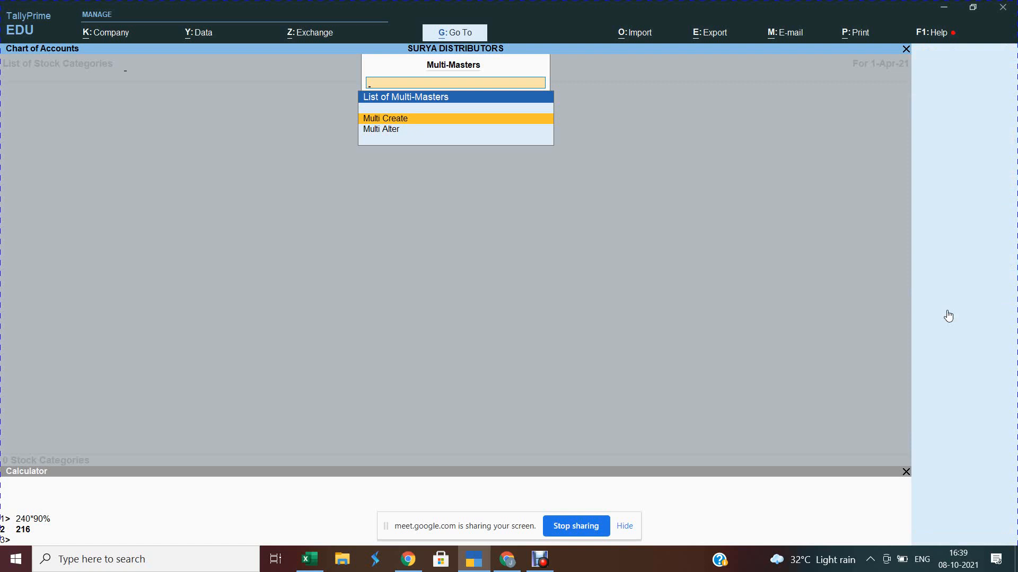
{"action": "key", "text": "Return"}
{"action": "key", "text": "Return"}
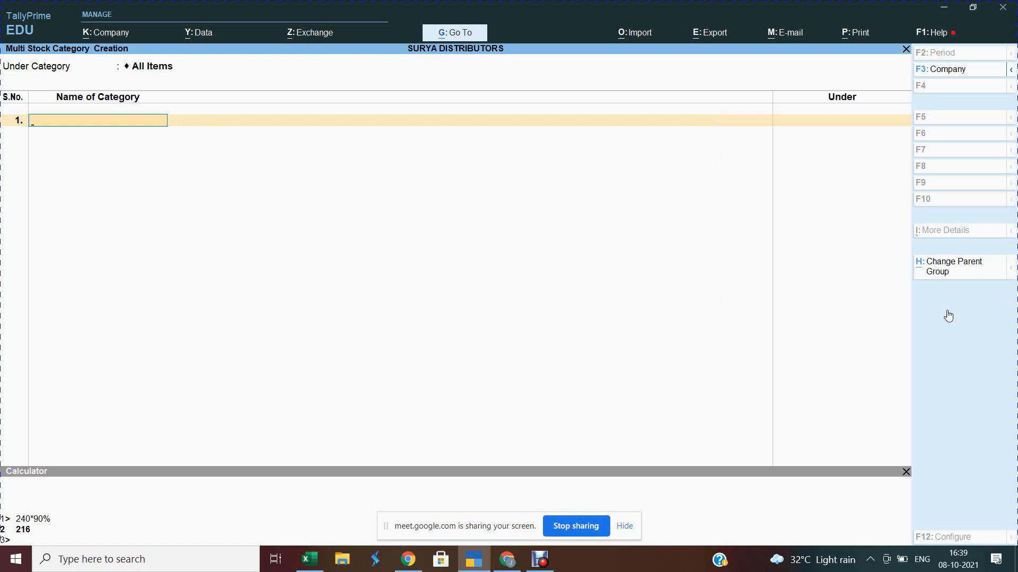
{"action": "key", "text": "Escape"}
{"action": "key", "text": "Escape"}
{"action": "key", "text": "Escape"}
{"action": "key", "text": "Escape"}
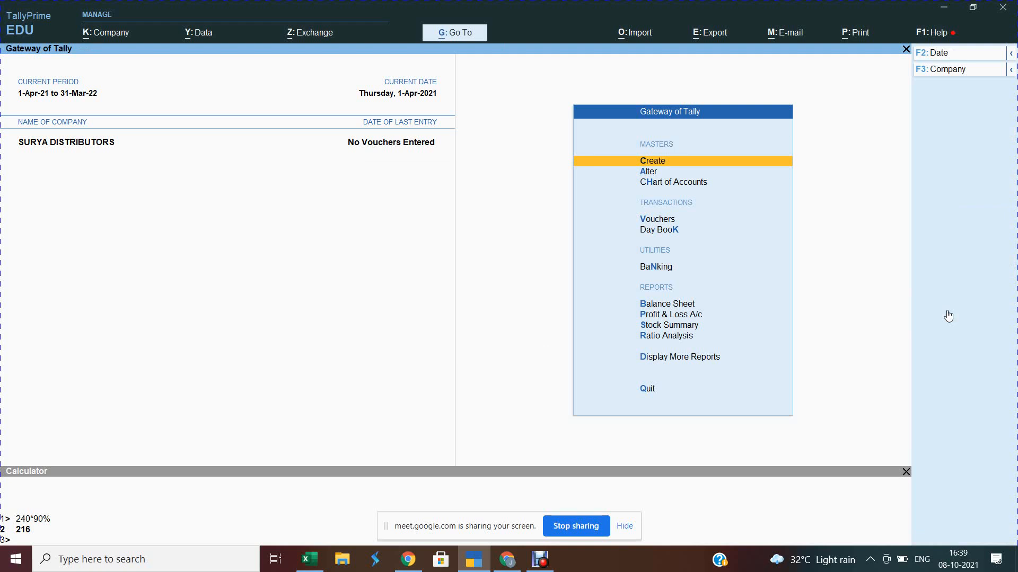
Step: Return to Chart of Accounts > Stock Categories and reopen the Multi-Masters options
{"action": "key", "text": "Down"}
{"action": "key", "text": "Down"}
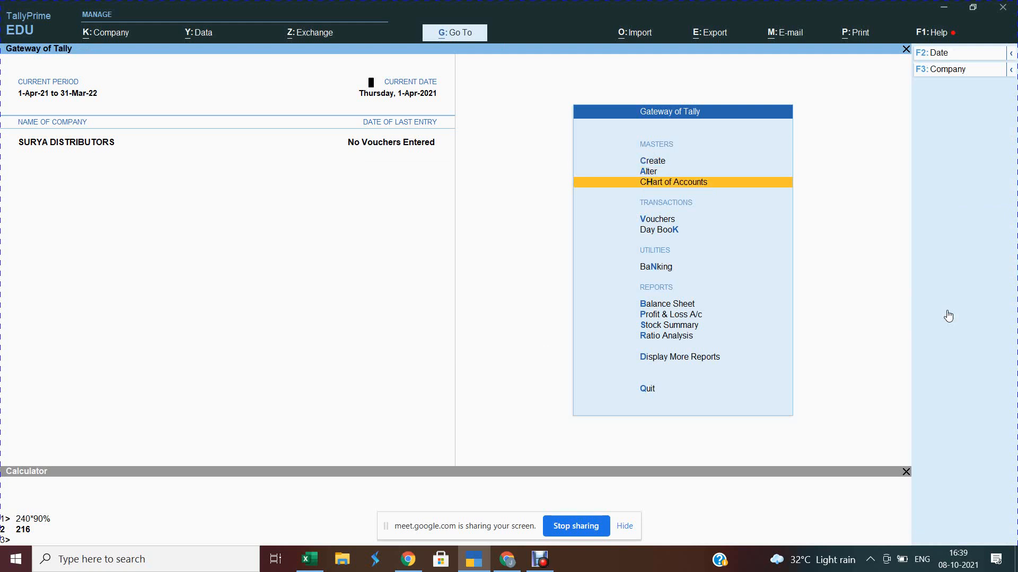
{"action": "key", "text": "Return"}
{"action": "key", "text": "Down"}
{"action": "key", "text": "Down"}
{"action": "key", "text": "Down"}
{"action": "key", "text": "Down"}
{"action": "key", "text": "Down"}
{"action": "key", "text": "Down"}
{"action": "key", "text": "Down"}
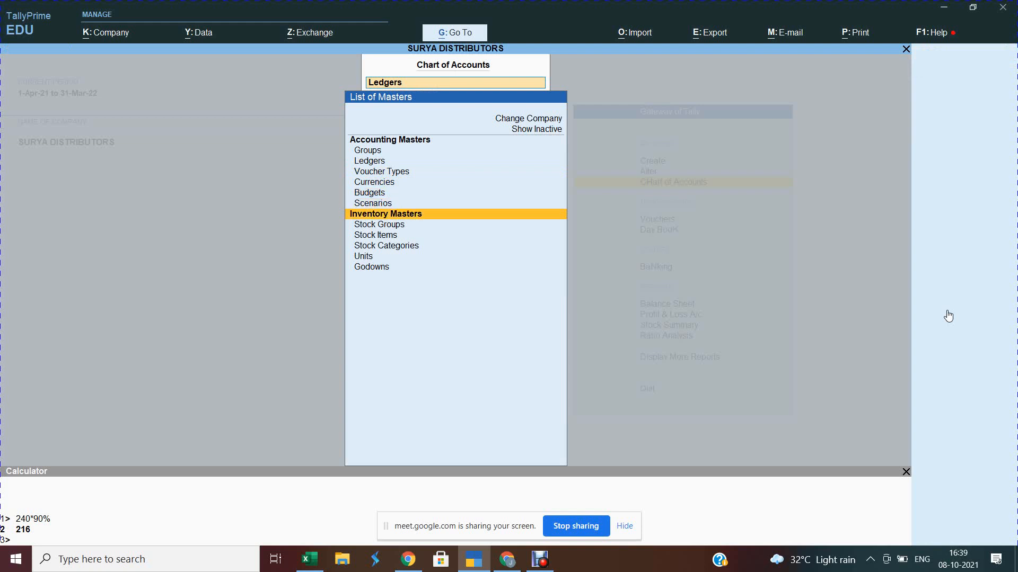
{"action": "key", "text": "Return"}
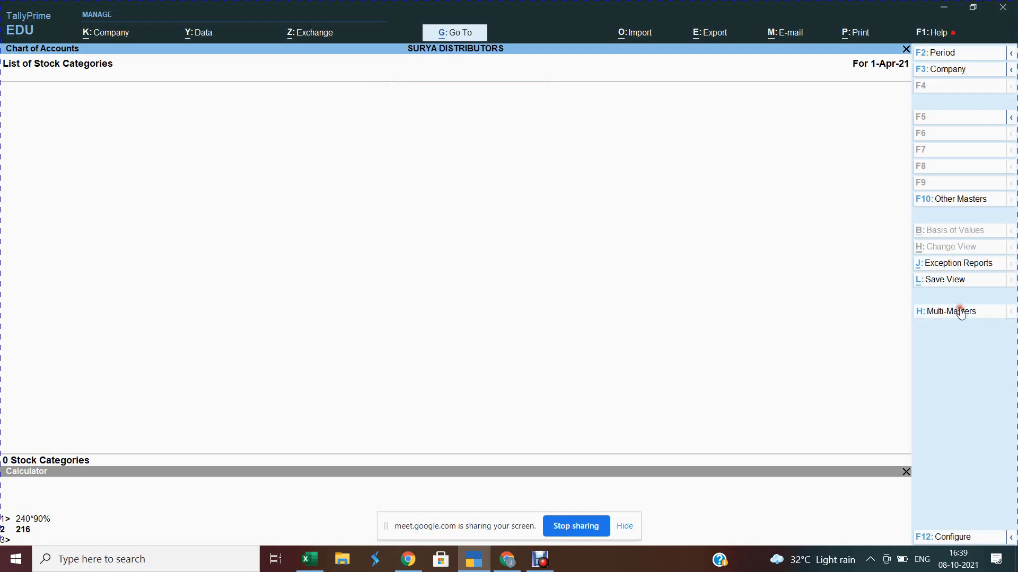
{"action": "left_click", "coordinate": [962, 312]}
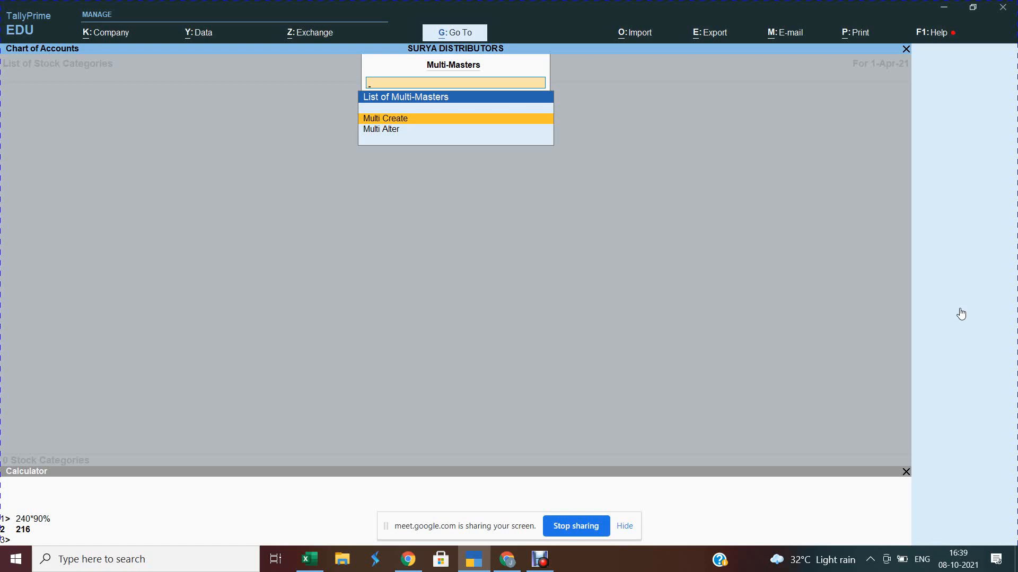
Step: Open the Multi Stock Category Creation screen from Multi-Masters Multi Create
{"action": "key", "text": "Return"}
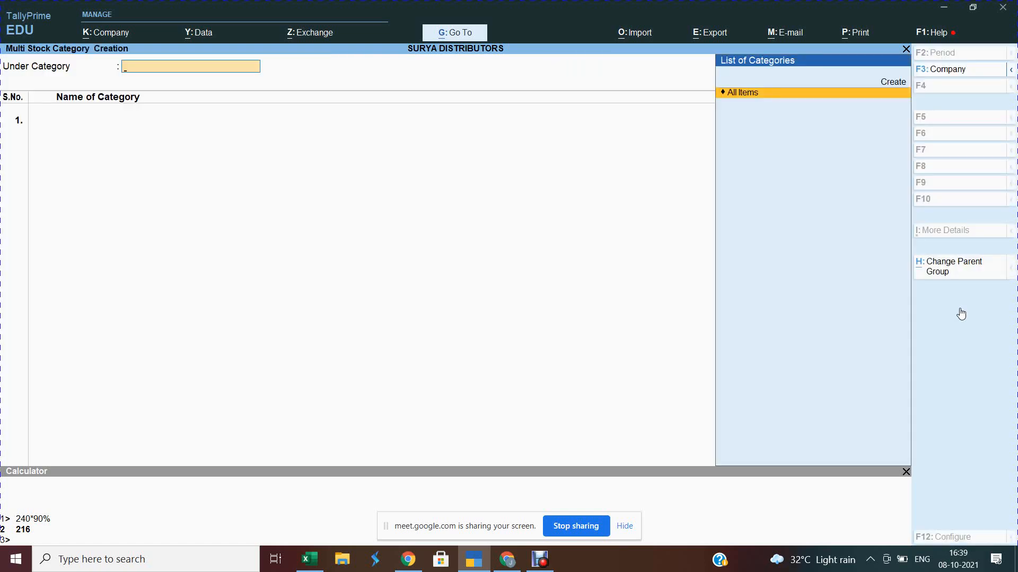
Step: Under All Items, add Namkeen, Papad and Mathri under Primary after checking Haldiram's site
{"action": "key", "text": "Return"}
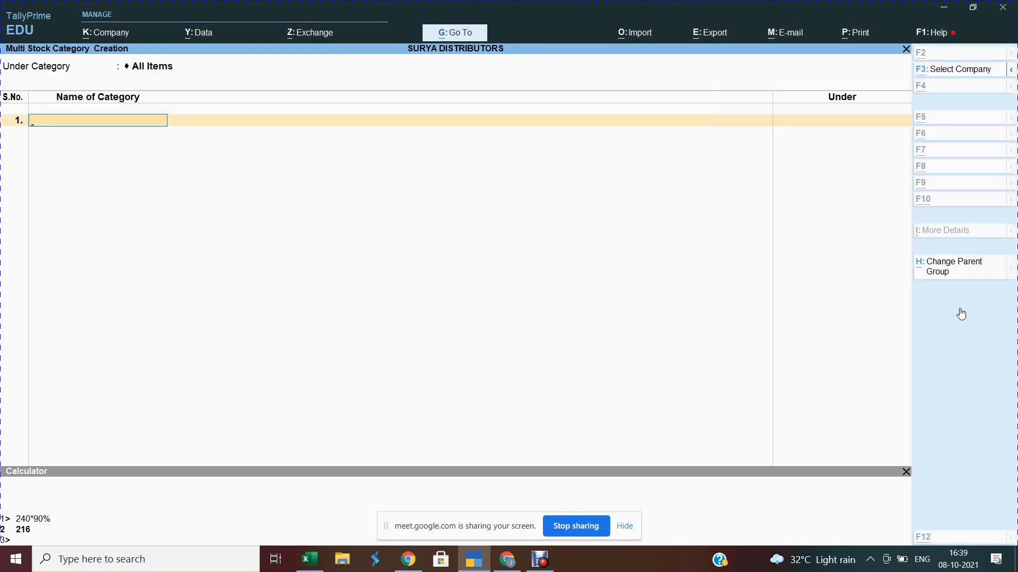
{"action": "key", "text": "alt+Tab"}
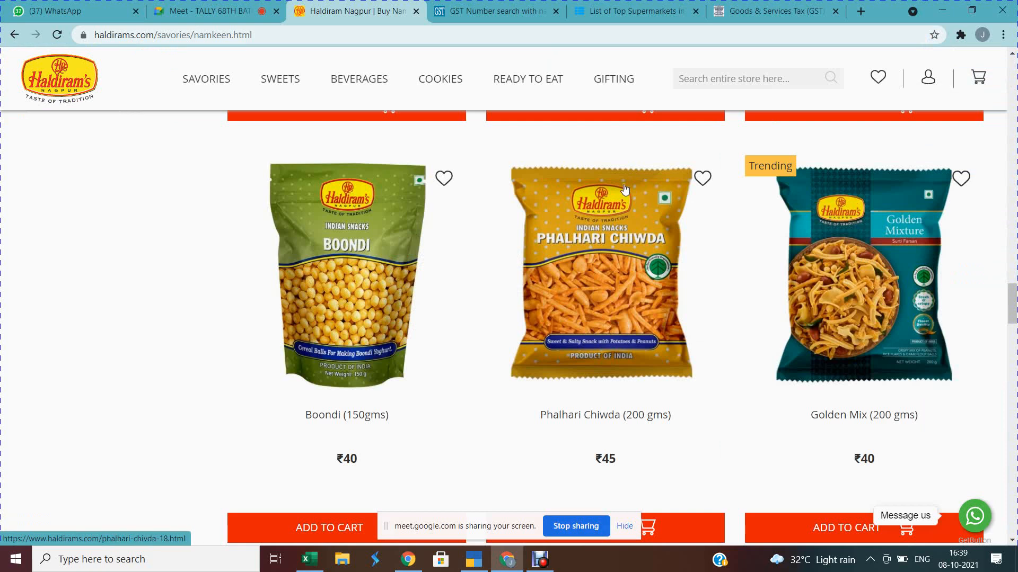
{"action": "mouse_move", "coordinate": [228, 74]}
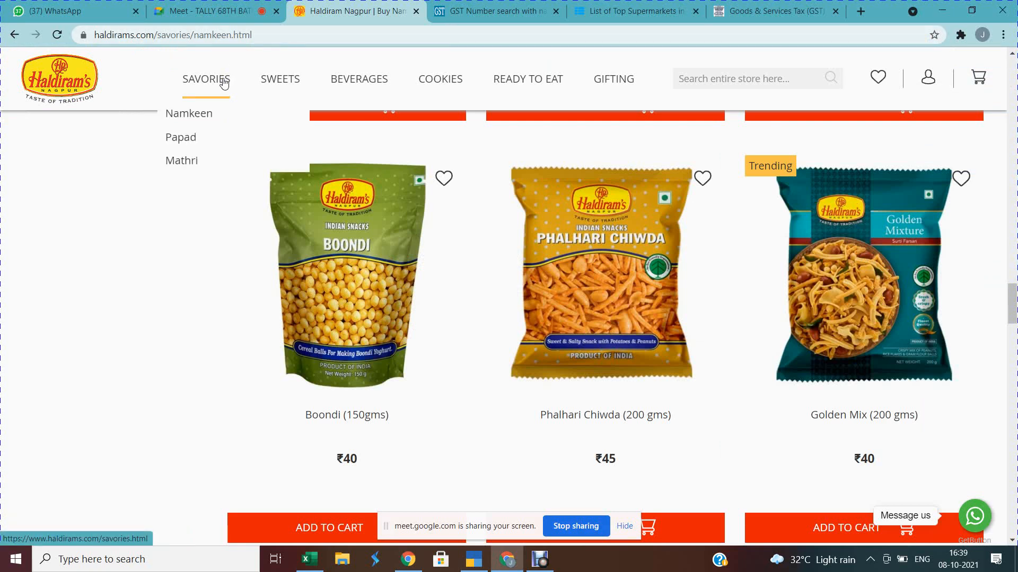
{"action": "key", "text": "alt+Tab"}
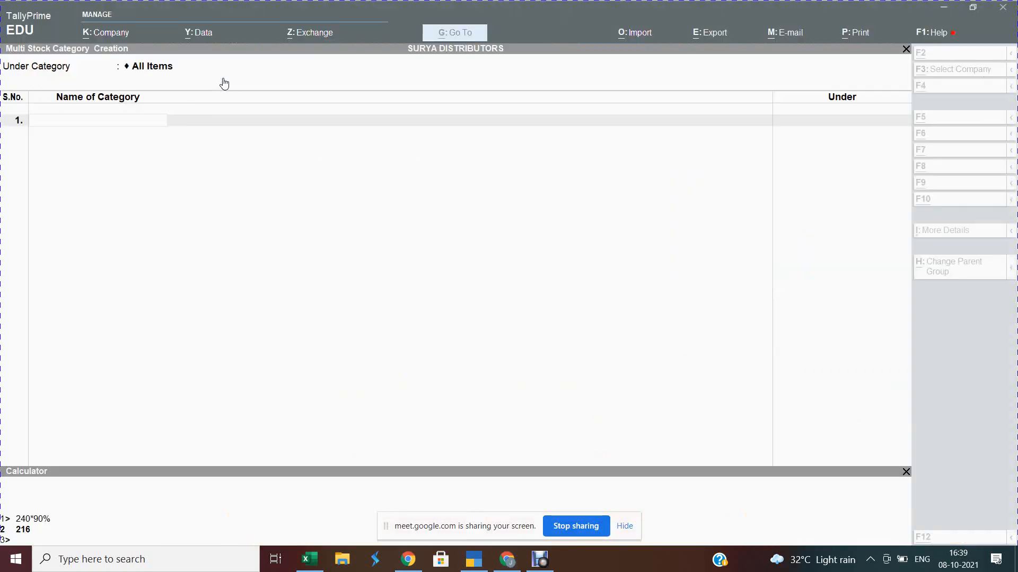
{"action": "type", "text": "Namkeen"}
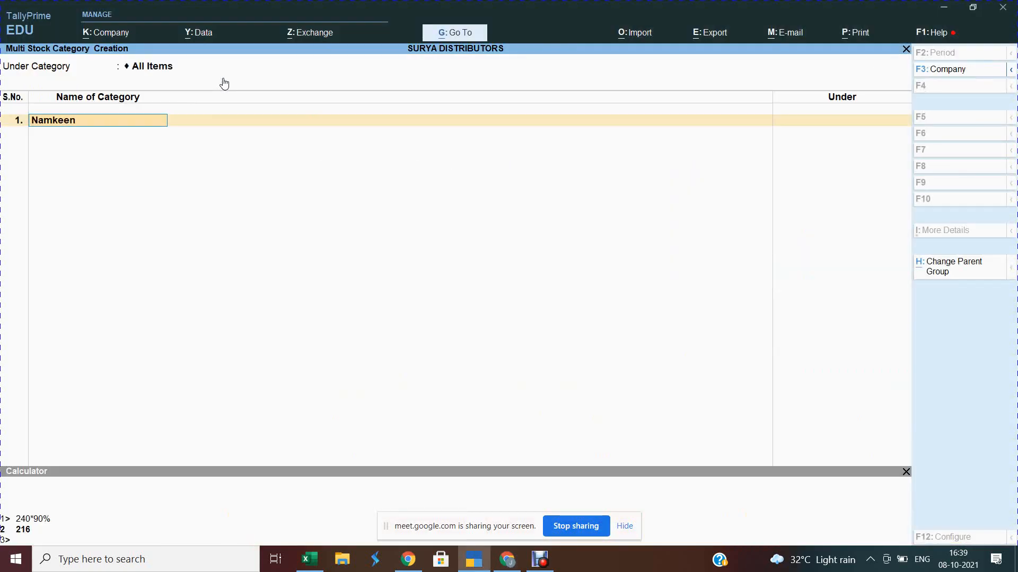
{"action": "key", "text": "Return"}
{"action": "key", "text": "Return"}
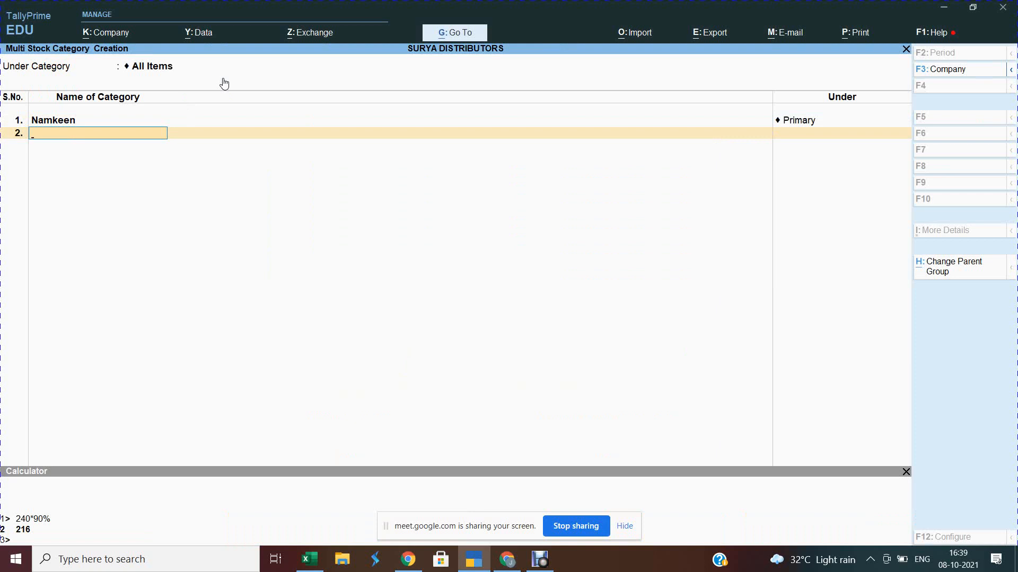
{"action": "type", "text": "Papad"}
{"action": "key", "text": "Return"}
{"action": "key", "text": "Return"}
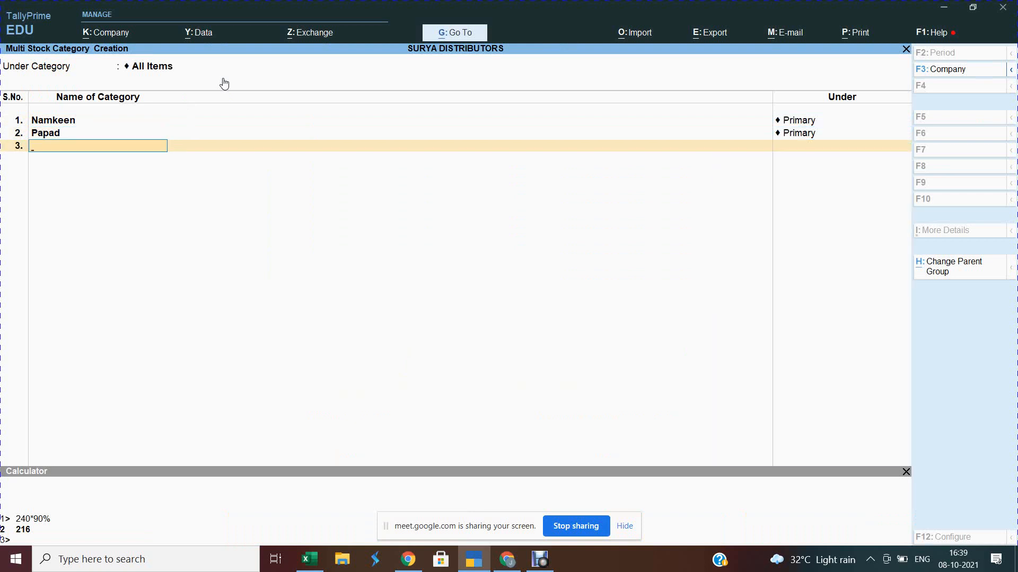
{"action": "type", "text": "Mathri"}
{"action": "key", "text": "Return"}
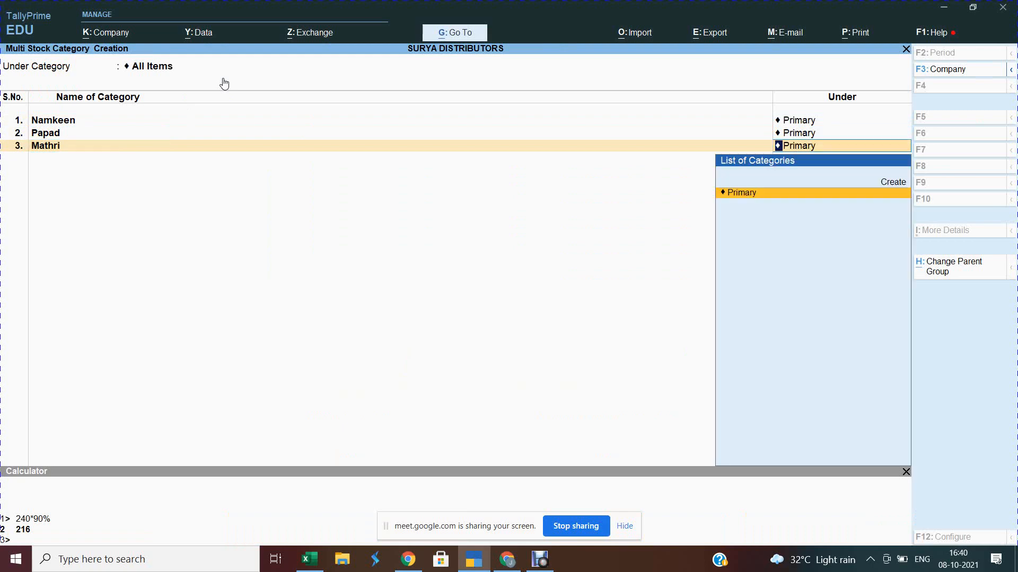
{"action": "key", "text": "Return"}
Step: Add Packed Sweets, Exotic Collections and Tin Sweets as categories under Primary
{"action": "key", "text": "alt+Tab"}
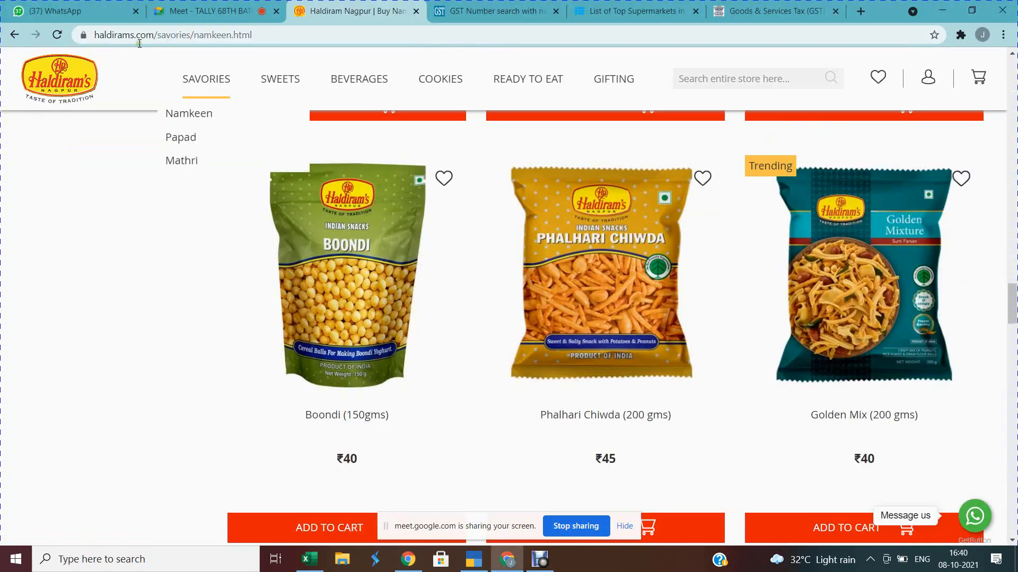
{"action": "mouse_move", "coordinate": [293, 73]}
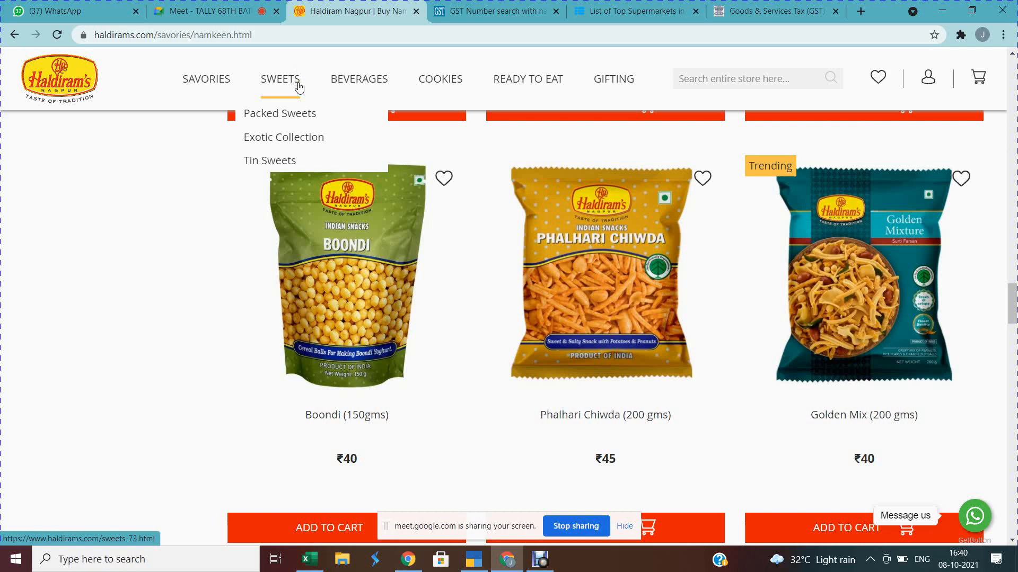
{"action": "key", "text": "alt+Tab"}
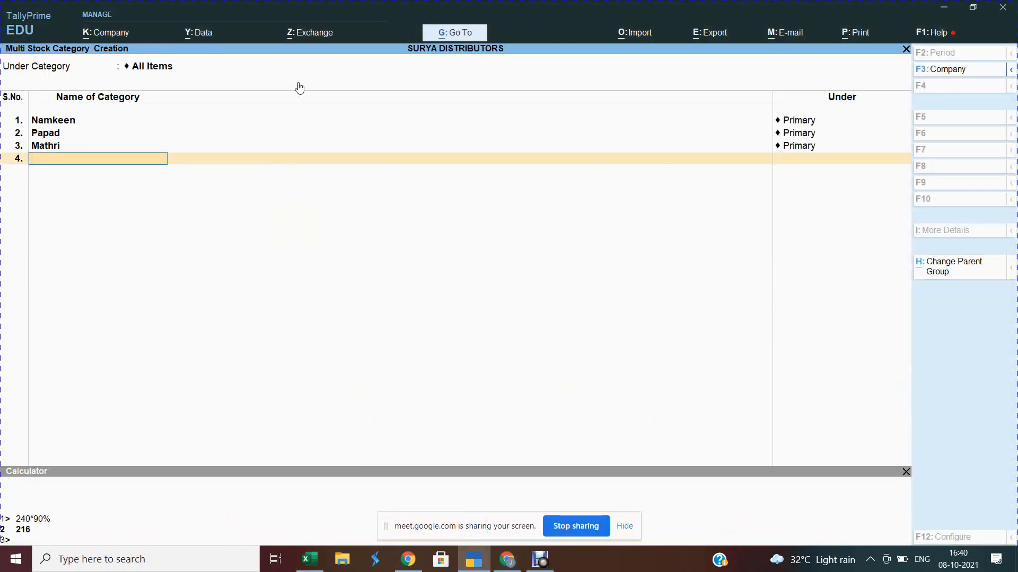
{"action": "type", "text": "Packed Sweets"}
{"action": "key", "text": "Return"}
{"action": "key", "text": "Return"}
{"action": "type", "text": "Ex"}
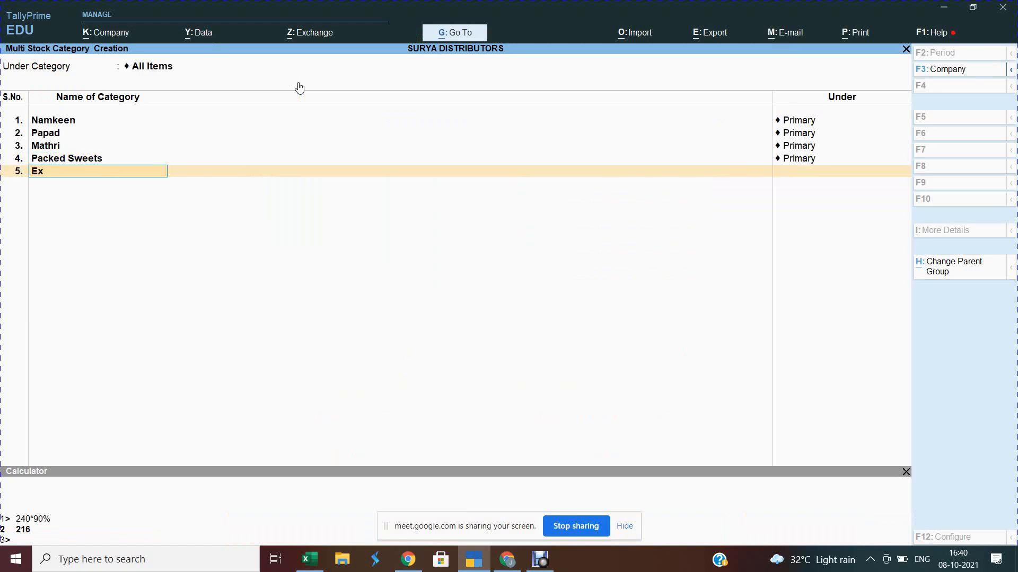
{"action": "type", "text": "p"}
{"action": "key", "text": "BackSpace"}
{"action": "type", "text": "otic Collections"}
{"action": "key", "text": "Return"}
{"action": "key", "text": "Return"}
{"action": "type", "text": "T"}
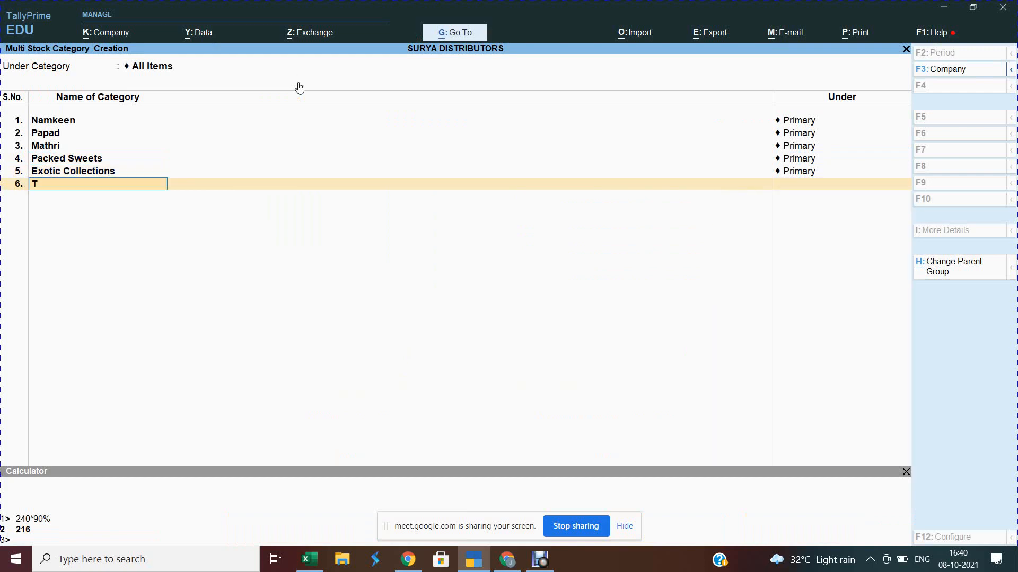
{"action": "type", "text": "in Sweets"}
{"action": "key", "text": "Return"}
{"action": "key", "text": "Return"}
Step: Add Gift Box, Dry Fruits and Diwaali Special under Primary and finish the list
{"action": "key", "text": "alt+Tab"}
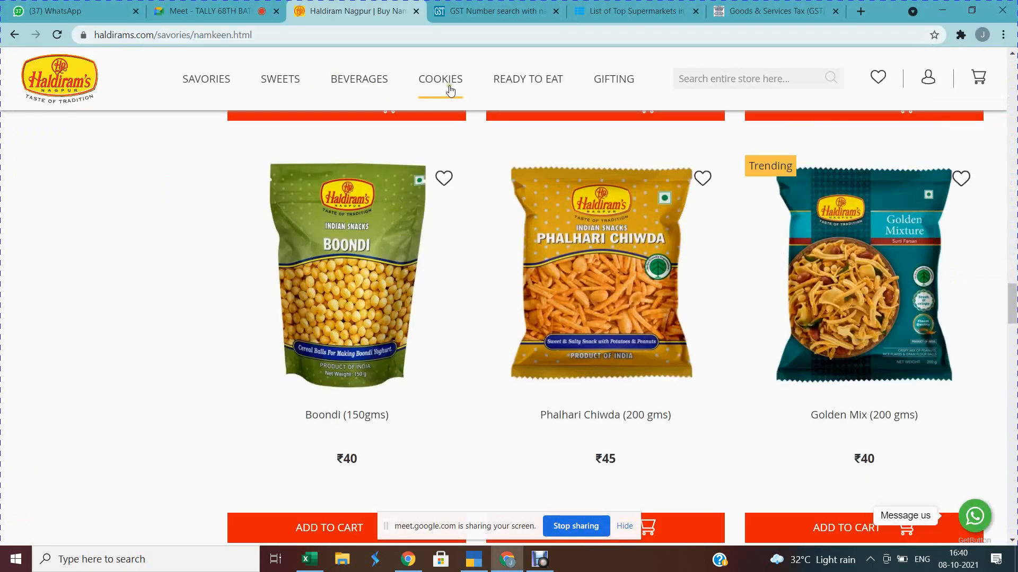
{"action": "mouse_move", "coordinate": [590, 83]}
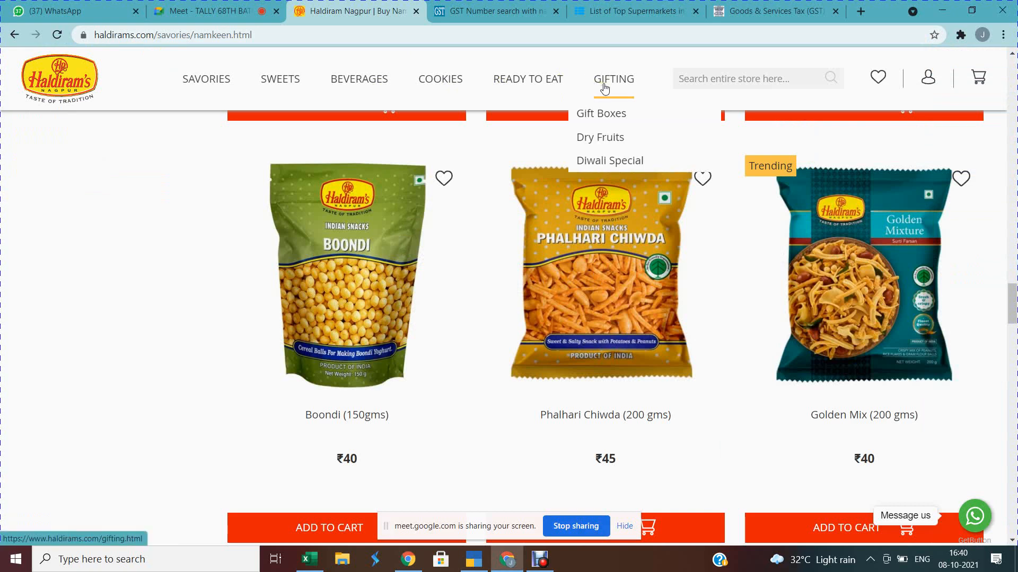
{"action": "key", "text": "alt+Tab"}
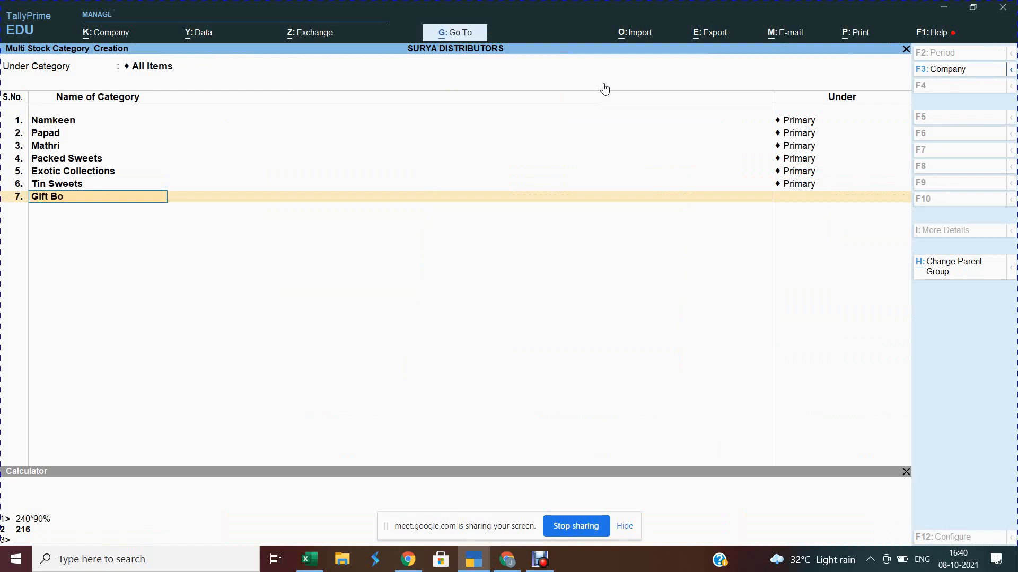
{"action": "type", "text": "x"}
{"action": "key", "text": "Return"}
{"action": "key", "text": "Return"}
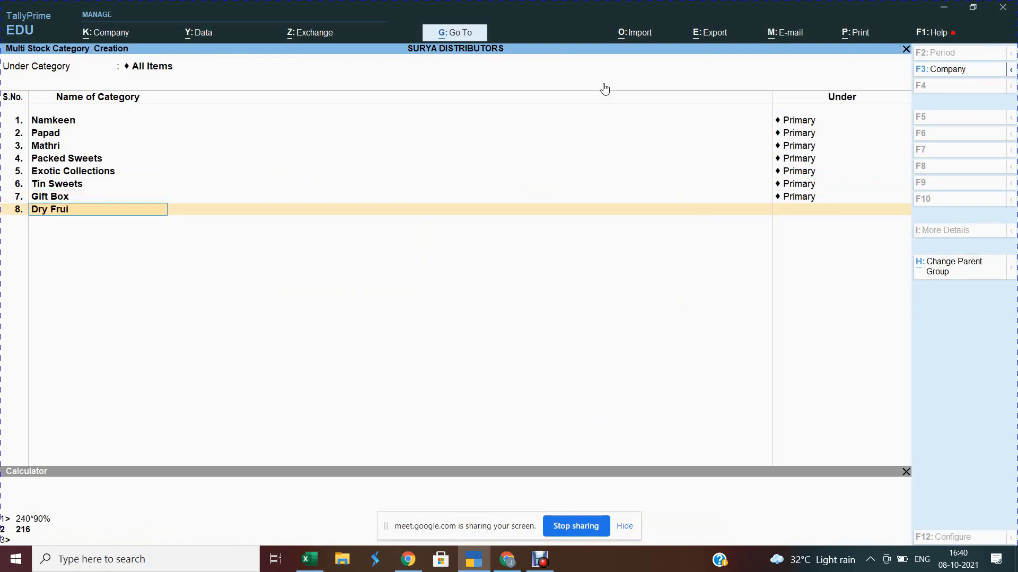
{"action": "key", "text": "Return"}
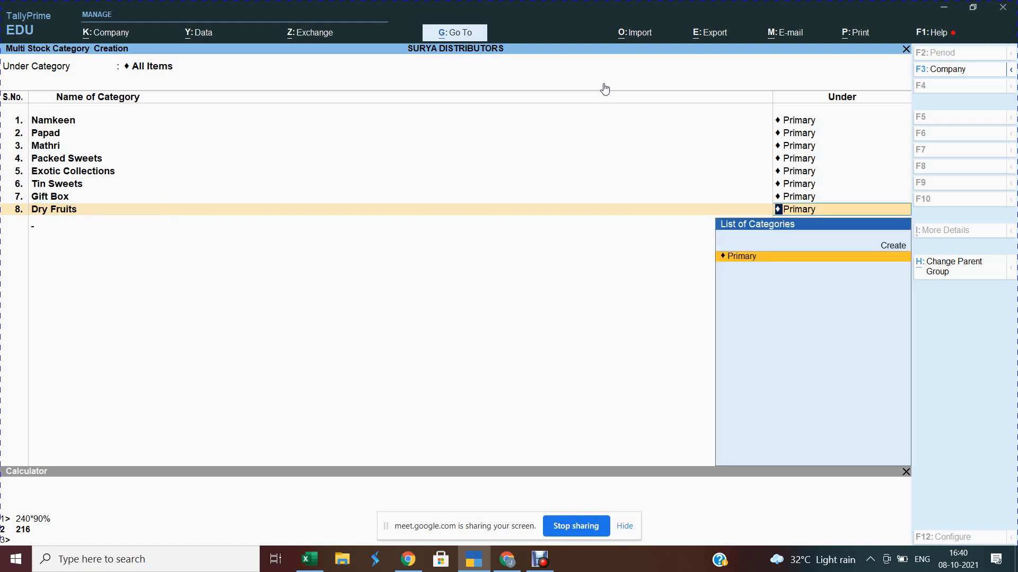
{"action": "key", "text": "Return"}
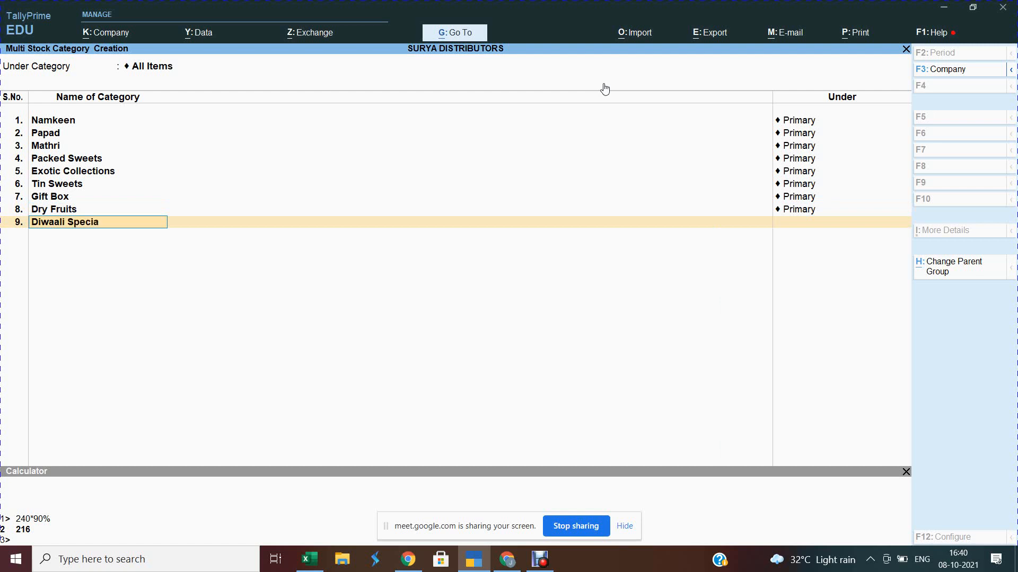
{"action": "key", "text": "Return"}
{"action": "key", "text": "Return"}
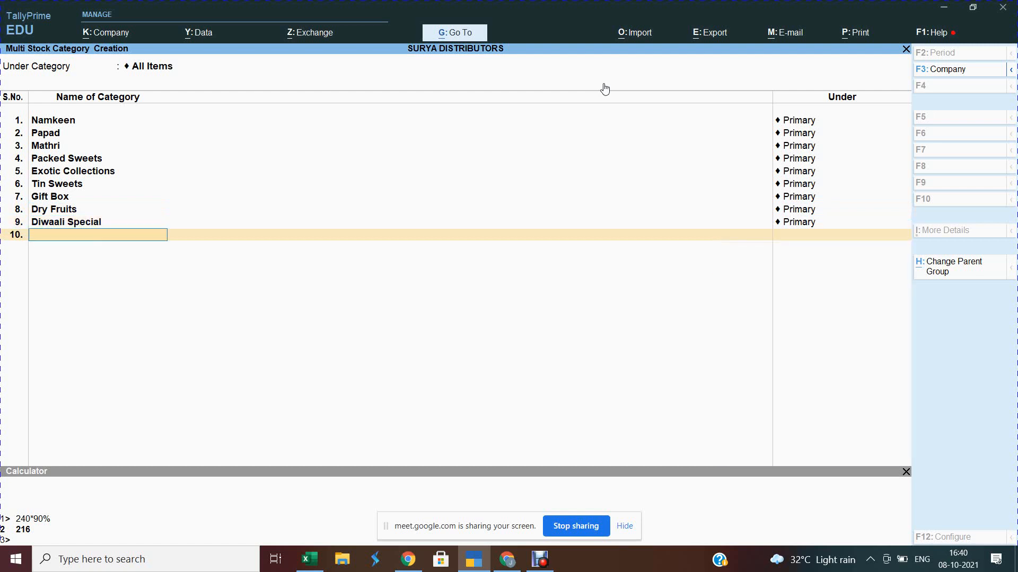
{"action": "key", "text": "Return"}
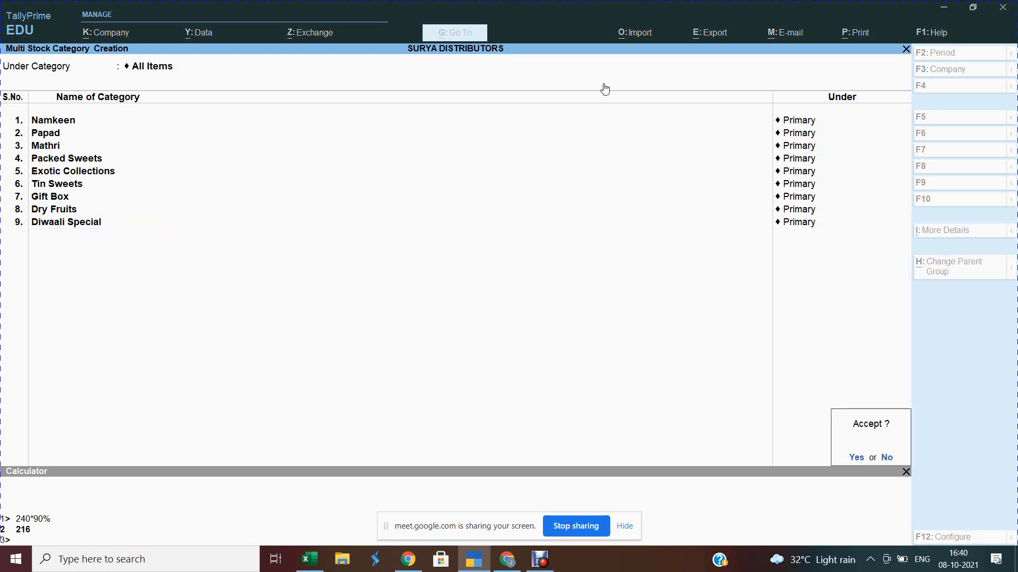
{"action": "key", "text": "Return"}
Step: Save the nine categories and return to the Gateway, quitting a stray Stock Category form
{"action": "key", "text": "Escape"}
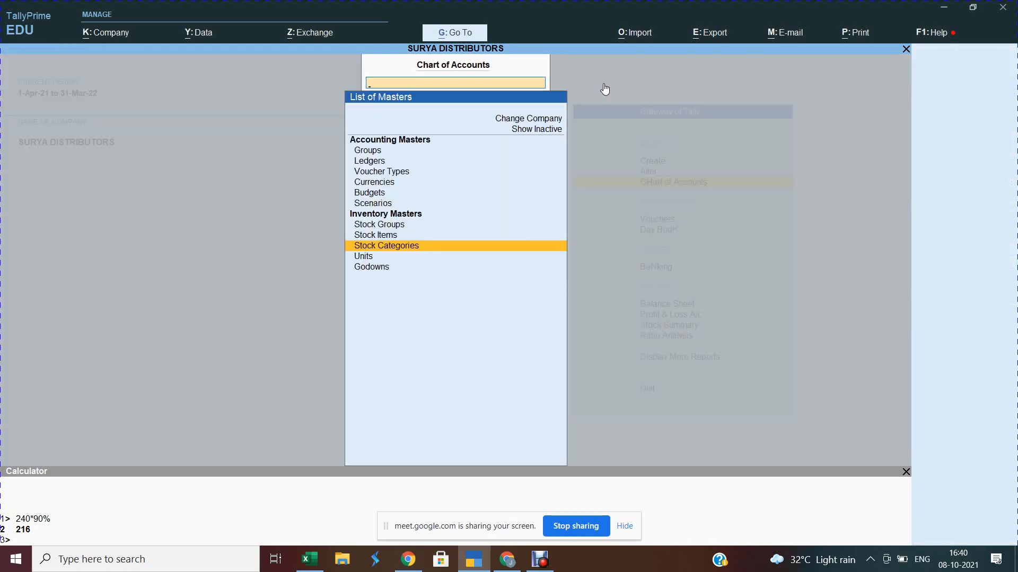
{"action": "key", "text": "Escape"}
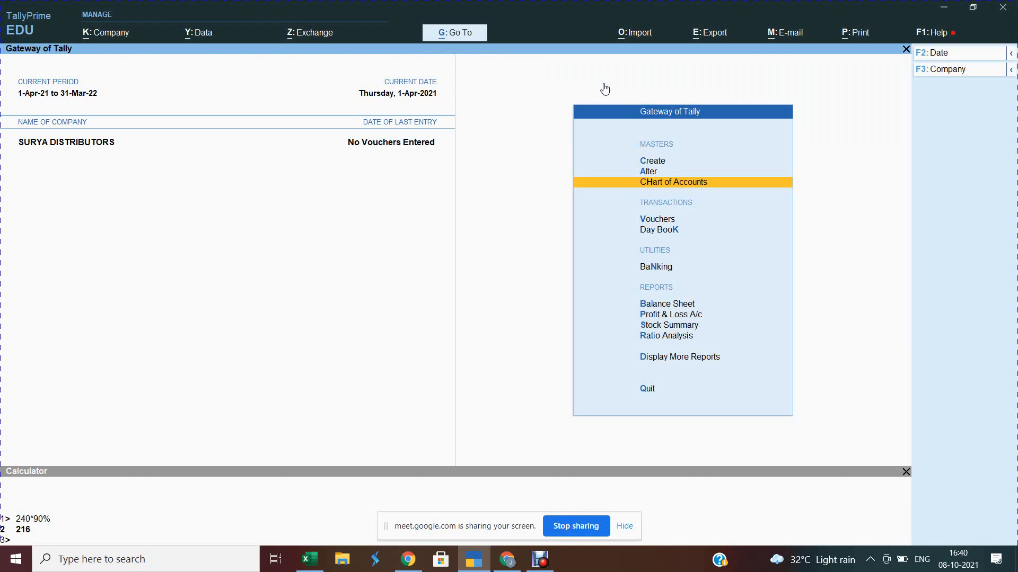
{"action": "key", "text": "Up"}
{"action": "key", "text": "Up"}
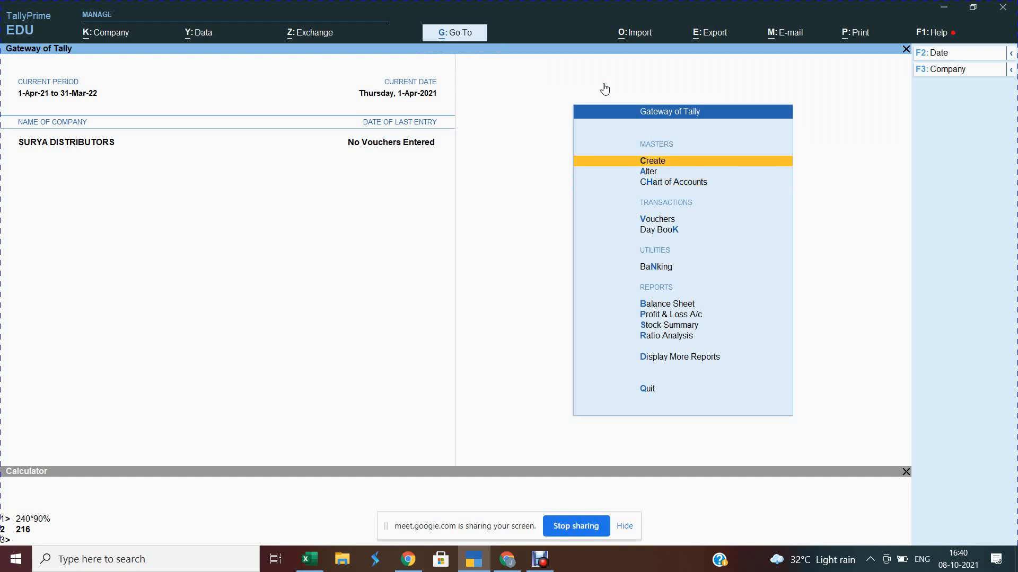
{"action": "key", "text": "Return"}
{"action": "key", "text": "Down"}
{"action": "key", "text": "Down"}
{"action": "key", "text": "Down"}
{"action": "key", "text": "Down"}
{"action": "key", "text": "Down"}
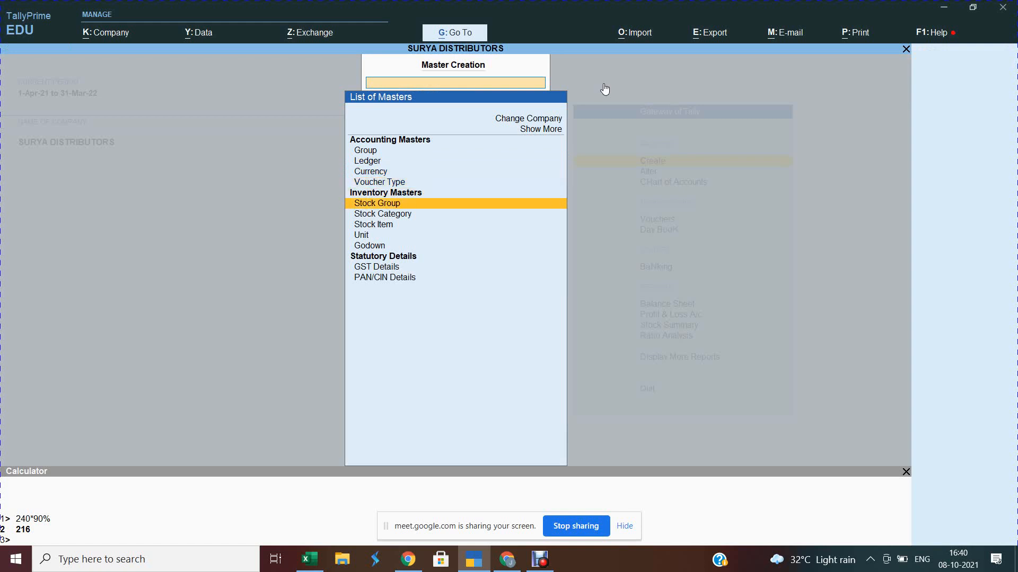
{"action": "key", "text": "Return"}
{"action": "key", "text": "Escape"}
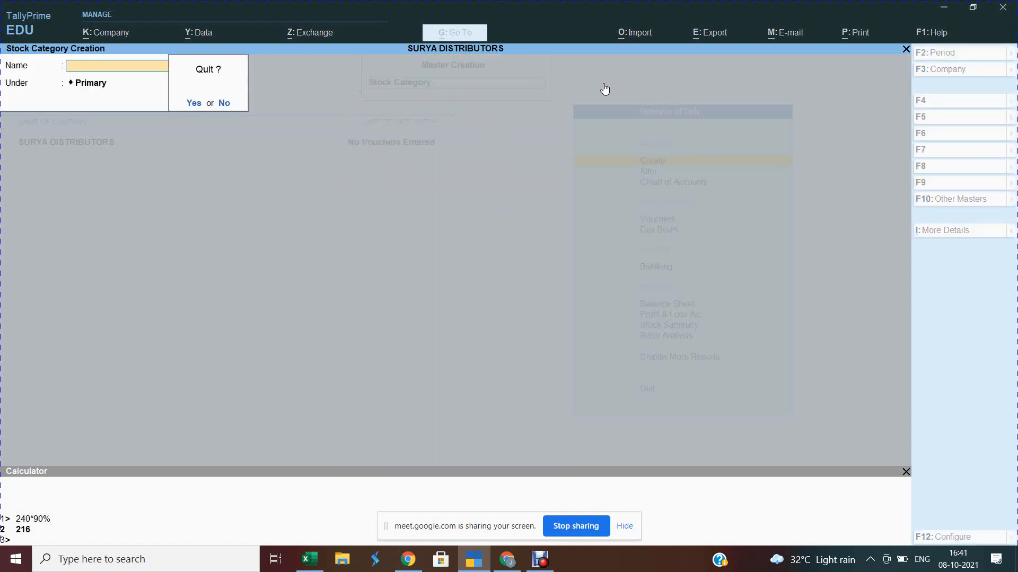
{"action": "key", "text": "y"}
Step: Open a new Stock Item creation form, begin the name with S, then switch to Haldiram's site
{"action": "key", "text": "Down"}
{"action": "key", "text": "Return"}
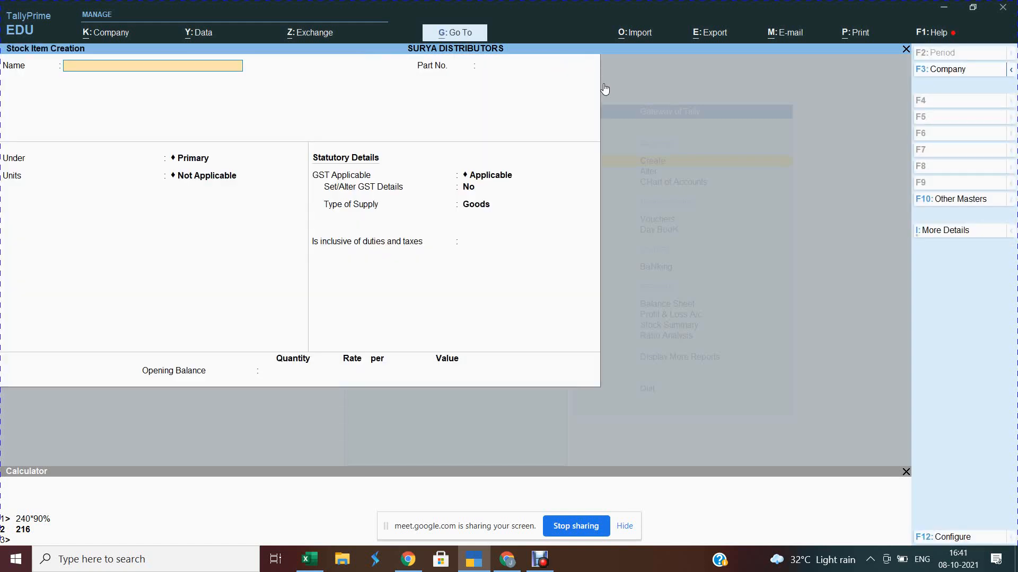
{"action": "type", "text": "S"}
{"action": "key", "text": "alt+Tab"}
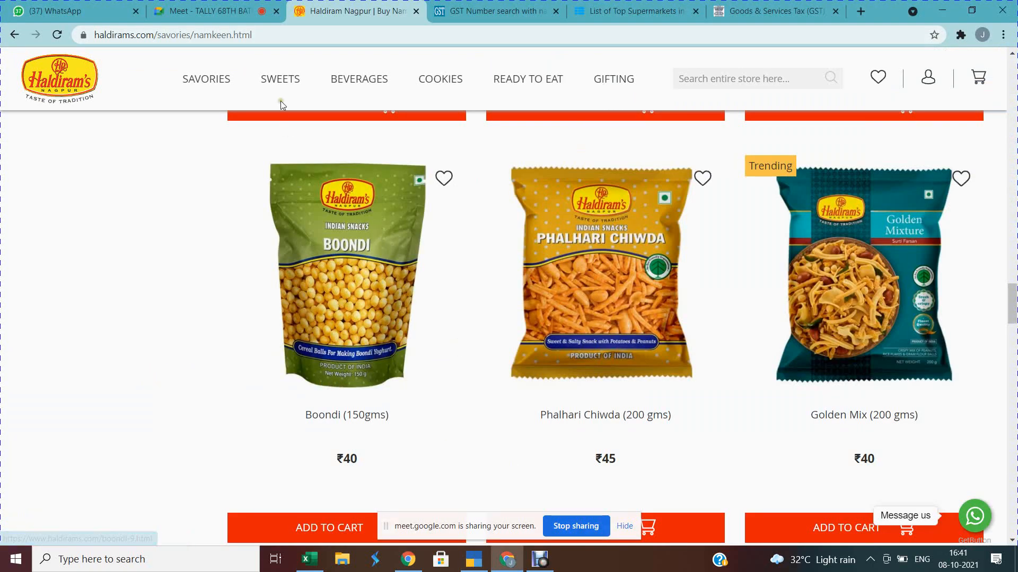
Step: Open Haldiram's Namkeen listing and scroll to Bhujia Sev ₹50, Bhel Puri ₹55 and Aloo Bhujia ₹40
{"action": "mouse_move", "coordinate": [280, 82]}
{"action": "mouse_move", "coordinate": [192, 65]}
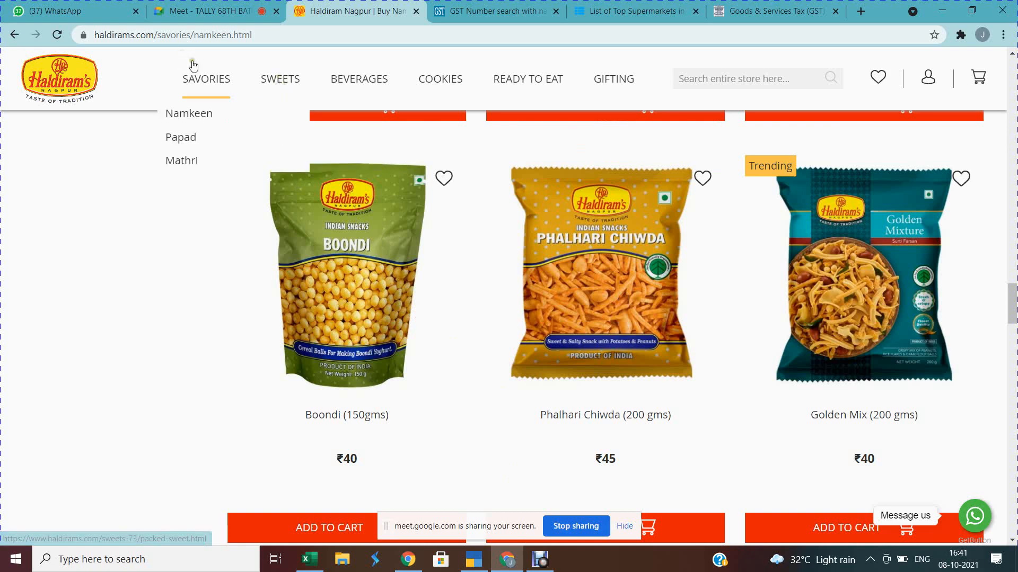
{"action": "left_click", "coordinate": [196, 122]}
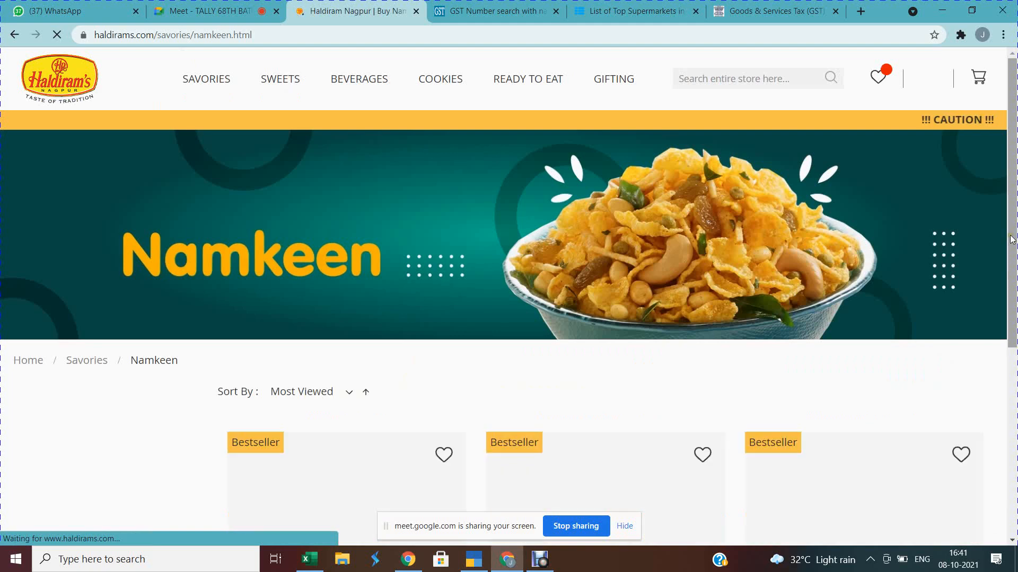
{"action": "scroll", "coordinate": [1014, 258], "scroll_direction": "down", "scroll_amount": 9}
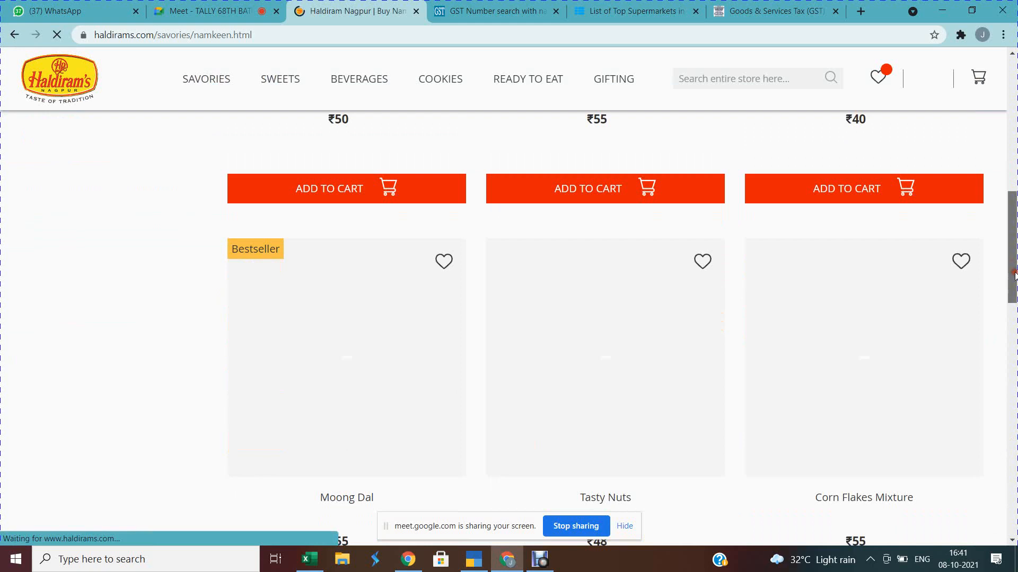
{"action": "scroll", "coordinate": [1012, 393], "scroll_direction": "down", "scroll_amount": 2}
{"action": "scroll", "coordinate": [1013, 396], "scroll_direction": "down", "scroll_amount": 6}
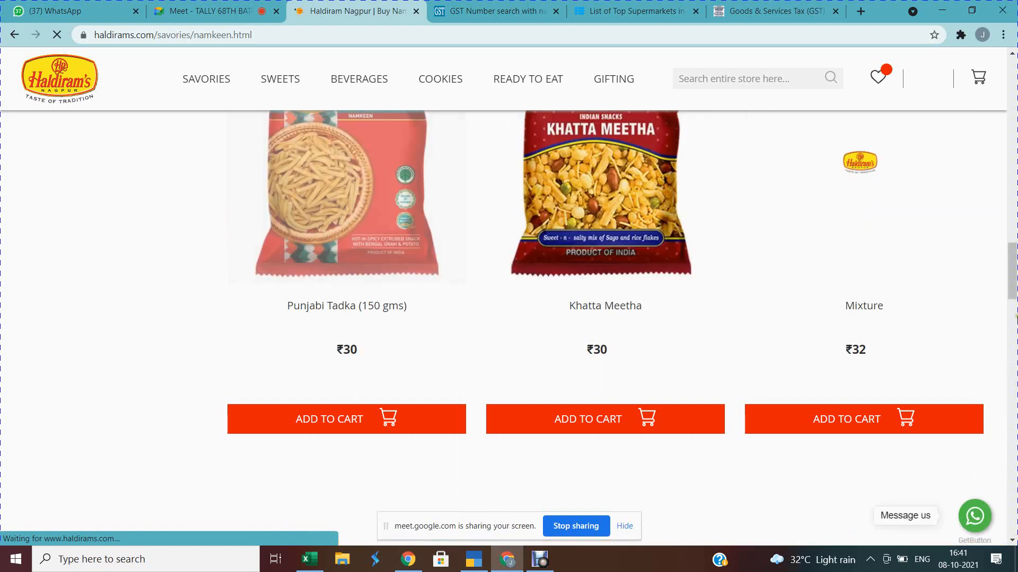
{"action": "left_click_drag", "start_coordinate": [1012, 274], "coordinate": [1016, 131]}
{"action": "left_click_drag", "start_coordinate": [1016, 84], "coordinate": [1015, 135]}
{"action": "scroll", "coordinate": [934, 191], "scroll_direction": "up", "scroll_amount": 7}
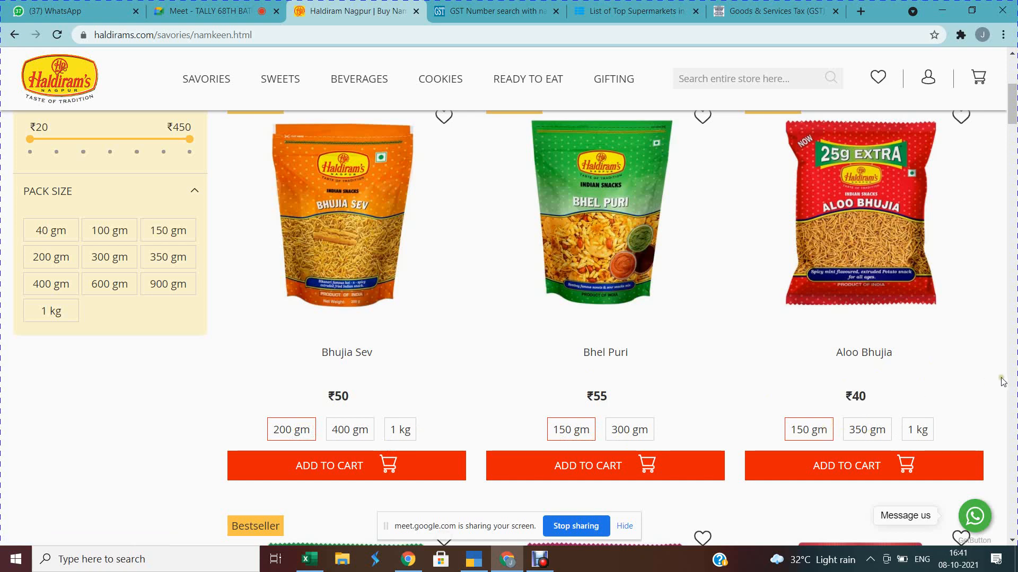
Step: Copy the soya sticks, Navratan mix and chana Nuts rows (A3:E5) into rows 39–41
{"action": "mouse_move", "coordinate": [307, 555]}
{"action": "left_click", "coordinate": [309, 527]}
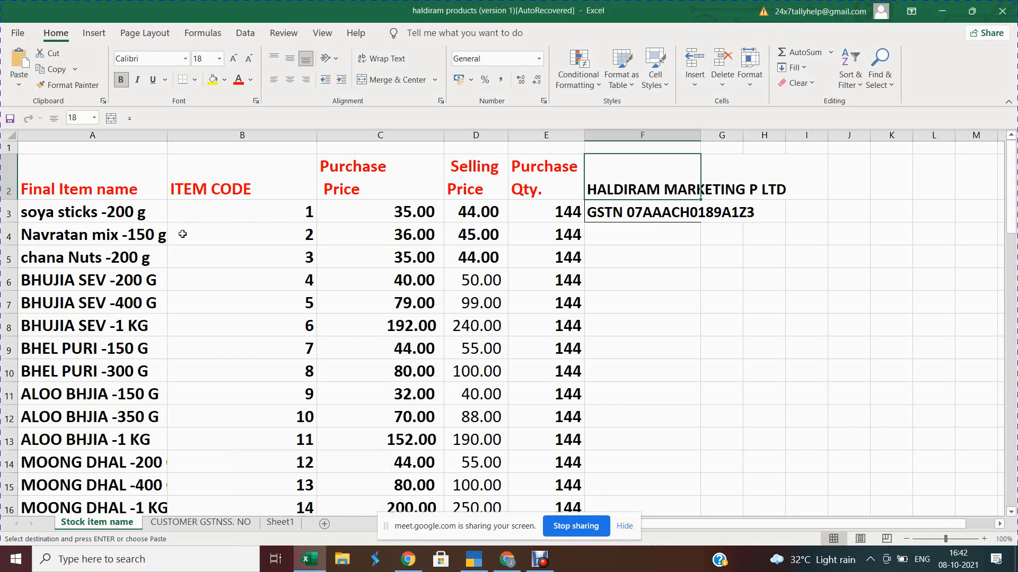
{"action": "left_click", "coordinate": [118, 280]}
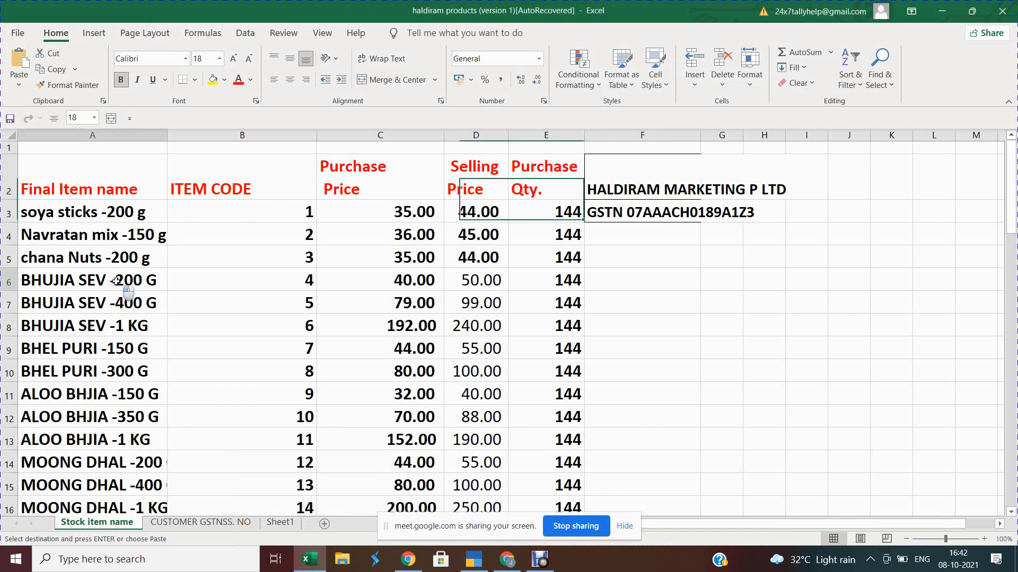
{"action": "left_click", "coordinate": [84, 211]}
{"action": "key", "text": "shift+Down"}
{"action": "key", "text": "shift+Down"}
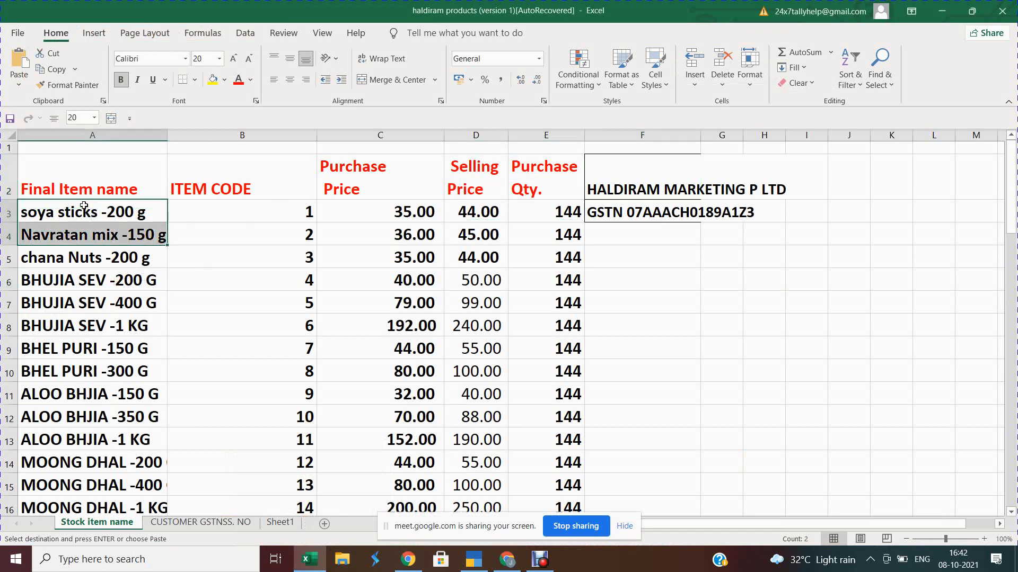
{"action": "key", "text": "shift+Right"}
{"action": "key", "text": "shift+Right"}
{"action": "key", "text": "shift+Right"}
{"action": "key", "text": "shift+Right"}
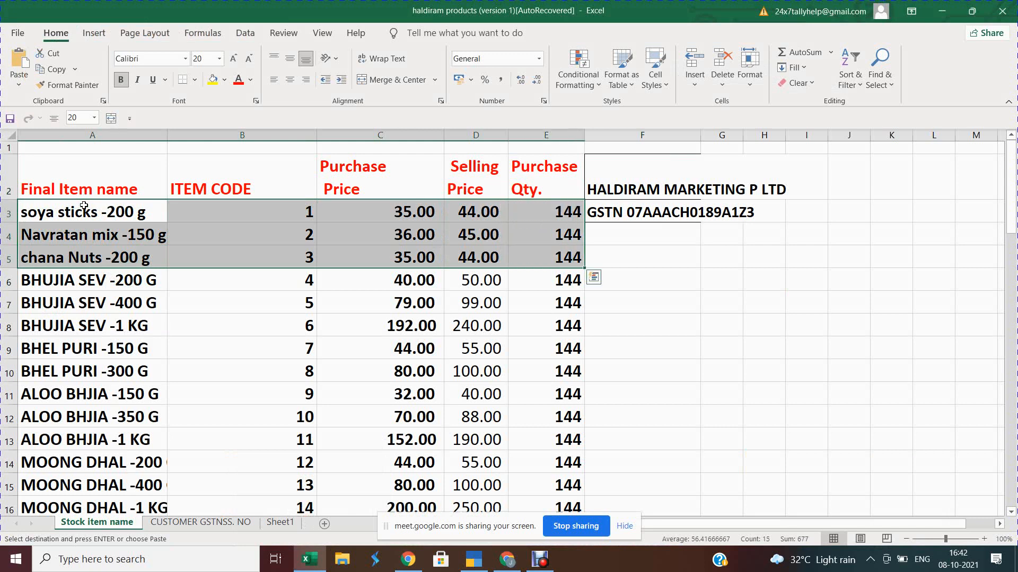
{"action": "key", "text": "ctrl+c"}
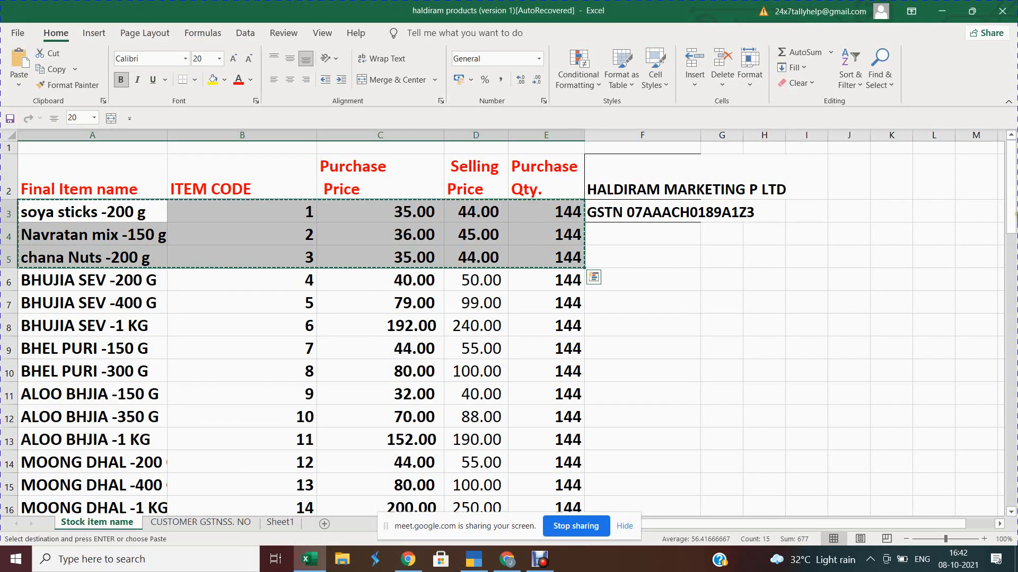
{"action": "left_click", "coordinate": [1013, 281]}
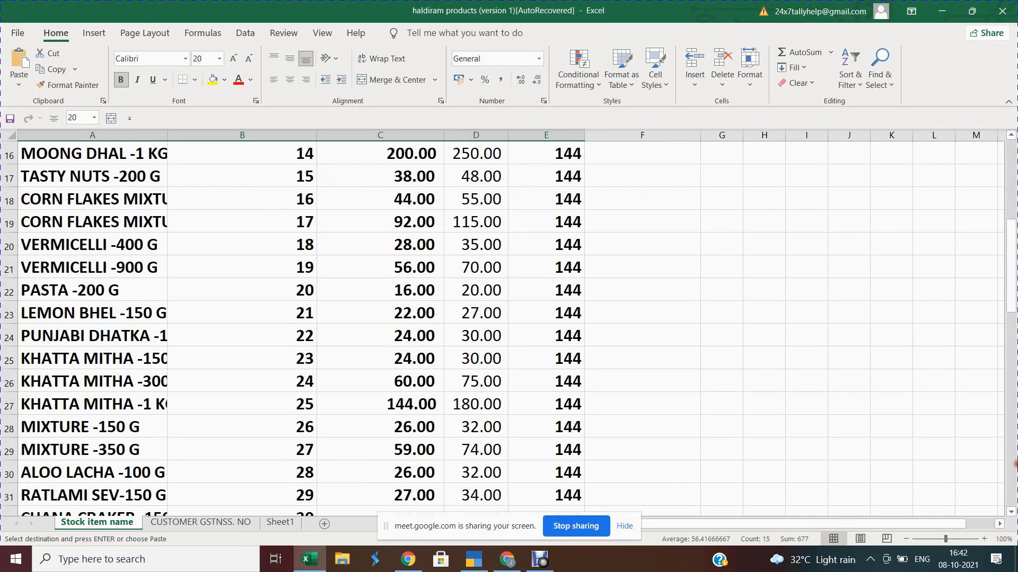
{"action": "left_click", "coordinate": [306, 485]}
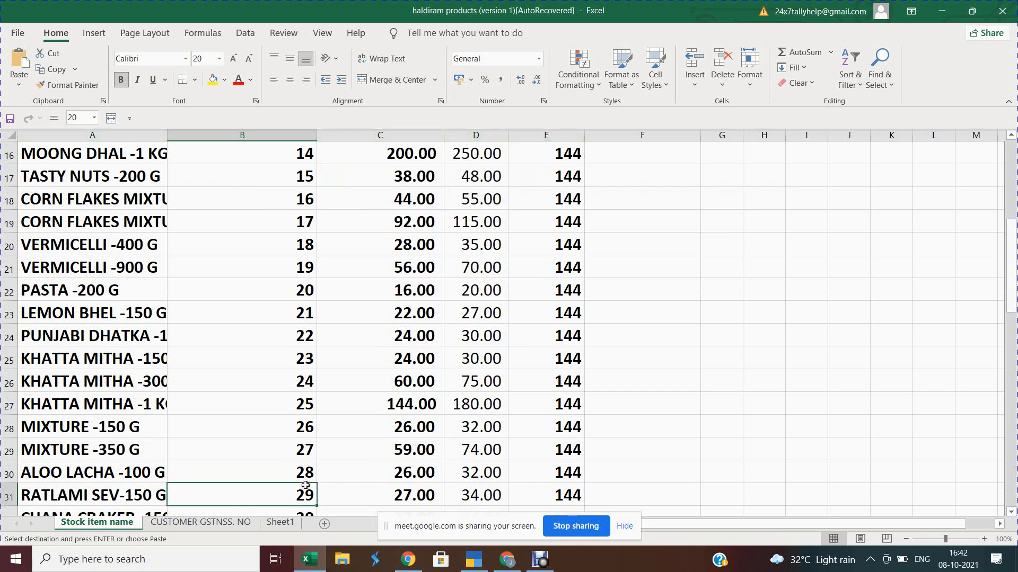
{"action": "key", "text": "Down"}
{"action": "key", "text": "Down"}
{"action": "key", "text": "Down"}
{"action": "key", "text": "Down"}
{"action": "key", "text": "Down"}
{"action": "key", "text": "Down"}
{"action": "key", "text": "Down"}
{"action": "key", "text": "Down"}
{"action": "key", "text": "Down"}
{"action": "key", "text": "Down"}
{"action": "key", "text": "Down"}
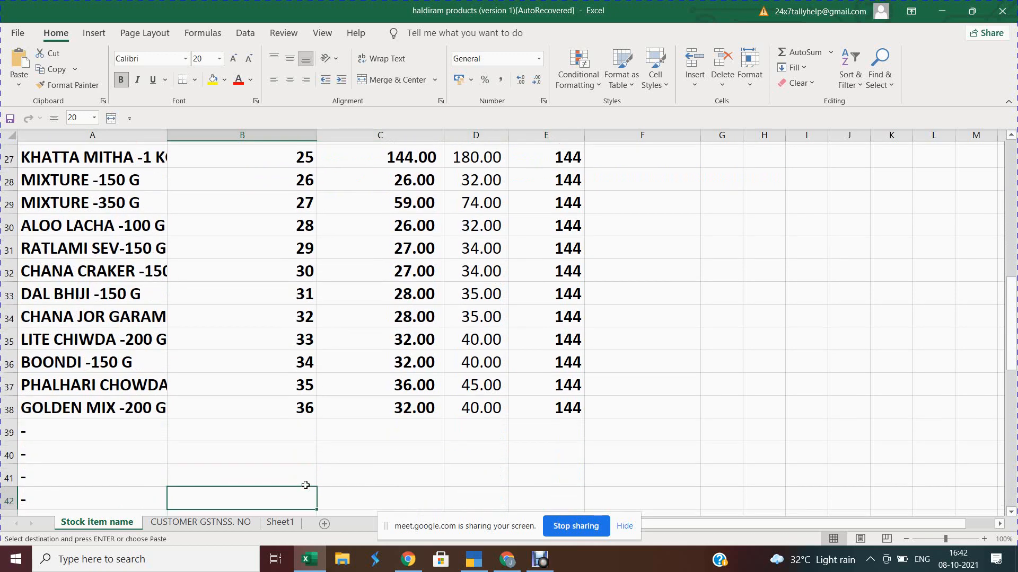
{"action": "left_click", "coordinate": [81, 434]}
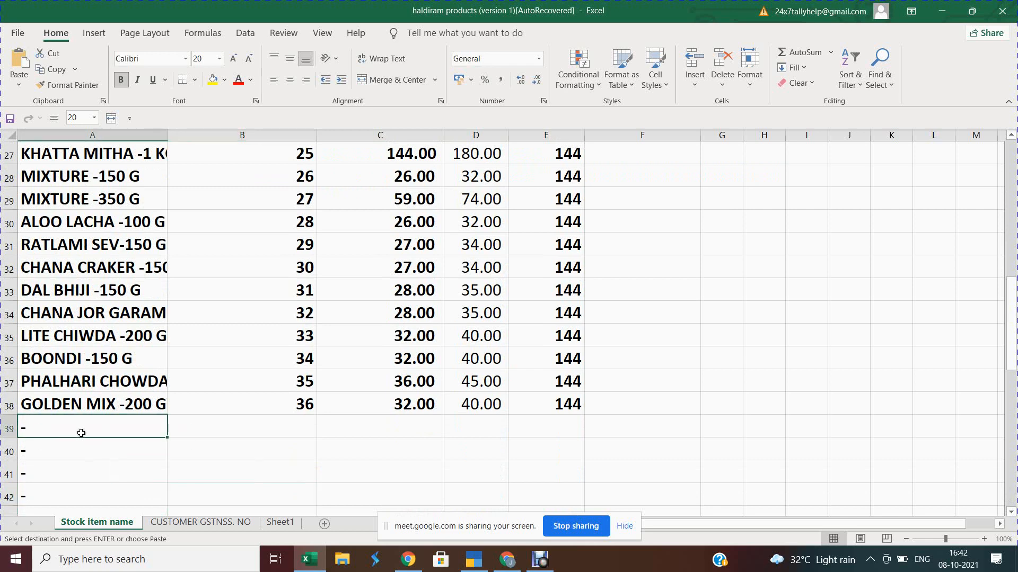
{"action": "key", "text": "Return"}
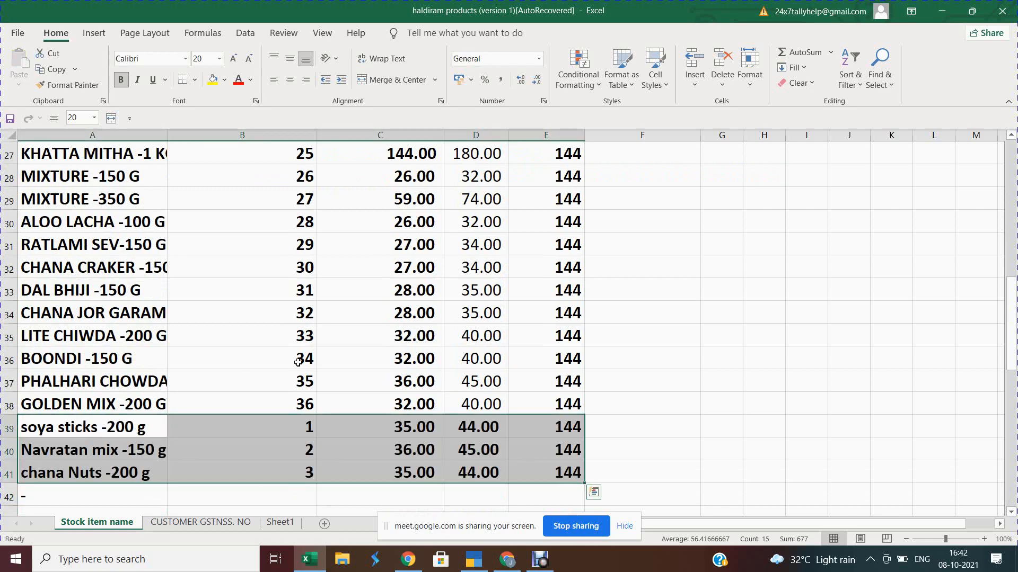
{"action": "left_click", "coordinate": [26, 489]}
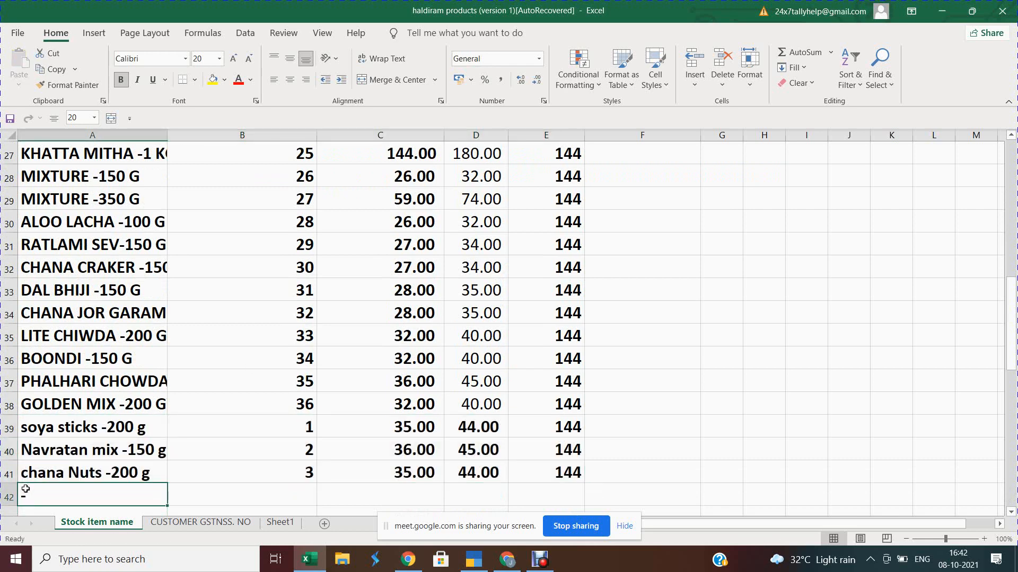
{"action": "key", "text": "ctrl+Up"}
{"action": "key", "text": "ctrl+Up"}
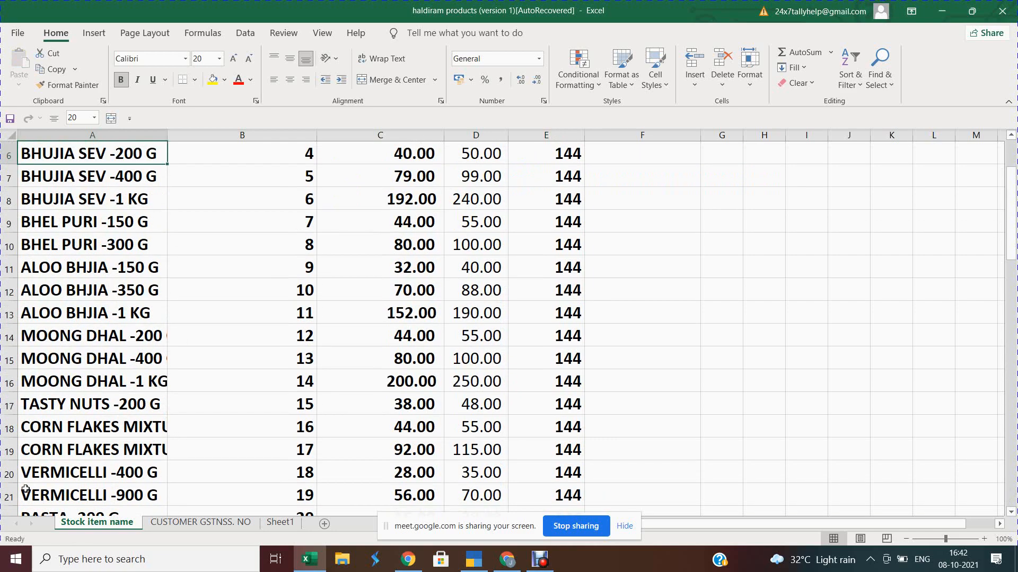
{"action": "key", "text": "ctrl+Up"}
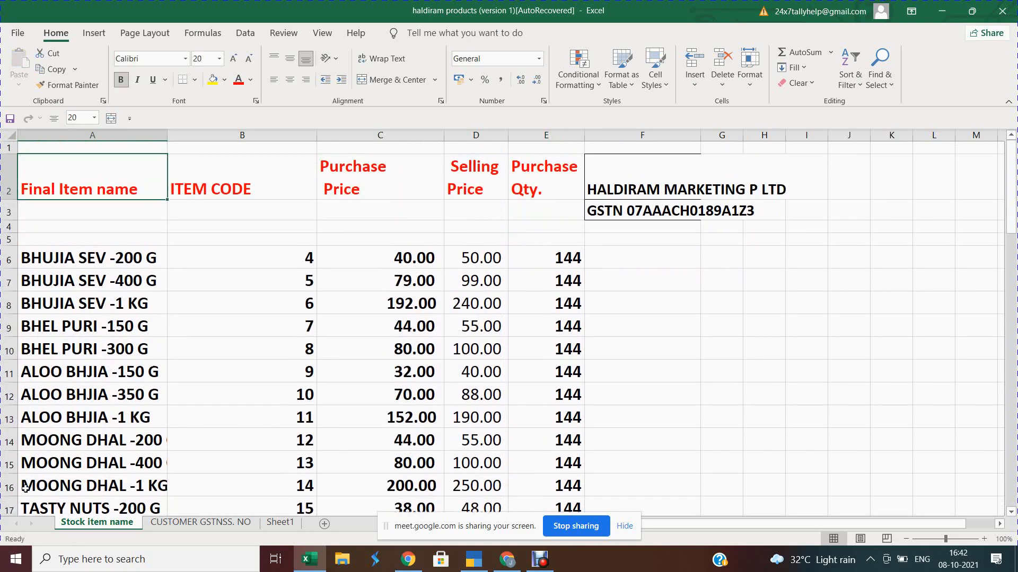
{"action": "key", "text": "Down"}
{"action": "key", "text": "shift+Down"}
{"action": "key", "text": "shift+Down"}
{"action": "key", "text": "shift+space"}
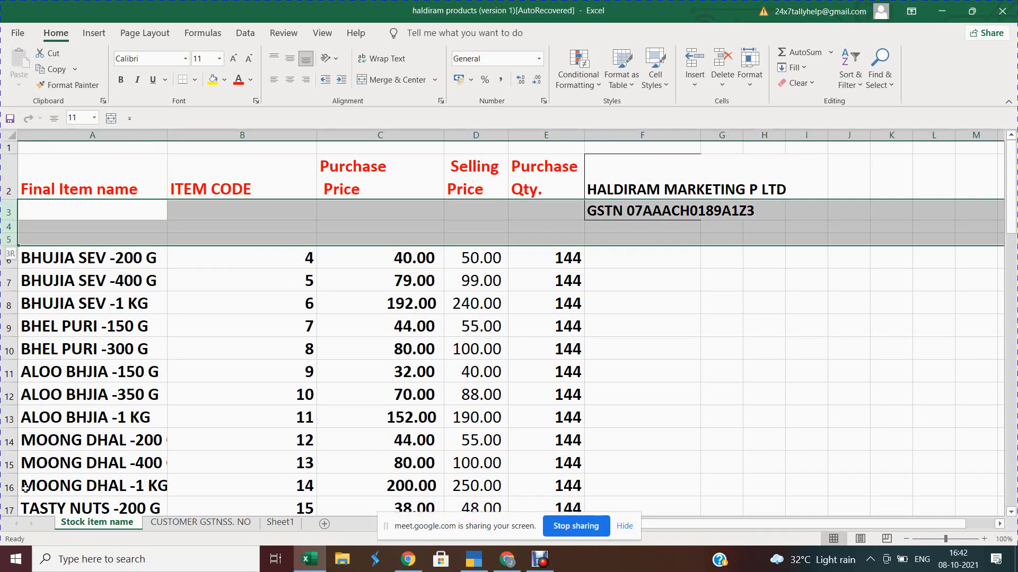
{"action": "key", "text": "ctrl+minus"}
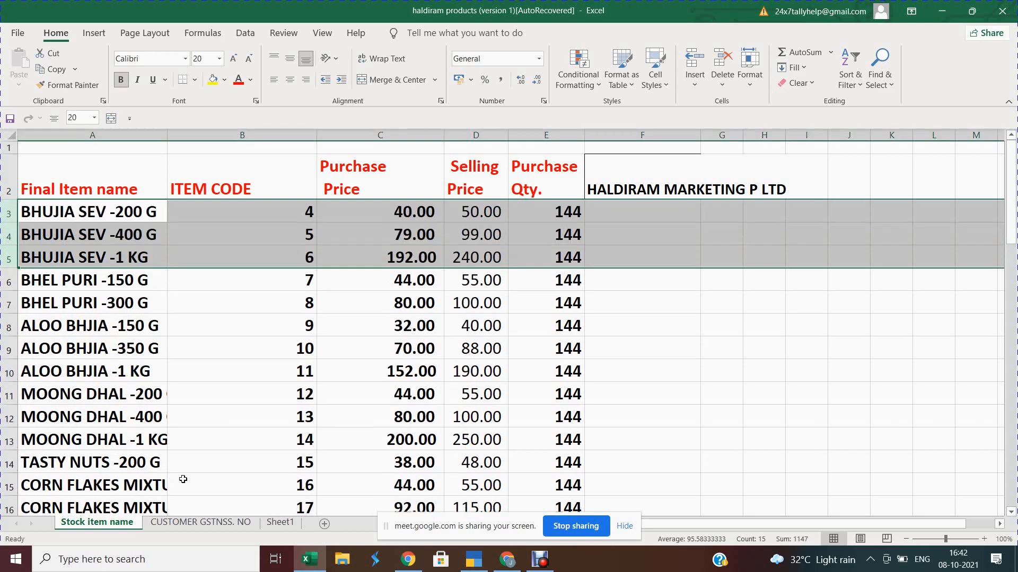
{"action": "left_click", "coordinate": [281, 213]}
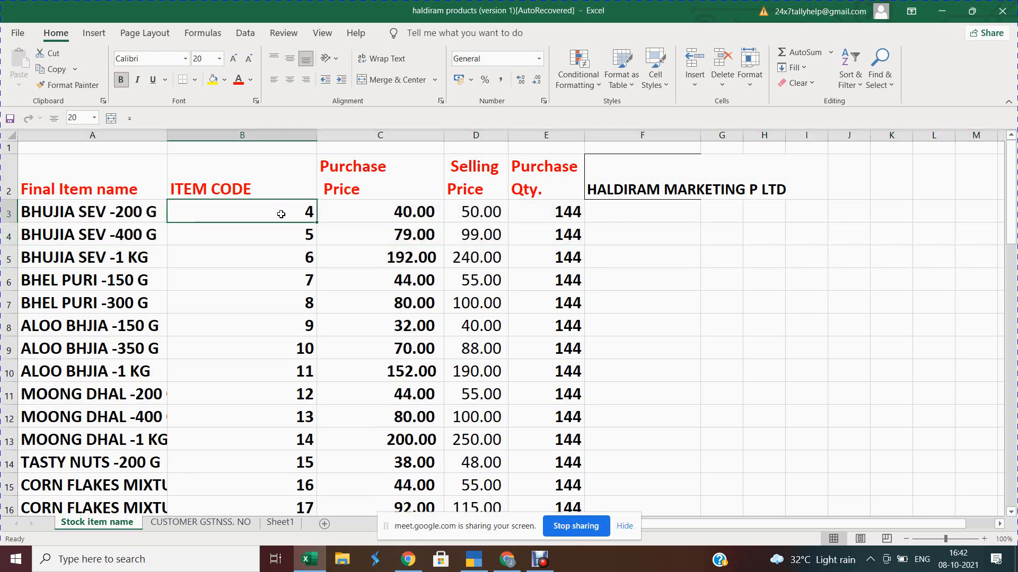
{"action": "type", "text": "1"}
{"action": "key", "text": "Return"}
{"action": "type", "text": "="}
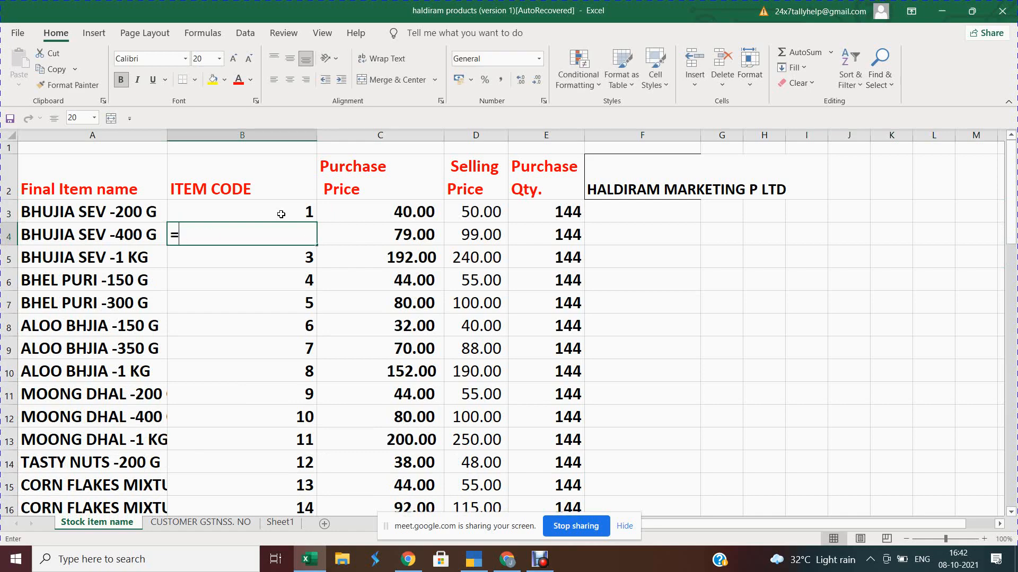
{"action": "left_click", "coordinate": [281, 214]}
{"action": "type", "text": "+1"}
{"action": "key", "text": "Return"}
{"action": "key", "text": "Up"}
{"action": "key", "text": "ctrl+c"}
{"action": "key", "text": "ctrl+Down"}
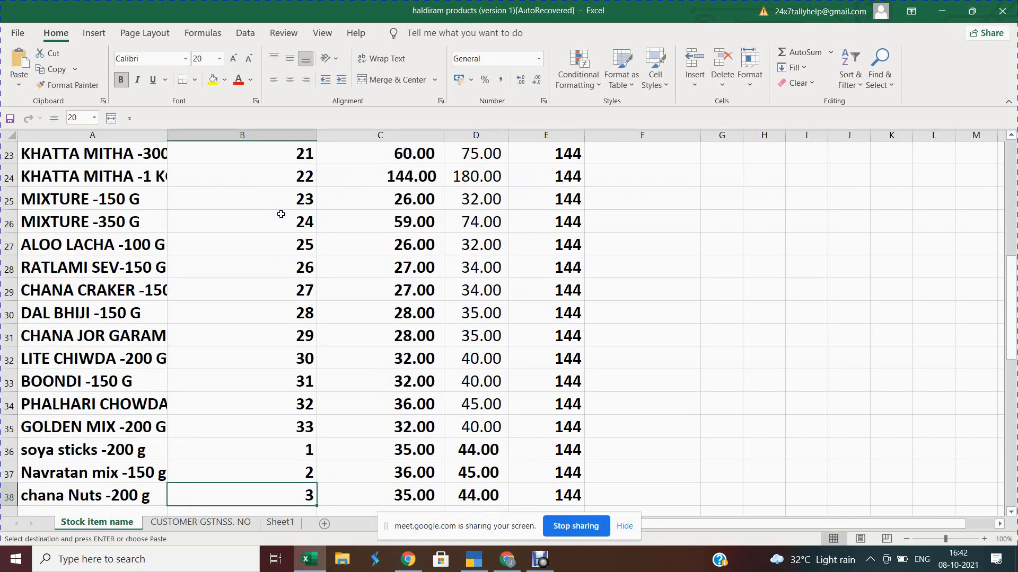
{"action": "key", "text": "ctrl+shift+Up"}
{"action": "key", "text": "shift+Down"}
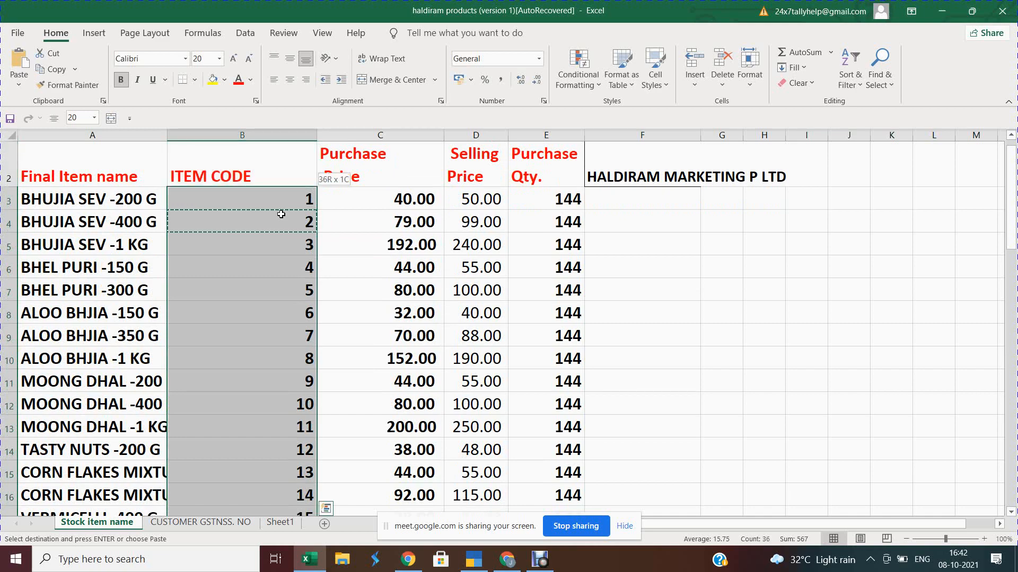
{"action": "key", "text": "Return"}
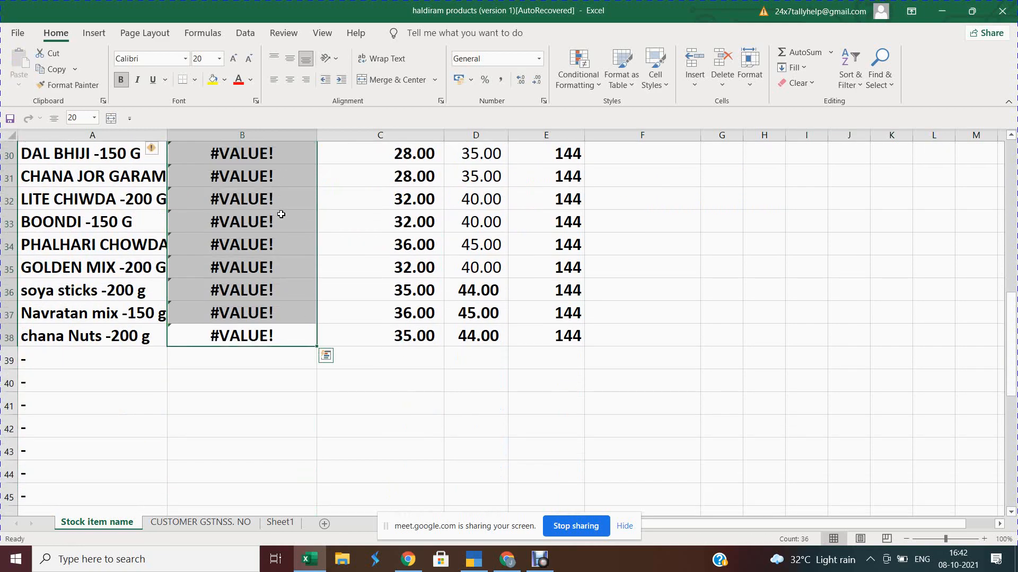
{"action": "key", "text": "ctrl+z"}
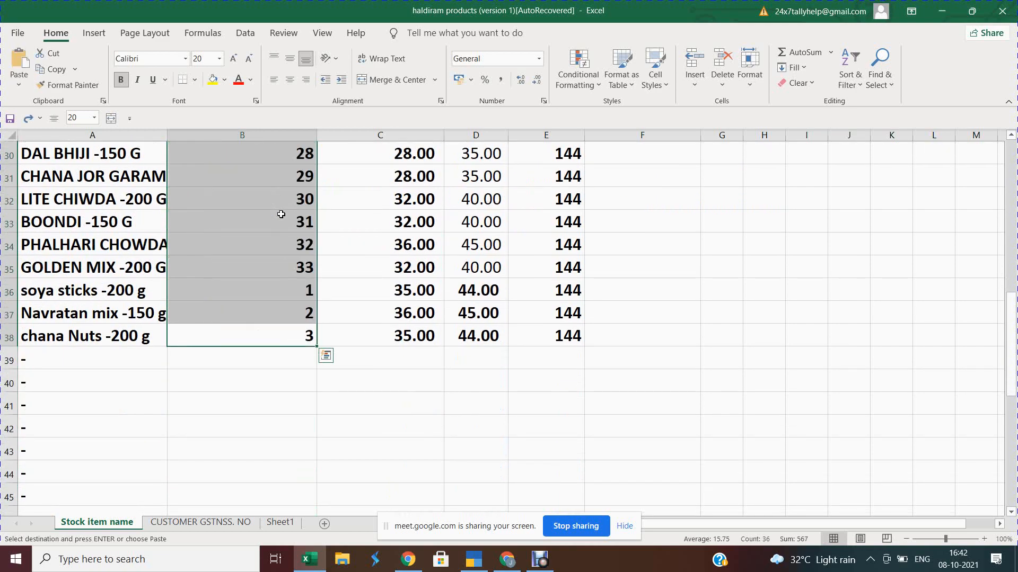
{"action": "key", "text": "Down"}
{"action": "key", "text": "Up"}
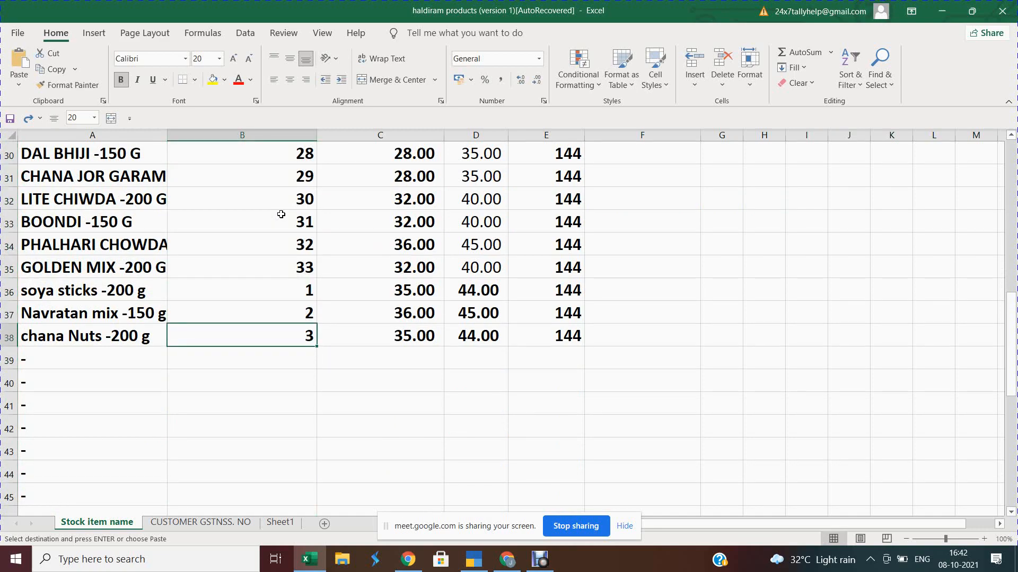
{"action": "key", "text": "ctrl+shift+Up"}
{"action": "key", "text": "shift+Down"}
{"action": "key", "text": "shift+Down"}
{"action": "key", "text": "shift+Down"}
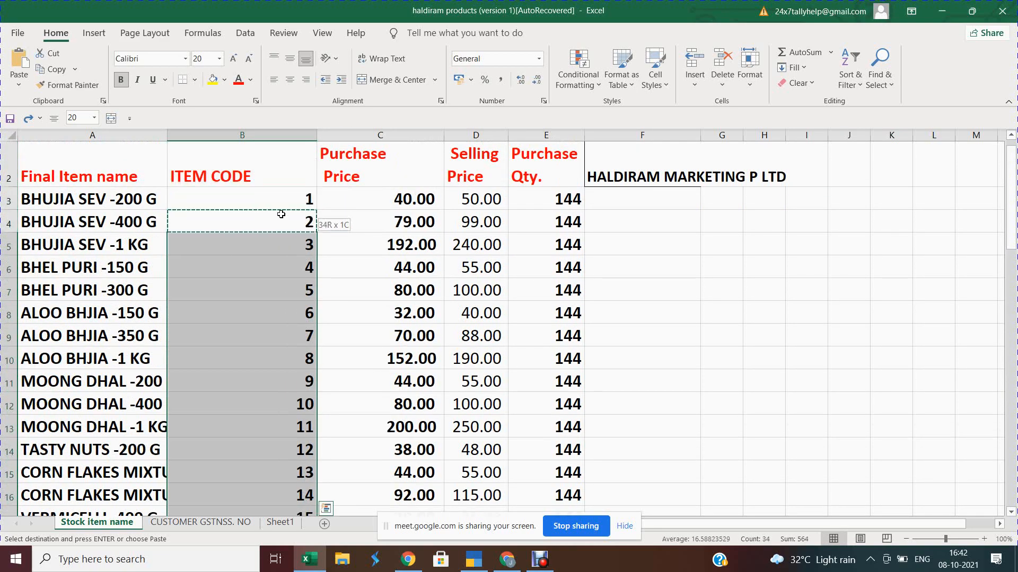
{"action": "key", "text": "shift+Up"}
{"action": "key", "text": "Return"}
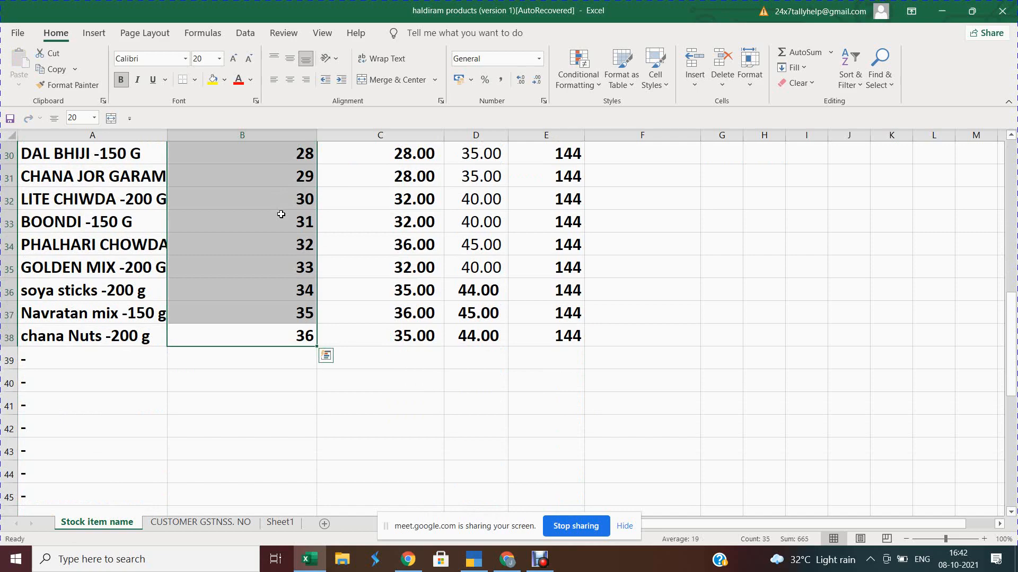
{"action": "key", "text": "ctrl+c"}
{"action": "key", "text": "alt+e"}
{"action": "key", "text": "s"}
{"action": "key", "text": "v"}
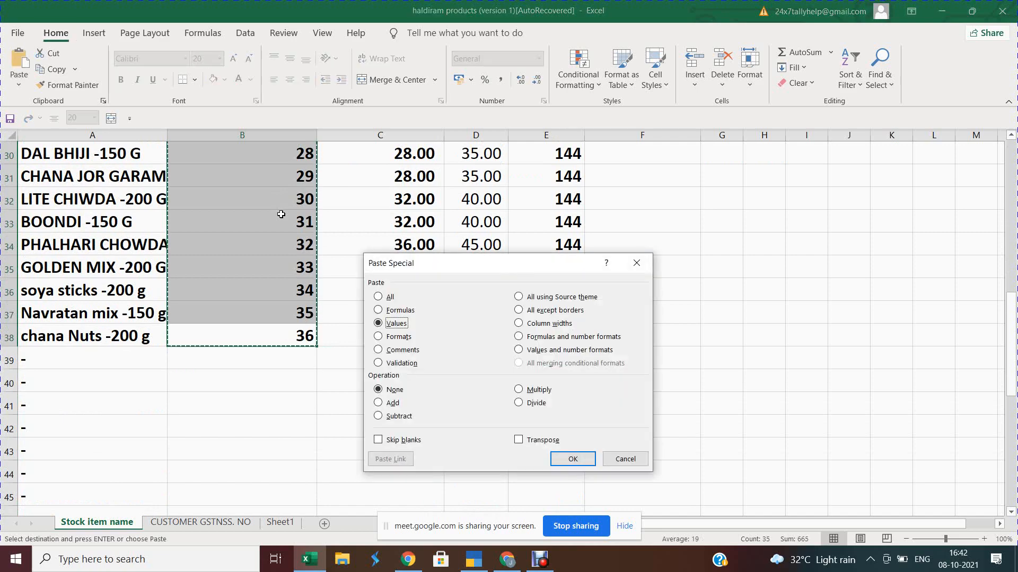
{"action": "key", "text": "Return"}
{"action": "key", "text": "Up"}
{"action": "key", "text": "Up"}
{"action": "key", "text": "Up"}
{"action": "key", "text": "Up"}
{"action": "key", "text": "Up"}
{"action": "key", "text": "Up"}
{"action": "key", "text": "Up"}
{"action": "key", "text": "Up"}
{"action": "key", "text": "Up"}
{"action": "key", "text": "Up"}
{"action": "key", "text": "Up"}
{"action": "key", "text": "Up"}
{"action": "key", "text": "Up"}
{"action": "key", "text": "Up"}
{"action": "key", "text": "Up"}
{"action": "key", "text": "Up"}
{"action": "key", "text": "Up"}
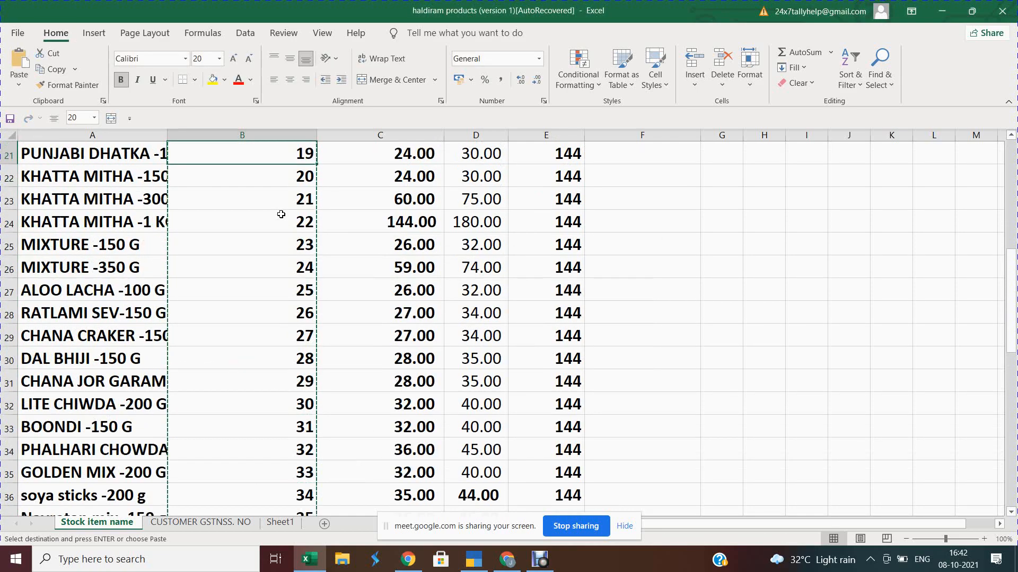
{"action": "key", "text": "Up"}
{"action": "key", "text": "Up"}
{"action": "key", "text": "Up"}
{"action": "key", "text": "Up"}
{"action": "key", "text": "Up"}
{"action": "key", "text": "Up"}
{"action": "key", "text": "Up"}
{"action": "key", "text": "Up"}
{"action": "key", "text": "Up"}
{"action": "key", "text": "Up"}
{"action": "key", "text": "Up"}
{"action": "key", "text": "Up"}
{"action": "key", "text": "Up"}
{"action": "key", "text": "Up"}
{"action": "key", "text": "Up"}
{"action": "key", "text": "Up"}
{"action": "key", "text": "Up"}
{"action": "key", "text": "Up"}
{"action": "key", "text": "Up"}
{"action": "key", "text": "Up"}
{"action": "key", "text": "Right"}
{"action": "key", "text": "Right"}
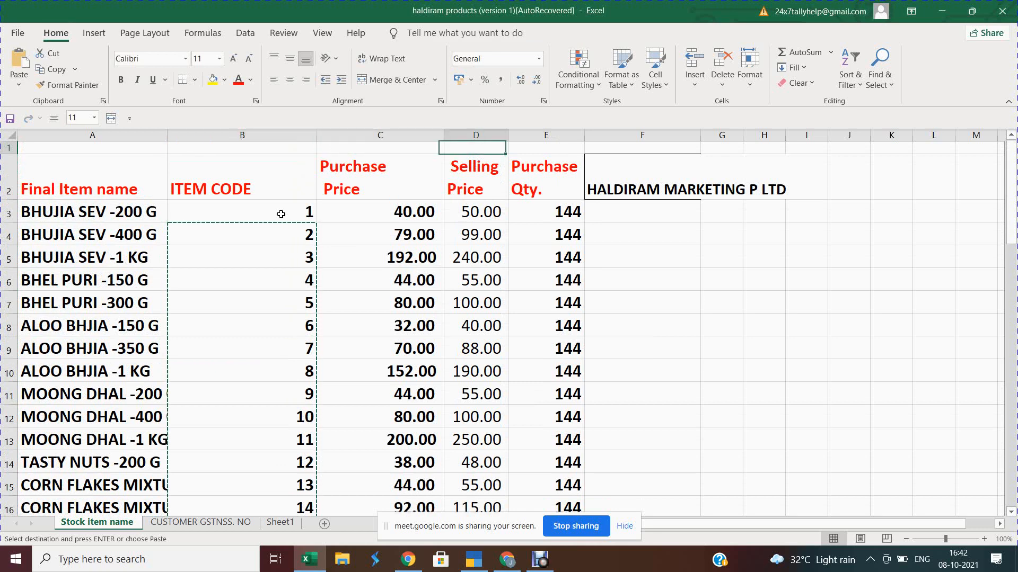
{"action": "key", "text": "Left"}
{"action": "key", "text": "Left"}
{"action": "key", "text": "Left"}
{"action": "key", "text": "Down"}
{"action": "key", "text": "Down"}
{"action": "key", "text": "Down"}
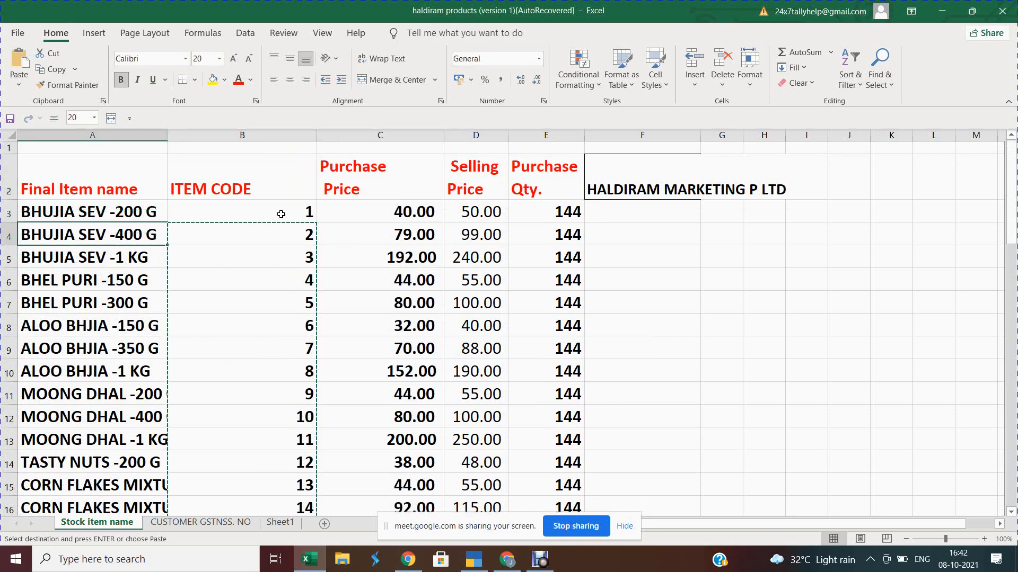
{"action": "key", "text": "Up"}
{"action": "key", "text": "Right"}
{"action": "key", "text": "Right"}
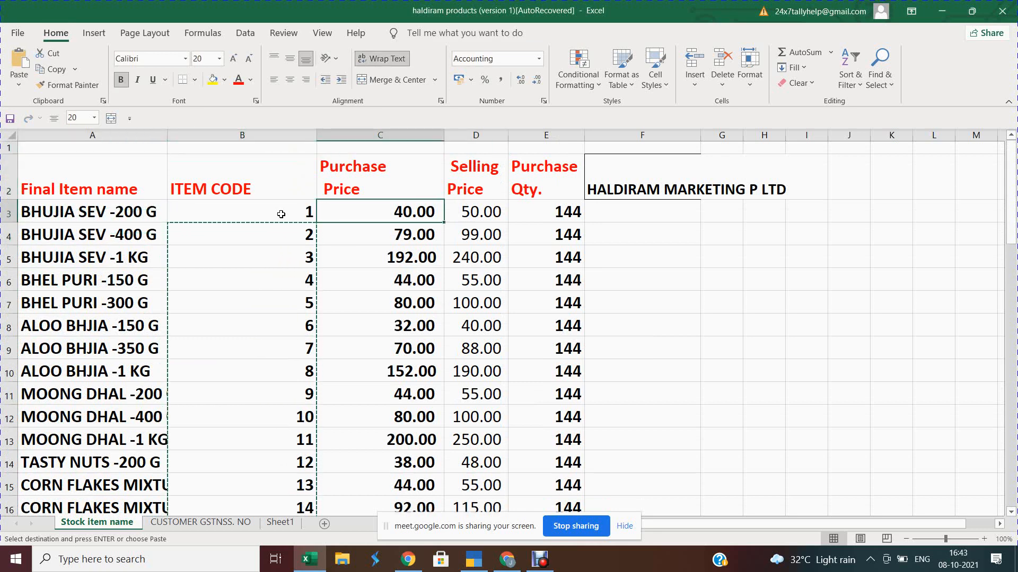
{"action": "key", "text": "Right"}
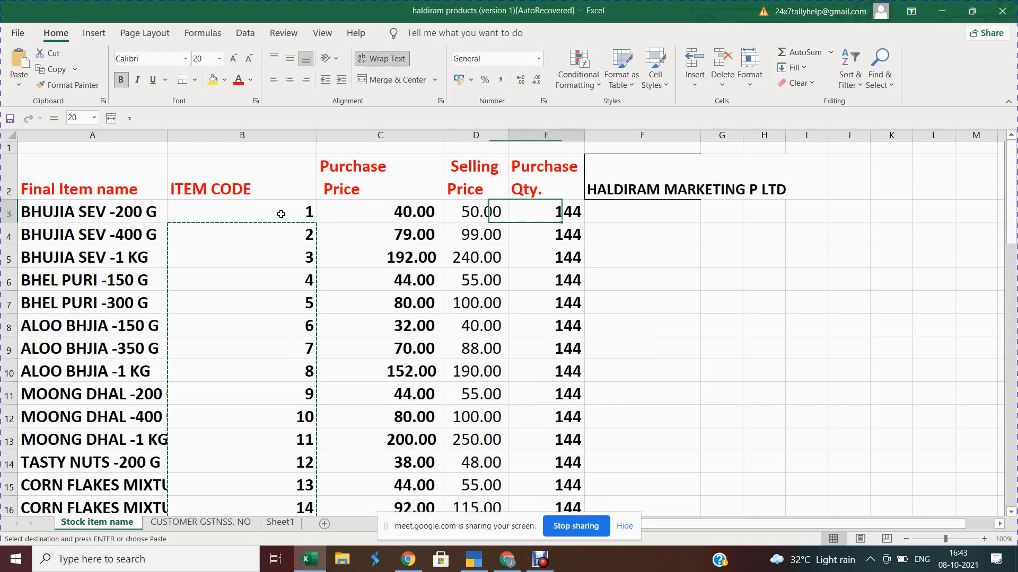
{"action": "key", "text": "Right"}
{"action": "key", "text": "Right"}
{"action": "key", "text": "Up"}
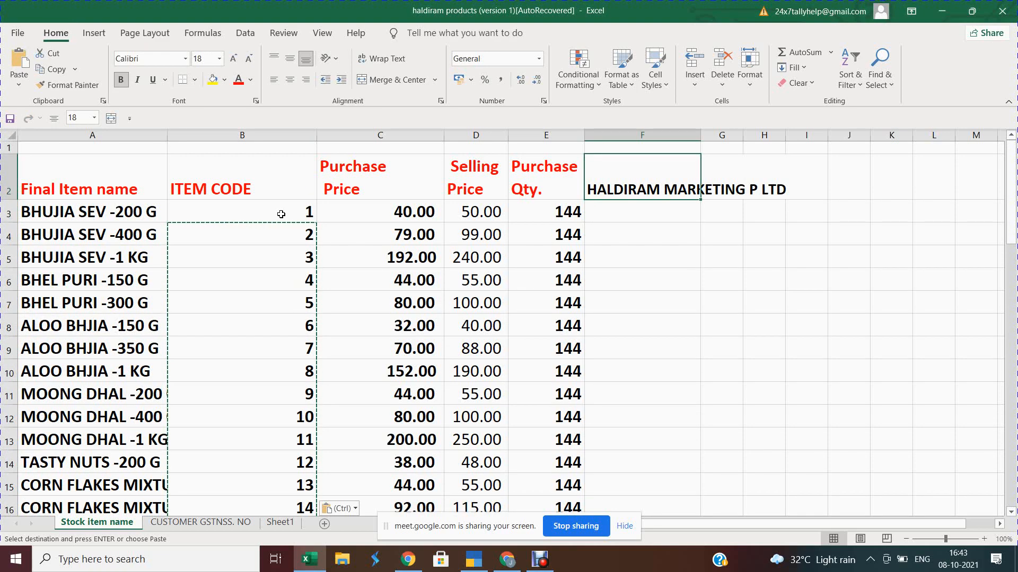
{"action": "key", "text": "F2"}
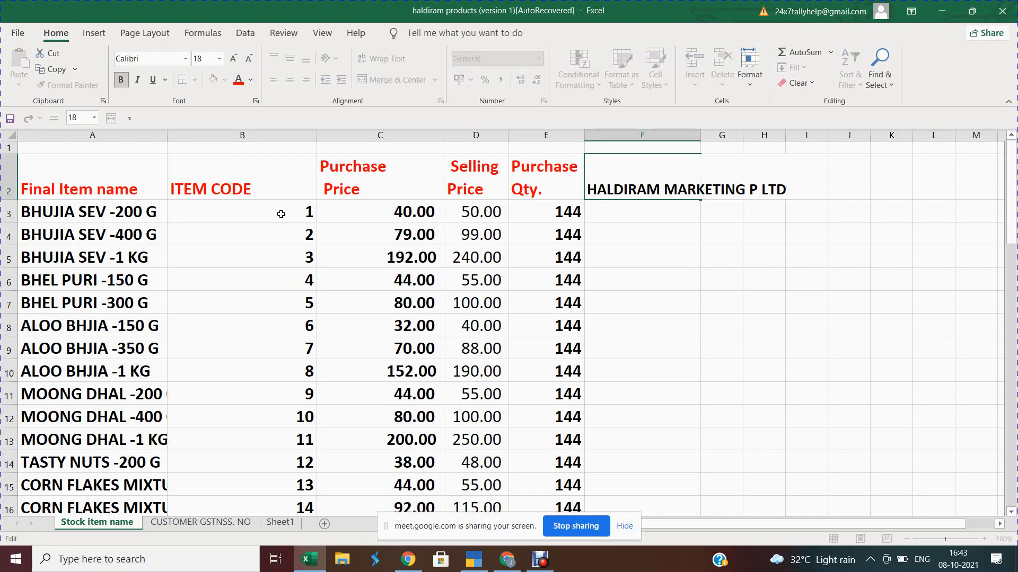
{"action": "key", "text": "Return"}
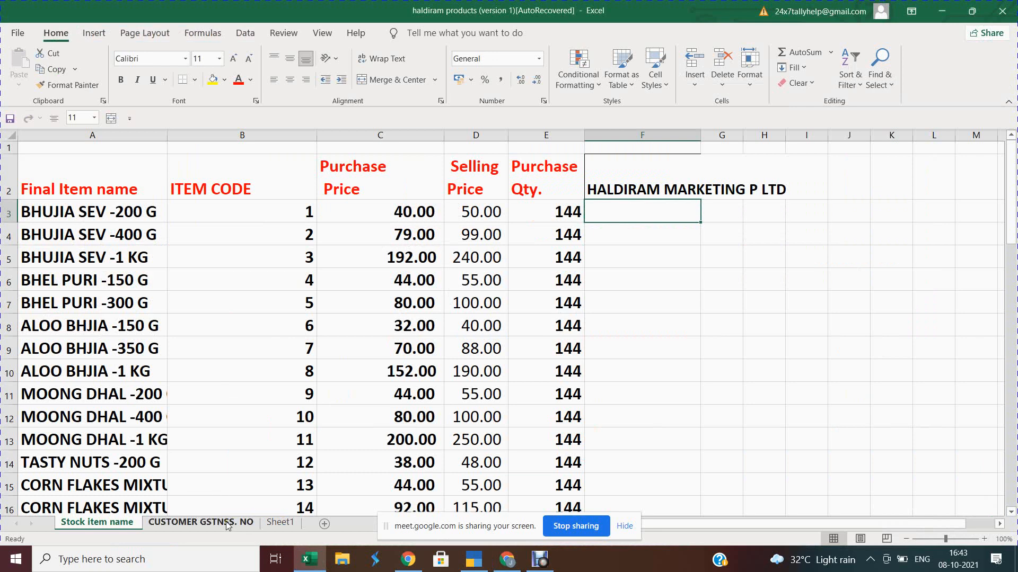
Step: Check the GSTN entry in cell I3 on Sheet1, then return to Haldiram's Namkeen page
{"action": "left_click", "coordinate": [280, 522]}
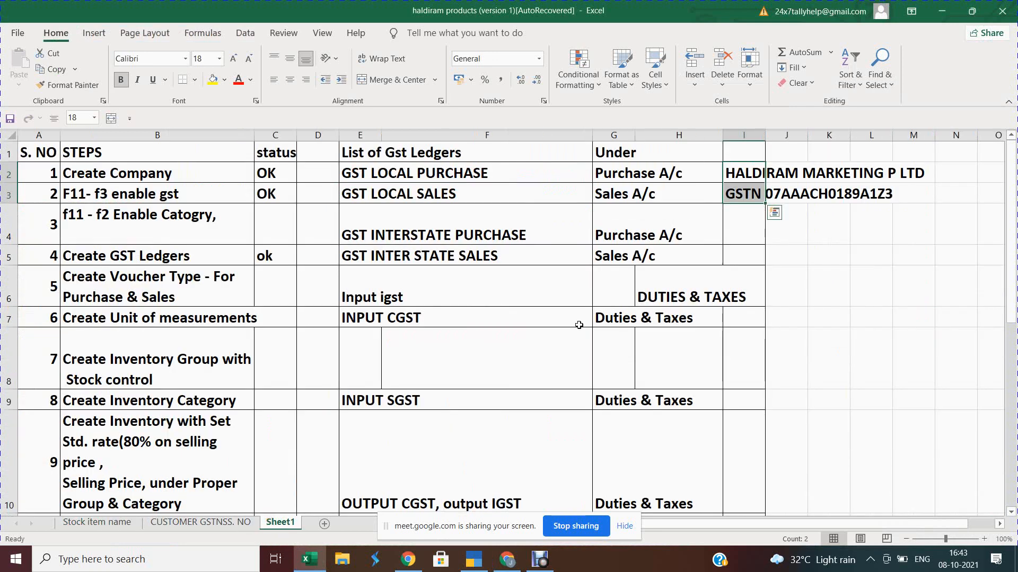
{"action": "left_click", "coordinate": [714, 229]}
{"action": "left_click", "coordinate": [757, 197]}
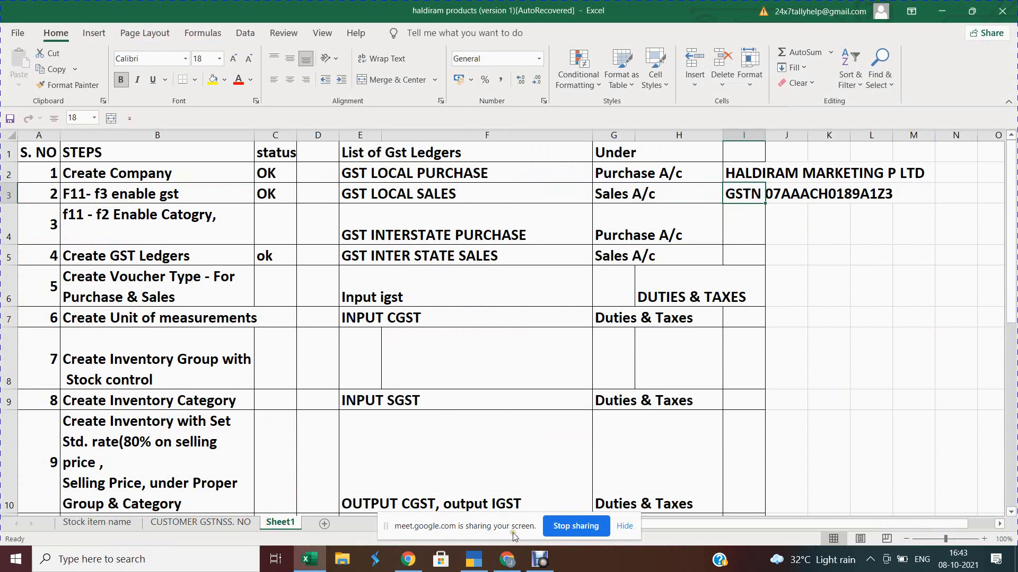
{"action": "left_click", "coordinate": [501, 559]}
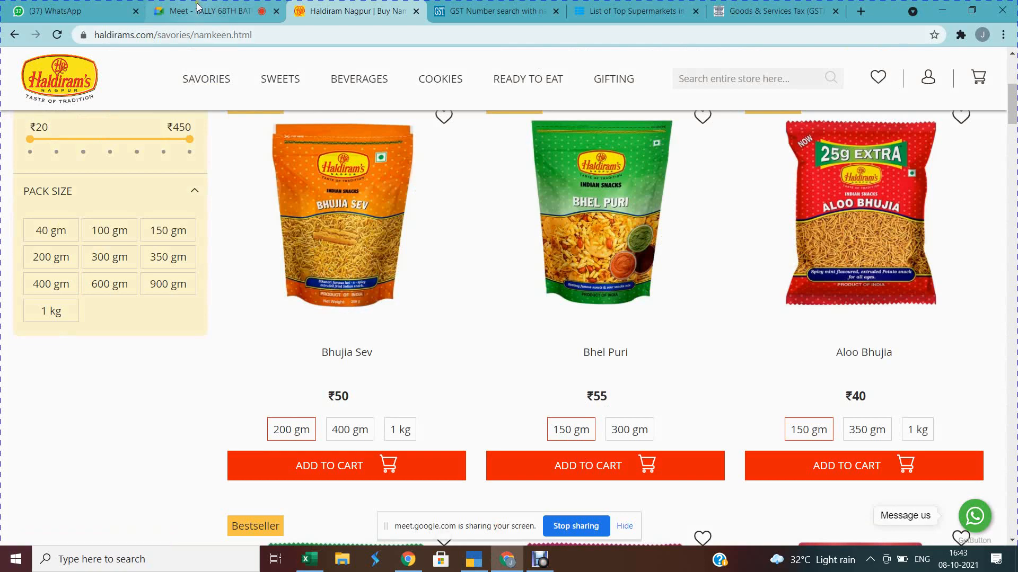
Step: Look at the Google Meet call, then switch back to TallyPrime's Stock Item Creation form
{"action": "left_click", "coordinate": [198, 7]}
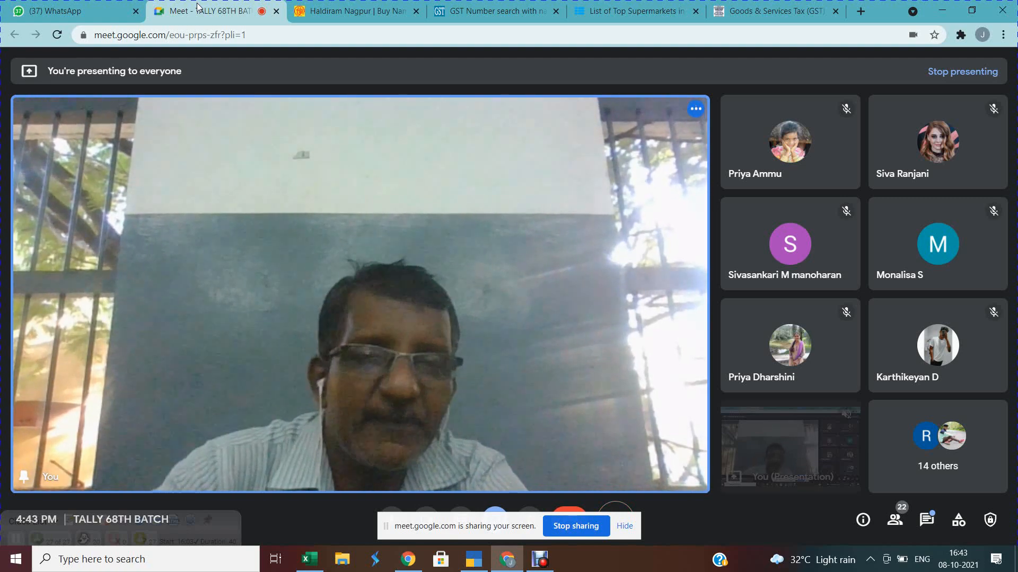
{"action": "key", "text": "alt+Tab"}
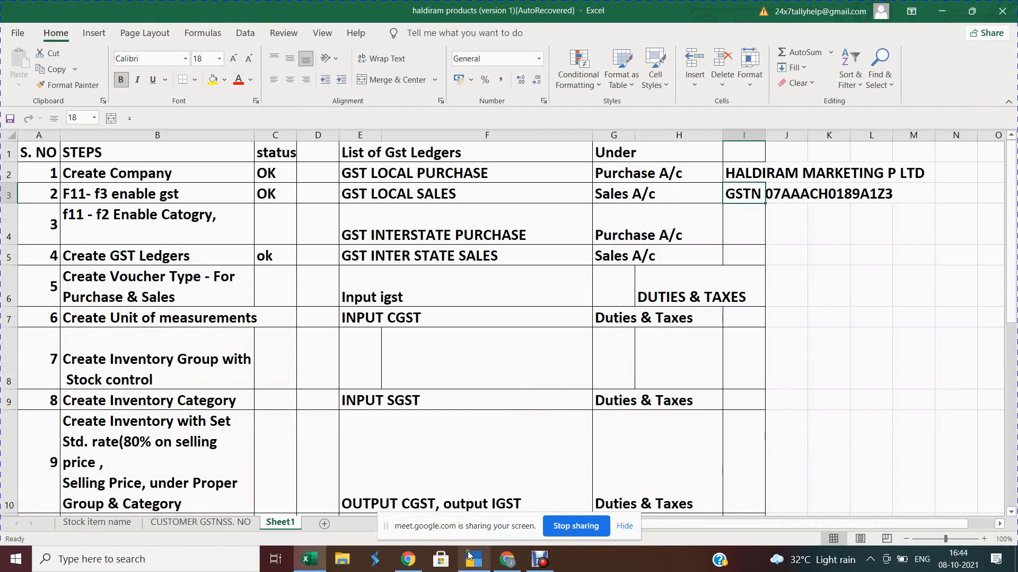
Step: Bring TallyPrime forward and close the unfinished Stock Item form, returning to the Gateway
{"action": "mouse_move", "coordinate": [469, 558]}
{"action": "left_click", "coordinate": [472, 489]}
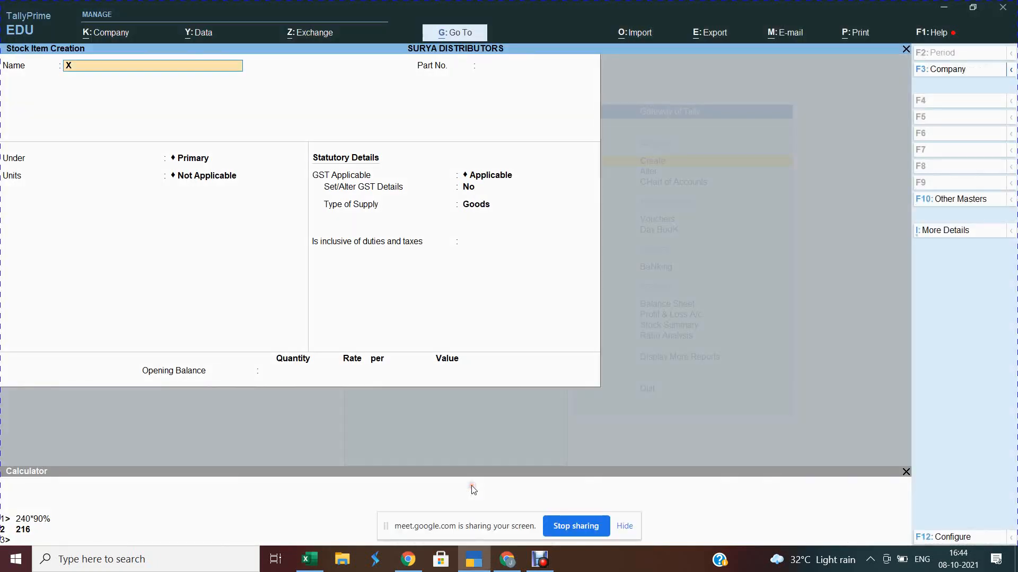
{"action": "key", "text": "Escape"}
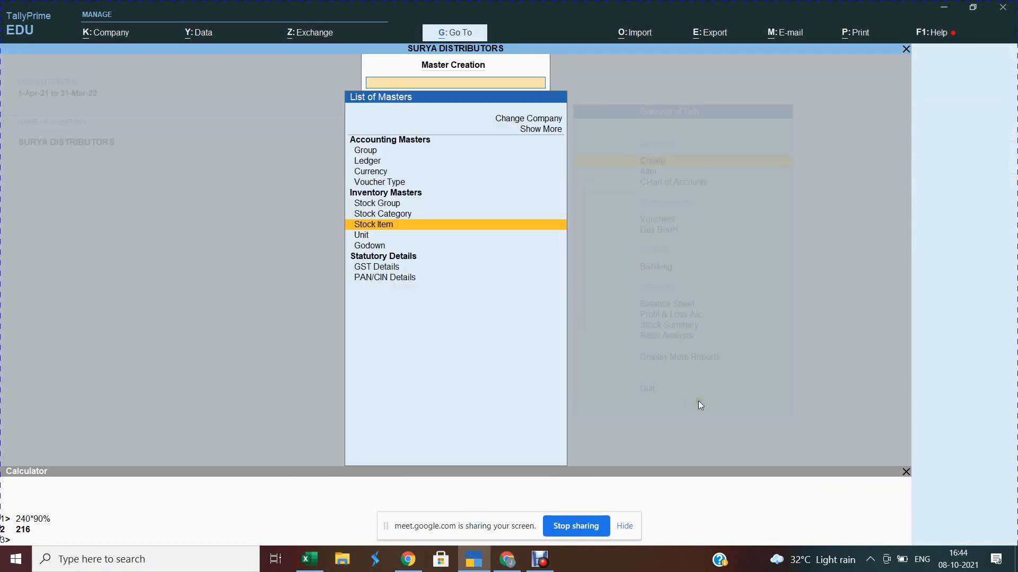
{"action": "key", "text": "Up"}
{"action": "key", "text": "Up"}
{"action": "key", "text": "Up"}
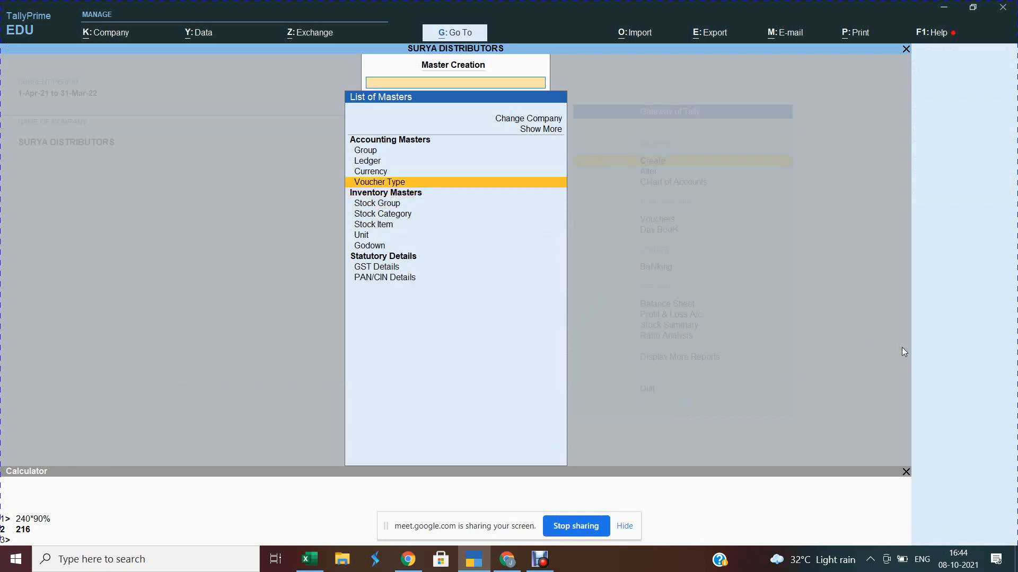
{"action": "key", "text": "Escape"}
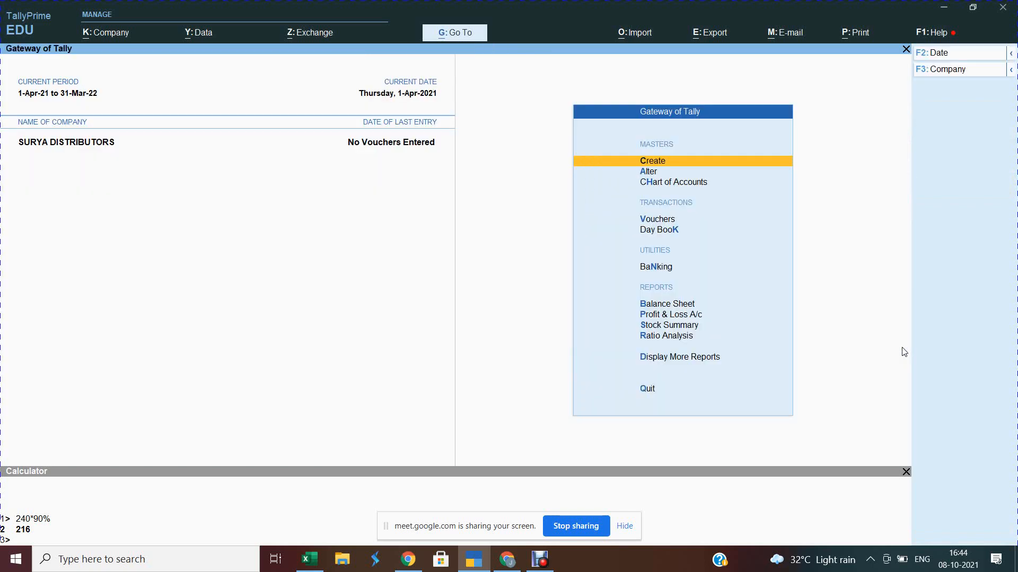
Step: Open a new Voucher Type creation form and quit it without saving
{"action": "key", "text": "Down"}
{"action": "key", "text": "Up"}
{"action": "key", "text": "Return"}
{"action": "key", "text": "Down"}
{"action": "key", "text": "Down"}
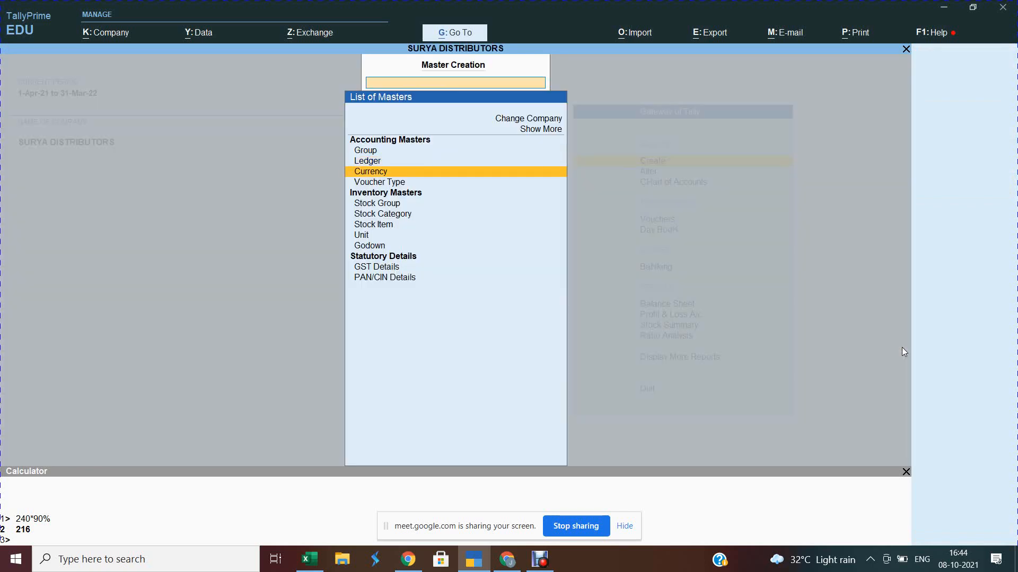
{"action": "key", "text": "Down"}
{"action": "key", "text": "Return"}
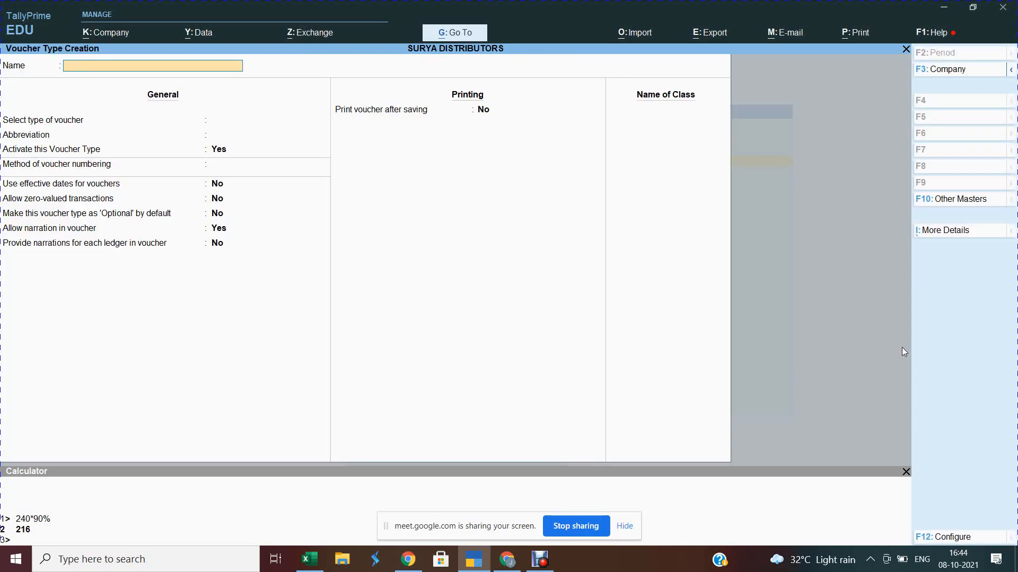
{"action": "key", "text": "Escape"}
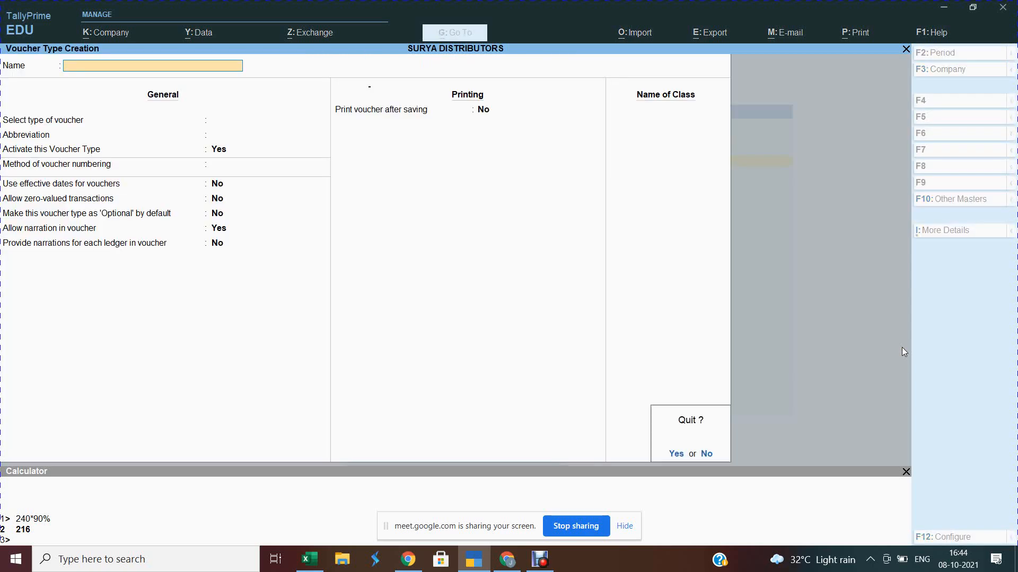
{"action": "key", "text": "y"}
{"action": "key", "text": "Down"}
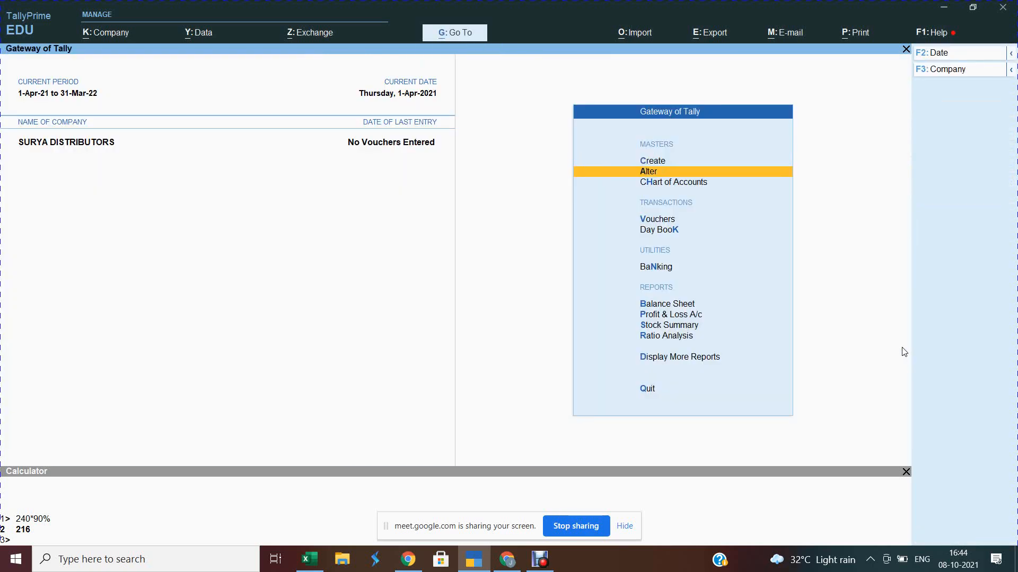
Step: Alter the Purchase voucher type and create a class named Gst Local Purchase
{"action": "key", "text": "Return"}
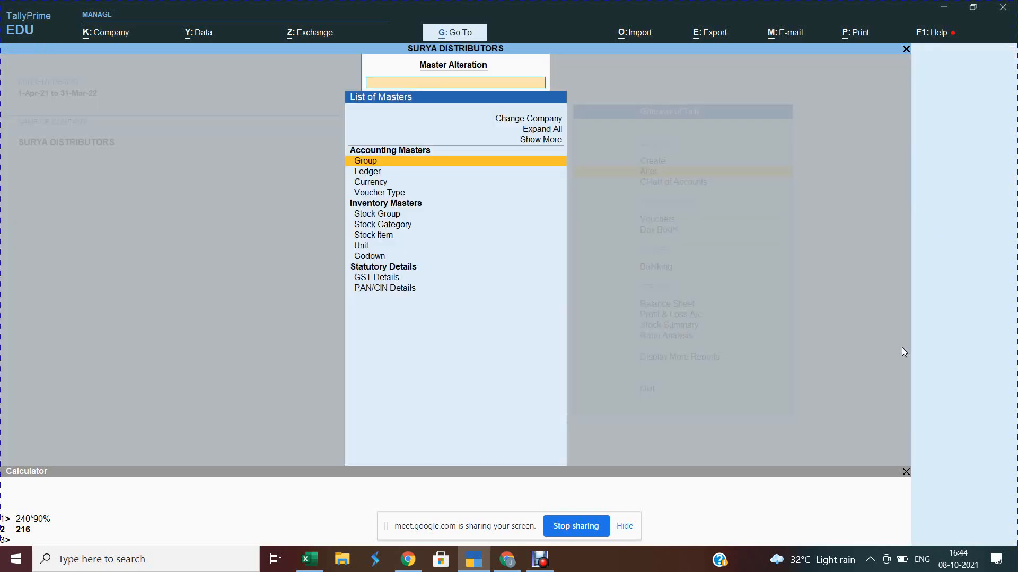
{"action": "key", "text": "Down"}
{"action": "key", "text": "Down"}
{"action": "key", "text": "Down"}
{"action": "key", "text": "Down"}
{"action": "key", "text": "Down"}
{"action": "key", "text": "Up"}
{"action": "key", "text": "Up"}
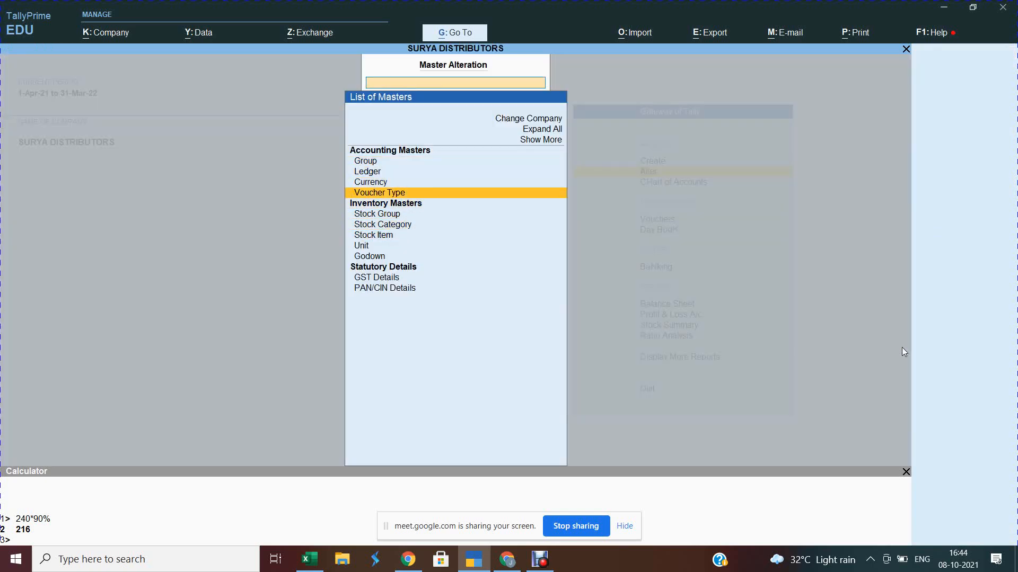
{"action": "key", "text": "Return"}
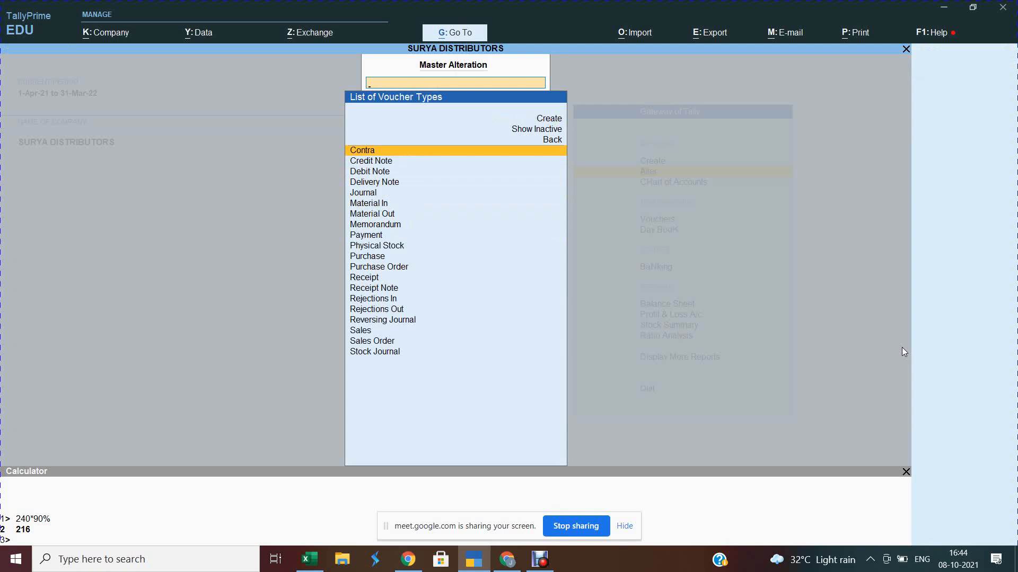
{"action": "type", "text": "Pur"}
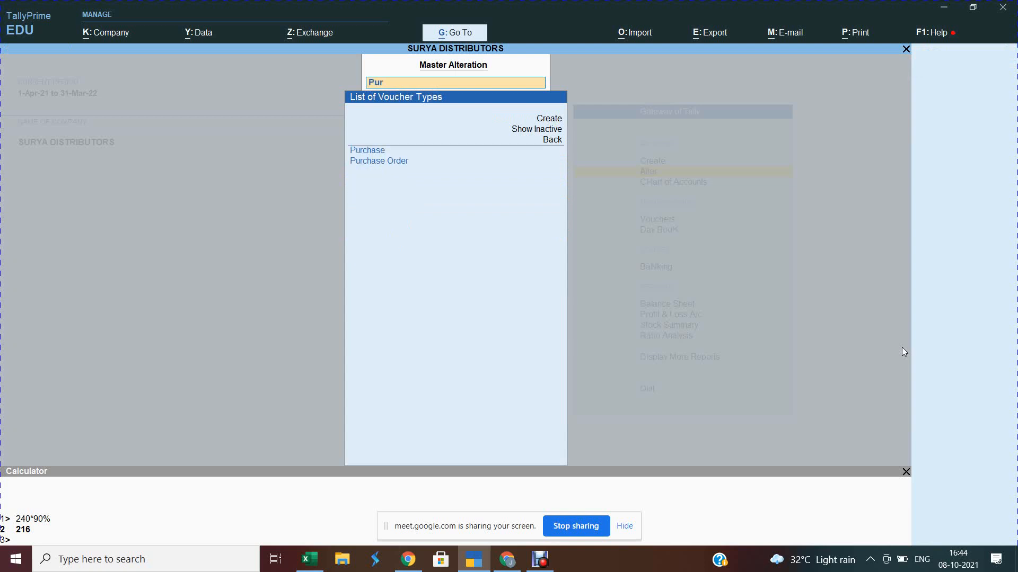
{"action": "key", "text": "Return"}
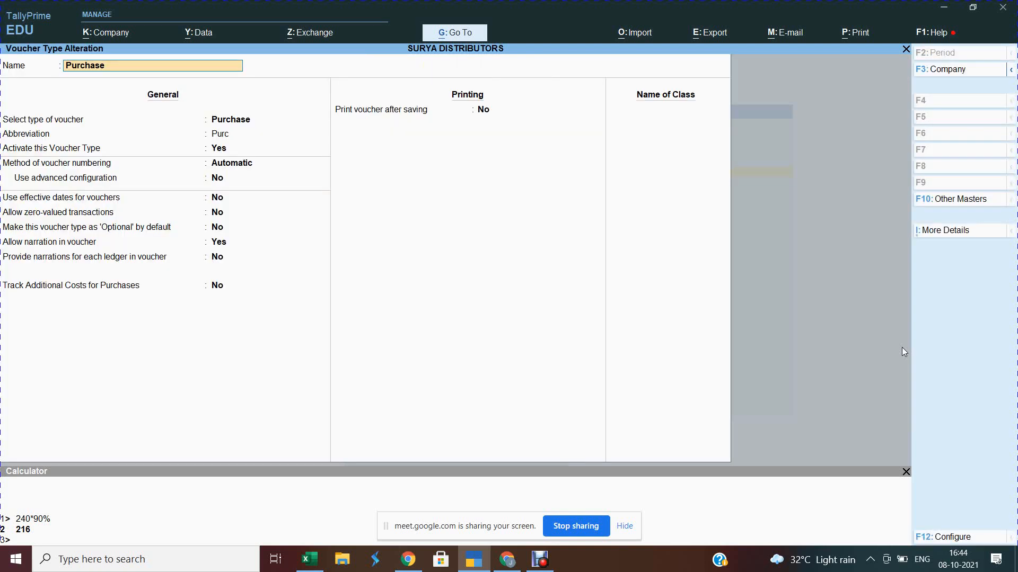
{"action": "key", "text": "Return"}
{"action": "key", "text": "Return"}
{"action": "key", "text": "Return"}
{"action": "key", "text": "Return"}
{"action": "key", "text": "Return"}
{"action": "key", "text": "Return"}
{"action": "key", "text": "Return"}
{"action": "key", "text": "Return"}
{"action": "key", "text": "Return"}
{"action": "key", "text": "Return"}
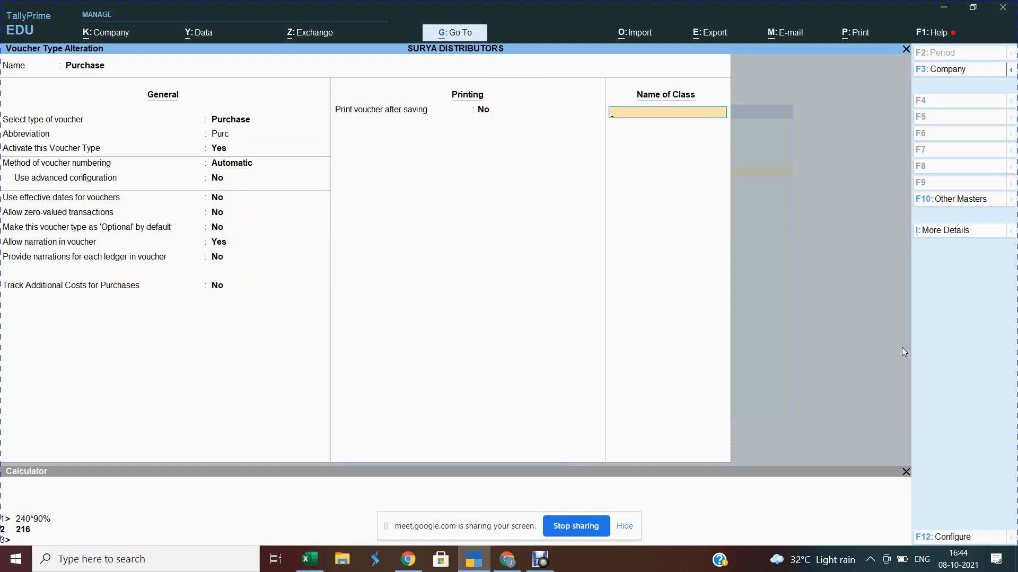
{"action": "type", "text": "Gst Local Purchase"}
{"action": "key", "text": "Return"}
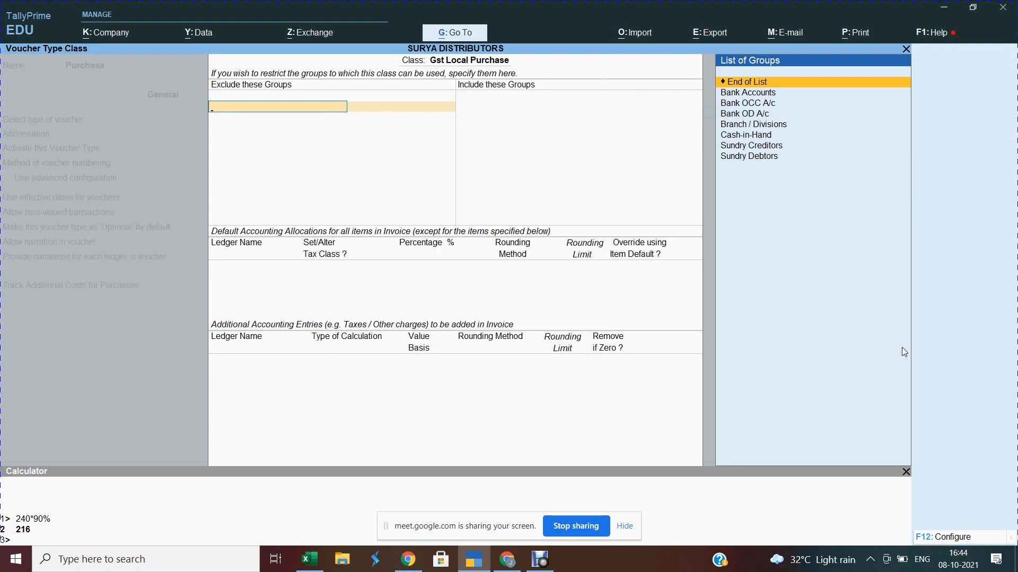
{"action": "key", "text": "Return"}
{"action": "key", "text": "Return"}
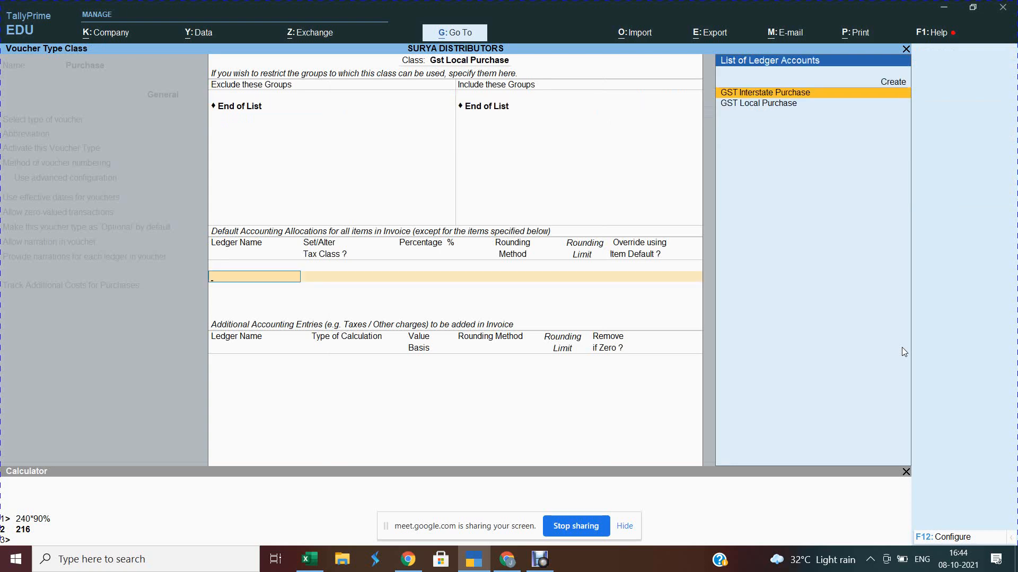
Step: Set GST Local Purchase as default ledger with Input CGST and Input SGST as additional entries
{"action": "key", "text": "Down"}
{"action": "key", "text": "Return"}
{"action": "key", "text": "Return"}
{"action": "key", "text": "Return"}
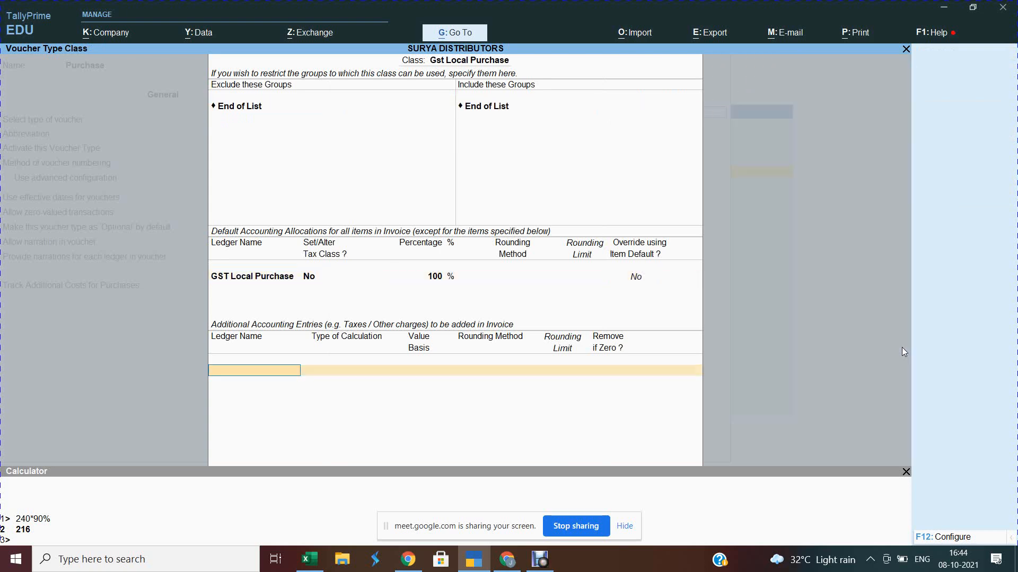
{"action": "type", "text": "In"}
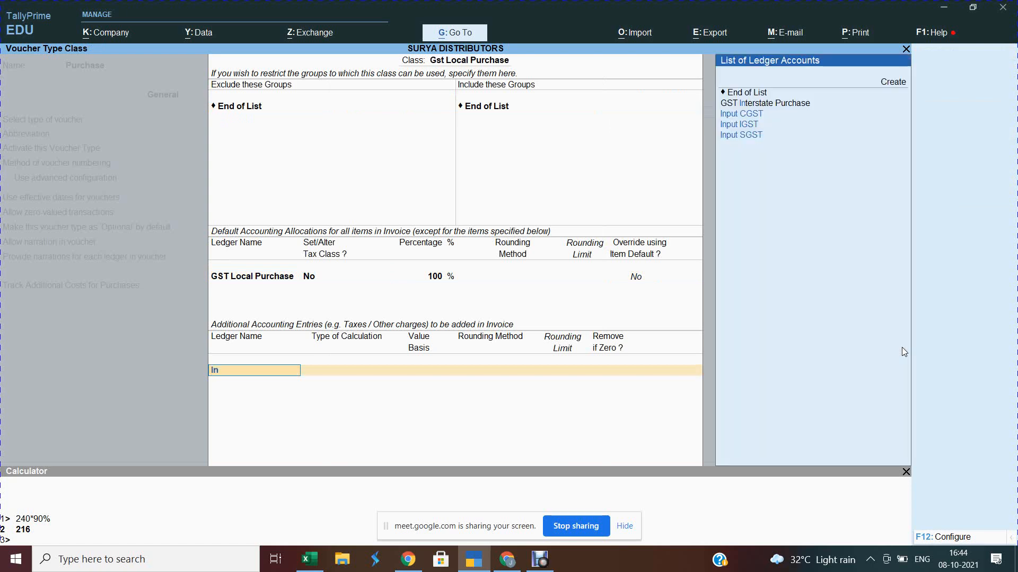
{"action": "key", "text": "Return"}
{"action": "key", "text": "Return"}
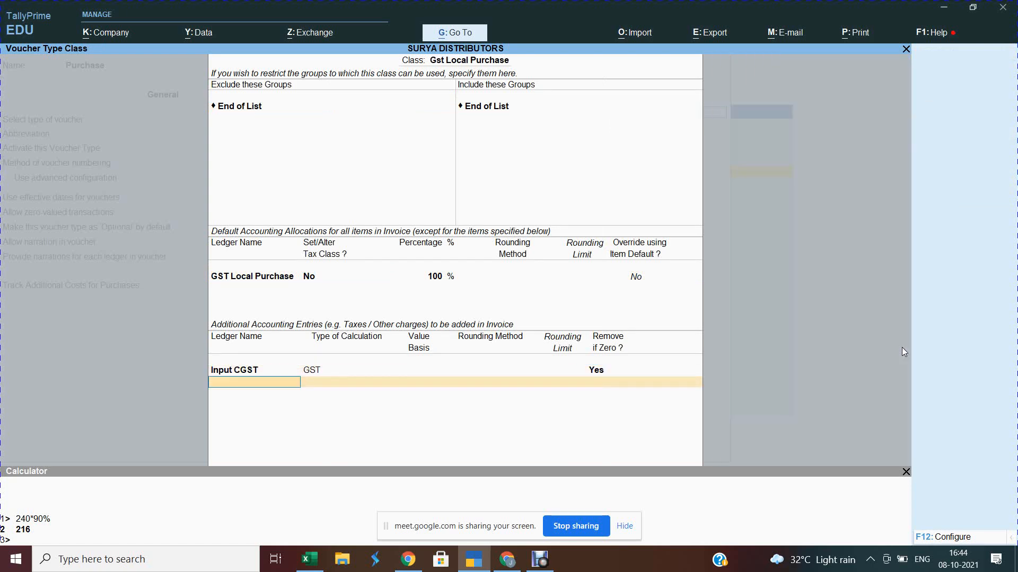
{"action": "type", "text": "In"}
{"action": "key", "text": "Down"}
{"action": "key", "text": "Down"}
{"action": "key", "text": "Down"}
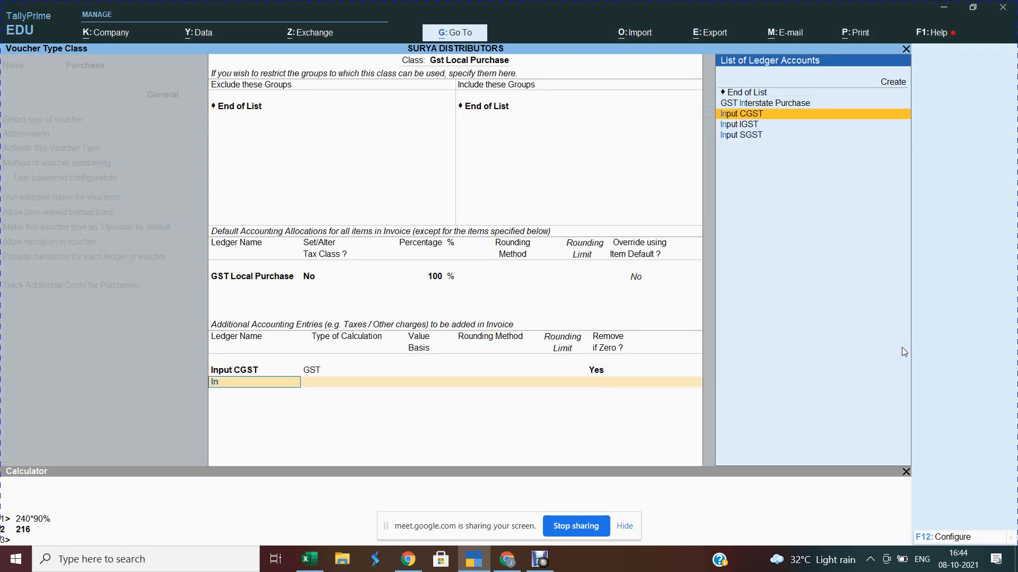
{"action": "key", "text": "Return"}
Step: Add Round Off with As Total Amount Rounding, Normal Rounding, then start typing class 'Gst Intera'
{"action": "key", "text": "Return"}
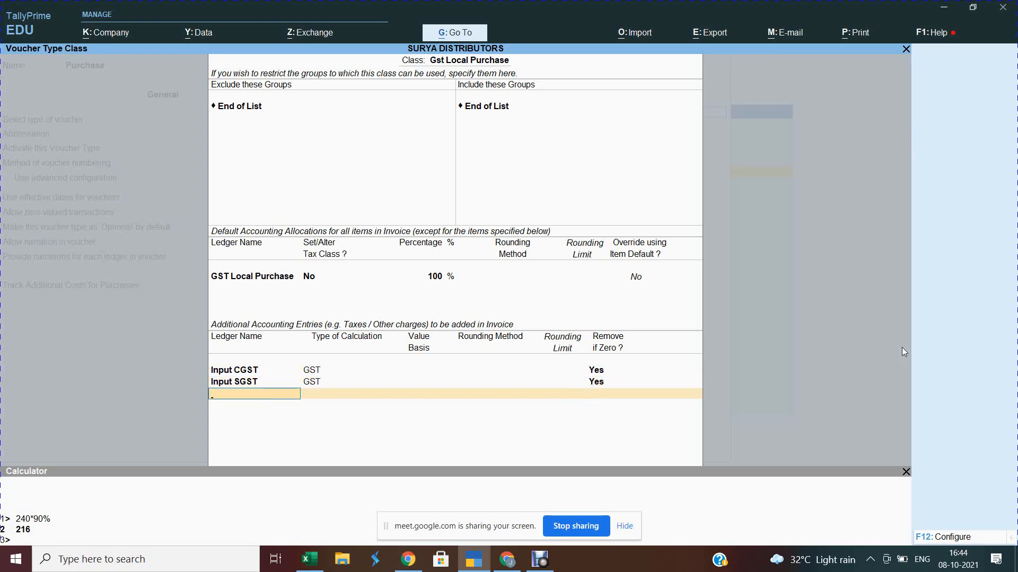
{"action": "type", "text": "Rou"}
{"action": "key", "text": "Return"}
{"action": "type", "text": "Ast"}
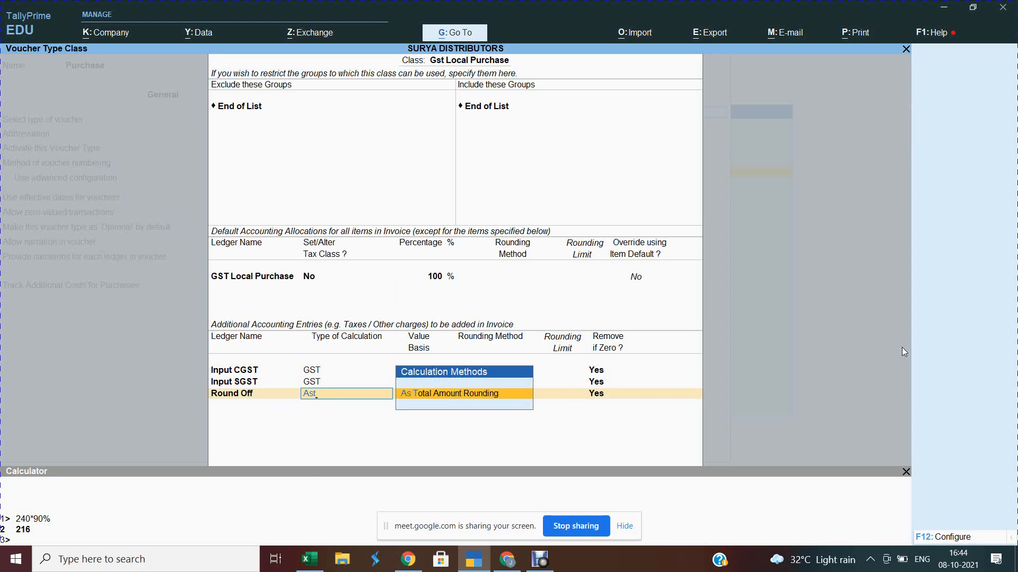
{"action": "key", "text": "BackSpace"}
{"action": "key", "text": "BackSpace"}
{"action": "key", "text": "BackSpace"}
{"action": "type", "text": "Ast"}
{"action": "key", "text": "Return"}
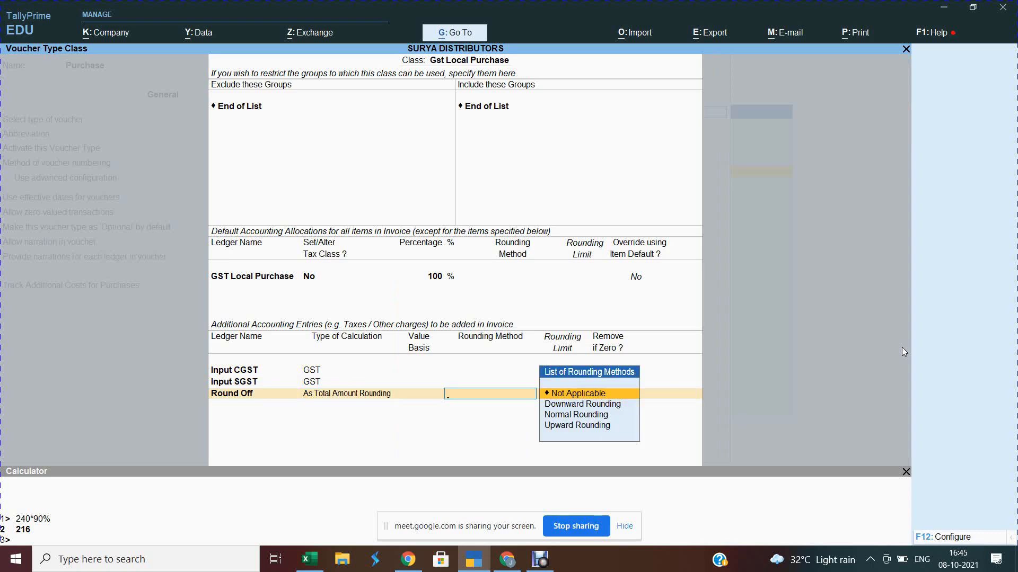
{"action": "key", "text": "Down"}
{"action": "key", "text": "Down"}
{"action": "key", "text": "Return"}
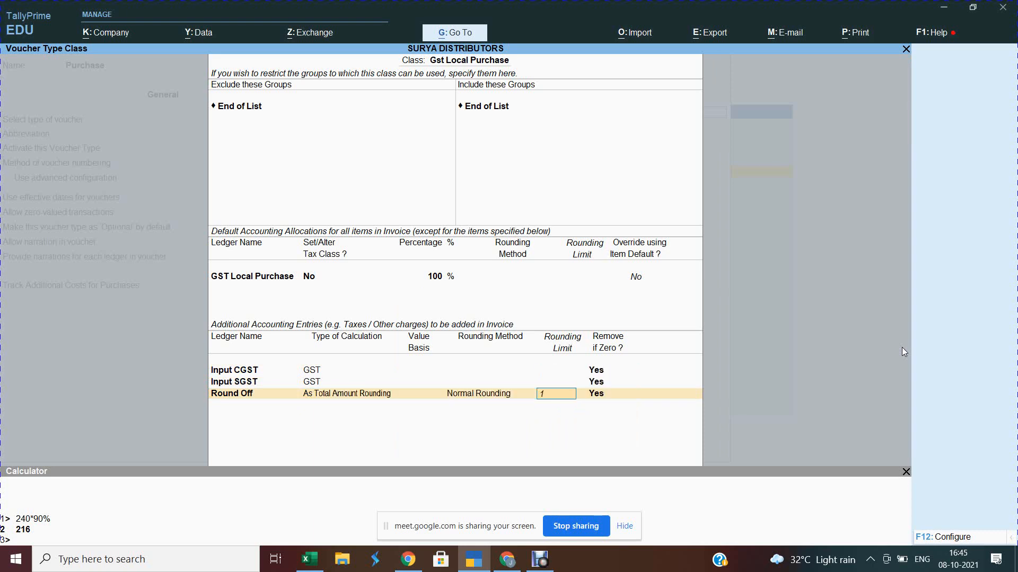
{"action": "key", "text": "Return"}
{"action": "key", "text": "Return"}
{"action": "key", "text": "Return"}
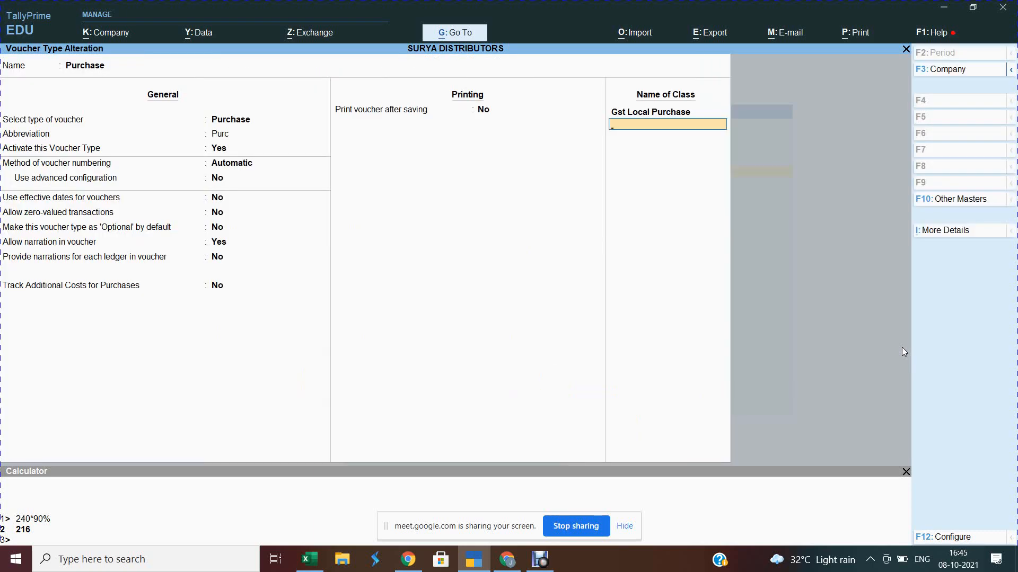
{"action": "type", "text": "Gst Intera"}
Step: Name the class Gst Interstate Pruchase with GST Interstate Purchase ledger and Input IGST entry
{"action": "key", "text": "BackSpace"}
{"action": "key", "text": "BackSpace"}
{"action": "type", "text": "state Pruchas"}
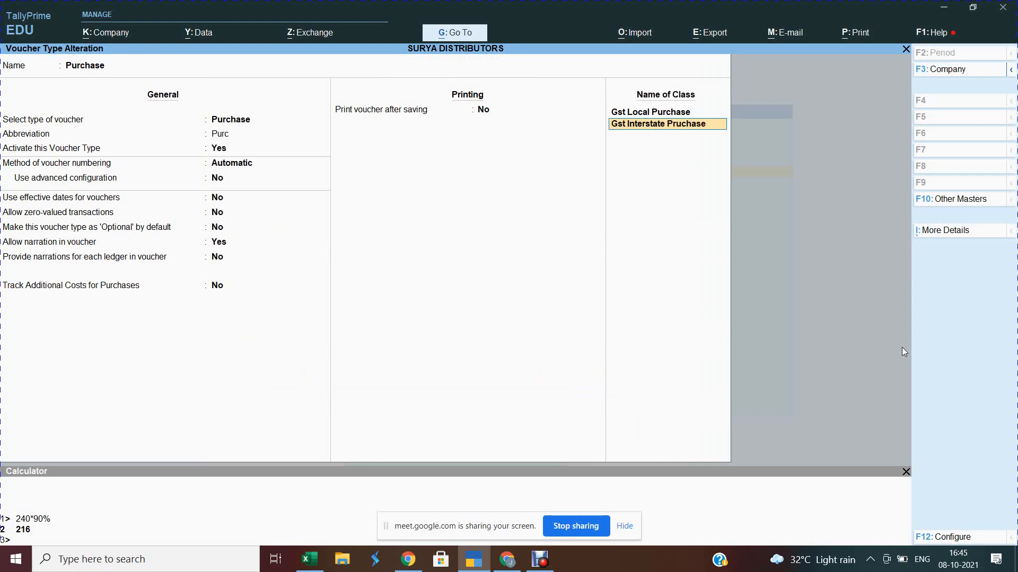
{"action": "type", "text": "e"}
{"action": "key", "text": "Return"}
{"action": "key", "text": "Return"}
{"action": "key", "text": "Return"}
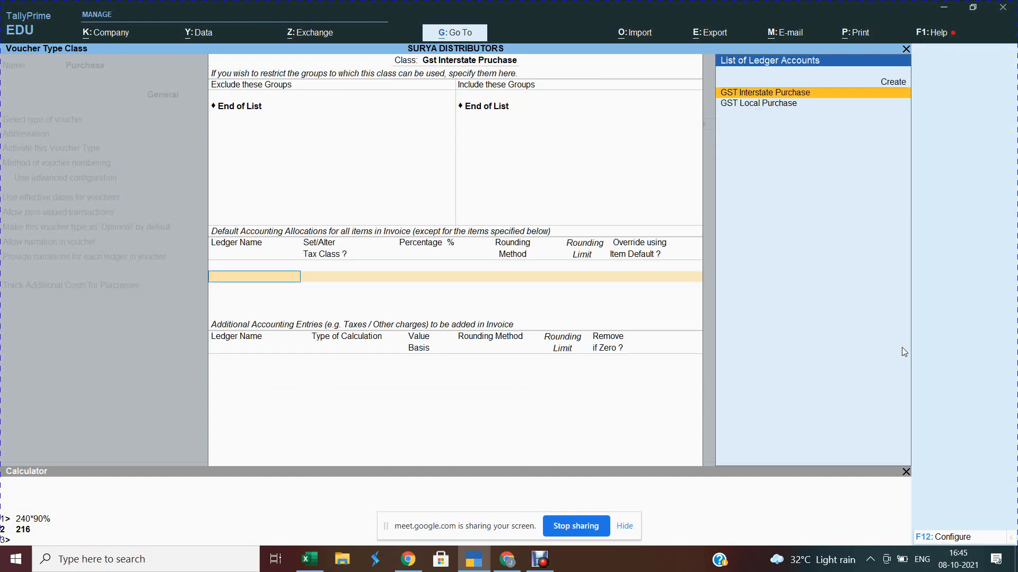
{"action": "key", "text": "Down"}
{"action": "key", "text": "Up"}
{"action": "key", "text": "Return"}
{"action": "key", "text": "Return"}
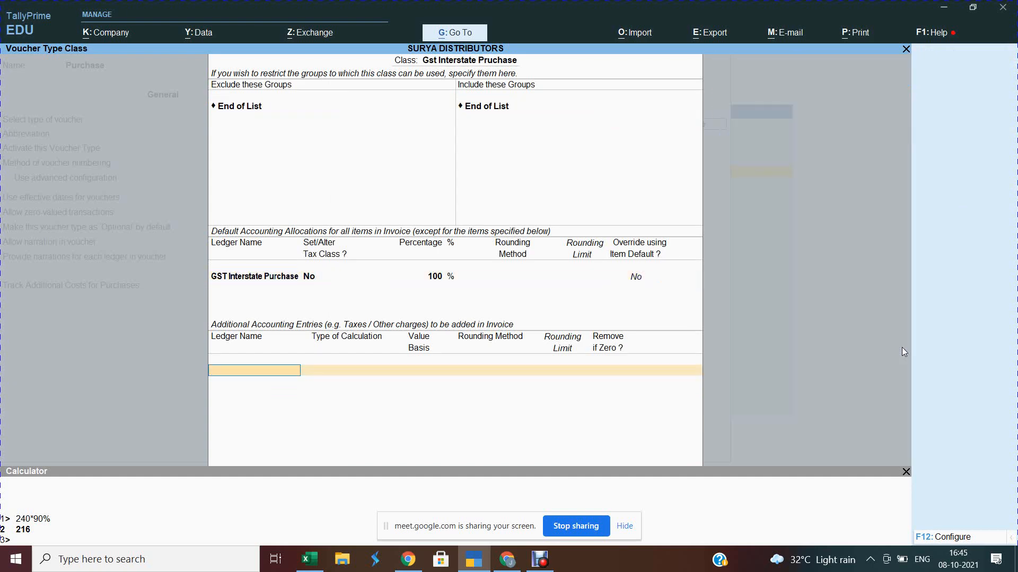
{"action": "type", "text": "In"}
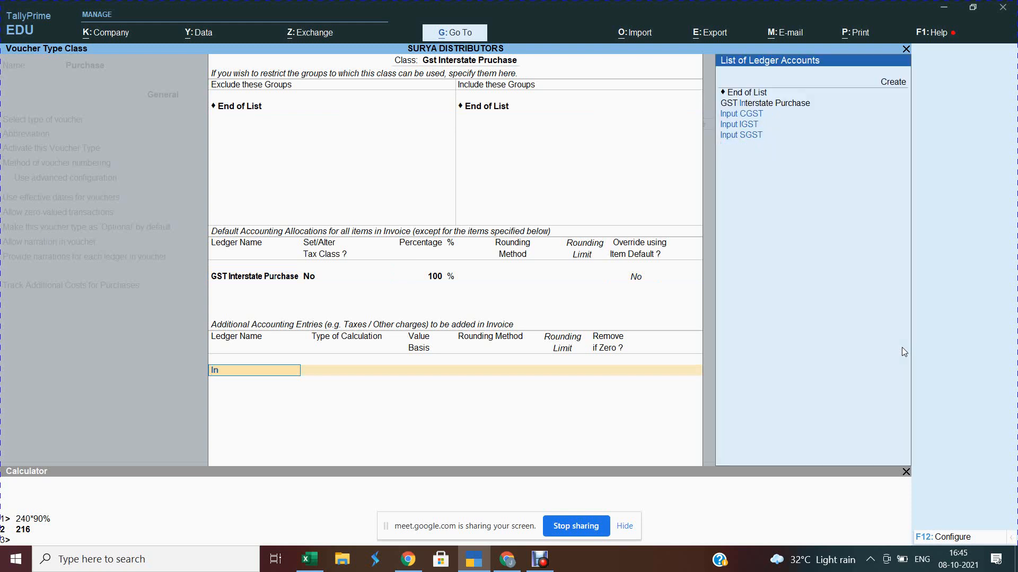
{"action": "key", "text": "Down"}
{"action": "key", "text": "Return"}
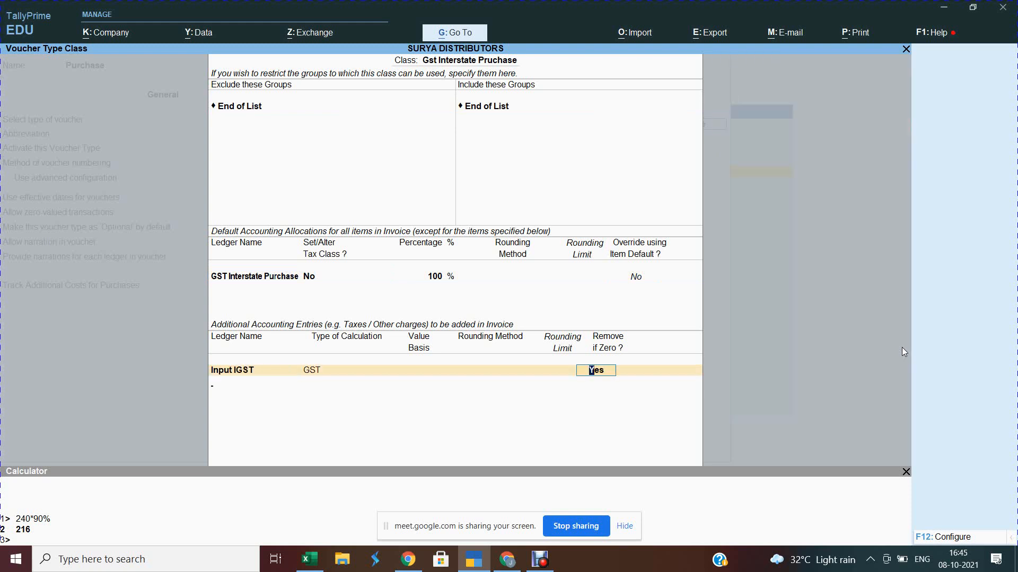
{"action": "key", "text": "Return"}
Step: Add Round Off (As Total Amount Rounding, Normal, limit 1), save the voucher type, return to Gateway
{"action": "type", "text": "Rou"}
{"action": "key", "text": "Return"}
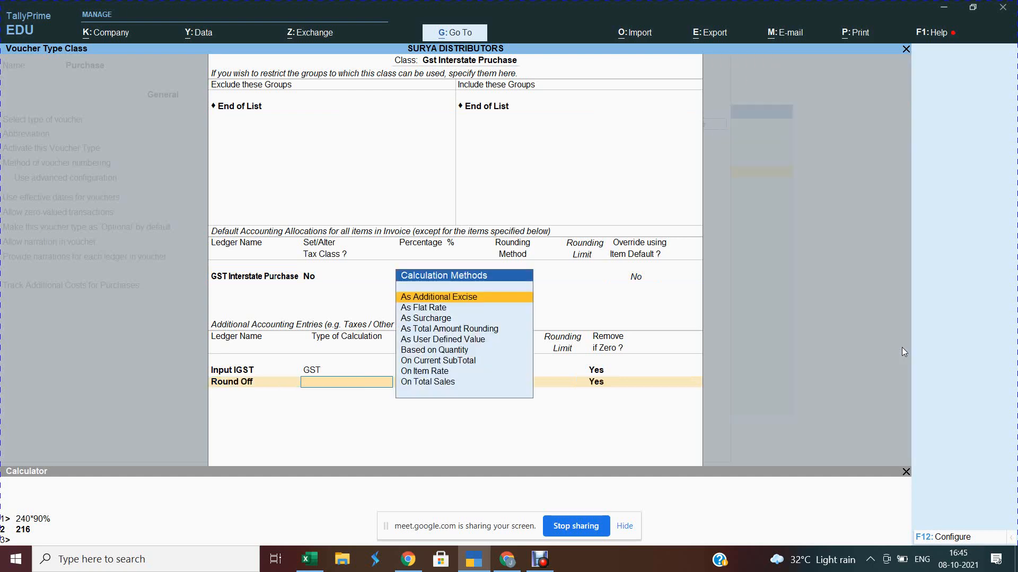
{"action": "type", "text": "Ast"}
{"action": "key", "text": "Return"}
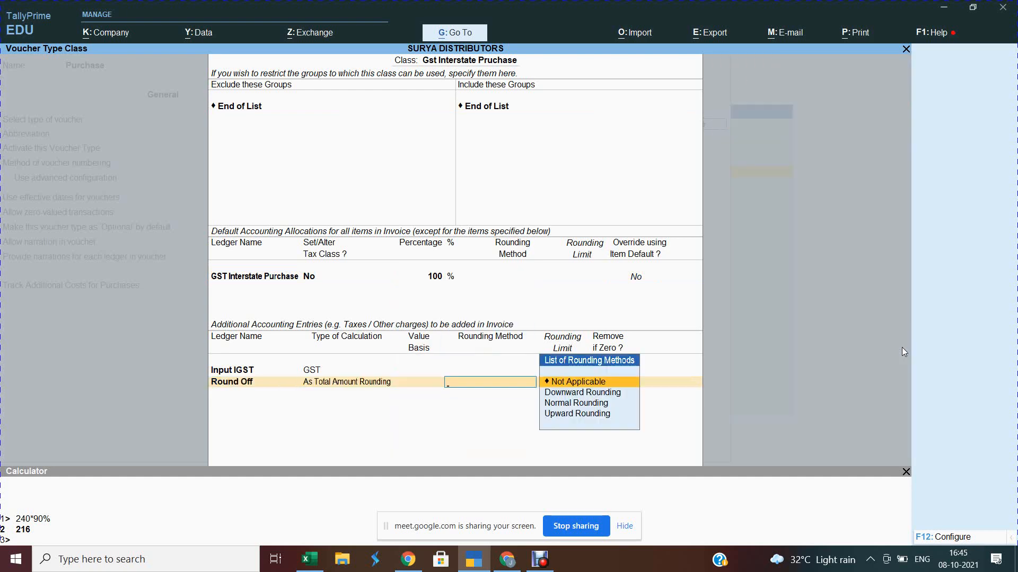
{"action": "key", "text": "Down"}
{"action": "key", "text": "Down"}
{"action": "key", "text": "Return"}
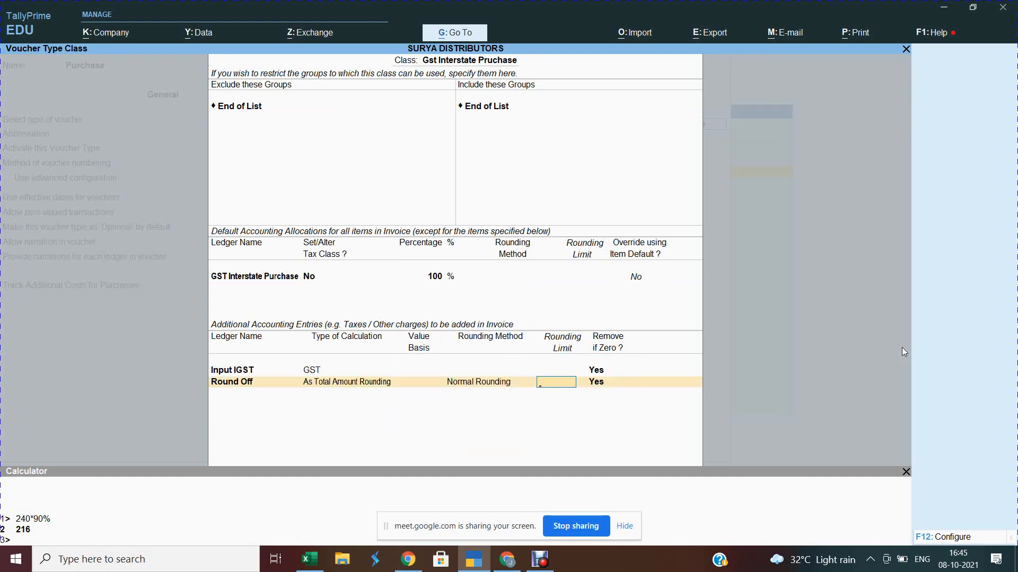
{"action": "type", "text": "1"}
{"action": "key", "text": "Return"}
{"action": "key", "text": "Return"}
{"action": "key", "text": "Return"}
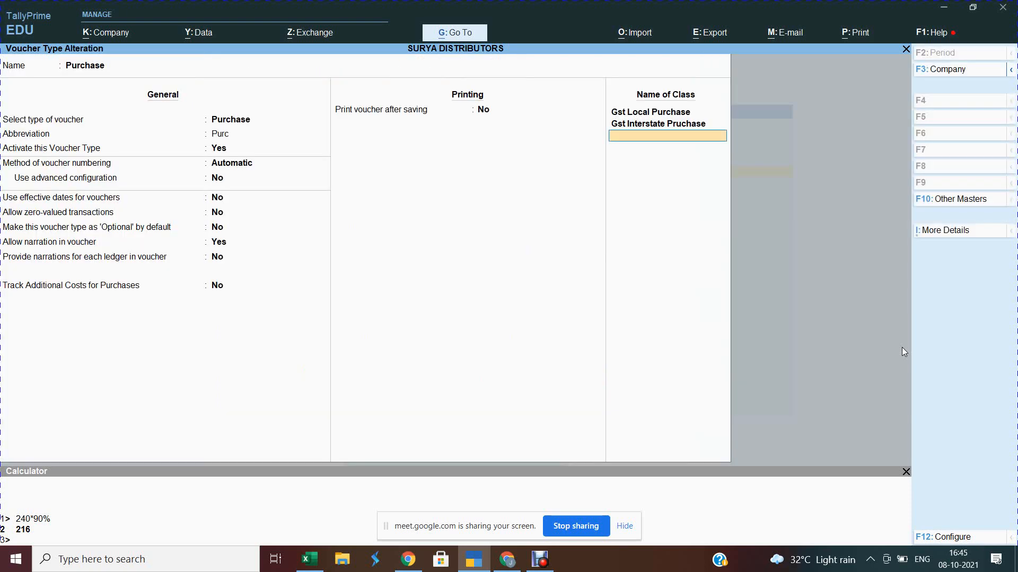
{"action": "key", "text": "Return"}
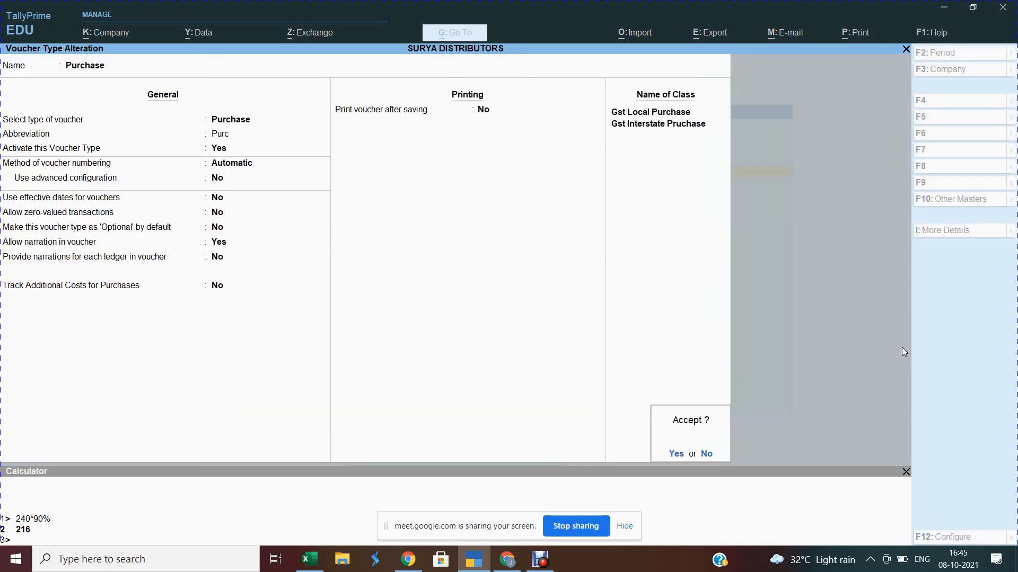
{"action": "key", "text": "Return"}
{"action": "key", "text": "Escape"}
{"action": "key", "text": "Escape"}
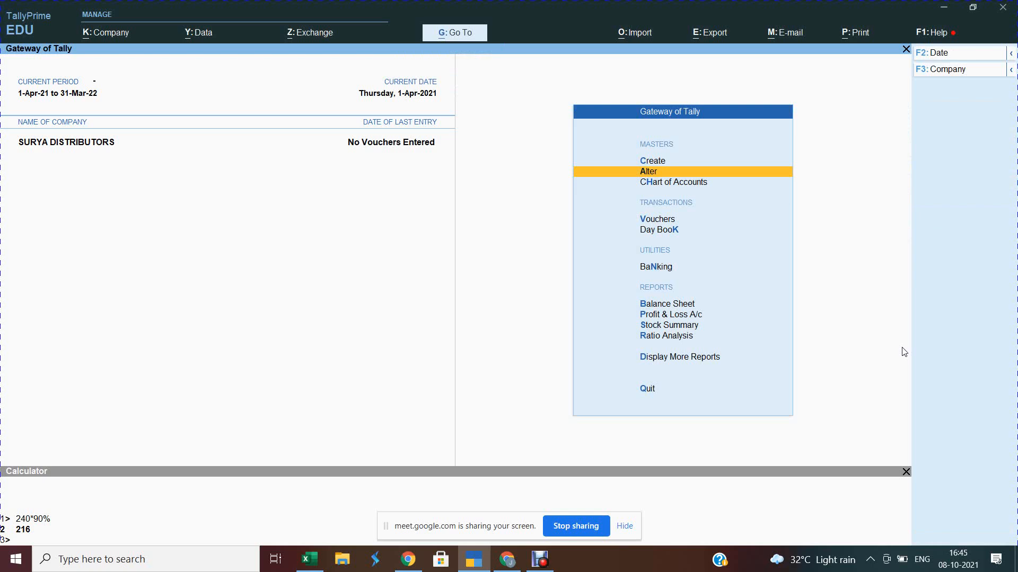
Step: Open a new Purchase voucher (F9) in Vouchers, then bring the Haldiram products workbook forward
{"action": "key", "text": "v"}
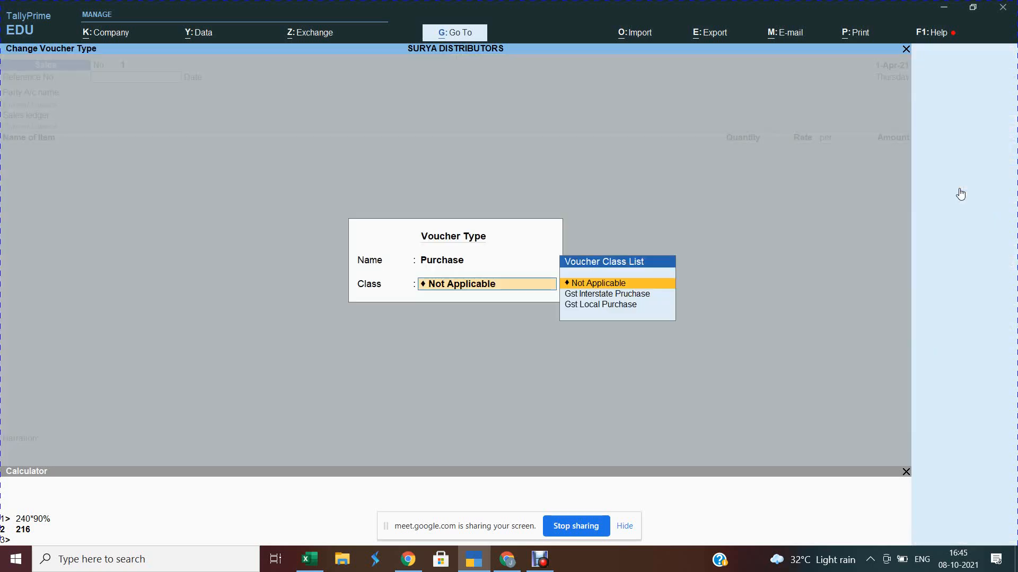
{"action": "left_click", "coordinate": [958, 184]}
{"action": "key", "text": "alt+Tab"}
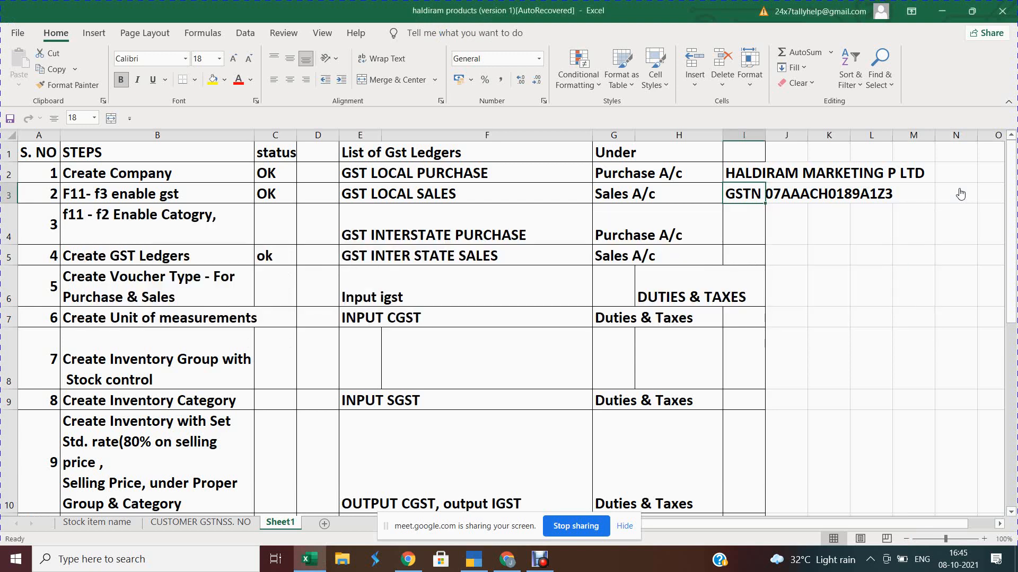
Step: Copy the supplier's GSTN number from cell I3, leaving the cell's text intact
{"action": "key", "text": "F2"}
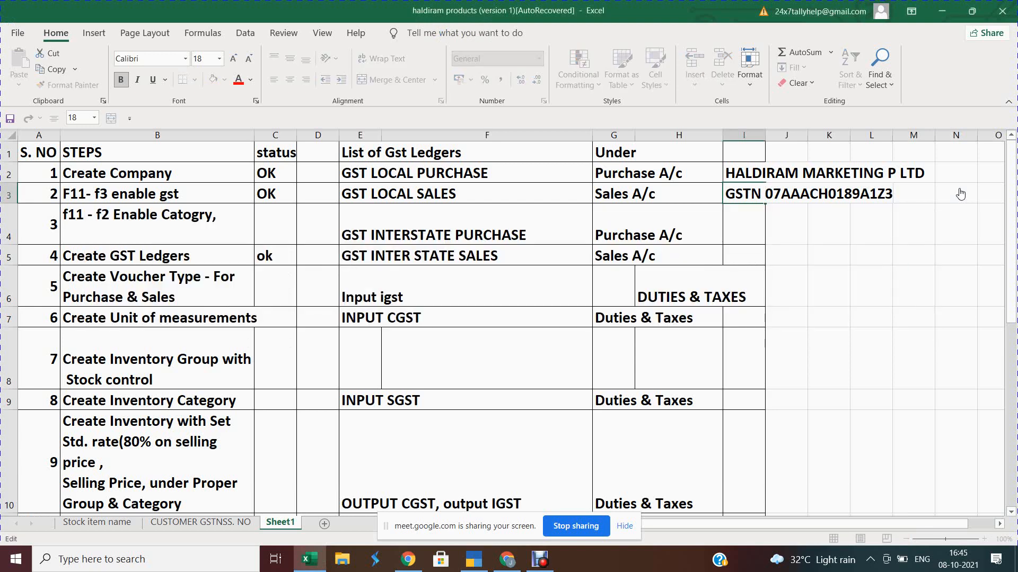
{"action": "key", "text": "shift+Left"}
{"action": "key", "text": "shift+Left"}
{"action": "key", "text": "shift+Left"}
{"action": "key", "text": "shift+Left"}
{"action": "key", "text": "shift+Left"}
{"action": "key", "text": "shift+Left"}
{"action": "key", "text": "shift+Left"}
{"action": "key", "text": "shift+Left"}
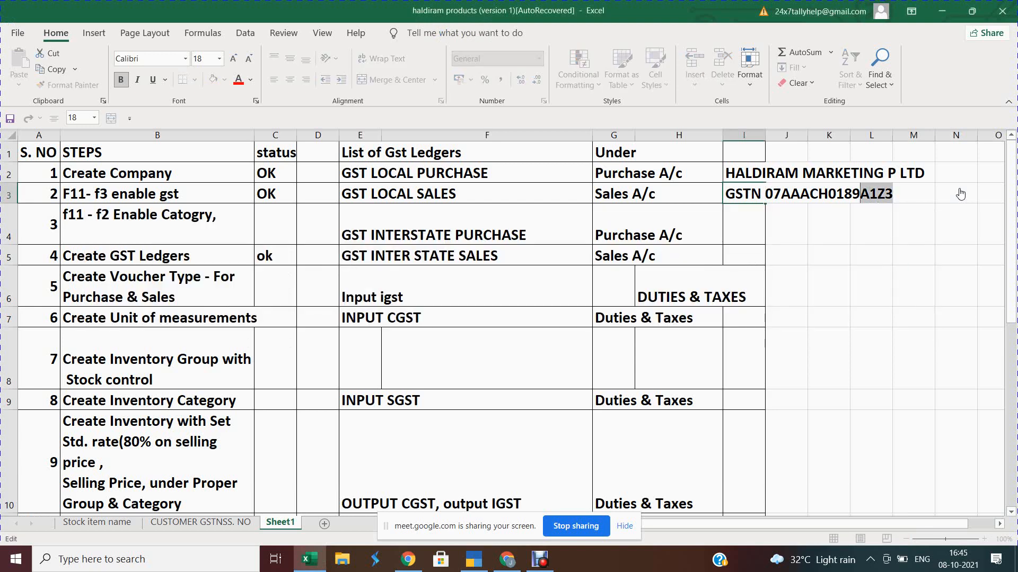
{"action": "key", "text": "shift+Left"}
{"action": "key", "text": "shift+Left"}
{"action": "key", "text": "shift+Left"}
{"action": "key", "text": "shift+Left"}
{"action": "key", "text": "shift+Left"}
{"action": "key", "text": "shift+Left"}
{"action": "key", "text": "shift+Left"}
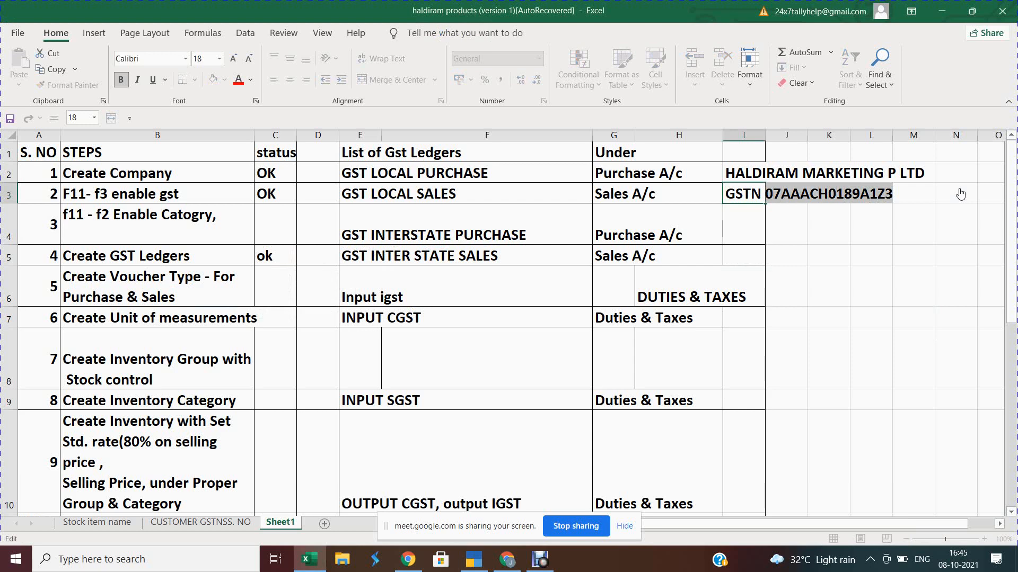
{"action": "key", "text": "ctrl+c"}
{"action": "key", "text": "Delete"}
{"action": "key", "text": "ctrl+v"}
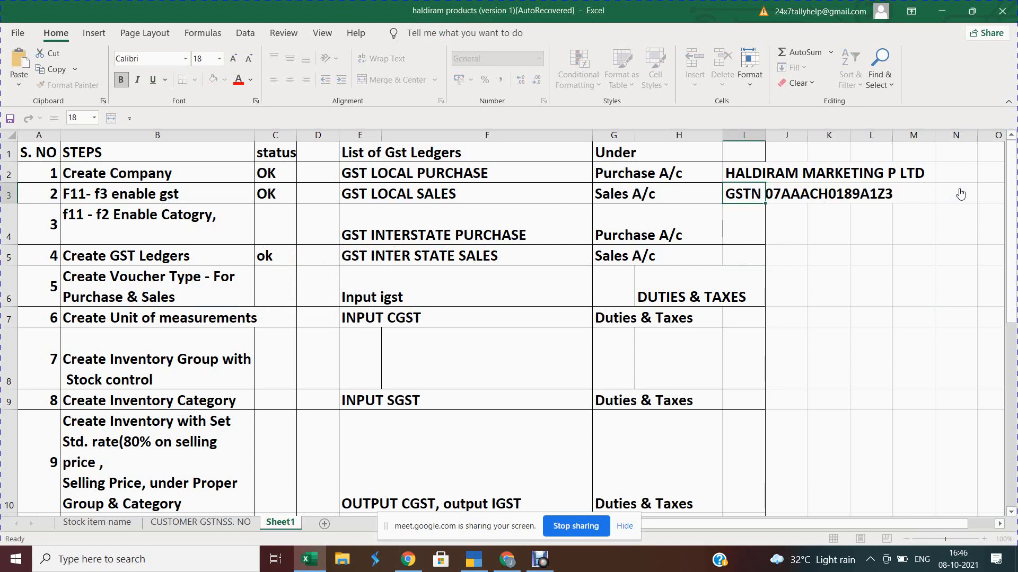
{"action": "key", "text": "Escape"}
Step: Reselect the GSTN number in cell I3 and return to TallyPrime
{"action": "key", "text": "Left"}
{"action": "key", "text": "Left"}
{"action": "key", "text": "Left"}
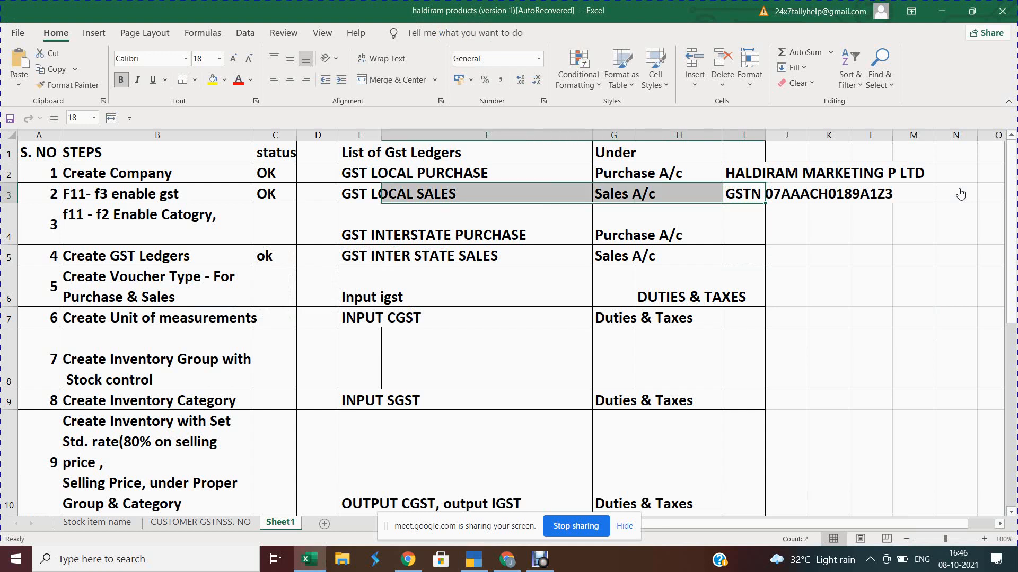
{"action": "key", "text": "Right"}
{"action": "key", "text": "Right"}
{"action": "key", "text": "Right"}
{"action": "key", "text": "Right"}
{"action": "key", "text": "Right"}
{"action": "key", "text": "Left"}
{"action": "key", "text": "F2"}
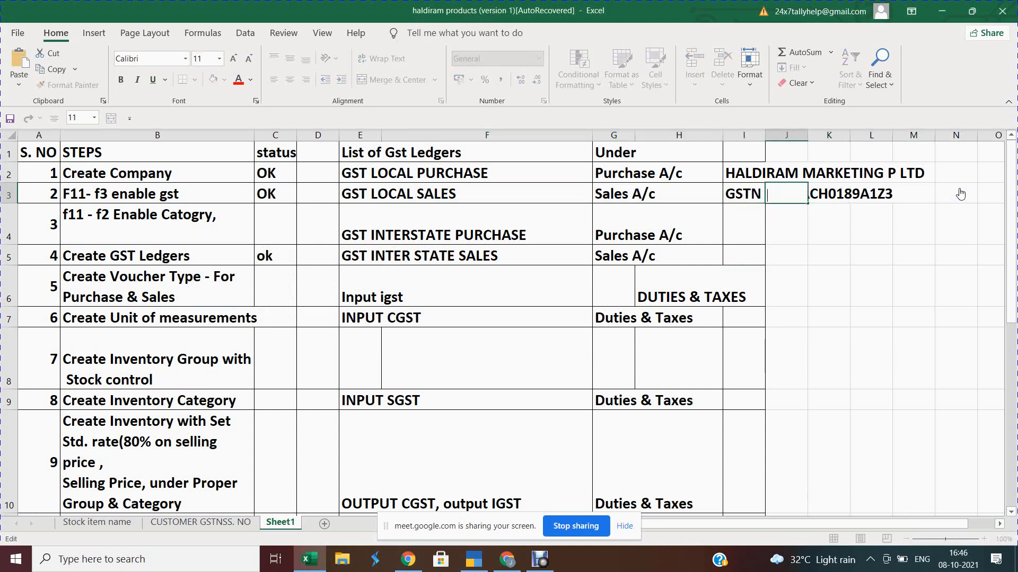
{"action": "key", "text": "Escape"}
{"action": "key", "text": "Left"}
{"action": "key", "text": "F2"}
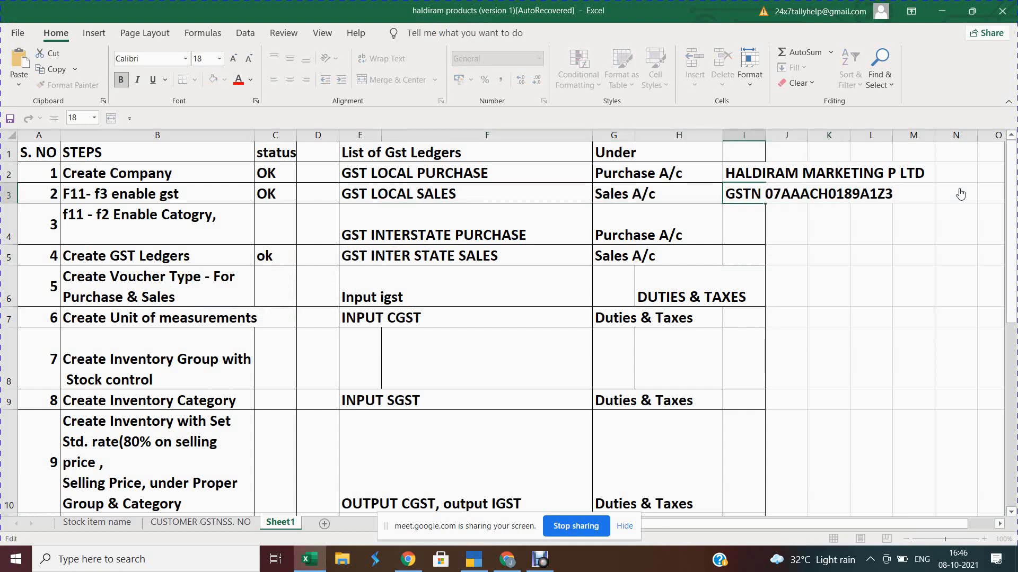
{"action": "key", "text": "shift+Left"}
{"action": "key", "text": "shift+Left"}
{"action": "key", "text": "shift+Left"}
{"action": "key", "text": "shift+Left"}
{"action": "key", "text": "shift+Left"}
{"action": "key", "text": "shift+Left"}
{"action": "key", "text": "shift+Left"}
{"action": "key", "text": "shift+Left"}
{"action": "key", "text": "shift+Left"}
{"action": "key", "text": "shift+Left"}
{"action": "key", "text": "shift+Left"}
{"action": "key", "text": "shift+Left"}
{"action": "key", "text": "shift+Left"}
{"action": "key", "text": "shift+Left"}
{"action": "key", "text": "shift+Left"}
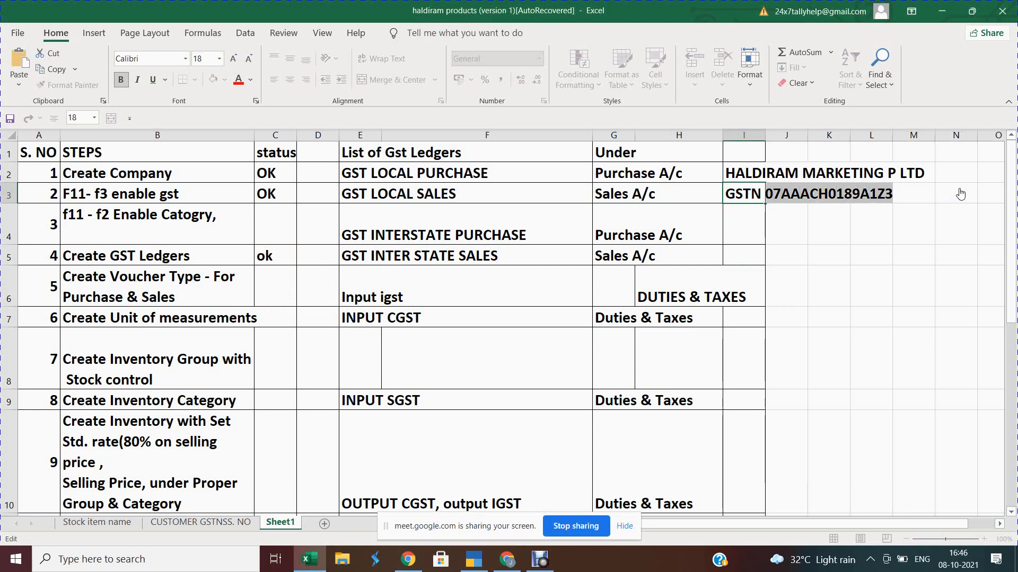
{"action": "key", "text": "alt+Tab"}
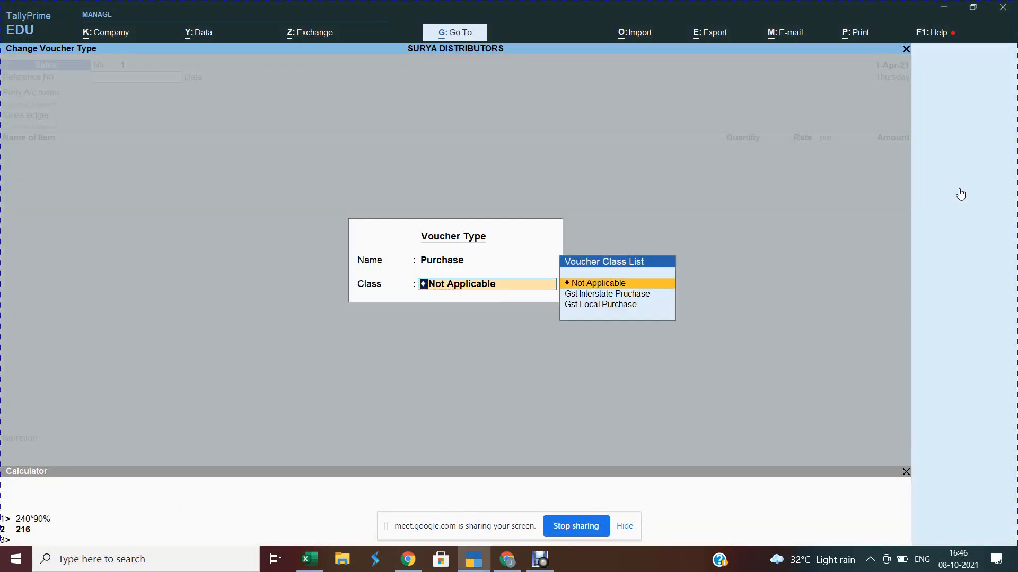
Step: Use the Gst Interstate Pruchase class with supplier invoice number 123 dated 1-Apr-21
{"action": "key", "text": "Down"}
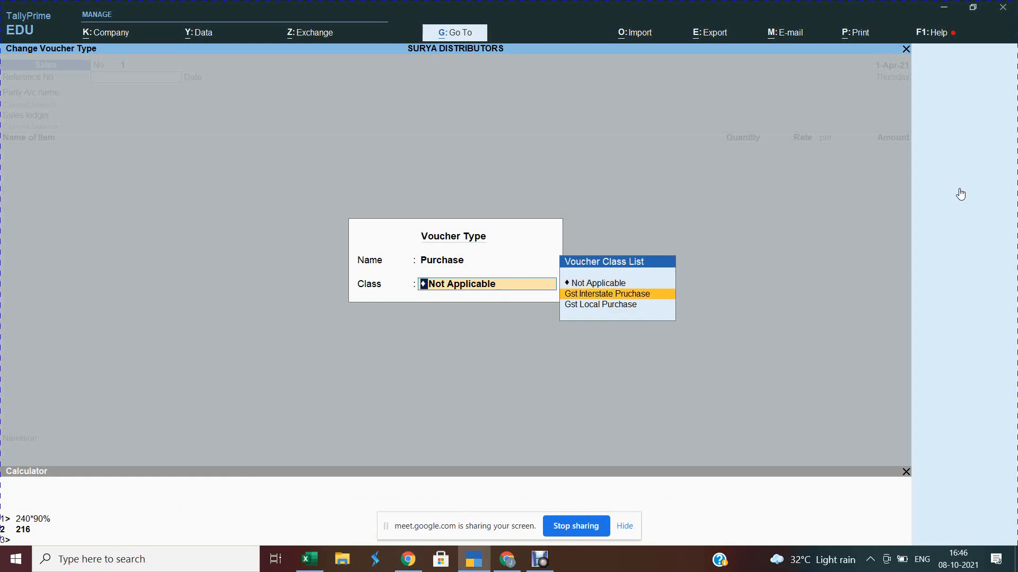
{"action": "key", "text": "Return"}
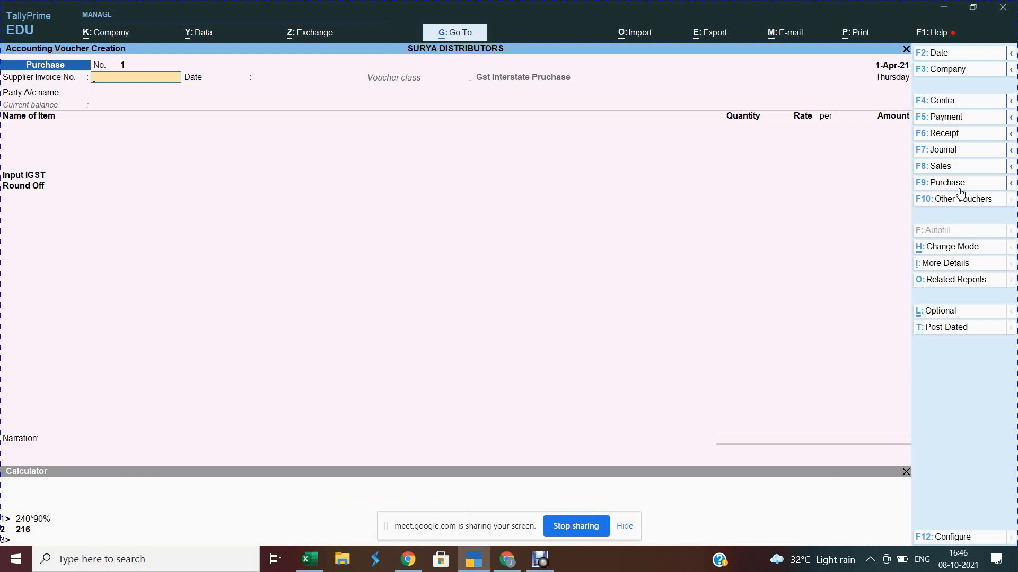
{"action": "type", "text": "123"}
{"action": "key", "text": "Return"}
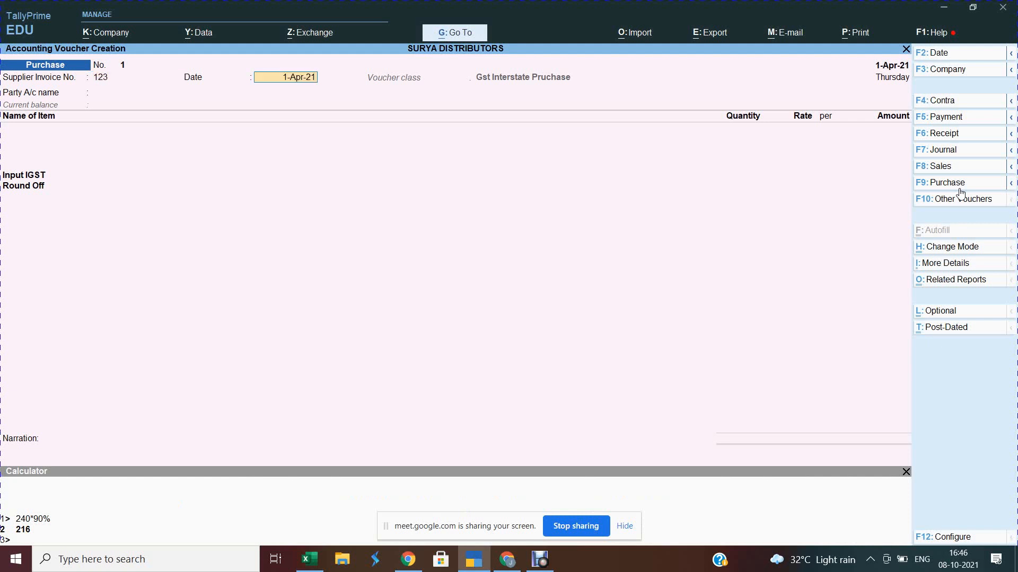
{"action": "key", "text": "Return"}
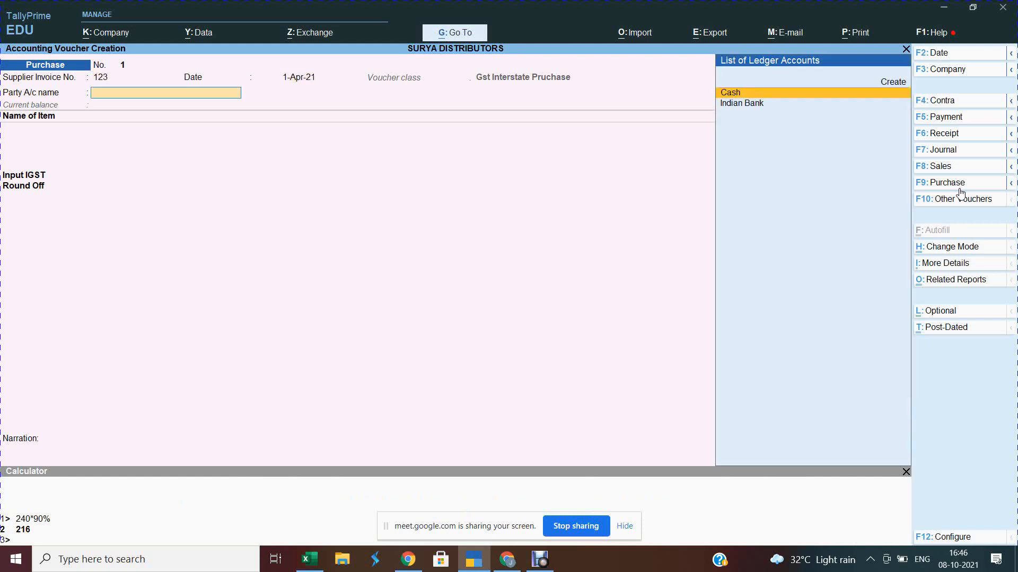
{"action": "left_click", "coordinate": [960, 186]}
{"action": "key", "text": "Return"}
Step: Create ledger 'Harldiram Private Limited' under Sundry Creditors with bill-by-bill balances and 30-day credit
{"action": "key", "text": "alt"}
{"action": "key", "text": "alt+c"}
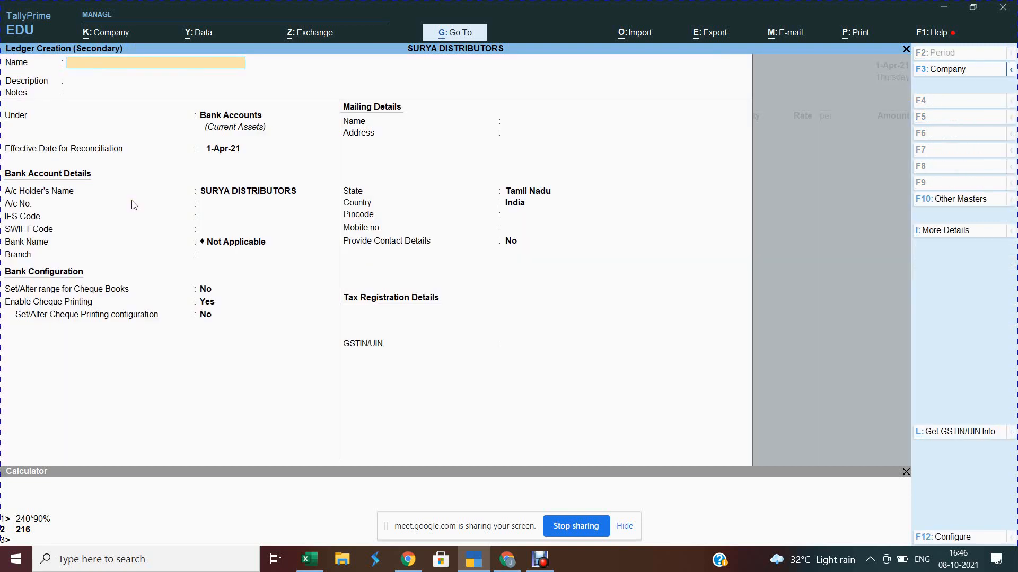
{"action": "type", "text": "Harldiram Private Limited"}
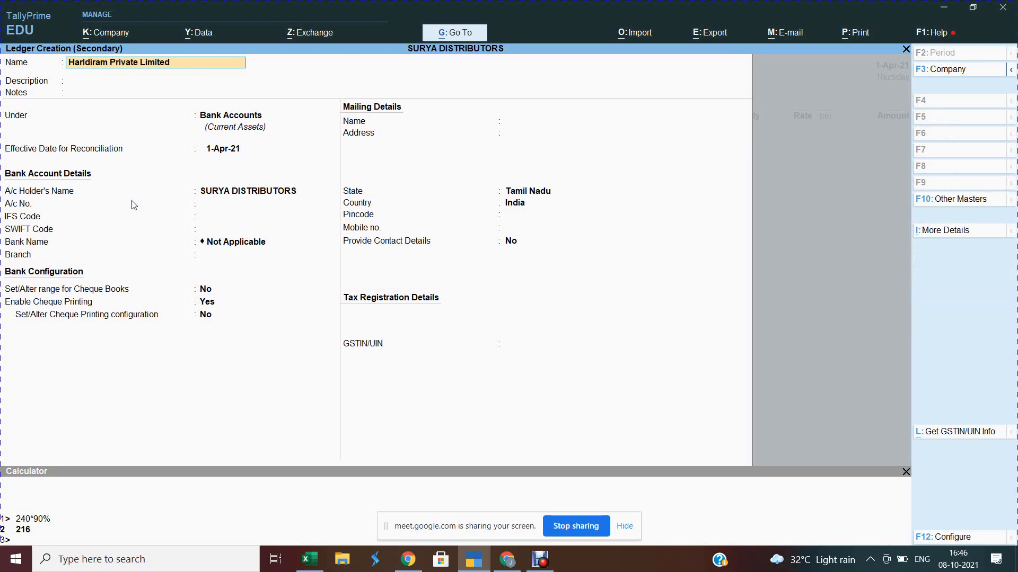
{"action": "key", "text": "Return"}
{"action": "key", "text": "Return"}
{"action": "key", "text": "Return"}
{"action": "type", "text": "S"}
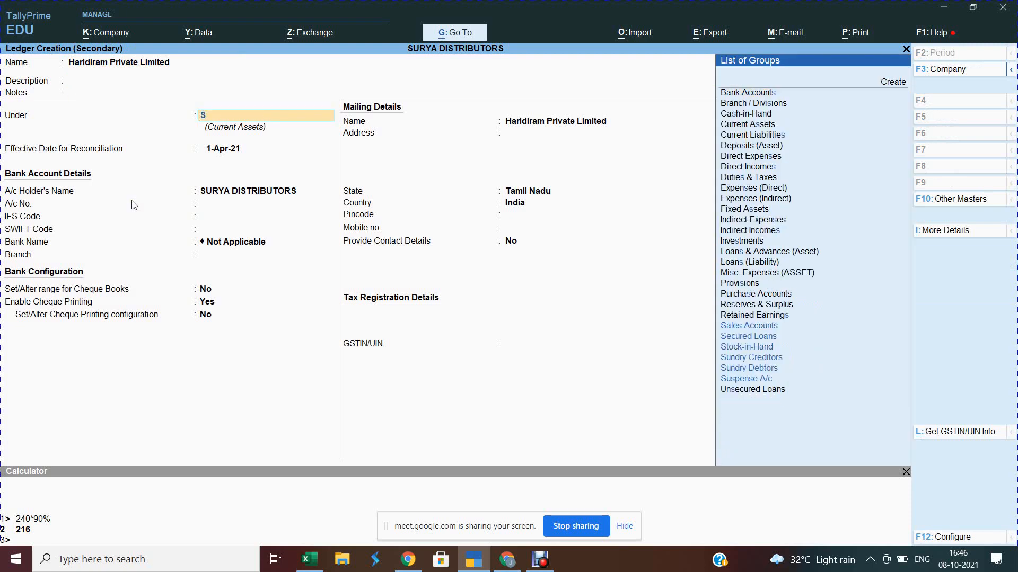
{"action": "type", "text": "un"}
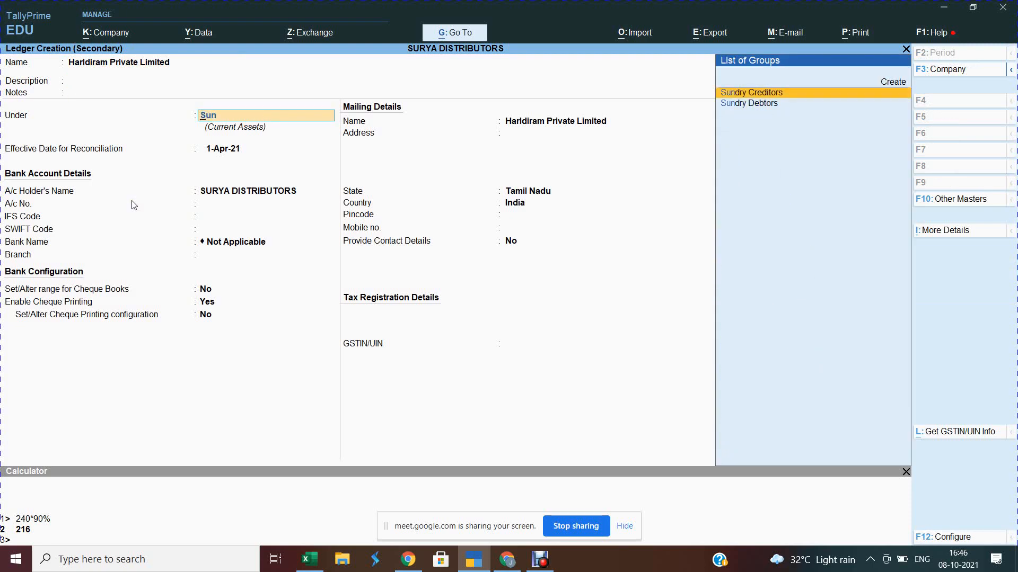
{"action": "key", "text": "Return"}
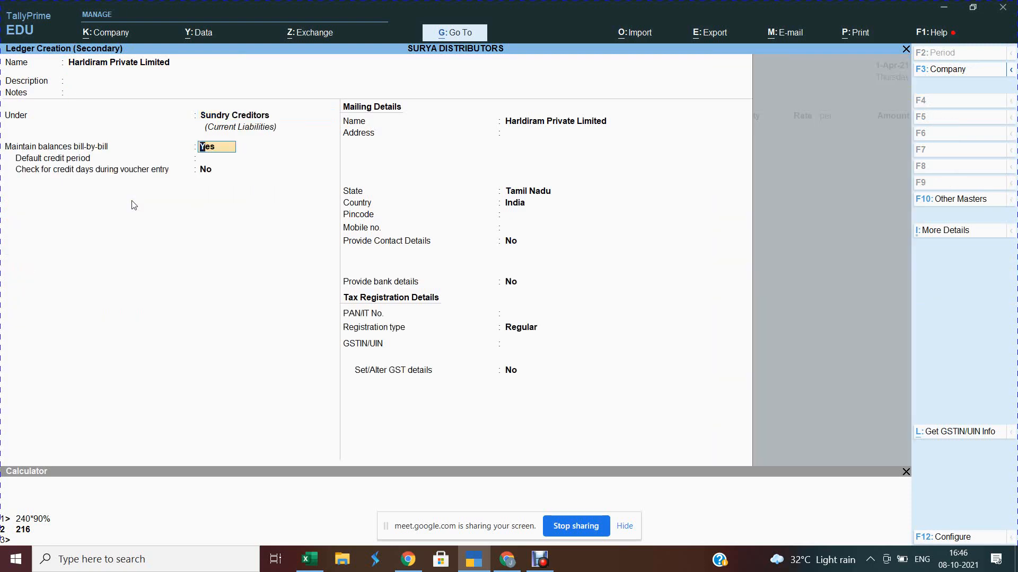
{"action": "key", "text": "Return"}
{"action": "type", "text": "30"}
{"action": "key", "text": "Return"}
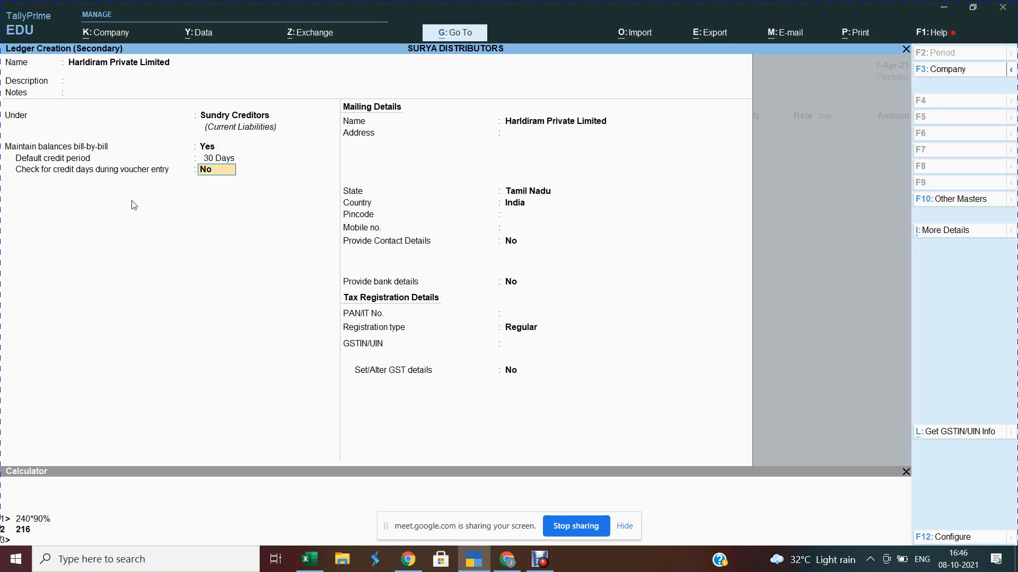
{"action": "key", "text": "Return"}
{"action": "key", "text": "Return"}
{"action": "key", "text": "Return"}
{"action": "key", "text": "Return"}
{"action": "key", "text": "Return"}
{"action": "key", "text": "Return"}
{"action": "key", "text": "Return"}
{"action": "key", "text": "Return"}
{"action": "key", "text": "Return"}
{"action": "key", "text": "Return"}
{"action": "key", "text": "Return"}
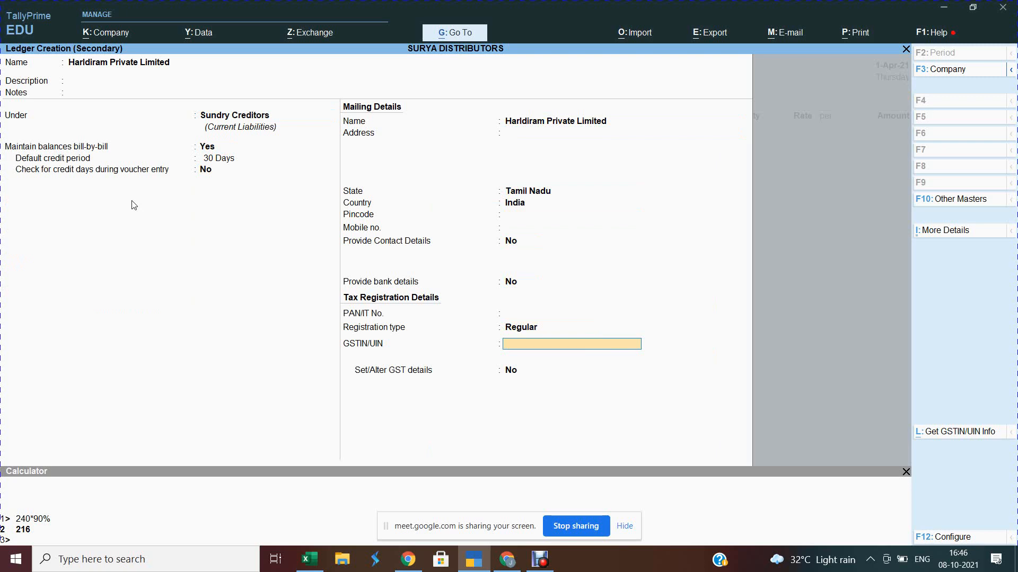
Step: Admit the waiting participant into the video call, then return to the Haldiram workbook
{"action": "key", "text": "alt+Tab"}
{"action": "key", "text": "Tab"}
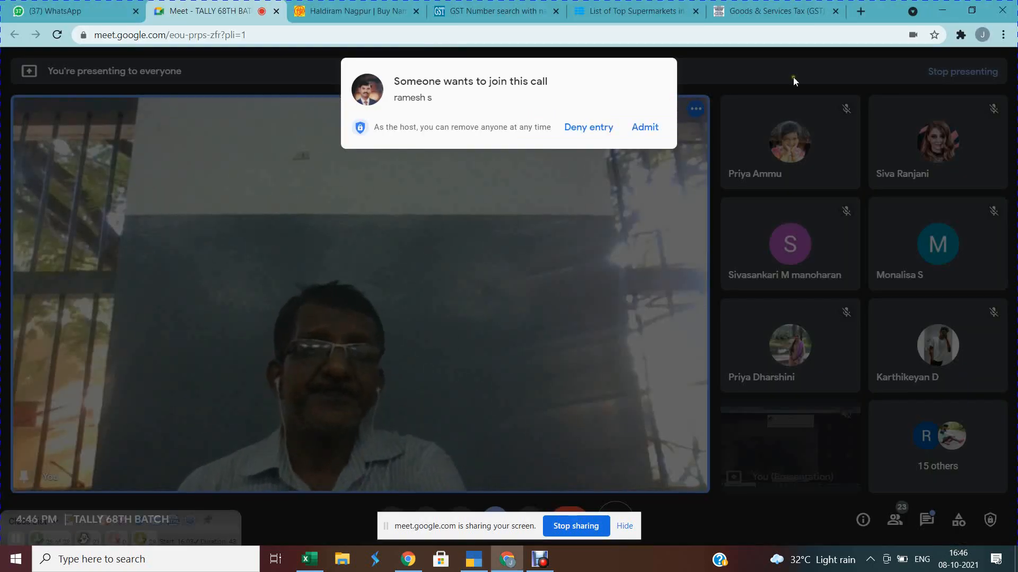
{"action": "left_click", "coordinate": [653, 127]}
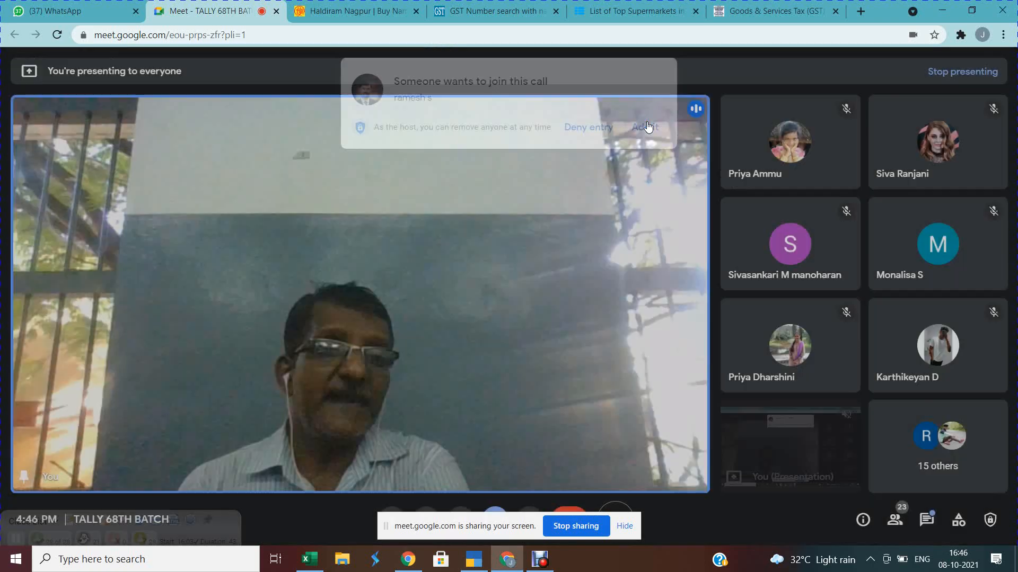
{"action": "key", "text": "alt+Tab"}
{"action": "key", "text": "Tab"}
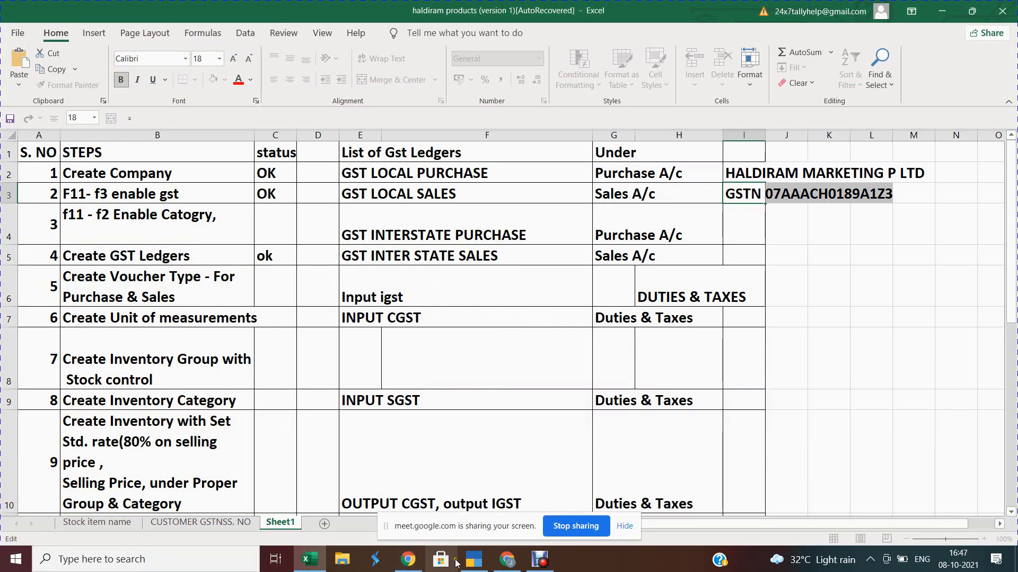
Step: Paste the copied GSTIN into the Haldiram ledger and save it as the voucher's party
{"action": "mouse_move", "coordinate": [474, 563]}
{"action": "left_click", "coordinate": [436, 492]}
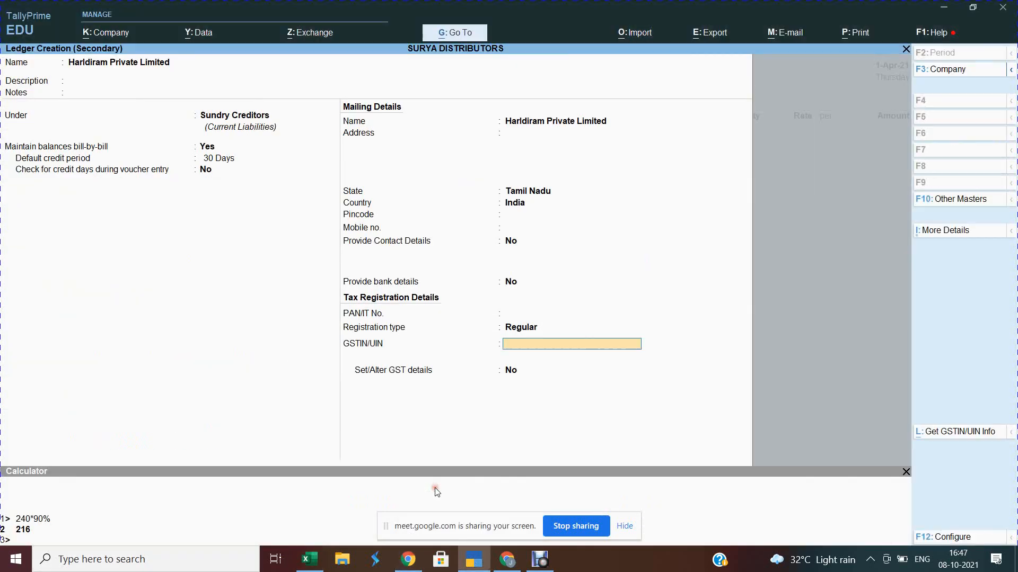
{"action": "key", "text": "ctrl"}
{"action": "key", "text": "Return"}
{"action": "key", "text": "Return"}
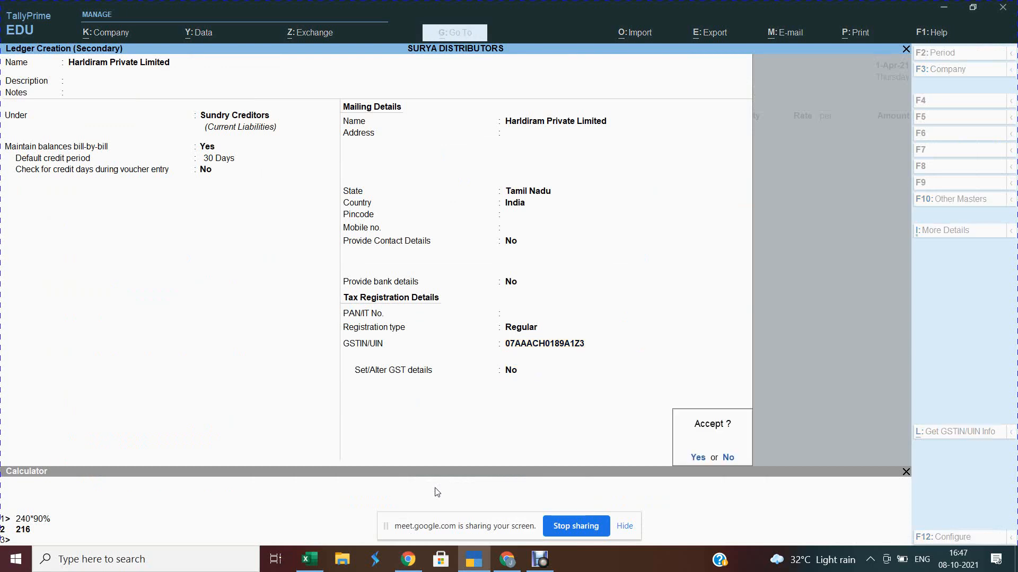
{"action": "key", "text": "Return"}
{"action": "key", "text": "Return"}
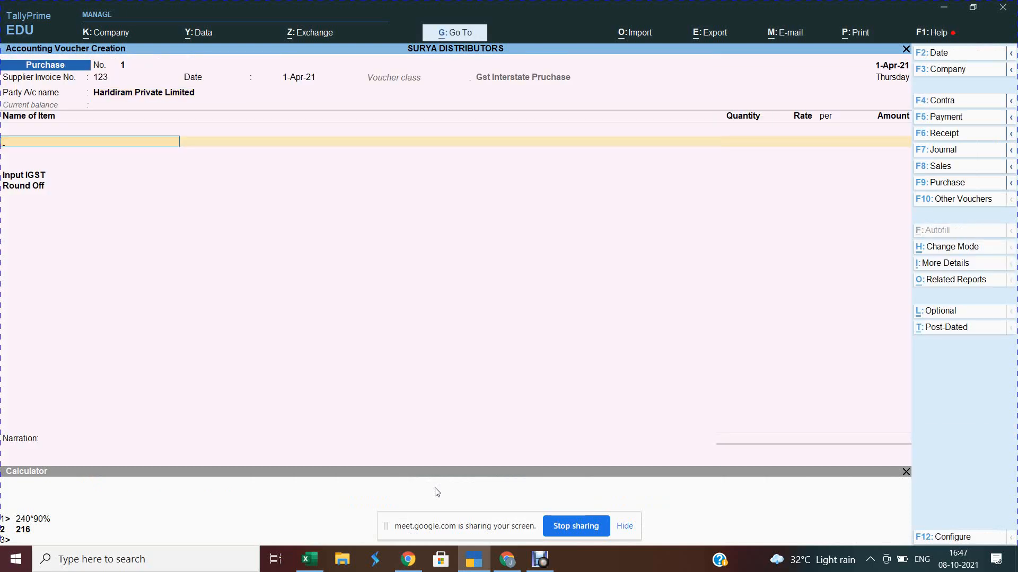
{"action": "key", "text": "alt+Tab"}
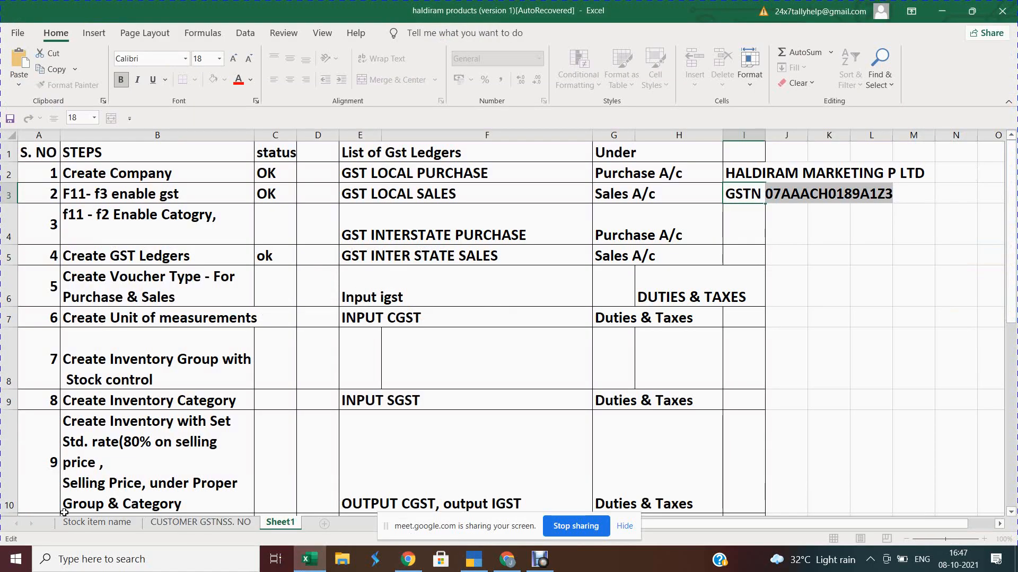
Step: On the Stock item name sheet, add the header 'group' in cell F2
{"action": "left_click", "coordinate": [102, 522]}
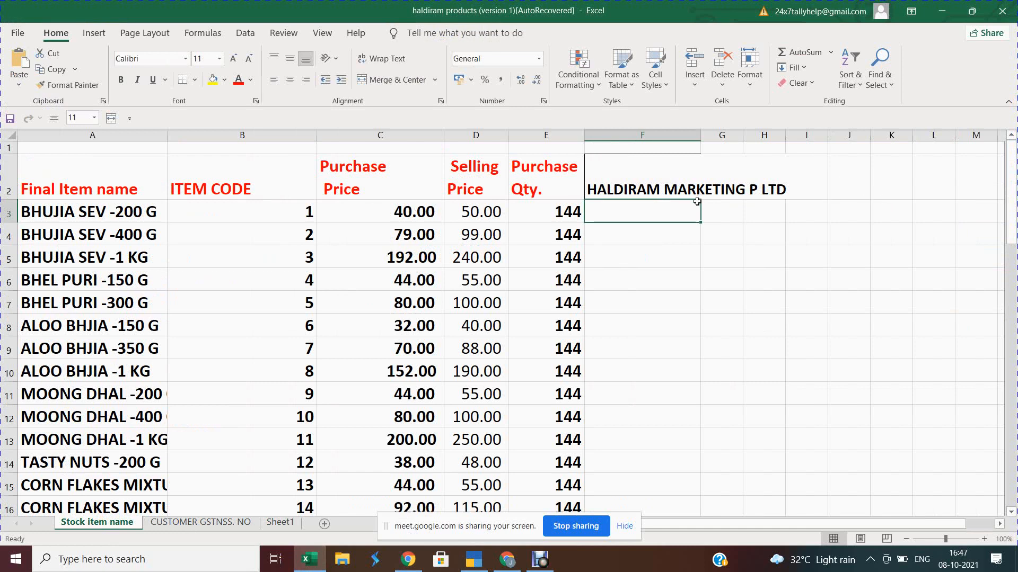
{"action": "type", "text": "grUOU"}
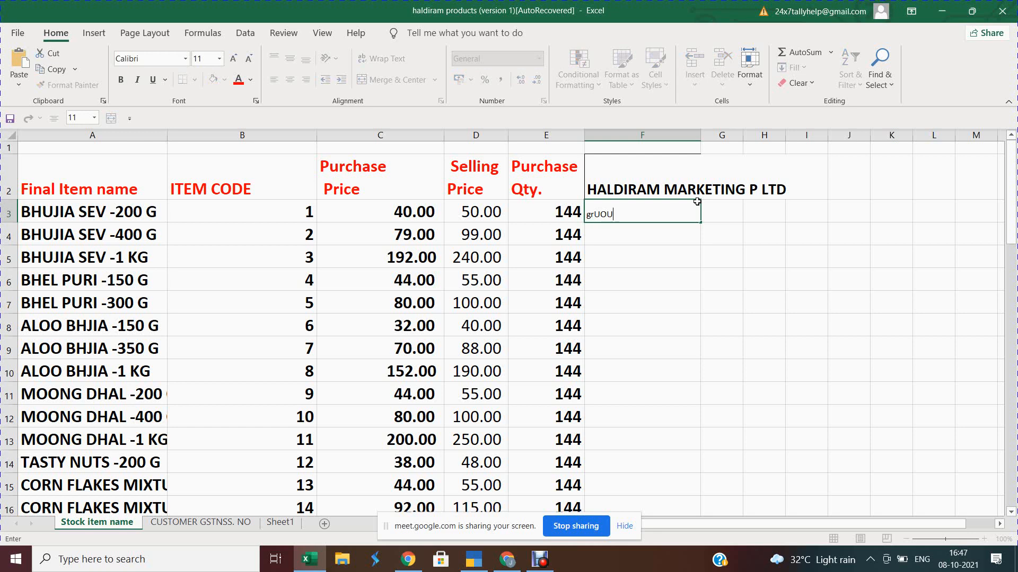
{"action": "key", "text": "Escape"}
{"action": "key", "text": "ctrl+d"}
{"action": "key", "text": "Left"}
{"action": "key", "text": "Down"}
{"action": "key", "text": "Right"}
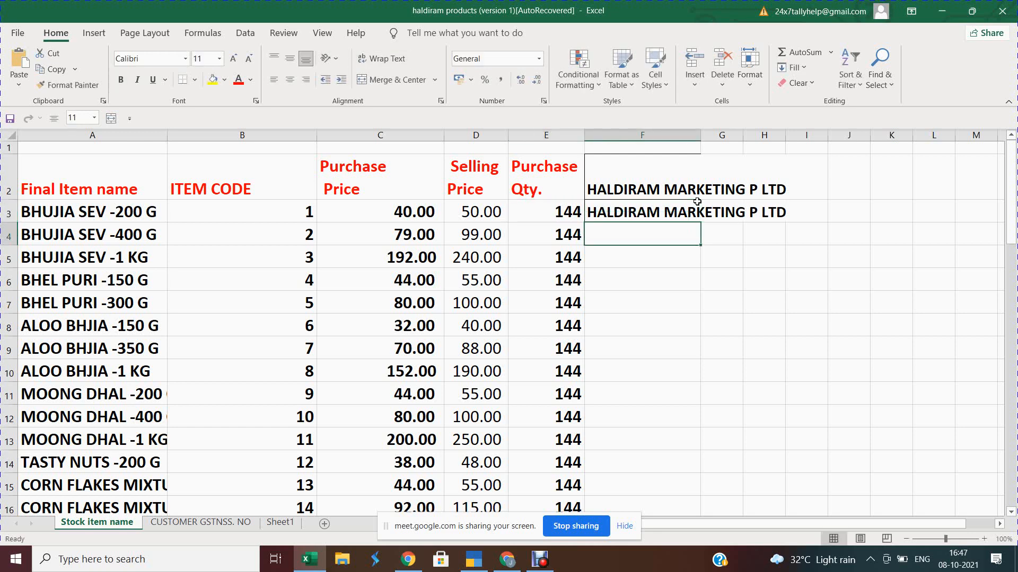
{"action": "key", "text": "ctrl+d"}
{"action": "key", "text": "Up"}
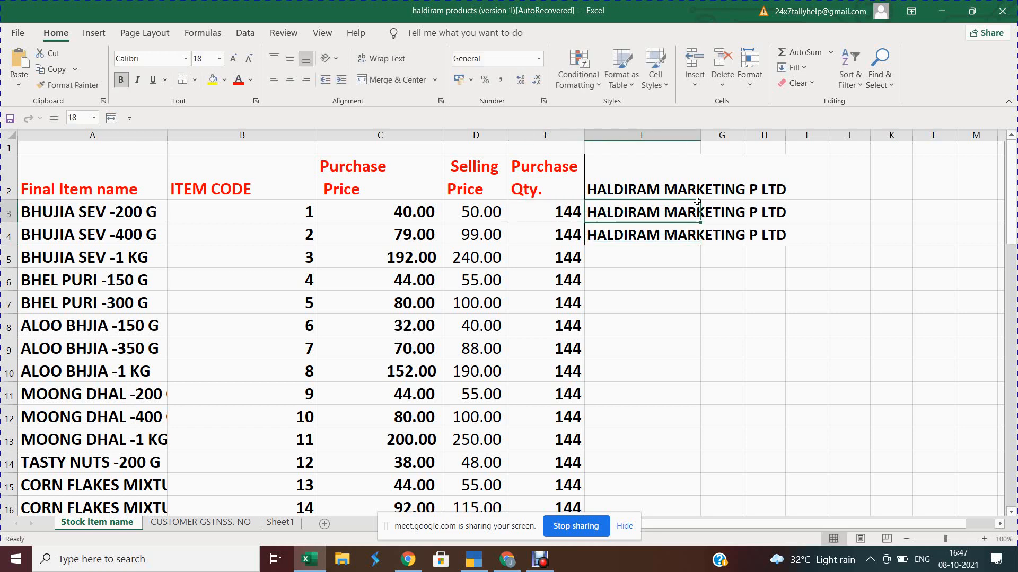
{"action": "type", "text": "gROUP"}
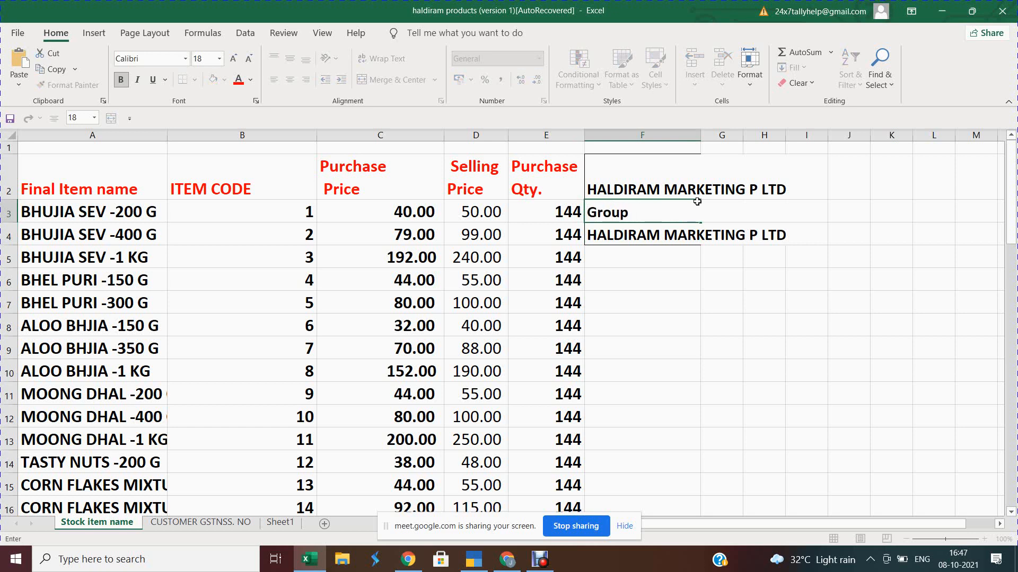
{"action": "key", "text": "Escape"}
{"action": "key", "text": "Up"}
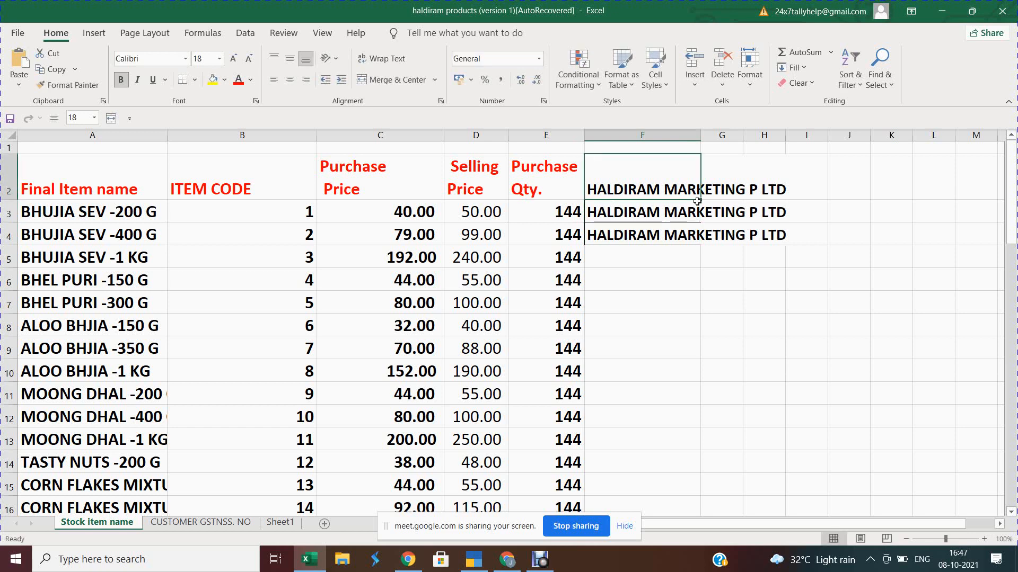
{"action": "type", "text": "group"}
{"action": "key", "text": "Return"}
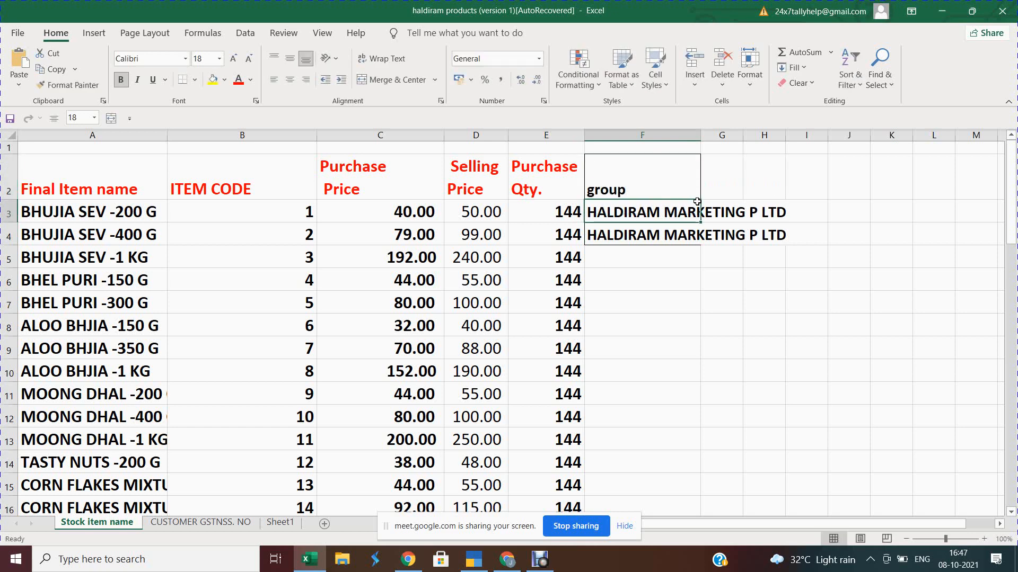
Step: Clear F3:F4 and enter Savories in cell F3
{"action": "key", "text": "ctrl+shift+Left"}
{"action": "key", "text": "Right"}
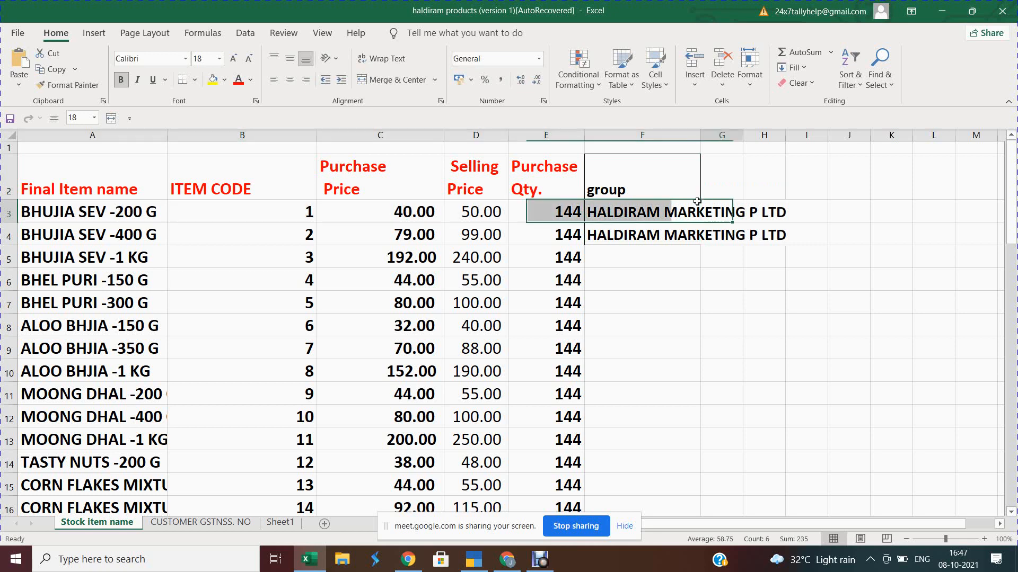
{"action": "key", "text": "Left"}
{"action": "key", "text": "shift+Down"}
{"action": "key", "text": "Delete"}
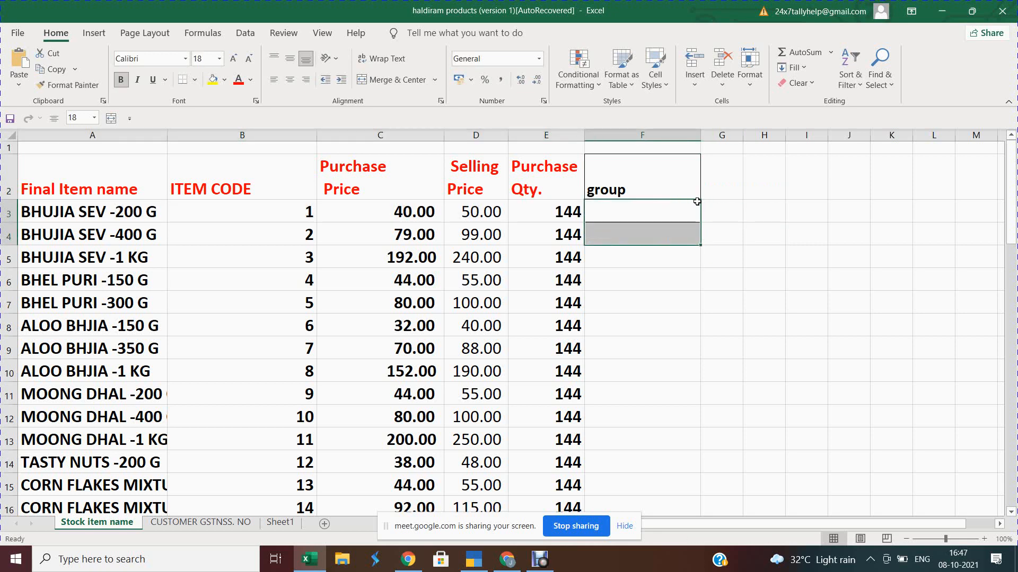
{"action": "key", "text": "Up"}
{"action": "key", "text": "Down"}
{"action": "type", "text": "SAvories"}
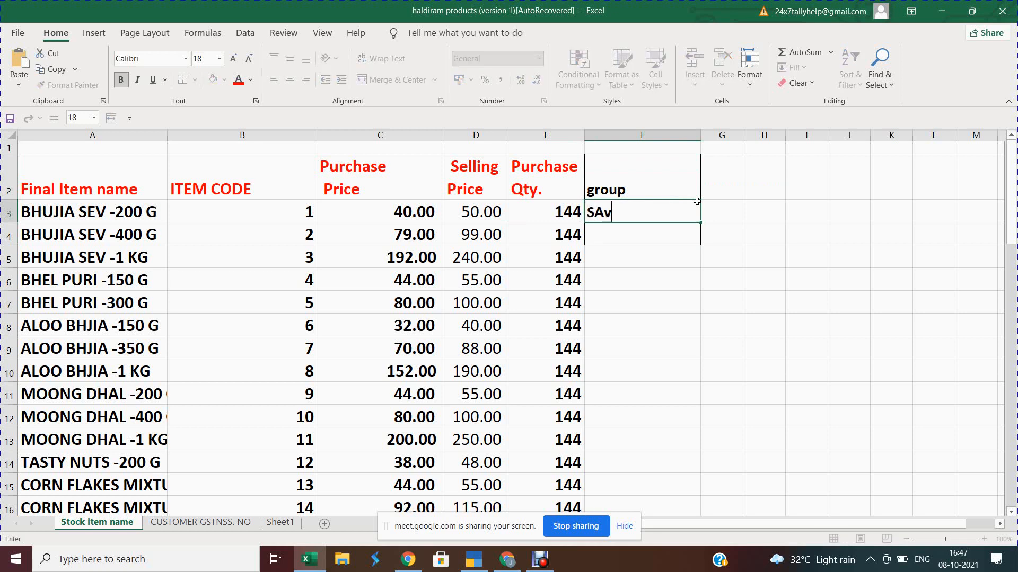
{"action": "key", "text": "Tab"}
Step: Add the header 'Catogary' in G2 and enter Namkeen in G3
{"action": "key", "text": "Up"}
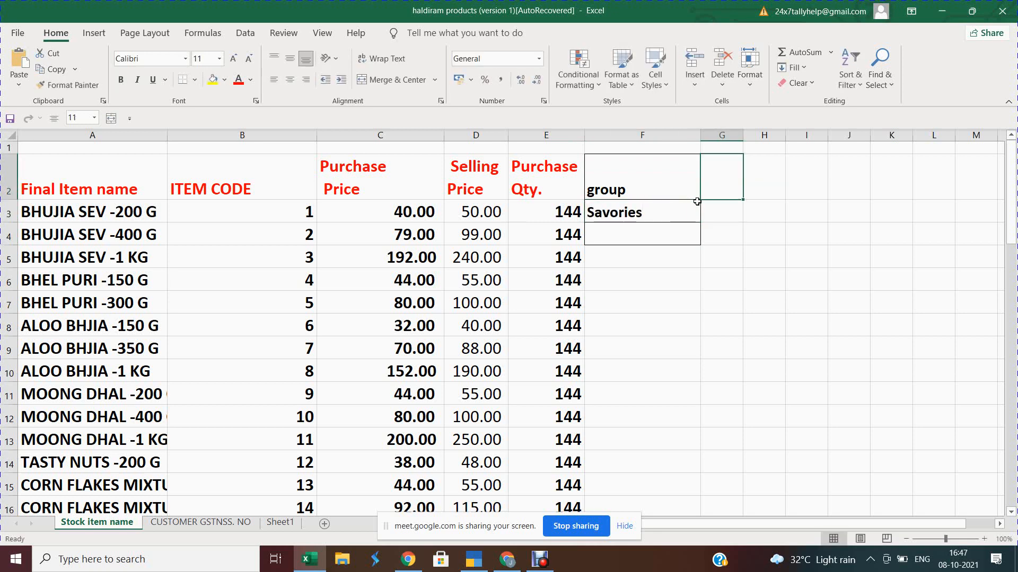
{"action": "type", "text": "catag"}
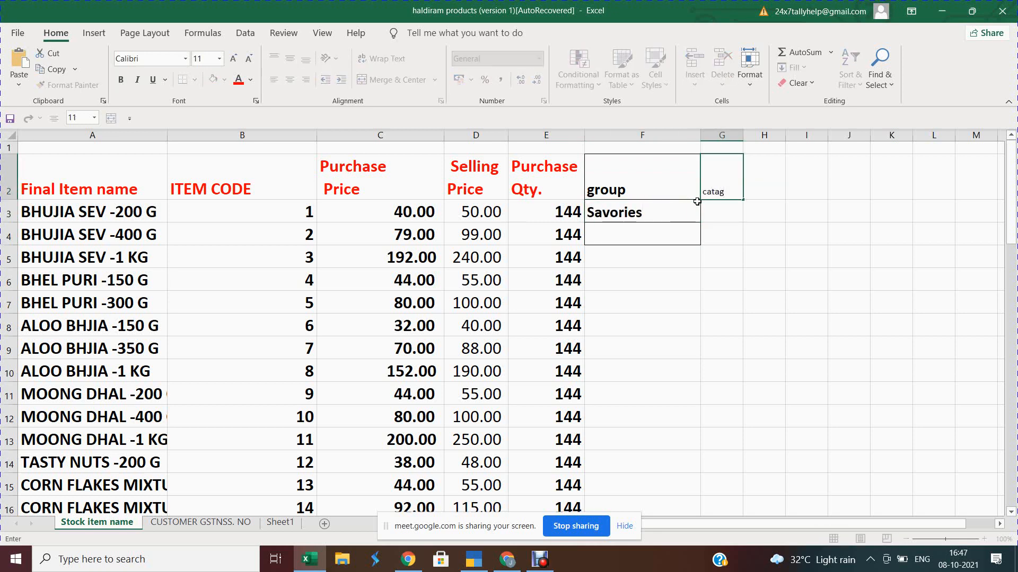
{"action": "type", "text": "ory"}
{"action": "key", "text": "Escape"}
{"action": "key", "text": "Left"}
{"action": "key", "text": "ctrl+c"}
{"action": "key", "text": "Right"}
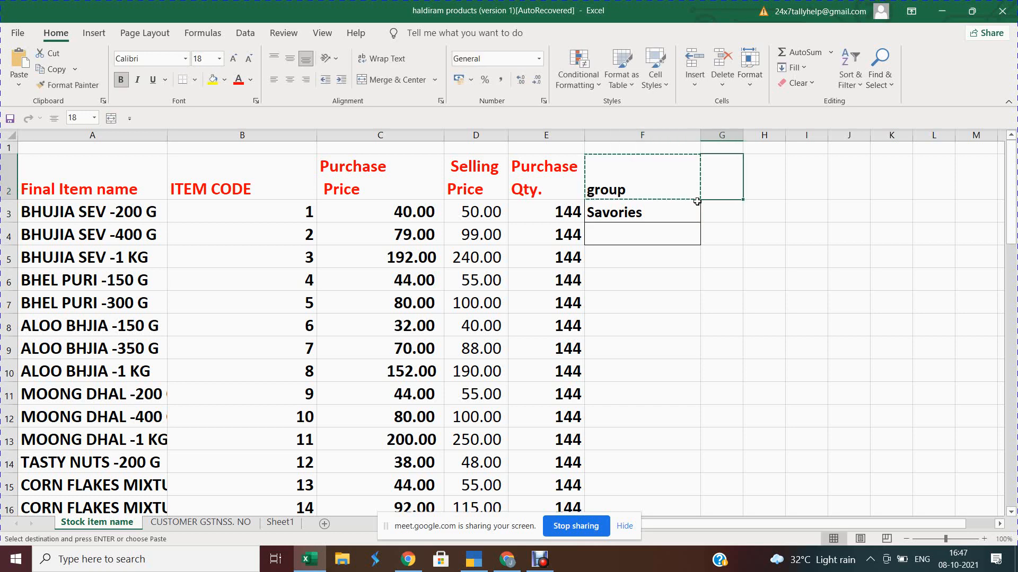
{"action": "key", "text": "ctrl+v"}
{"action": "type", "text": "Ca"}
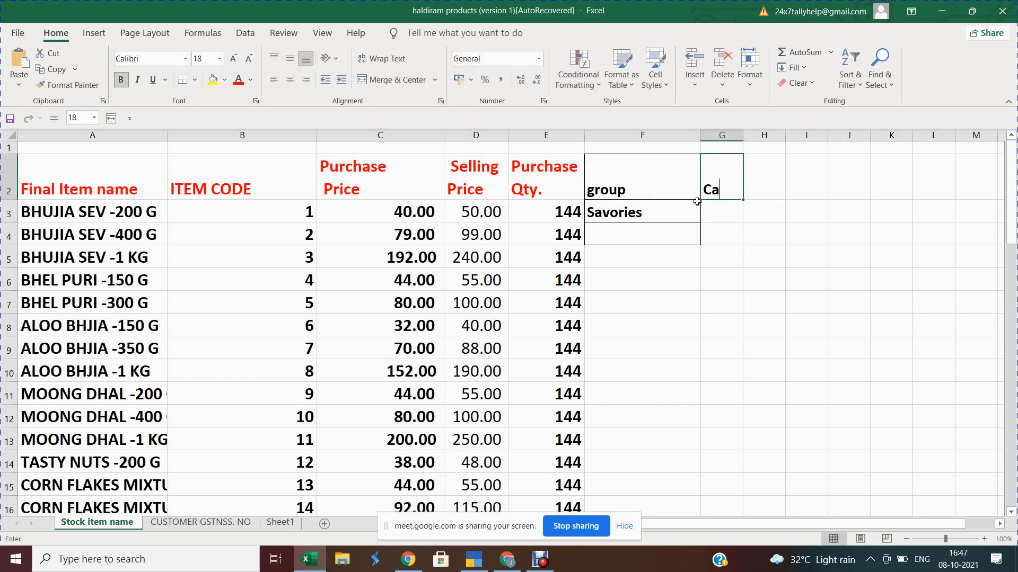
{"action": "type", "text": "togary"}
{"action": "key", "text": "Return"}
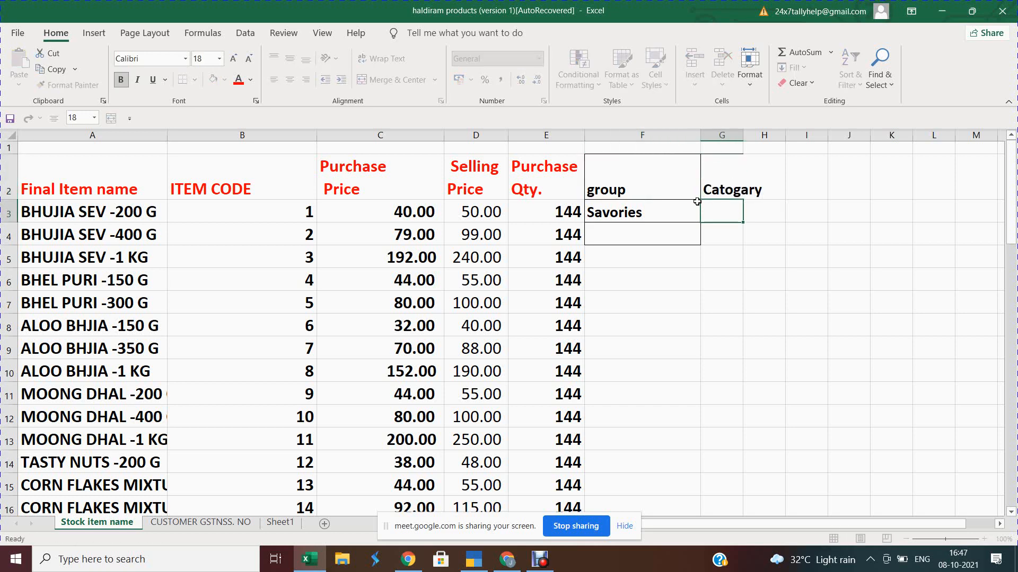
{"action": "type", "text": "Namkeen"}
{"action": "key", "text": "Return"}
{"action": "key", "text": "Left"}
{"action": "key", "text": "Left"}
{"action": "key", "text": "Up"}
{"action": "key", "text": "Right"}
{"action": "key", "text": "ctrl+c"}
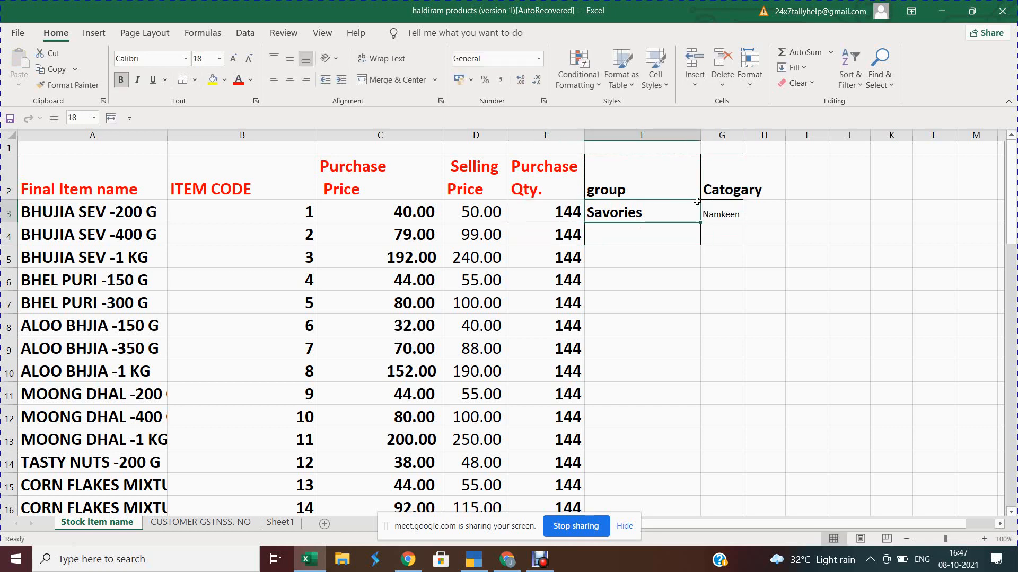
{"action": "key", "text": "Right"}
{"action": "key", "text": "ctrl+v"}
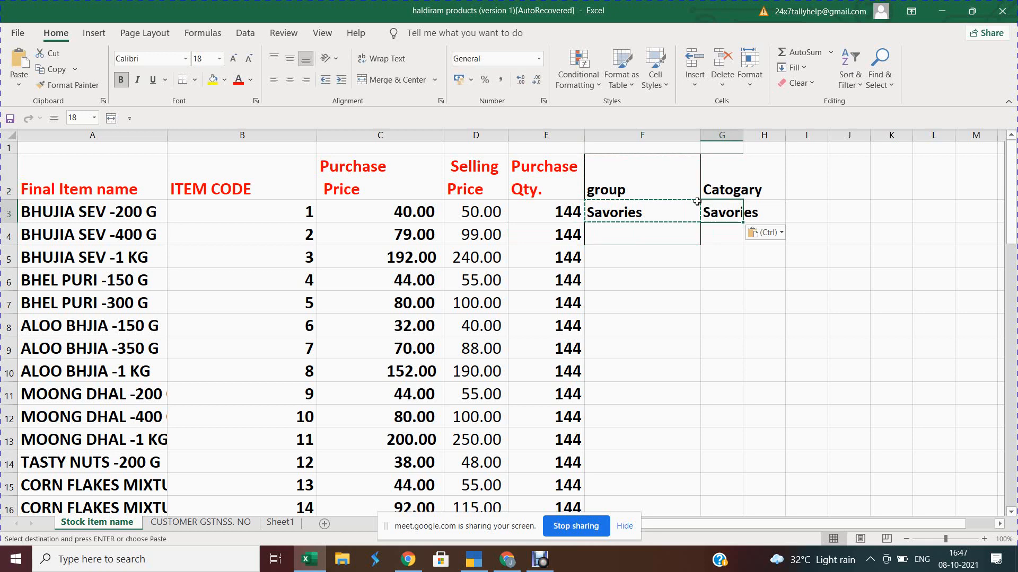
{"action": "type", "text": "Namkeen"}
{"action": "key", "text": "Return"}
Step: Fill Savories and Namkeen down columns F:G through row 38, then return to A3
{"action": "key", "text": "Up"}
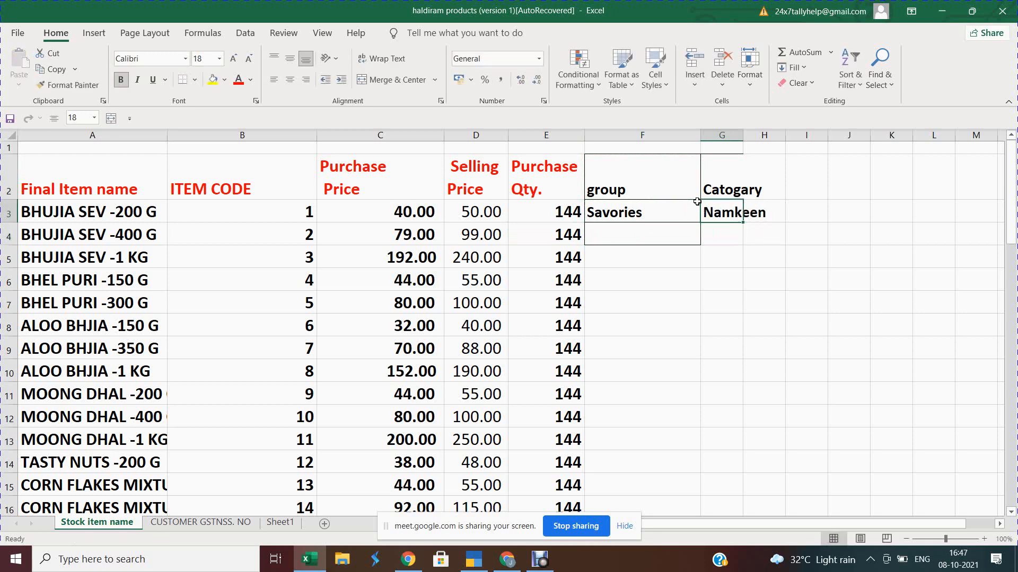
{"action": "key", "text": "shift+Left"}
{"action": "key", "text": "ctrl+c"}
{"action": "key", "text": "Left"}
{"action": "key", "text": "Left"}
{"action": "key", "text": "ctrl+Down"}
{"action": "key", "text": "Right"}
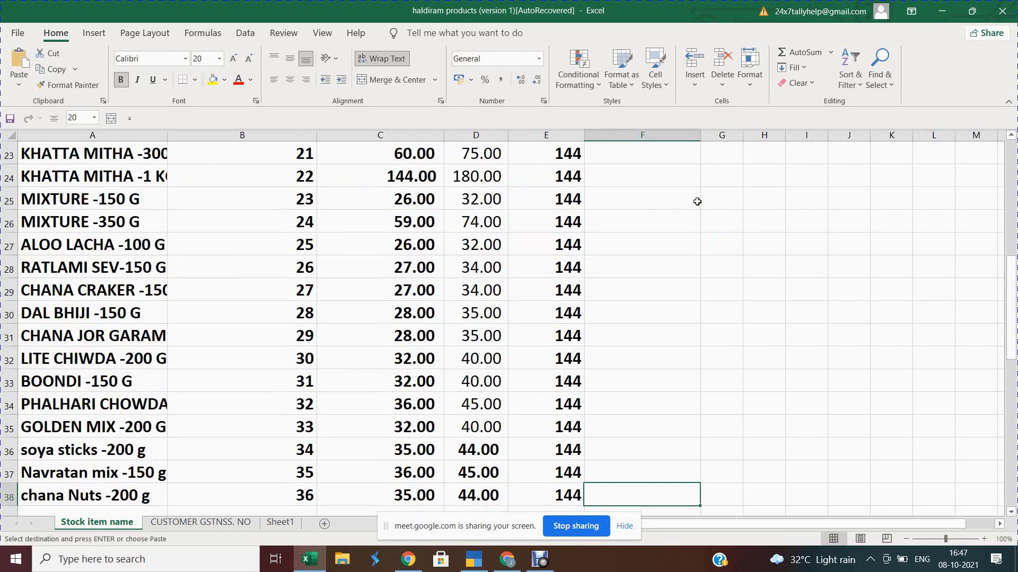
{"action": "key", "text": "shift+Right"}
{"action": "key", "text": "ctrl+shift+Up"}
{"action": "key", "text": "Return"}
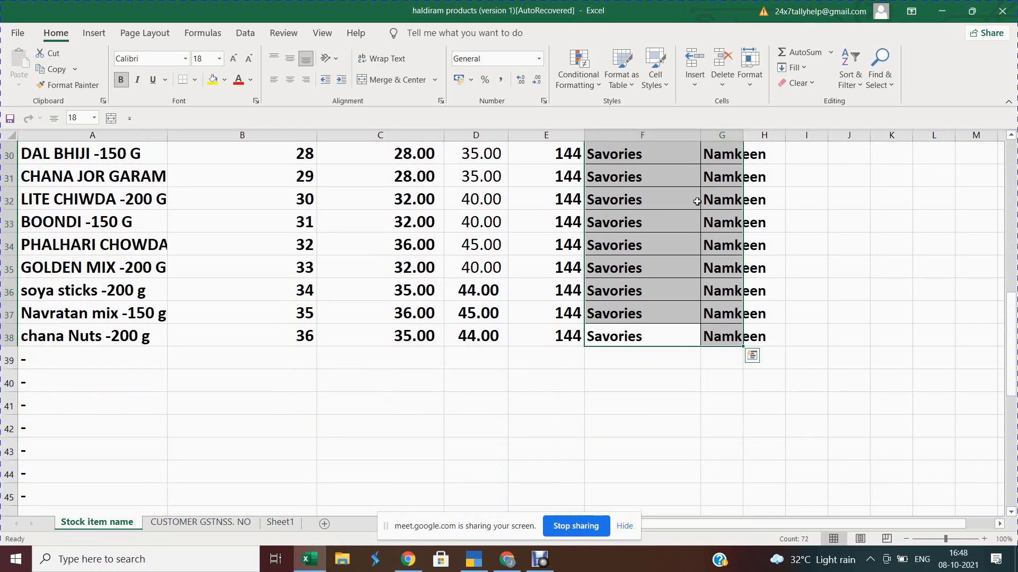
{"action": "key", "text": "ctrl+Up"}
{"action": "key", "text": "ctrl+Up"}
{"action": "key", "text": "Down"}
{"action": "key", "text": "Down"}
{"action": "key", "text": "Down"}
{"action": "key", "text": "Left"}
{"action": "key", "text": "Left"}
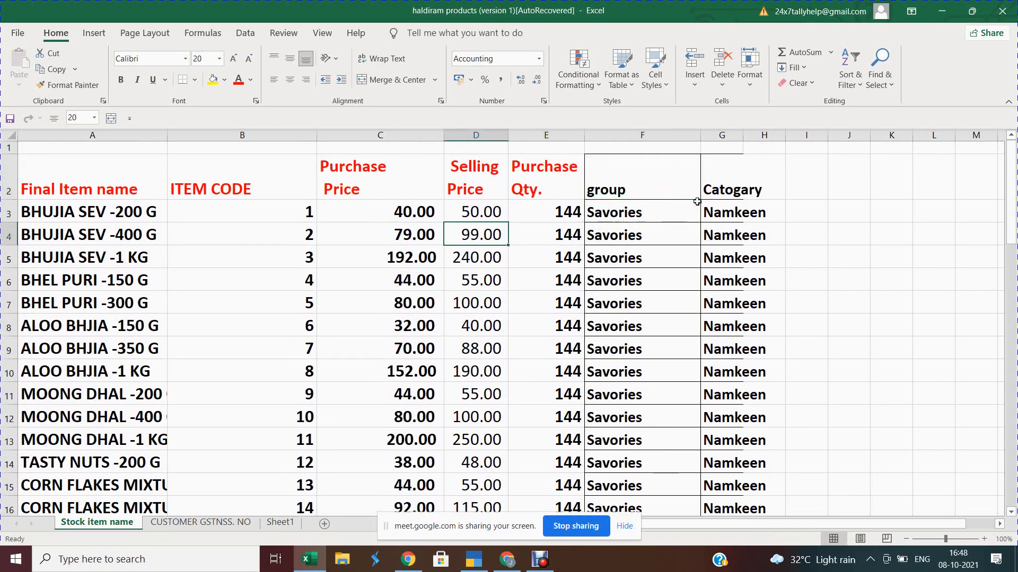
{"action": "key", "text": "Home"}
{"action": "key", "text": "Up"}
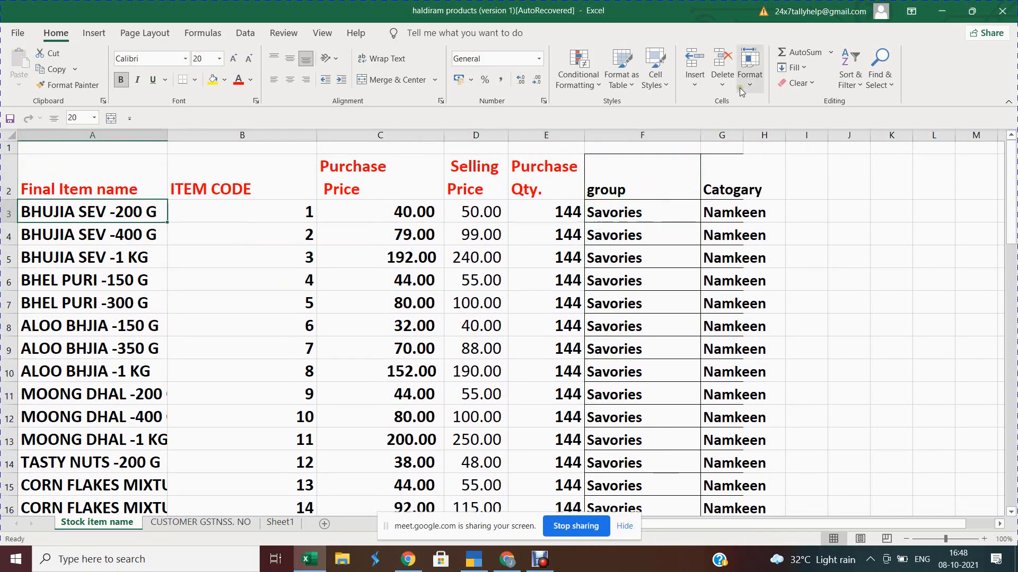
Step: Freeze panes at A3 and scroll to the last item to confirm headings stay visible
{"action": "left_click", "coordinate": [332, 33]}
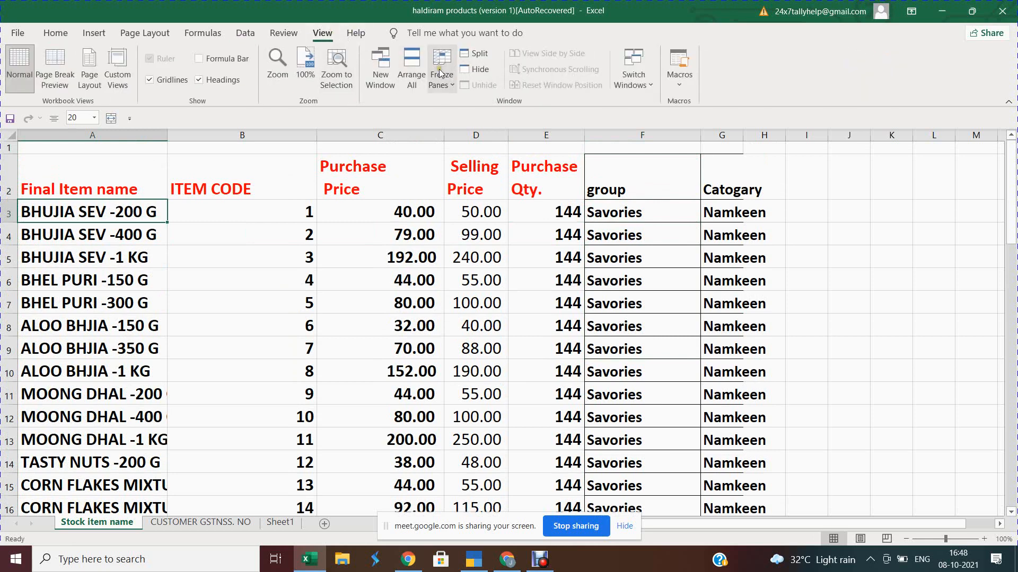
{"action": "left_click", "coordinate": [440, 73]}
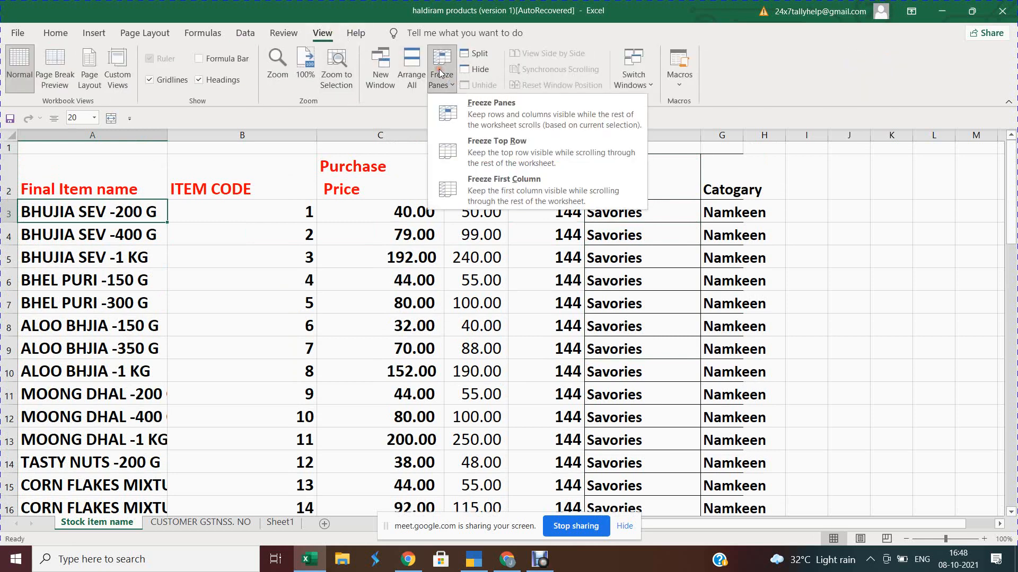
{"action": "left_click", "coordinate": [511, 115]}
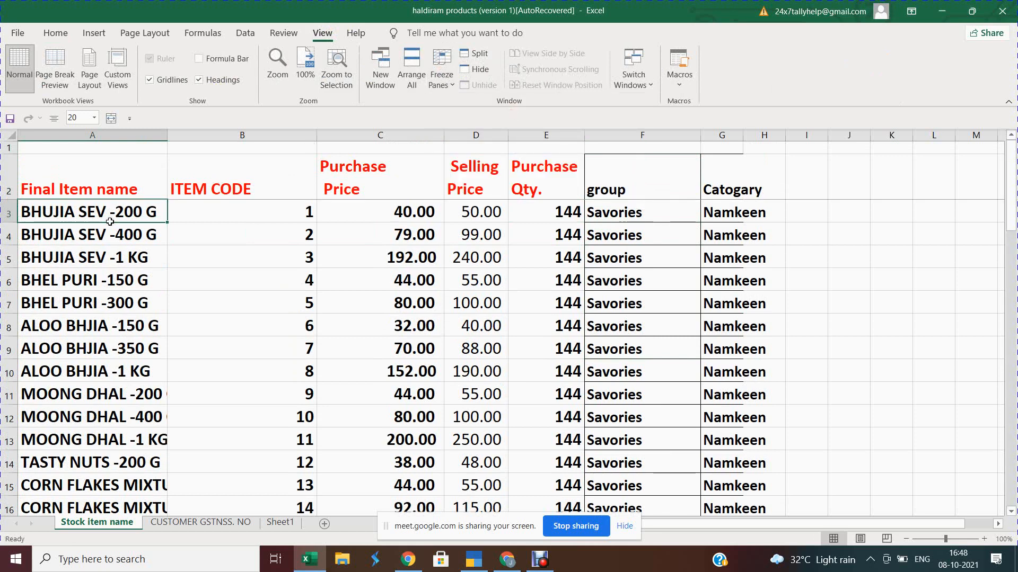
{"action": "key", "text": "Down"}
{"action": "key", "text": "Down"}
{"action": "key", "text": "Down"}
{"action": "key", "text": "Down"}
{"action": "key", "text": "Down"}
{"action": "key", "text": "Down"}
{"action": "key", "text": "Down"}
{"action": "key", "text": "Down"}
{"action": "key", "text": "Down"}
{"action": "key", "text": "Down"}
{"action": "key", "text": "Down"}
{"action": "key", "text": "Down"}
{"action": "key", "text": "Down"}
{"action": "key", "text": "Down"}
{"action": "key", "text": "Down"}
{"action": "key", "text": "Down"}
{"action": "key", "text": "Down"}
{"action": "key", "text": "Down"}
{"action": "key", "text": "Down"}
{"action": "key", "text": "Down"}
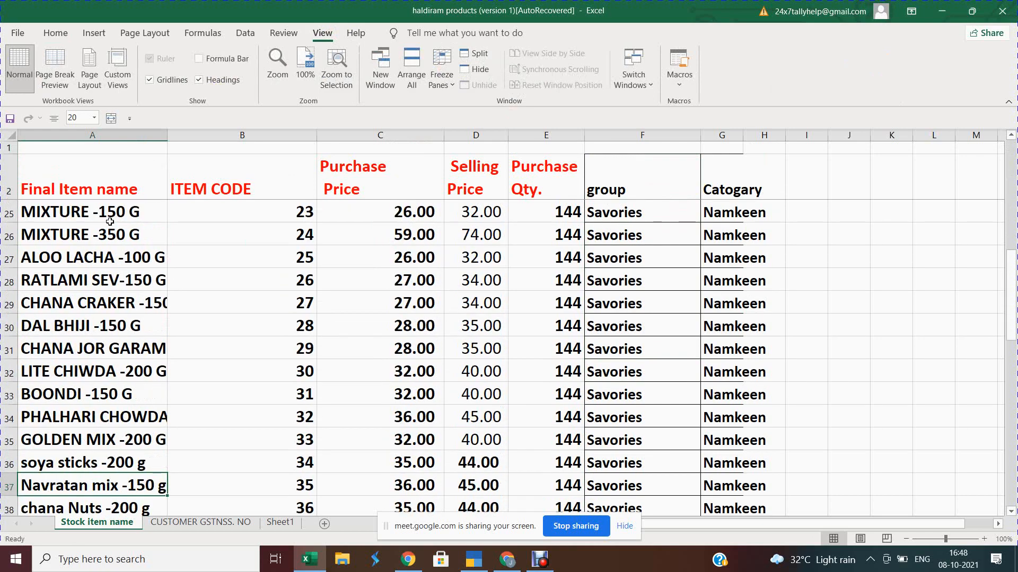
{"action": "key", "text": "Down"}
{"action": "key", "text": "Down"}
{"action": "key", "text": "Down"}
{"action": "key", "text": "Down"}
{"action": "key", "text": "Down"}
{"action": "key", "text": "Down"}
{"action": "key", "text": "Down"}
{"action": "key", "text": "Down"}
{"action": "key", "text": "Down"}
{"action": "key", "text": "Down"}
{"action": "key", "text": "Down"}
{"action": "key", "text": "Up"}
{"action": "key", "text": "Up"}
{"action": "key", "text": "Up"}
{"action": "key", "text": "Up"}
{"action": "key", "text": "Up"}
{"action": "key", "text": "Up"}
{"action": "key", "text": "Up"}
{"action": "key", "text": "Up"}
{"action": "key", "text": "Up"}
{"action": "key", "text": "Up"}
{"action": "key", "text": "Up"}
{"action": "key", "text": "Up"}
{"action": "key", "text": "Up"}
{"action": "key", "text": "Up"}
{"action": "key", "text": "Up"}
{"action": "key", "text": "Up"}
{"action": "key", "text": "Up"}
{"action": "key", "text": "Up"}
{"action": "key", "text": "Up"}
{"action": "key", "text": "Up"}
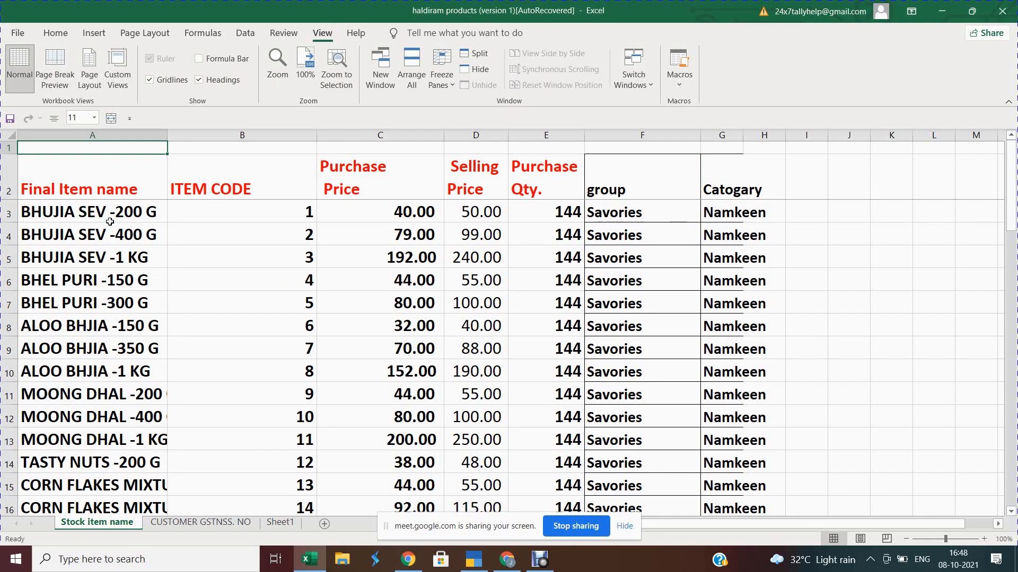
{"action": "key", "text": "Down"}
{"action": "key", "text": "Down"}
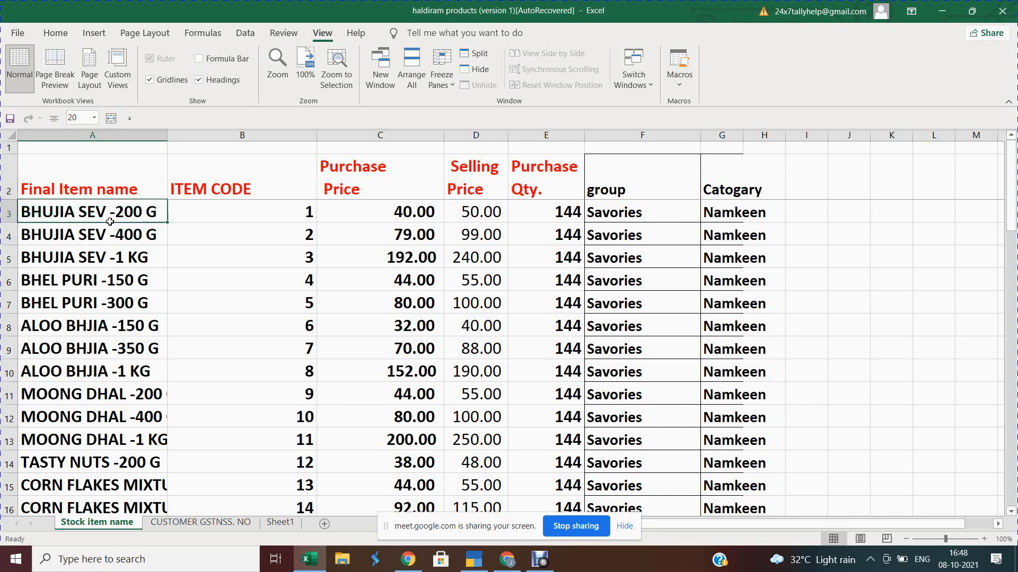
{"action": "key", "text": "Right"}
{"action": "key", "text": "ctrl+Down"}
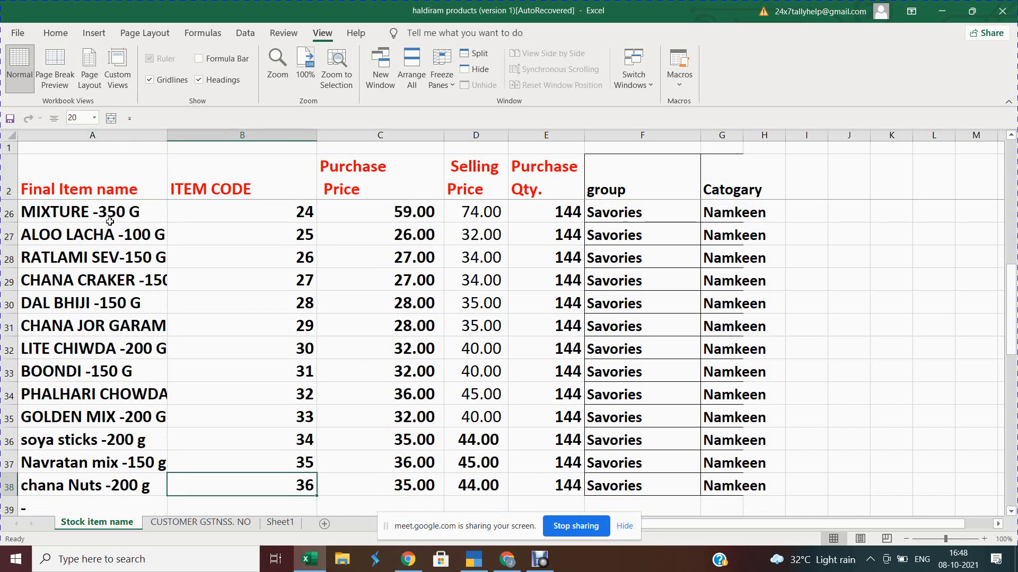
{"action": "key", "text": "ctrl+Up"}
{"action": "key", "text": "Down"}
{"action": "key", "text": "Down"}
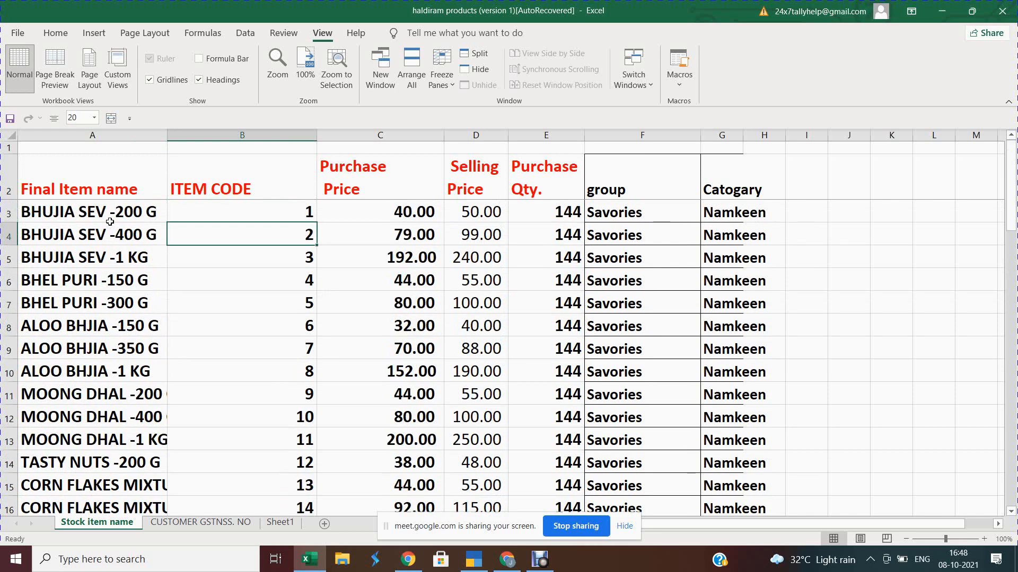
{"action": "key", "text": "Up"}
Step: Move around the frozen heading cells, ending on the ITEM CODE heading
{"action": "key", "text": "Right"}
{"action": "key", "text": "Right"}
{"action": "key", "text": "Right"}
{"action": "key", "text": "Right"}
{"action": "key", "text": "Left"}
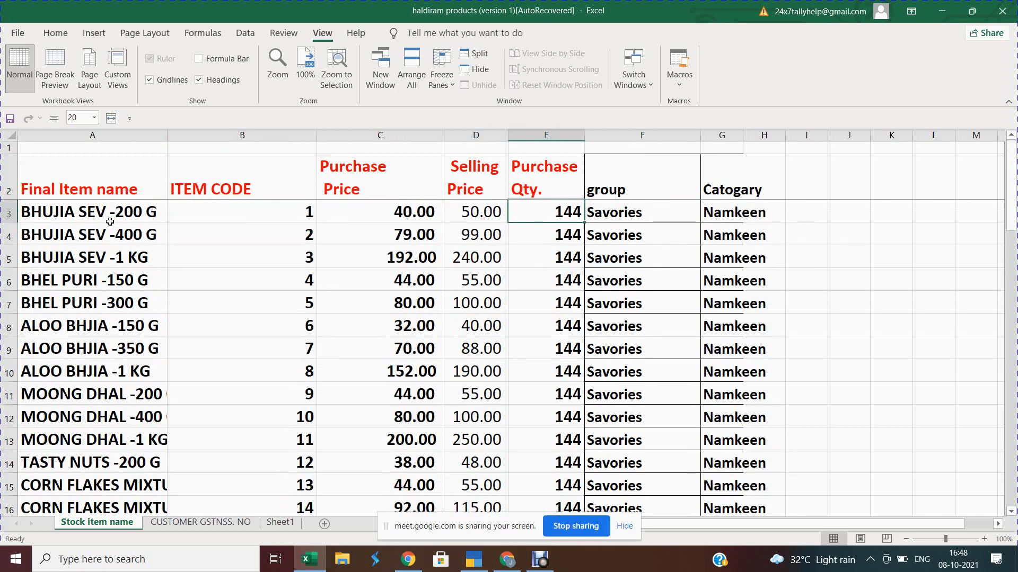
{"action": "key", "text": "Up"}
{"action": "key", "text": "Up"}
{"action": "key", "text": "Right"}
{"action": "key", "text": "Right"}
{"action": "key", "text": "Right"}
{"action": "key", "text": "Left"}
{"action": "key", "text": "Left"}
{"action": "key", "text": "Left"}
{"action": "key", "text": "Left"}
{"action": "key", "text": "Left"}
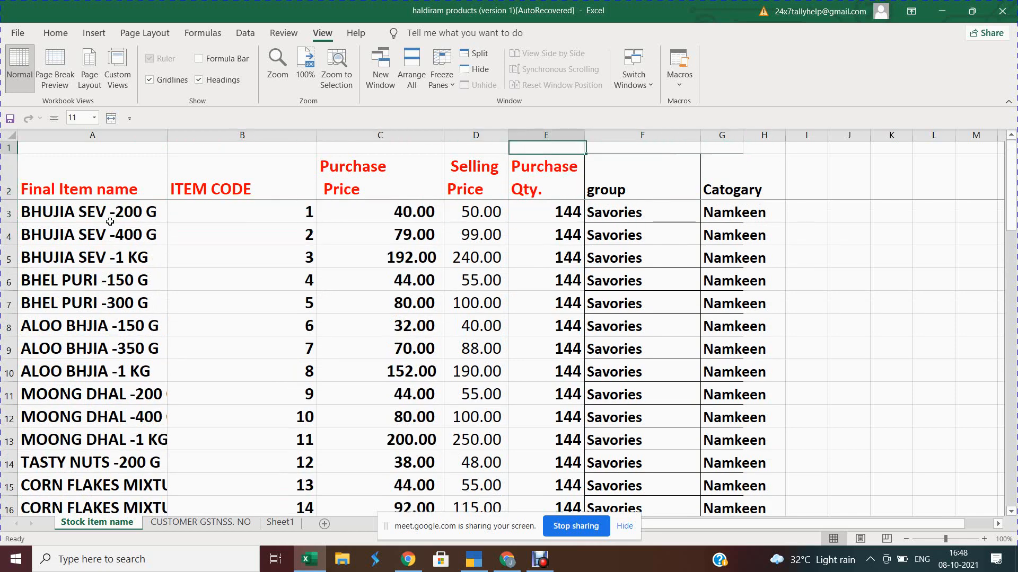
{"action": "key", "text": "Left"}
{"action": "key", "text": "Left"}
{"action": "key", "text": "Down"}
{"action": "key", "text": "Down"}
{"action": "key", "text": "Up"}
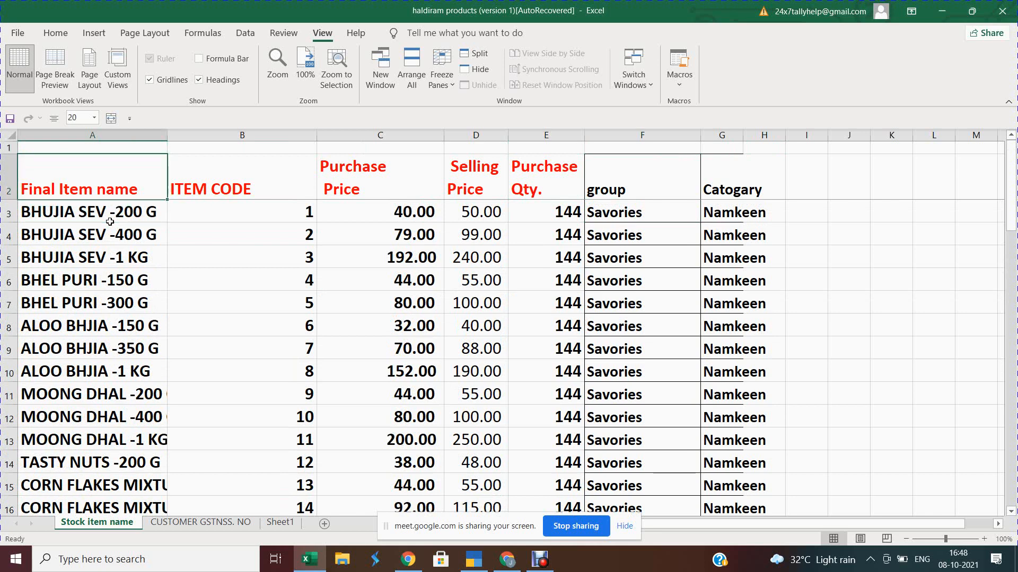
{"action": "key", "text": "Right"}
{"action": "key", "text": "Right"}
{"action": "key", "text": "Left"}
{"action": "key", "text": "Left"}
{"action": "key", "text": "Up"}
{"action": "key", "text": "Right"}
{"action": "key", "text": "Right"}
{"action": "key", "text": "Right"}
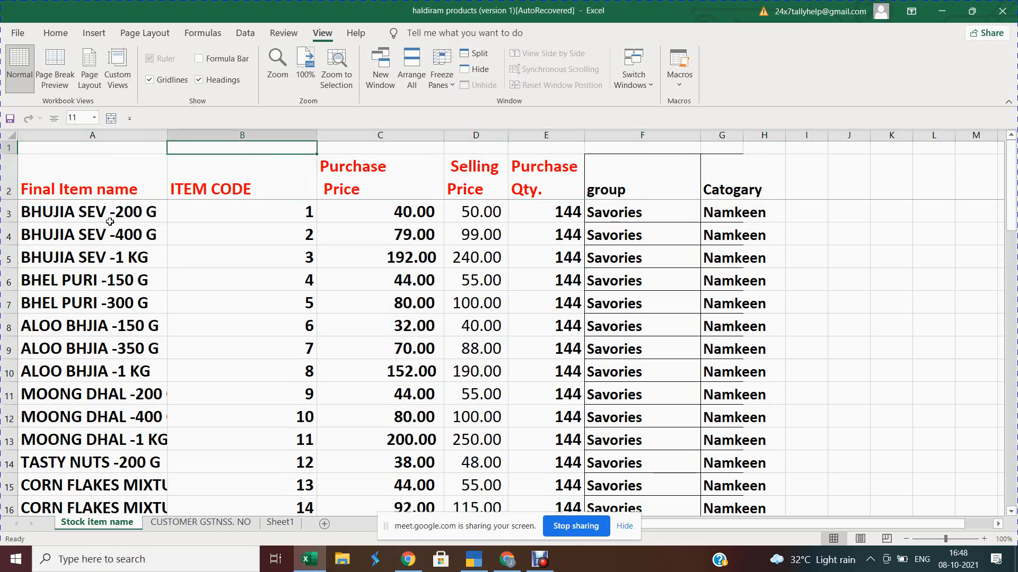
{"action": "key", "text": "Left"}
{"action": "key", "text": "Left"}
Step: Start creating a new stock item from the purchase voucher's item line
{"action": "key", "text": "Down"}
{"action": "key", "text": "Up"}
{"action": "key", "text": "Down"}
{"action": "key", "text": "alt+Tab"}
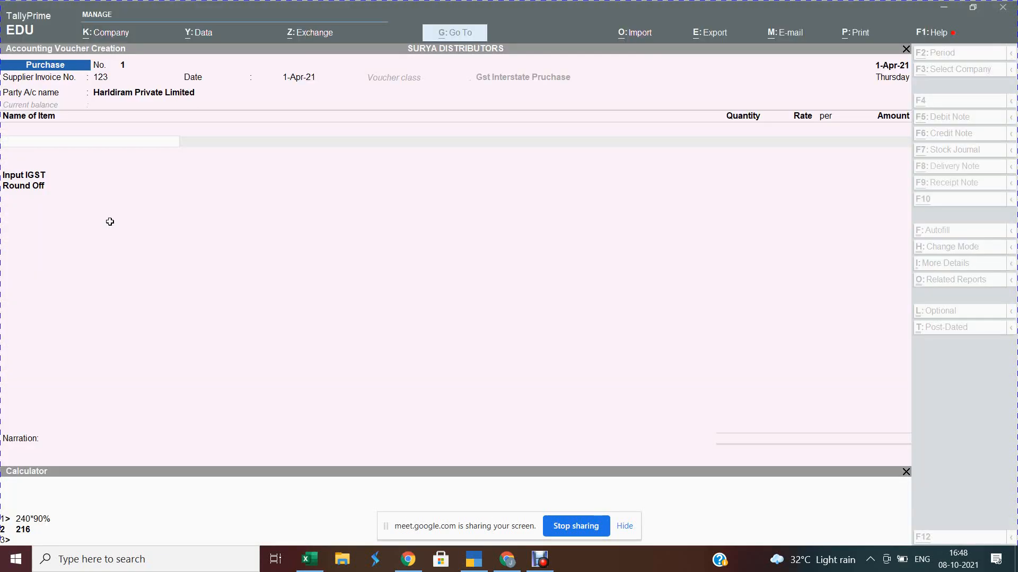
{"action": "key", "text": "alt+Tab"}
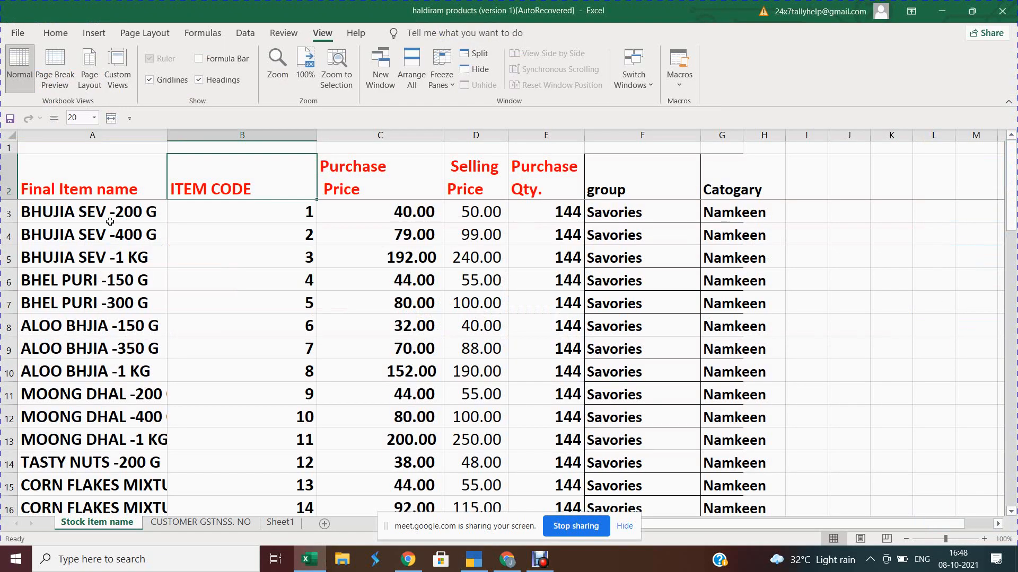
{"action": "key", "text": "alt+Tab"}
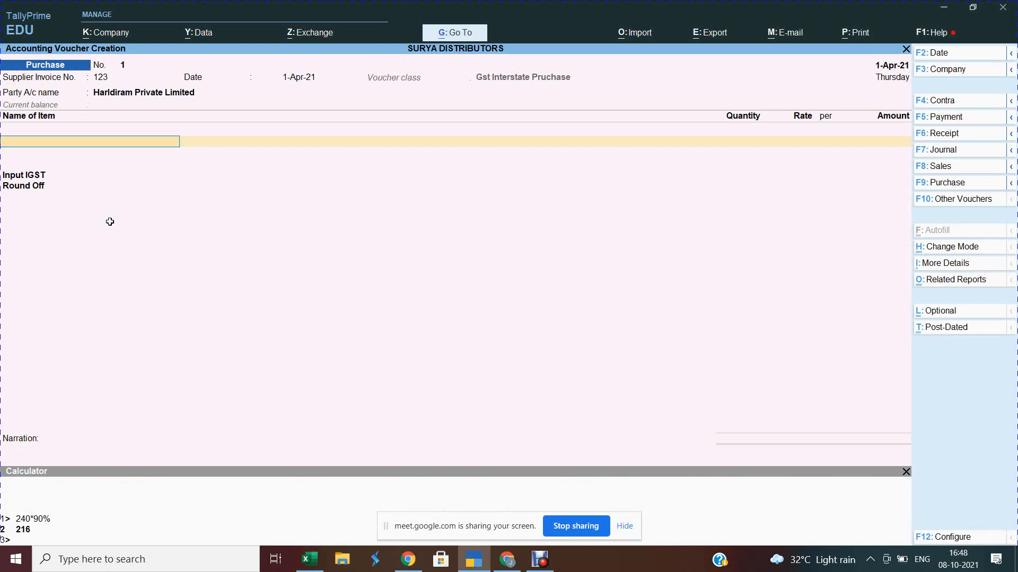
{"action": "key", "text": "ctrl"}
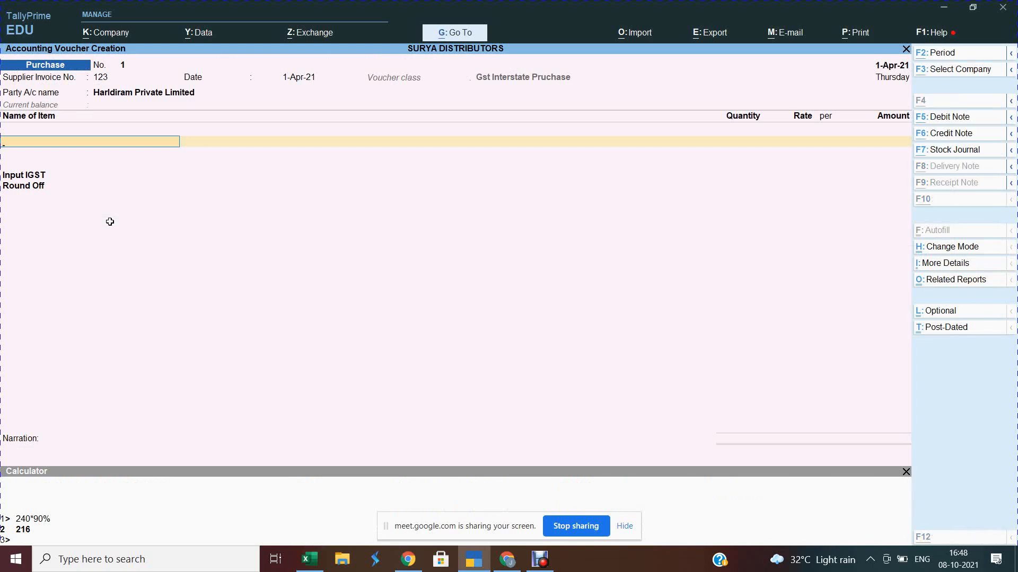
{"action": "key", "text": "alt+c"}
Step: Name the new stock item BHUJIA SEV -200 G, copied from the Excel item list
{"action": "key", "text": "alt+Tab"}
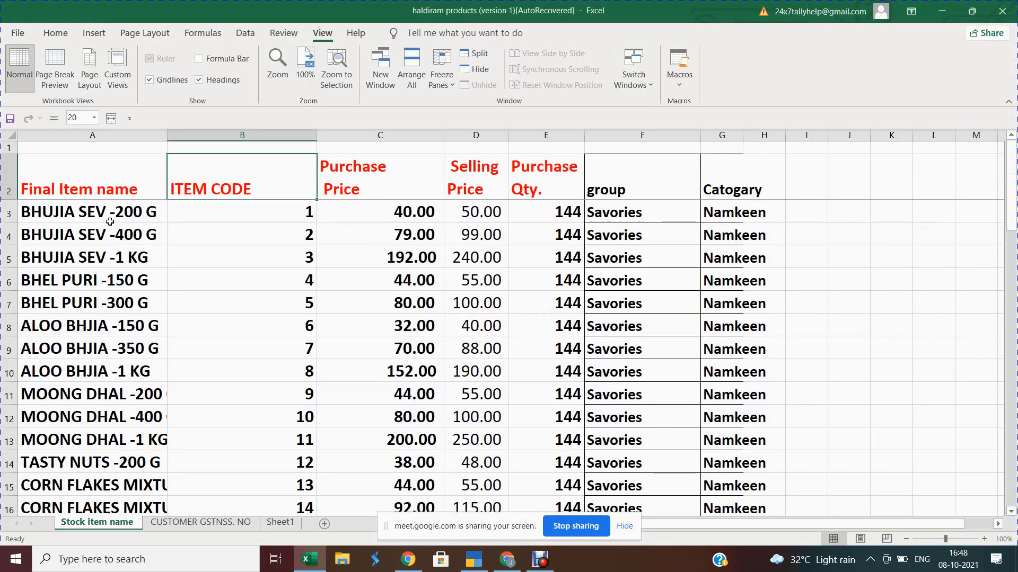
{"action": "left_click", "coordinate": [109, 221]}
{"action": "key", "text": "ctrl+c"}
{"action": "key", "text": "alt+Tab"}
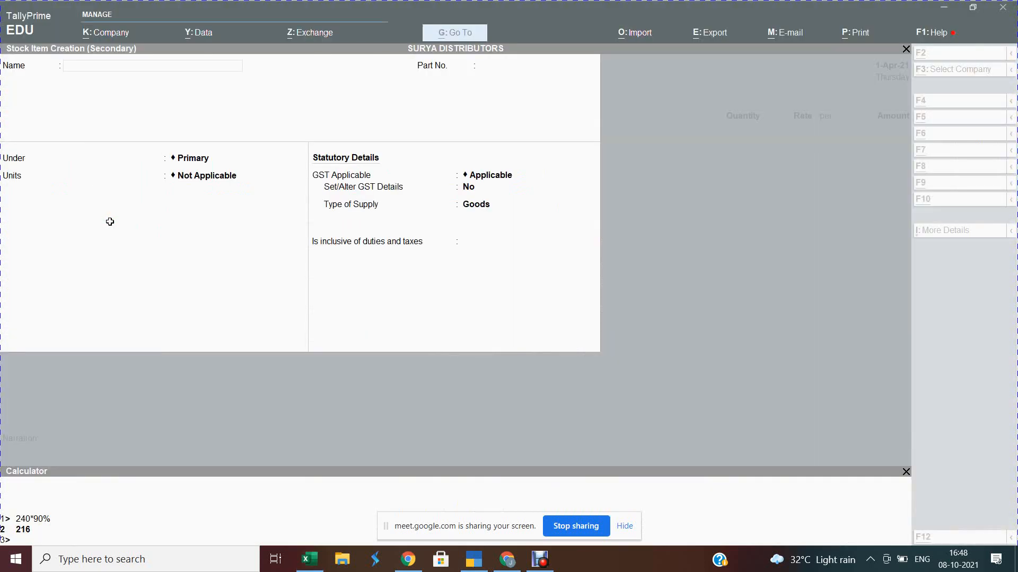
{"action": "key", "text": "ctrl+alt+v"}
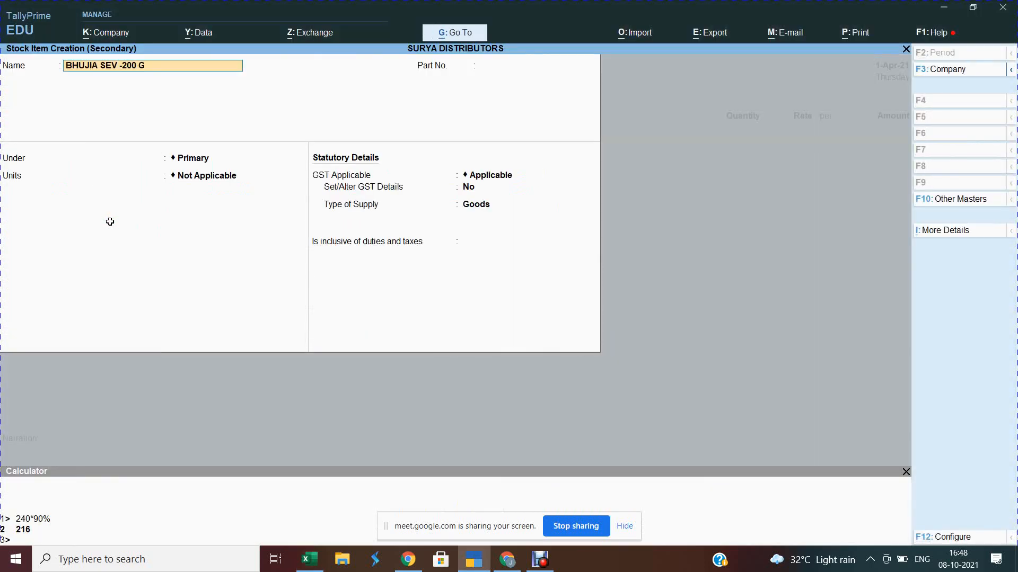
{"action": "key", "text": "Return"}
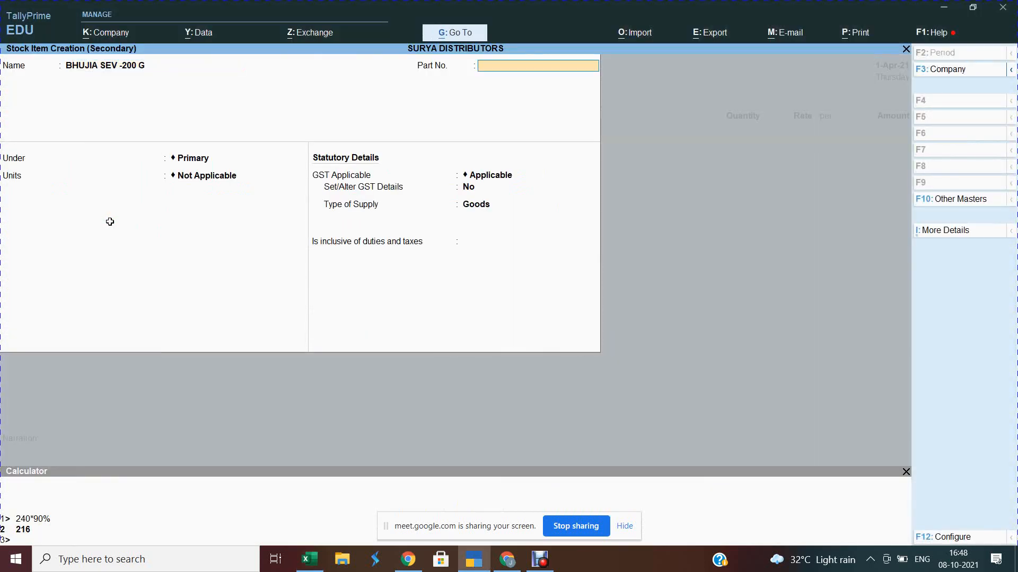
Step: Give the item part number 1 and place it under the Savories group
{"action": "key", "text": "Return"}
{"action": "key", "text": "Down"}
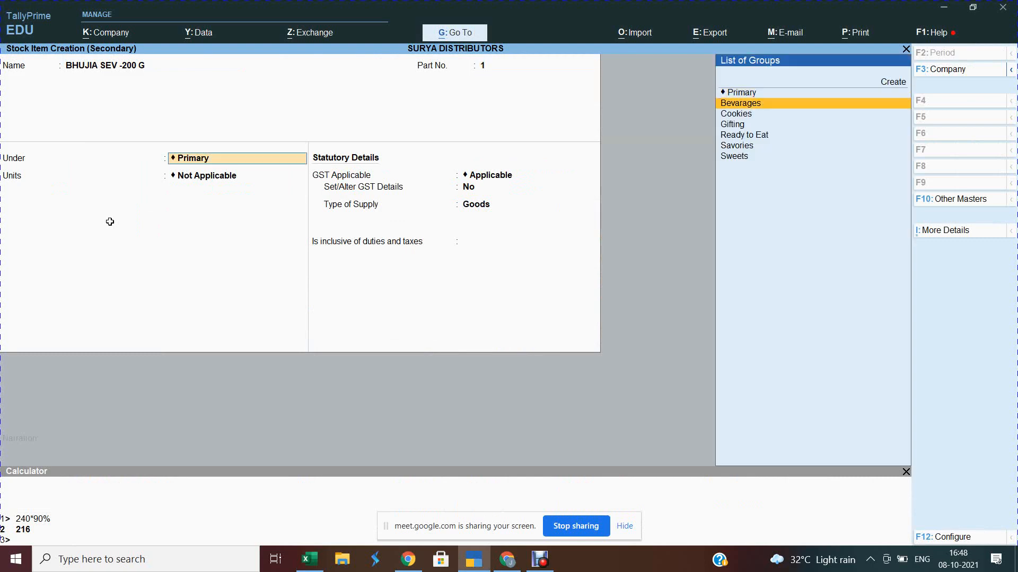
{"action": "key", "text": "BackSpace"}
{"action": "key", "text": "BackSpace"}
{"action": "key", "text": "BackSpace"}
{"action": "key", "text": "BackSpace"}
{"action": "key", "text": "BackSpace"}
{"action": "key", "text": "BackSpace"}
{"action": "key", "text": "BackSpace"}
{"action": "key", "text": "BackSpace"}
{"action": "key", "text": "BackSpace"}
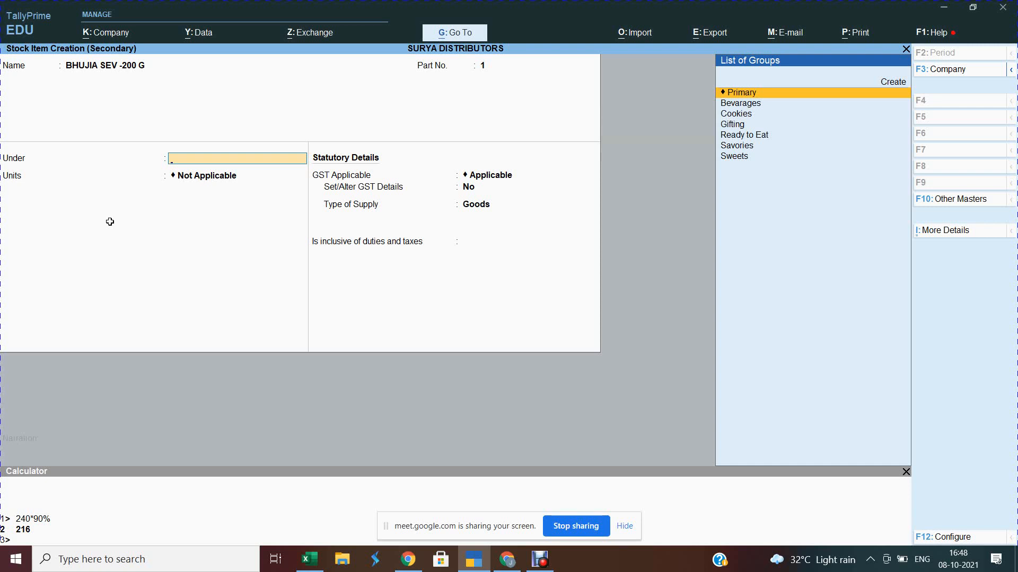
{"action": "key", "text": "Escape"}
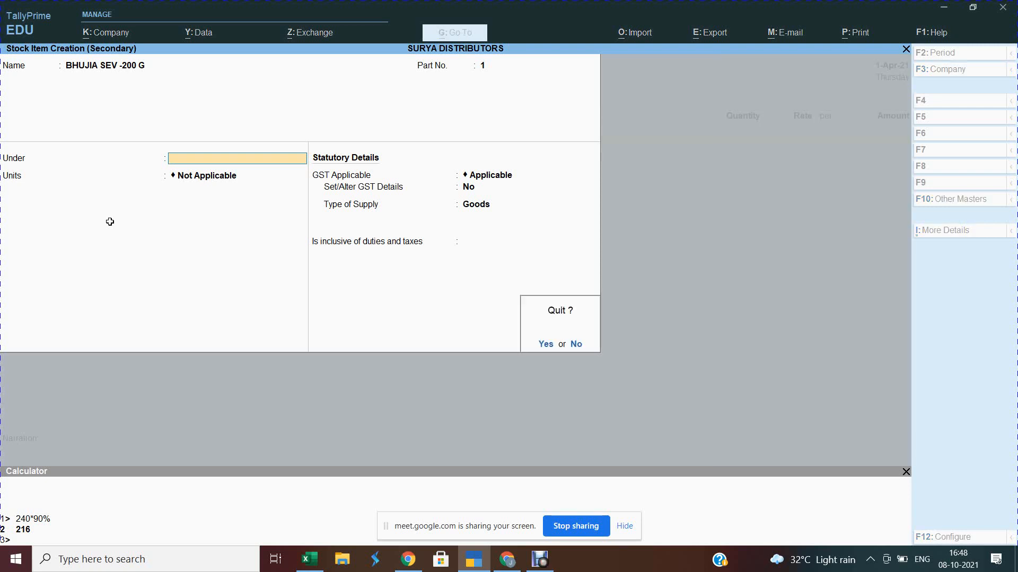
{"action": "type", "text": "n"}
{"action": "type", "text": "Sa"}
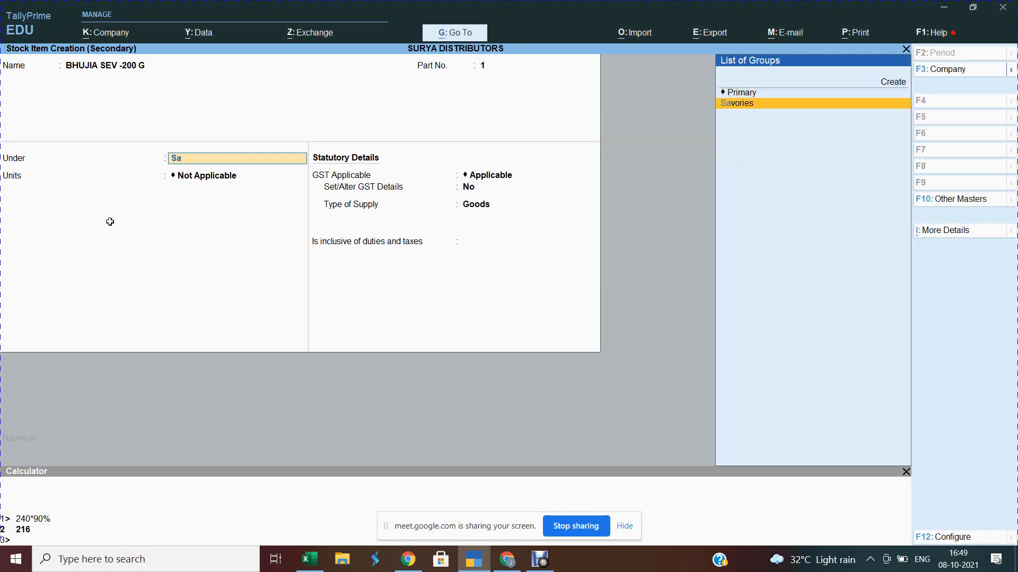
{"action": "key", "text": "Return"}
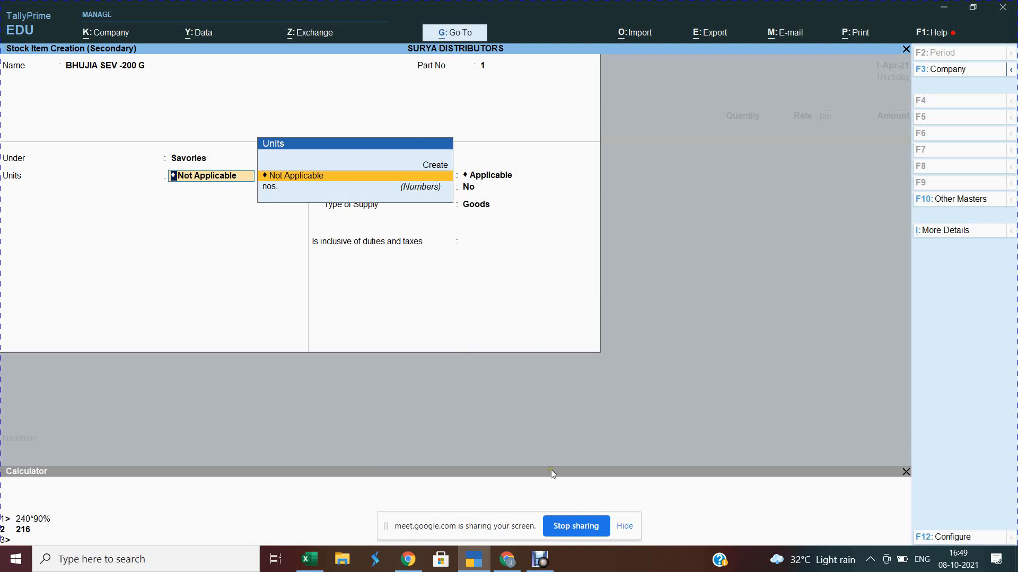
{"action": "left_click", "coordinate": [952, 538]}
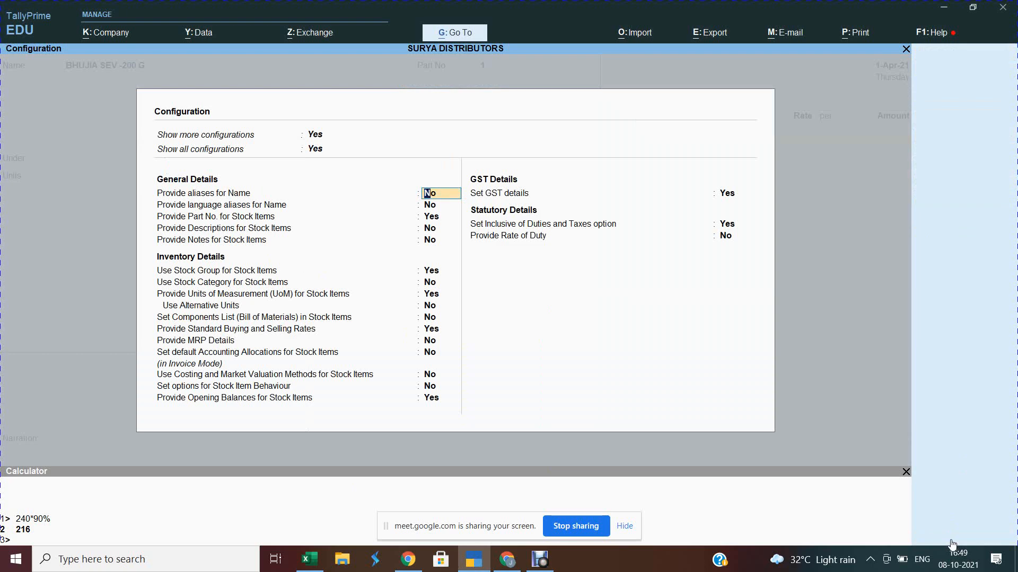
Step: Switch 'Use Stock Category for Stock Items' to Yes and accept the configuration
{"action": "key", "text": "Down"}
{"action": "key", "text": "Down"}
{"action": "key", "text": "Down"}
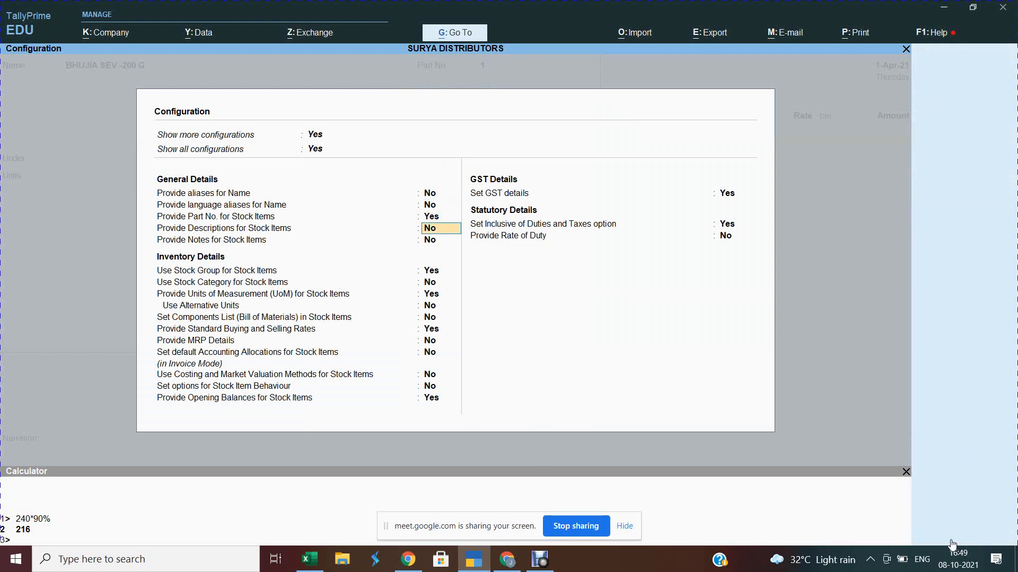
{"action": "key", "text": "Down"}
{"action": "key", "text": "Down"}
{"action": "key", "text": "Down"}
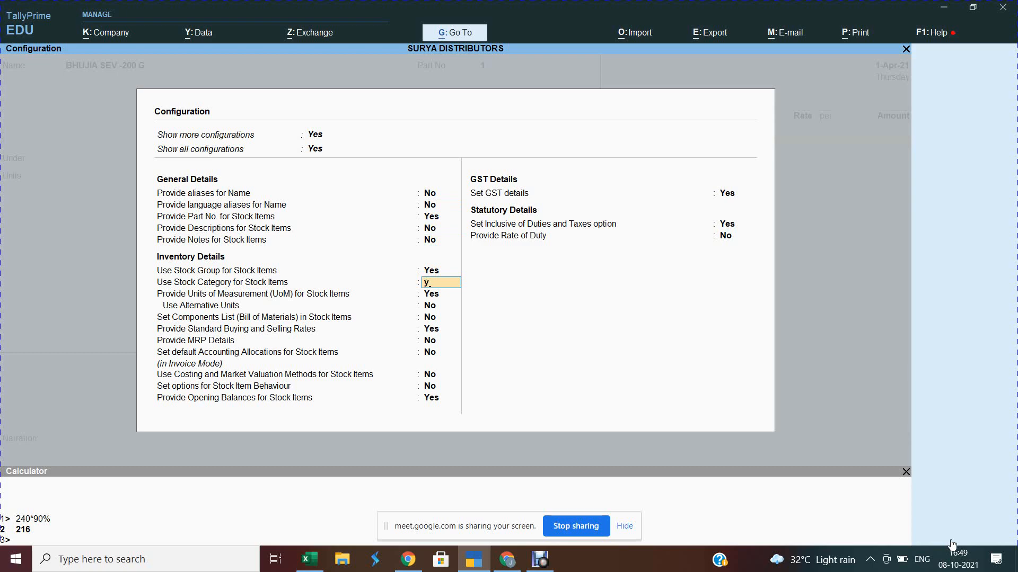
{"action": "type", "text": "y"}
{"action": "key", "text": "Return"}
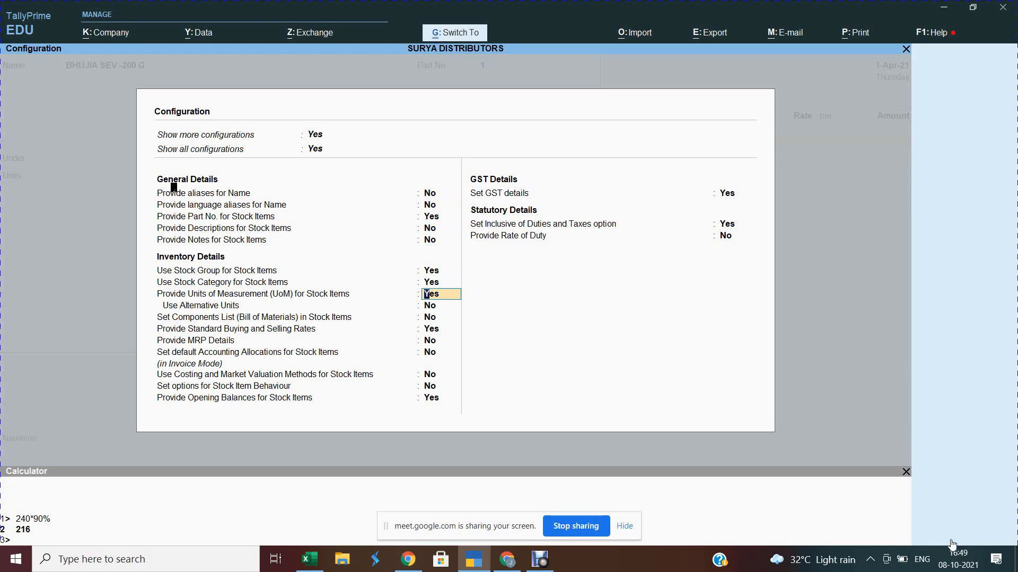
{"action": "key", "text": "ctrl+a"}
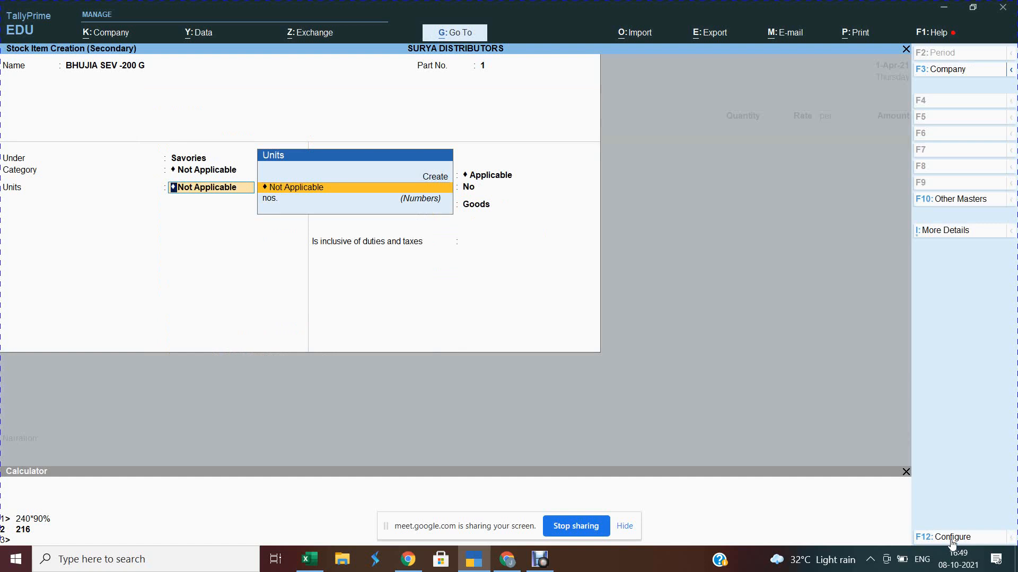
Step: Set the item's category to Namkeen and its unit to nos
{"action": "key", "text": "BackSpace"}
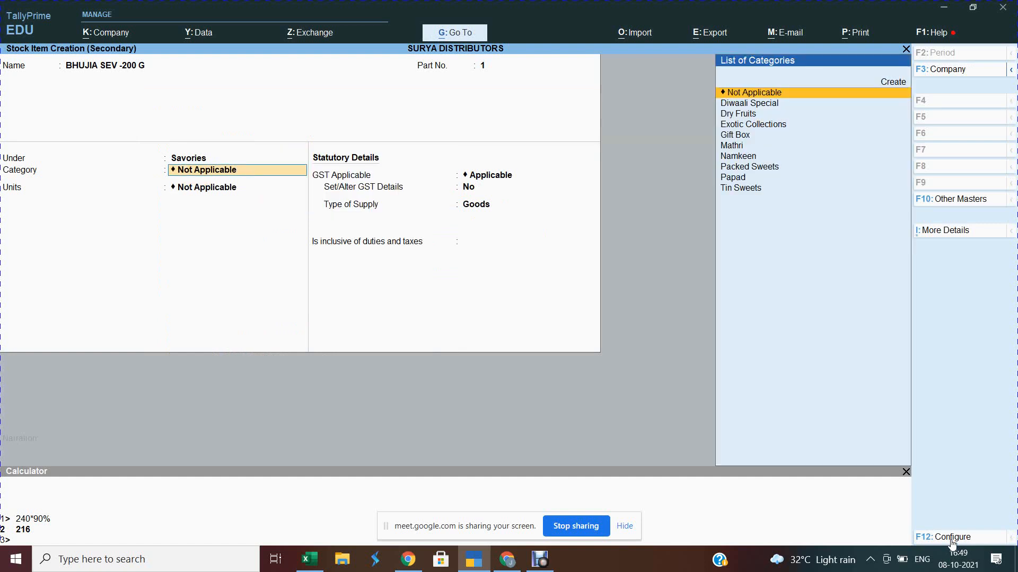
{"action": "type", "text": "na"}
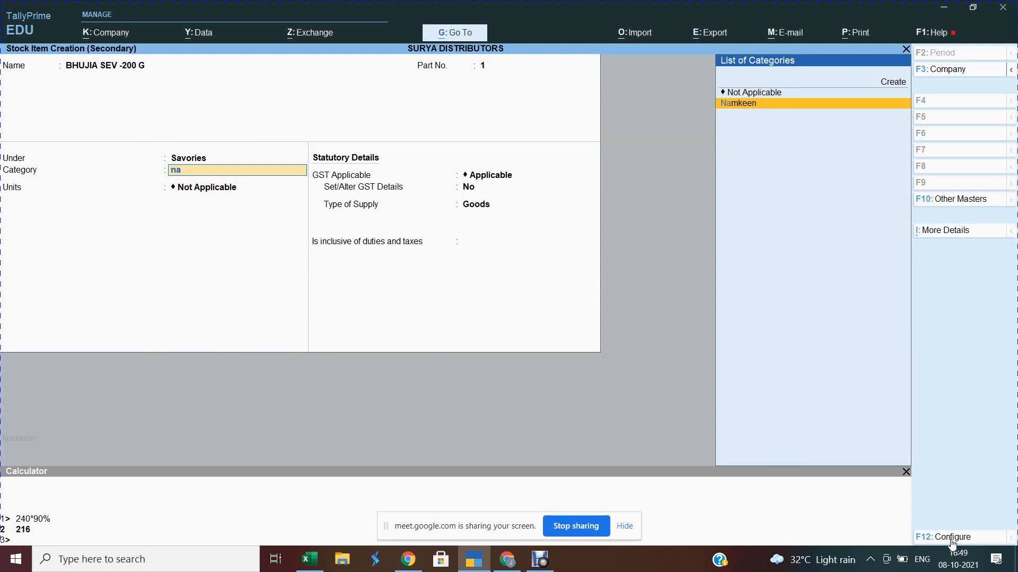
{"action": "key", "text": "Return"}
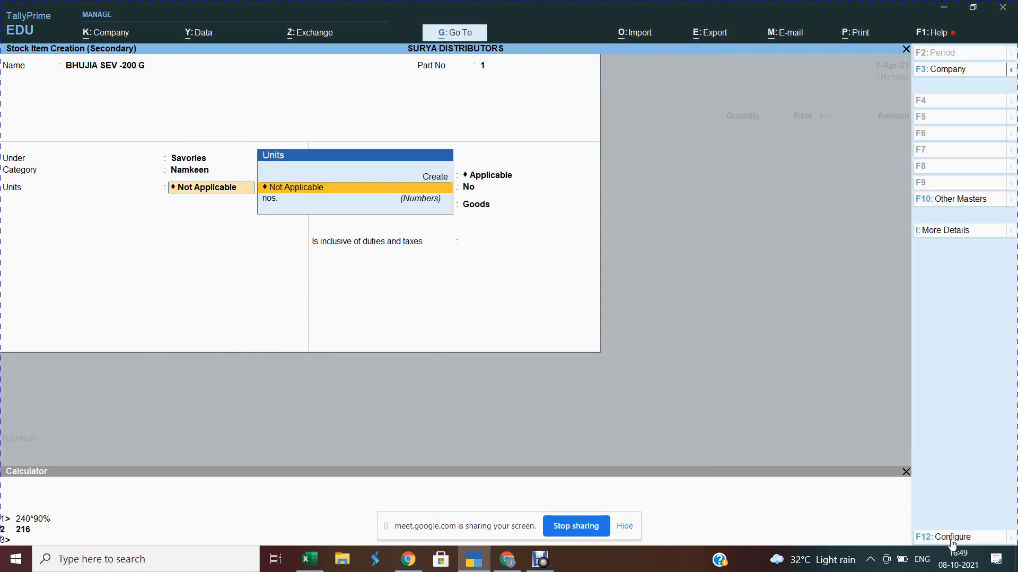
{"action": "key", "text": "Down"}
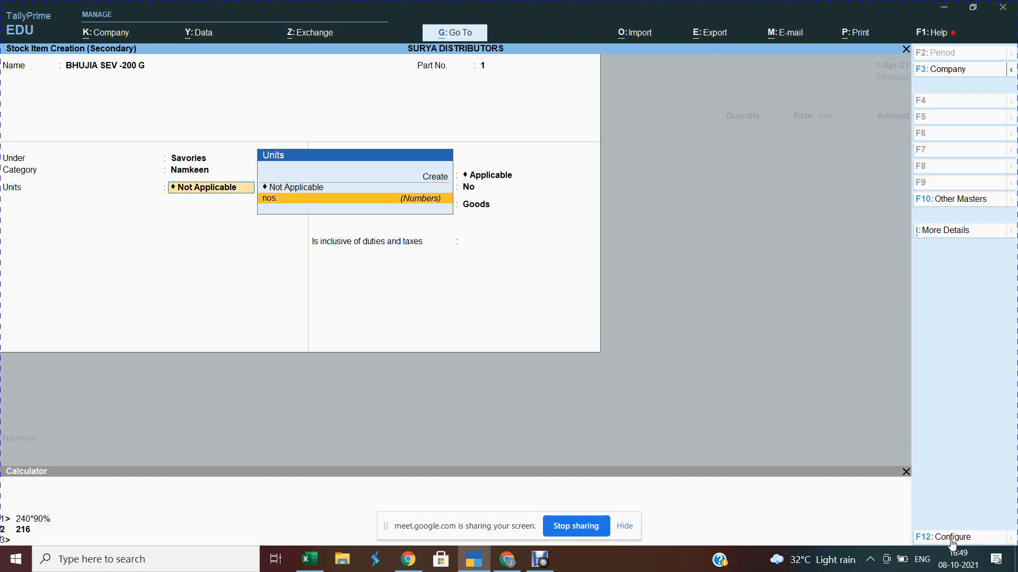
{"action": "key", "text": "Return"}
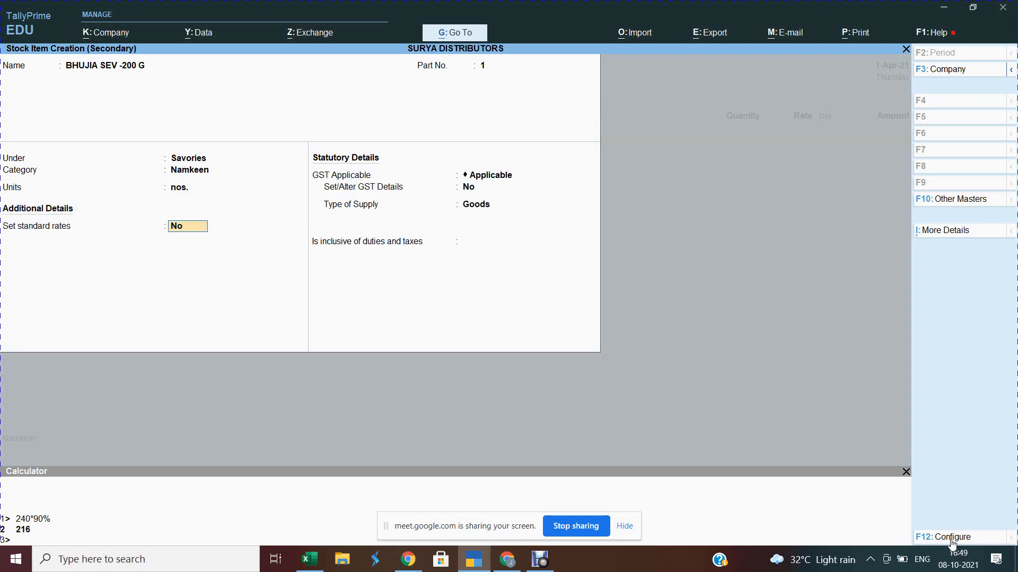
Step: Enable standard rates with a standard cost of 40.00 and save the stock item
{"action": "type", "text": "y"}
{"action": "key", "text": "Return"}
{"action": "key", "text": "Return"}
{"action": "key", "text": "alt+Tab"}
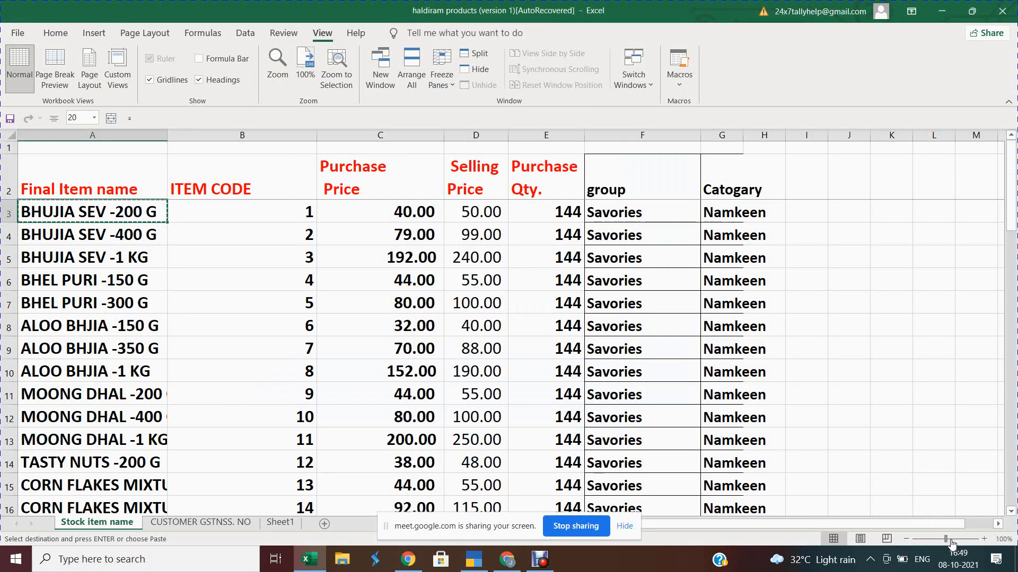
{"action": "key", "text": "Right"}
{"action": "key", "text": "Right"}
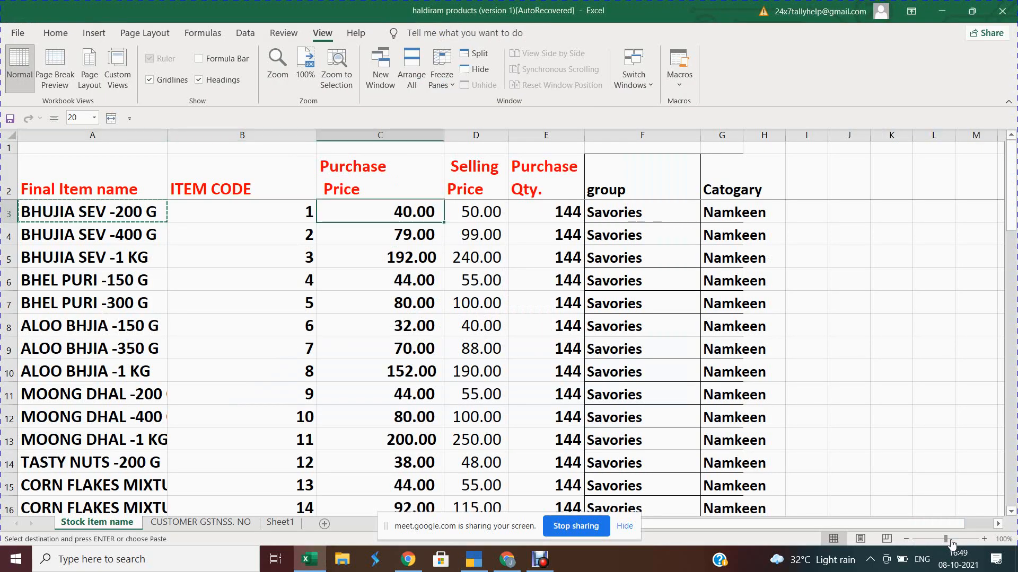
{"action": "key", "text": "alt+Tab"}
{"action": "type", "text": "40"}
{"action": "key", "text": "Return"}
{"action": "key", "text": "Return"}
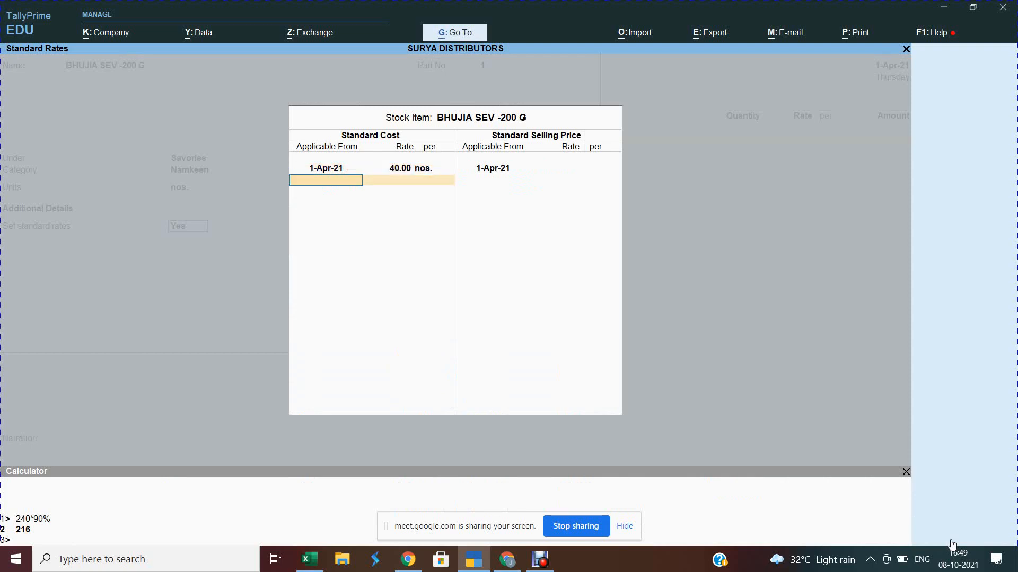
{"action": "key", "text": "Return"}
{"action": "key", "text": "Return"}
{"action": "key", "text": "Return"}
{"action": "key", "text": "Return"}
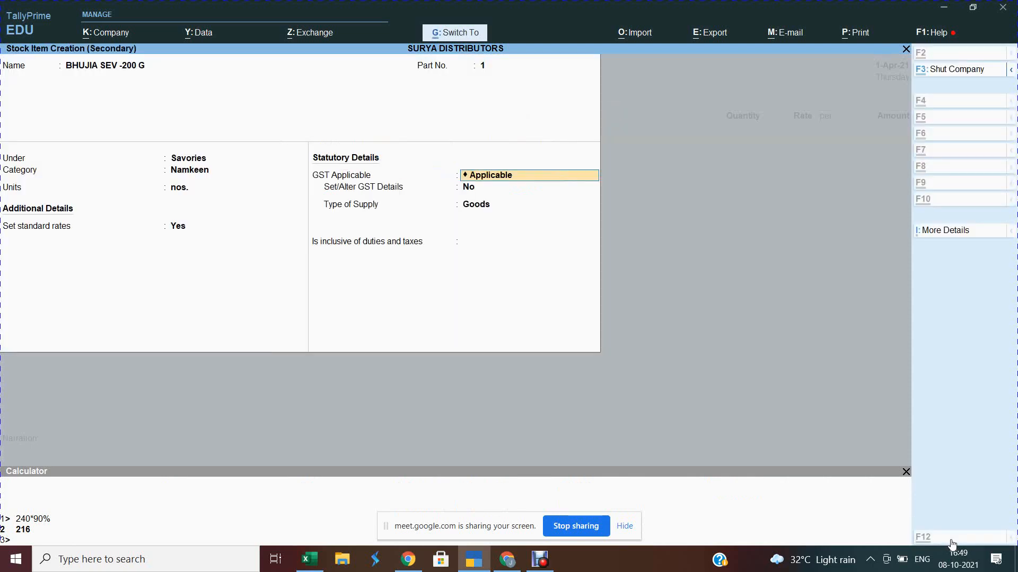
{"action": "key", "text": "ctrl+a"}
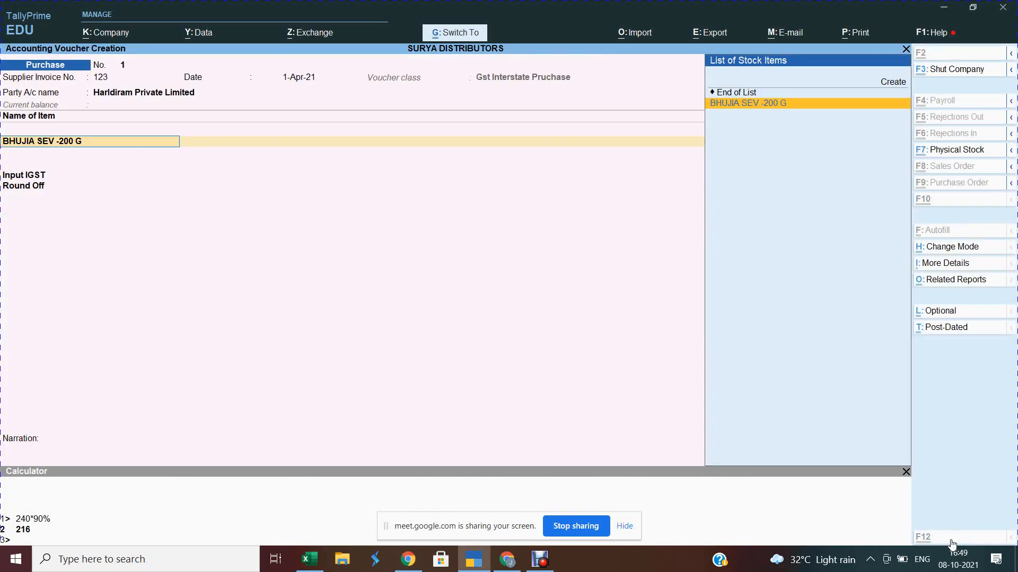
Step: Bill 144 nos. of BHUJIA SEV -200 G for 5,760.00, then begin another stock item
{"action": "key", "text": "Return"}
{"action": "type", "text": "144"}
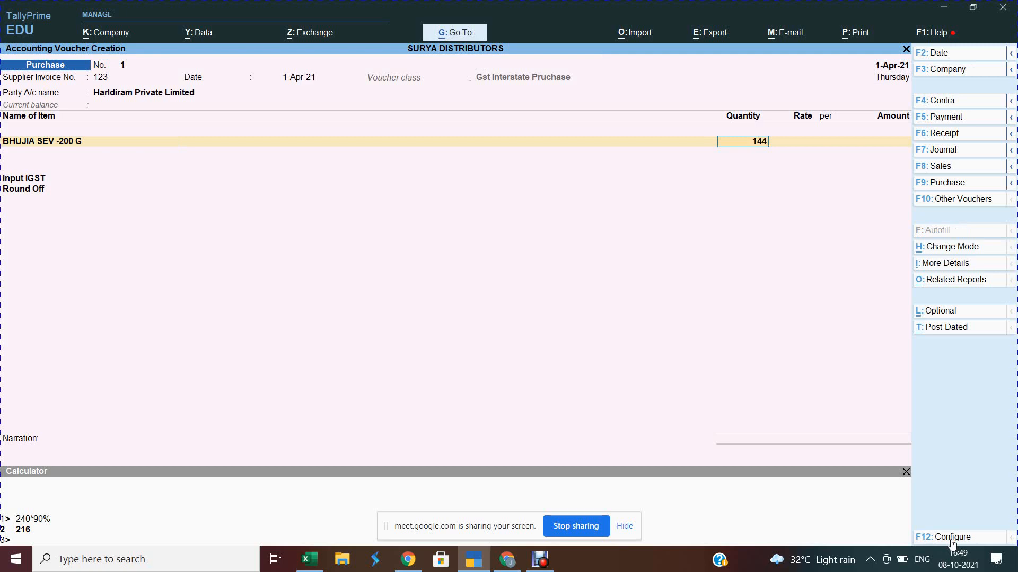
{"action": "key", "text": "Return"}
{"action": "key", "text": "Return"}
{"action": "key", "text": "Return"}
{"action": "key", "text": "Return"}
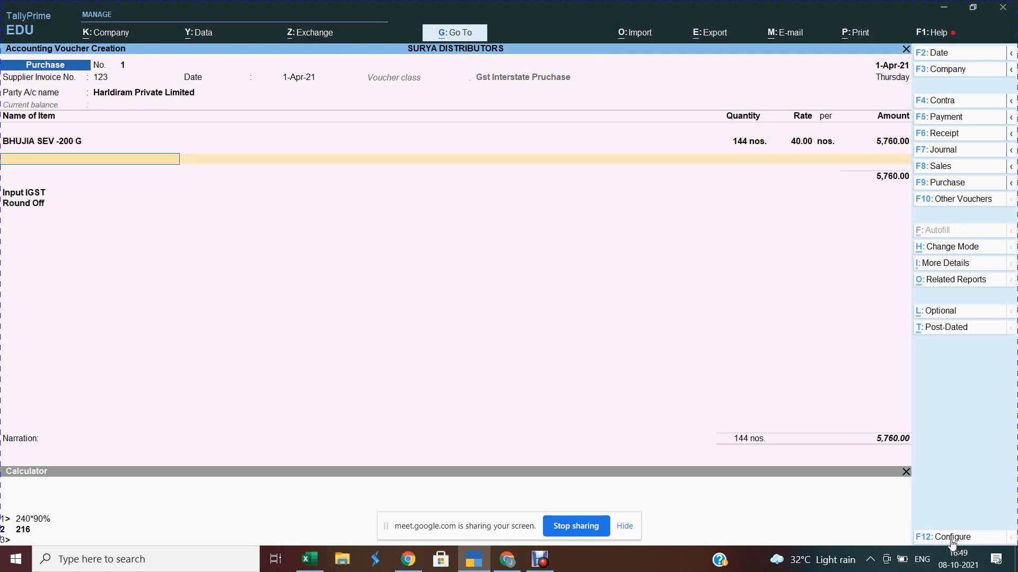
{"action": "key", "text": "ctrl"}
{"action": "key", "text": "alt+c"}
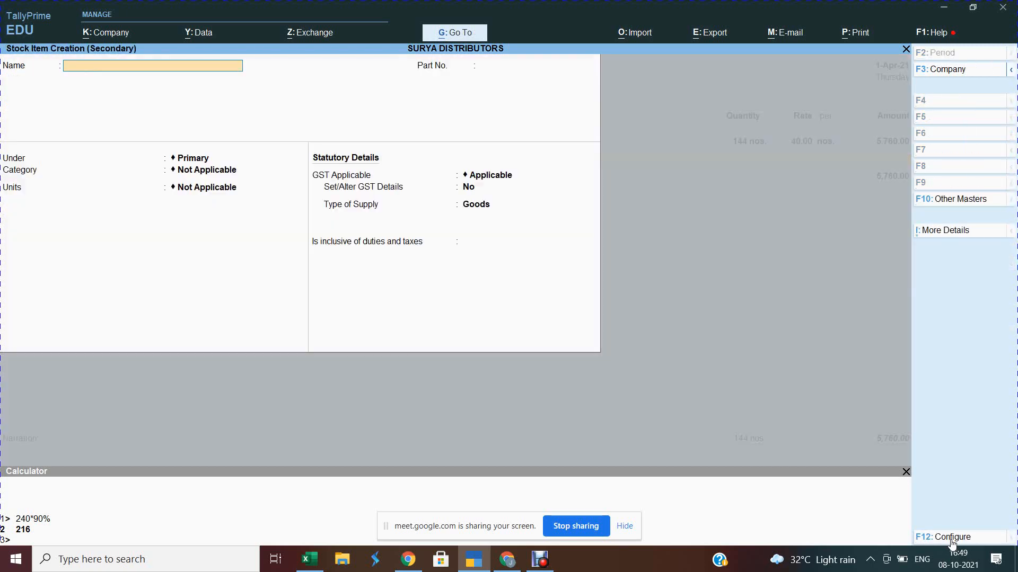
Step: Name the new item BHUJIA SEV -400 G from Excel and give it part number 2
{"action": "key", "text": "alt+Tab"}
{"action": "key", "text": "Left"}
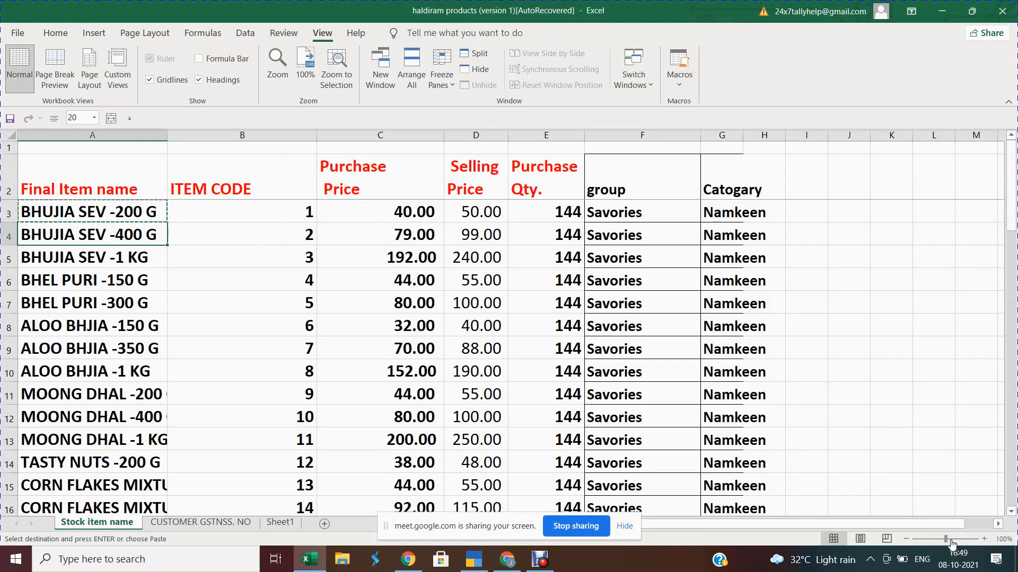
{"action": "key", "text": "ctrl+c"}
{"action": "key", "text": "alt+Tab"}
{"action": "key", "text": "ctrl+alt+v"}
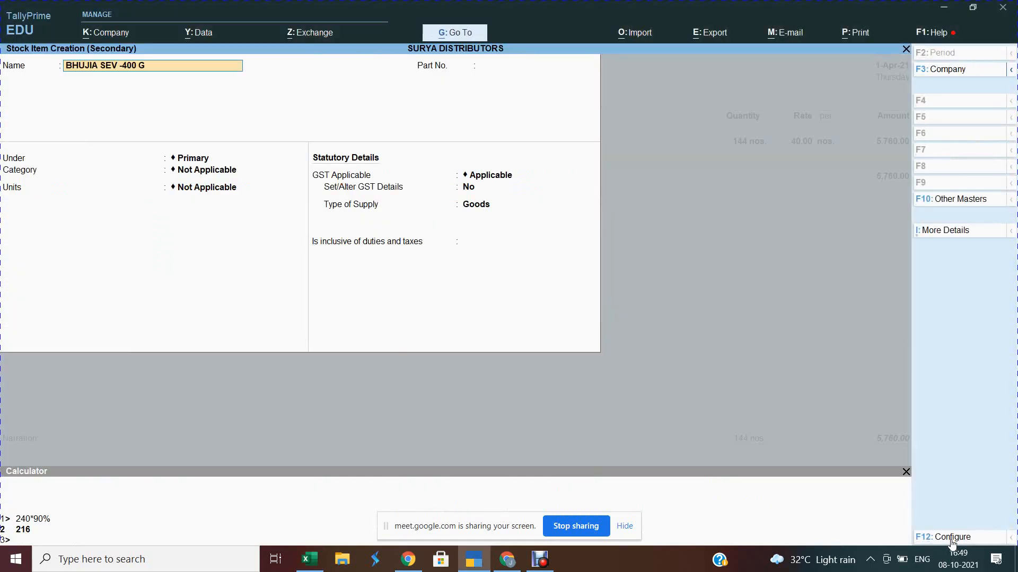
{"action": "key", "text": "Return"}
{"action": "key", "text": "BackSpace"}
{"action": "key", "text": "BackSpace"}
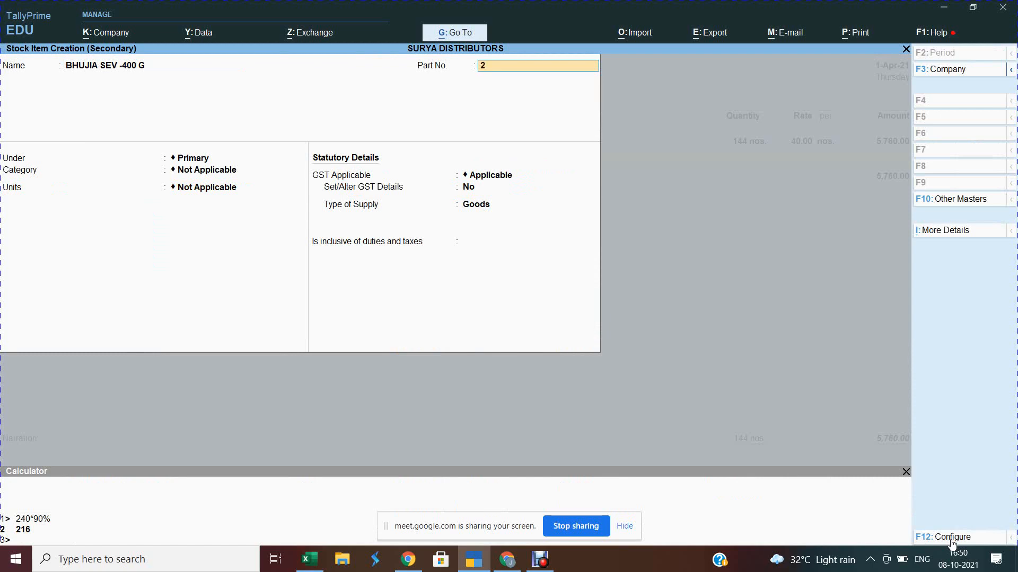
{"action": "key", "text": "Return"}
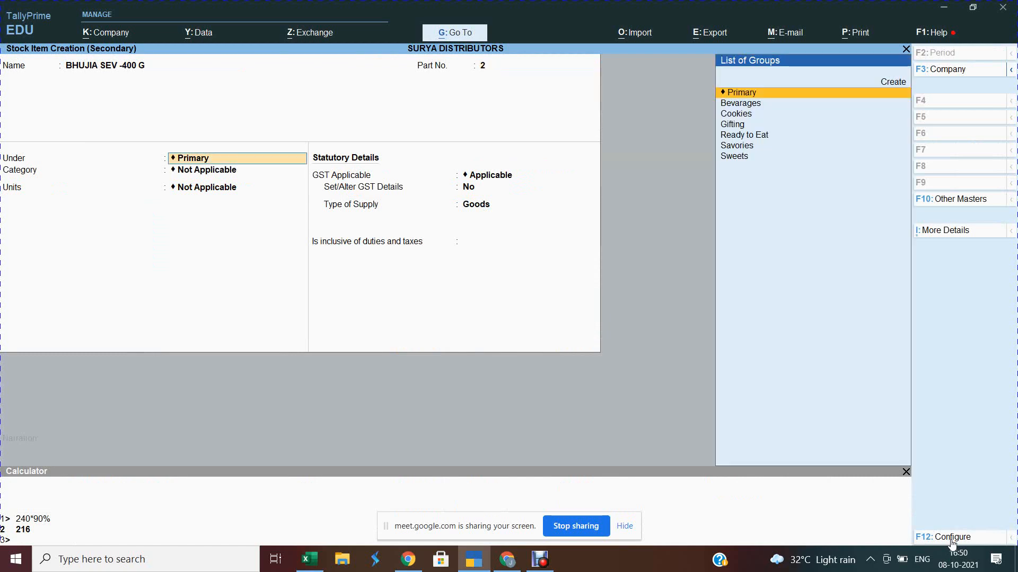
Step: Place it under Savories with category Namkeen and turn on standard rates
{"action": "type", "text": "Sa"}
{"action": "key", "text": "Return"}
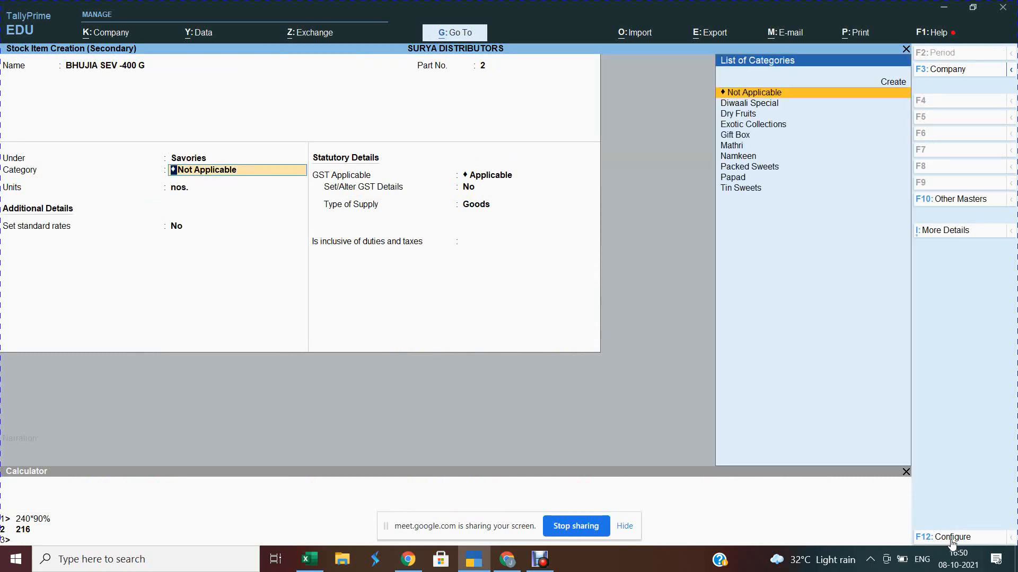
{"action": "type", "text": "Nam"}
{"action": "key", "text": "Return"}
{"action": "key", "text": "Return"}
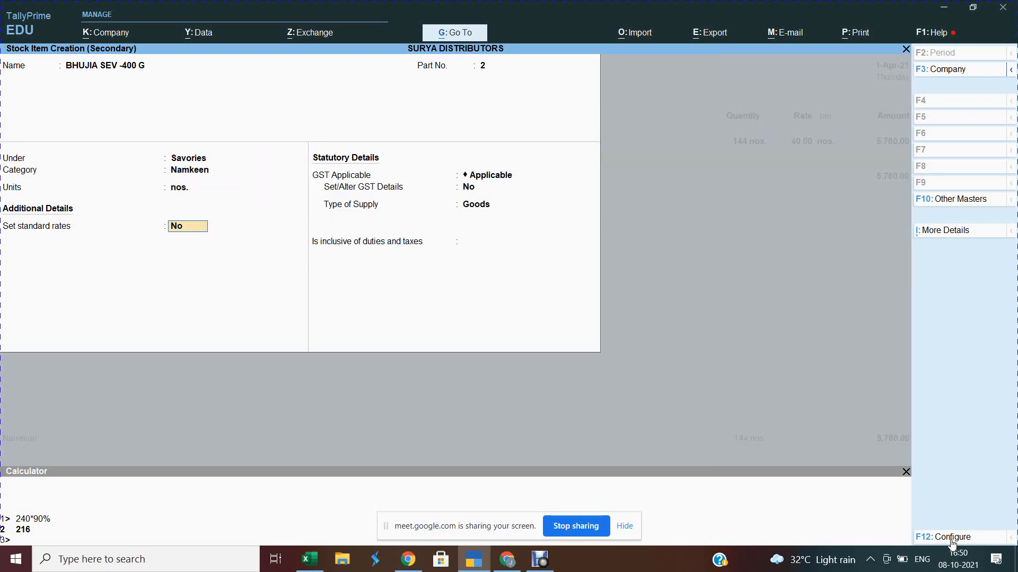
{"action": "type", "text": "y"}
{"action": "key", "text": "Return"}
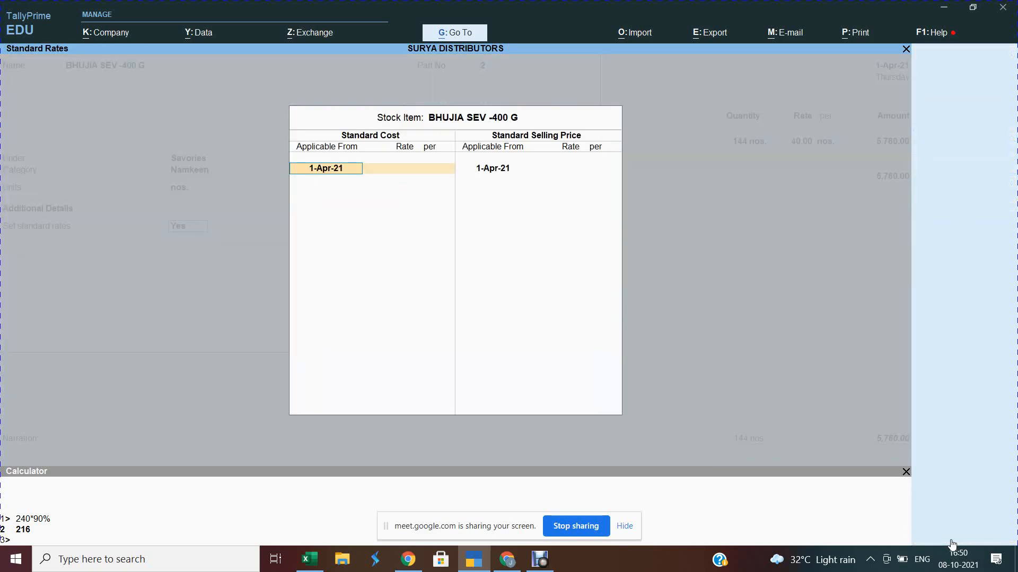
Step: Set standard cost 79.00 and selling price 80 from 1-Apr-21, then save the item
{"action": "key", "text": "Return"}
{"action": "key", "text": "alt+Tab"}
{"action": "key", "text": "Right"}
{"action": "key", "text": "Right"}
{"action": "key", "text": "Right"}
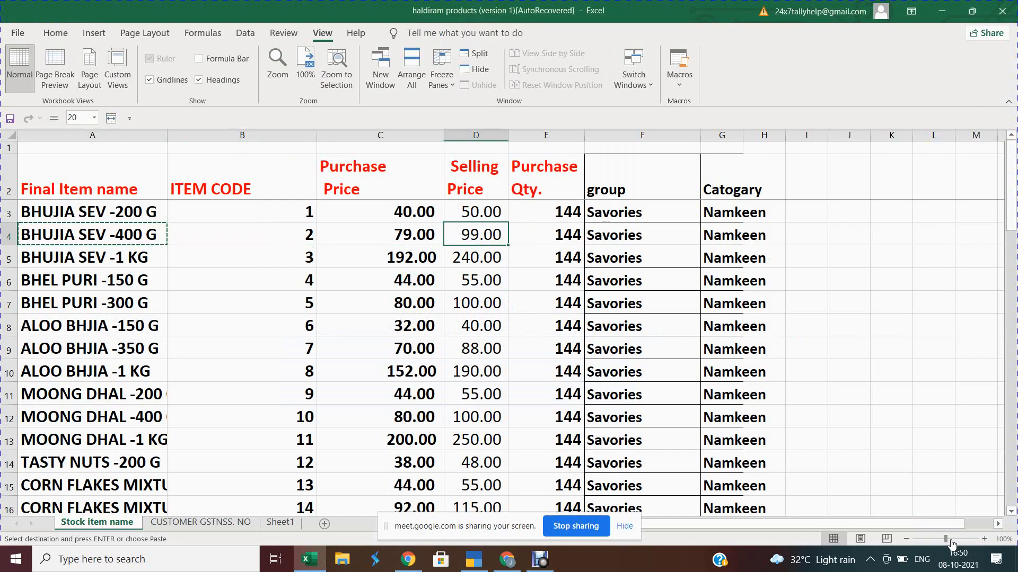
{"action": "key", "text": "alt+Tab"}
{"action": "type", "text": "79"}
{"action": "key", "text": "Return"}
{"action": "key", "text": "Return"}
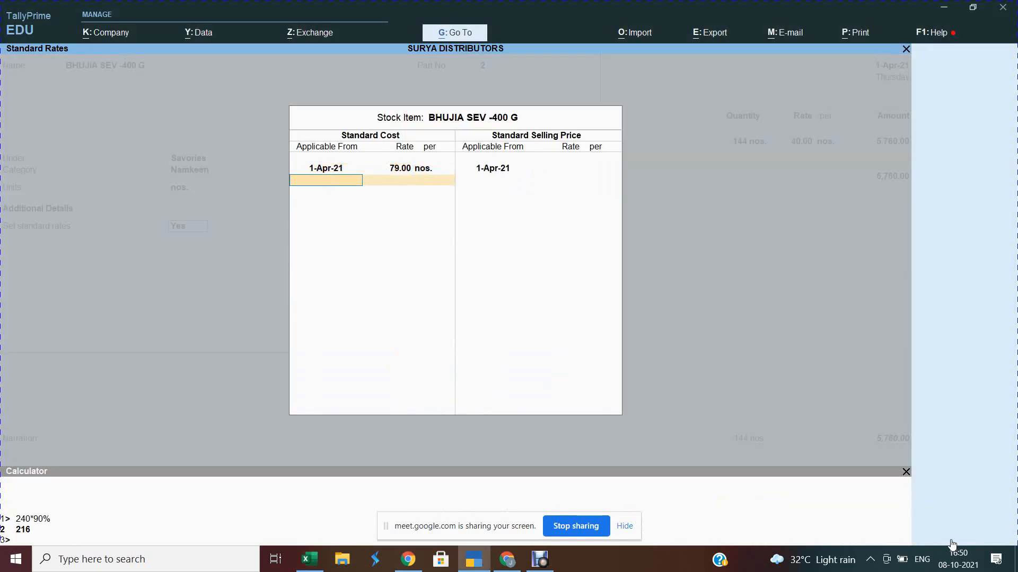
{"action": "key", "text": "Return"}
{"action": "key", "text": "BackSpace"}
{"action": "type", "text": "1.4"}
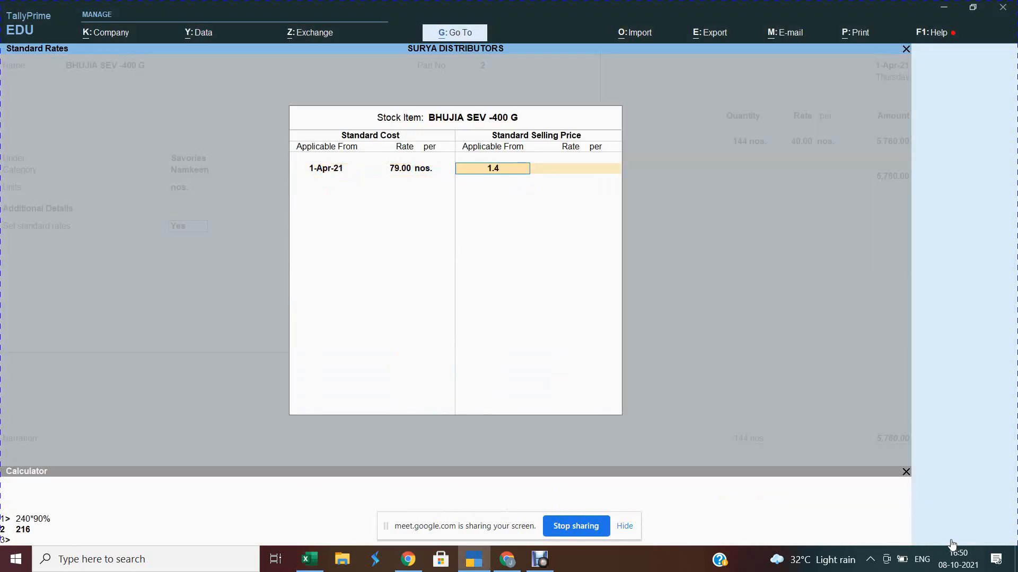
{"action": "key", "text": "Return"}
{"action": "type", "text": "80"}
{"action": "key", "text": "Return"}
{"action": "key", "text": "Return"}
{"action": "key", "text": "Return"}
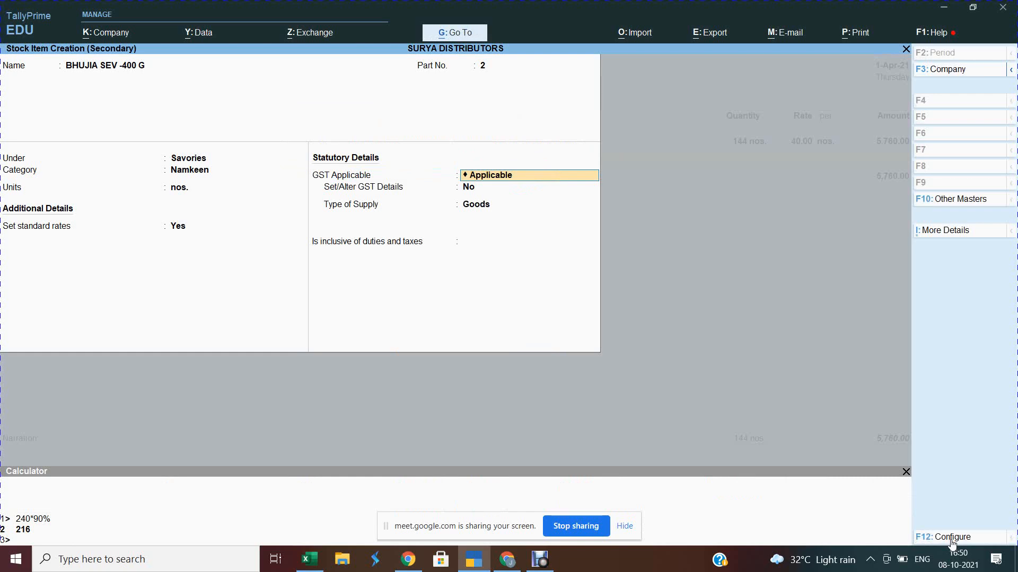
{"action": "key", "text": "ctrl+a"}
Step: Enter 144 nos. of BHUJIA SEV -400 G on the voucher, bringing the total to 17,136.00
{"action": "key", "text": "alt+Tab"}
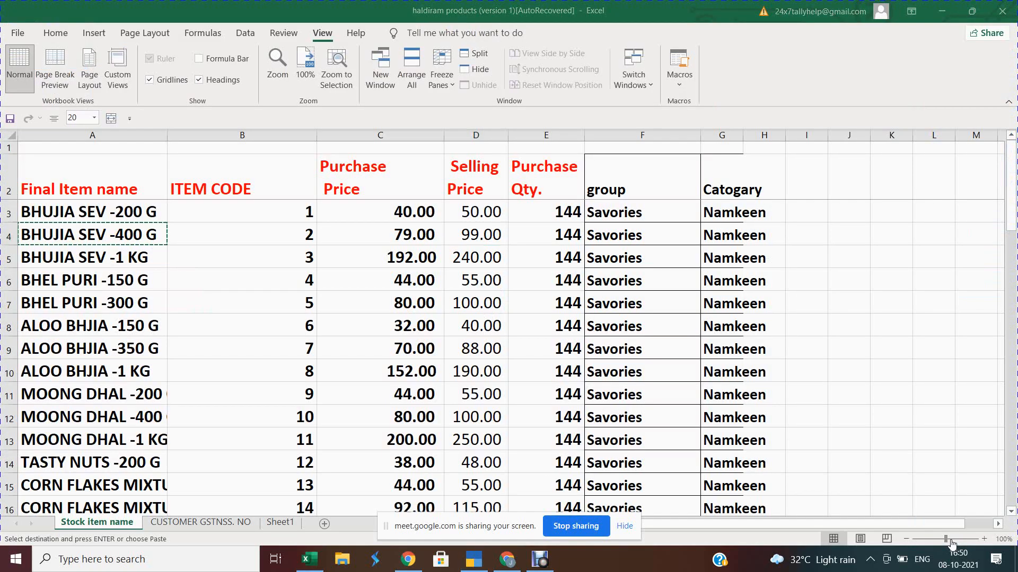
{"action": "key", "text": "alt+Tab"}
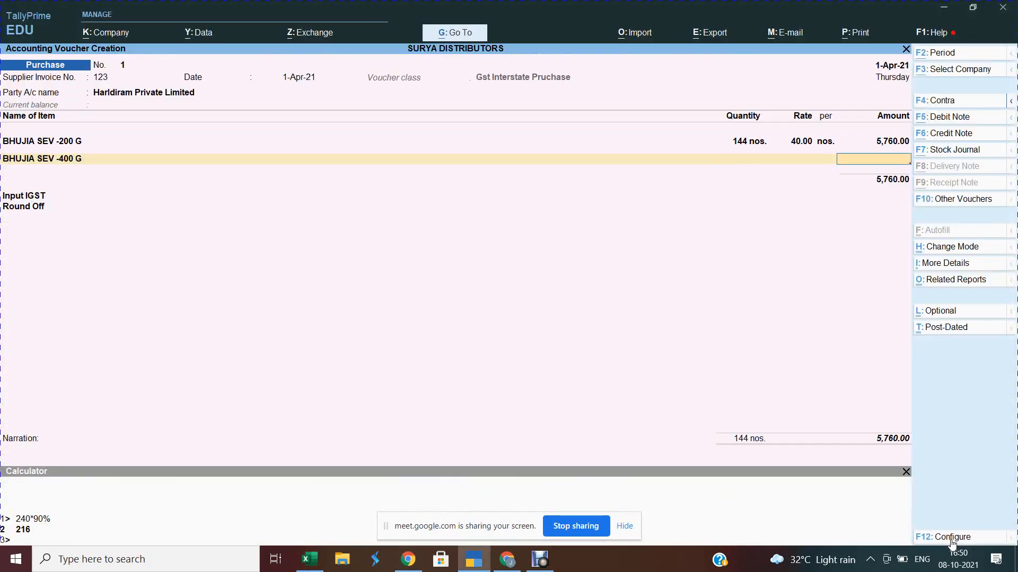
{"action": "key", "text": "BackSpace"}
{"action": "key", "text": "Return"}
{"action": "key", "text": "Return"}
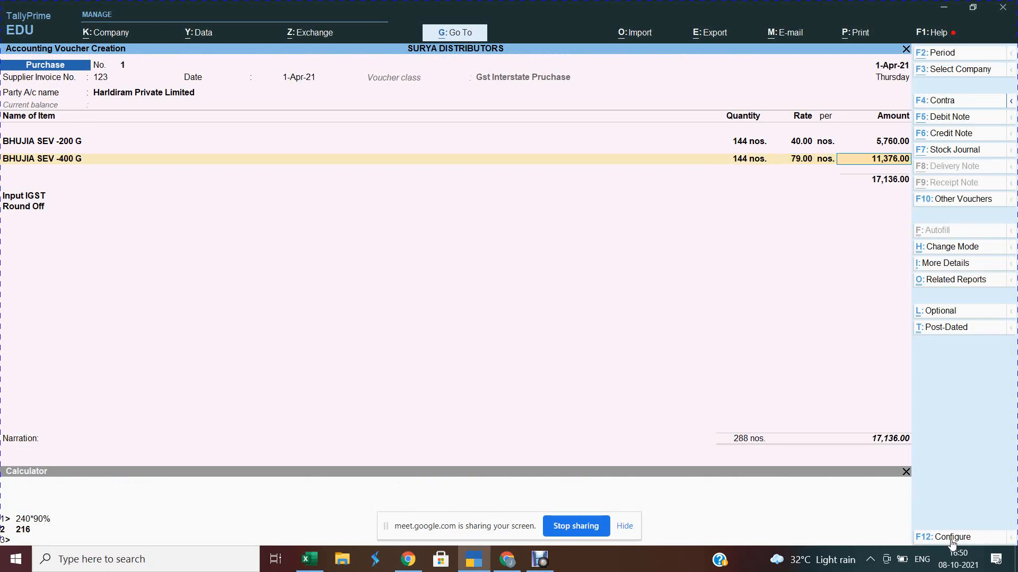
{"action": "key", "text": "Return"}
{"action": "key", "text": "alt+Tab"}
{"action": "key", "text": "Down"}
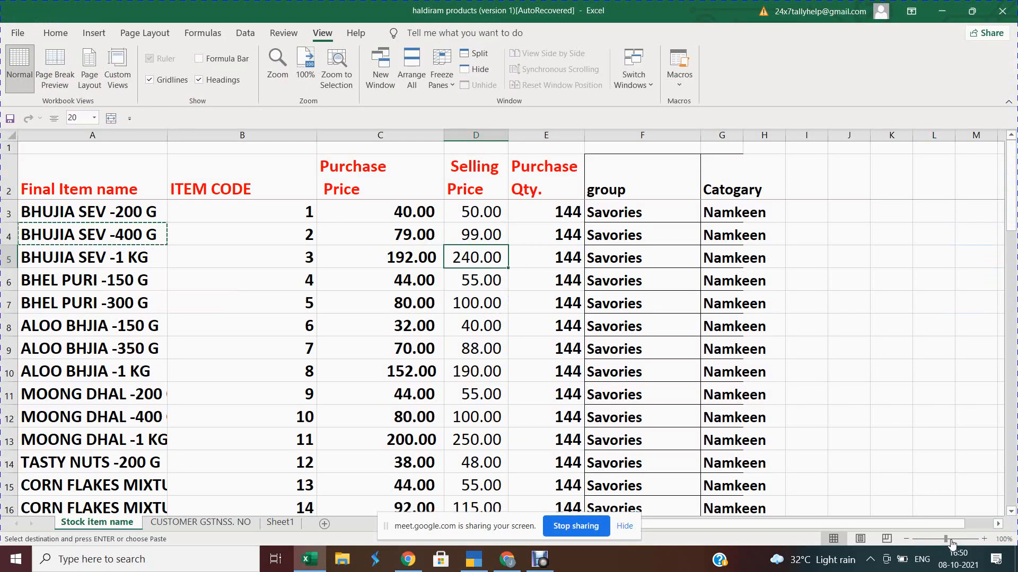
Step: Copy BHUJIA SEV -1 KG from Excel and paste it as a new stock item's name
{"action": "key", "text": "Left"}
{"action": "key", "text": "Left"}
{"action": "key", "text": "Left"}
{"action": "key", "text": "ctrl+c"}
{"action": "key", "text": "alt+Tab"}
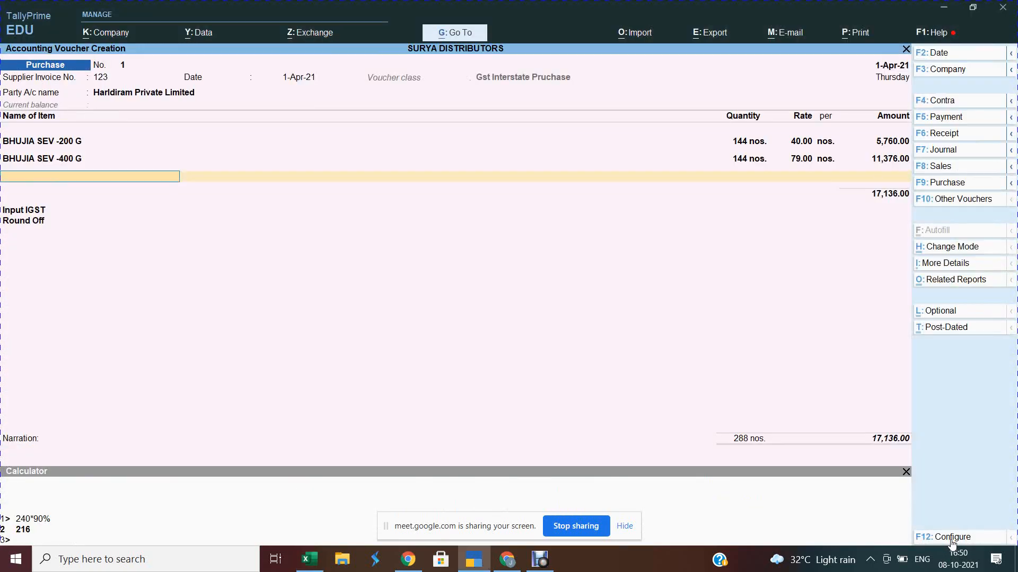
{"action": "key", "text": "alt+c"}
{"action": "key", "text": "ctrl+alt+v"}
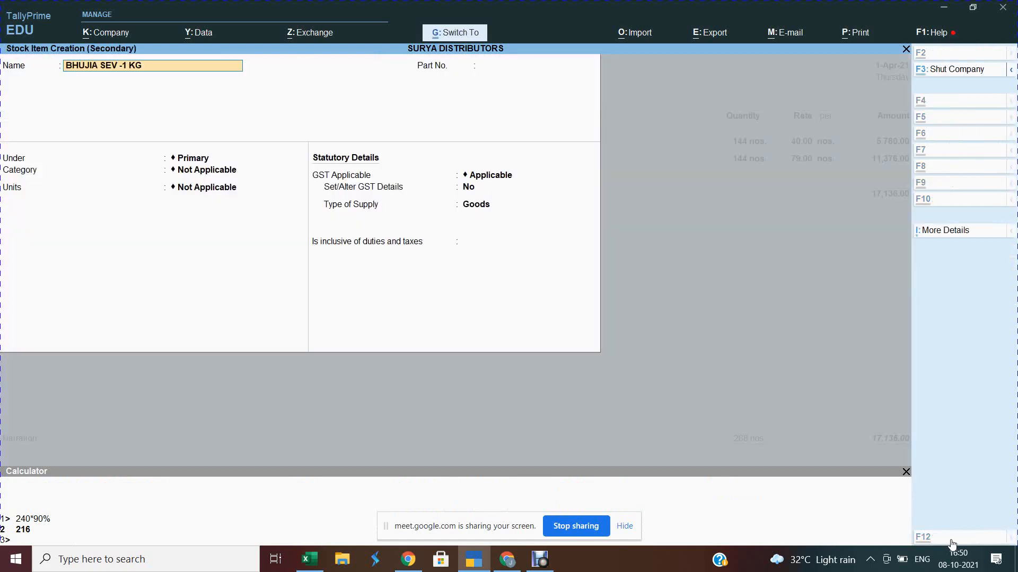
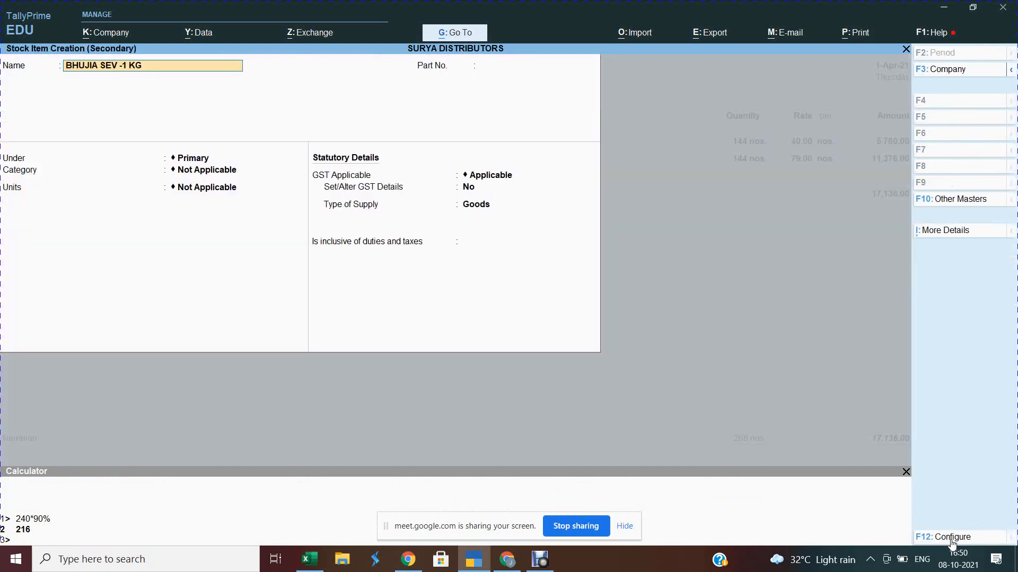
Step: Give BHUJIA SEV -1 KG part no. 3, group Savories, category Namkeen, with standard rates enabled
{"action": "key", "text": "Return"}
{"action": "type", "text": "3"}
{"action": "key", "text": "Return"}
{"action": "type", "text": "Sa"}
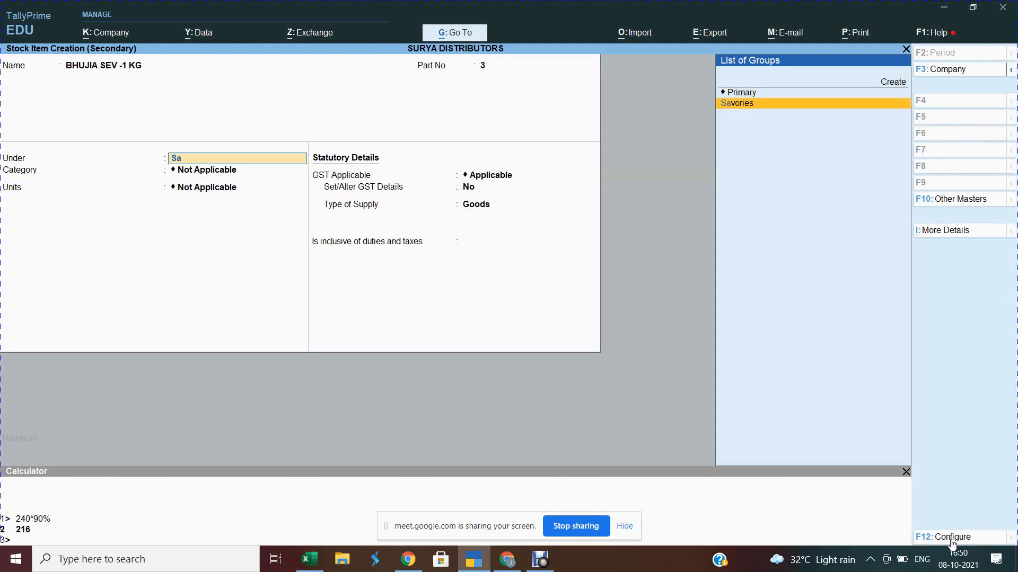
{"action": "key", "text": "Return"}
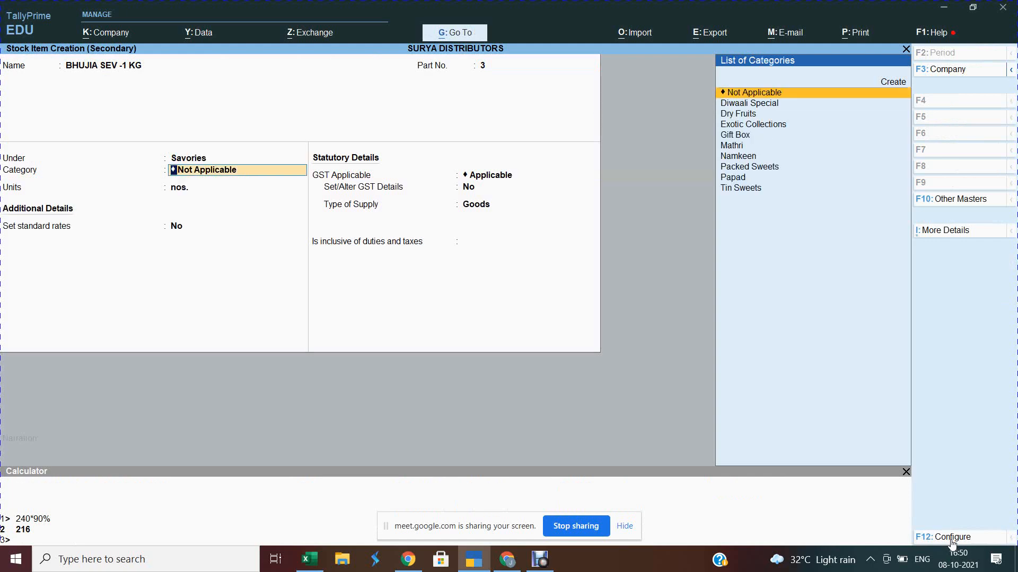
{"action": "type", "text": "n"}
{"action": "key", "text": "Return"}
{"action": "key", "text": "Return"}
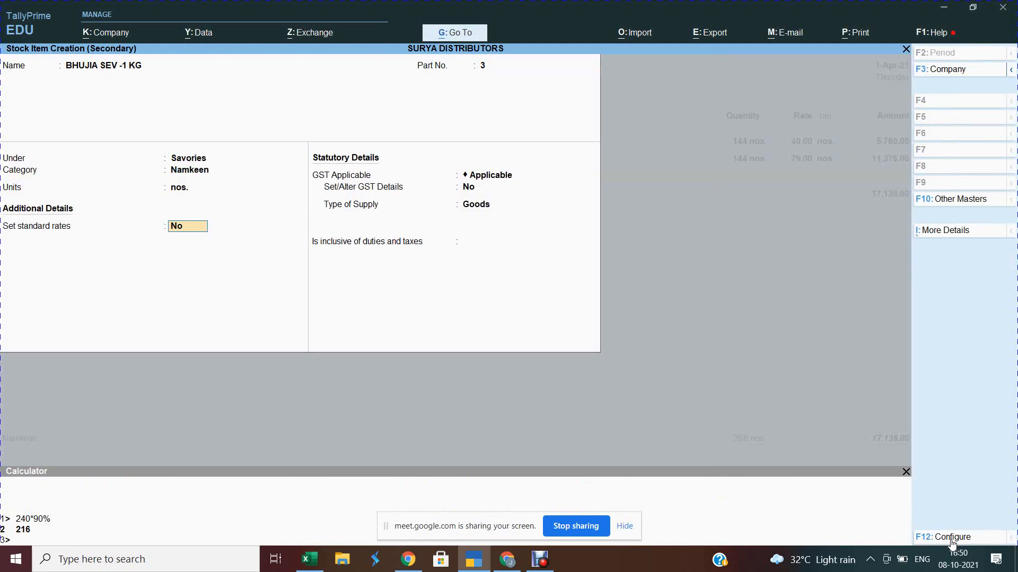
{"action": "type", "text": "y"}
{"action": "key", "text": "Return"}
{"action": "key", "text": "Return"}
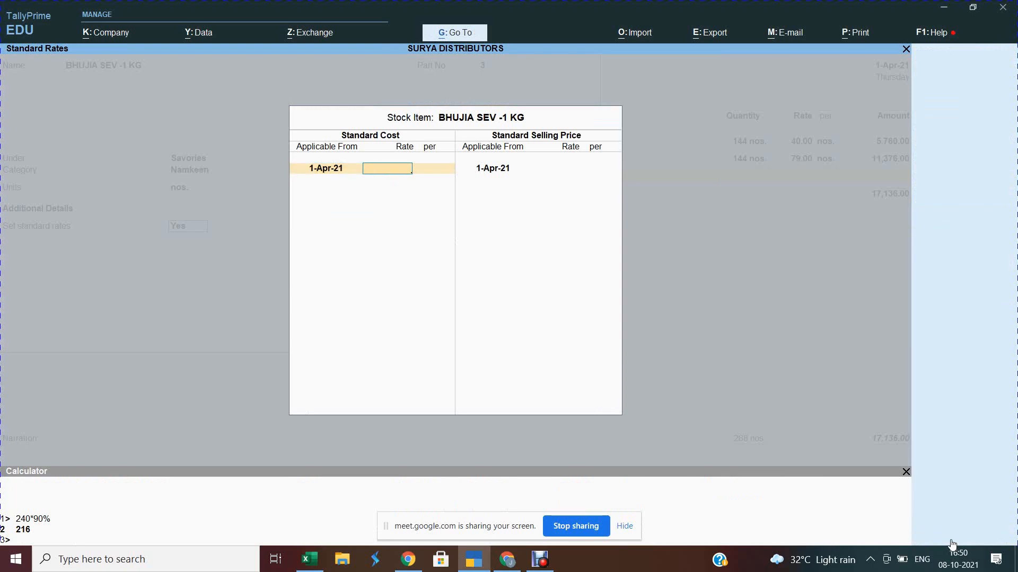
Step: Set standard cost 192 and selling price 240, then save the item
{"action": "key", "text": "alt+Tab"}
{"action": "key", "text": "Right"}
{"action": "key", "text": "shift+space"}
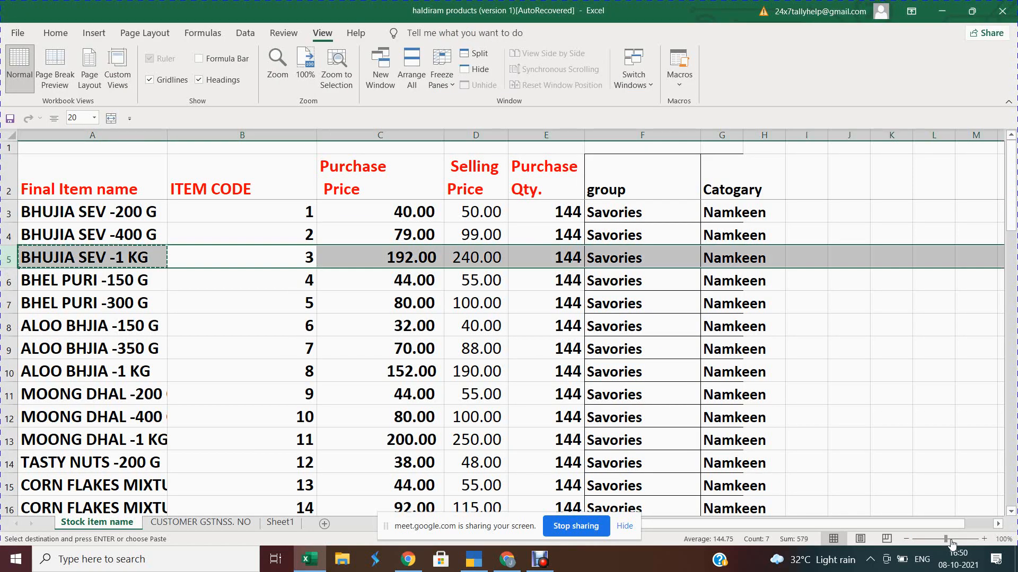
{"action": "key", "text": "alt+Tab"}
{"action": "type", "text": "192"}
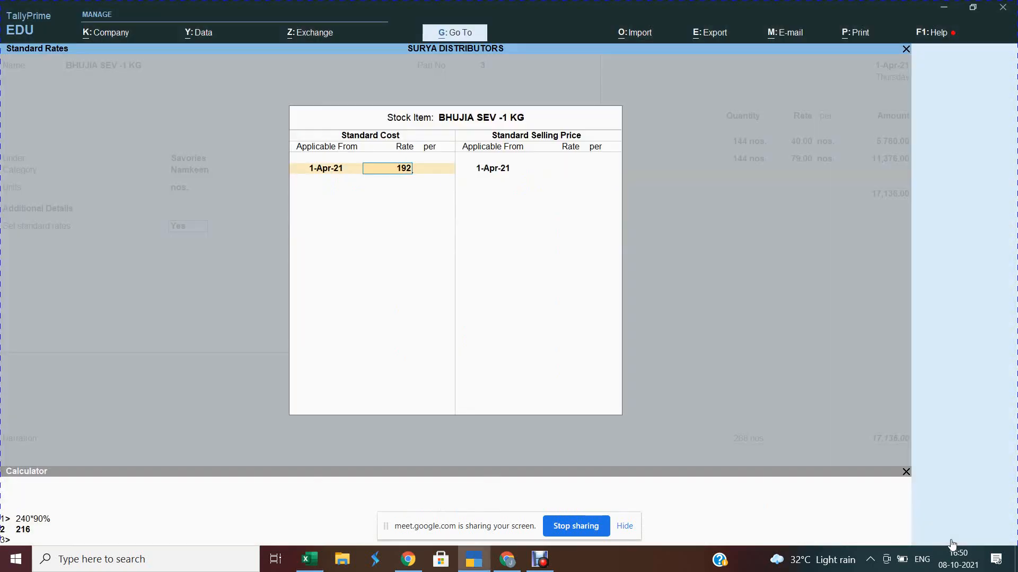
{"action": "key", "text": "Return"}
{"action": "key", "text": "Return"}
{"action": "key", "text": "Return"}
{"action": "type", "text": "240"}
{"action": "key", "text": "Return"}
{"action": "key", "text": "Return"}
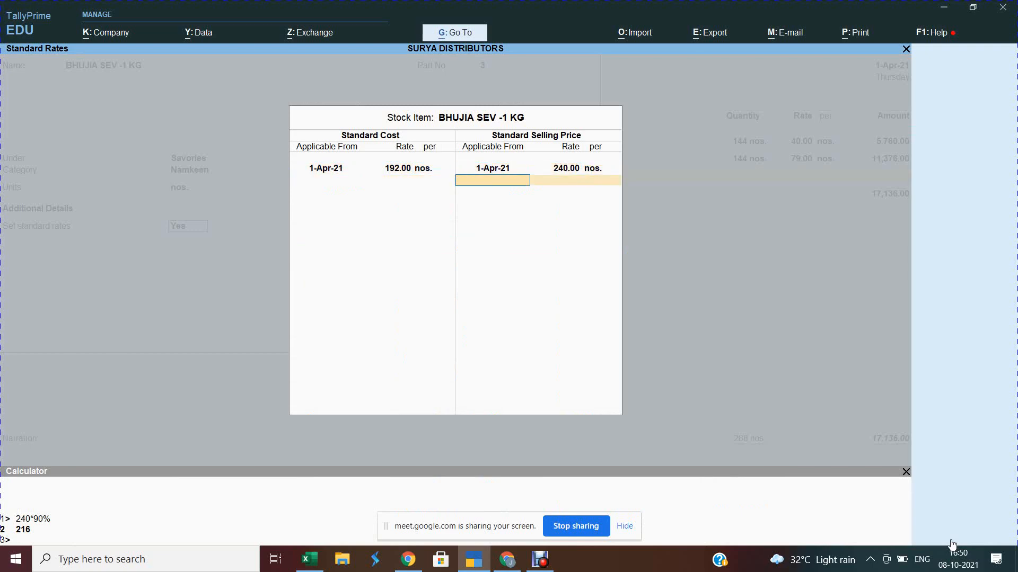
{"action": "key", "text": "Return"}
{"action": "key", "text": "Return"}
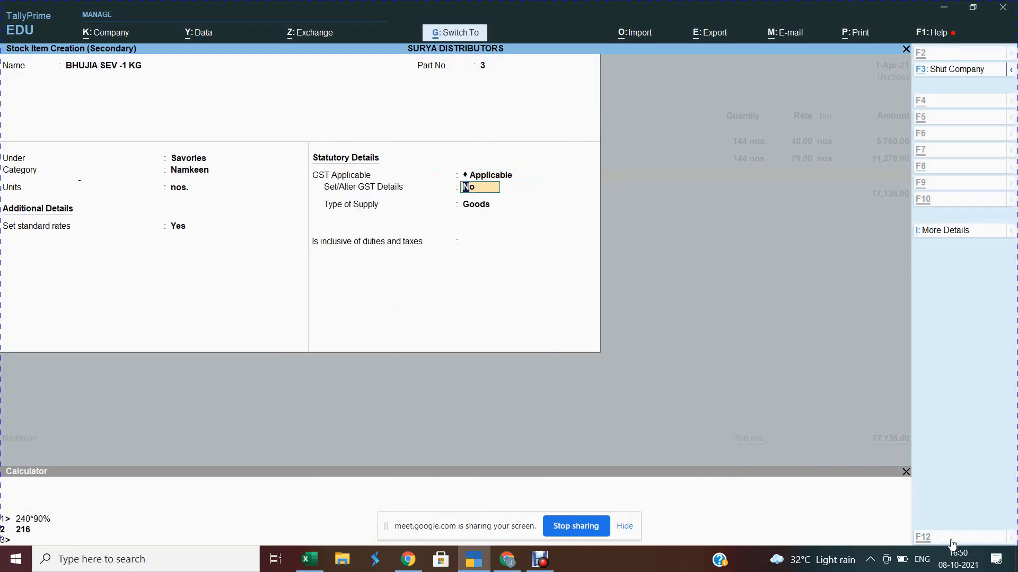
{"action": "key", "text": "ctrl+a"}
Step: Enter 144 nos. of BHUJIA SEV -1 KG at 192.00, then step back up the voucher lines
{"action": "type", "text": "1"}
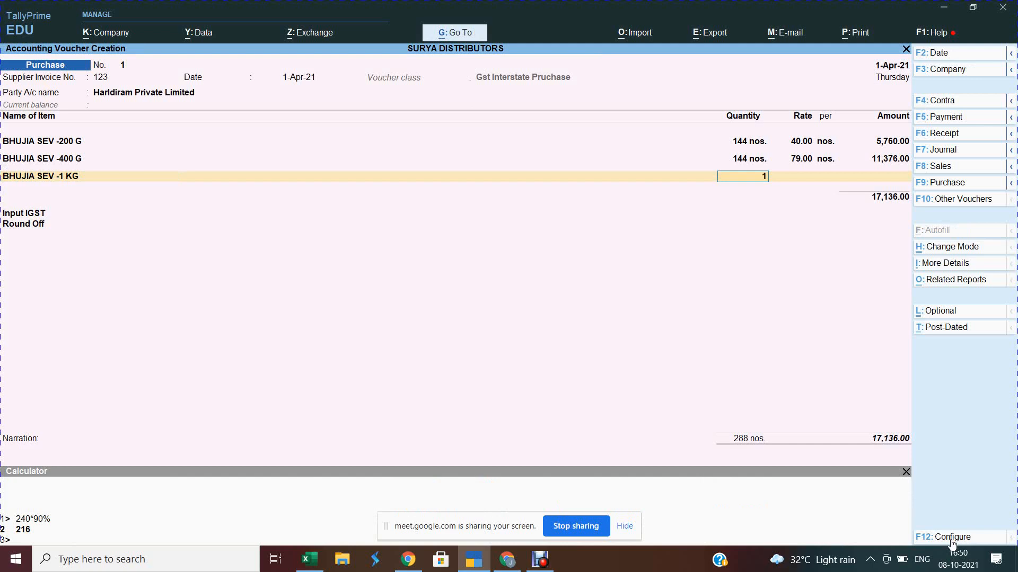
{"action": "type", "text": "44"}
{"action": "key", "text": "Return"}
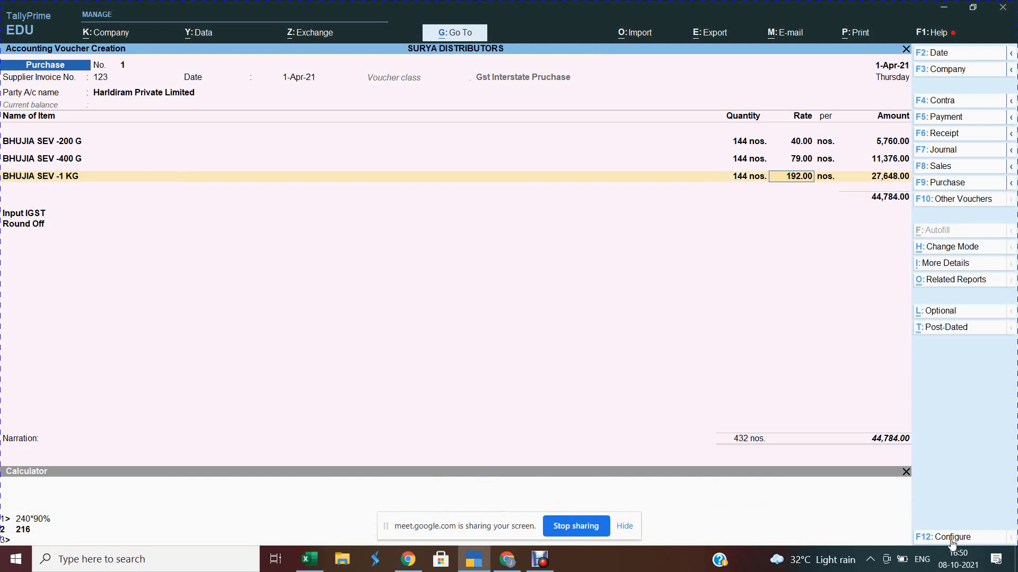
{"action": "key", "text": "Return"}
{"action": "key", "text": "Return"}
{"action": "key", "text": "Return"}
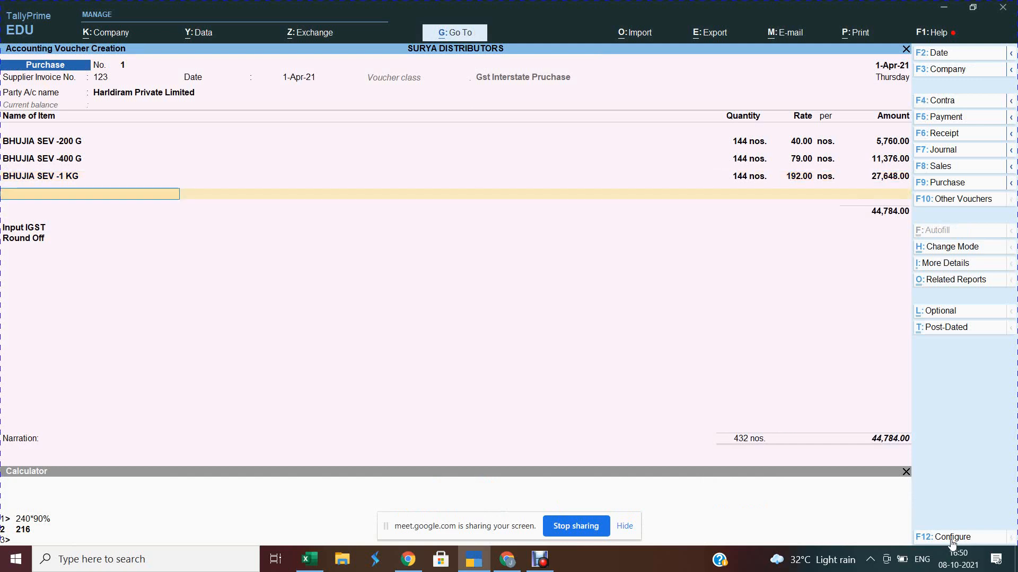
{"action": "key", "text": "Return"}
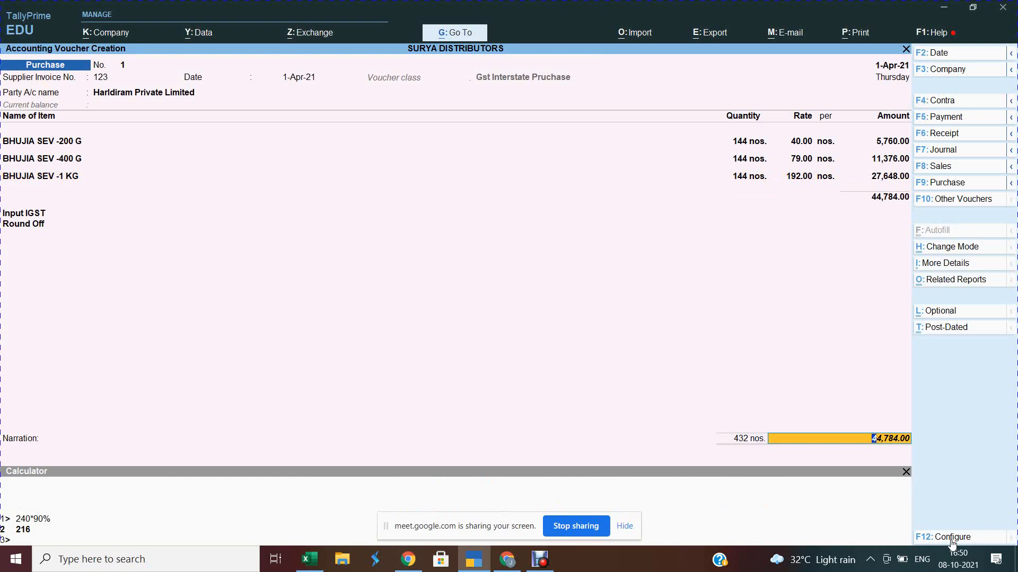
{"action": "key", "text": "BackSpace"}
{"action": "key", "text": "BackSpace"}
{"action": "key", "text": "BackSpace"}
{"action": "key", "text": "BackSpace"}
{"action": "key", "text": "BackSpace"}
{"action": "key", "text": "BackSpace"}
{"action": "key", "text": "BackSpace"}
{"action": "key", "text": "BackSpace"}
{"action": "key", "text": "BackSpace"}
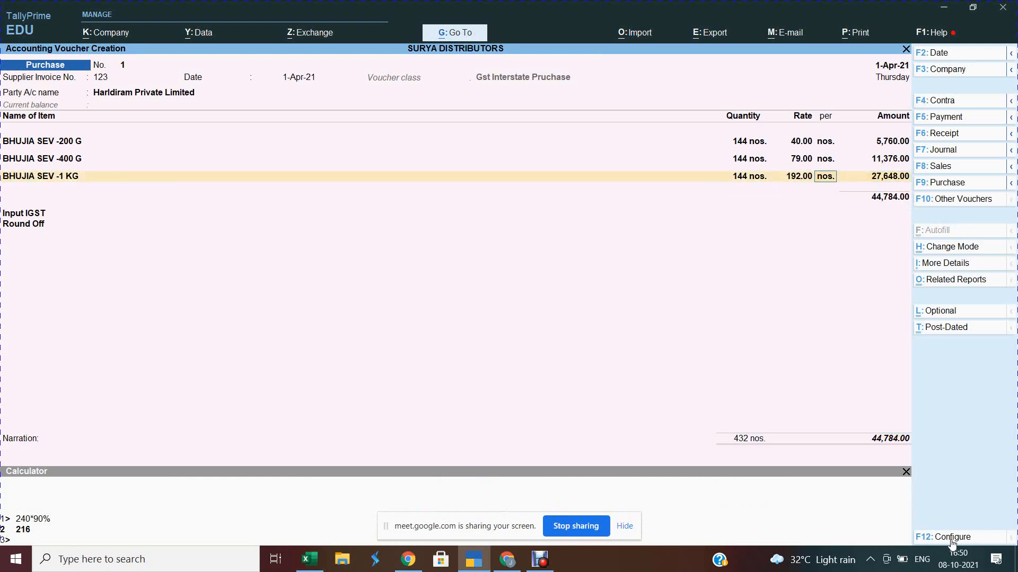
{"action": "key", "text": "BackSpace"}
{"action": "key", "text": "BackSpace"}
{"action": "key", "text": "BackSpace"}
{"action": "key", "text": "BackSpace"}
{"action": "key", "text": "BackSpace"}
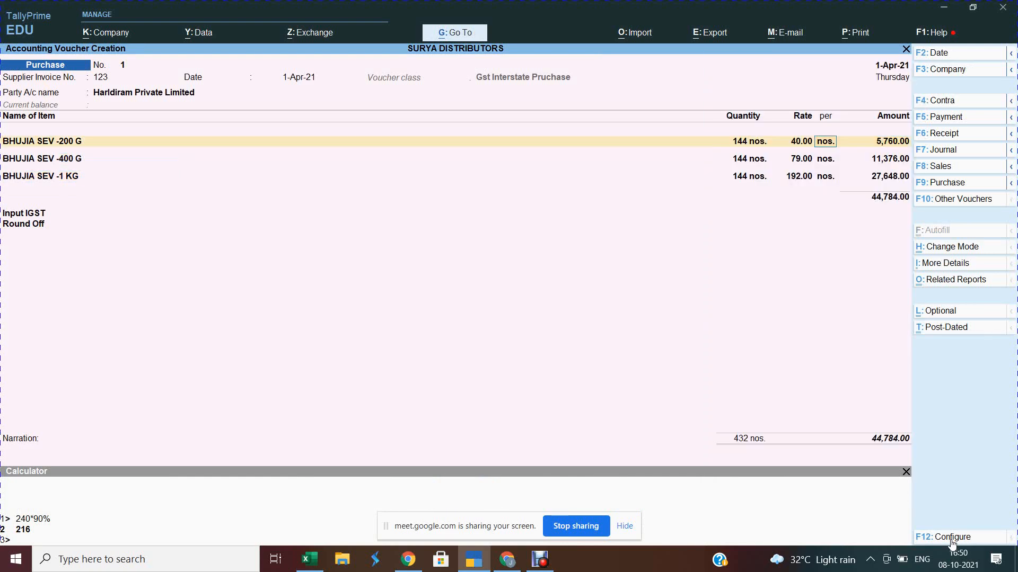
{"action": "key", "text": "BackSpace"}
{"action": "key", "text": "BackSpace"}
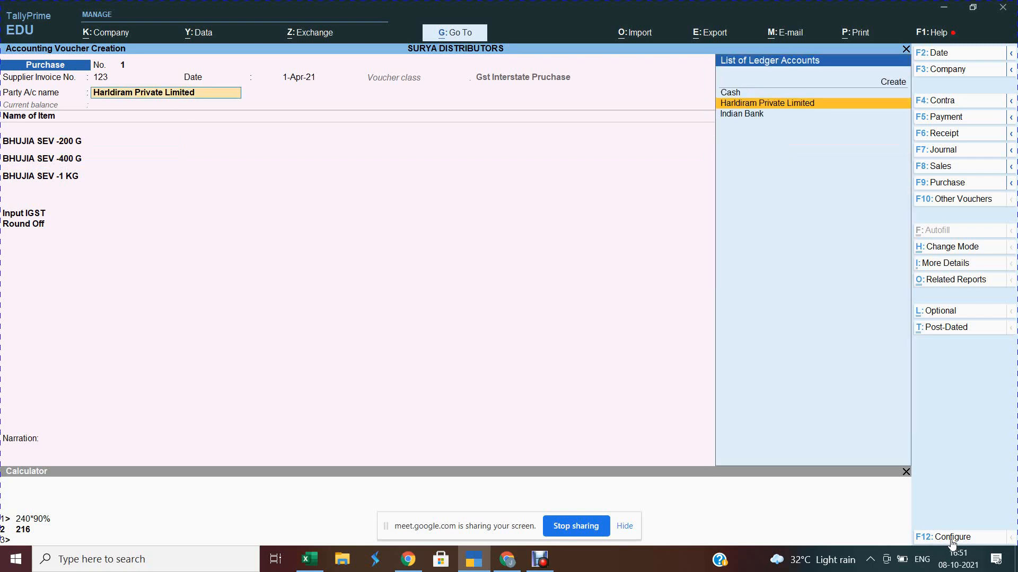
Step: Alter the Harldiram Private Limited ledger so its state is Delhi instead of Tamil Nadu
{"action": "key", "text": "ctrl+Return"}
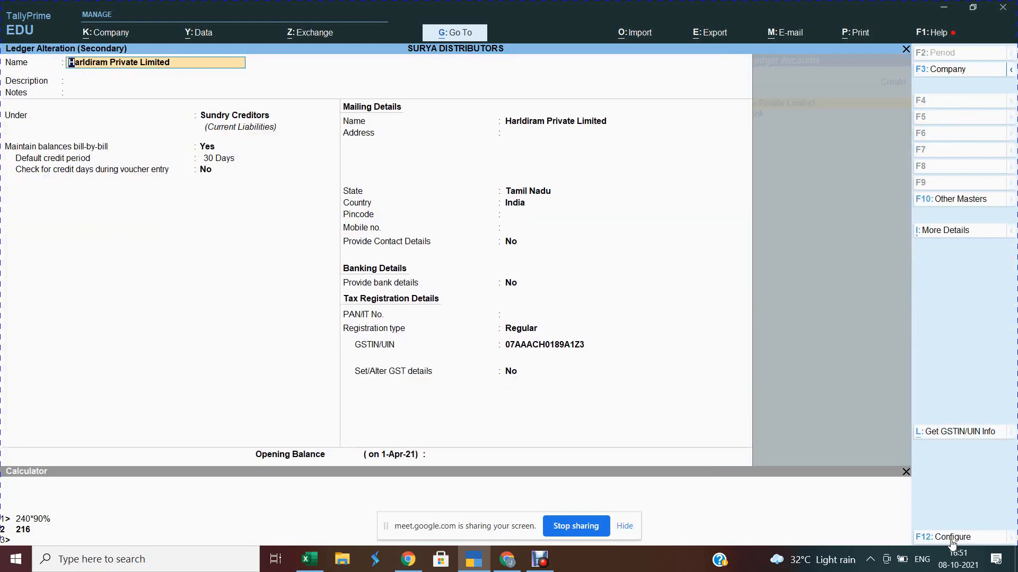
{"action": "key", "text": "Return"}
{"action": "key", "text": "Return"}
{"action": "key", "text": "Return"}
{"action": "key", "text": "Return"}
{"action": "key", "text": "Return"}
{"action": "key", "text": "Return"}
{"action": "key", "text": "Return"}
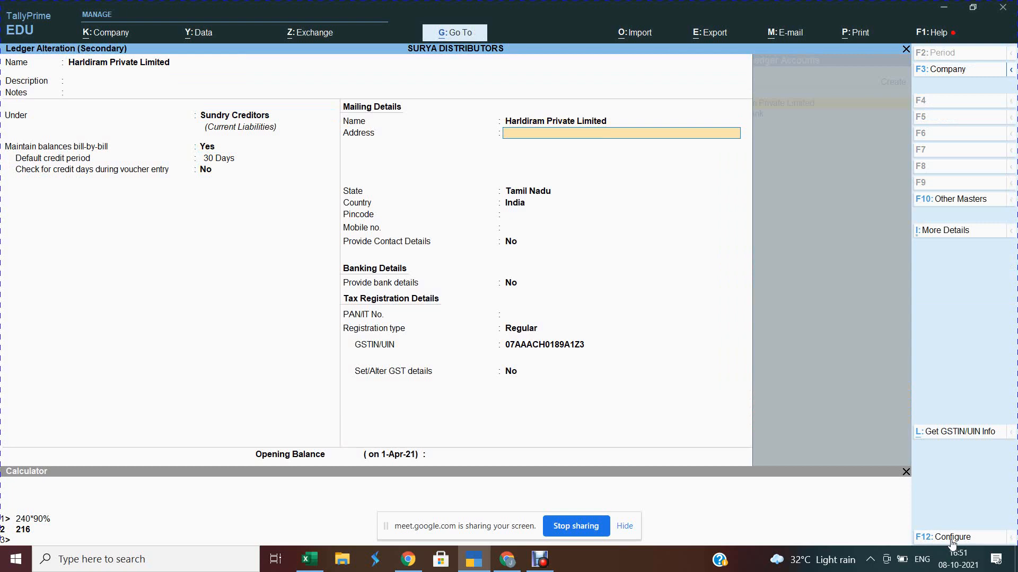
{"action": "key", "text": "Return"}
{"action": "type", "text": "Del"}
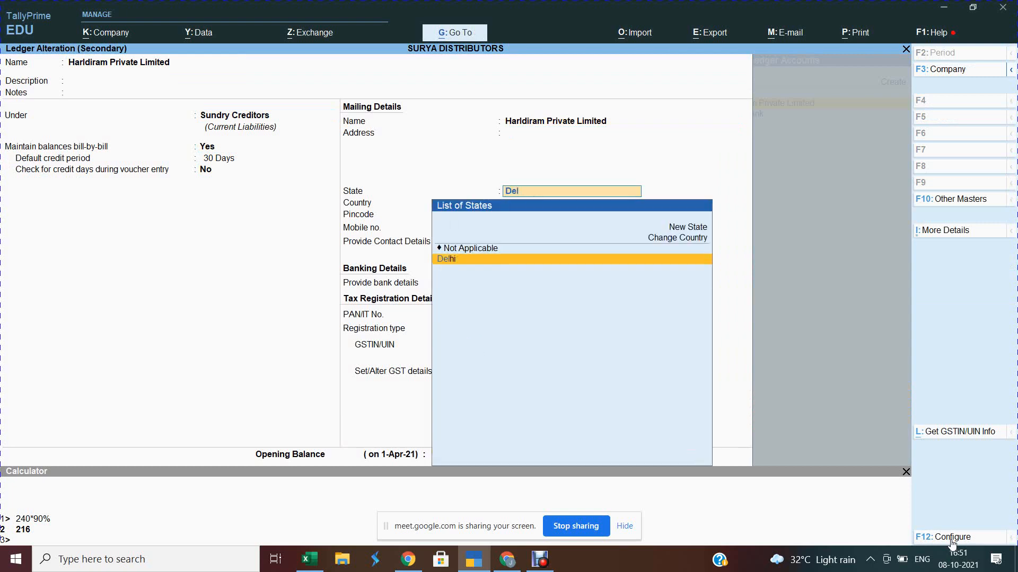
{"action": "key", "text": "Return"}
{"action": "key", "text": "Return"}
{"action": "key", "text": "Return"}
{"action": "key", "text": "Return"}
{"action": "key", "text": "Return"}
{"action": "key", "text": "Return"}
{"action": "key", "text": "Return"}
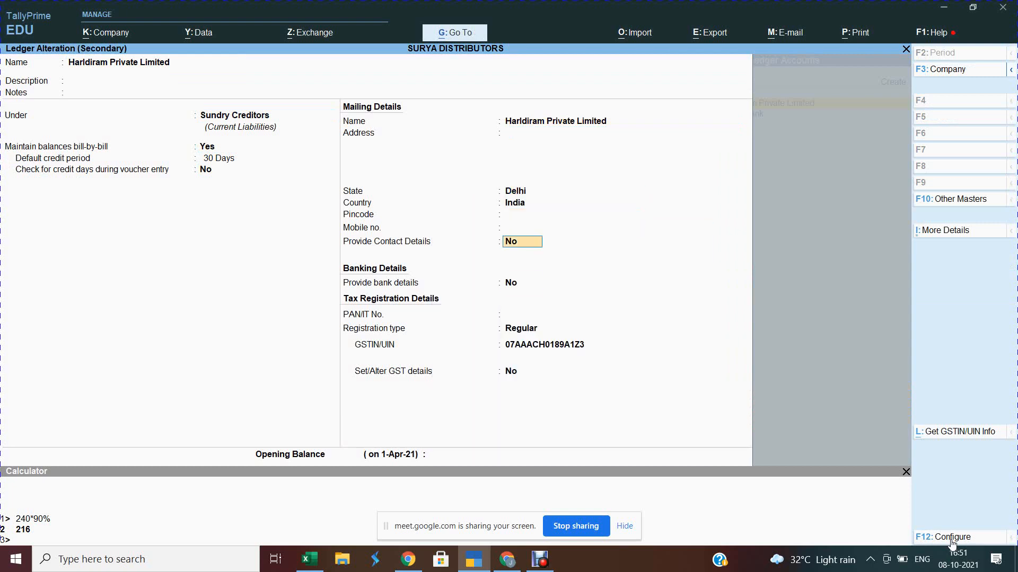
{"action": "key", "text": "ctrl"}
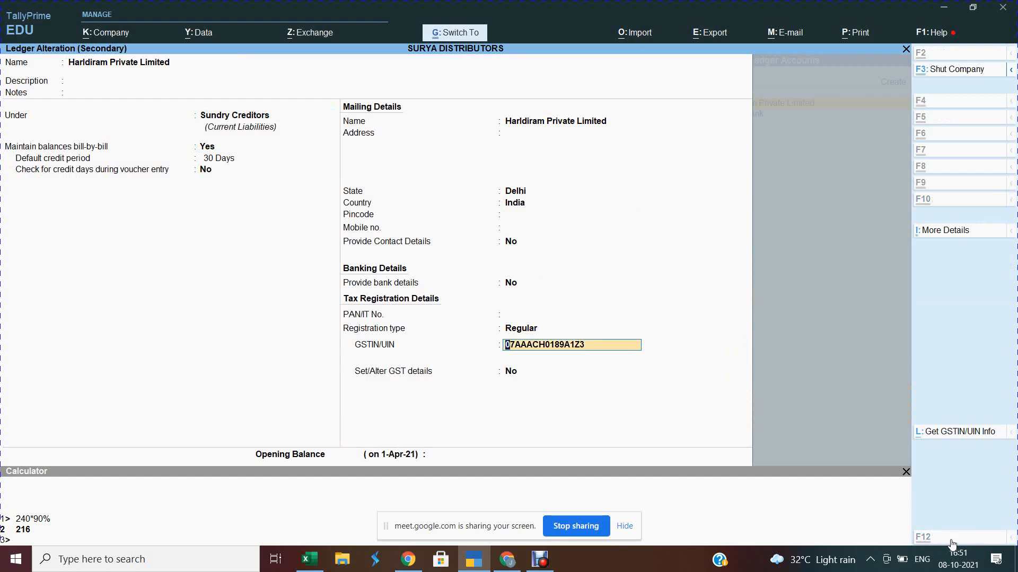
{"action": "key", "text": "ctrl+a"}
{"action": "key", "text": "Return"}
{"action": "key", "text": "Return"}
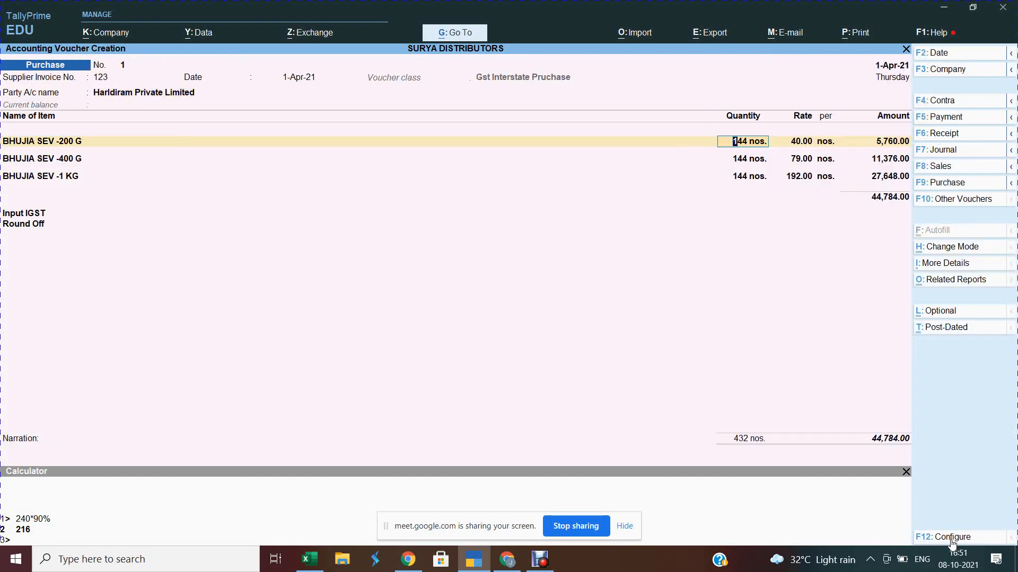
Step: Quit the current purchase voucher without saving
{"action": "key", "text": "Return"}
{"action": "key", "text": "Return"}
{"action": "key", "text": "Return"}
{"action": "key", "text": "Return"}
{"action": "key", "text": "Return"}
{"action": "key", "text": "Return"}
{"action": "key", "text": "Return"}
{"action": "key", "text": "Return"}
{"action": "key", "text": "Return"}
{"action": "key", "text": "Return"}
{"action": "key", "text": "Return"}
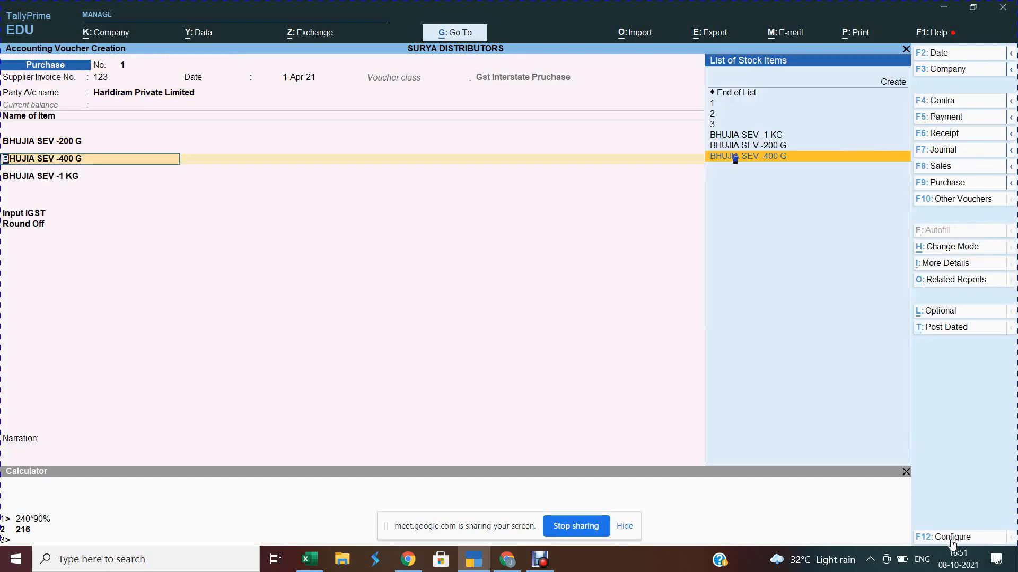
{"action": "key", "text": "Return"}
{"action": "key", "text": "Return"}
{"action": "key", "text": "Return"}
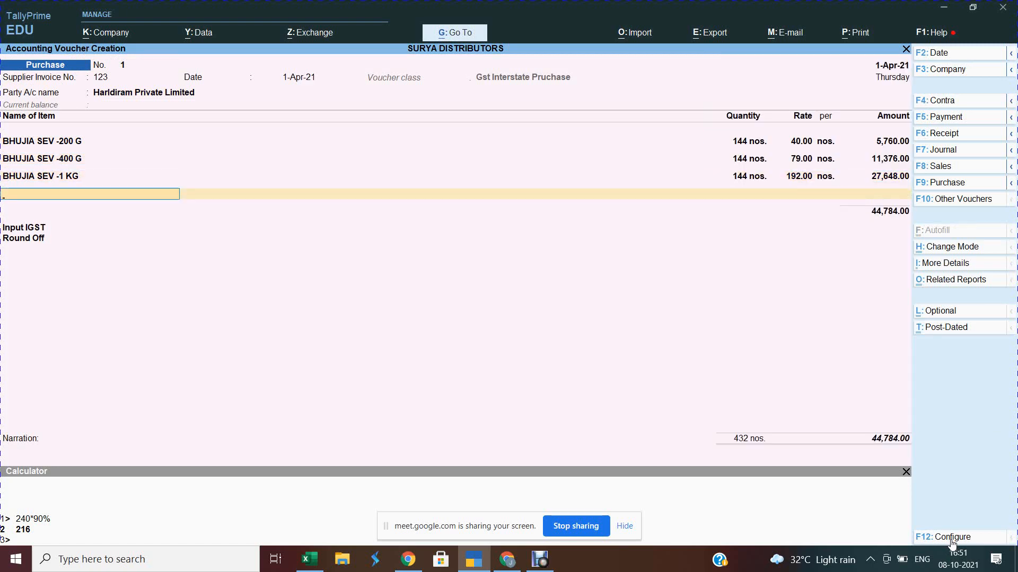
{"action": "key", "text": "Escape"}
{"action": "key", "text": "y"}
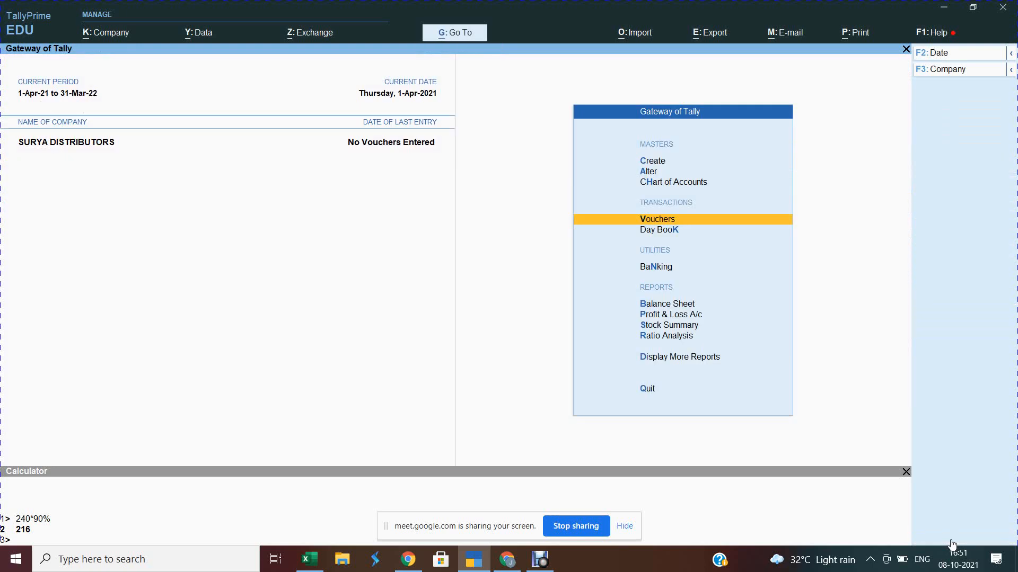
Step: Start a new purchase from Harldiram Private Limited with 144 nos. of BHUJIA SEV -200 G
{"action": "key", "text": "Return"}
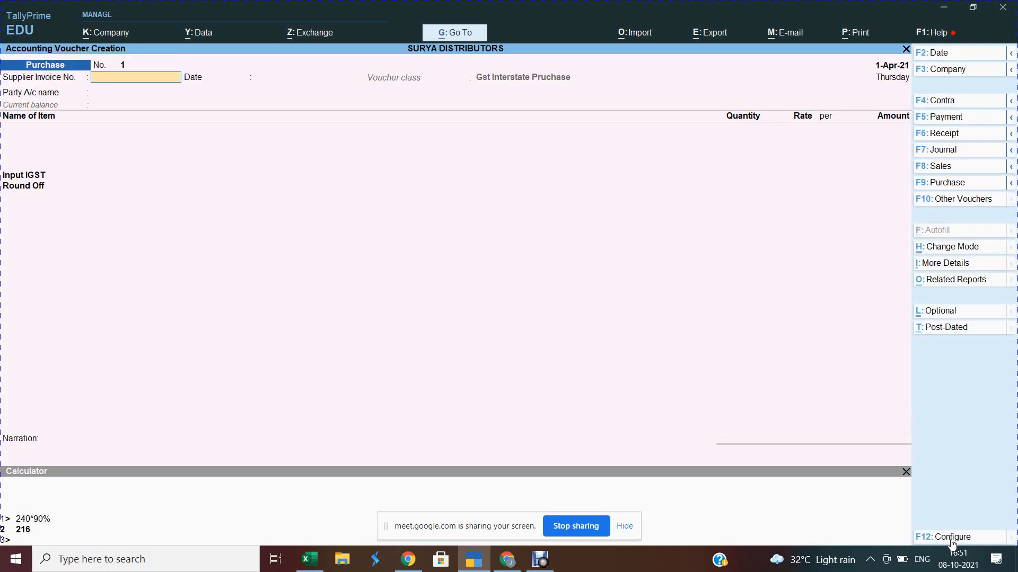
{"action": "key", "text": "Return"}
{"action": "key", "text": "Return"}
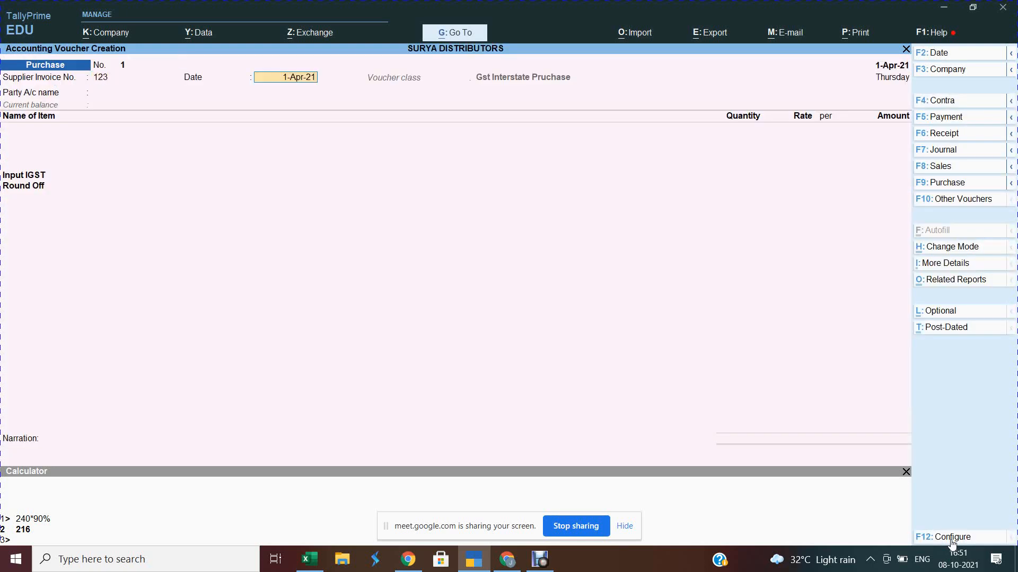
{"action": "key", "text": "Return"}
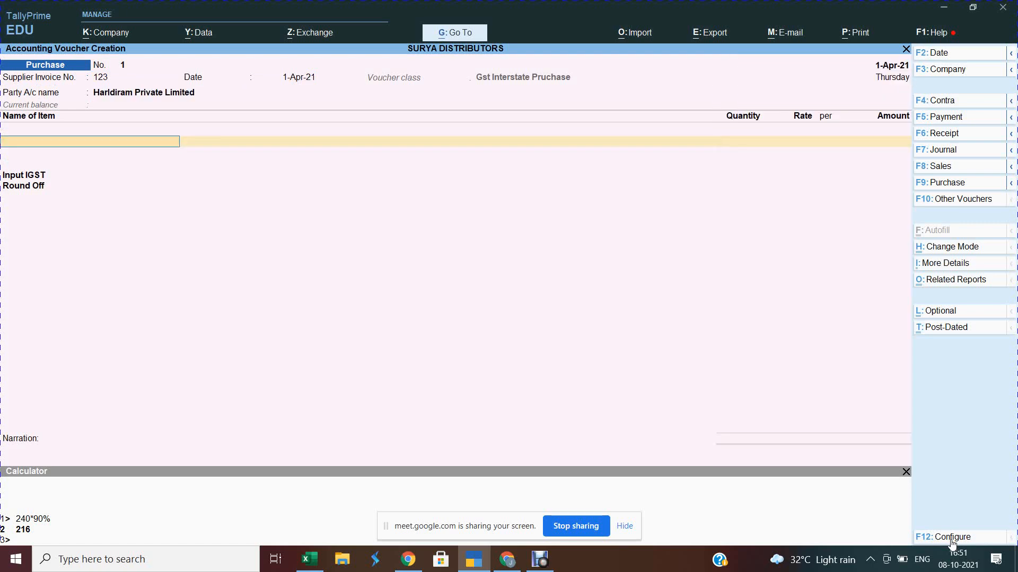
{"action": "type", "text": "1"}
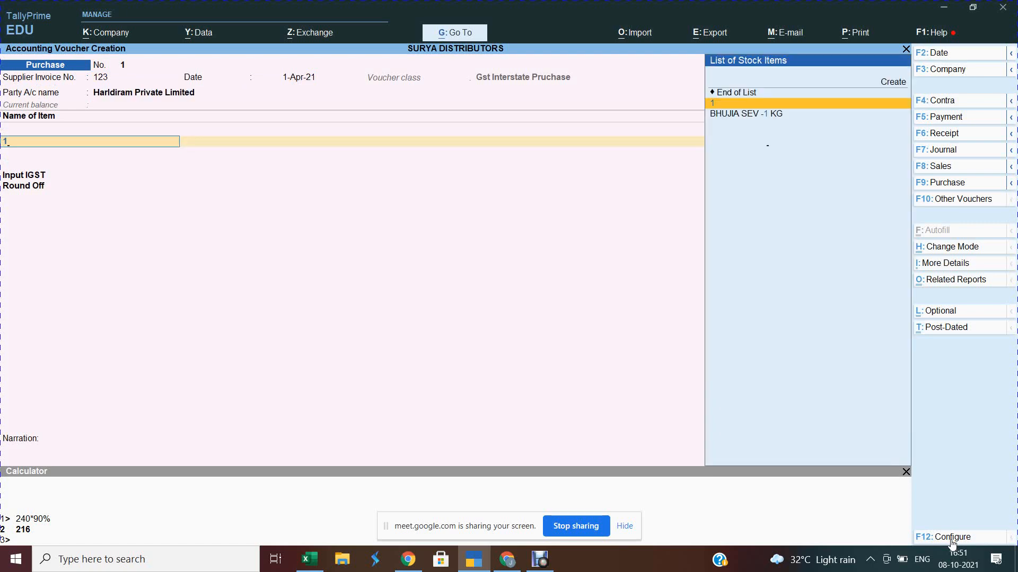
{"action": "key", "text": "Return"}
{"action": "type", "text": "144"}
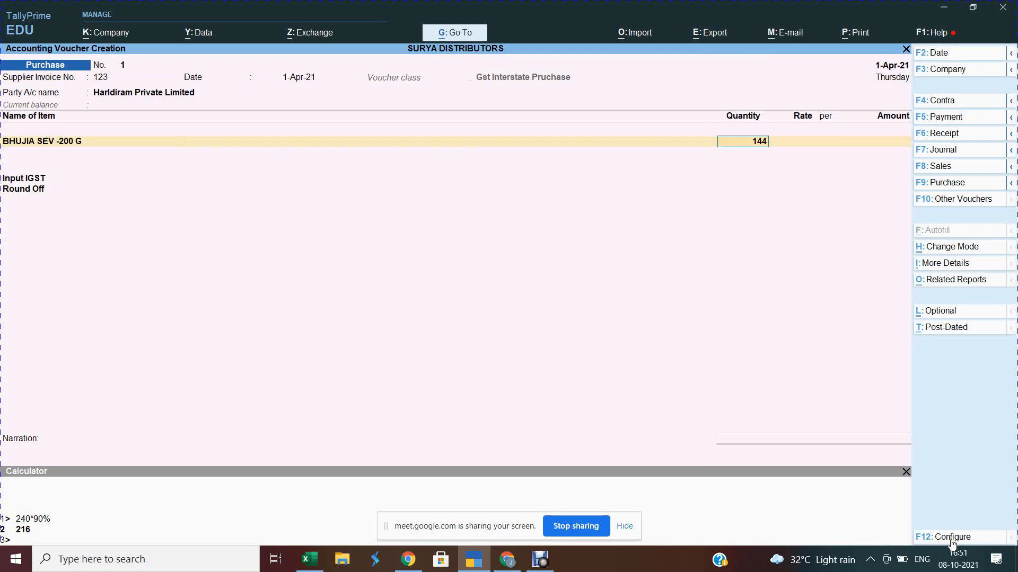
{"action": "key", "text": "Return"}
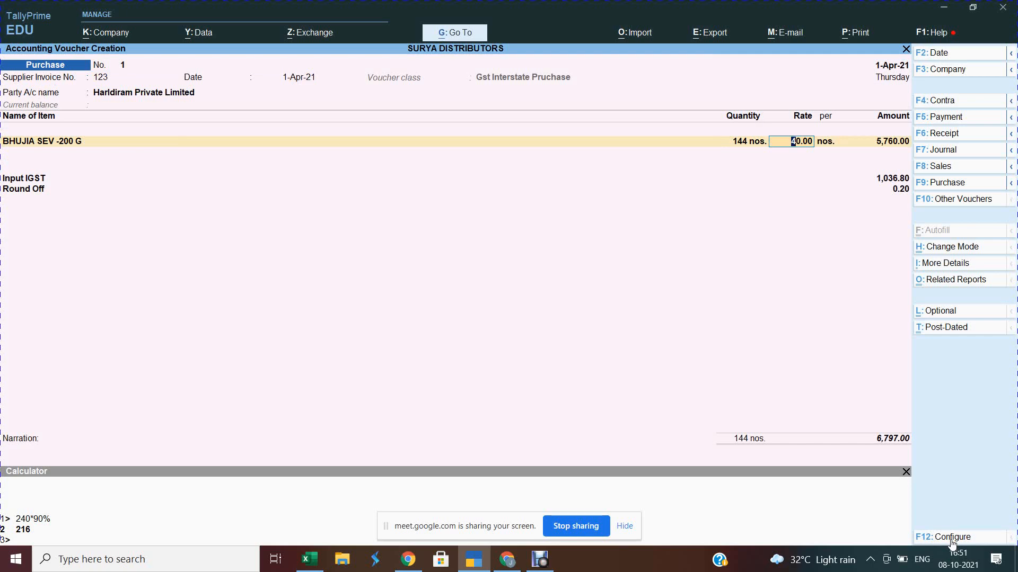
{"action": "key", "text": "Return"}
{"action": "key", "text": "Return"}
Step: Add 144 nos. each of BHUJIA SEV -400 G and BHUJIA SEV -1 KG
{"action": "type", "text": "2"}
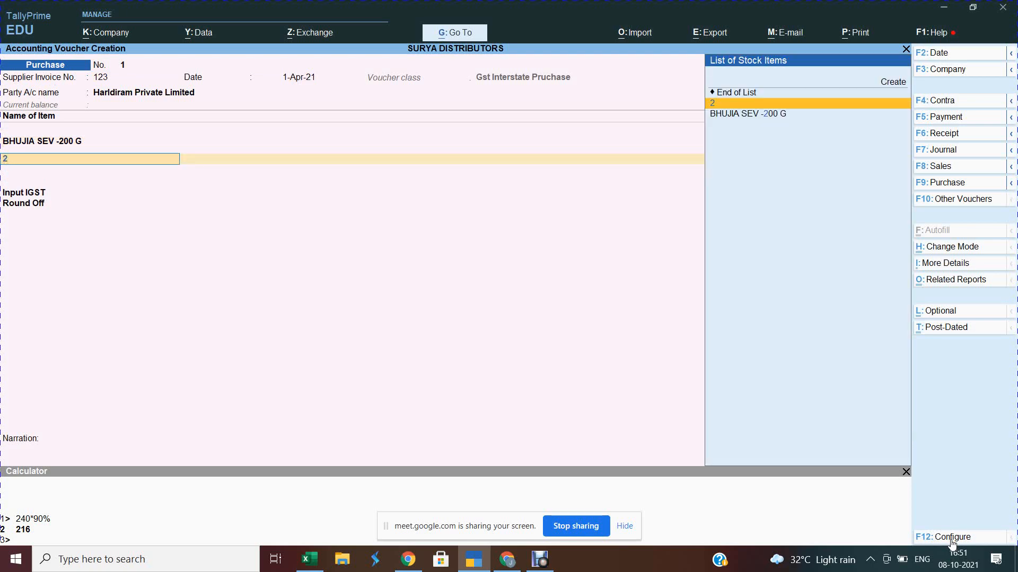
{"action": "key", "text": "Return"}
{"action": "type", "text": "144"}
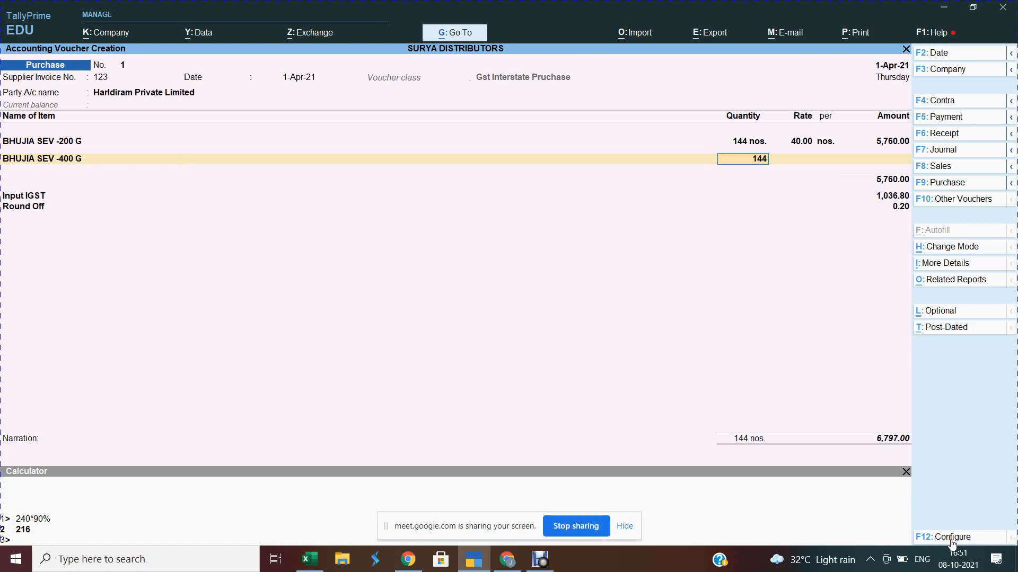
{"action": "key", "text": "Return"}
{"action": "key", "text": "Return"}
{"action": "key", "text": "Return"}
{"action": "key", "text": "Return"}
{"action": "type", "text": "3"}
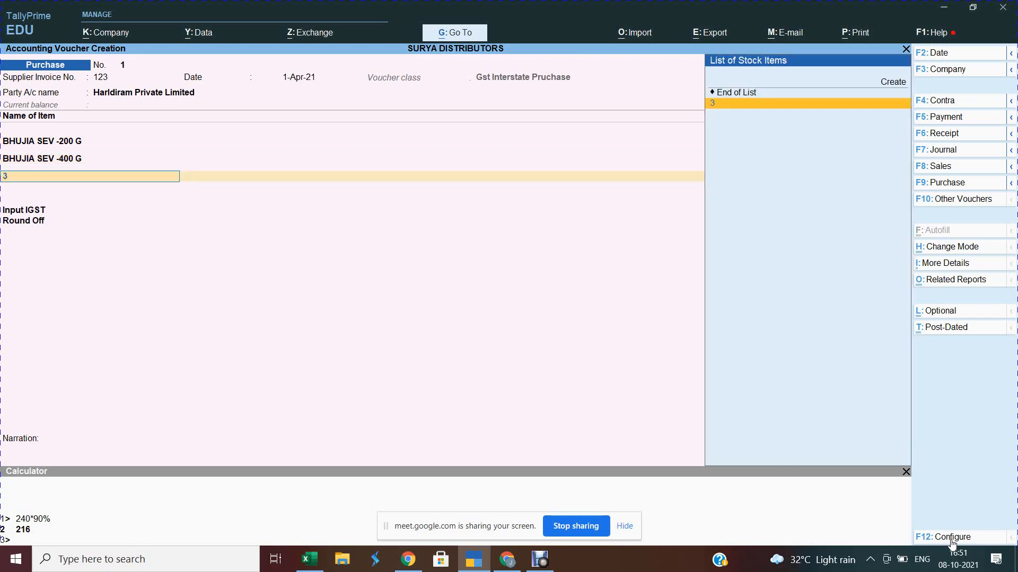
{"action": "key", "text": "Return"}
{"action": "type", "text": "1"}
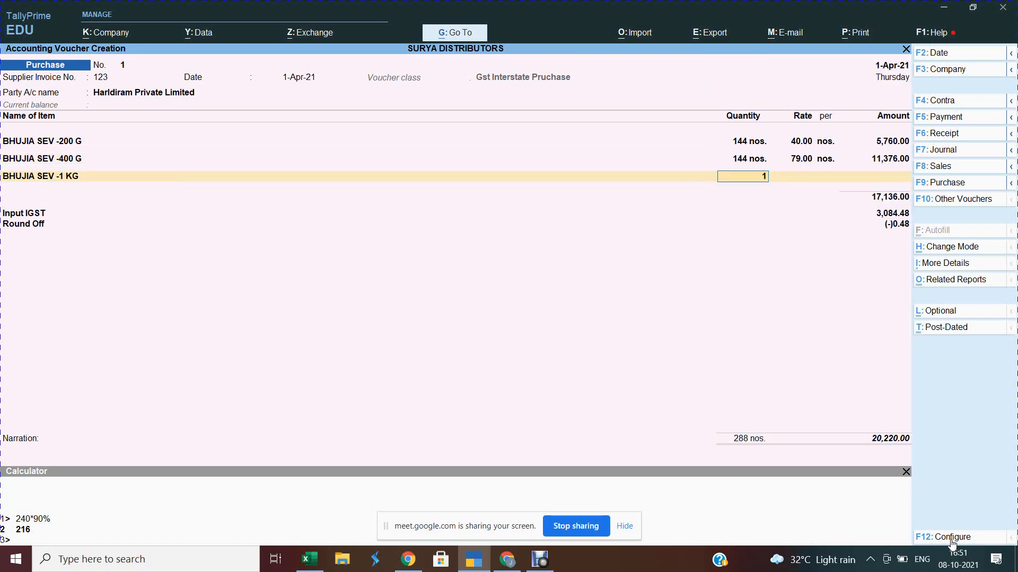
{"action": "type", "text": "44"}
{"action": "key", "text": "Return"}
{"action": "key", "text": "Return"}
{"action": "key", "text": "Return"}
{"action": "key", "text": "Return"}
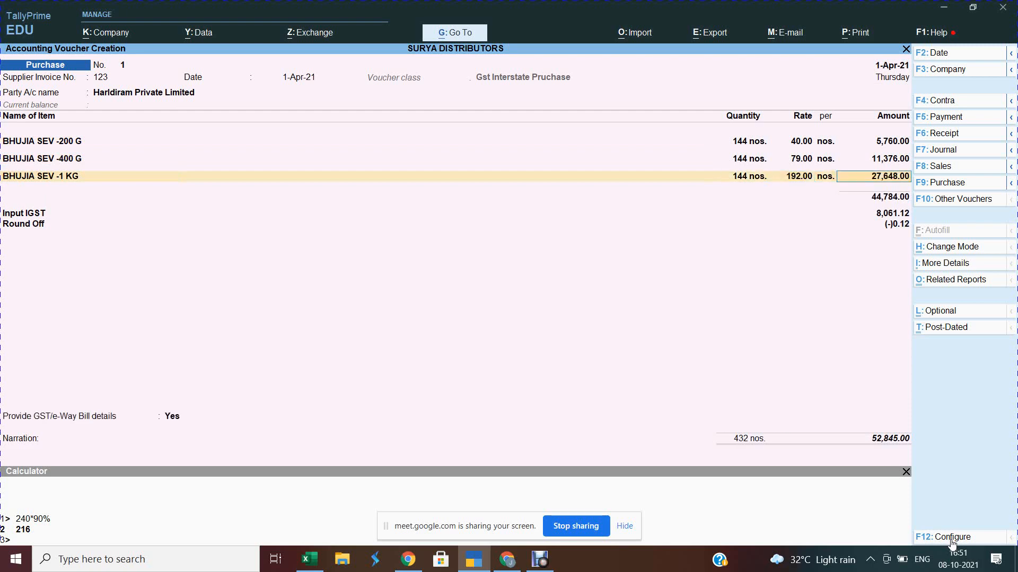
{"action": "key", "text": "alt"}
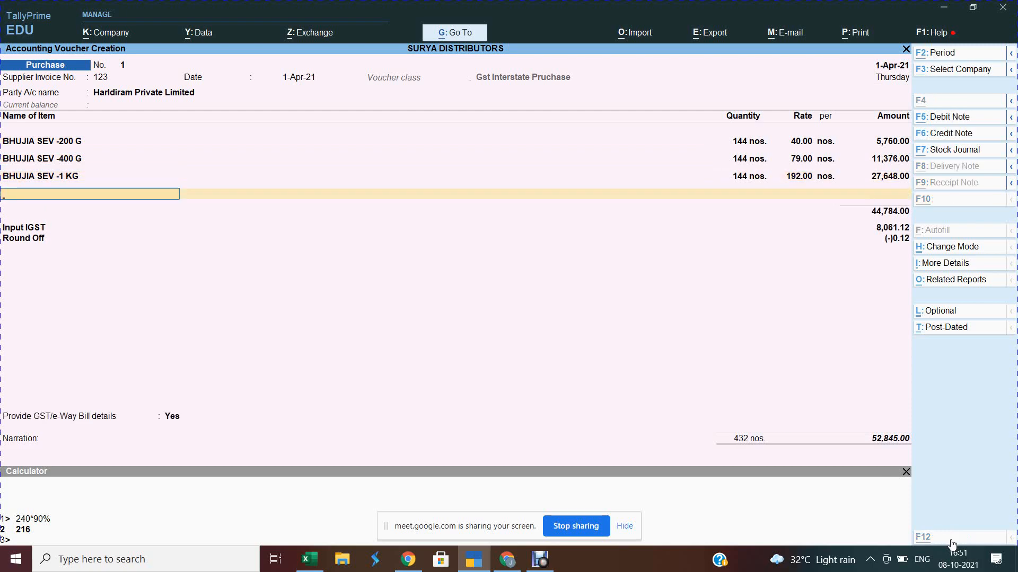
{"action": "key", "text": "alt+Tab"}
Step: Create stock item BHEL PURI -150 G, copied from Excel, under Savories with category Namkeen
{"action": "key", "text": "Down"}
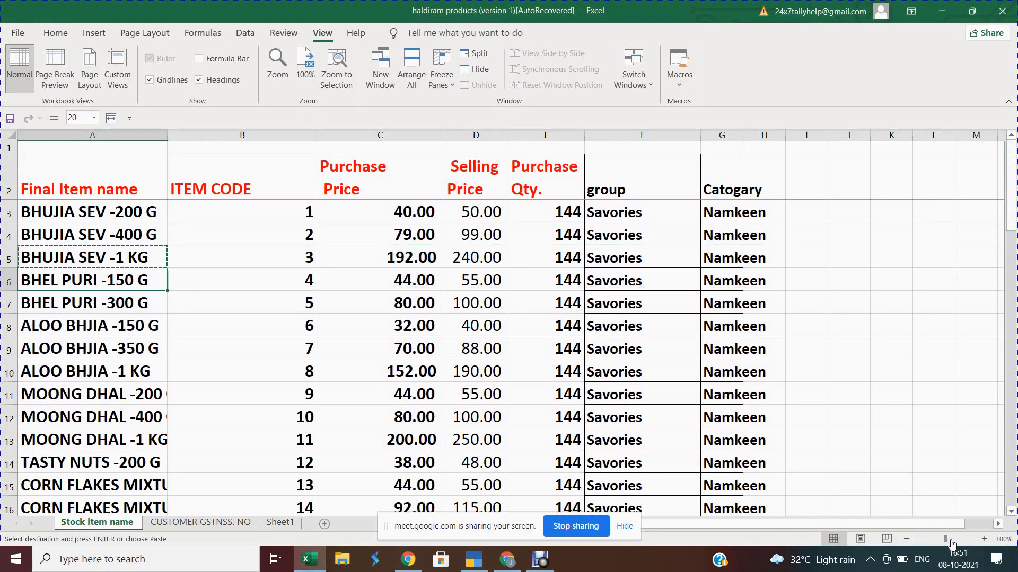
{"action": "key", "text": "ctrl+c"}
{"action": "key", "text": "alt+Tab"}
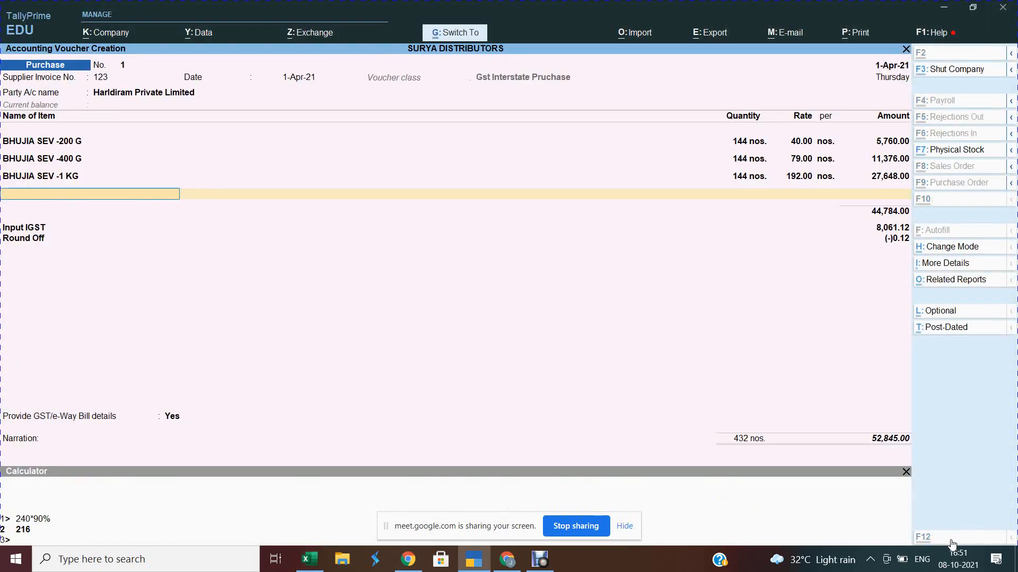
{"action": "key", "text": "alt+c"}
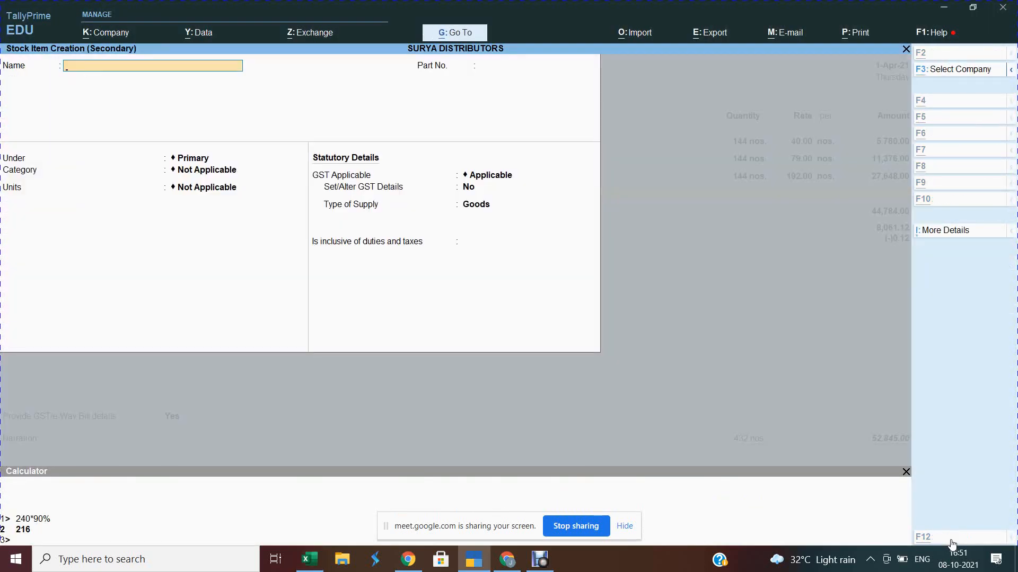
{"action": "key", "text": "ctrl+alt+v"}
{"action": "key", "text": "Return"}
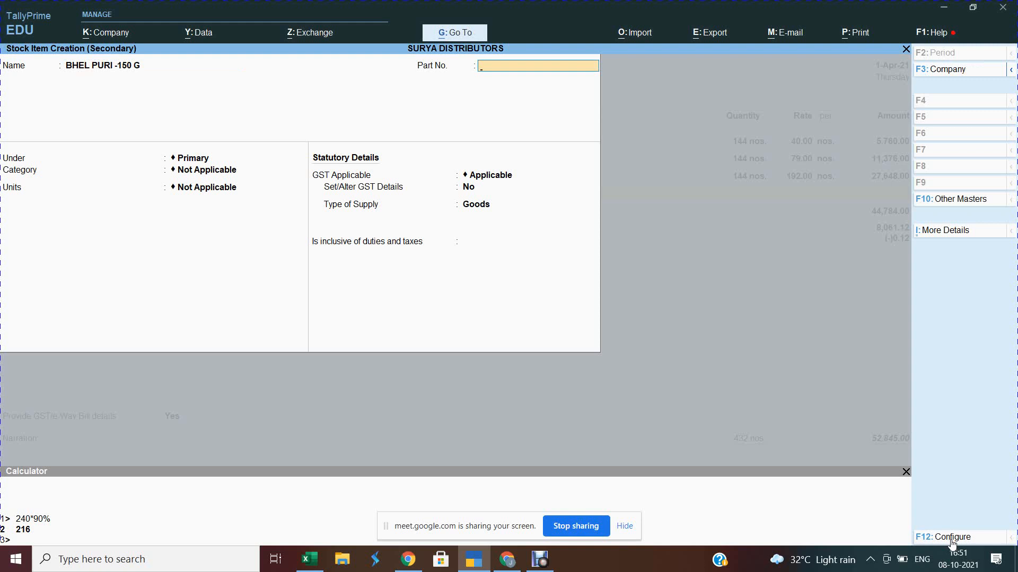
{"action": "key", "text": "Return"}
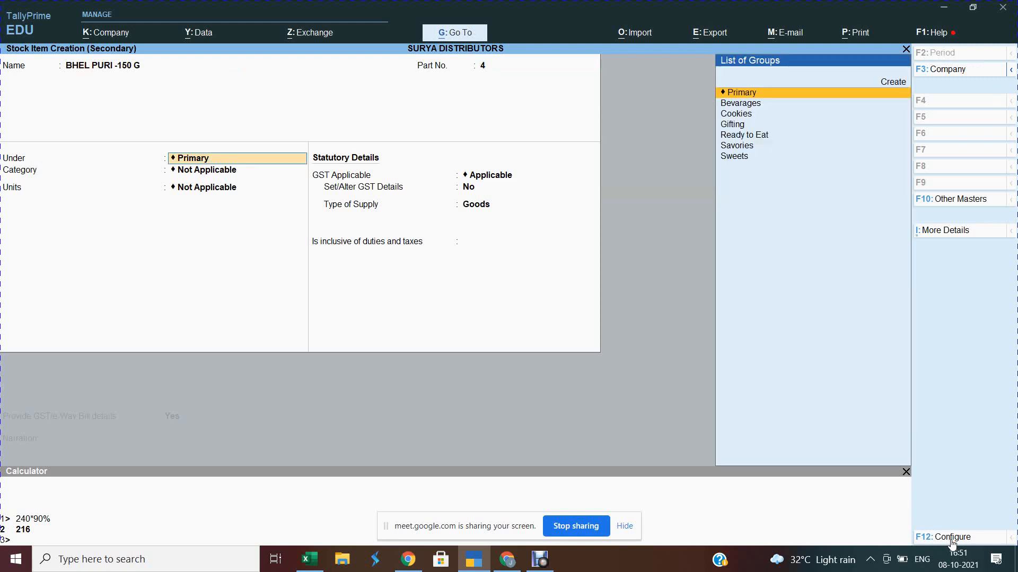
{"action": "type", "text": "Sa"}
{"action": "key", "text": "Return"}
{"action": "key", "text": "Return"}
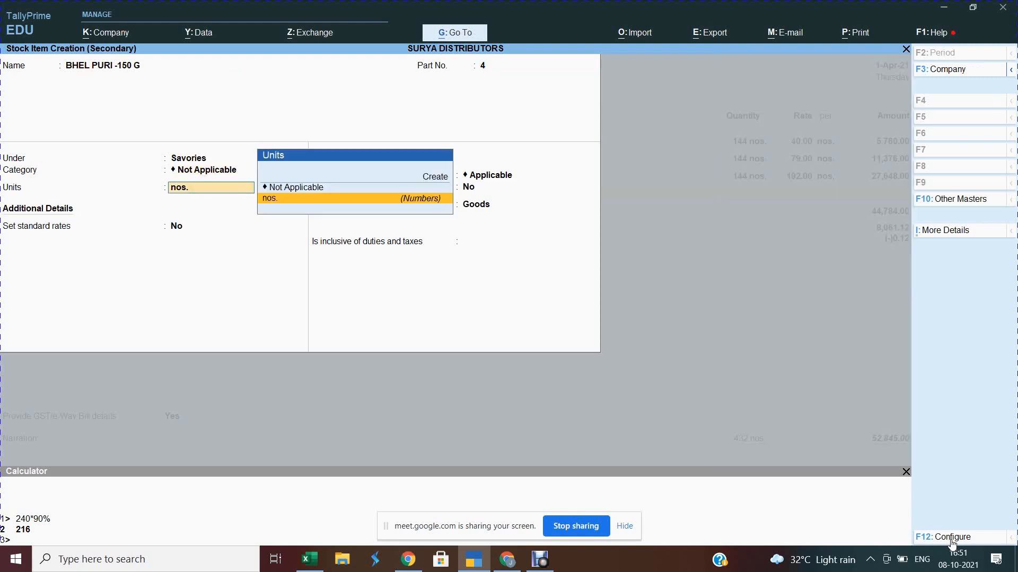
{"action": "key", "text": "BackSpace"}
{"action": "type", "text": "Na"}
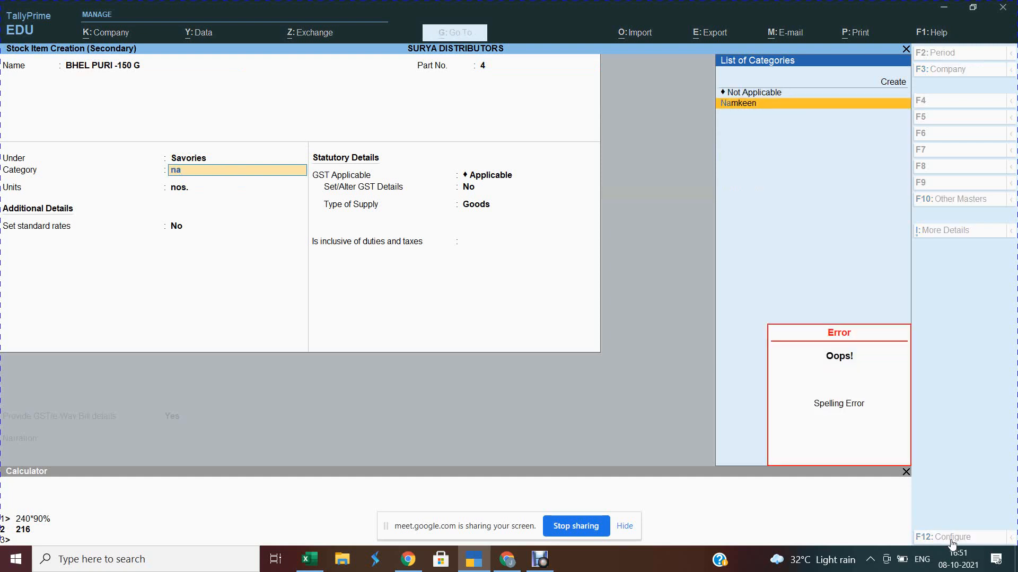
{"action": "key", "text": "Return"}
{"action": "key", "text": "Return"}
Step: Set standard cost 44 and selling price 55, then save the item
{"action": "type", "text": "y"}
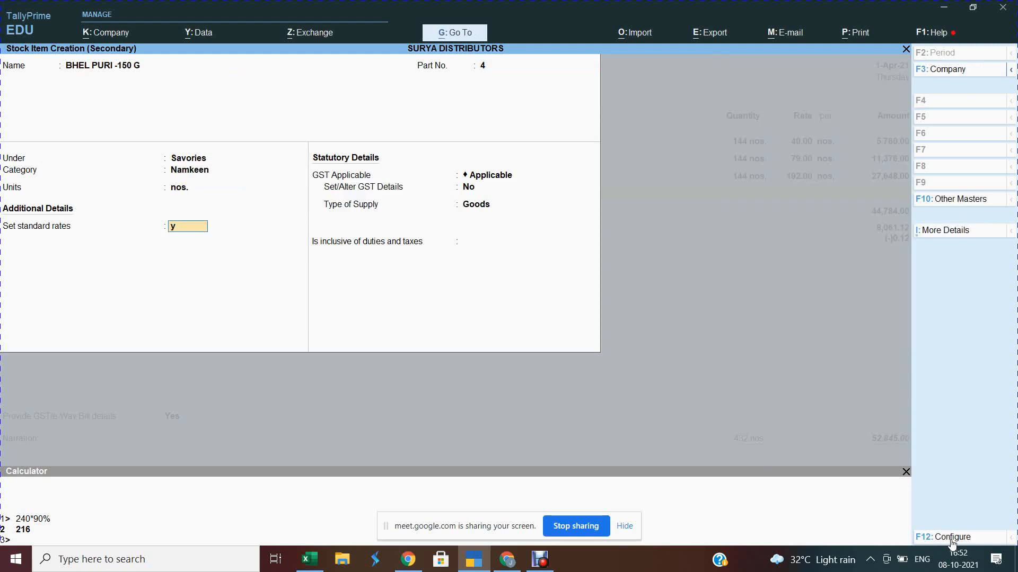
{"action": "key", "text": "Return"}
{"action": "key", "text": "Return"}
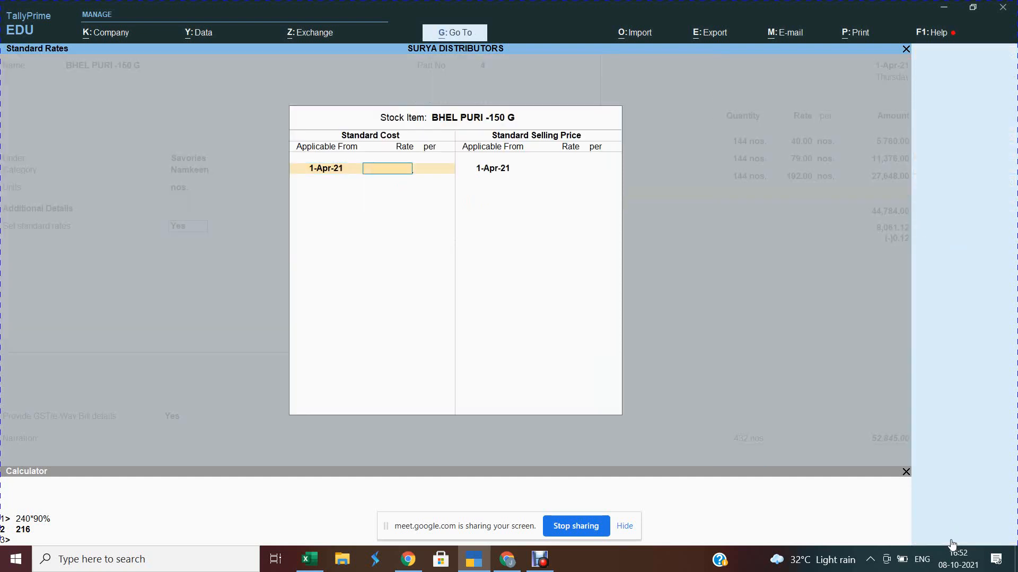
{"action": "key", "text": "alt+Tab"}
{"action": "key", "text": "shift+space"}
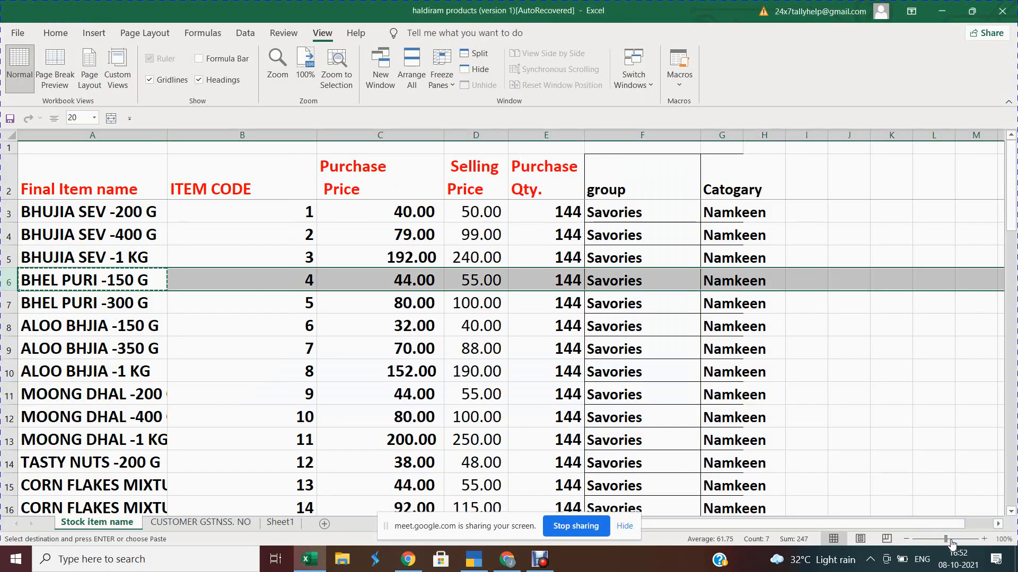
{"action": "key", "text": "alt+Tab"}
{"action": "key", "text": "Return"}
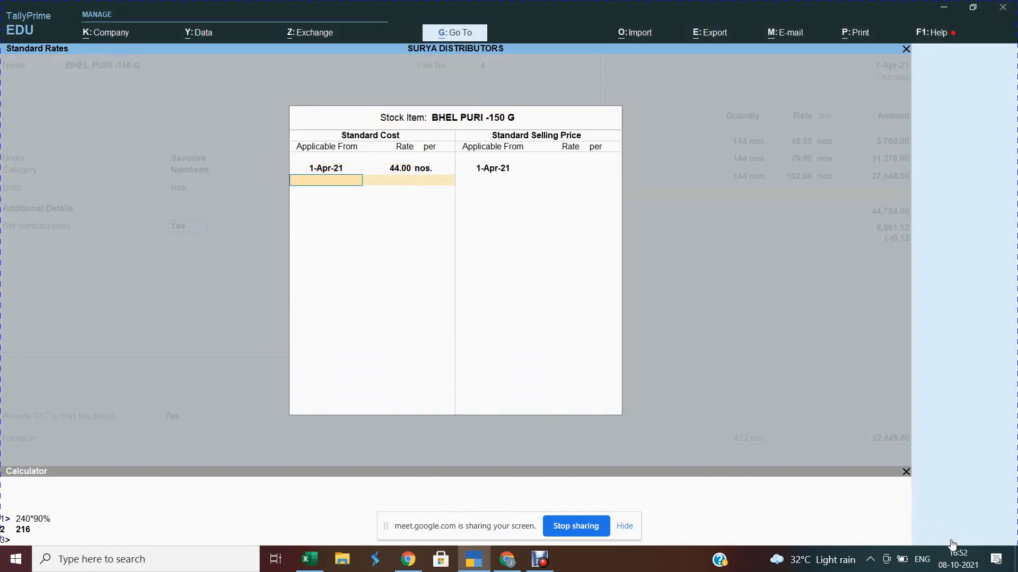
{"action": "key", "text": "Return"}
{"action": "key", "text": "Return"}
{"action": "type", "text": "55"}
{"action": "key", "text": "Return"}
{"action": "key", "text": "Return"}
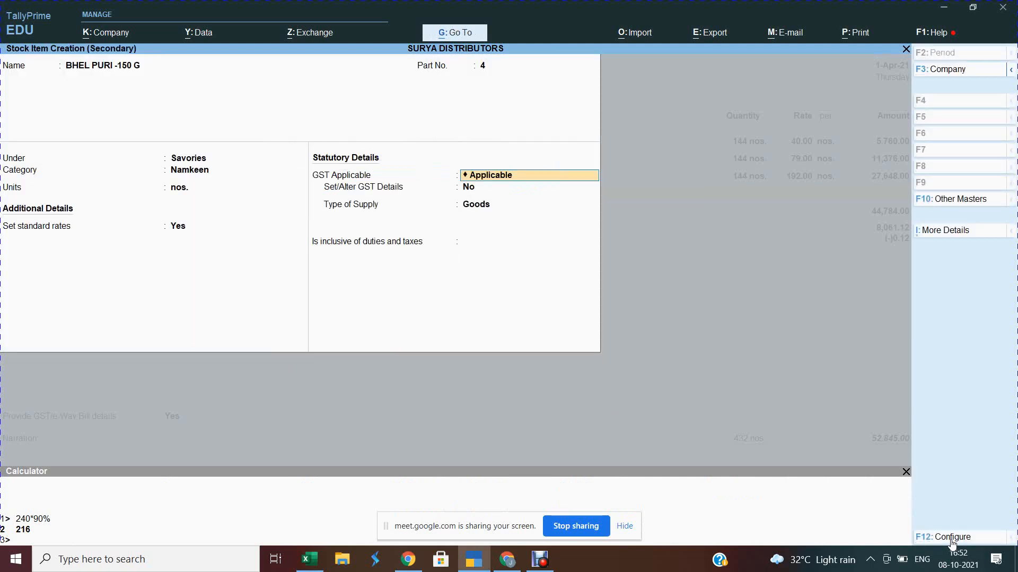
{"action": "key", "text": "ctrl+a"}
Step: Enter 144 nos. of BHEL PURI -150 G on the voucher, bringing the total to 60,322.00
{"action": "type", "text": "1"}
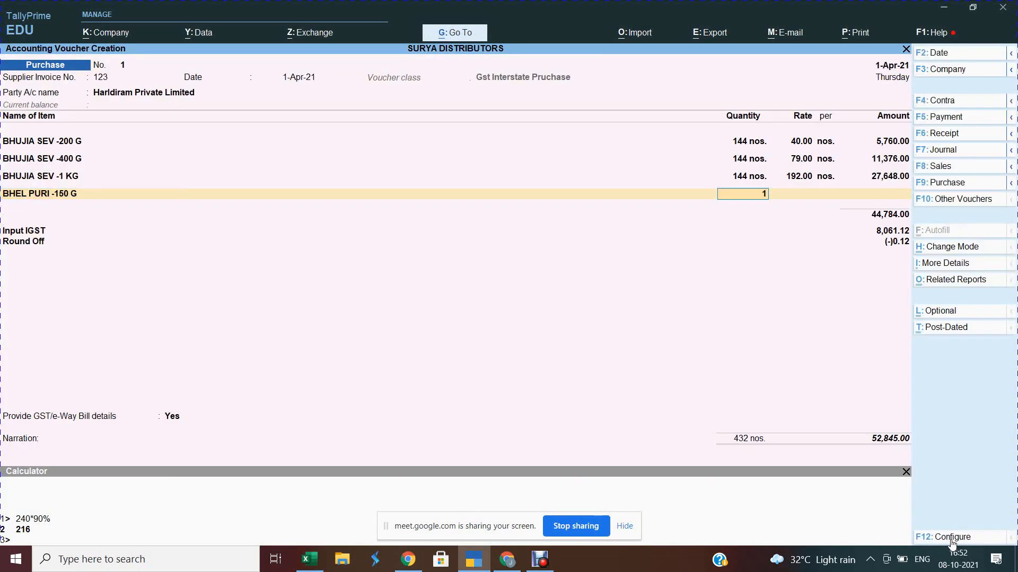
{"action": "type", "text": "44"}
{"action": "key", "text": "Return"}
{"action": "key", "text": "Return"}
{"action": "key", "text": "Return"}
{"action": "key", "text": "Return"}
{"action": "key", "text": "Return"}
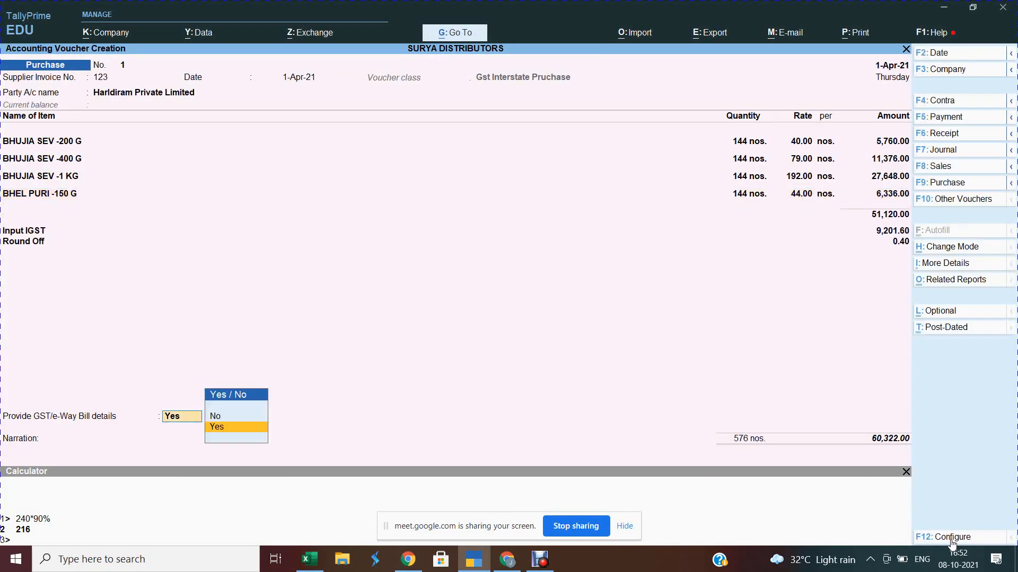
{"action": "key", "text": "alt+Tab"}
{"action": "key", "text": "alt+Tab"}
{"action": "key", "text": "BackSpace"}
{"action": "key", "text": "BackSpace"}
{"action": "key", "text": "Return"}
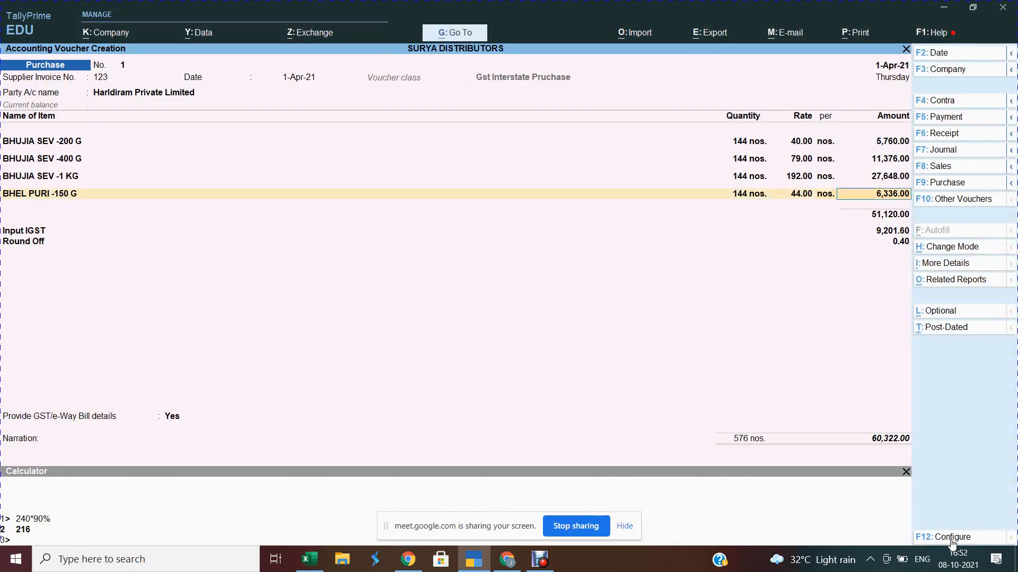
{"action": "key", "text": "Return"}
{"action": "key", "text": "alt+c"}
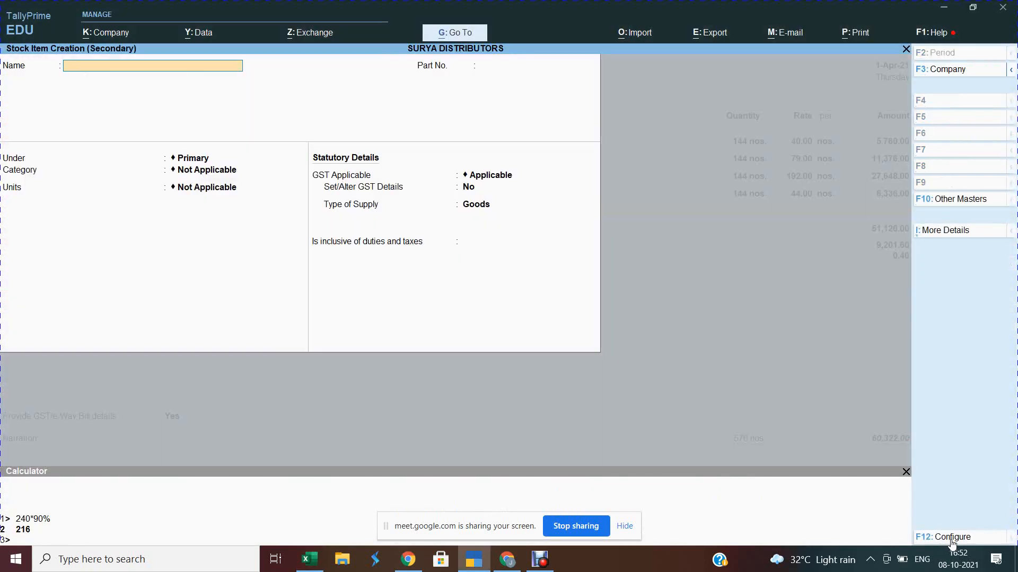
Step: Copy BHEL PURI -300 G from the spreadsheet and paste it as the new item's name
{"action": "key", "text": "alt+Tab"}
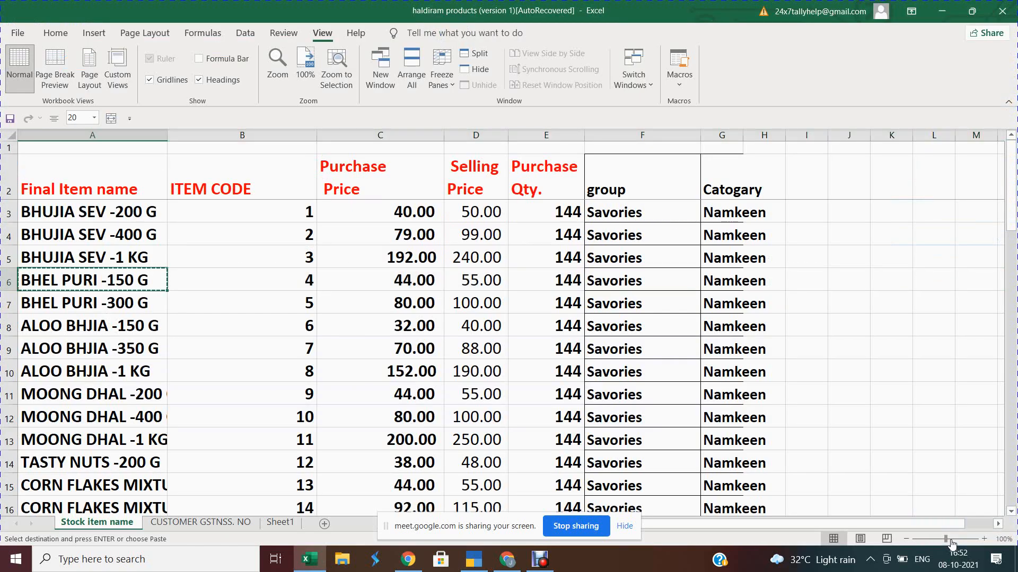
{"action": "key", "text": "Down"}
{"action": "key", "text": "shift+space"}
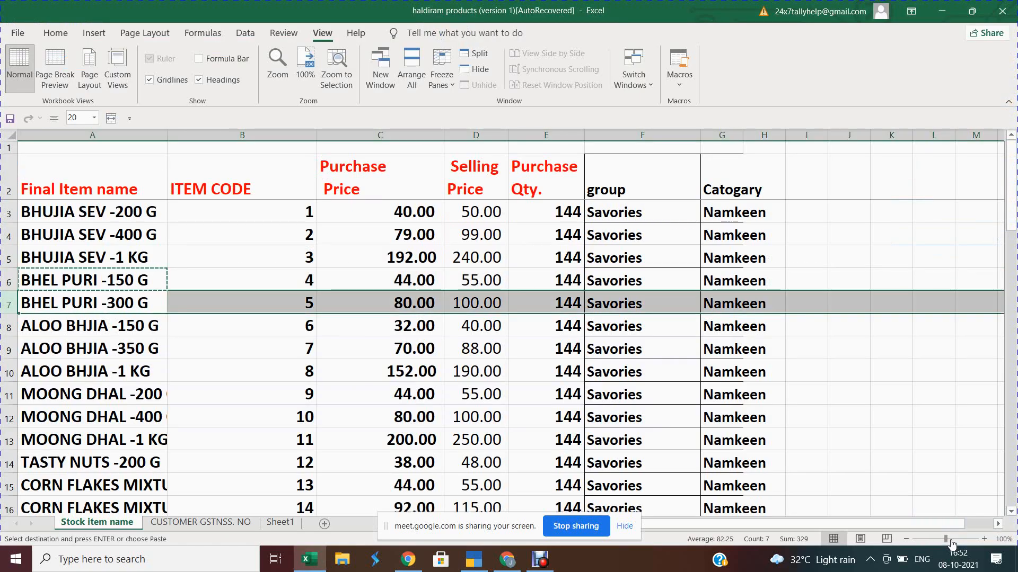
{"action": "key", "text": "Left"}
{"action": "key", "text": "ctrl+c"}
{"action": "key", "text": "shift+space"}
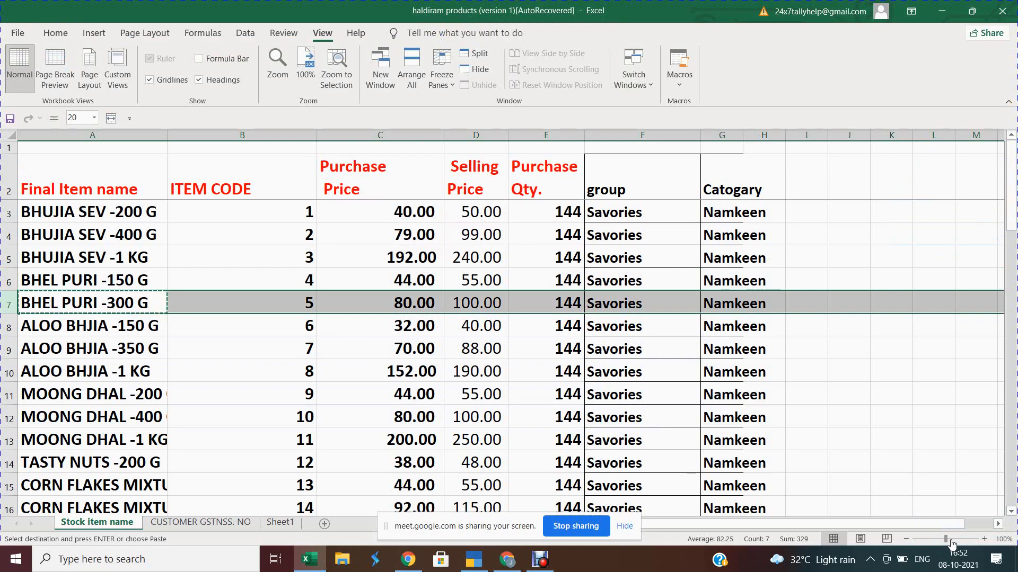
{"action": "key", "text": "alt+Tab"}
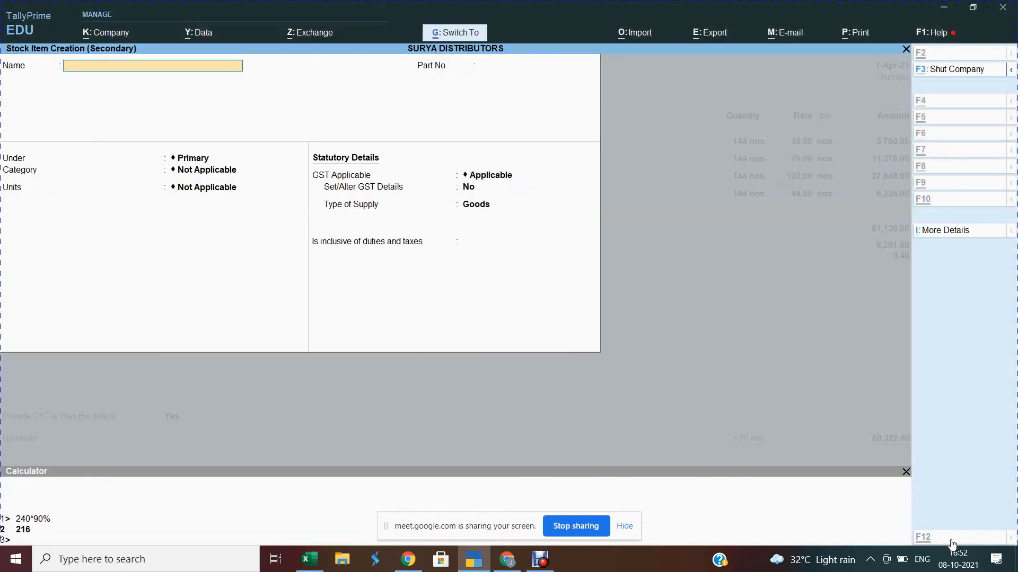
{"action": "key", "text": "ctrl+alt+v"}
{"action": "key", "text": "Return"}
Step: Place BHEL PURI -300 G under Savories, category Namkeen, units nos., with standard rates enabled
{"action": "key", "text": "Return"}
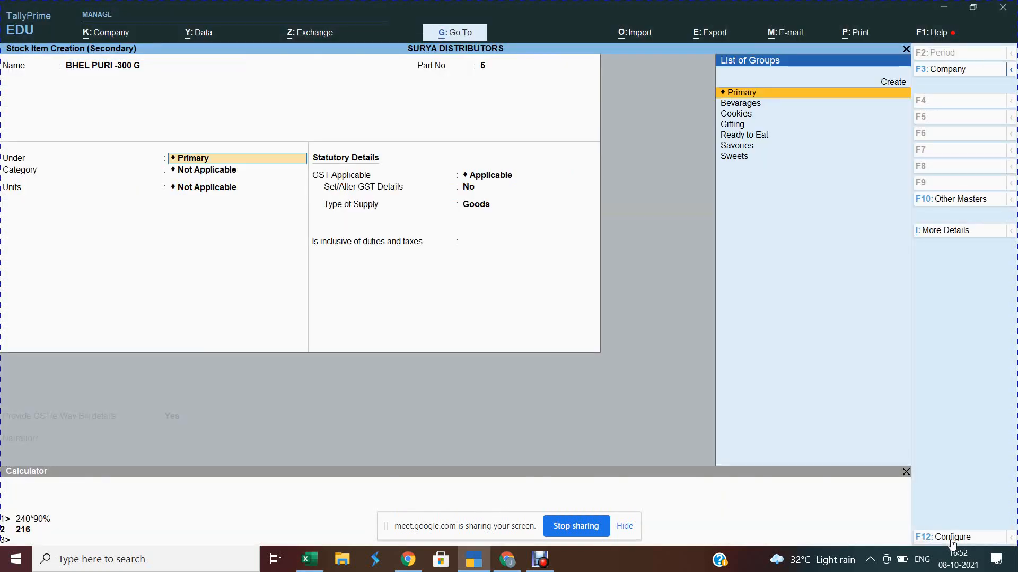
{"action": "type", "text": "Sa"}
{"action": "key", "text": "Return"}
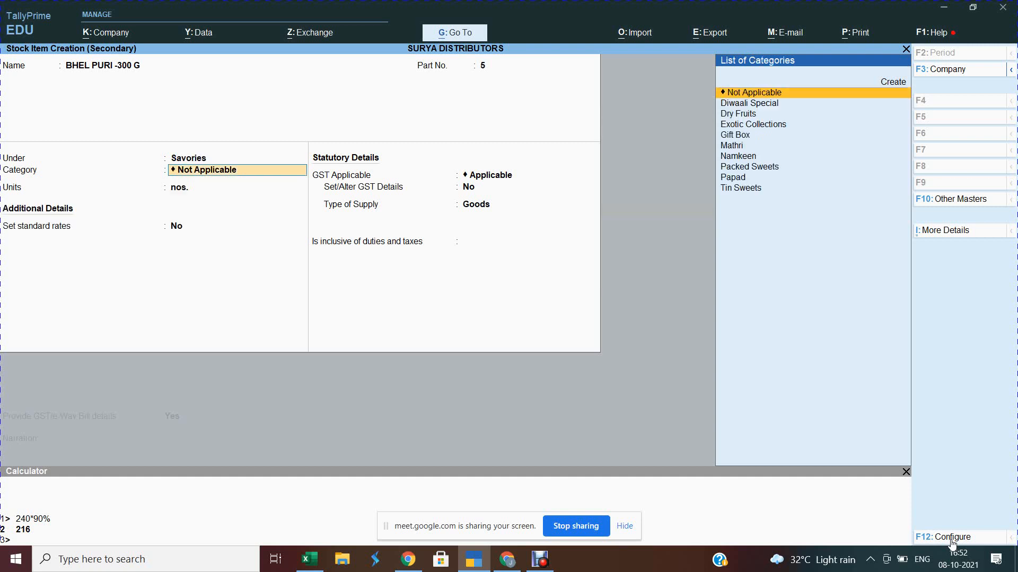
{"action": "type", "text": "Nam"}
{"action": "key", "text": "Return"}
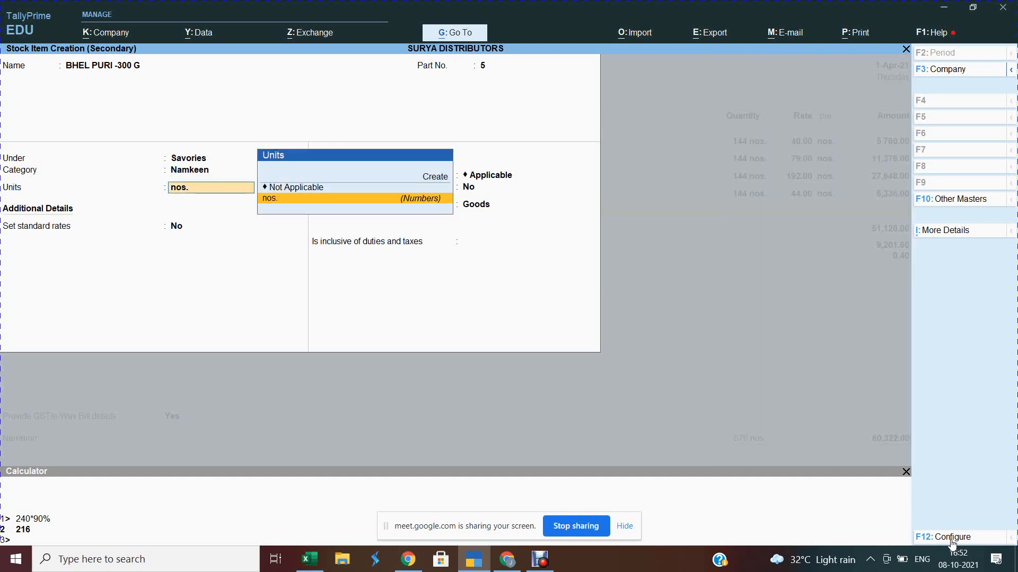
{"action": "key", "text": "Return"}
{"action": "type", "text": "y"}
Step: Set standard cost 80 and selling price 100, then save the item
{"action": "key", "text": "Return"}
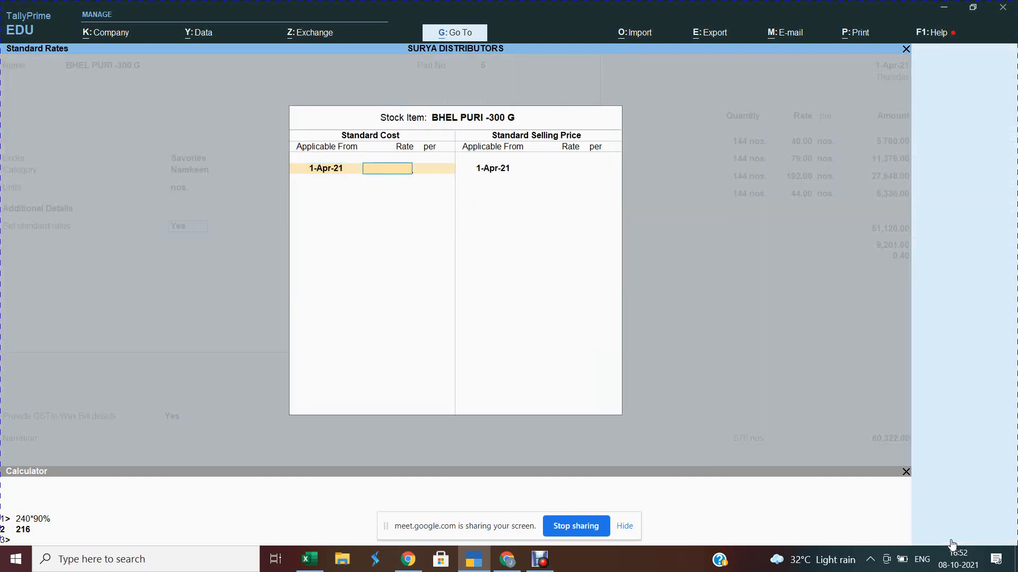
{"action": "key", "text": "alt+Tab"}
{"action": "key", "text": "alt+Tab"}
{"action": "type", "text": "80"}
{"action": "key", "text": "Return"}
{"action": "key", "text": "Return"}
{"action": "key", "text": "Return"}
{"action": "key", "text": "Return"}
{"action": "type", "text": "100"}
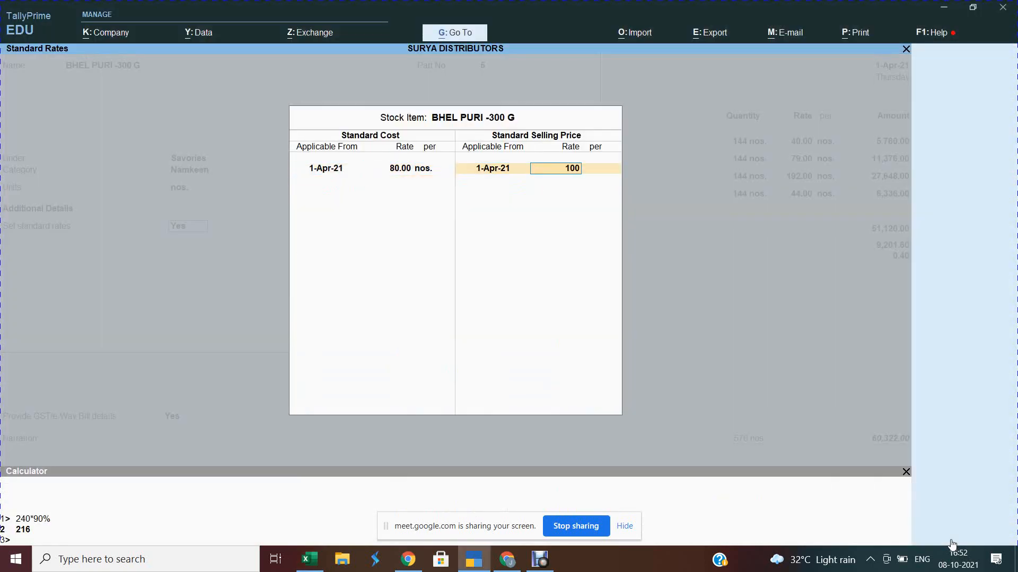
{"action": "key", "text": "Return"}
{"action": "key", "text": "Return"}
{"action": "key", "text": "Return"}
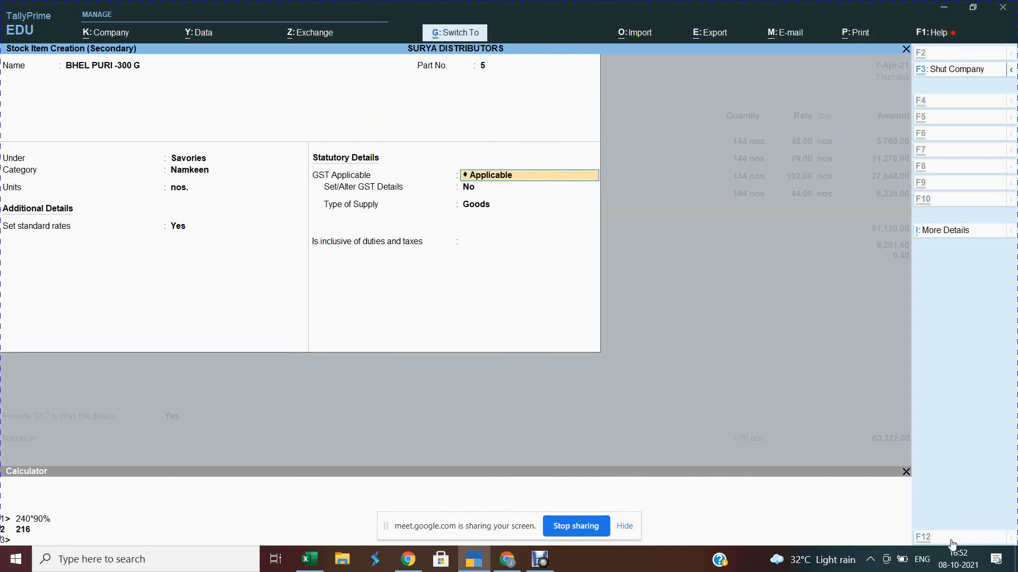
{"action": "key", "text": "ctrl+a"}
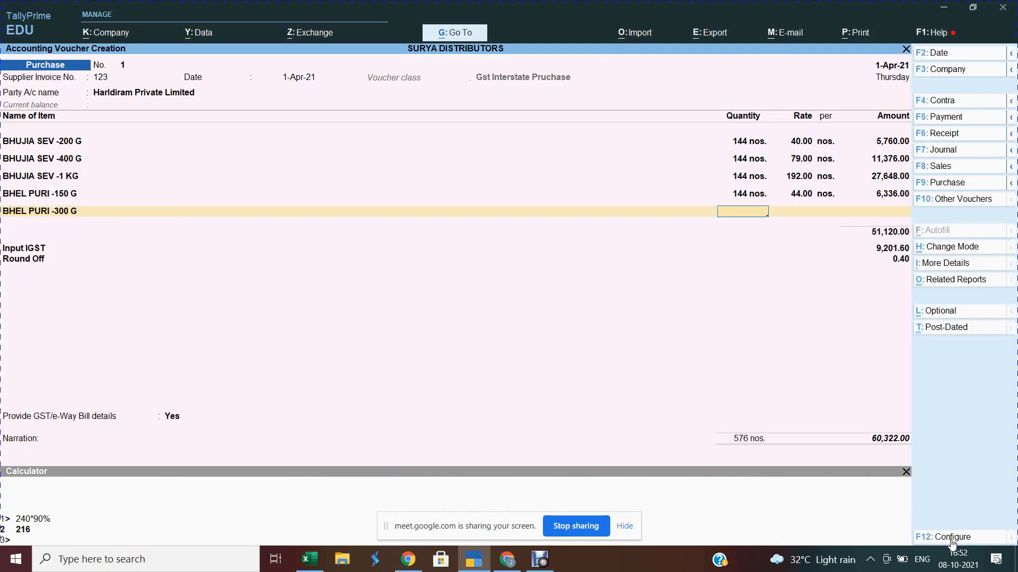
Step: Enter 144 nos. of BHEL PURI -300 G (11,520.00), bringing the total to 73,915.00
{"action": "type", "text": "144"}
{"action": "key", "text": "Return"}
{"action": "key", "text": "Return"}
{"action": "key", "text": "Return"}
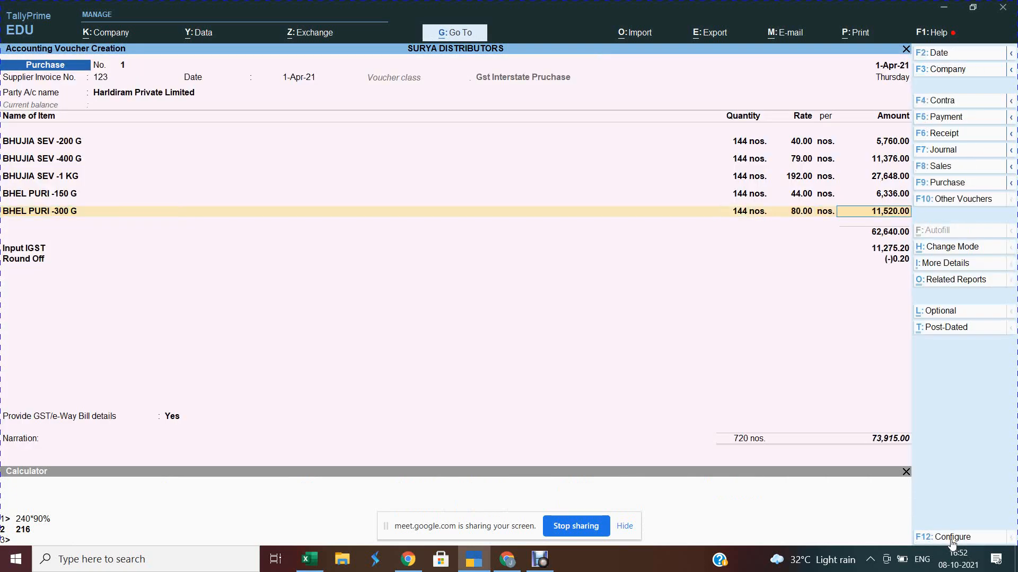
{"action": "key", "text": "Return"}
{"action": "key", "text": "alt+c"}
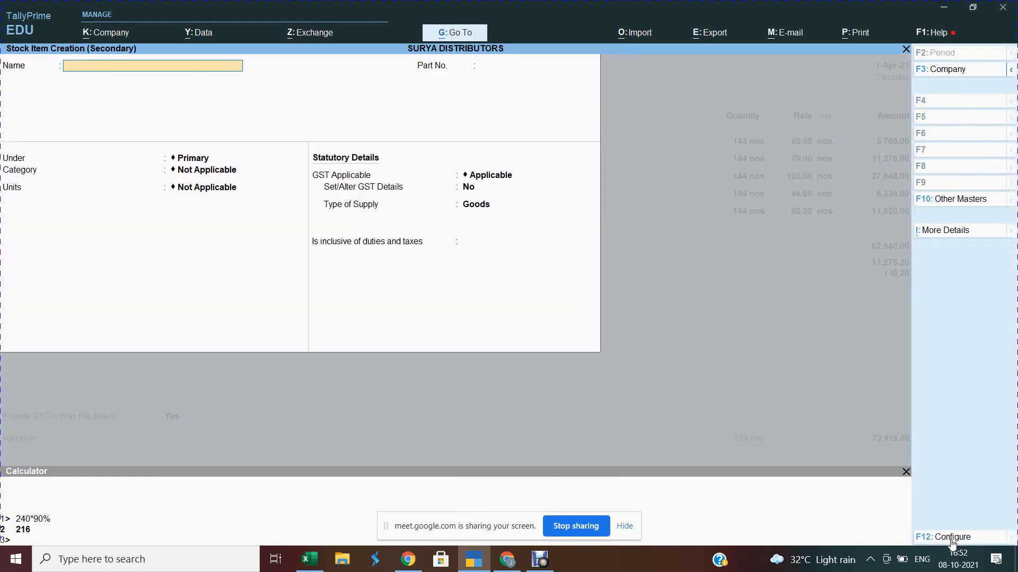
Step: Start stock item ALOO BHJIA -150 G, name copied from the spreadsheet, with part no. 6
{"action": "key", "text": "alt+Tab"}
{"action": "key", "text": "Down"}
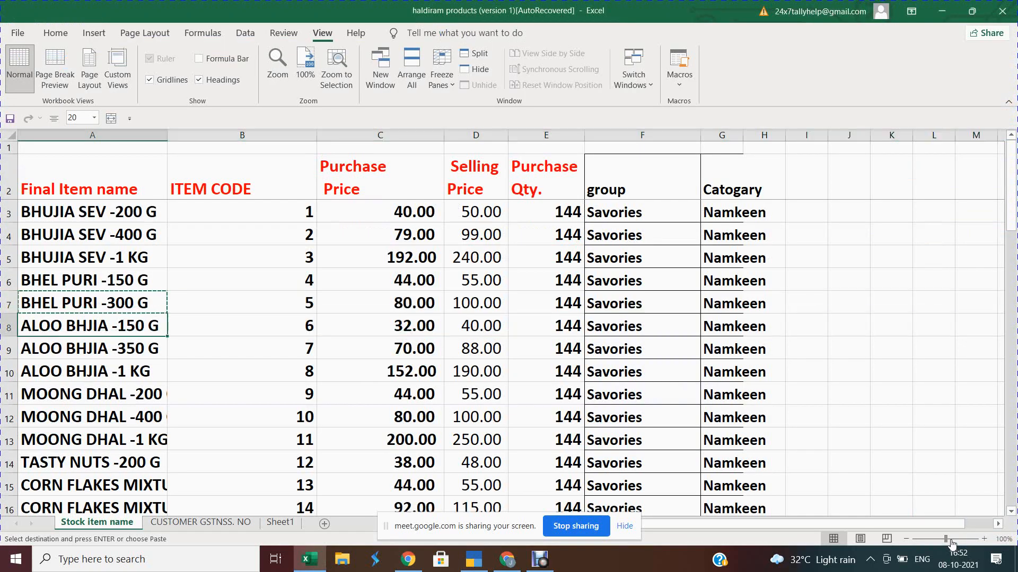
{"action": "key", "text": "ctrl+c"}
{"action": "key", "text": "shift+space"}
{"action": "key", "text": "alt+Tab"}
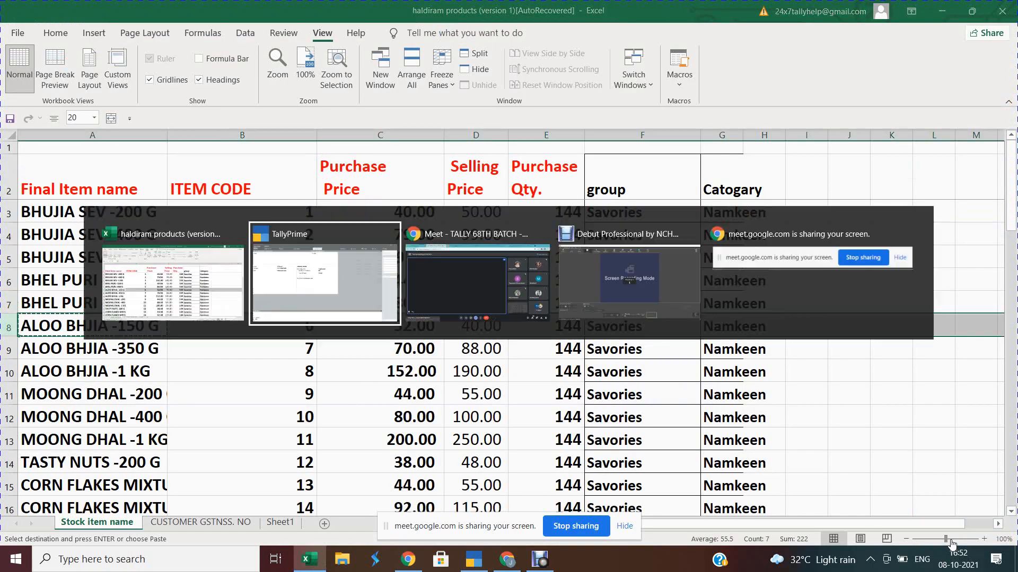
{"action": "key", "text": "ctrl+alt+v"}
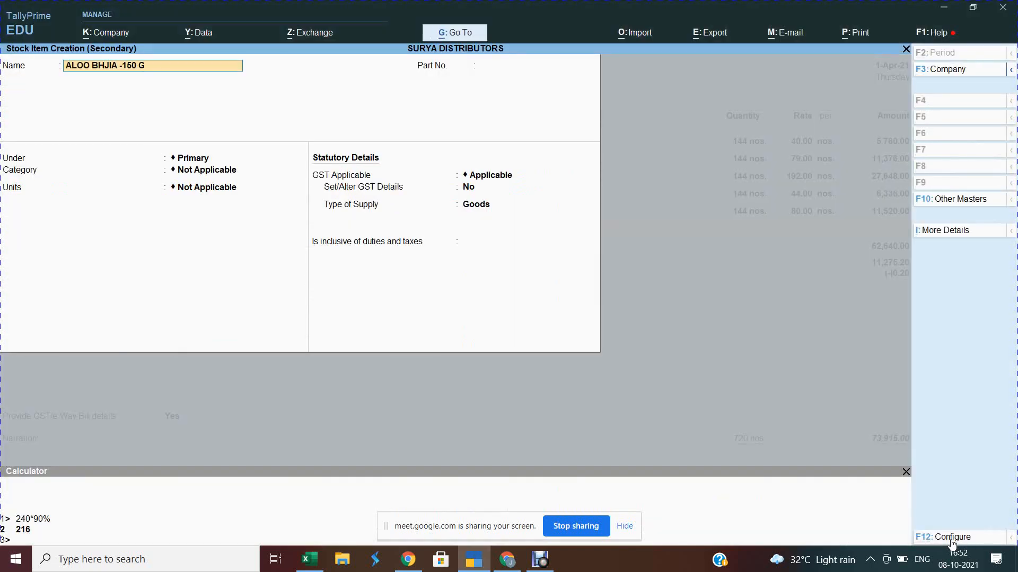
{"action": "key", "text": "Return"}
{"action": "type", "text": "6"}
{"action": "key", "text": "Return"}
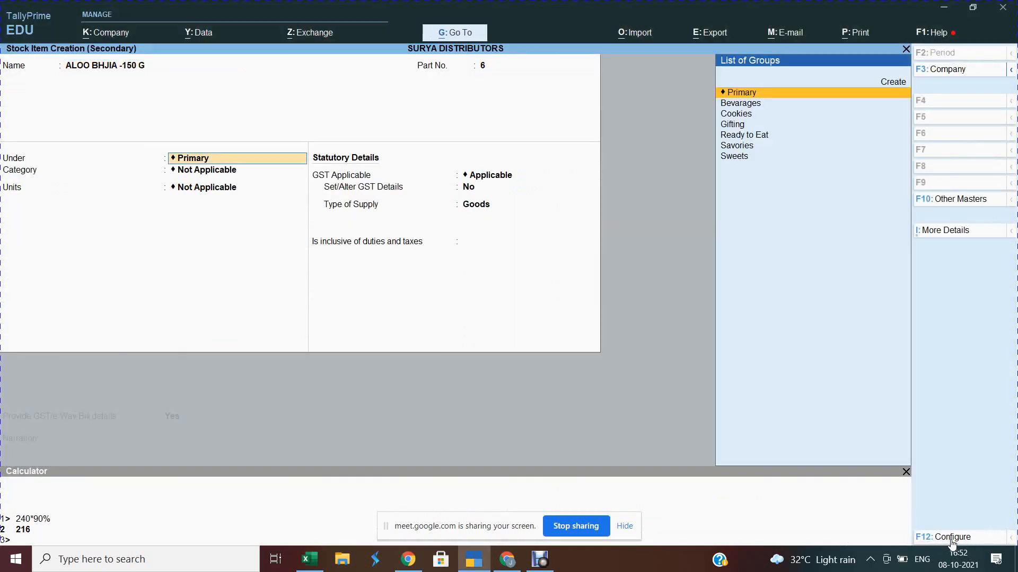
Step: Put the item under group Savories, category Namkeen, unit nos., with standard rates enabled
{"action": "type", "text": "Sa"}
{"action": "key", "text": "Return"}
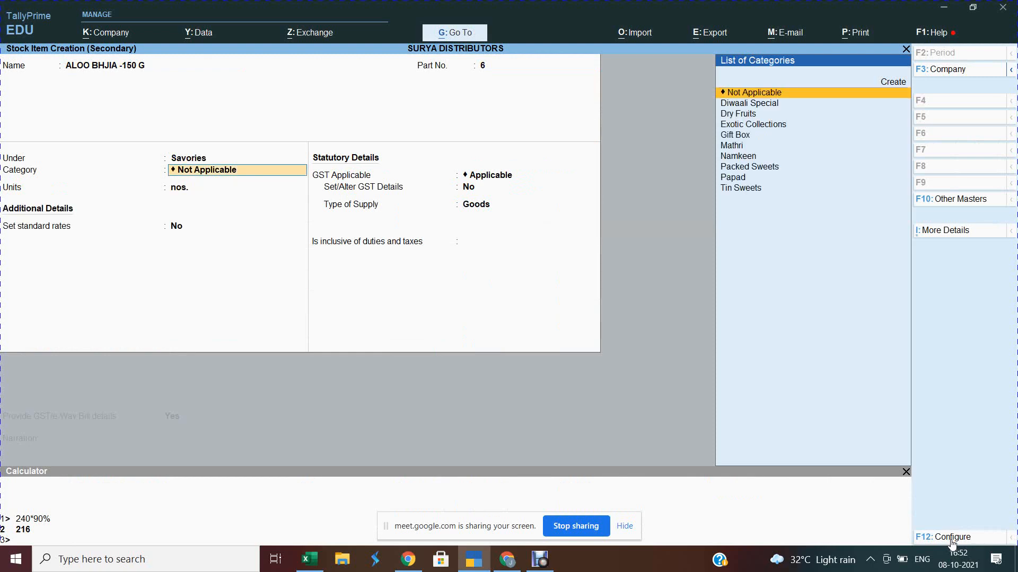
{"action": "type", "text": "Nam"}
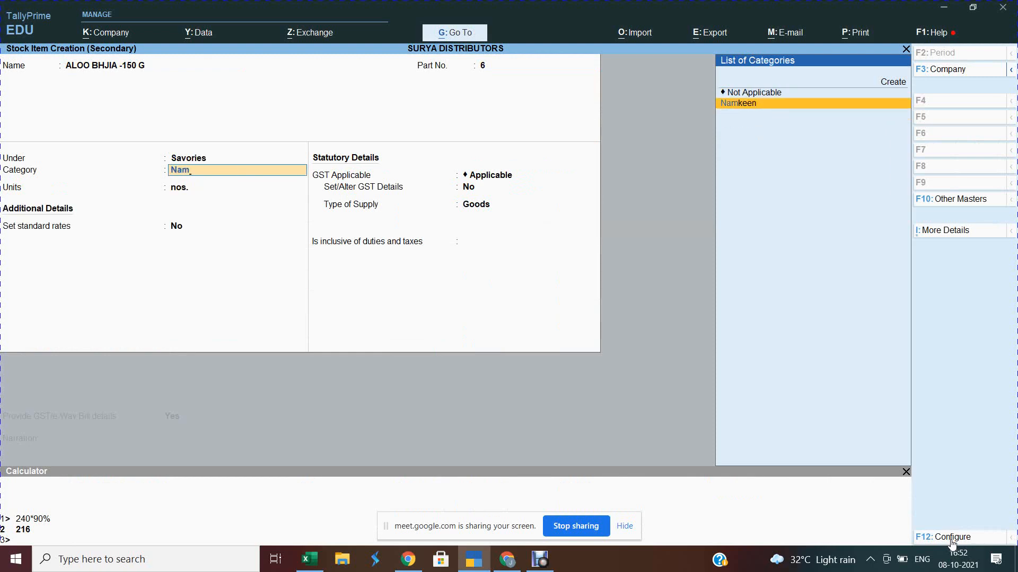
{"action": "key", "text": "Return"}
{"action": "key", "text": "Return"}
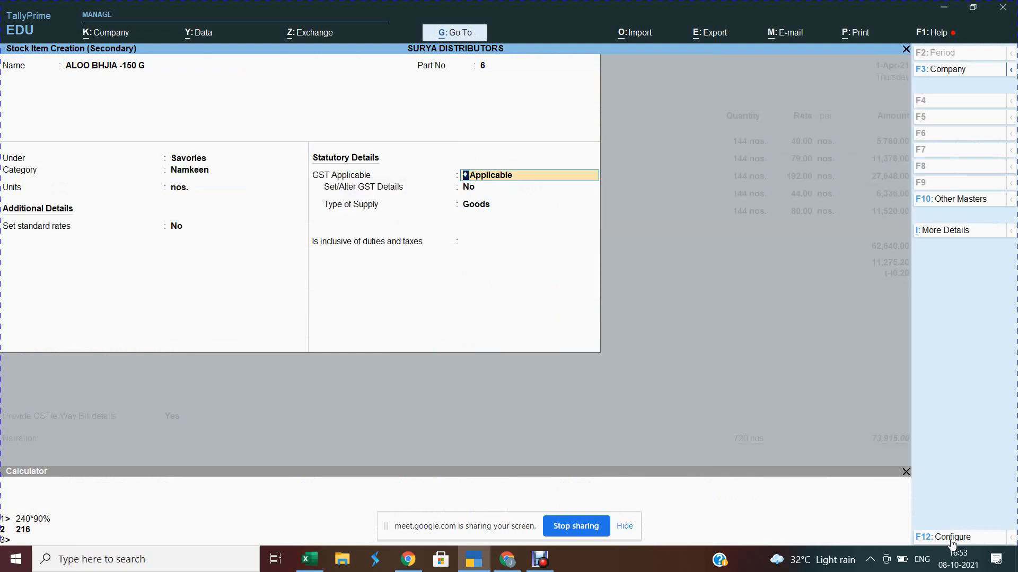
{"action": "key", "text": "Return"}
{"action": "type", "text": "y"}
{"action": "key", "text": "Return"}
{"action": "key", "text": "Return"}
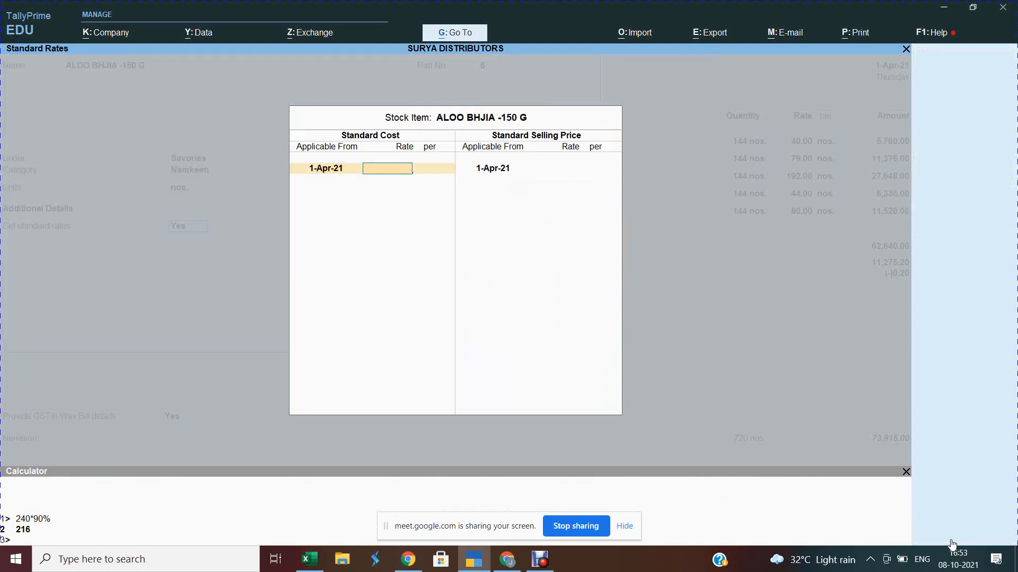
Step: Set standard cost 32 and selling price 40, then save the item
{"action": "key", "text": "alt+Tab"}
{"action": "key", "text": "alt+Tab"}
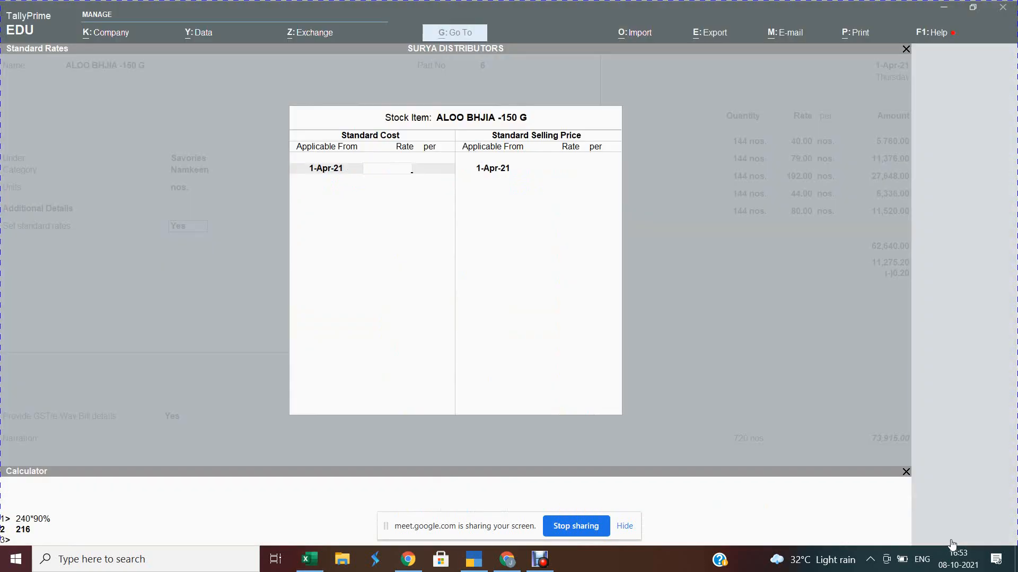
{"action": "type", "text": "32"}
{"action": "key", "text": "Return"}
{"action": "key", "text": "Return"}
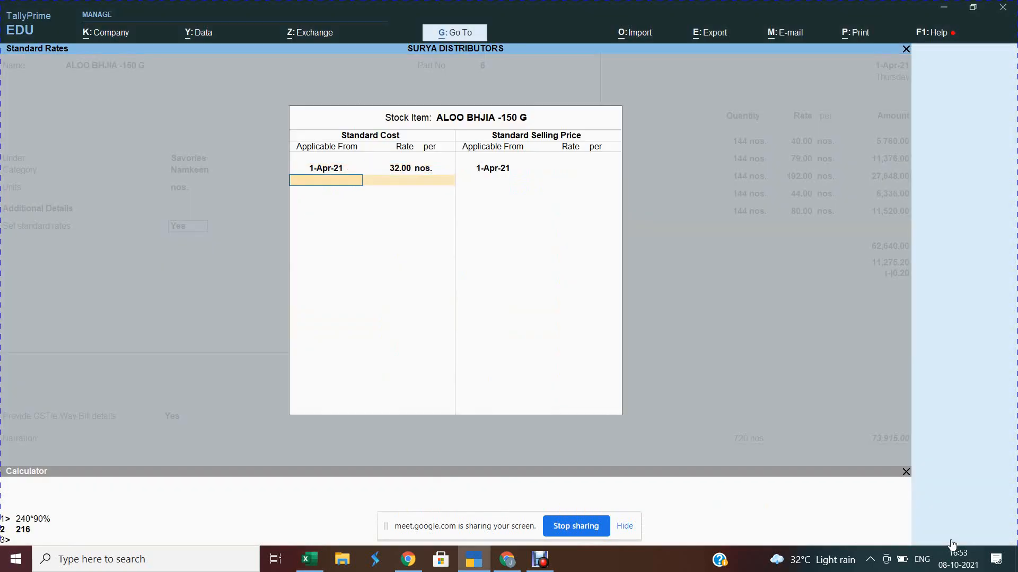
{"action": "key", "text": "Return"}
{"action": "key", "text": "Return"}
{"action": "type", "text": "4"}
{"action": "key", "text": "Return"}
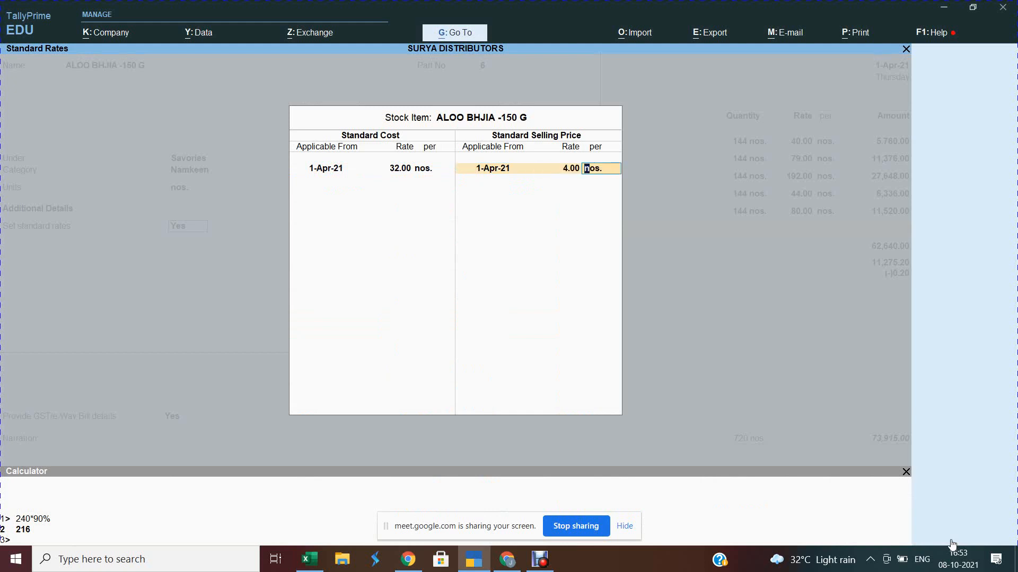
{"action": "key", "text": "BackSpace"}
{"action": "type", "text": "40"}
{"action": "key", "text": "Return"}
{"action": "key", "text": "Return"}
{"action": "key", "text": "Return"}
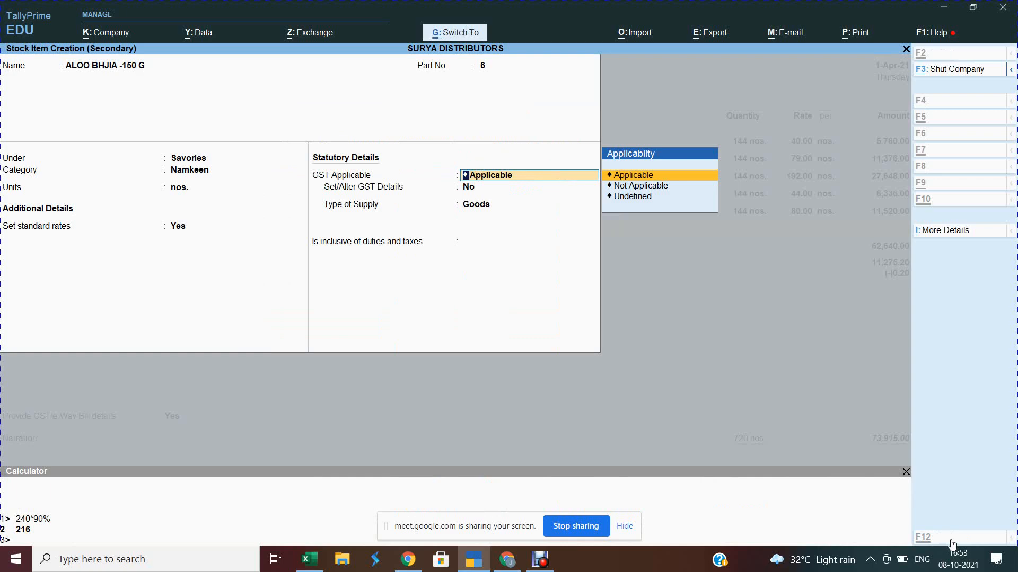
{"action": "key", "text": "ctrl+a"}
{"action": "key", "text": "Return"}
Step: Enter quantity 144 for ALOO BHJIA -150 G on the purchase voucher line
{"action": "type", "text": "1"}
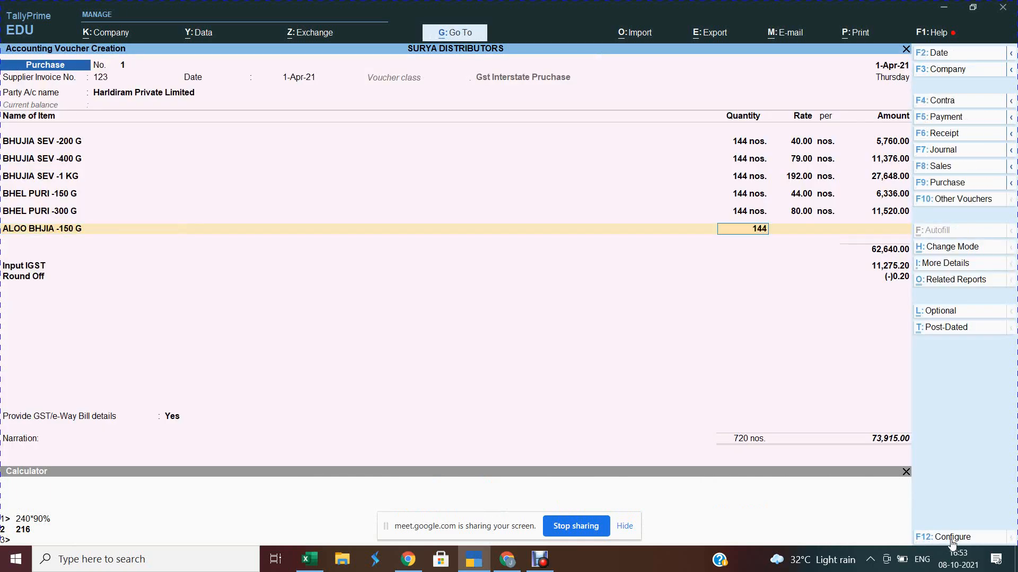
{"action": "key", "text": "Return"}
{"action": "key", "text": "Return"}
{"action": "key", "text": "Return"}
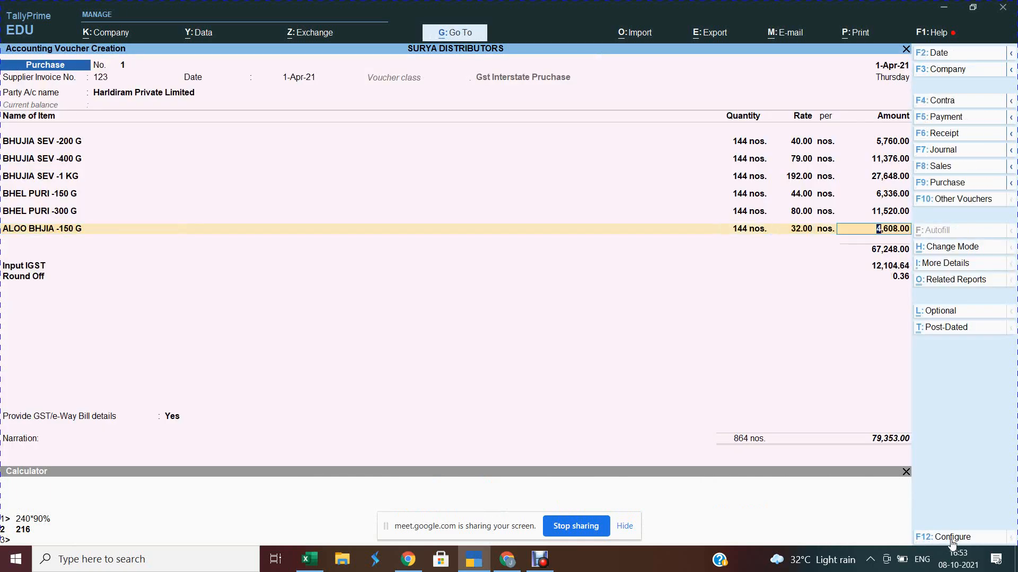
{"action": "key", "text": "Return"}
{"action": "key", "text": "alt+c"}
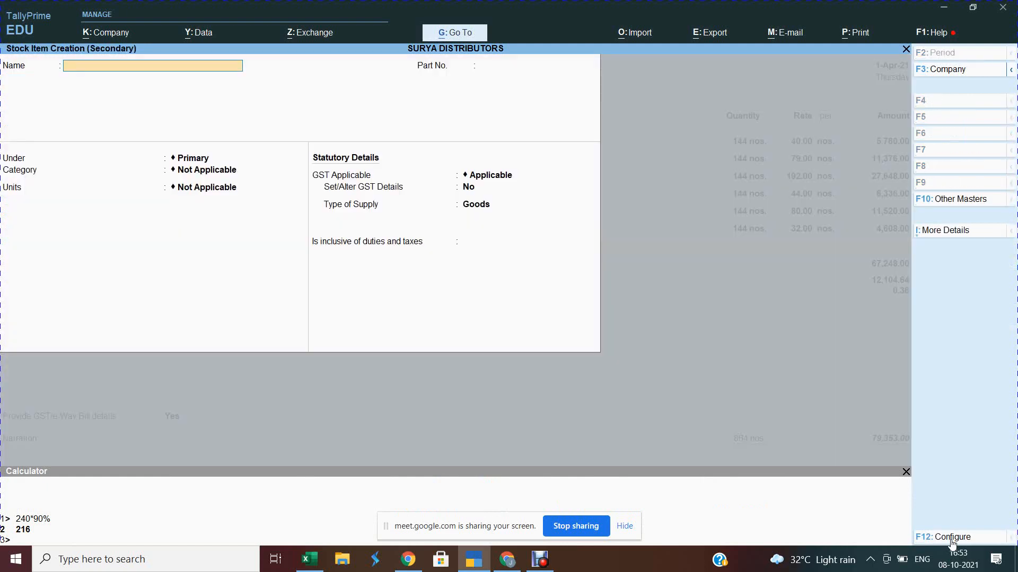
Step: Name the new stock item ALOO BHJIA -350 G, copied from the spreadsheet
{"action": "key", "text": "alt+Tab"}
{"action": "key", "text": "Left"}
{"action": "key", "text": "Down"}
{"action": "key", "text": "Down"}
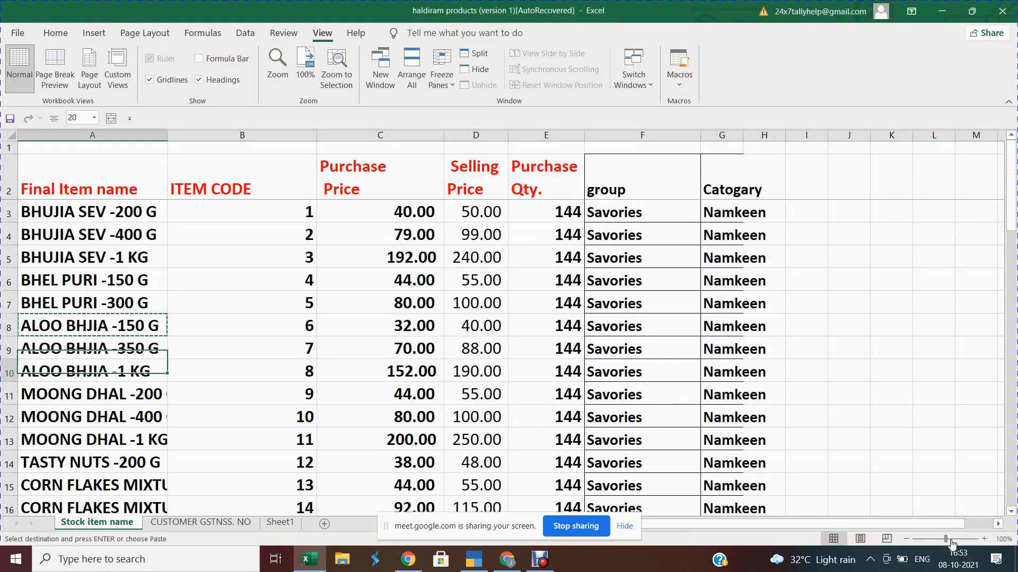
{"action": "key", "text": "Up"}
{"action": "key", "text": "ctrl+c"}
{"action": "key", "text": "shift+space"}
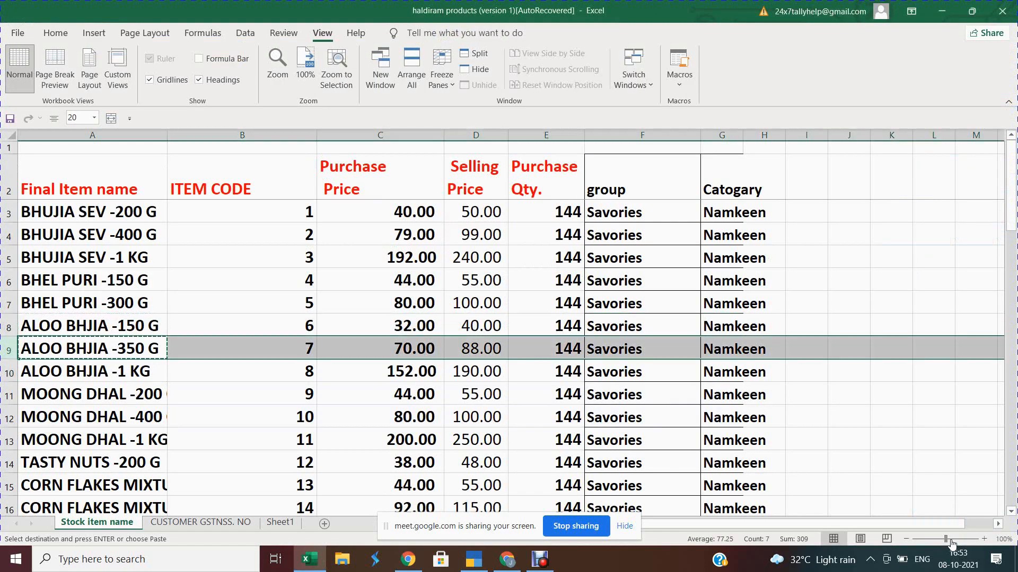
{"action": "key", "text": "alt+Tab"}
{"action": "key", "text": "ctrl+alt+v"}
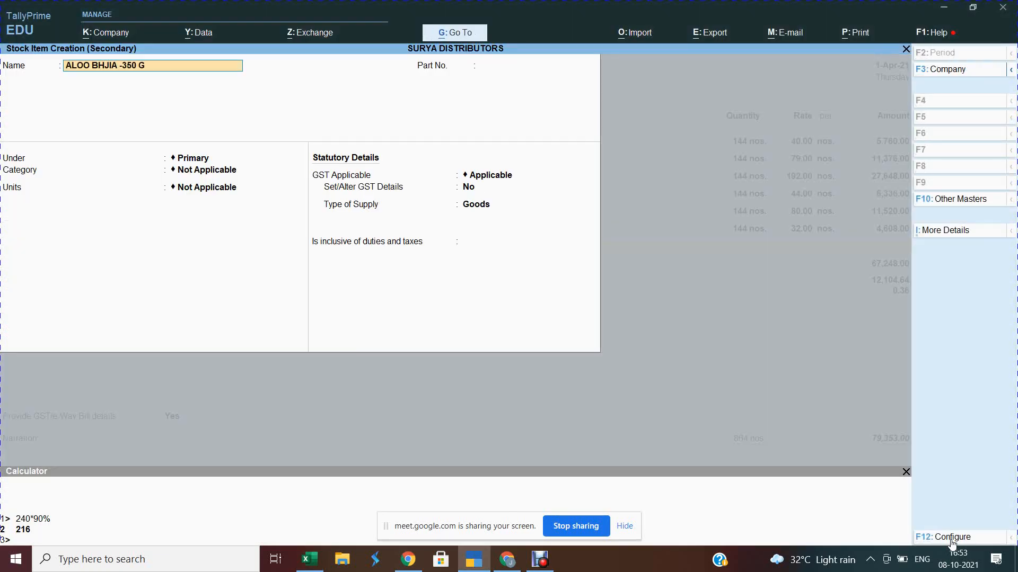
{"action": "key", "text": "Return"}
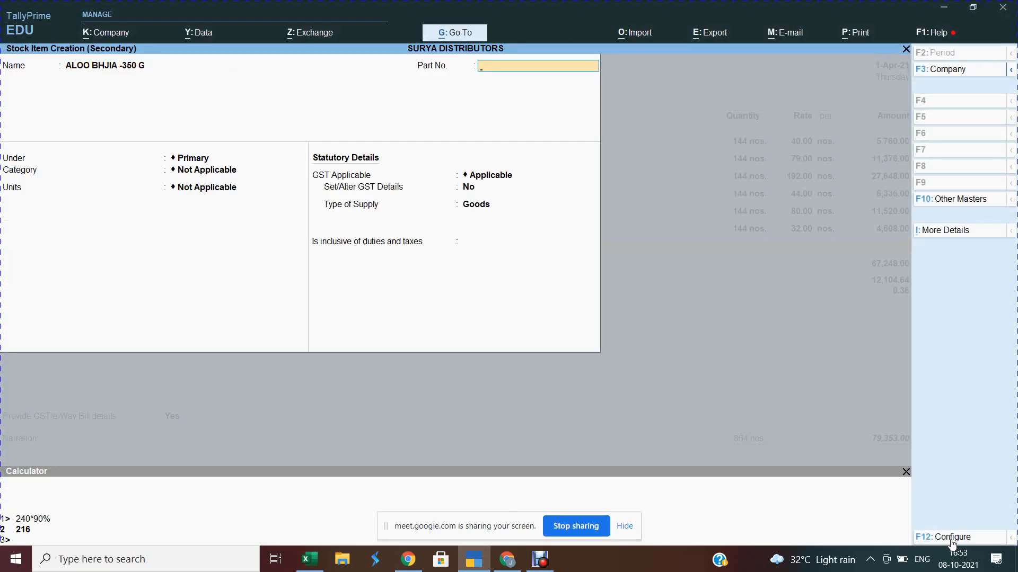
Step: Assign group Savories, category Namkeen and unit nos., with standard rates turned on
{"action": "key", "text": "Return"}
{"action": "key", "text": "Down"}
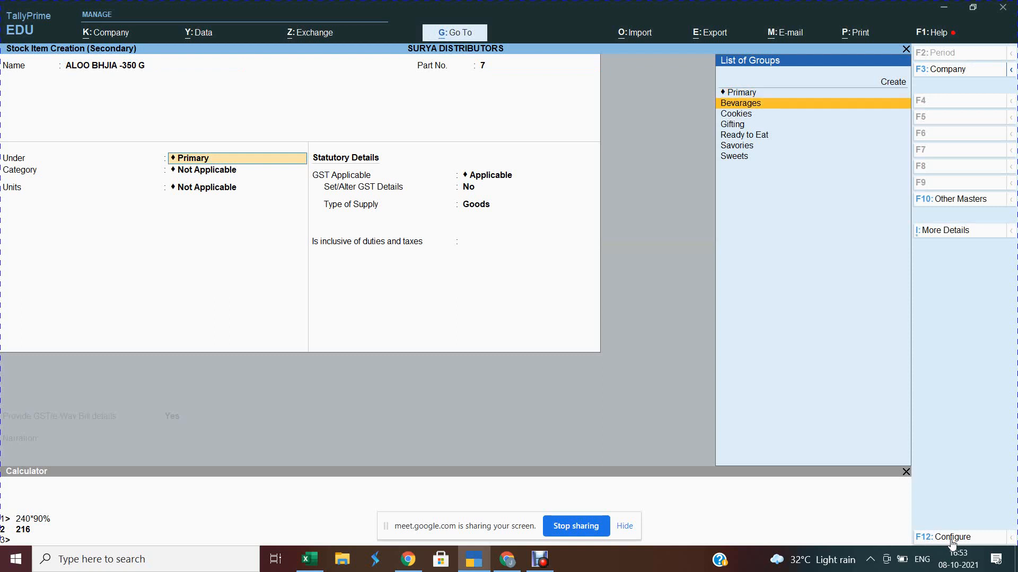
{"action": "type", "text": "s"}
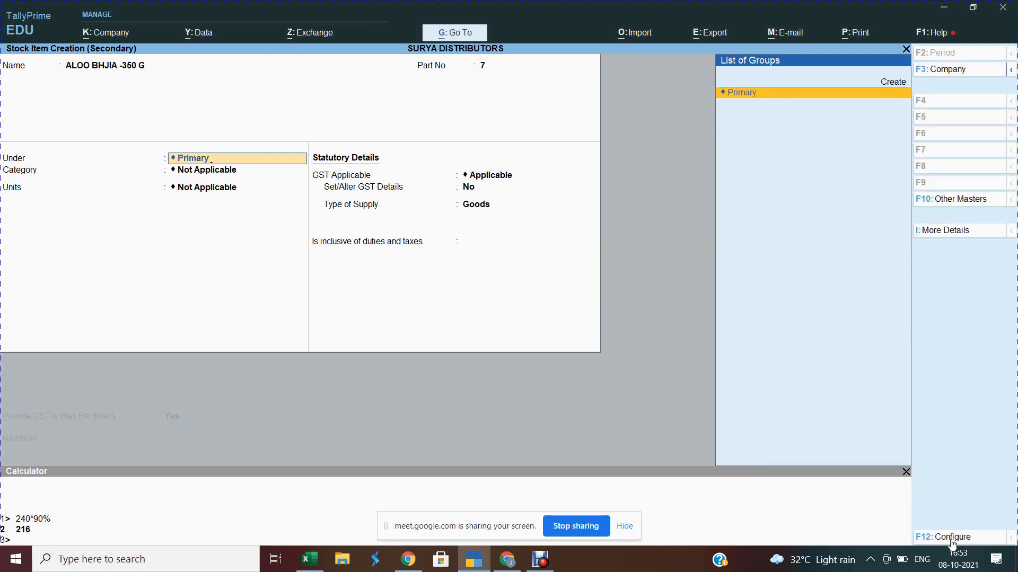
{"action": "key", "text": "BackSpace"}
{"action": "type", "text": "Sa"}
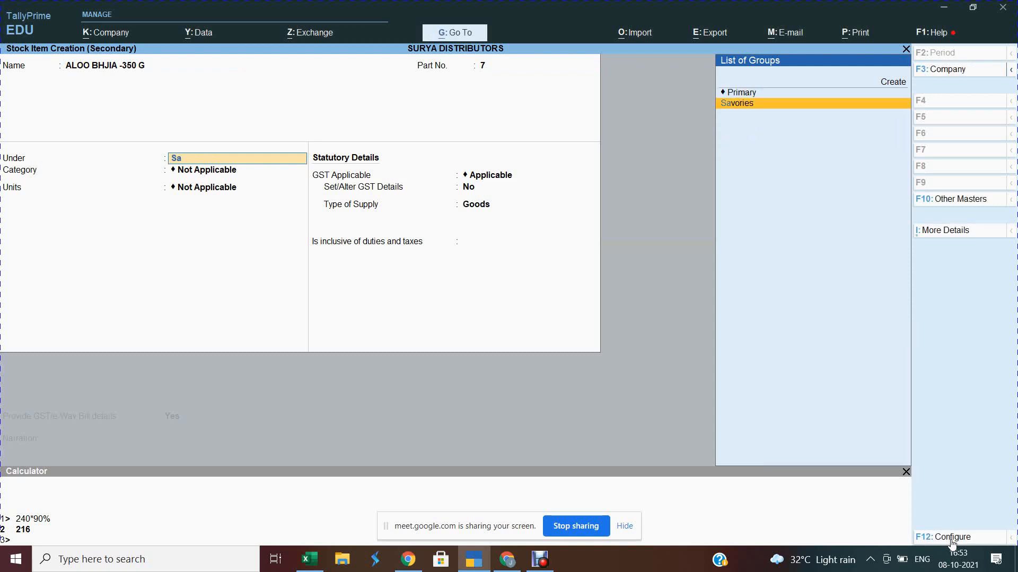
{"action": "type", "text": "v"}
{"action": "key", "text": "Return"}
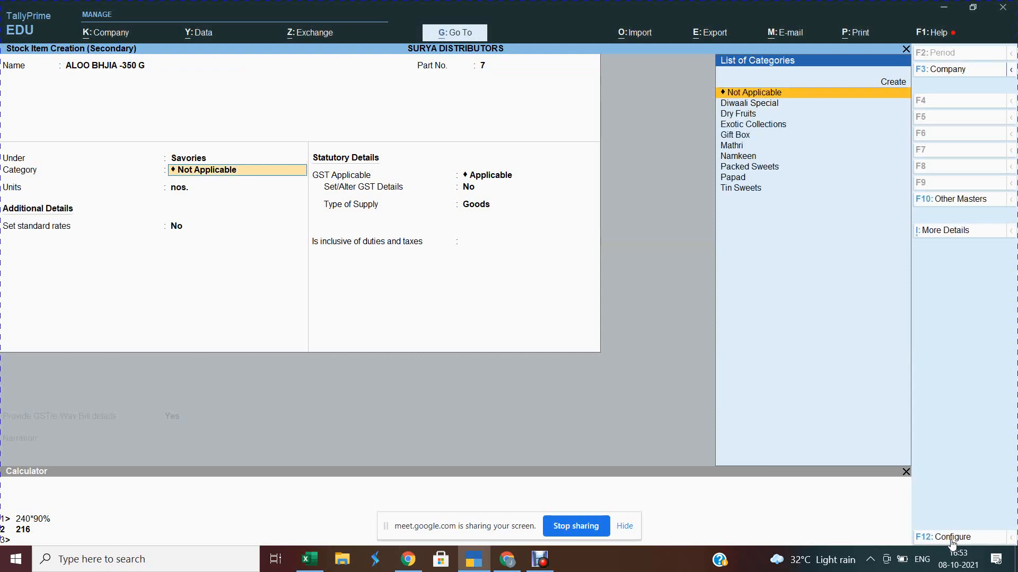
{"action": "type", "text": "Nam"}
{"action": "key", "text": "Return"}
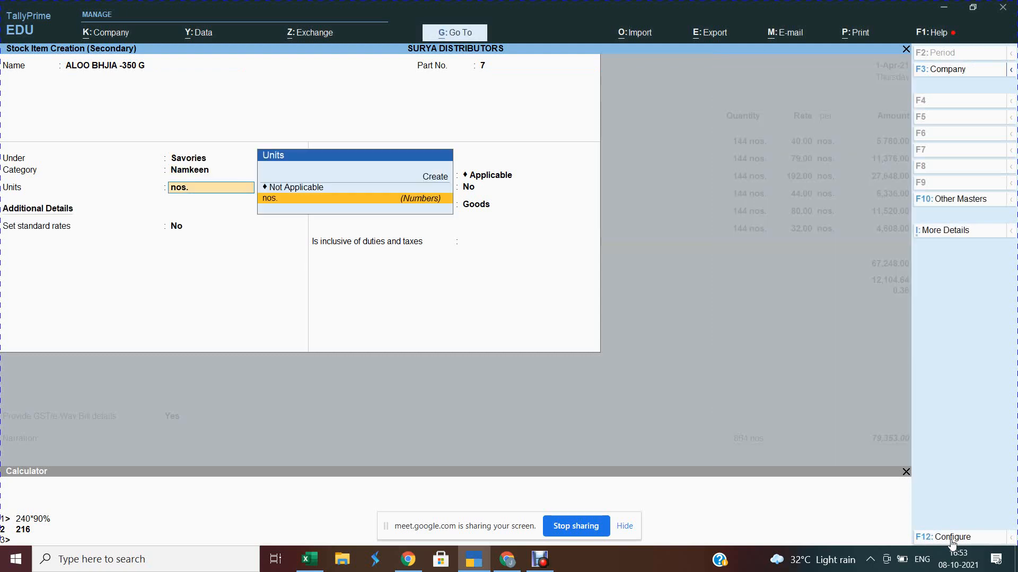
{"action": "key", "text": "Return"}
{"action": "type", "text": "y"}
{"action": "key", "text": "Return"}
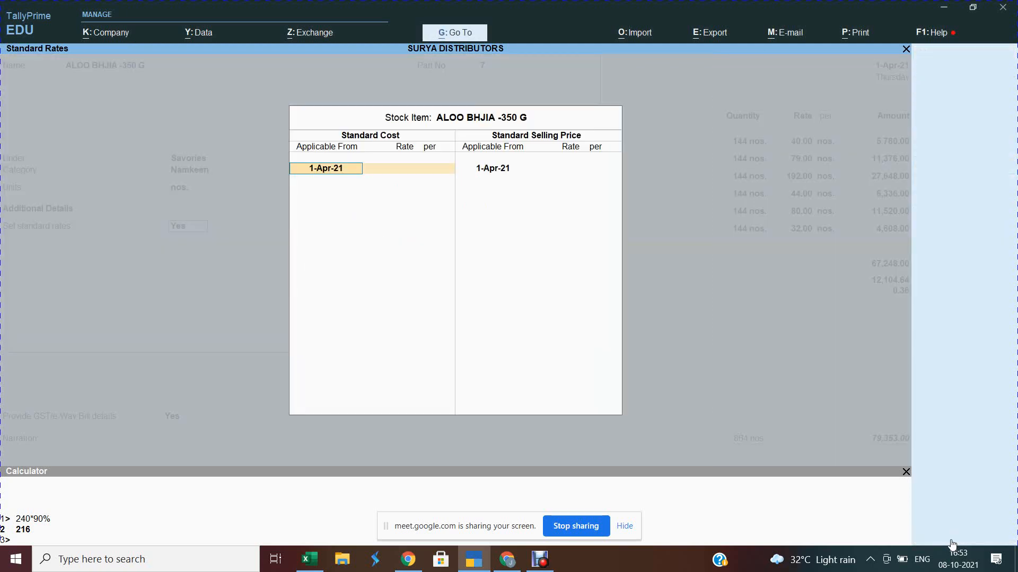
Step: Set standard cost 70 and selling price 90, and save the stock item
{"action": "key", "text": "alt+Tab"}
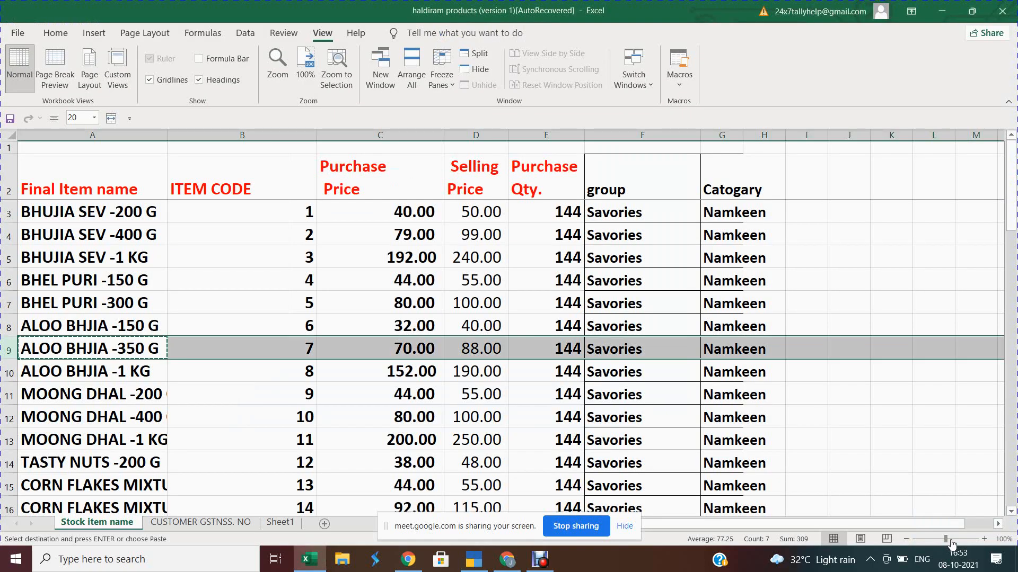
{"action": "key", "text": "alt+Tab"}
{"action": "key", "text": "BackSpace"}
{"action": "key", "text": "BackSpace"}
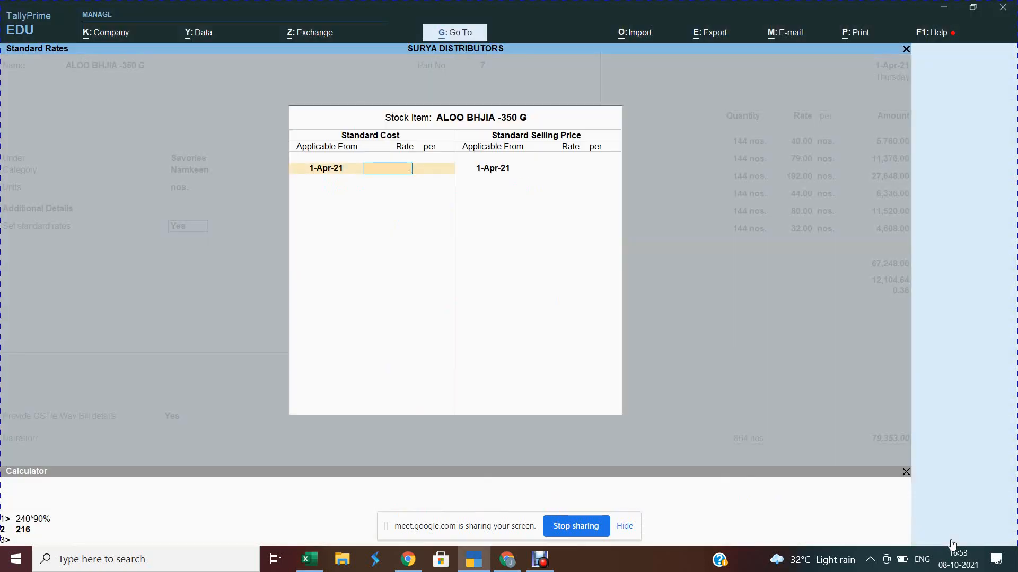
{"action": "key", "text": "Return"}
{"action": "key", "text": "Return"}
{"action": "key", "text": "Return"}
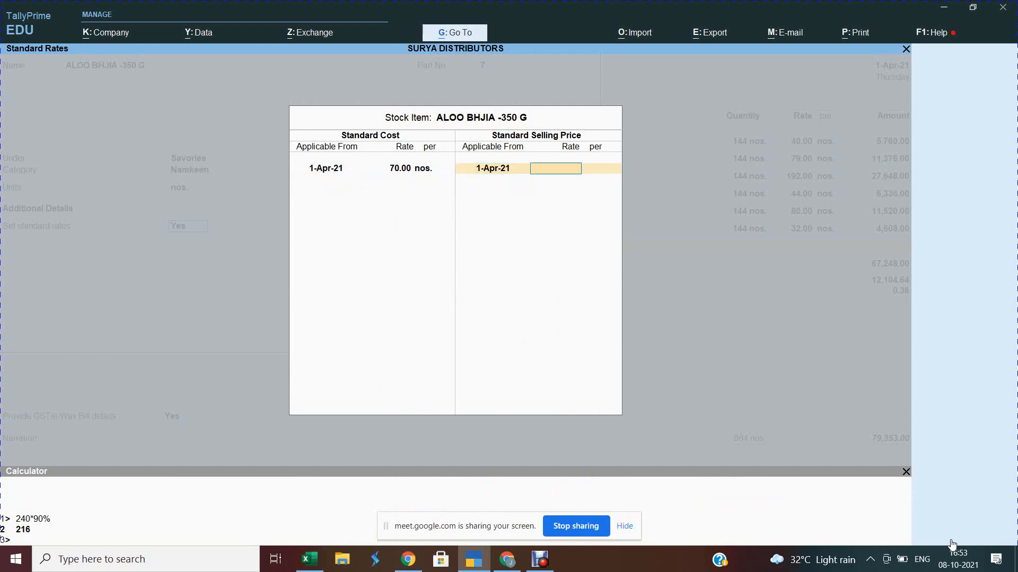
{"action": "type", "text": "90"}
{"action": "key", "text": "Return"}
{"action": "key", "text": "Return"}
{"action": "key", "text": "Return"}
{"action": "key", "text": "ctrl"}
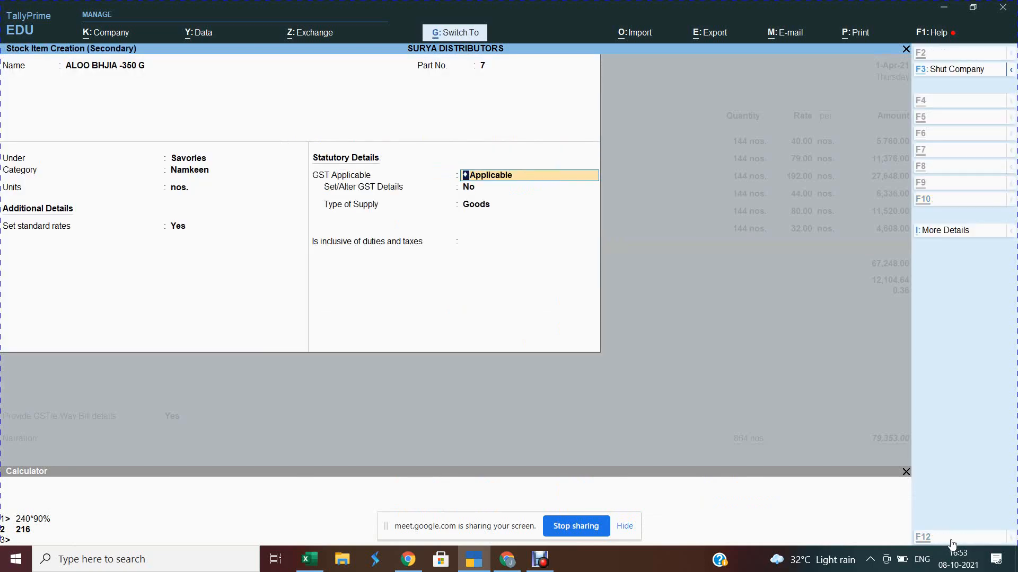
{"action": "key", "text": "ctrl+a"}
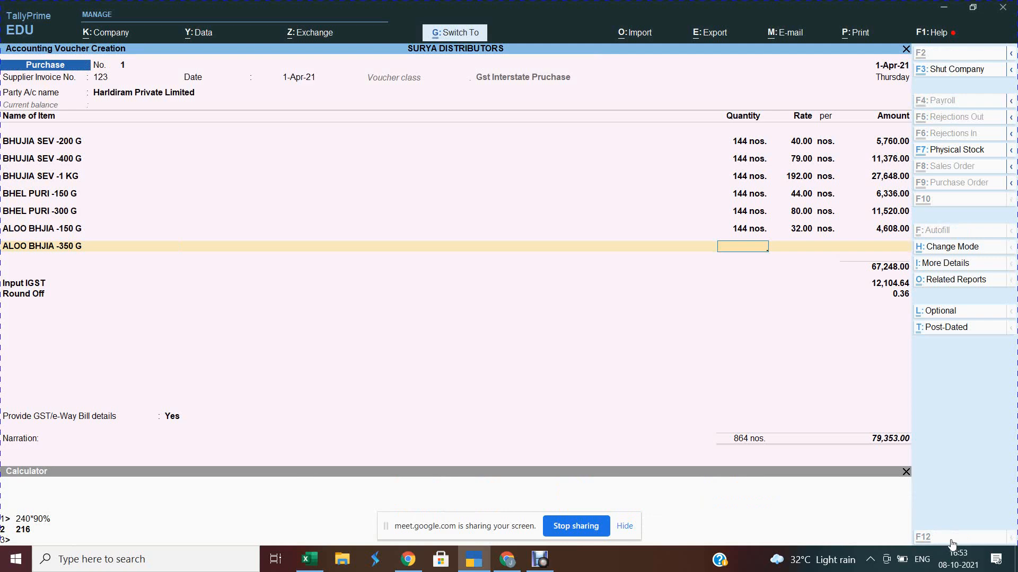
Step: Save purchase voucher No. 1, reopen it and move to a new empty item row
{"action": "key", "text": "ctrl+a"}
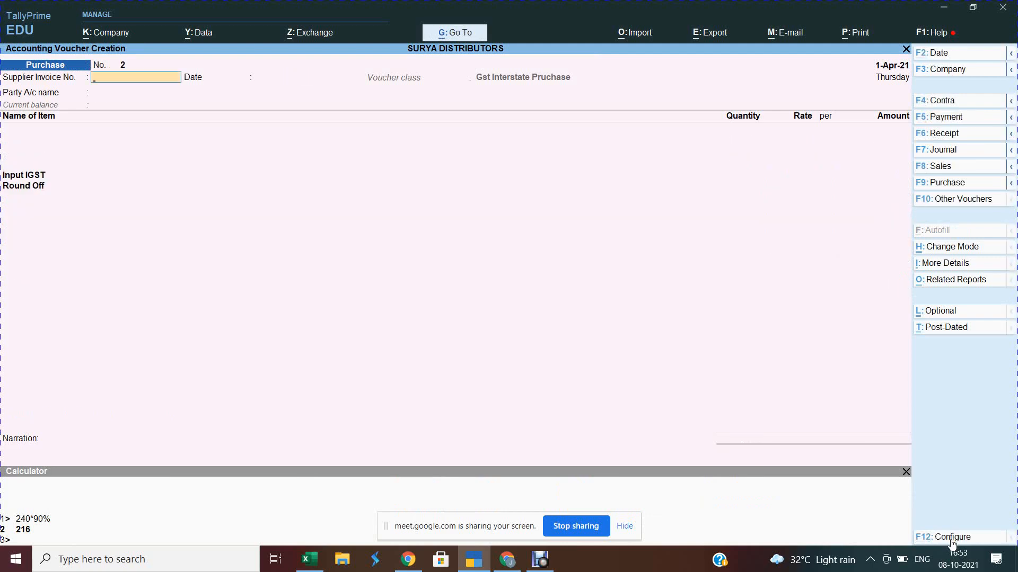
{"action": "key", "text": "Page_Up"}
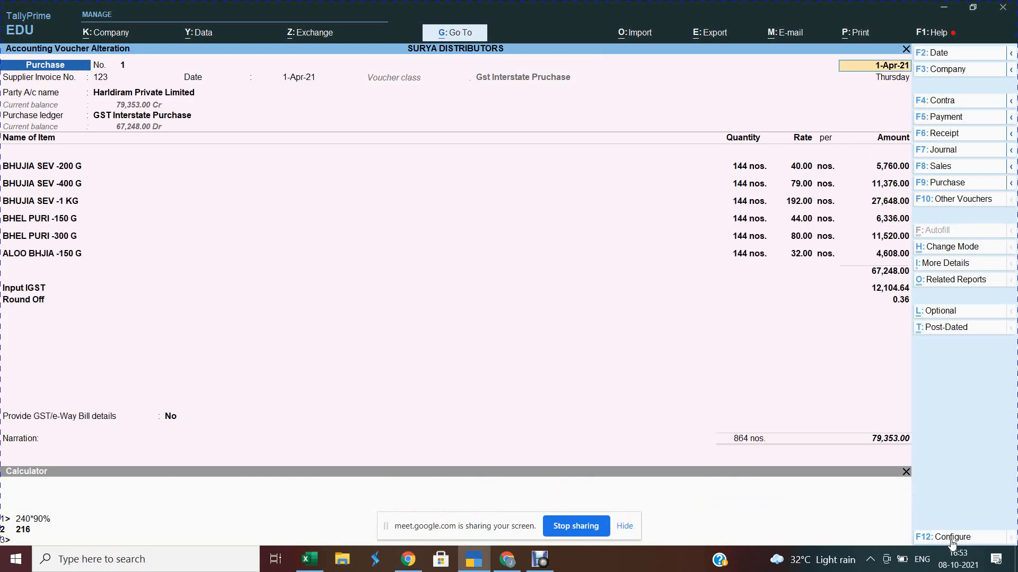
{"action": "key", "text": "Page_Down"}
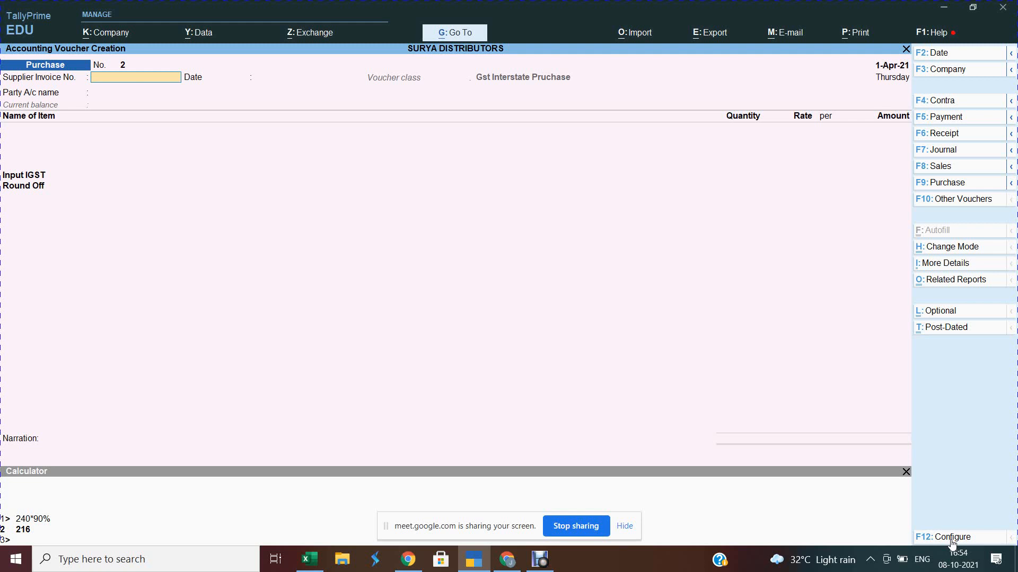
{"action": "key", "text": "Page_Up"}
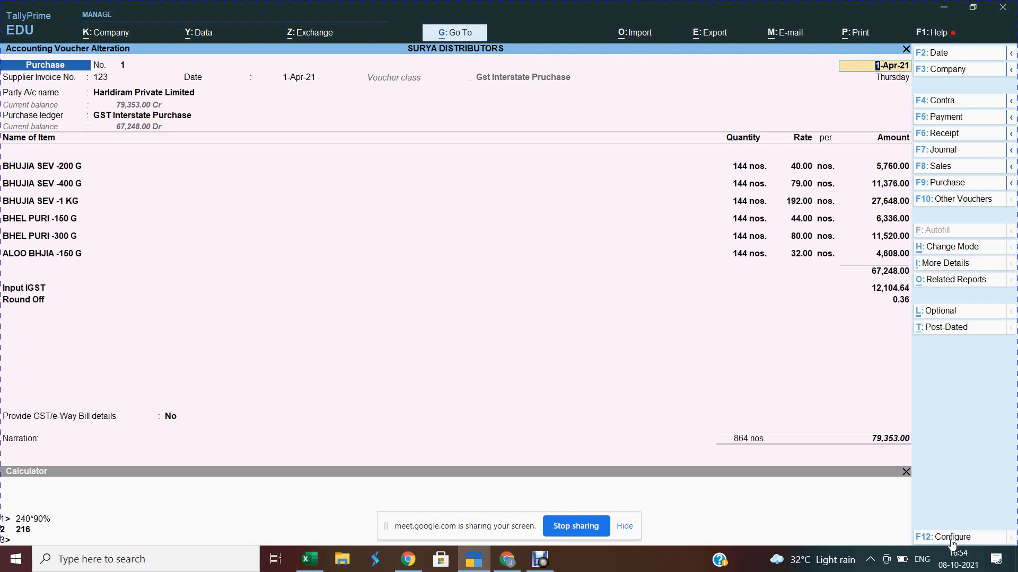
{"action": "key", "text": "Return"}
{"action": "key", "text": "Return"}
{"action": "key", "text": "Return"}
{"action": "key", "text": "Return"}
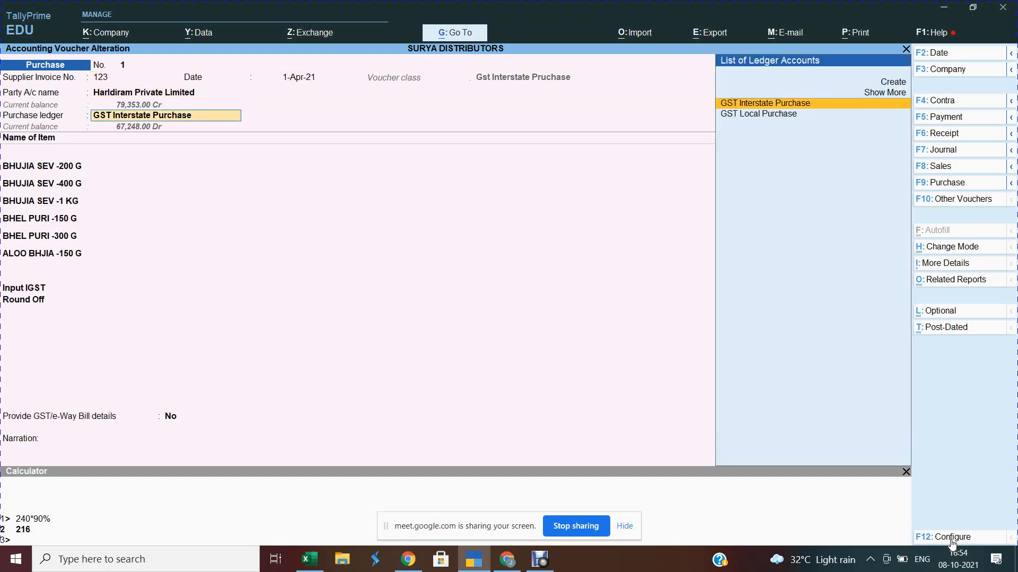
{"action": "key", "text": "Return"}
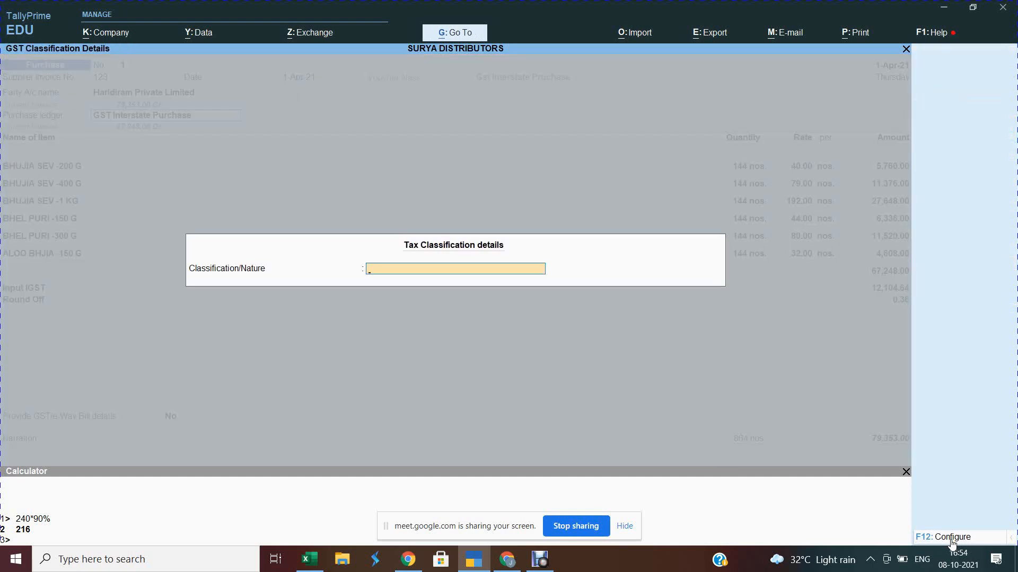
{"action": "key", "text": "Return"}
{"action": "key", "text": "Return"}
{"action": "key", "text": "Return"}
{"action": "key", "text": "Return"}
{"action": "key", "text": "Return"}
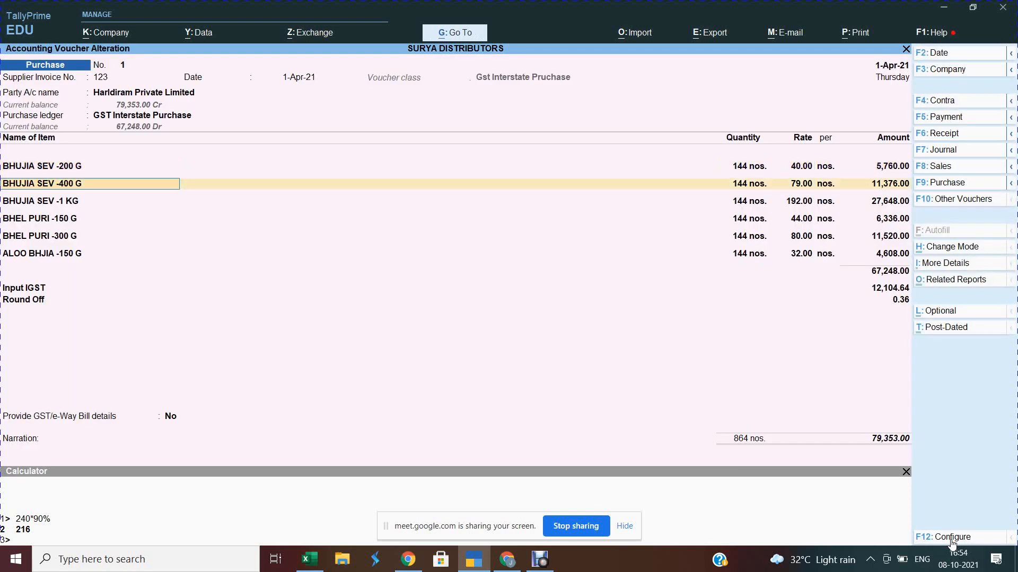
{"action": "key", "text": "Return"}
{"action": "key", "text": "Return"}
{"action": "key", "text": "Return"}
{"action": "key", "text": "Return"}
{"action": "key", "text": "Return"}
{"action": "key", "text": "Return"}
{"action": "key", "text": "Return"}
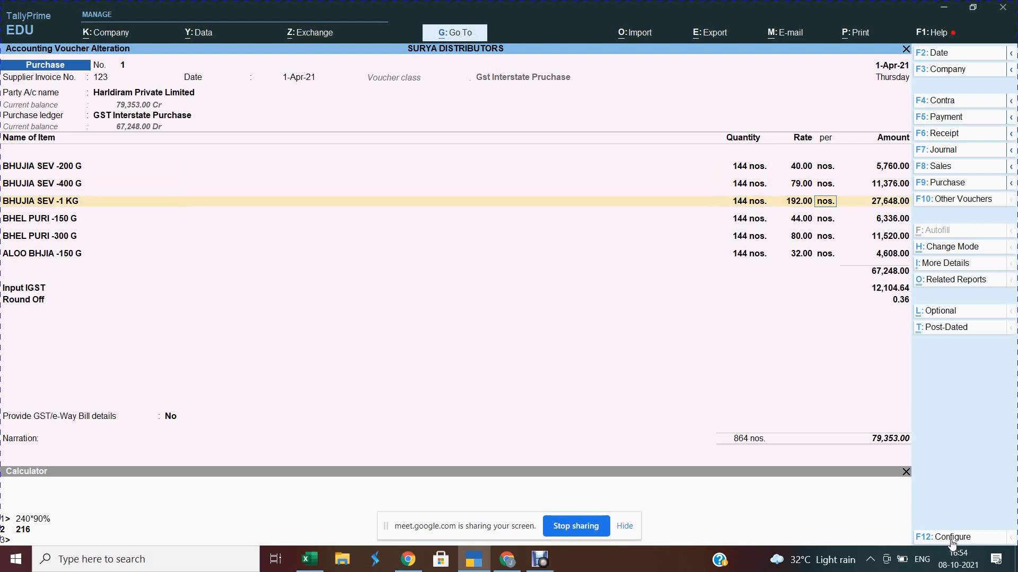
{"action": "key", "text": "Return"}
{"action": "key", "text": "Return"}
{"action": "key", "text": "Return"}
{"action": "key", "text": "Return"}
{"action": "key", "text": "Return"}
{"action": "key", "text": "Return"}
{"action": "key", "text": "Return"}
{"action": "key", "text": "Return"}
{"action": "key", "text": "Return"}
{"action": "key", "text": "Return"}
{"action": "key", "text": "Return"}
{"action": "key", "text": "Return"}
{"action": "key", "text": "Return"}
{"action": "key", "text": "Return"}
{"action": "key", "text": "Return"}
{"action": "key", "text": "Return"}
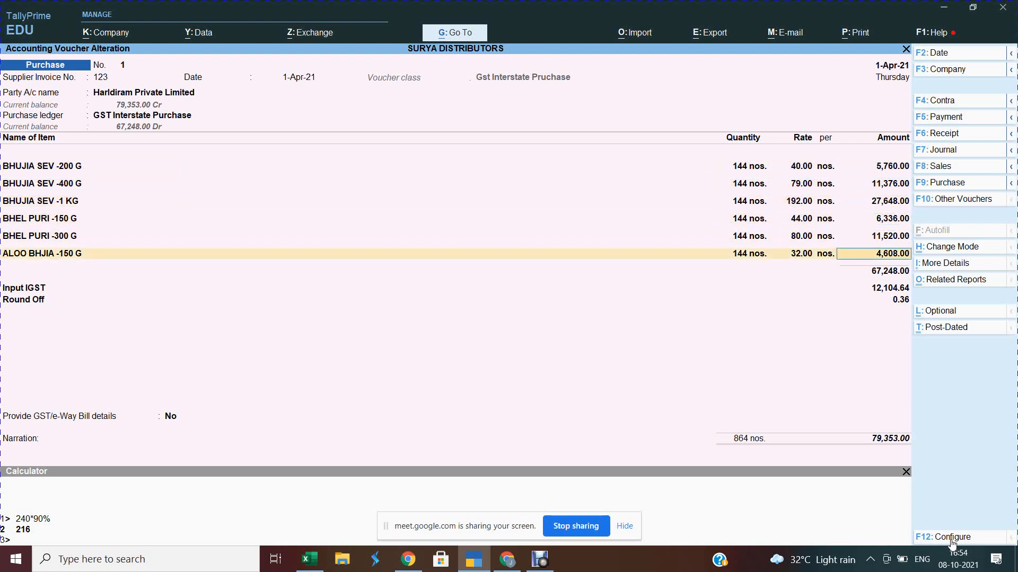
{"action": "key", "text": "Return"}
{"action": "key", "text": "Return"}
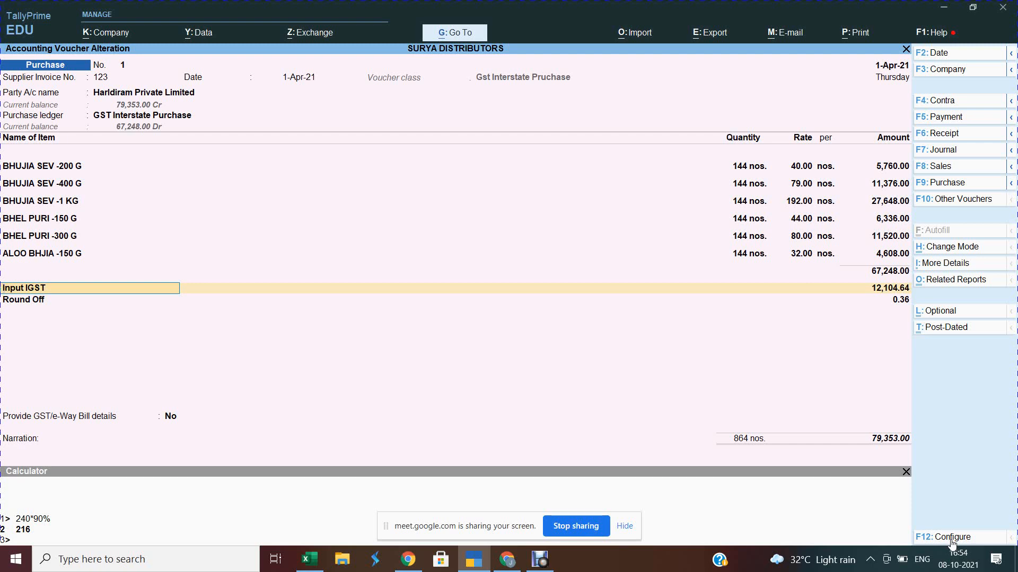
{"action": "key", "text": "Up"}
{"action": "key", "text": "Return"}
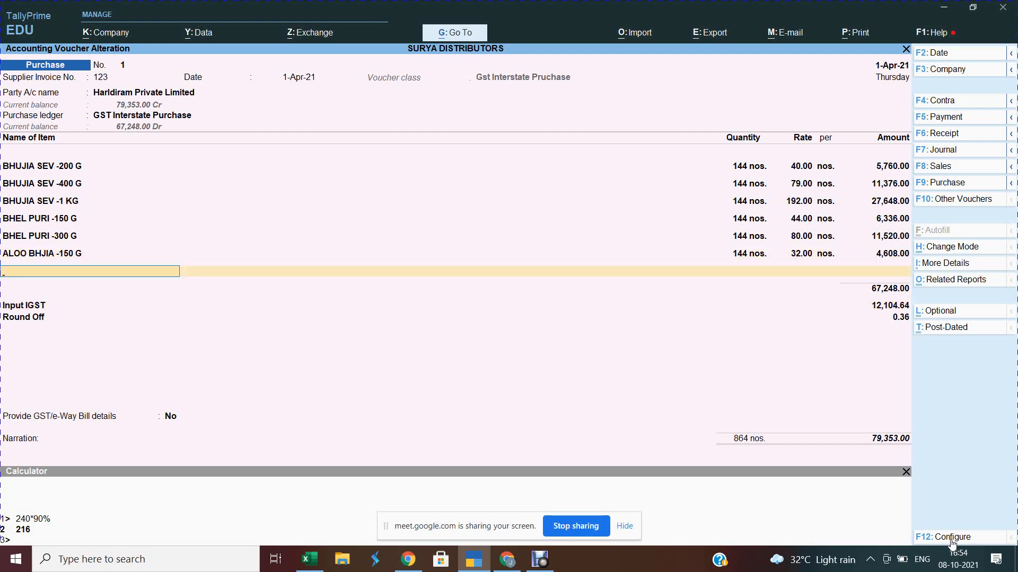
Step: Add ALOO BHJIA -350 G at 144 nos. and 70.00, saving the voucher at 91,247.00
{"action": "type", "text": "7"}
{"action": "key", "text": "Return"}
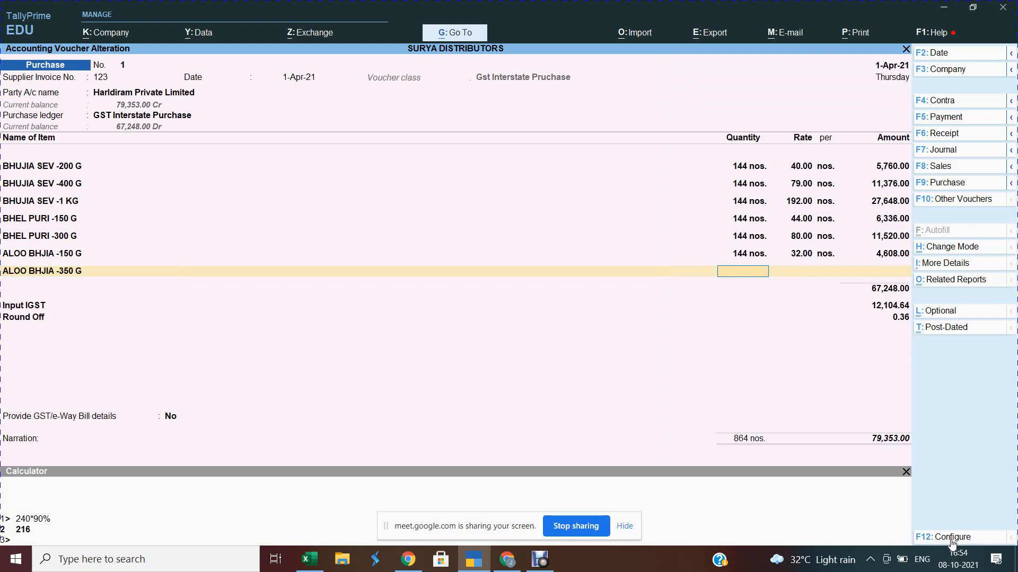
{"action": "type", "text": "144"}
{"action": "key", "text": "Return"}
{"action": "key", "text": "Return"}
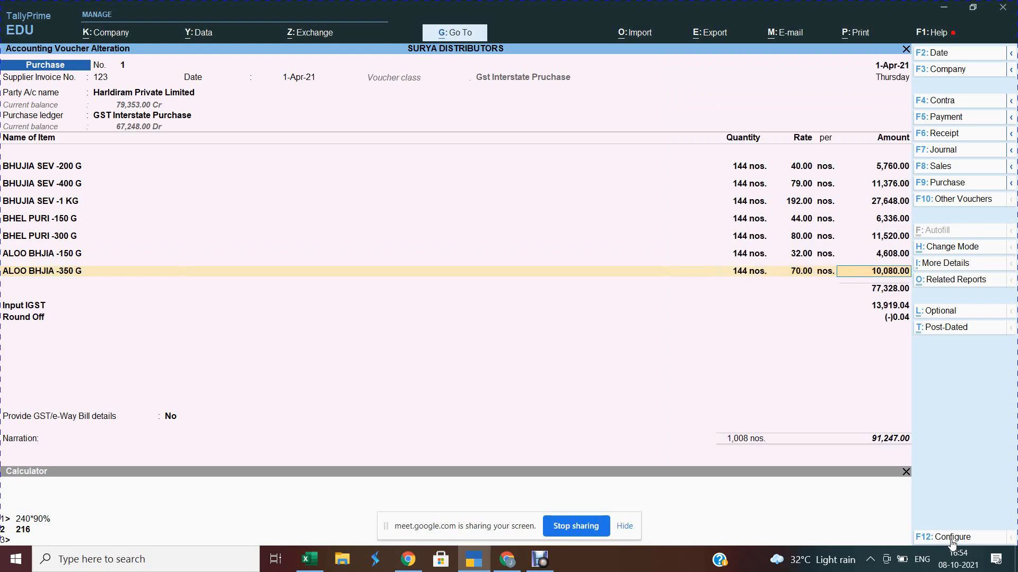
{"action": "key", "text": "Return"}
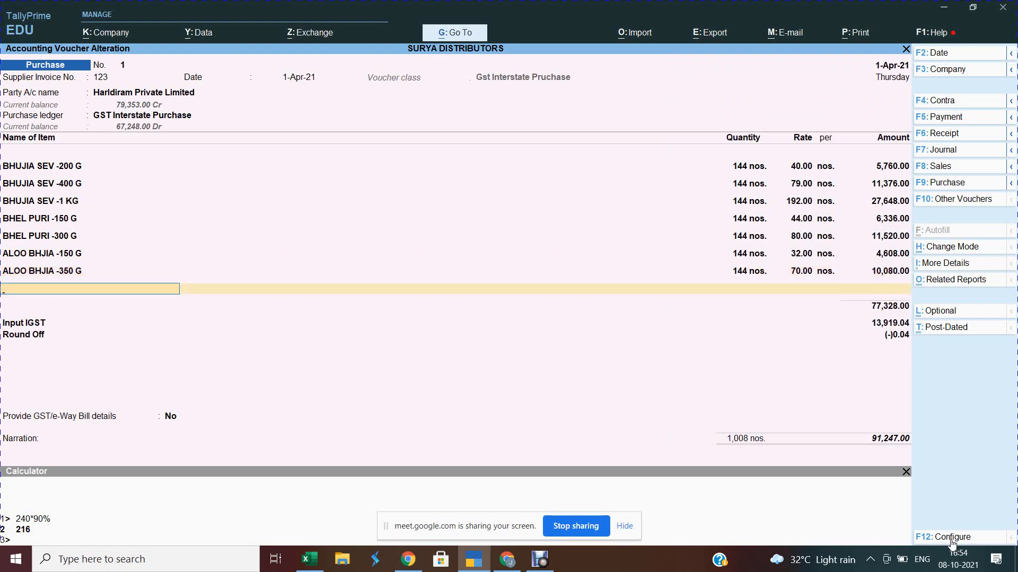
{"action": "key", "text": "ctrl"}
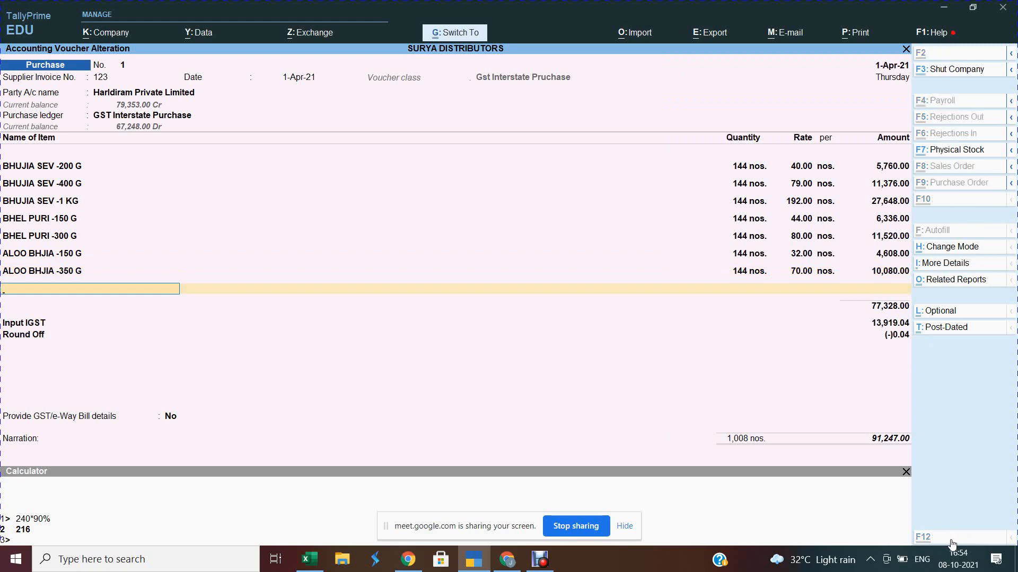
{"action": "key", "text": "ctrl+a"}
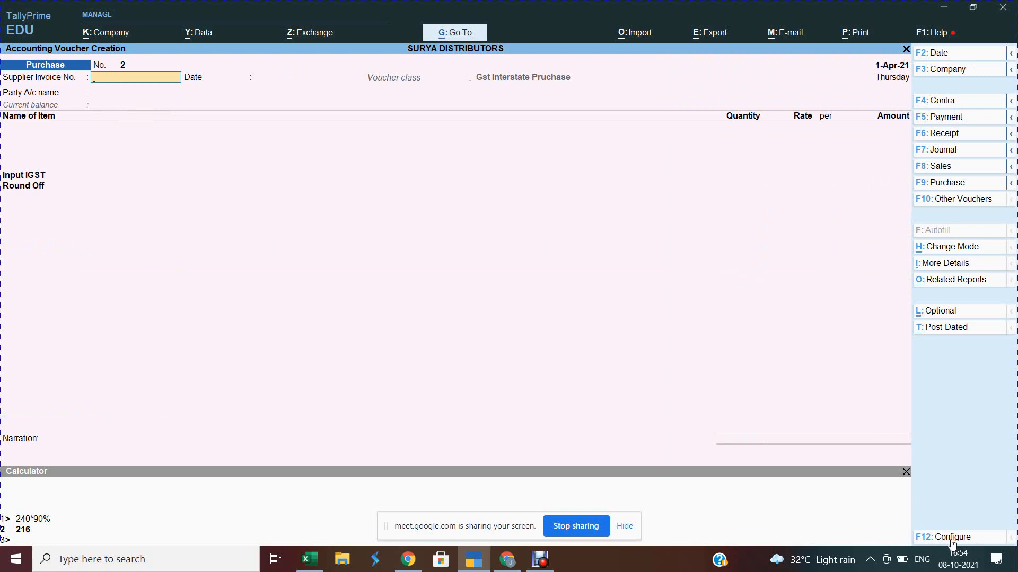
{"action": "key", "text": "alt+Tab"}
{"action": "key", "text": "alt+Tab"}
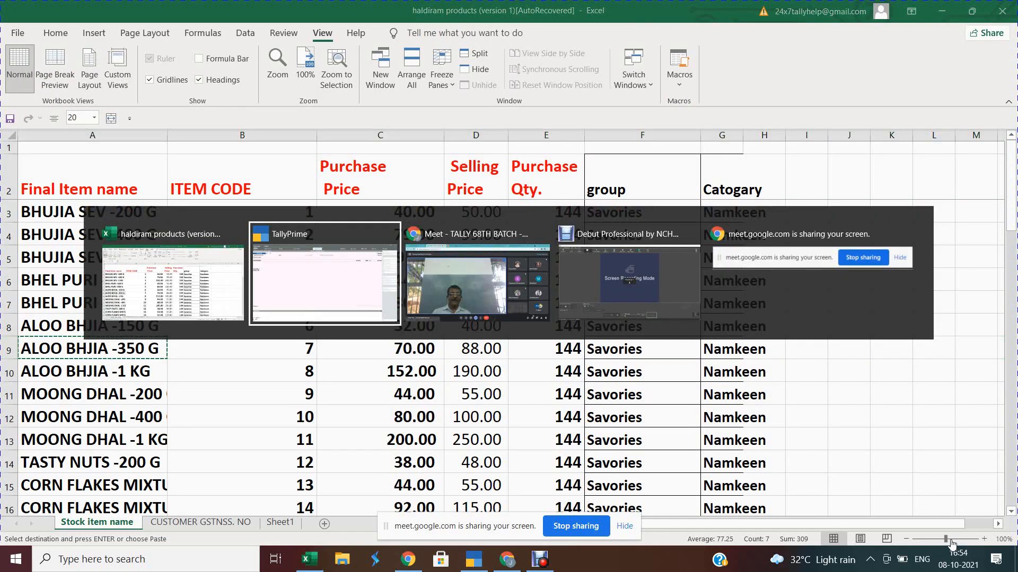
{"action": "key", "text": "alt+Tab"}
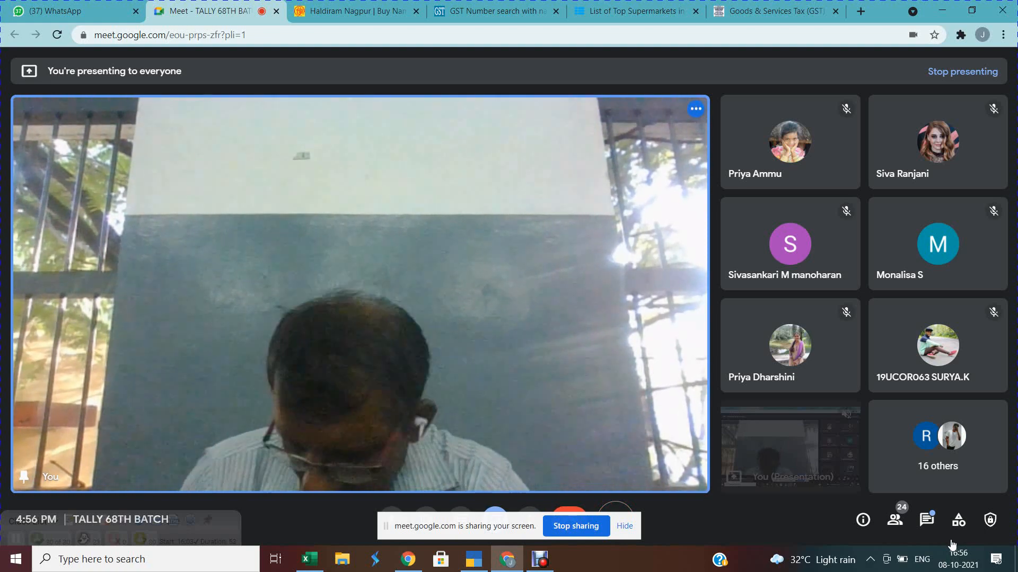
{"action": "key", "text": "alt+Tab"}
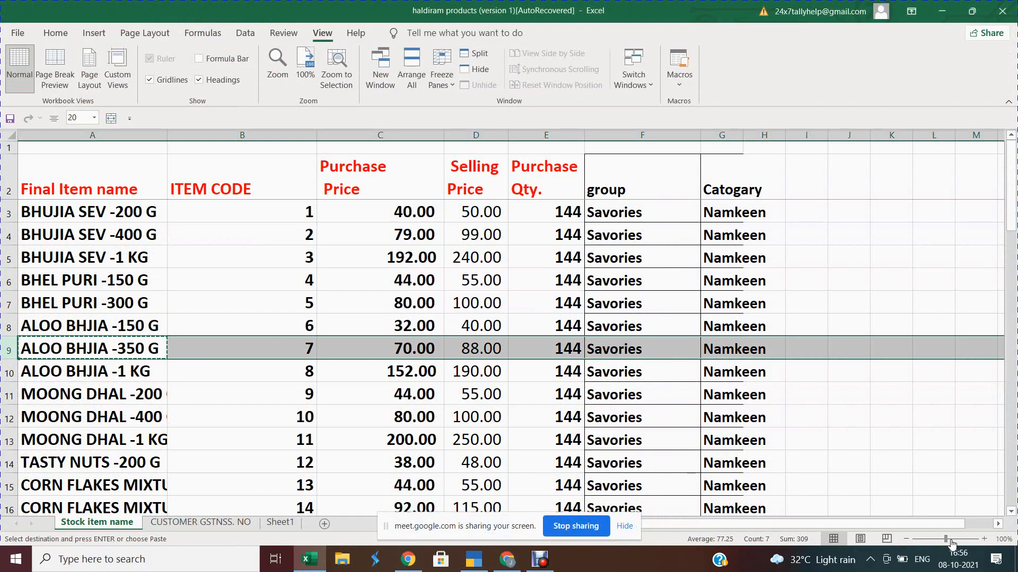
Step: On the CUSTOMER GSTNSS. NO sheet, select the customer table and zoom to 200%
{"action": "left_click", "coordinate": [208, 523]}
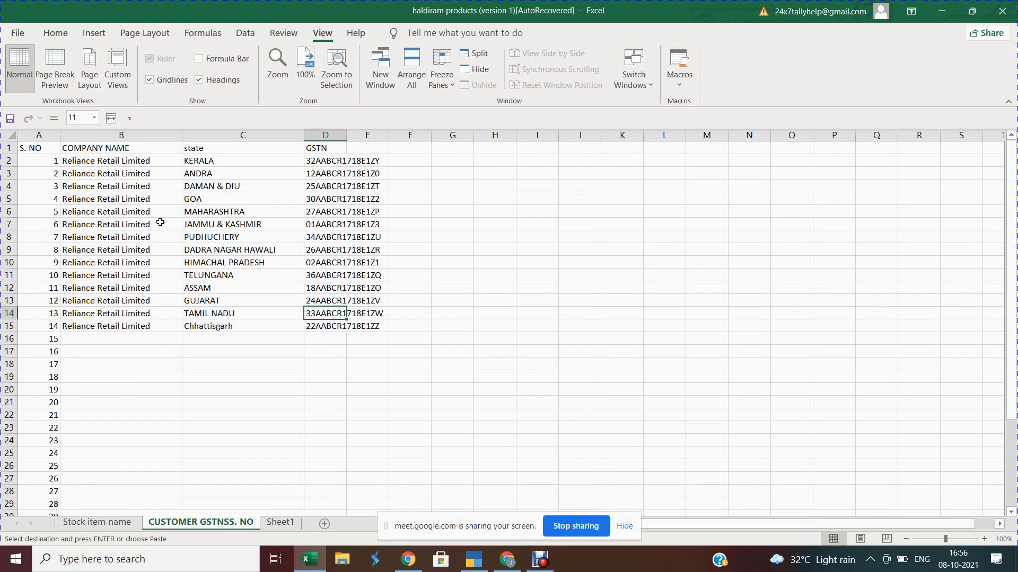
{"action": "left_click", "coordinate": [114, 160]}
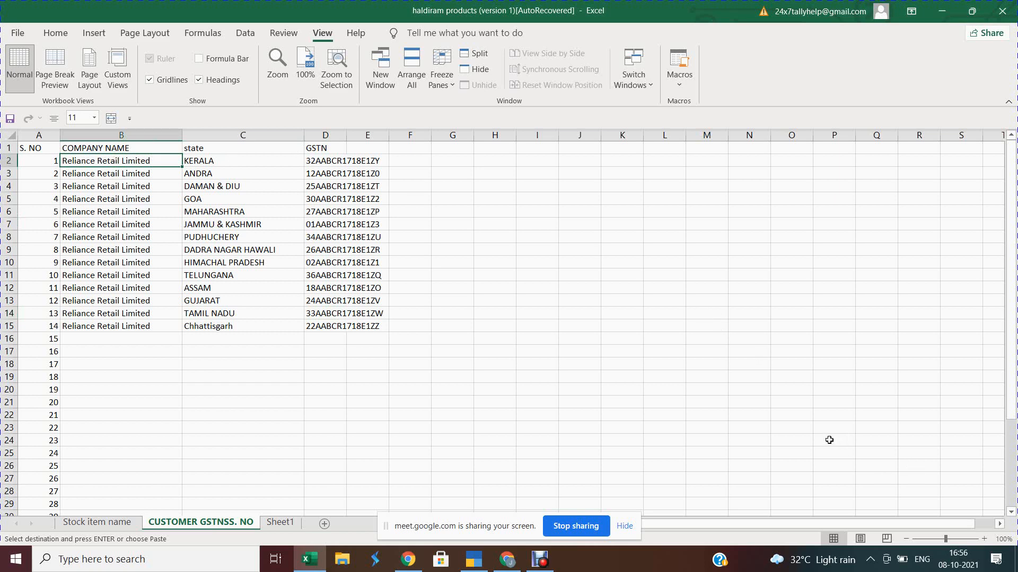
{"action": "key", "text": "ctrl+v"}
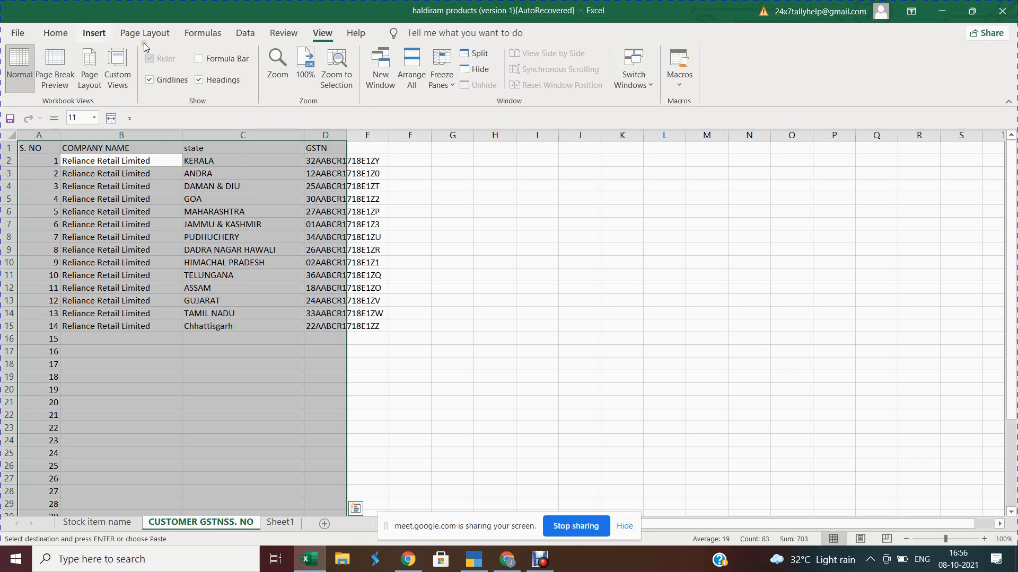
{"action": "left_click", "coordinate": [277, 66]}
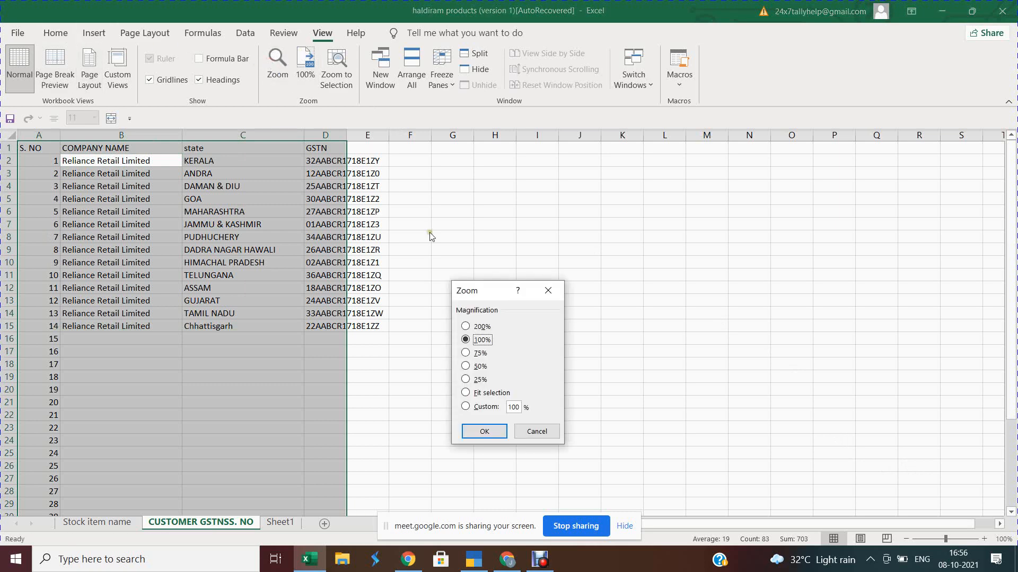
{"action": "left_click", "coordinate": [465, 327]}
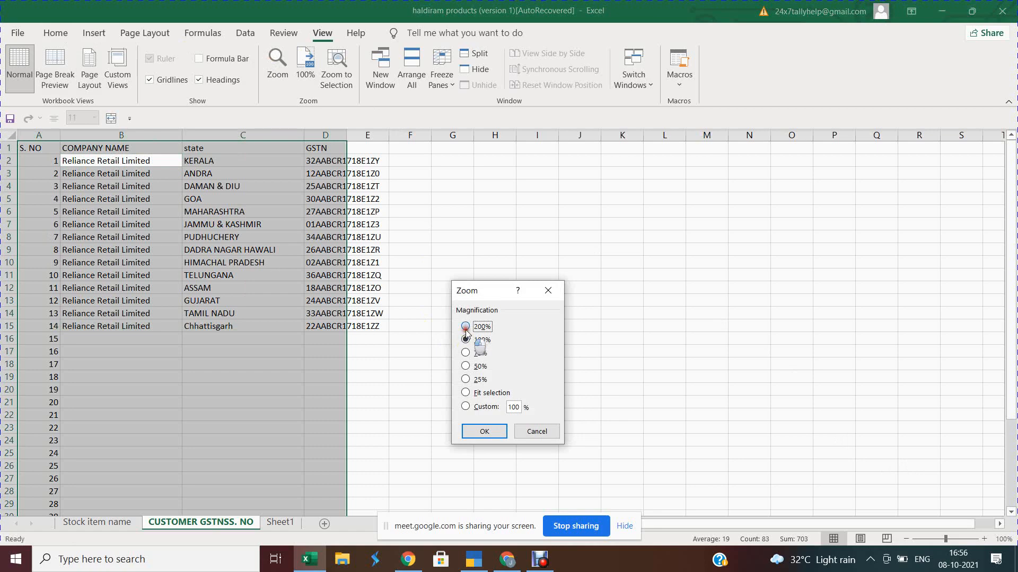
{"action": "left_click", "coordinate": [484, 432]}
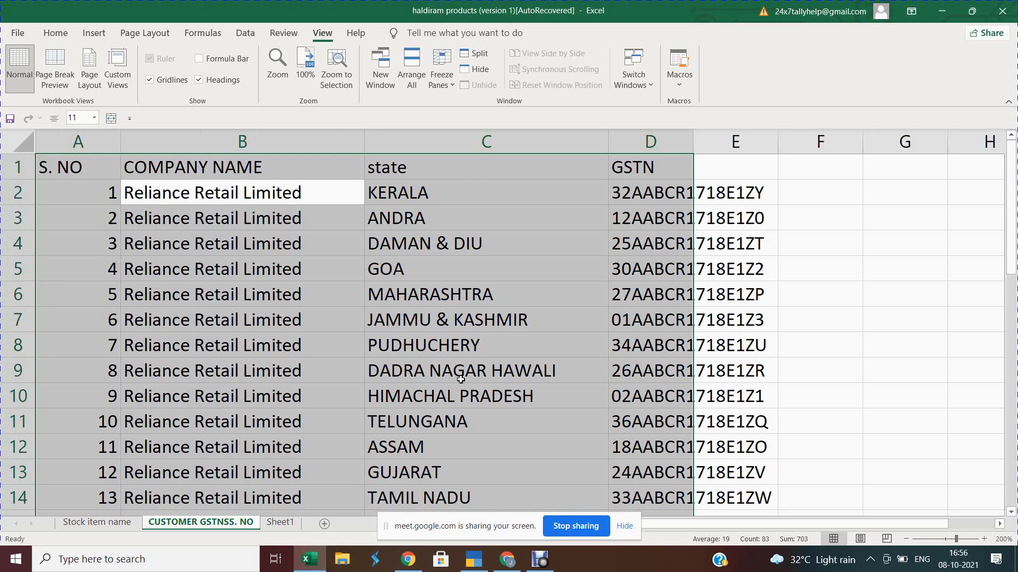
Step: Browse the state entries in column C, from KERALA down through GOA and GUJARAT
{"action": "left_click", "coordinate": [844, 277]}
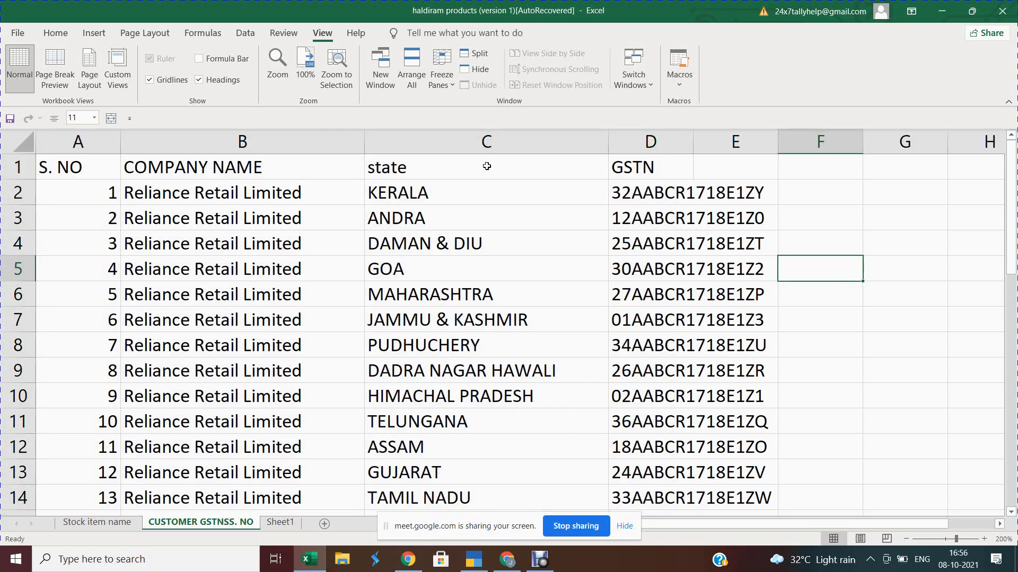
{"action": "left_click", "coordinate": [387, 186]}
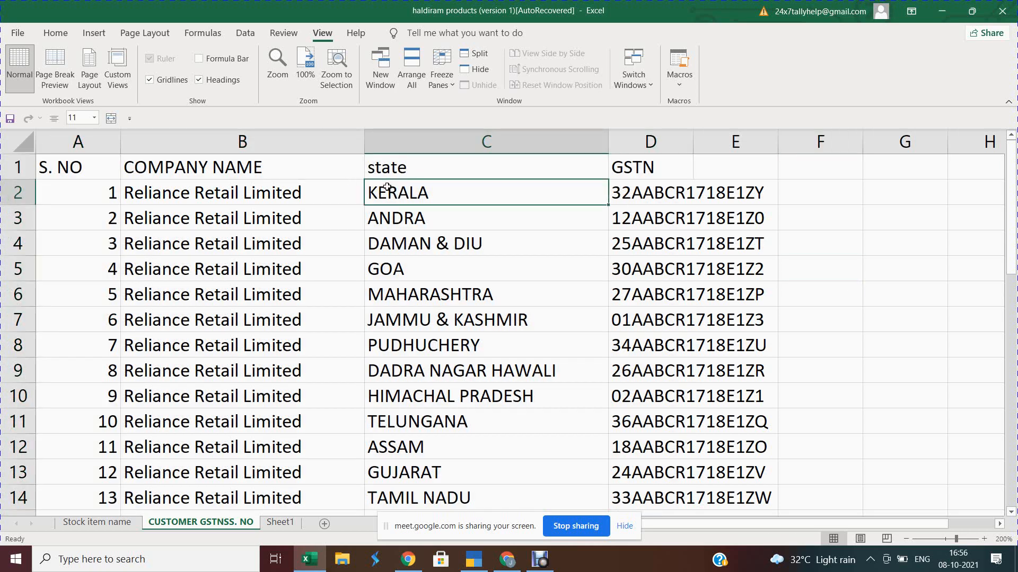
{"action": "key", "text": "Right"}
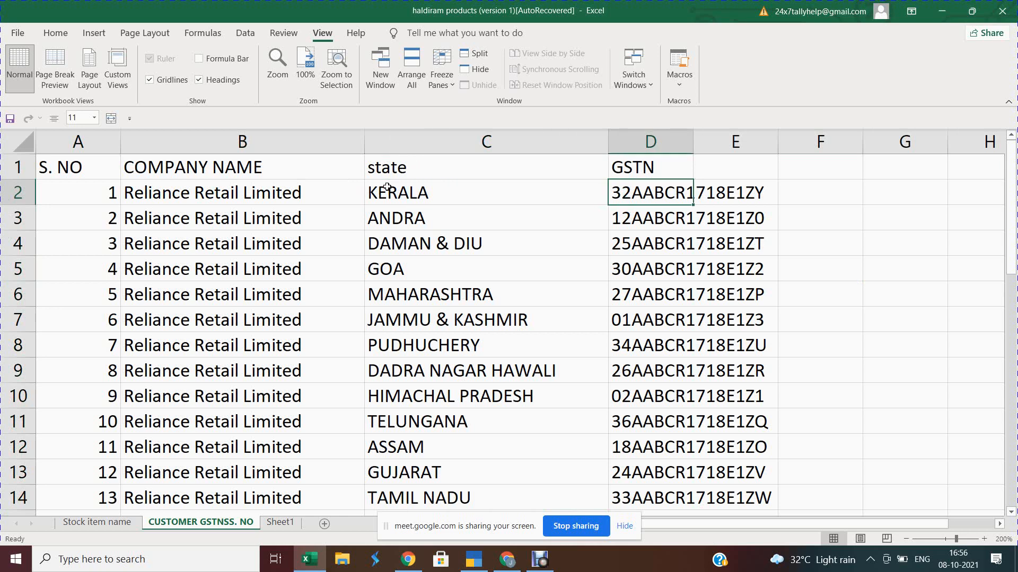
{"action": "left_click", "coordinate": [396, 193]}
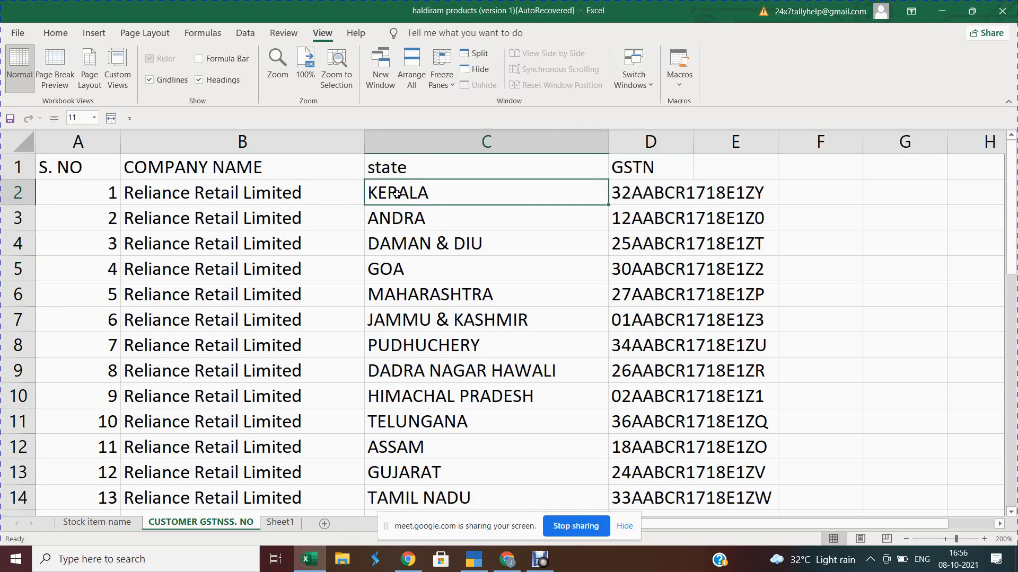
{"action": "key", "text": "Down"}
{"action": "key", "text": "Down"}
{"action": "key", "text": "Down"}
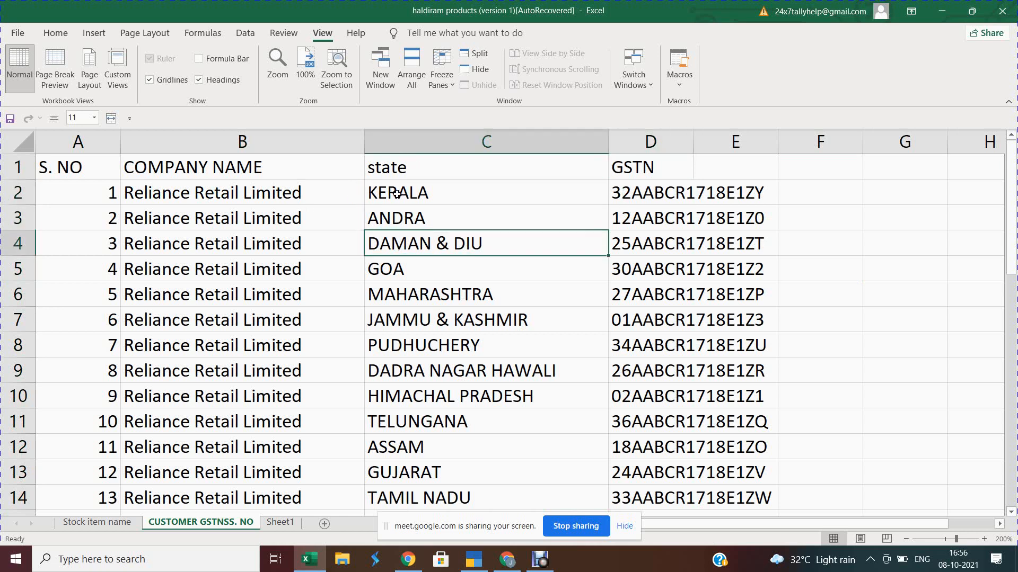
{"action": "key", "text": "Down"}
{"action": "key", "text": "Down"}
{"action": "key", "text": "Down"}
{"action": "key", "text": "Down"}
{"action": "key", "text": "Down"}
{"action": "key", "text": "Down"}
{"action": "key", "text": "Down"}
{"action": "key", "text": "Down"}
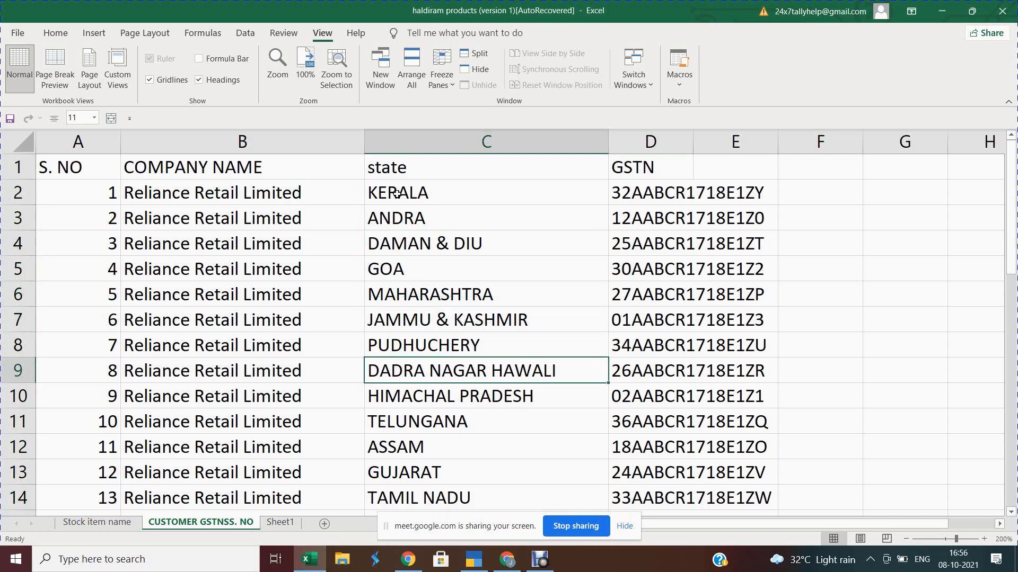
{"action": "key", "text": "Down"}
{"action": "key", "text": "Down"}
{"action": "key", "text": "Down"}
{"action": "key", "text": "Up"}
{"action": "key", "text": "Up"}
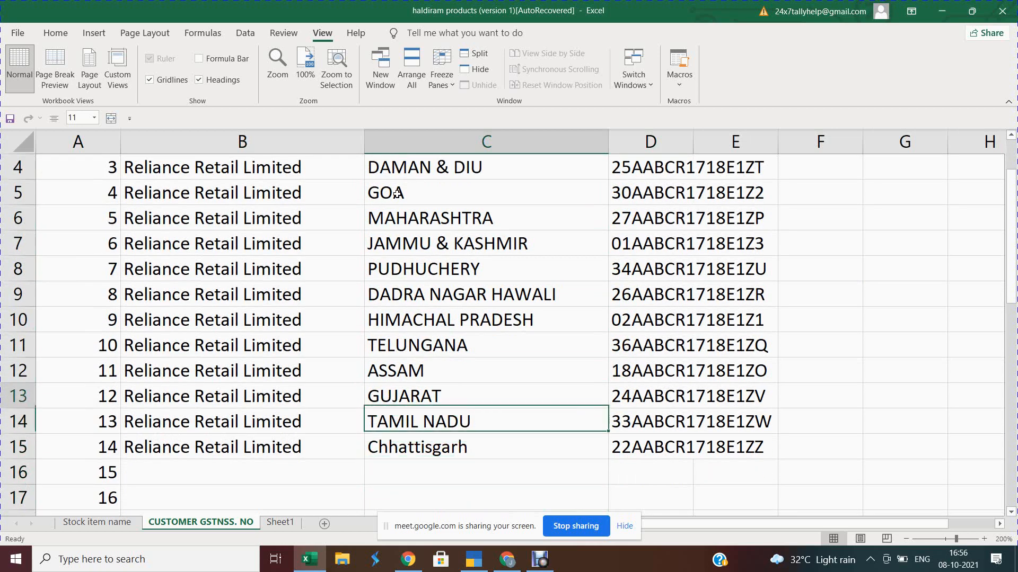
{"action": "key", "text": "Up"}
{"action": "key", "text": "Down"}
{"action": "key", "text": "Down"}
{"action": "key", "text": "Up"}
{"action": "key", "text": "Up"}
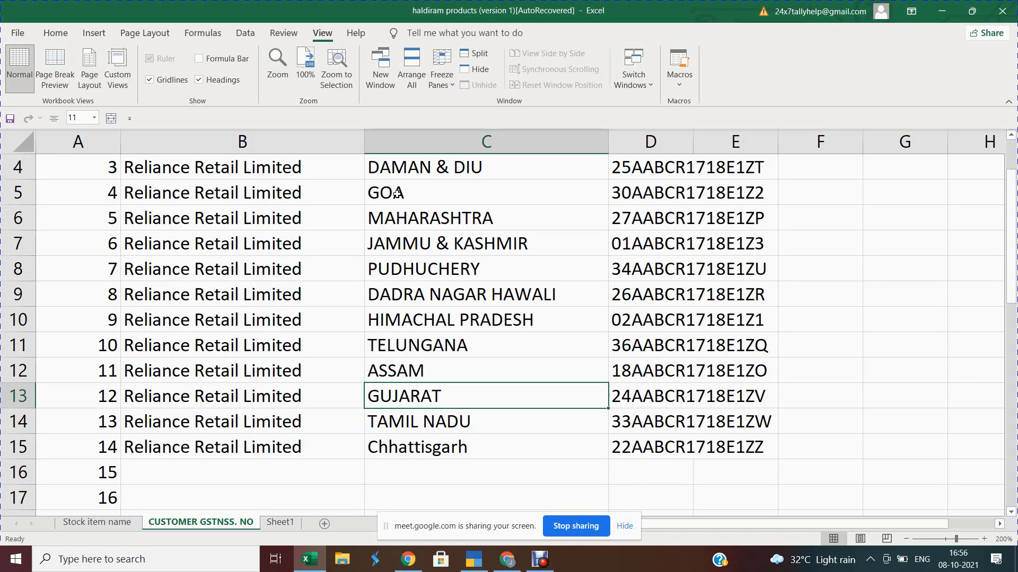
{"action": "key", "text": "Up"}
{"action": "key", "text": "Up"}
{"action": "left_click", "coordinate": [397, 193]}
{"action": "scroll", "coordinate": [397, 194], "scroll_direction": "up", "scroll_amount": 1}
{"action": "left_click", "coordinate": [397, 193]}
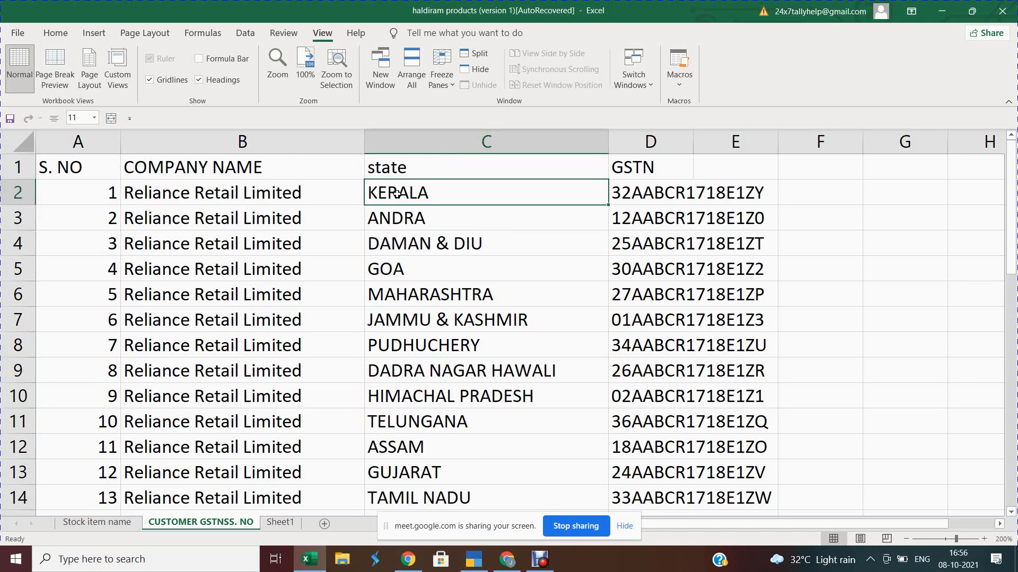
Step: Select the states from KERALA to Chhattisgarh, try Quick Analysis, then review ANDRA, DAMAN & DIU and GOA
{"action": "key", "text": "ctrl+shift+Down"}
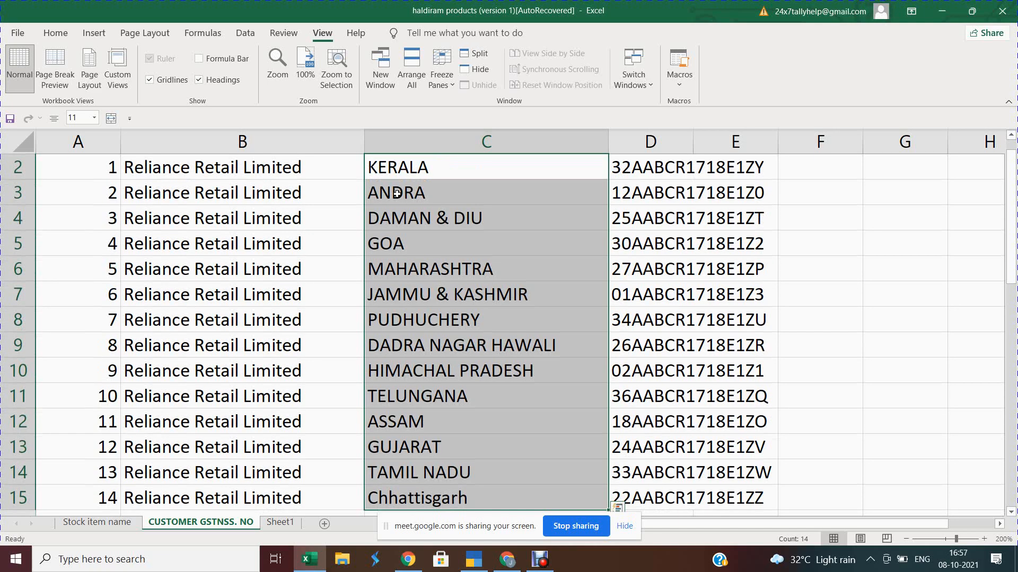
{"action": "key", "text": "ctrl+q"}
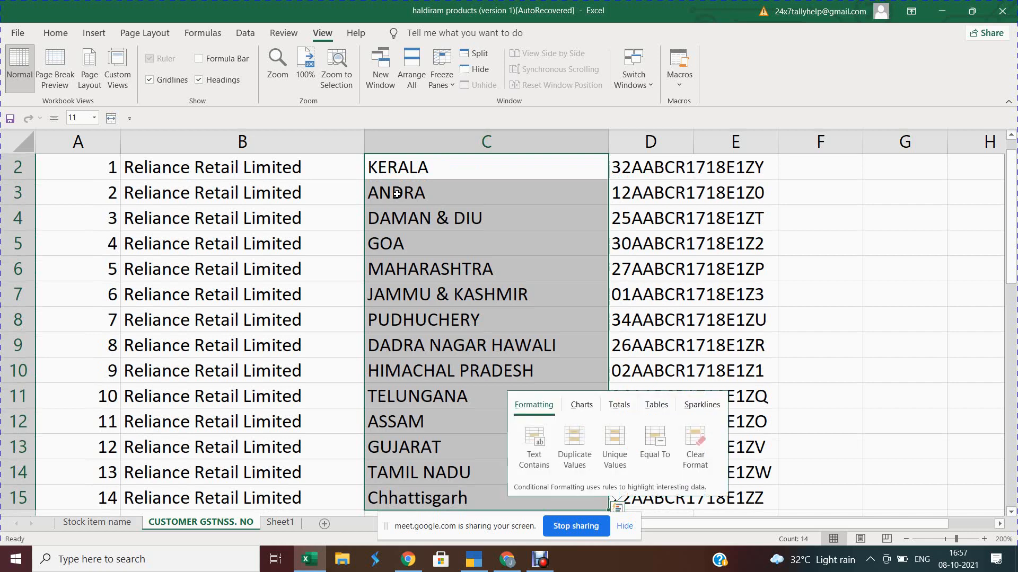
{"action": "left_click", "coordinate": [397, 194]}
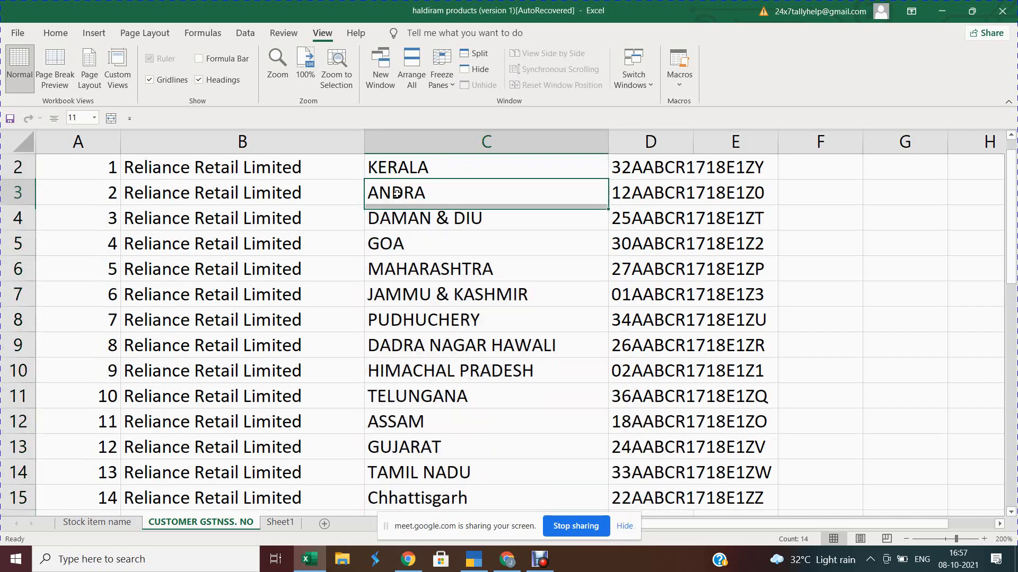
{"action": "scroll", "coordinate": [396, 193], "scroll_direction": "up", "scroll_amount": 1}
{"action": "left_click", "coordinate": [397, 194]}
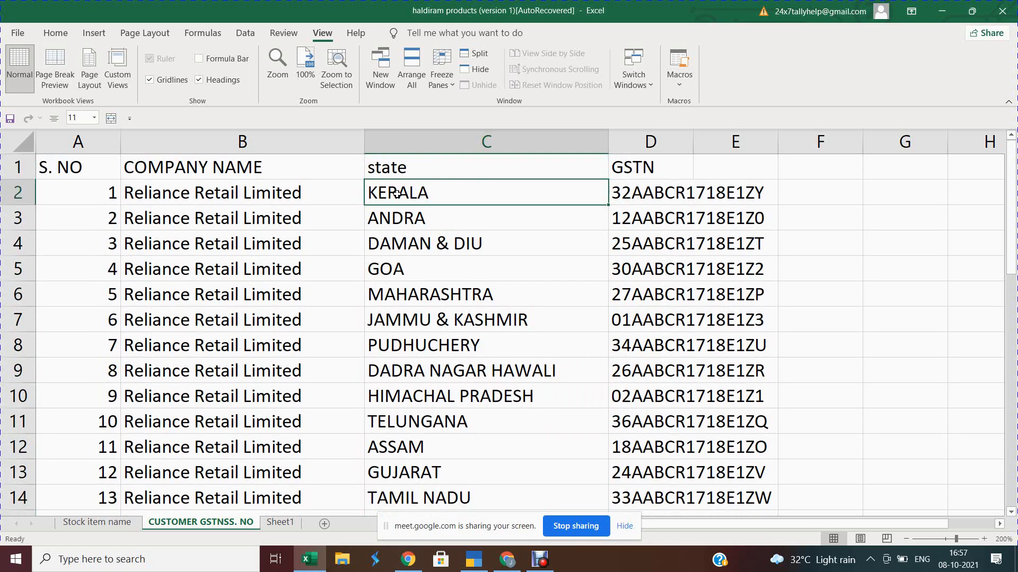
{"action": "key", "text": "Down"}
{"action": "key", "text": "Down"}
{"action": "key", "text": "Down"}
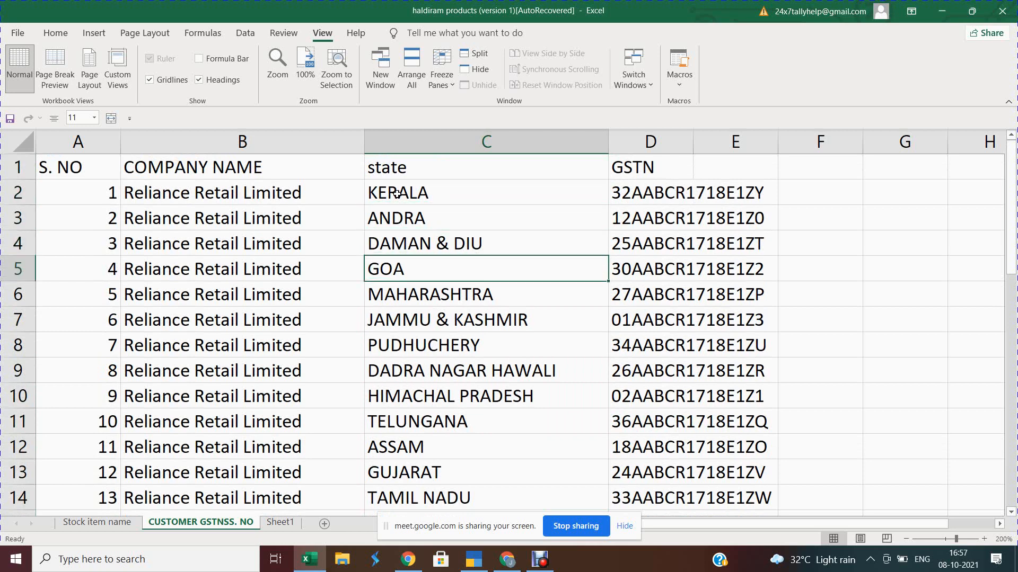
{"action": "key", "text": "Up"}
{"action": "key", "text": "Down"}
{"action": "key", "text": "Down"}
{"action": "key", "text": "Up"}
{"action": "key", "text": "Up"}
{"action": "key", "text": "Up"}
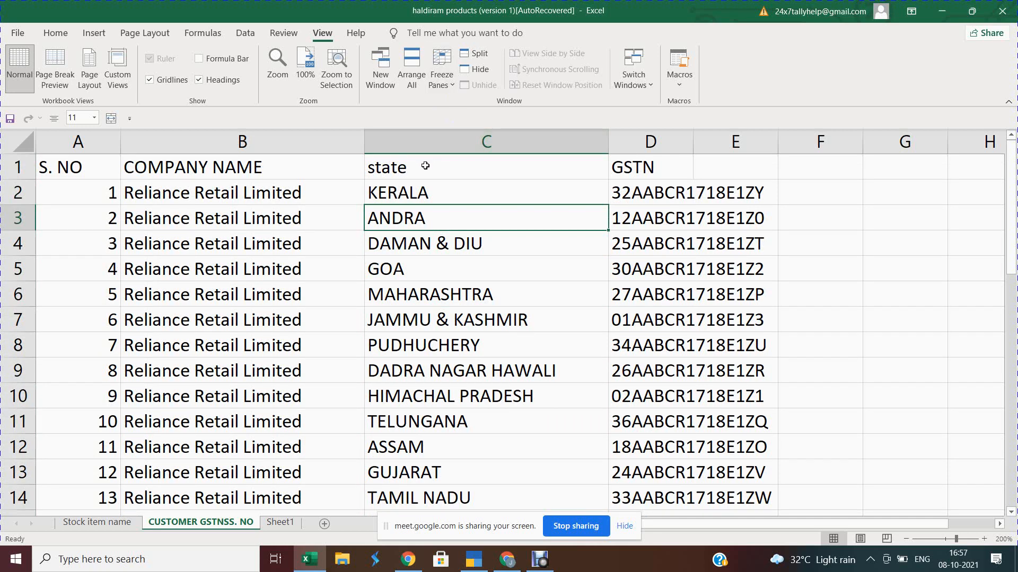
{"action": "key", "text": "Up"}
{"action": "key", "text": "Up"}
{"action": "left_click", "coordinate": [410, 218]}
{"action": "left_click", "coordinate": [410, 244]}
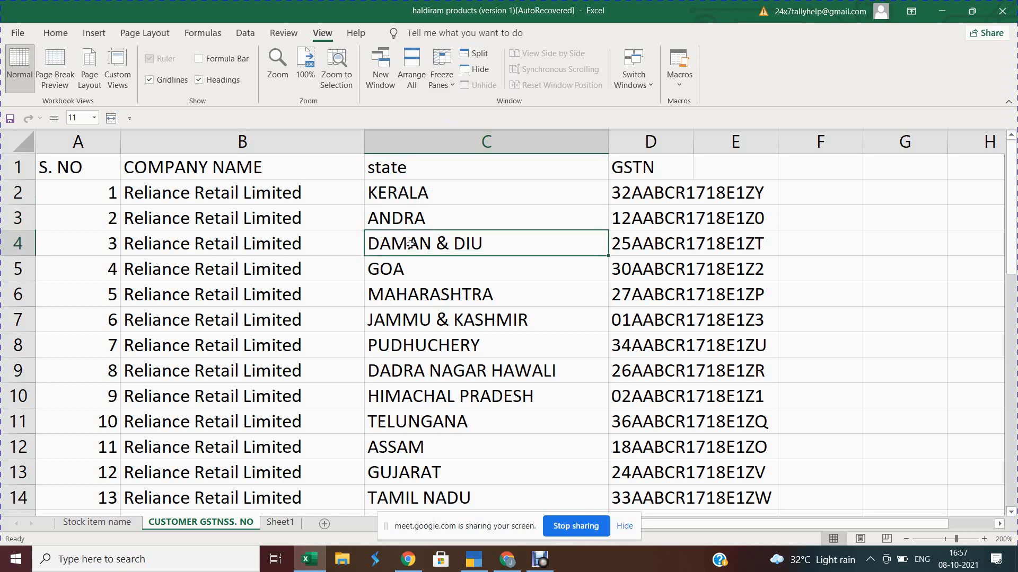
{"action": "left_click", "coordinate": [408, 265]}
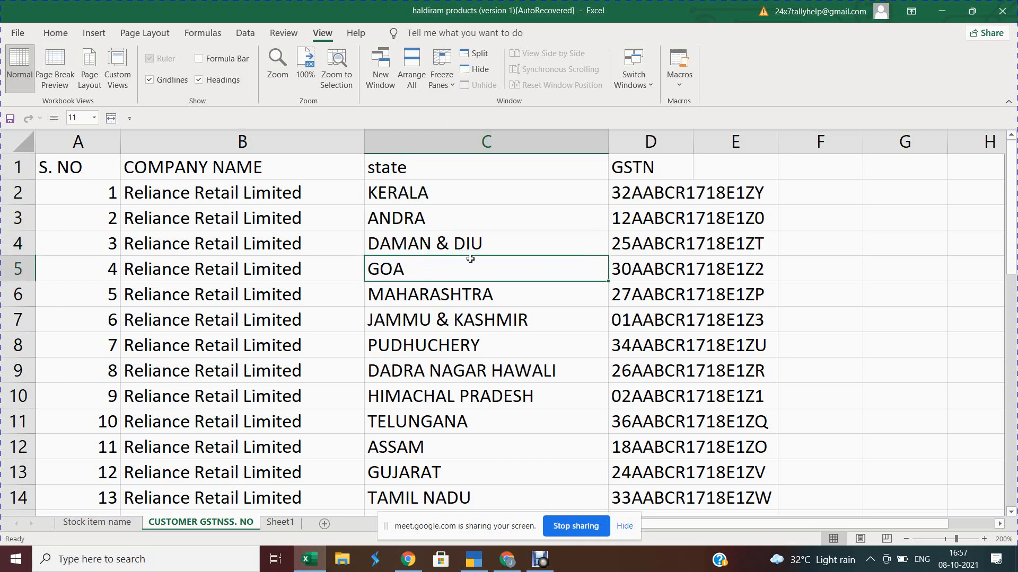
{"action": "left_click", "coordinate": [227, 196]}
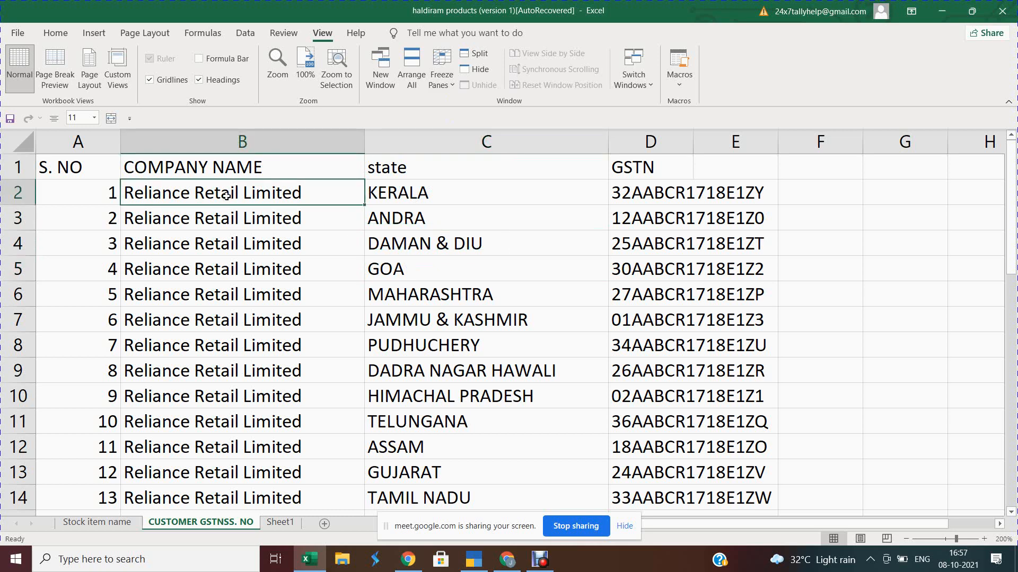
{"action": "left_click", "coordinate": [396, 194]}
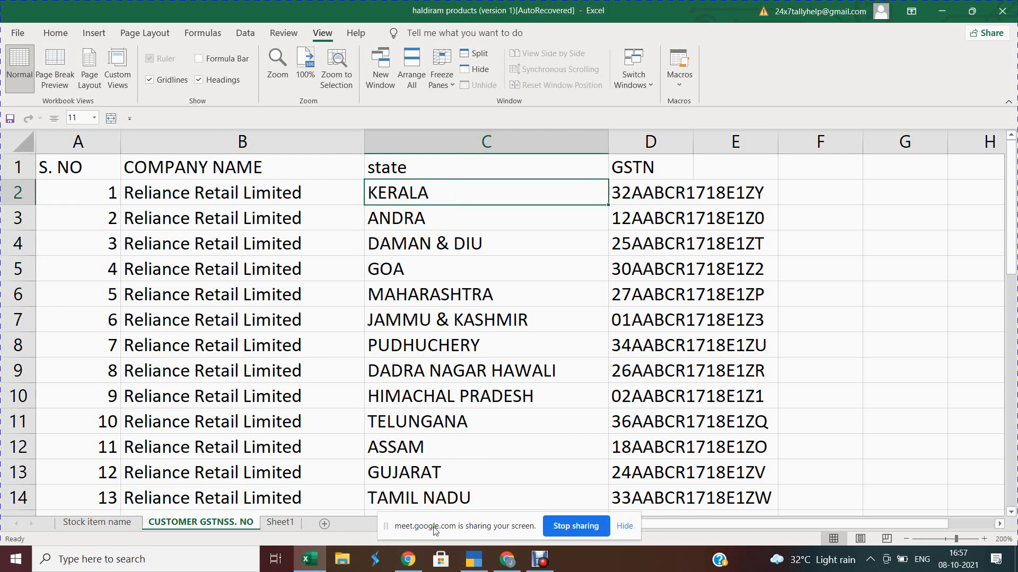
Step: Bring TallyPrime's purchase voucher creation screen back to the front
{"action": "mouse_move", "coordinate": [477, 563]}
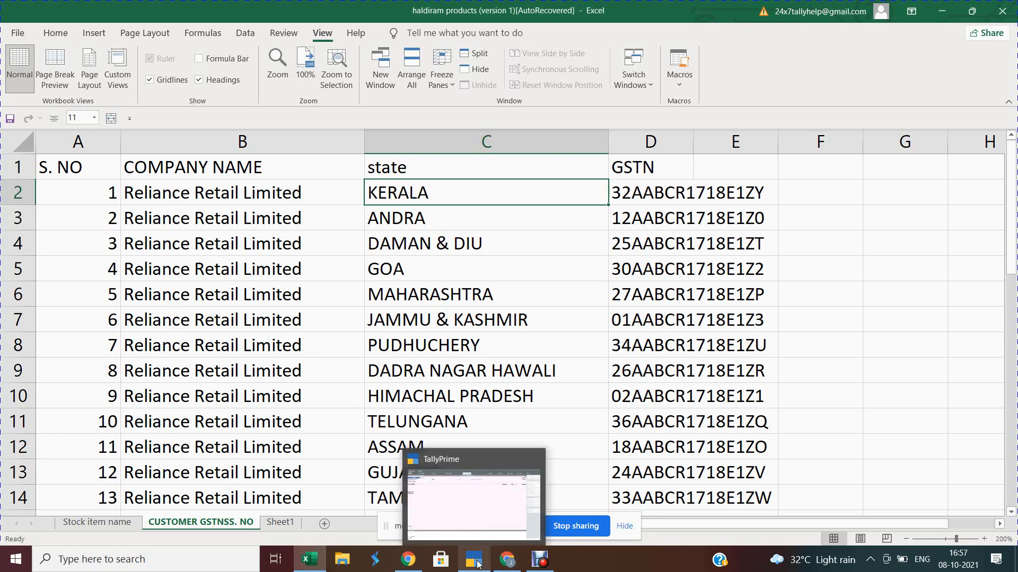
{"action": "left_click", "coordinate": [477, 563]}
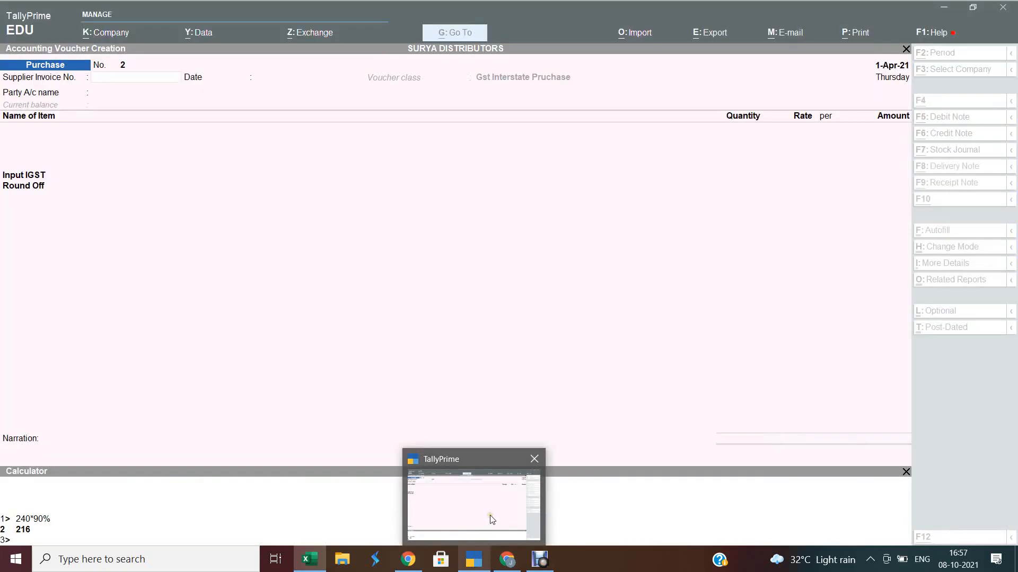
{"action": "mouse_move", "coordinate": [507, 568]}
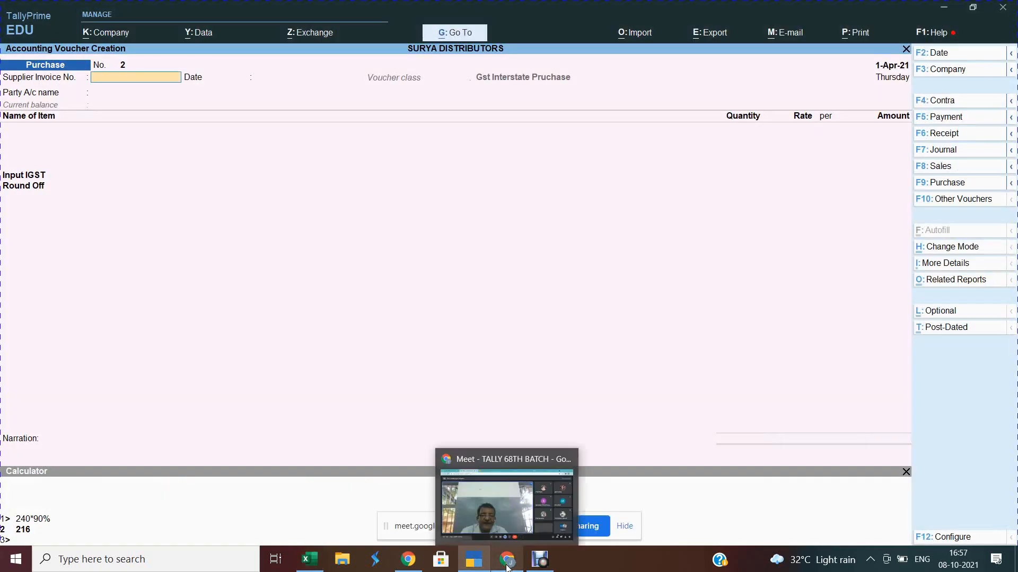
{"action": "left_click", "coordinate": [504, 532]}
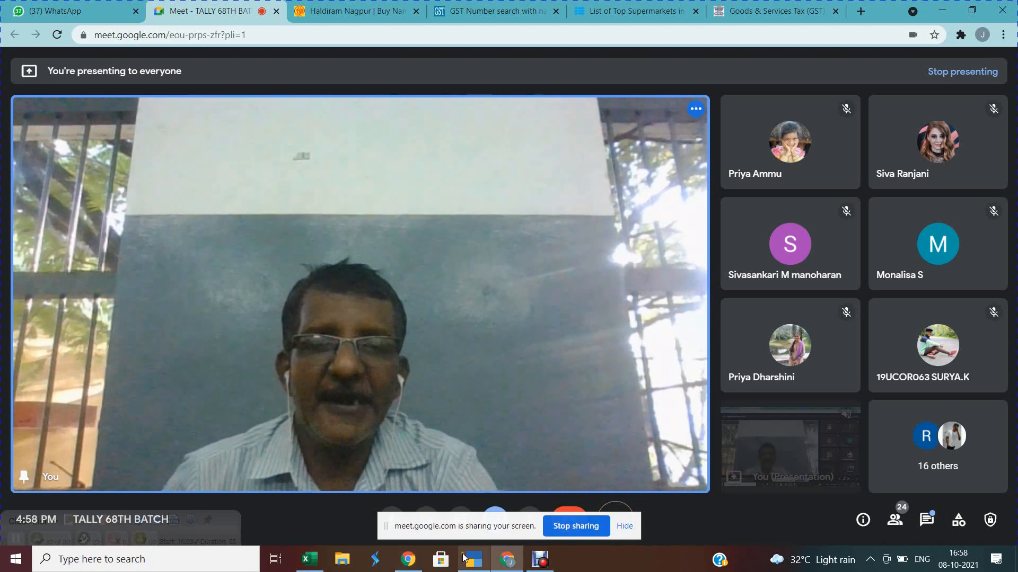
{"action": "mouse_move", "coordinate": [473, 558]}
{"action": "left_click", "coordinate": [474, 528]}
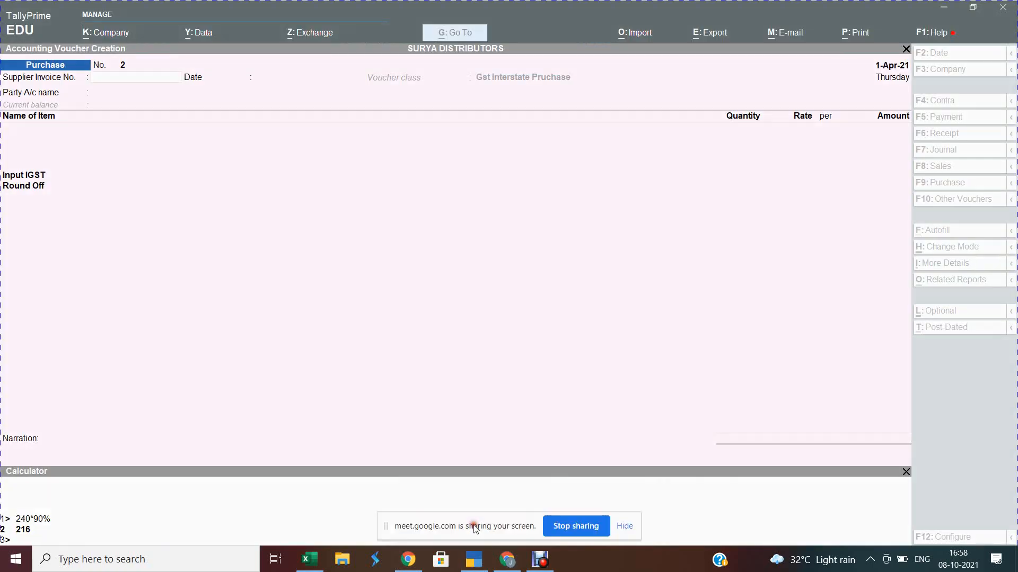
Step: Quit the purchase voucher and open the Sales voucher type for alteration
{"action": "key", "text": "Escape"}
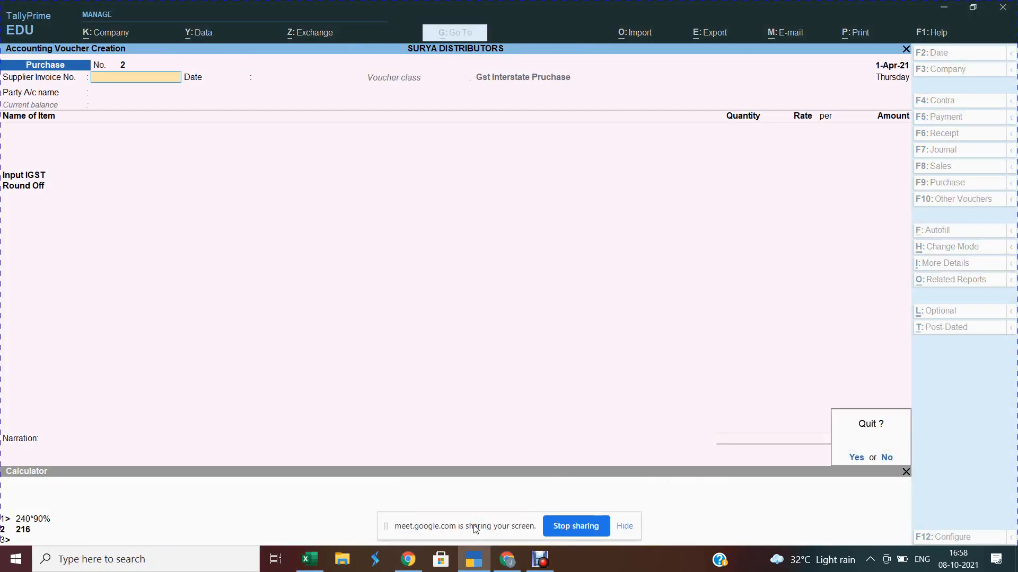
{"action": "key", "text": "Return"}
{"action": "key", "text": "Escape"}
{"action": "key", "text": "Escape"}
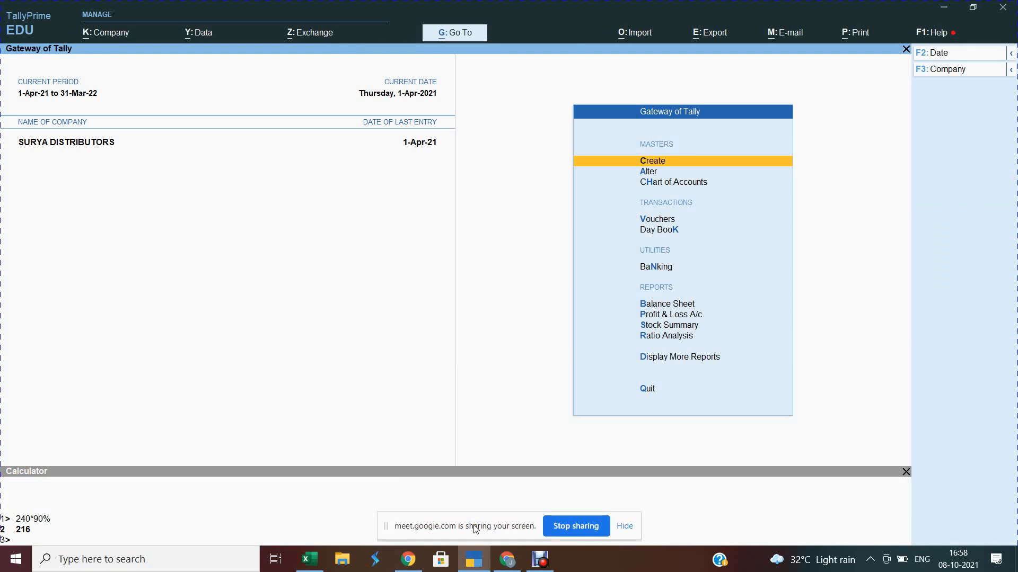
{"action": "key", "text": "Down"}
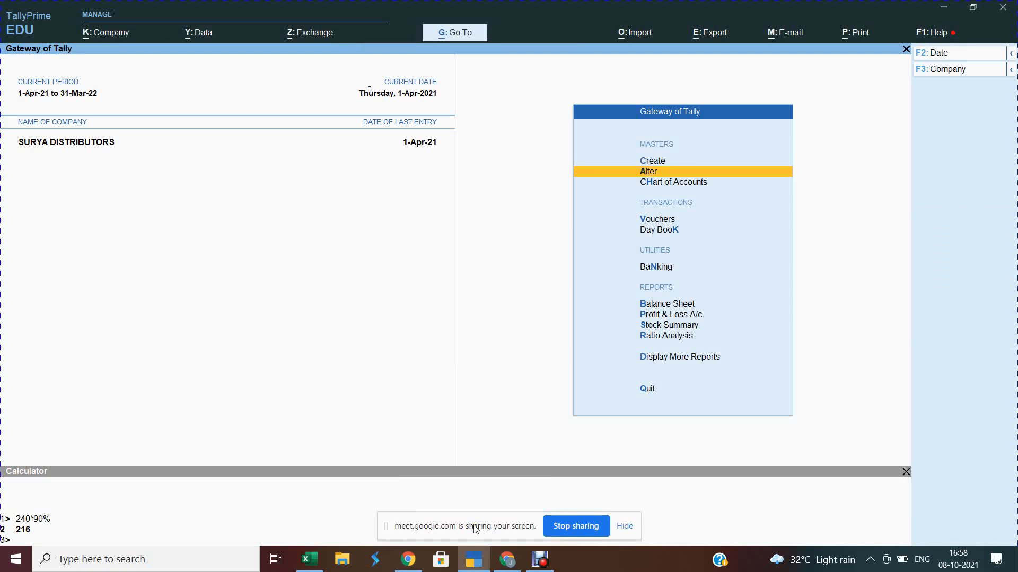
{"action": "key", "text": "Return"}
{"action": "key", "text": "Down"}
{"action": "key", "text": "Down"}
{"action": "key", "text": "Down"}
{"action": "key", "text": "Down"}
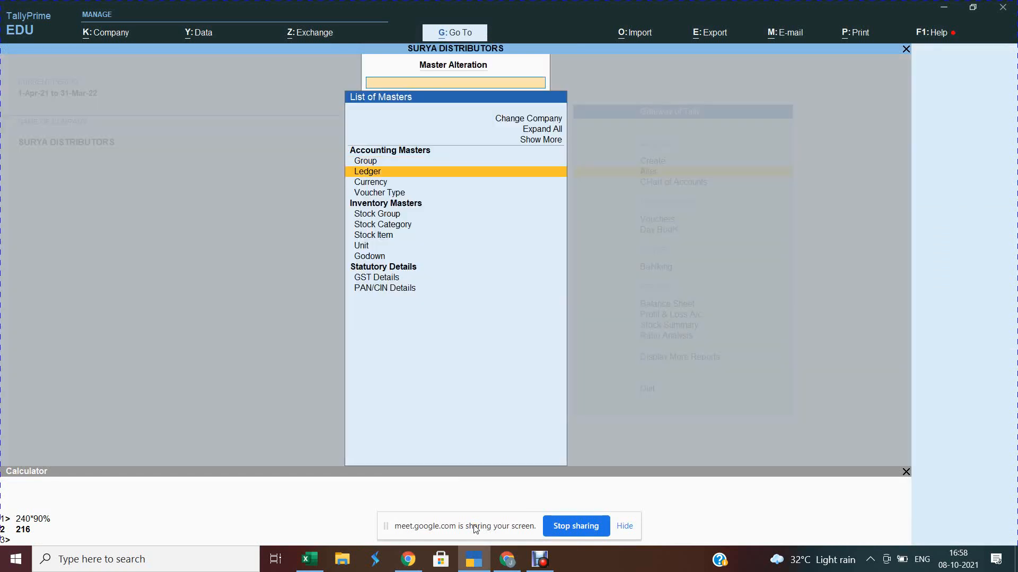
{"action": "key", "text": "Up"}
{"action": "key", "text": "Return"}
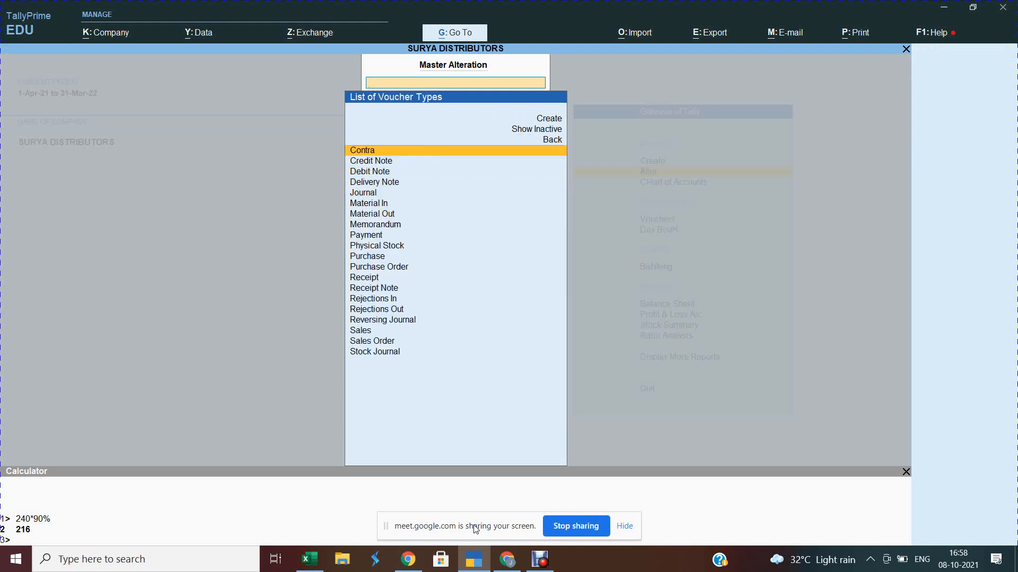
{"action": "type", "text": "Sales"}
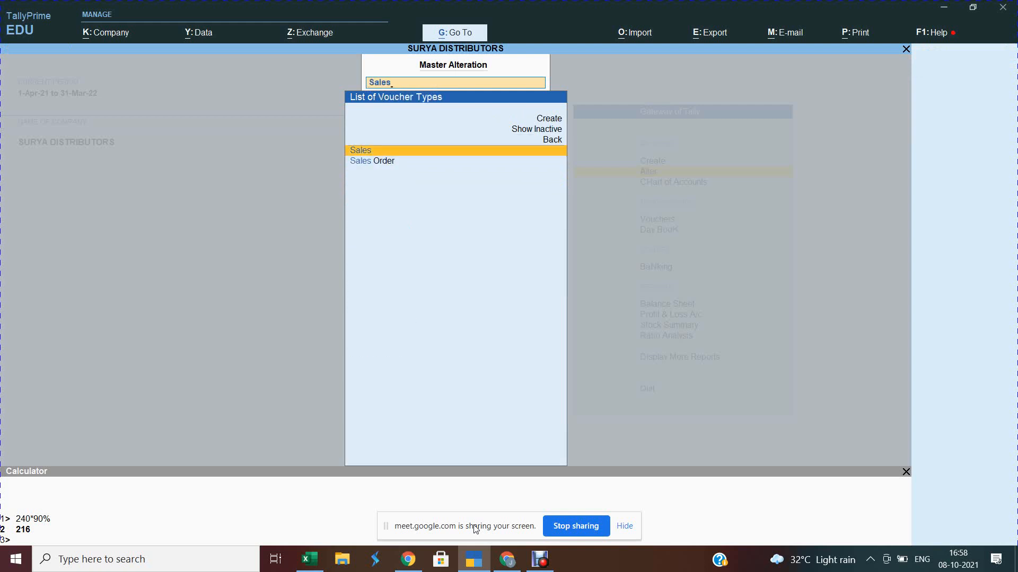
{"action": "key", "text": "Return"}
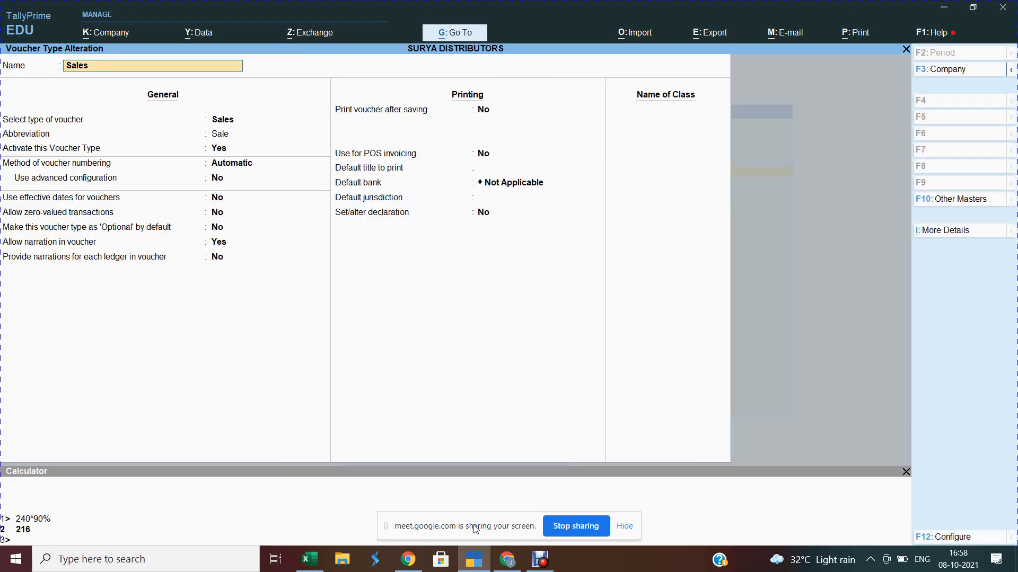
Step: Set print title TAX INVOICE, bank Indian Bank, jurisdiction CHENNAI, declaration Yes, and add class GST LOCAL SALES
{"action": "key", "text": "Return"}
{"action": "key", "text": "Return"}
{"action": "key", "text": "Return"}
{"action": "key", "text": "Return"}
{"action": "key", "text": "Return"}
{"action": "key", "text": "Return"}
{"action": "key", "text": "Return"}
{"action": "key", "text": "Return"}
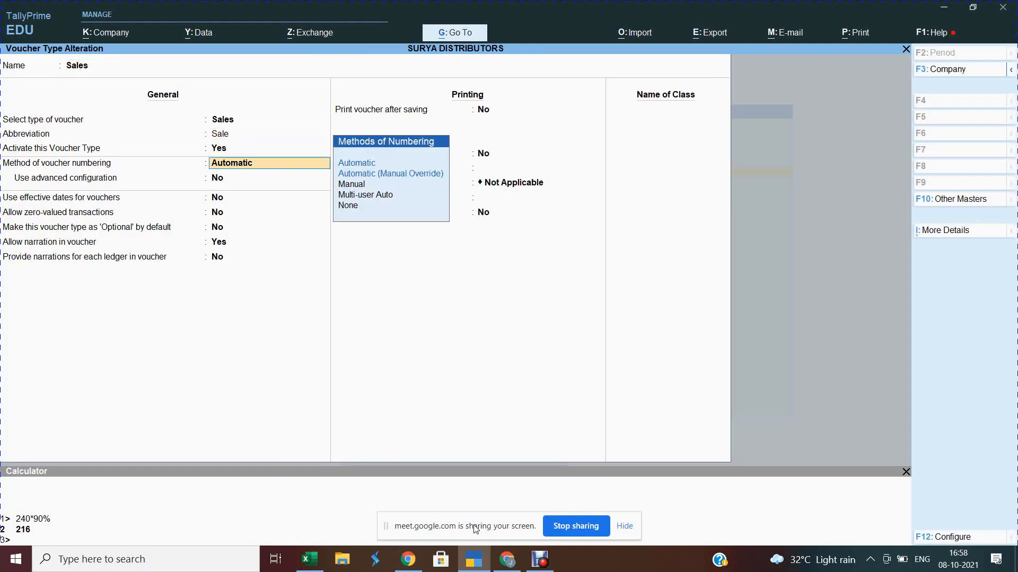
{"action": "key", "text": "Return"}
{"action": "key", "text": "Return"}
{"action": "key", "text": "Return"}
{"action": "key", "text": "Return"}
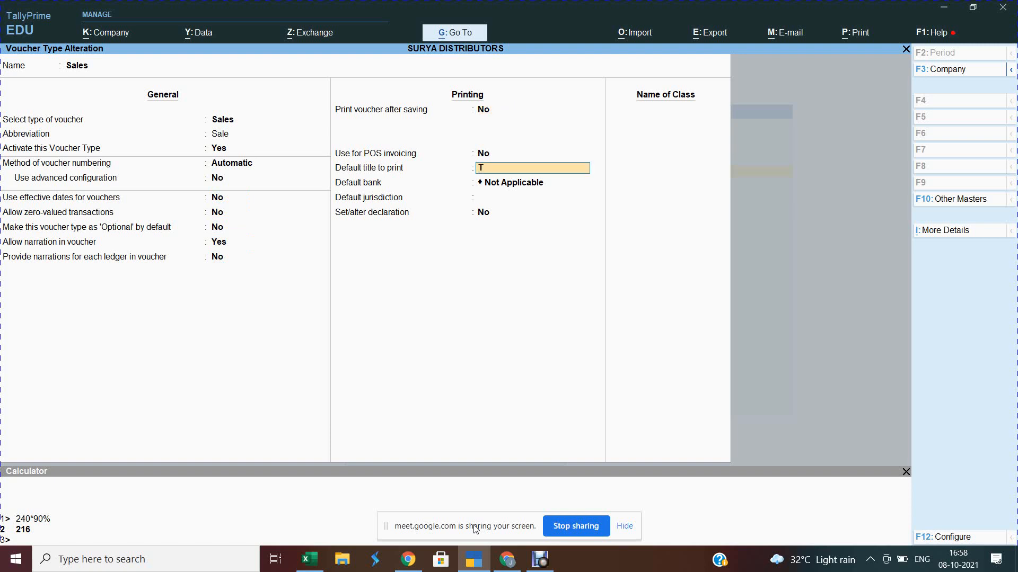
{"action": "type", "text": "TAX INVOICE"}
{"action": "key", "text": "Return"}
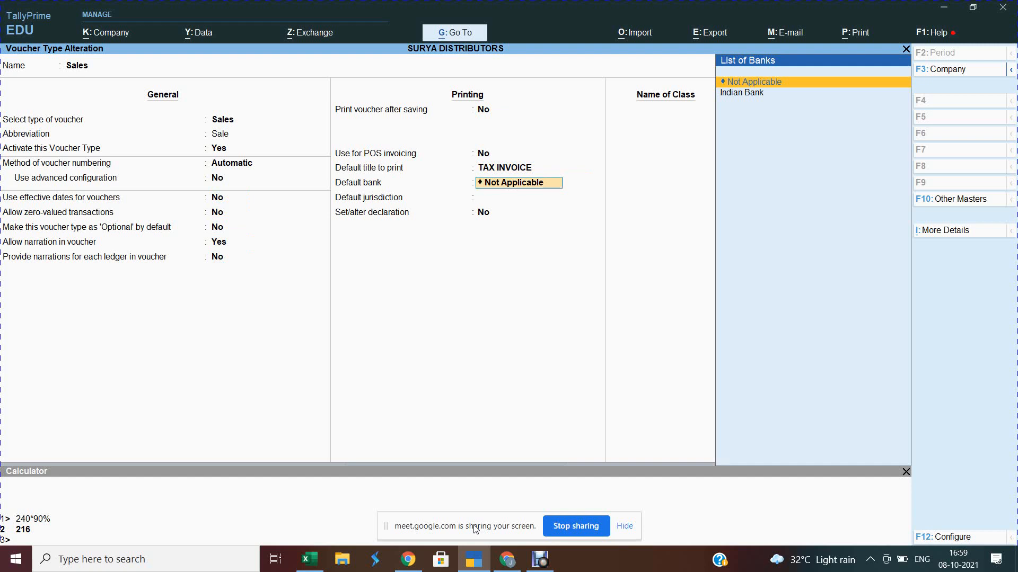
{"action": "key", "text": "Down"}
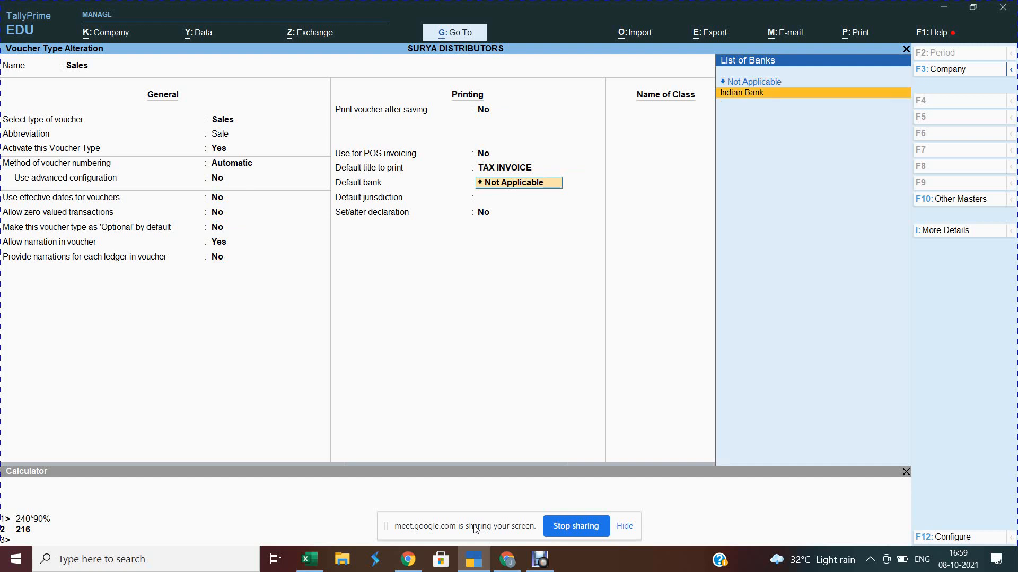
{"action": "key", "text": "Return"}
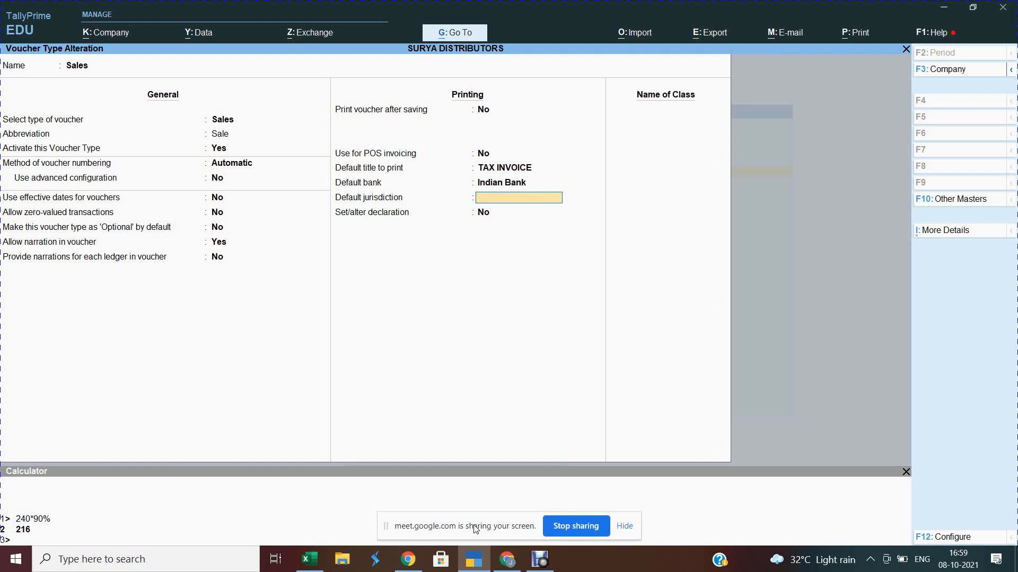
{"action": "type", "text": "CHENNAI"}
{"action": "key", "text": "Return"}
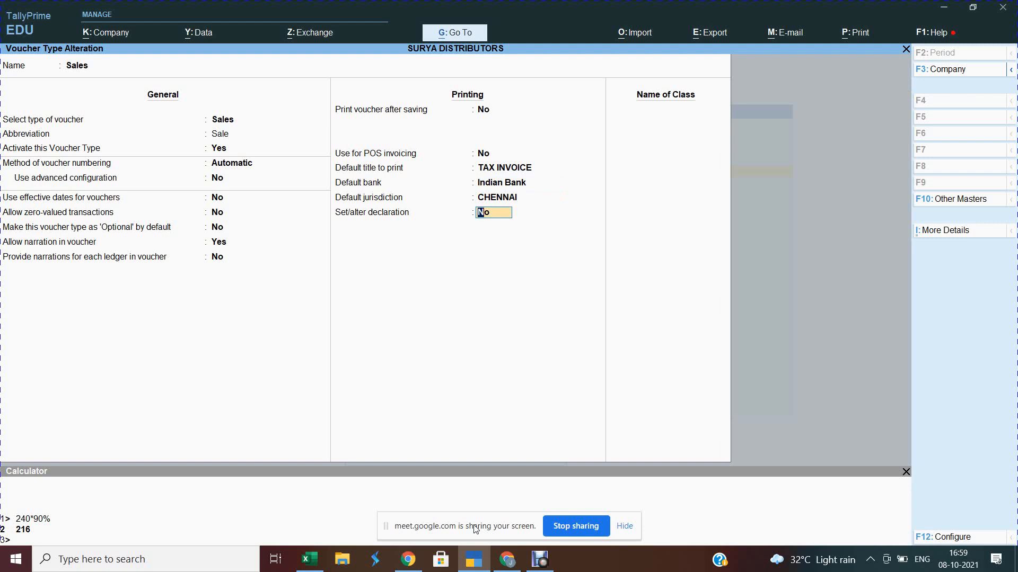
{"action": "type", "text": "Y"}
{"action": "key", "text": "Return"}
{"action": "key", "text": "Return"}
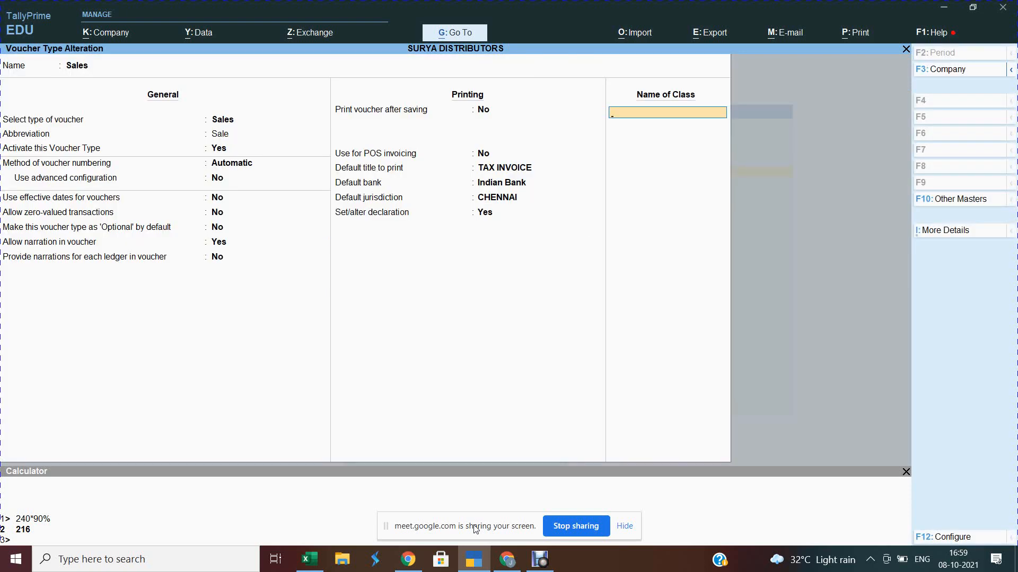
{"action": "type", "text": "GST LOCAL SALES"}
Step: Give GST LOCAL SALES the ledger GST Local Sales at 100% plus Output CGST and Output SGST
{"action": "key", "text": "Return"}
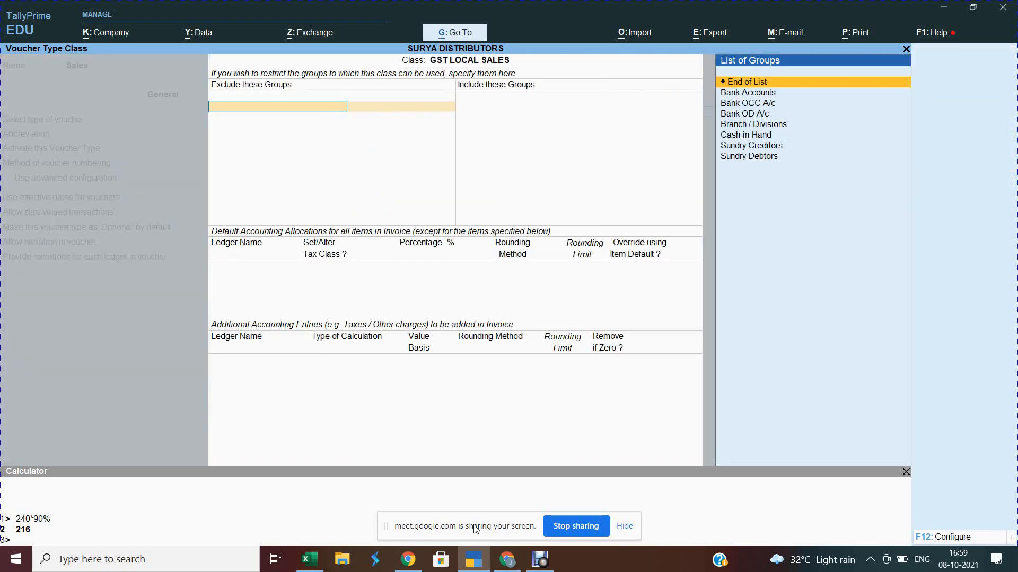
{"action": "key", "text": "Return"}
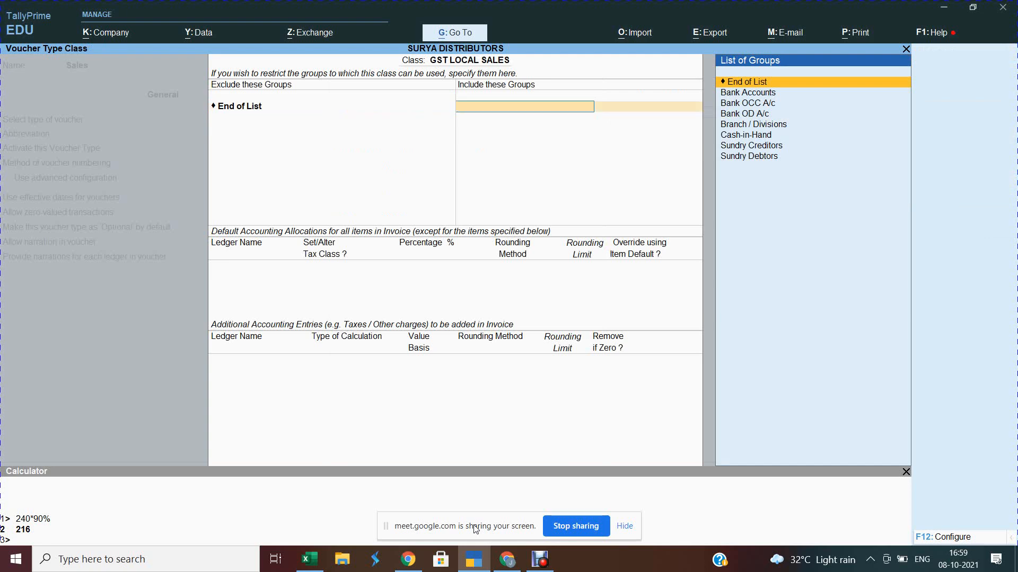
{"action": "key", "text": "Return"}
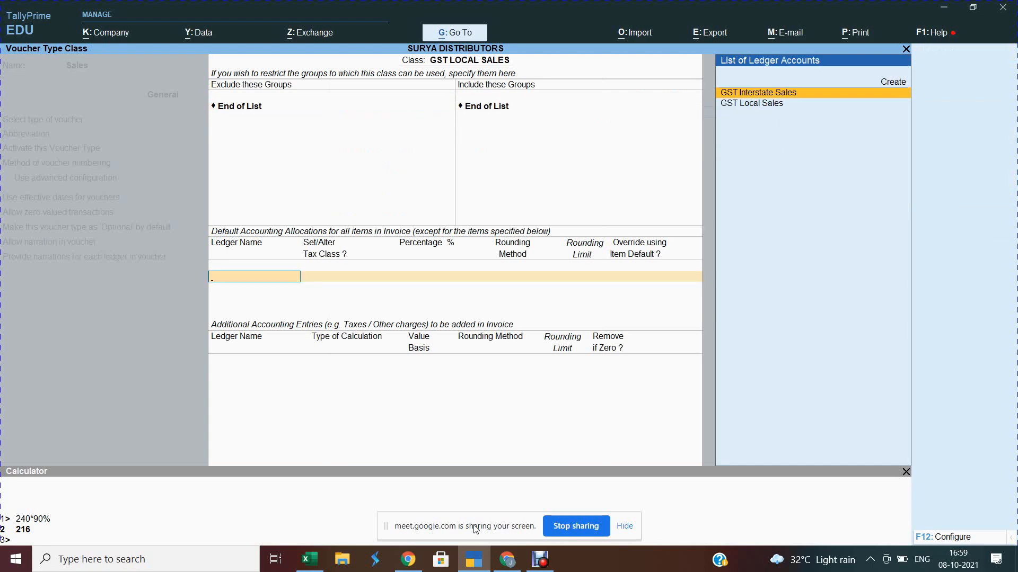
{"action": "key", "text": "Down"}
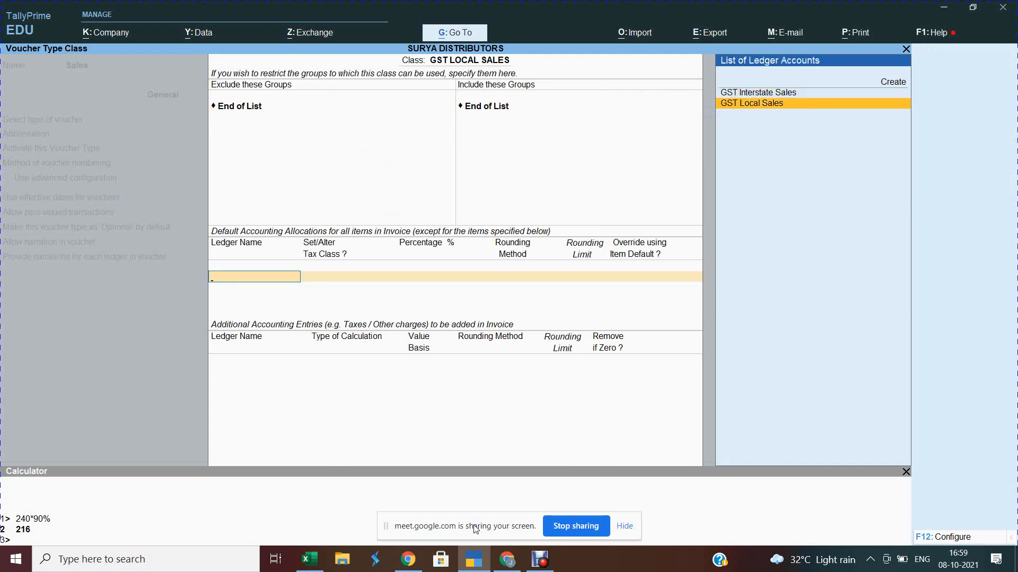
{"action": "key", "text": "Return"}
{"action": "key", "text": "Return"}
{"action": "key", "text": "Return"}
{"action": "key", "text": "Return"}
{"action": "key", "text": "Return"}
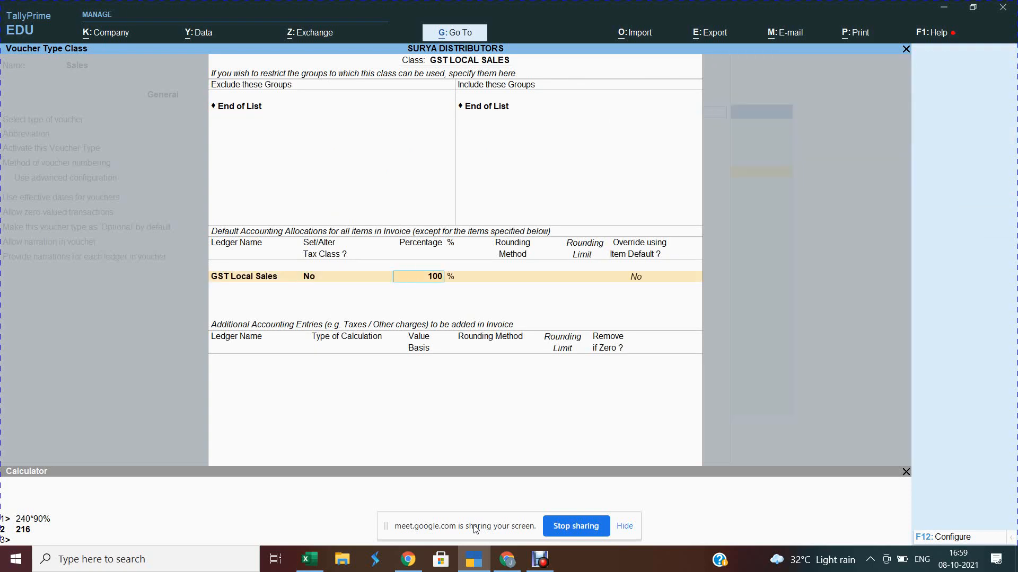
{"action": "type", "text": "OUT"}
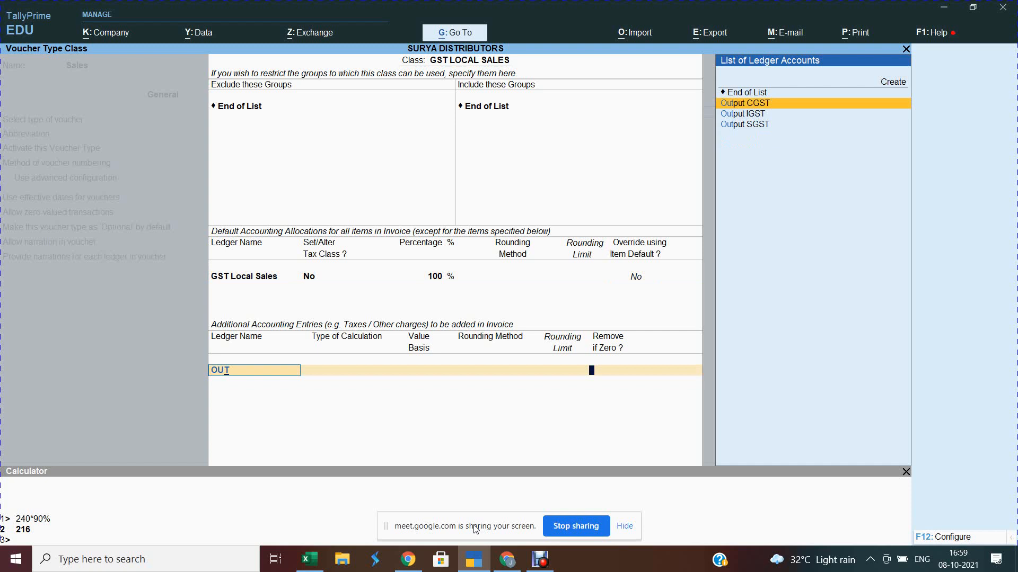
{"action": "key", "text": "Return"}
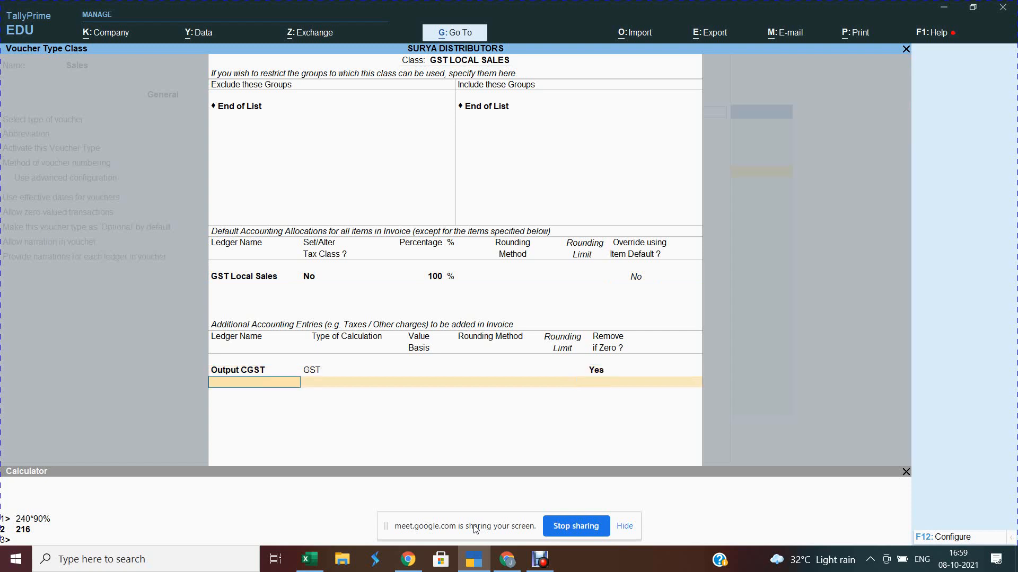
{"action": "type", "text": "OU"}
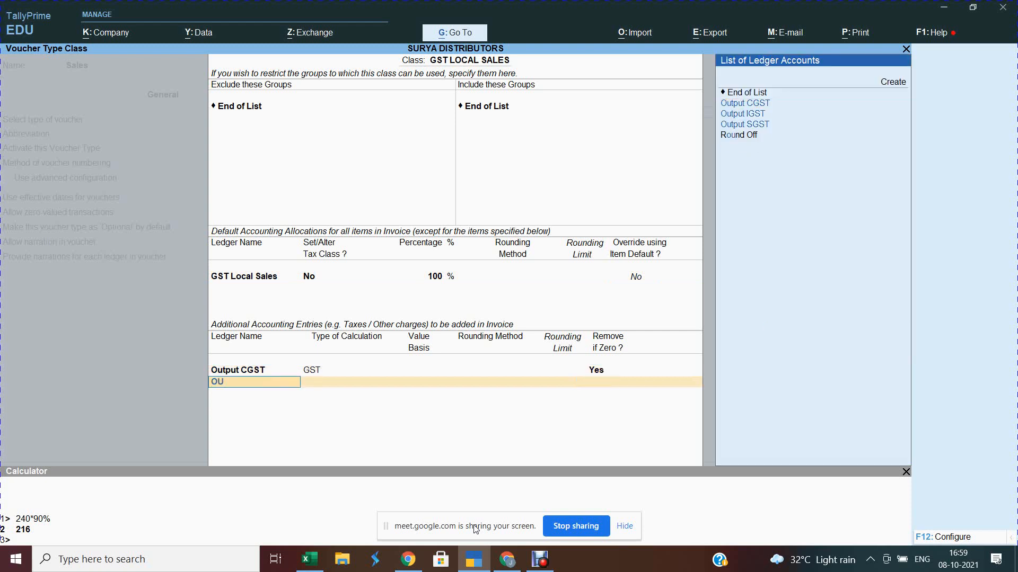
{"action": "key", "text": "Down"}
{"action": "key", "text": "Down"}
{"action": "key", "text": "Return"}
Step: Add Round Off with Normal Rounding and limit 1, then accept the class
{"action": "key", "text": "Return"}
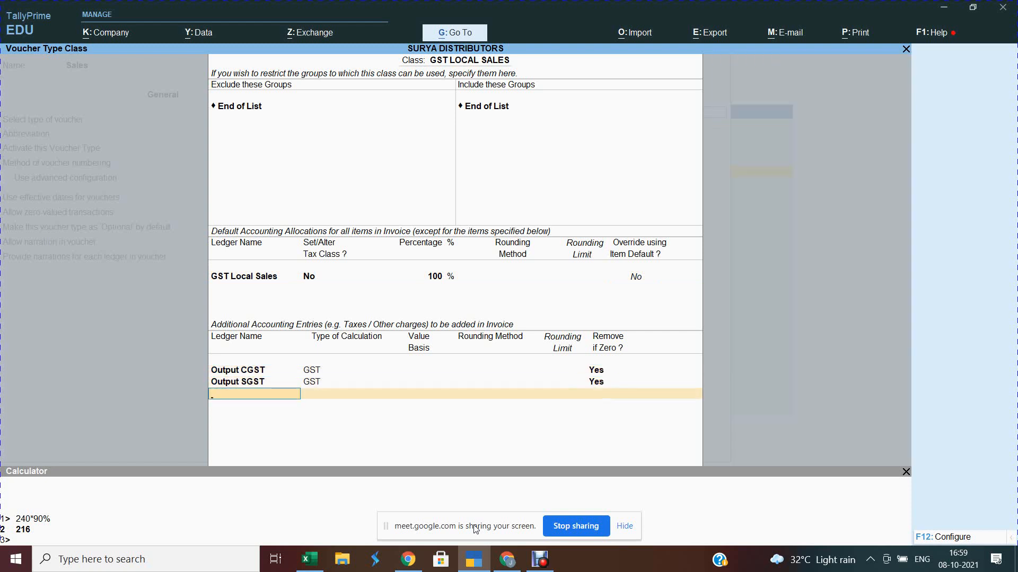
{"action": "type", "text": "ROU"}
{"action": "key", "text": "Return"}
{"action": "type", "text": "AS"}
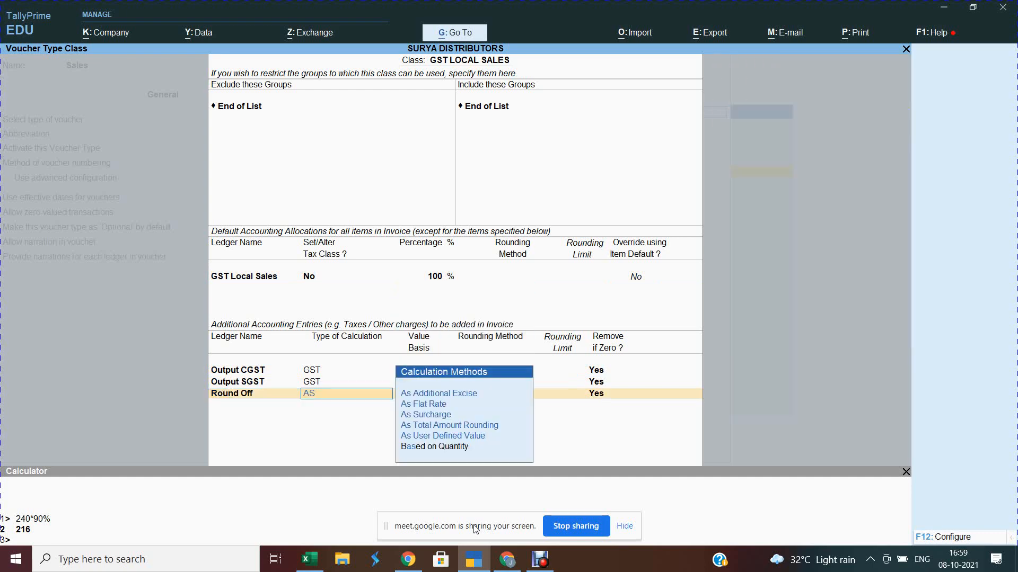
{"action": "type", "text": "T"}
{"action": "key", "text": "Return"}
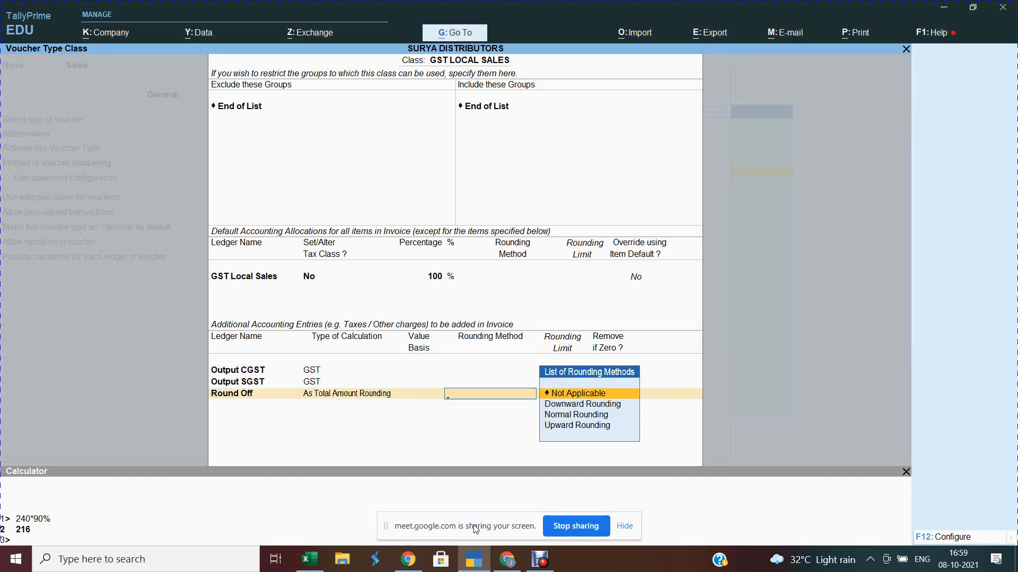
{"action": "key", "text": "Down"}
{"action": "key", "text": "Down"}
{"action": "key", "text": "Return"}
{"action": "type", "text": "1"}
{"action": "key", "text": "Return"}
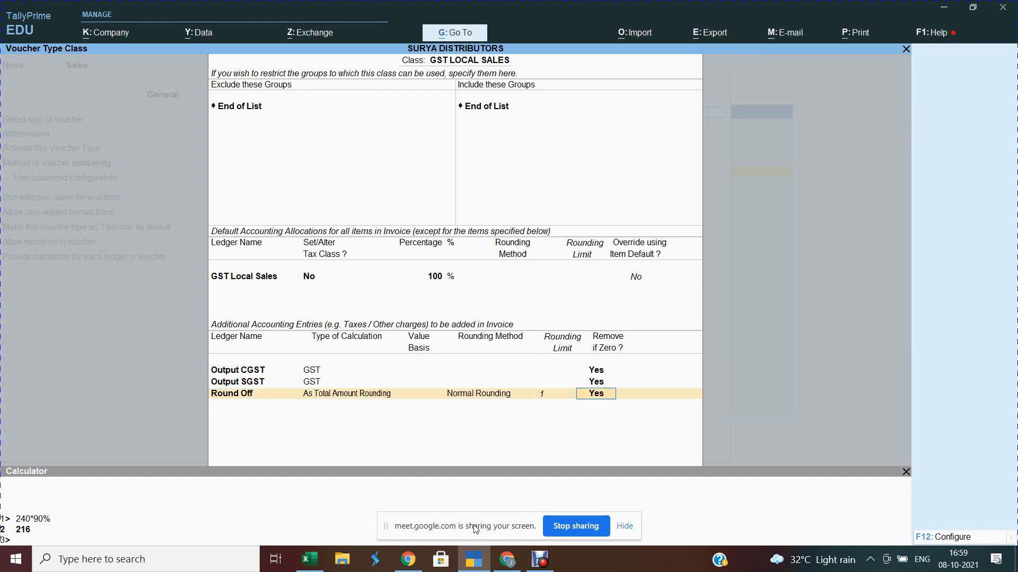
{"action": "key", "text": "Return"}
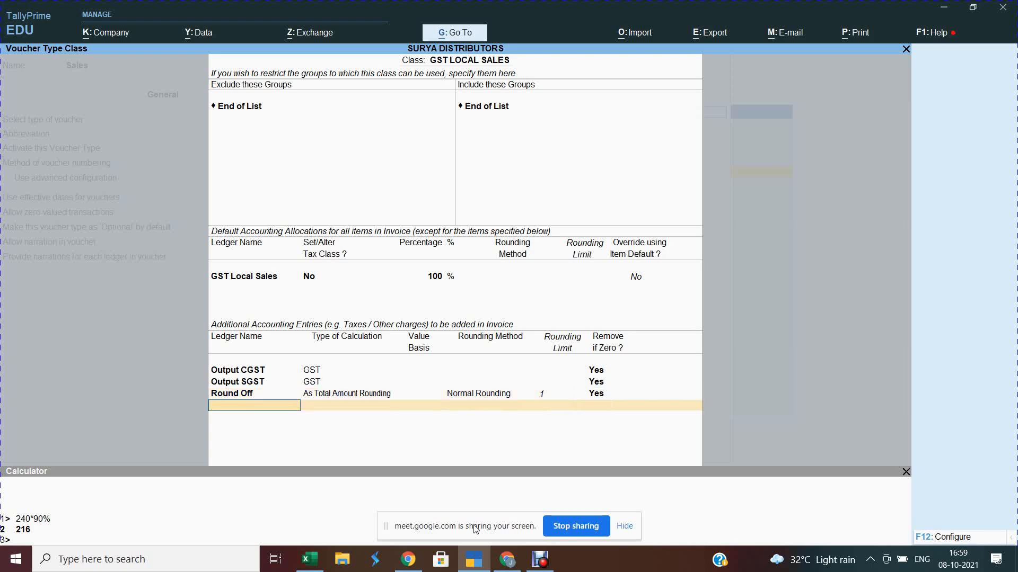
{"action": "key", "text": "Return"}
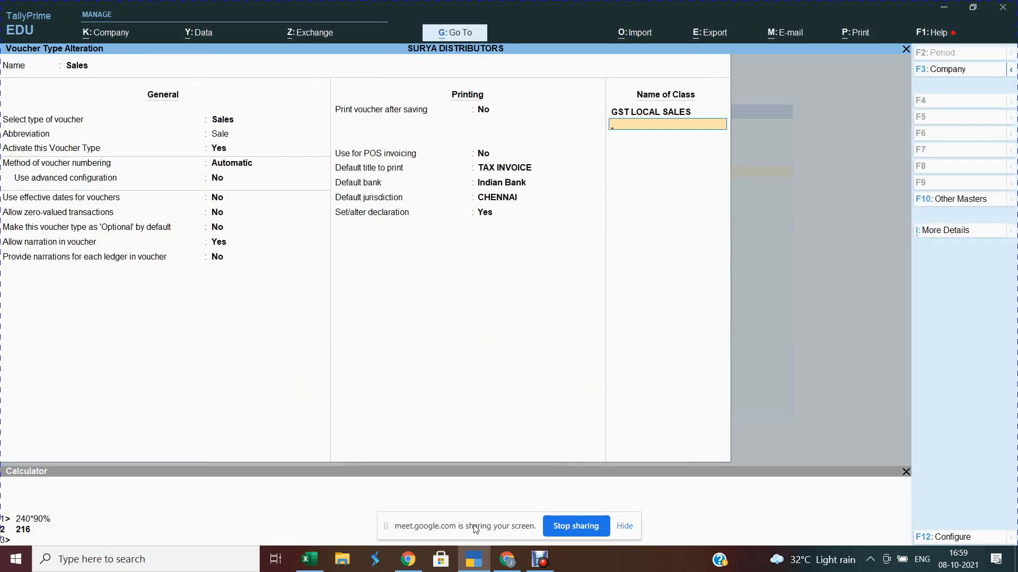
Step: Name the next voucher class GST INTERSTATE SALES
{"action": "type", "text": "GST INTERSAT"}
{"action": "key", "text": "BackSpace"}
{"action": "key", "text": "BackSpace"}
{"action": "key", "text": "BackSpace"}
{"action": "key", "text": "BackSpace"}
{"action": "type", "text": "STATE SALES"}
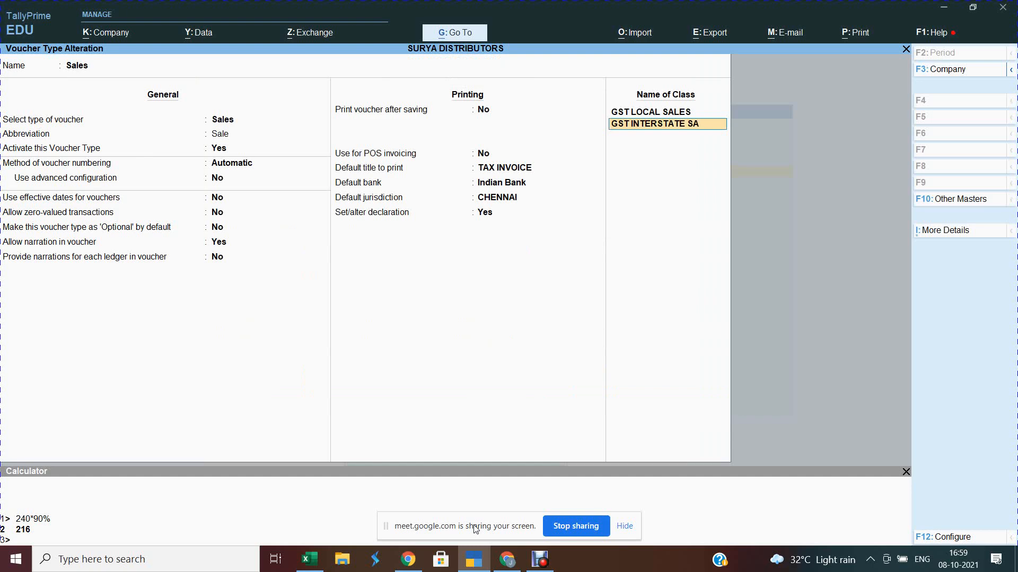
Step: Give GST INTERSTATE SALES the ledger GST Interstate Sales and an Output IGST tax entry
{"action": "key", "text": "Return"}
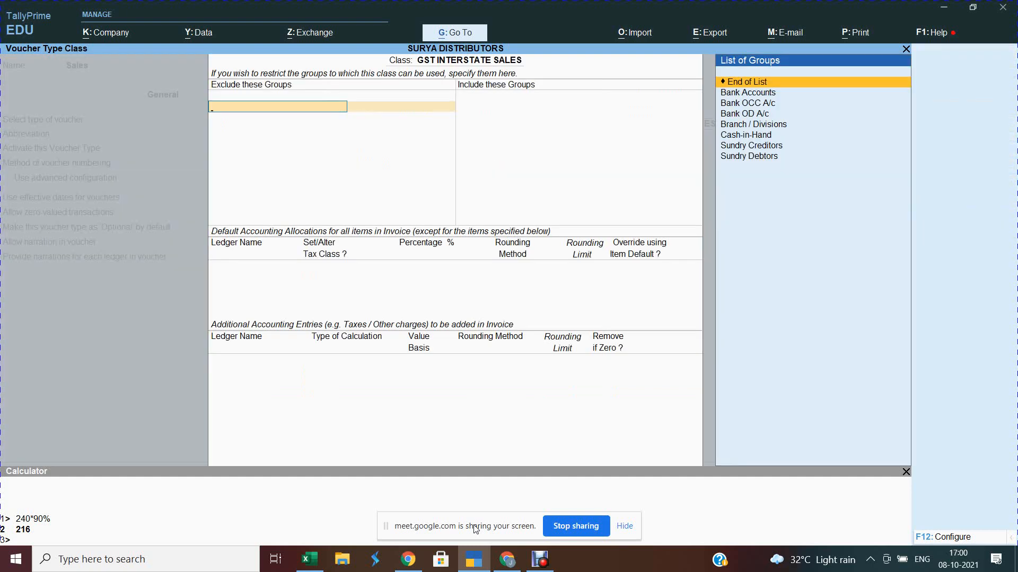
{"action": "key", "text": "Return"}
{"action": "key", "text": "Return"}
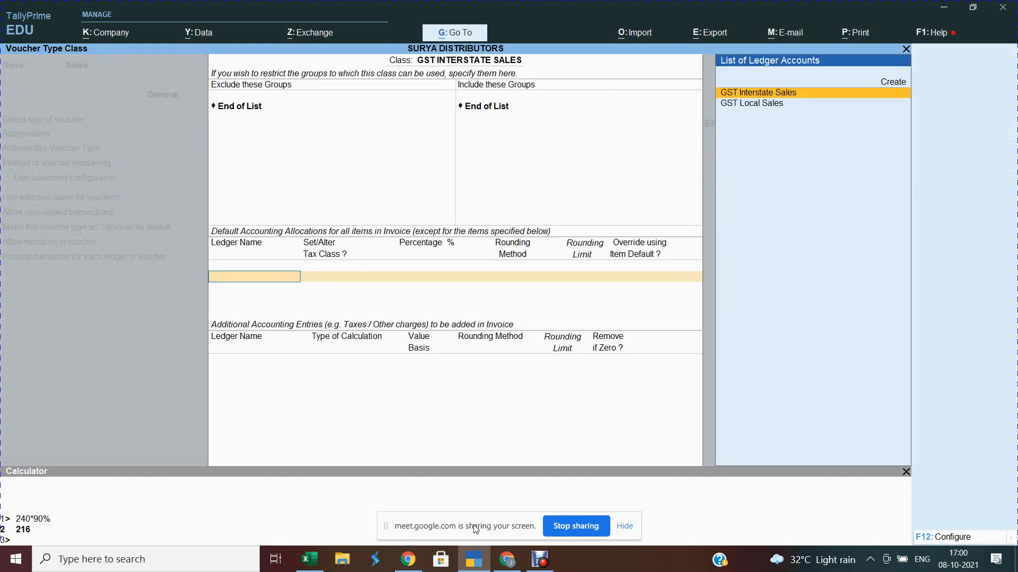
{"action": "key", "text": "Return"}
{"action": "key", "text": "Return"}
{"action": "key", "text": "Return"}
{"action": "key", "text": "Return"}
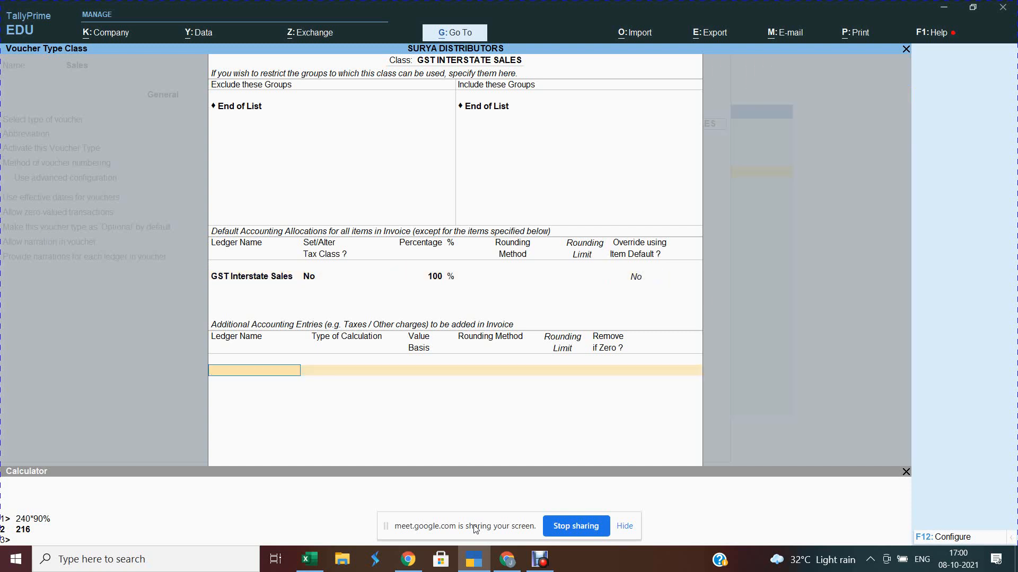
{"action": "type", "text": "OUT"}
{"action": "key", "text": "Down"}
{"action": "key", "text": "Down"}
{"action": "key", "text": "Return"}
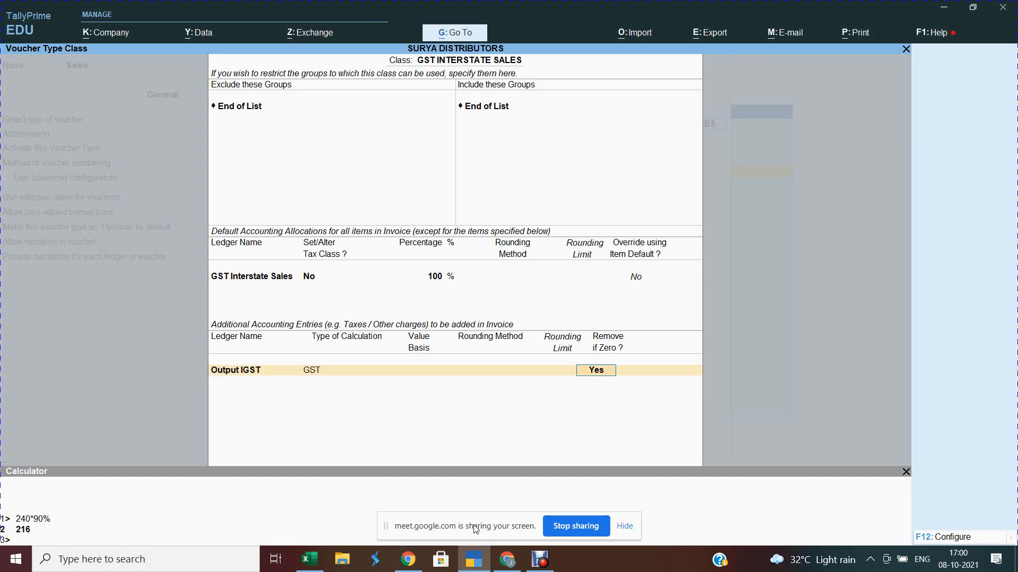
{"action": "key", "text": "Return"}
Step: Add Round Off to the interstate class with Normal Rounding, limit 1
{"action": "type", "text": "ROU"}
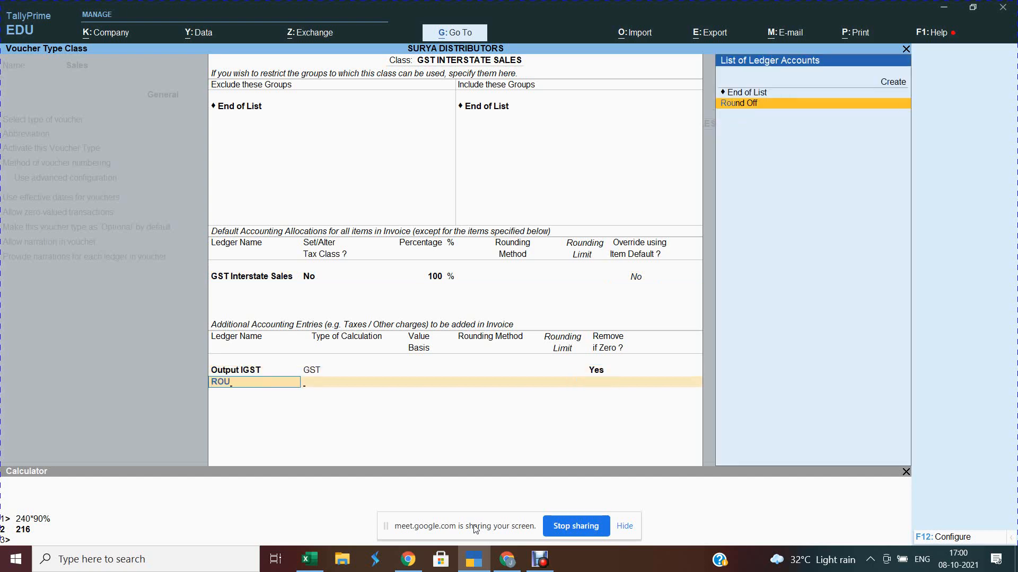
{"action": "key", "text": "Return"}
{"action": "type", "text": "AS T"}
{"action": "key", "text": "Return"}
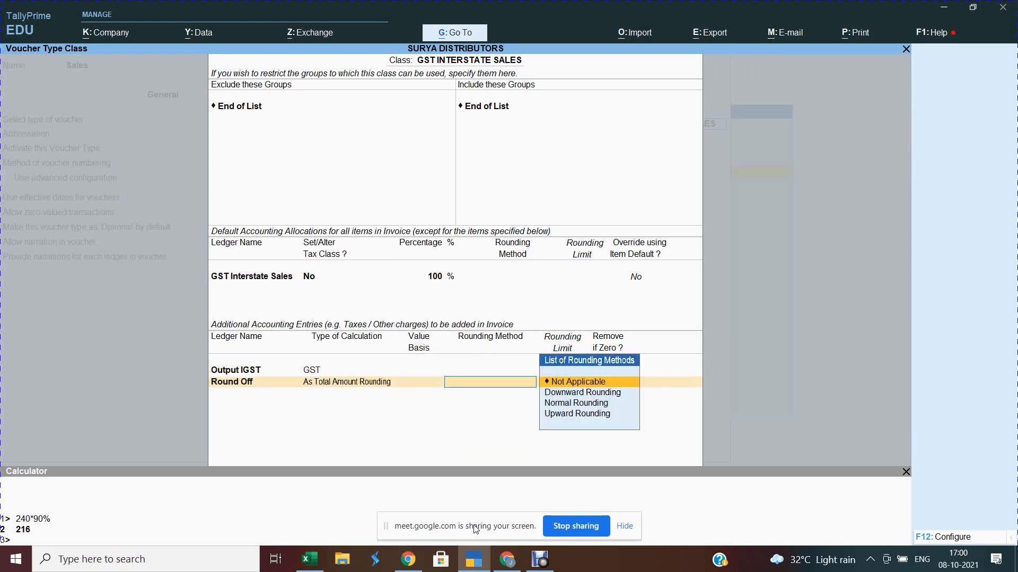
{"action": "key", "text": "Down"}
{"action": "key", "text": "Down"}
{"action": "key", "text": "Return"}
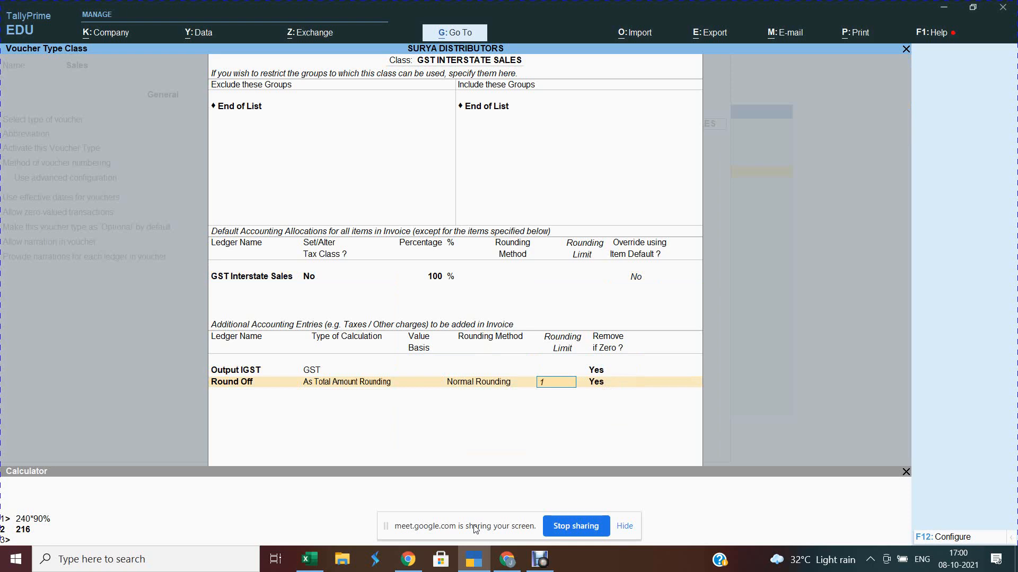
{"action": "key", "text": "Return"}
{"action": "key", "text": "Return"}
{"action": "key", "text": "Return"}
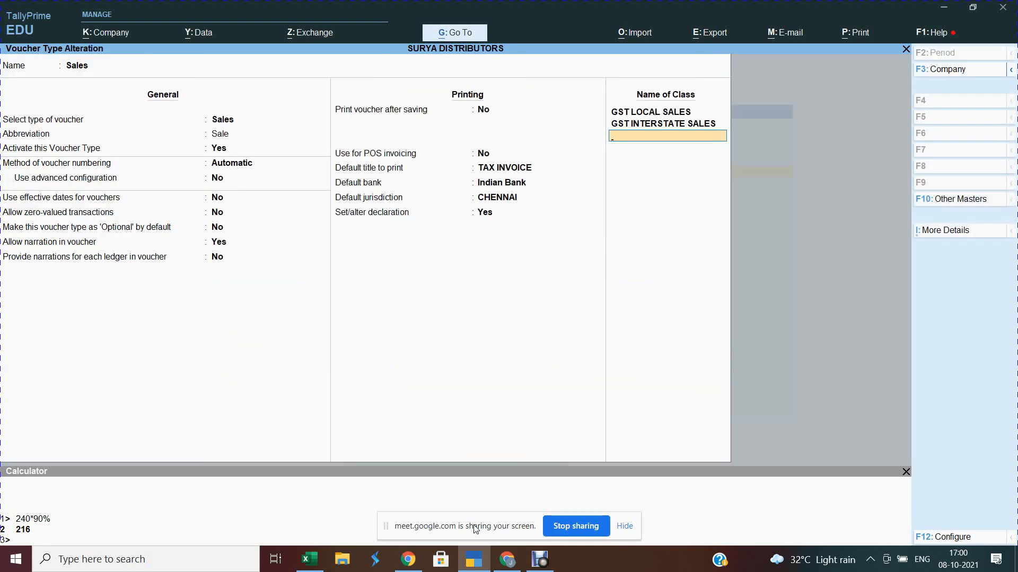
Step: Save the Sales voucher type and start a new Sales voucher entry
{"action": "key", "text": "Return"}
{"action": "key", "text": "Return"}
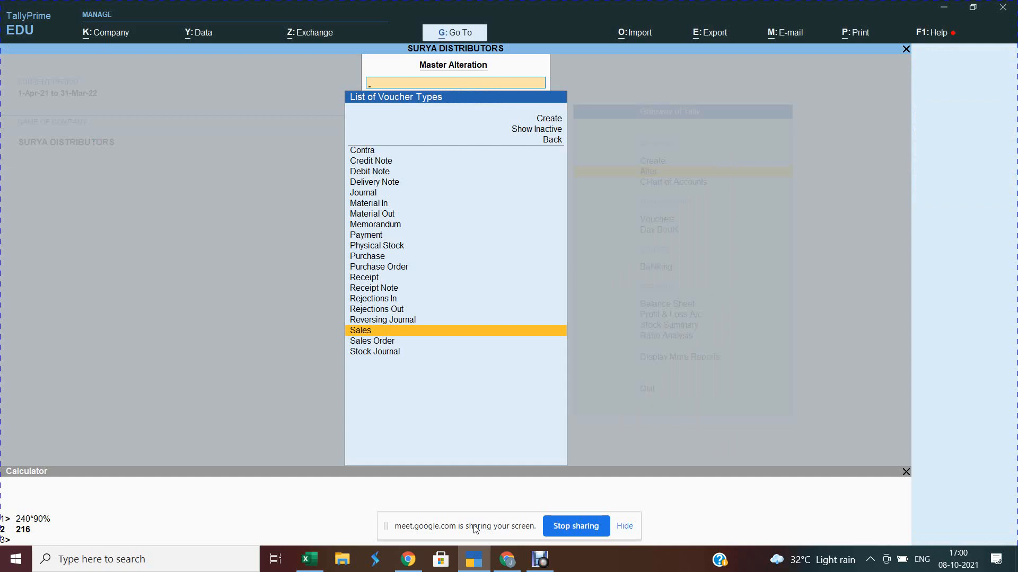
{"action": "key", "text": "Escape"}
{"action": "key", "text": "Escape"}
{"action": "key", "text": "Escape"}
{"action": "key", "text": "Up"}
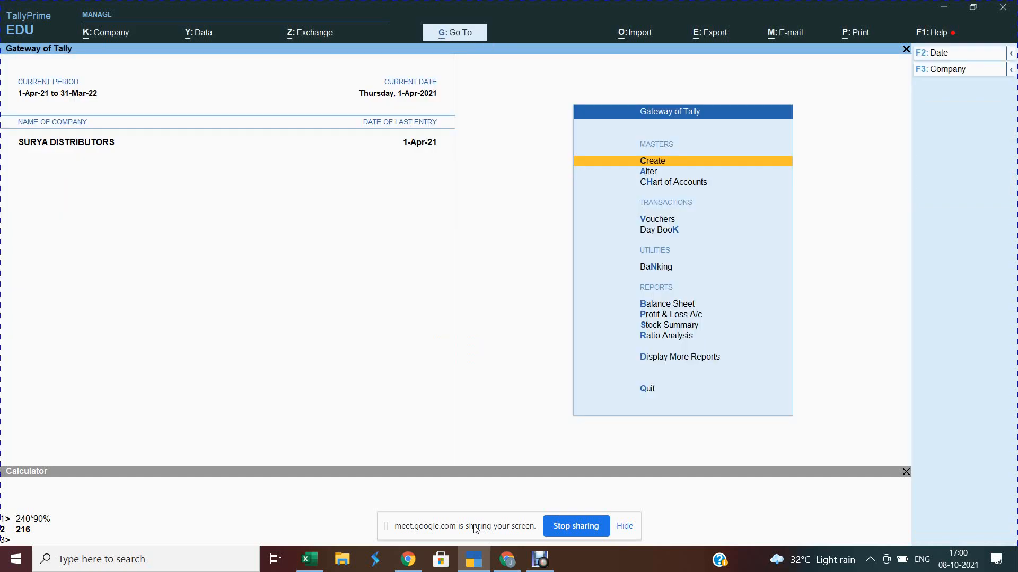
{"action": "key", "text": "v"}
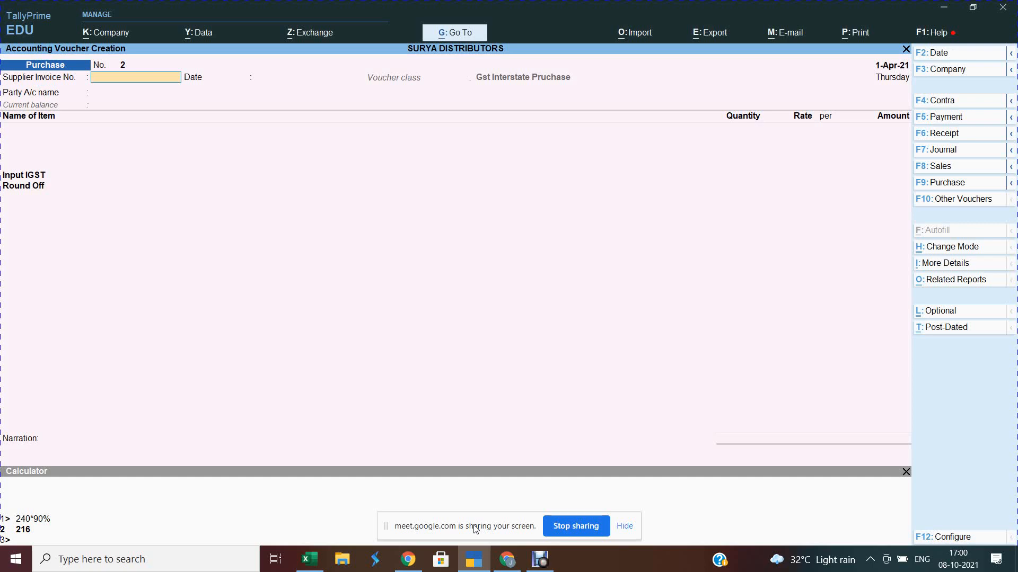
{"action": "left_click", "coordinate": [942, 167]}
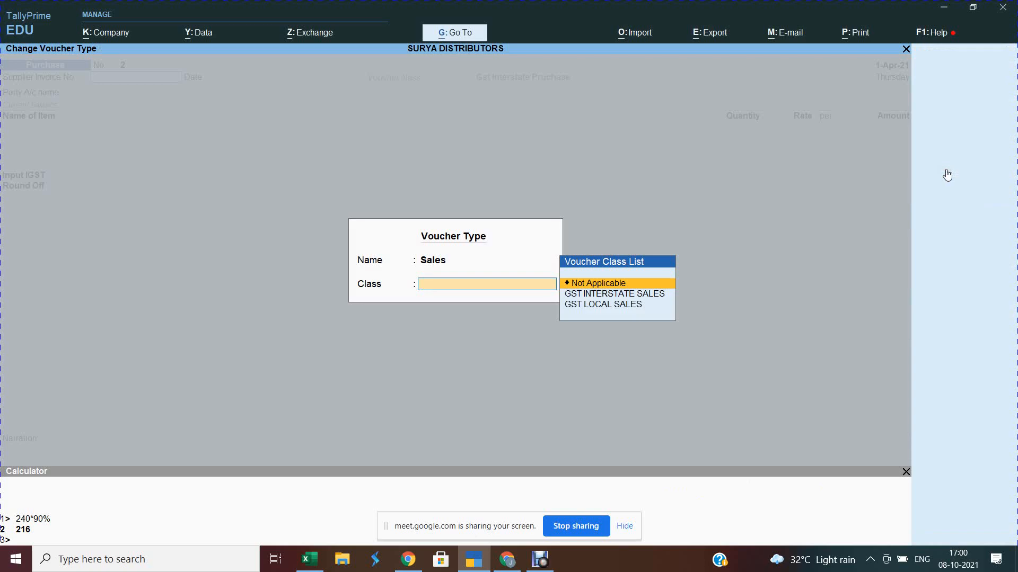
Step: Choose class GST INTERSTATE SALES, reference 1, date 1-Apr-21, and begin a new party ledger
{"action": "key", "text": "Down"}
{"action": "key", "text": "Return"}
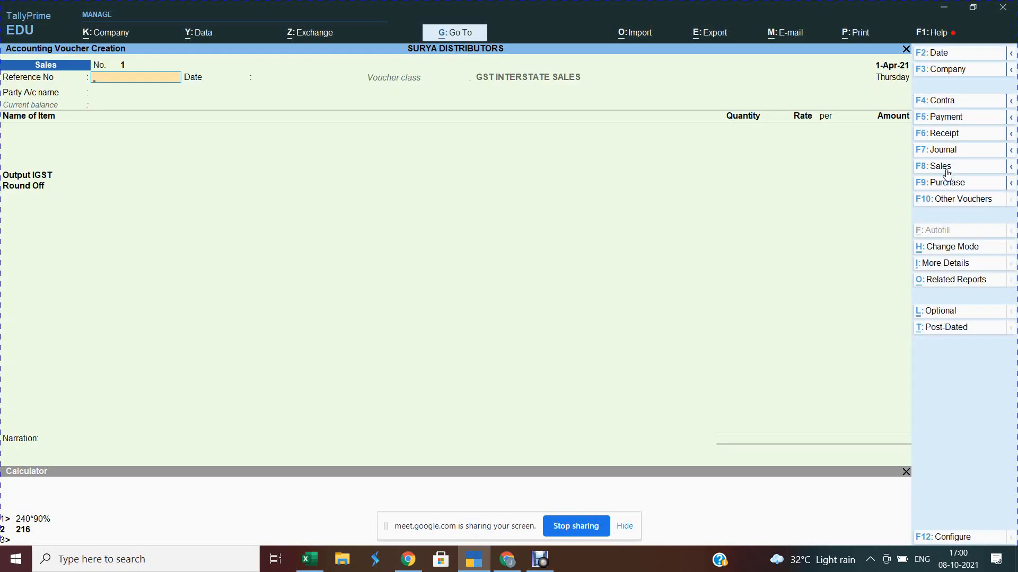
{"action": "type", "text": "1"}
{"action": "key", "text": "Return"}
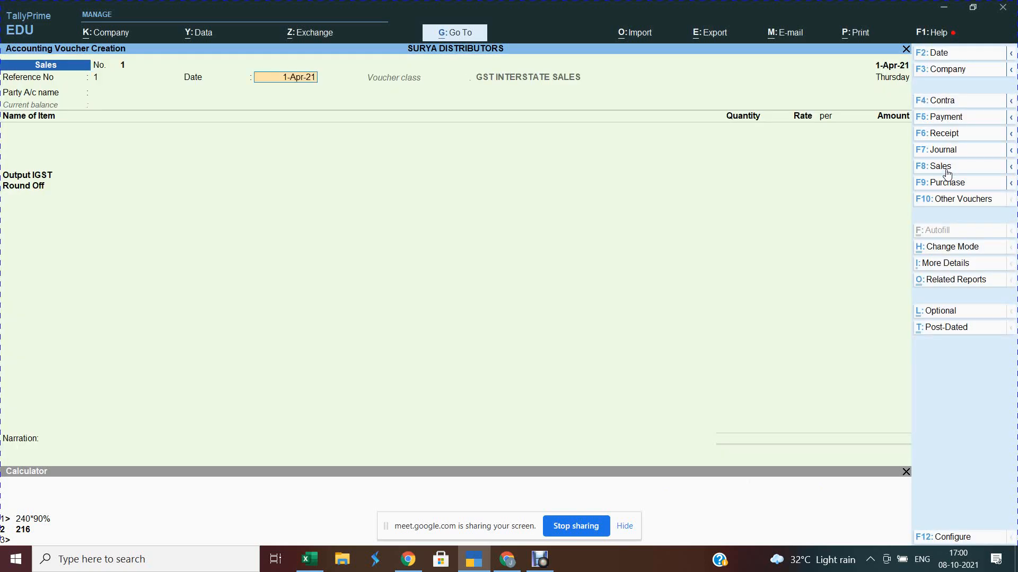
{"action": "key", "text": "Return"}
{"action": "key", "text": "alt"}
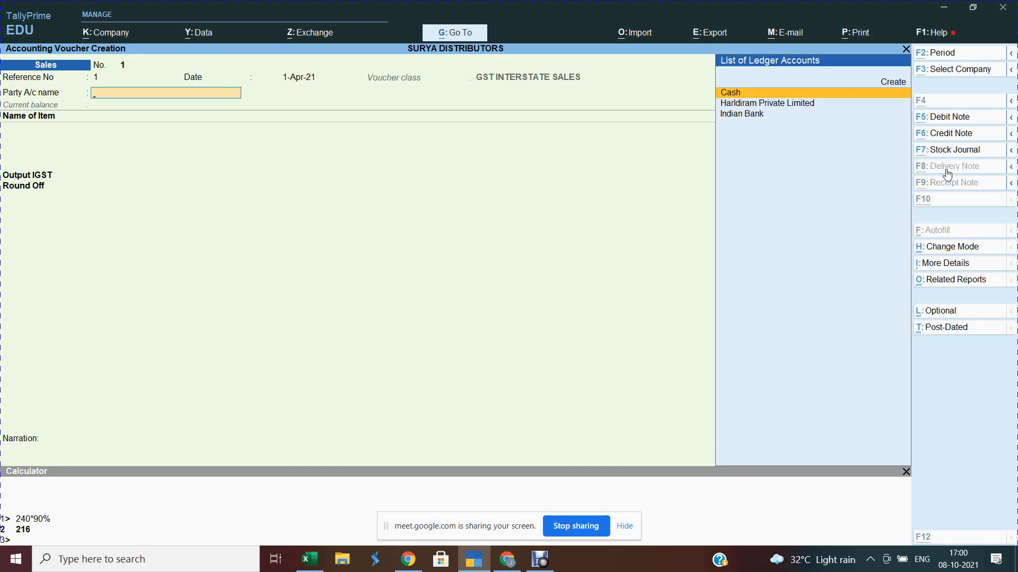
{"action": "key", "text": "alt+Tab"}
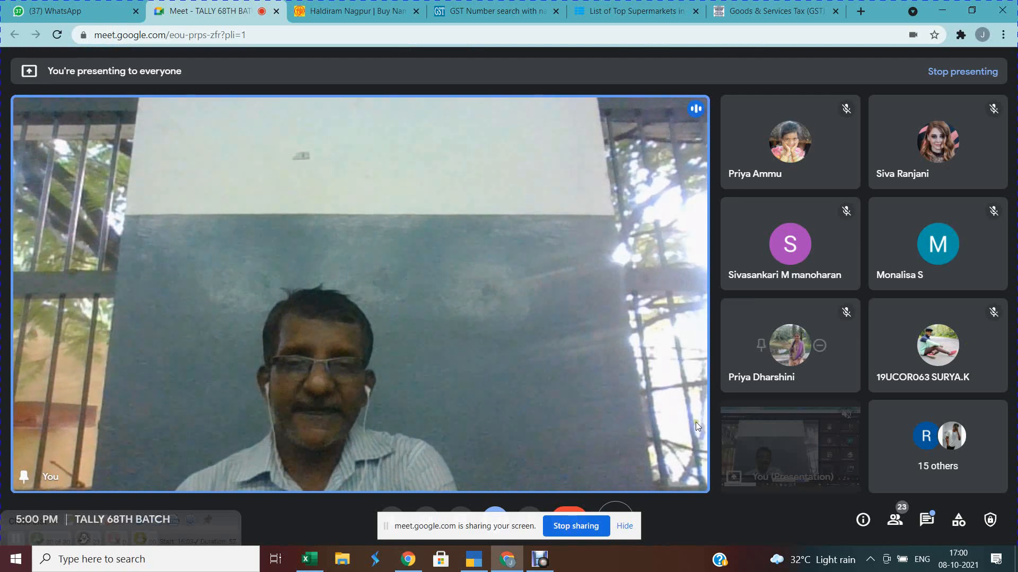
Step: Copy Kerala's GSTN from cell D2 of the Excel CUSTOMER GSTNSS. NO sheet
{"action": "mouse_move", "coordinate": [319, 566]}
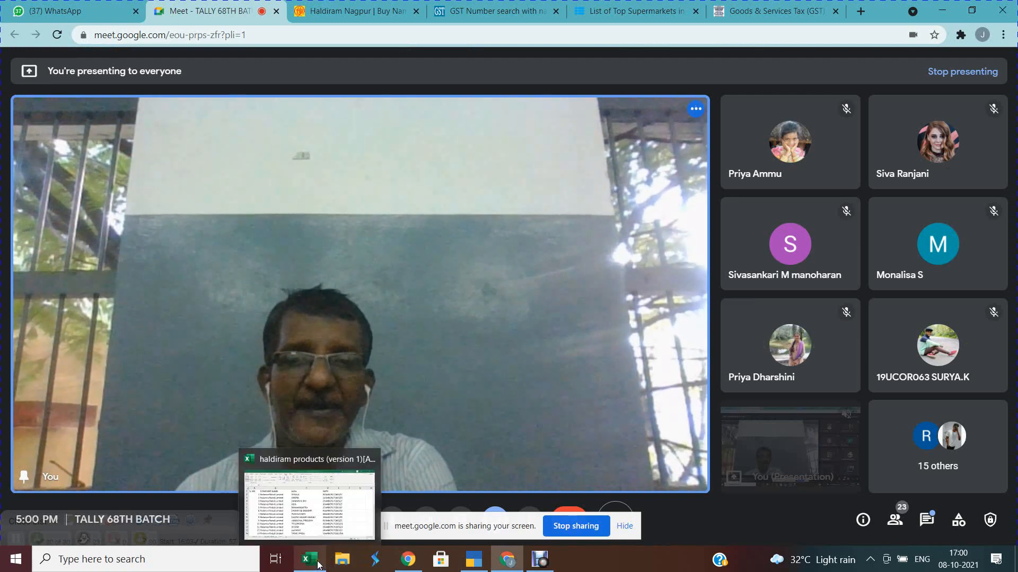
{"action": "left_click", "coordinate": [310, 529]}
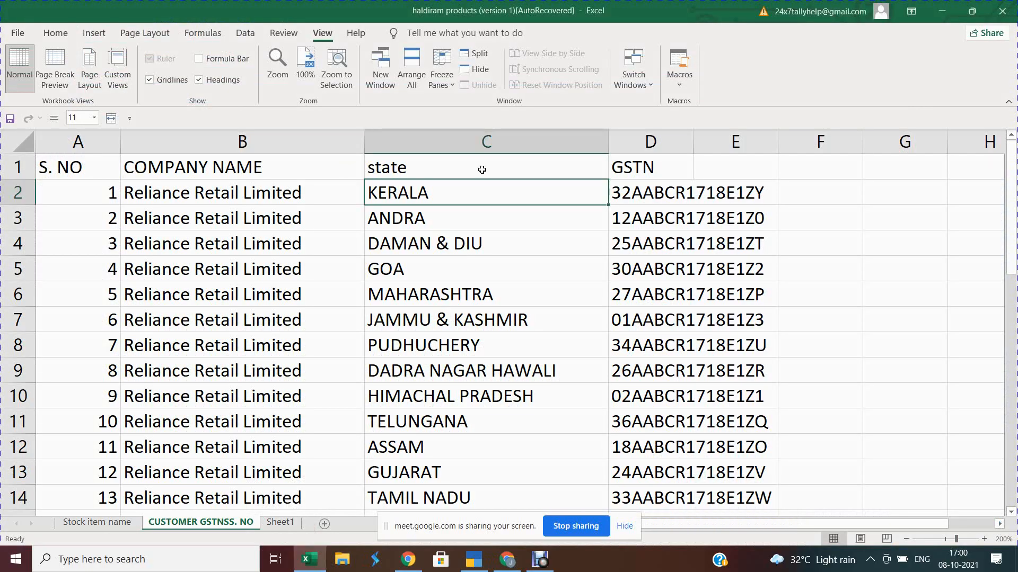
{"action": "left_click", "coordinate": [662, 193]}
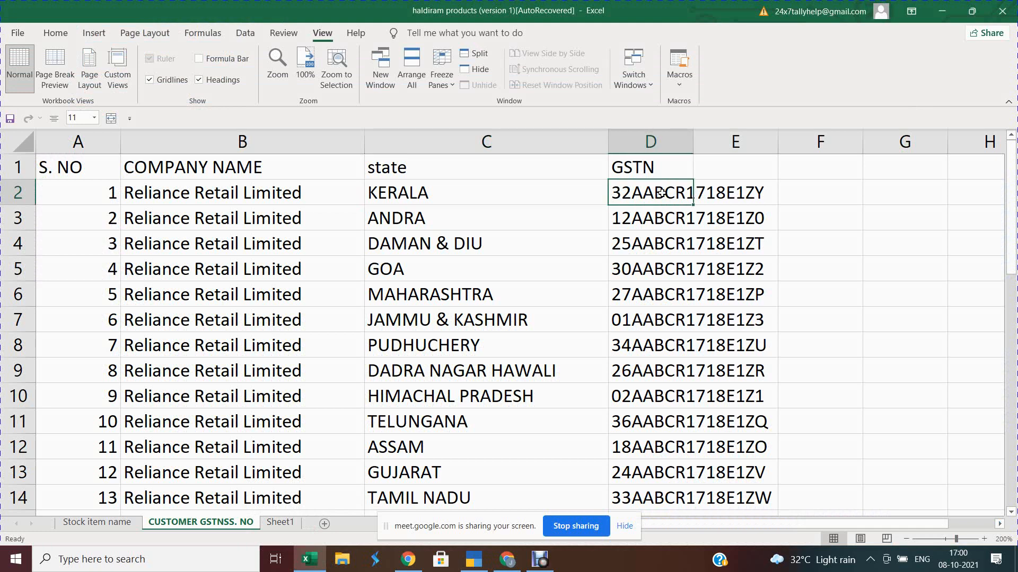
{"action": "key", "text": "ctrl+c"}
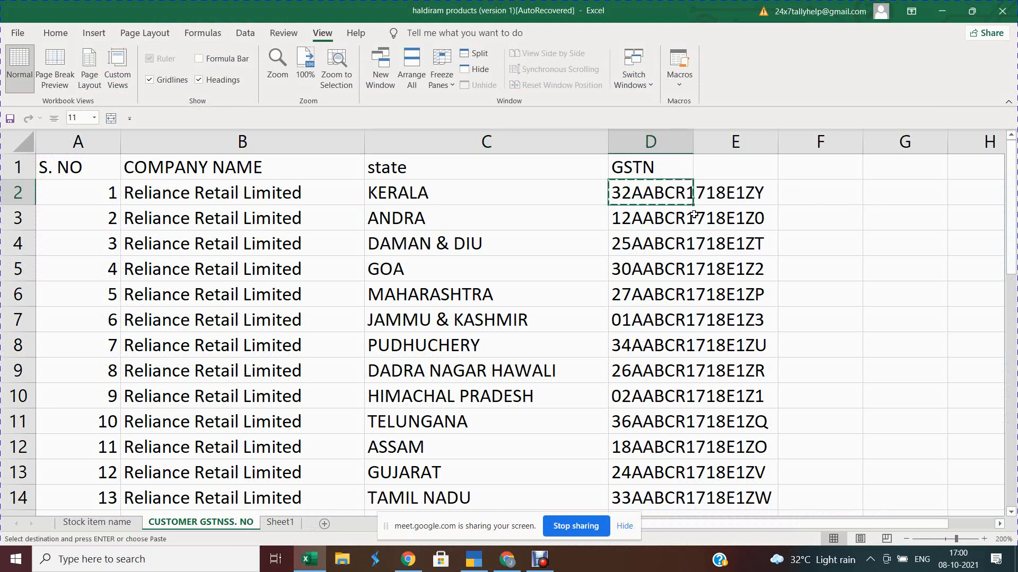
{"action": "key", "text": "alt+Tab"}
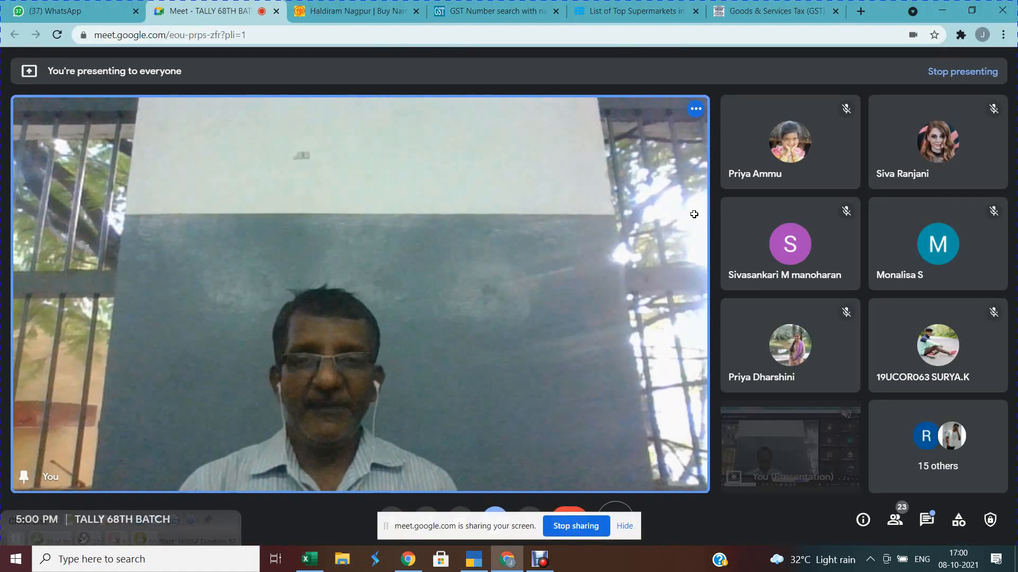
Step: Create ledger RELIANCE LIMITED - KERALA under Sundry Debtors with credit period 15
{"action": "key", "text": "alt+Tab"}
{"action": "key", "text": "alt+Tab"}
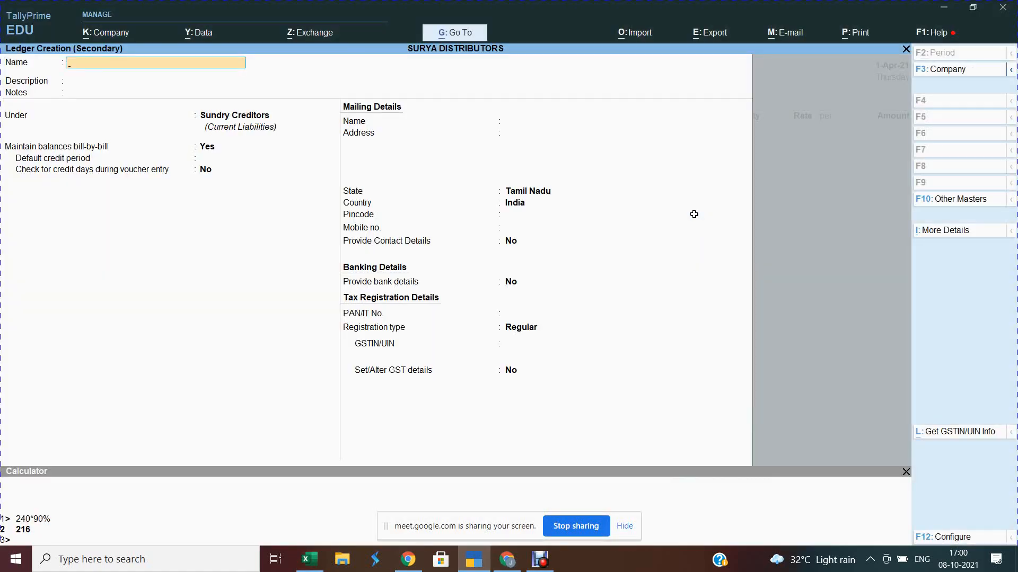
{"action": "type", "text": "RELIANCE LIMITED - KERA"}
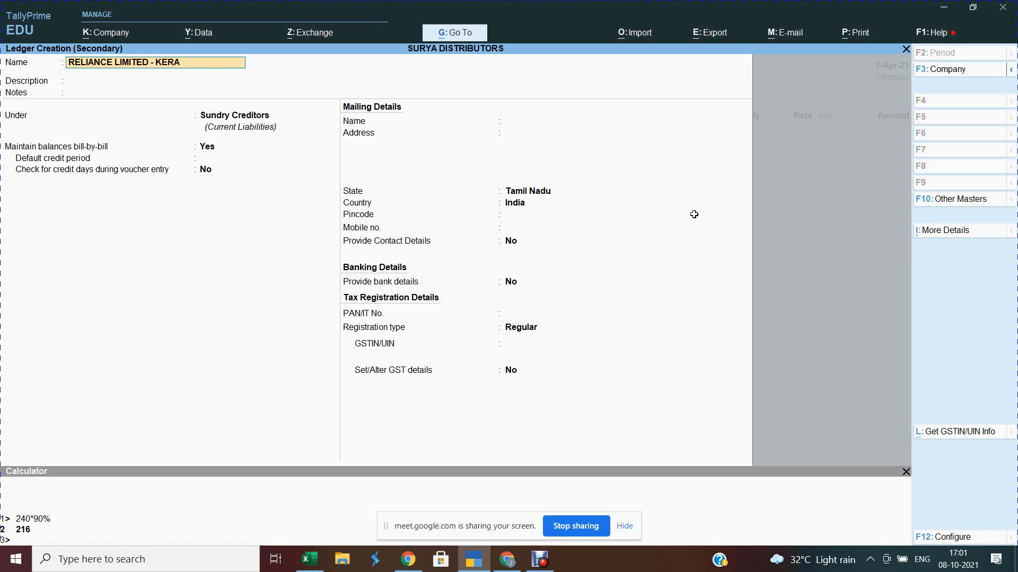
{"action": "type", "text": "LA"}
{"action": "key", "text": "Return"}
{"action": "key", "text": "Return"}
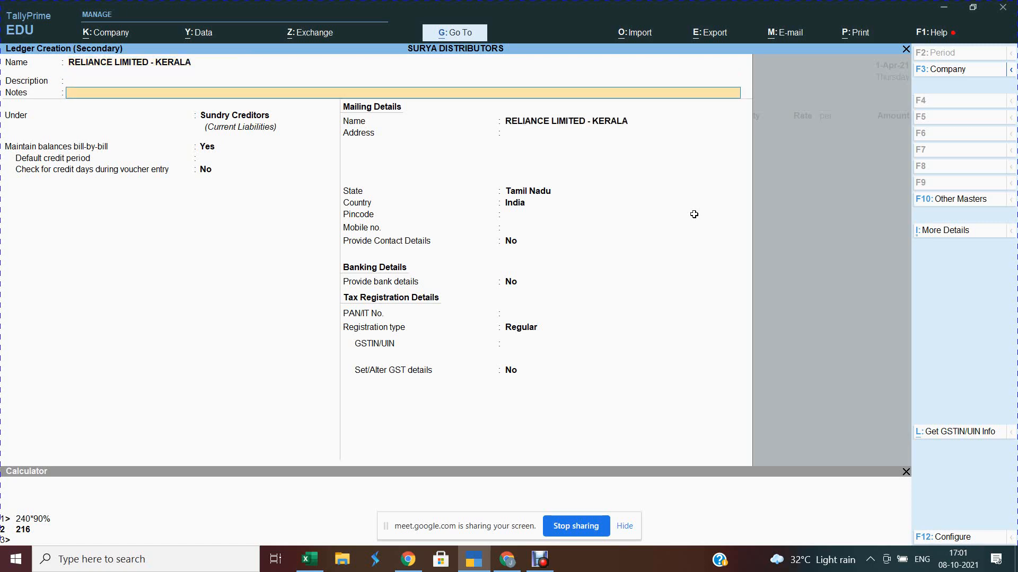
{"action": "key", "text": "Return"}
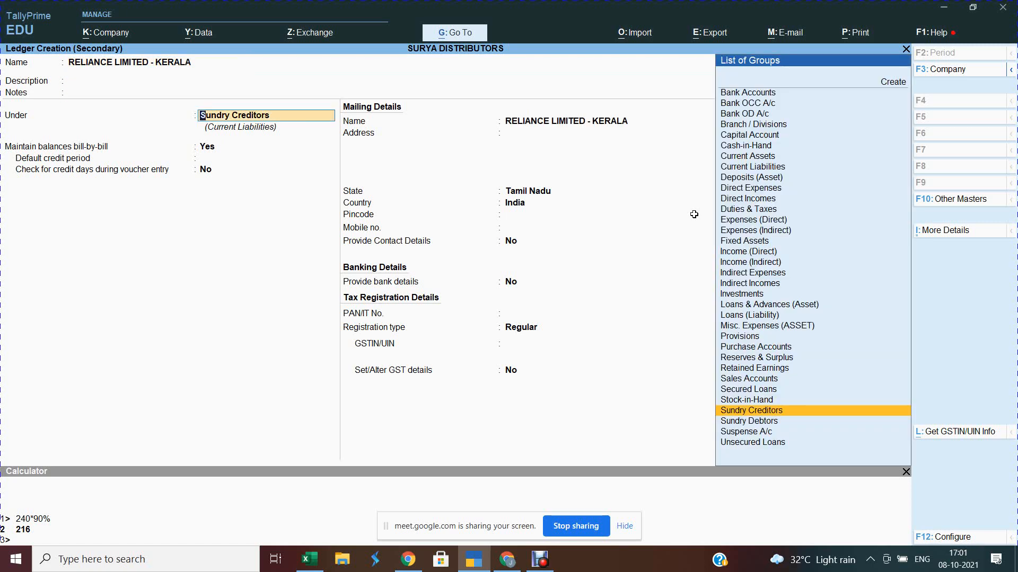
{"action": "key", "text": "Down"}
{"action": "key", "text": "Return"}
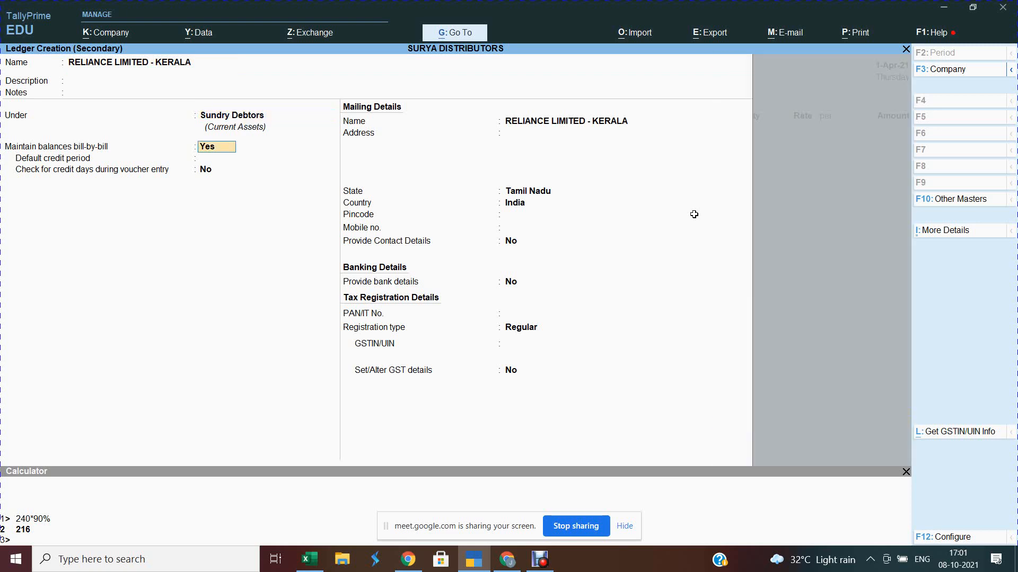
{"action": "key", "text": "Return"}
{"action": "type", "text": "15"}
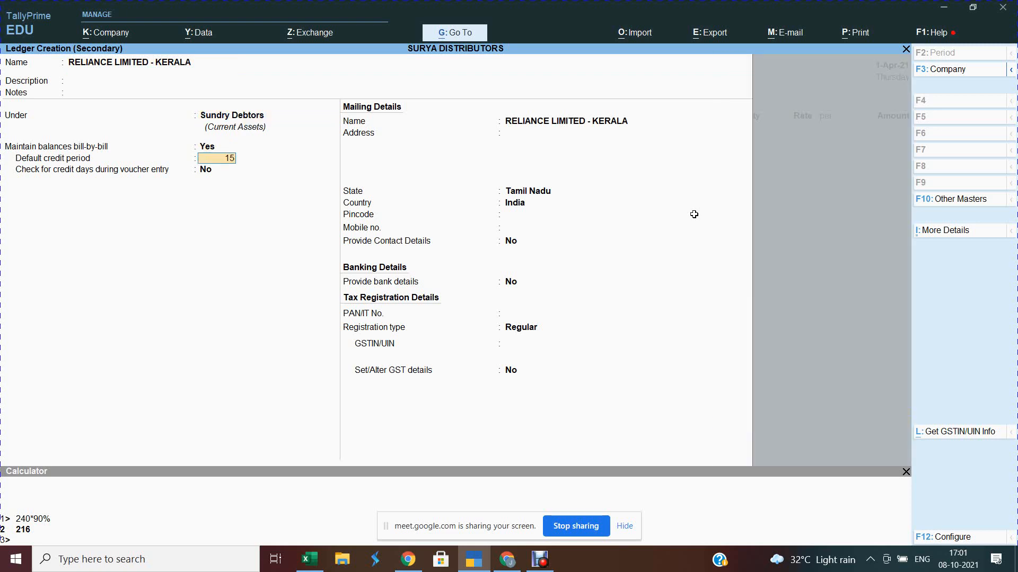
{"action": "key", "text": "Return"}
{"action": "key", "text": "Return"}
{"action": "key", "text": "Return"}
{"action": "key", "text": "Return"}
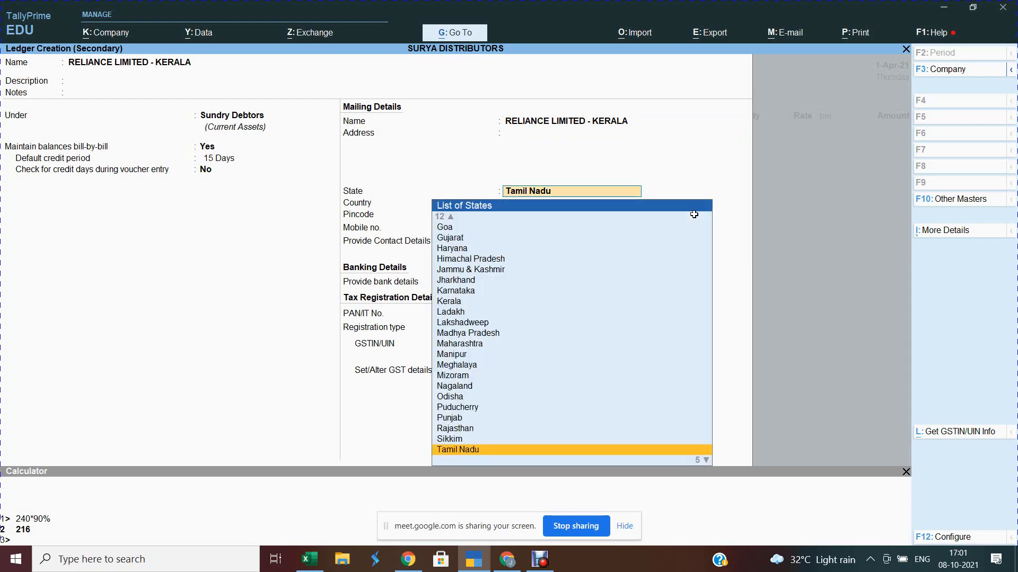
Step: Set the state to Kerala, paste the Regular GSTIN, and save the ledger
{"action": "type", "text": "kera"}
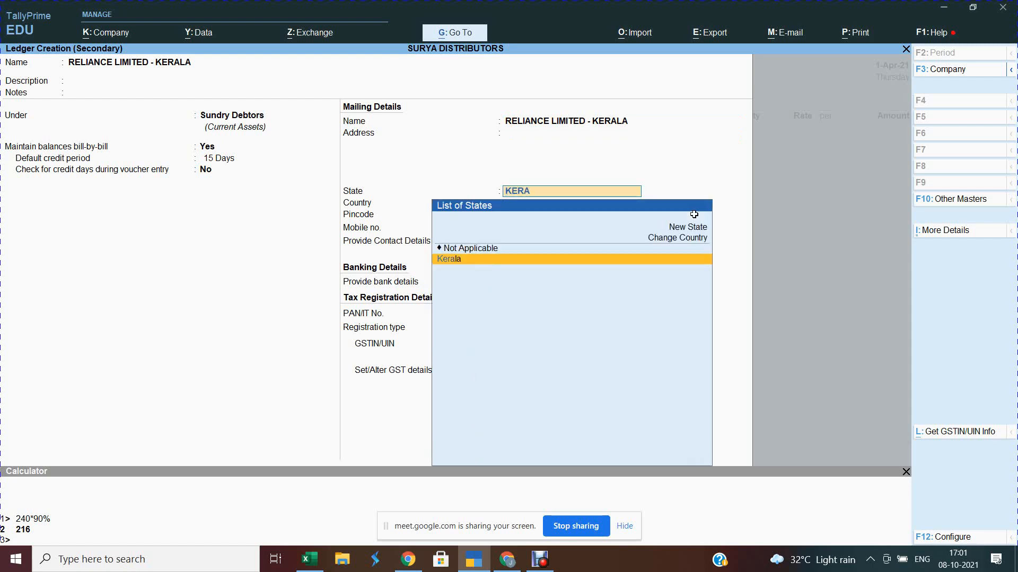
{"action": "key", "text": "Return"}
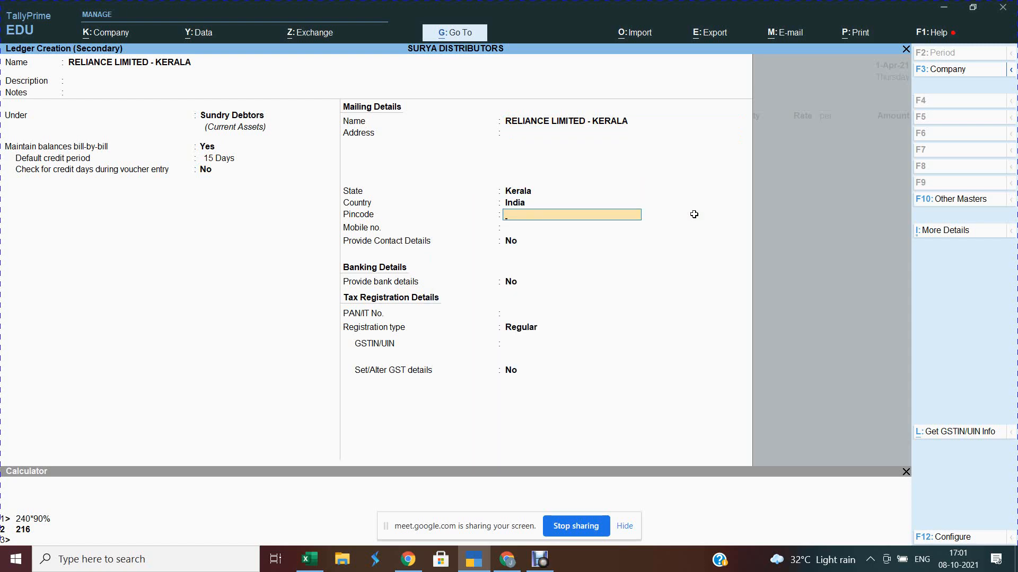
{"action": "key", "text": "Return"}
{"action": "key", "text": "Return"}
{"action": "key", "text": "Return"}
{"action": "key", "text": "Return"}
{"action": "key", "text": "Return"}
{"action": "key", "text": "Return"}
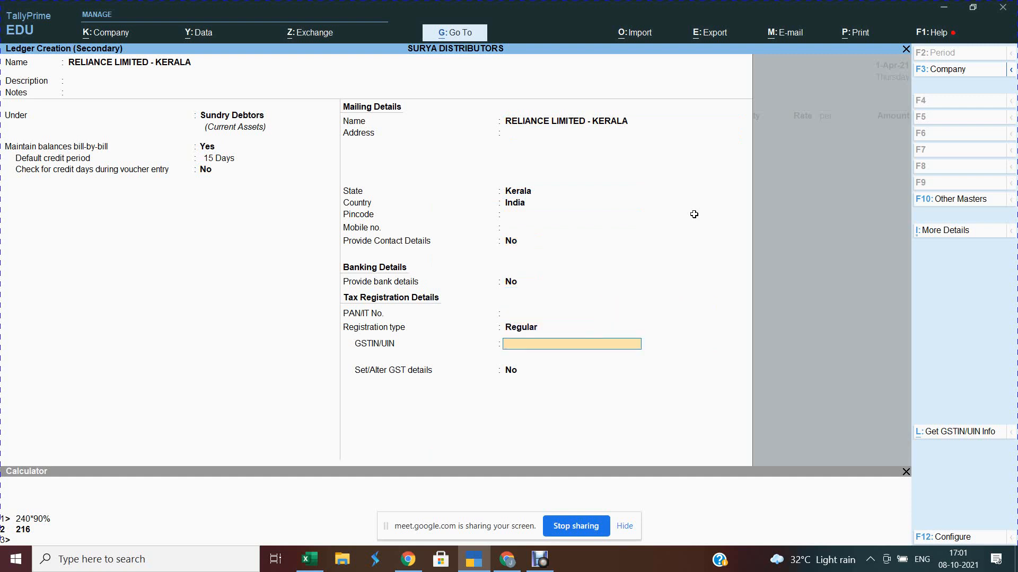
{"action": "key", "text": "ctrl+v"}
{"action": "key", "text": "Return"}
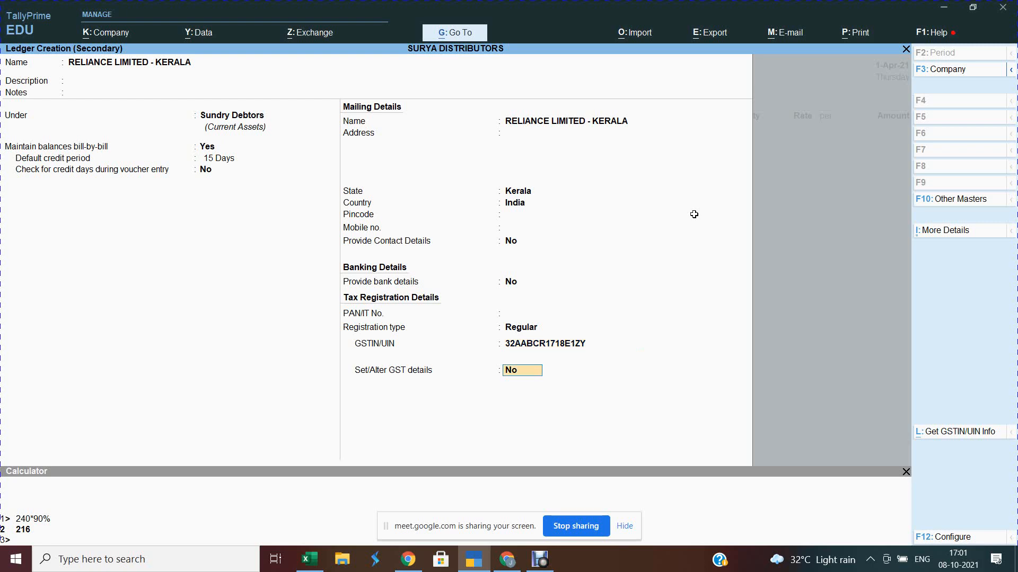
{"action": "key", "text": "Return"}
{"action": "key", "text": "Return"}
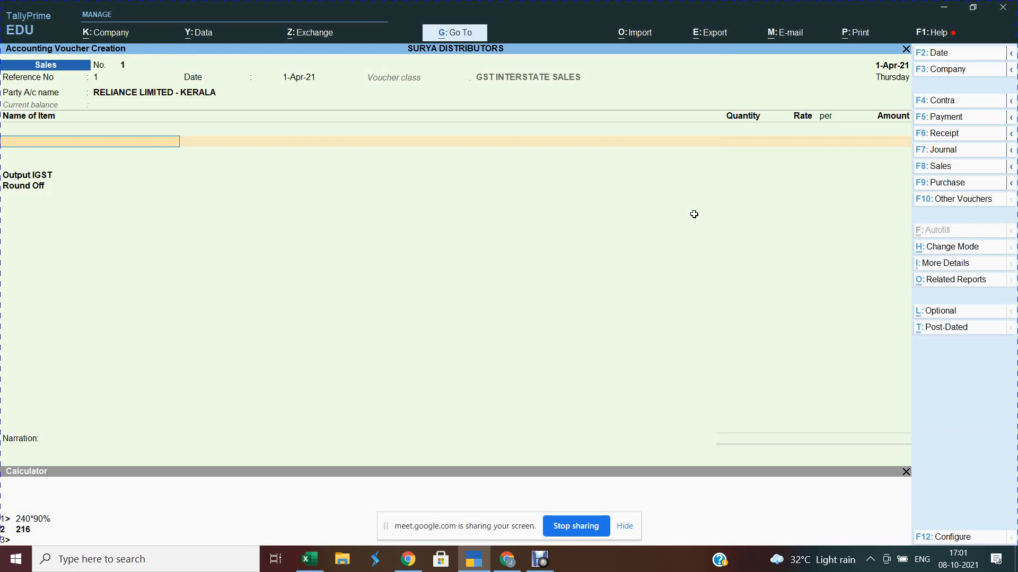
Step: Enter BHUJIA SEV -200 G at 10 nos. and rate 50.00, correcting the mistyped quantity
{"action": "type", "text": "1"}
{"action": "key", "text": "Return"}
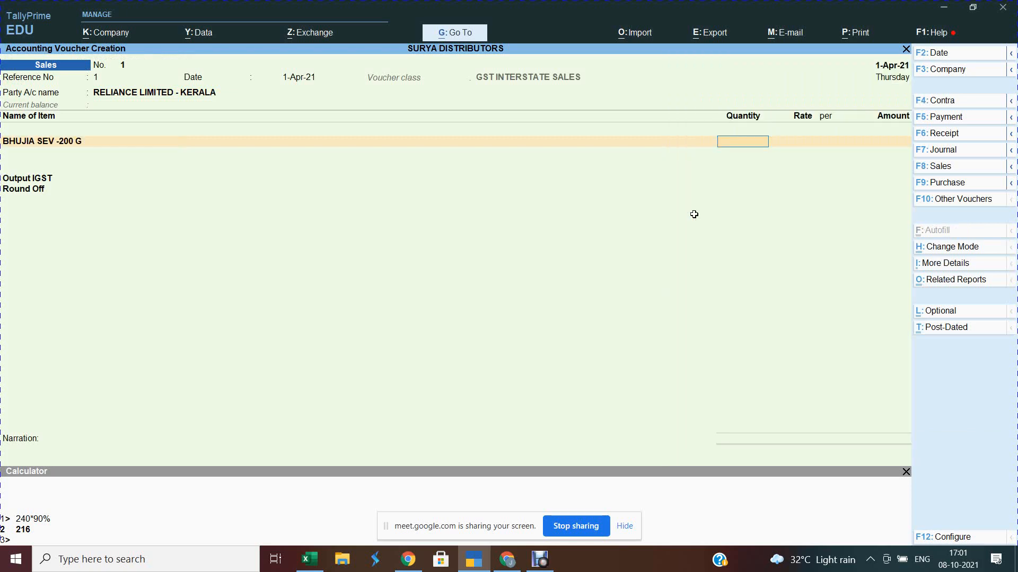
{"action": "type", "text": "73"}
{"action": "key", "text": "Return"}
{"action": "key", "text": "BackSpace"}
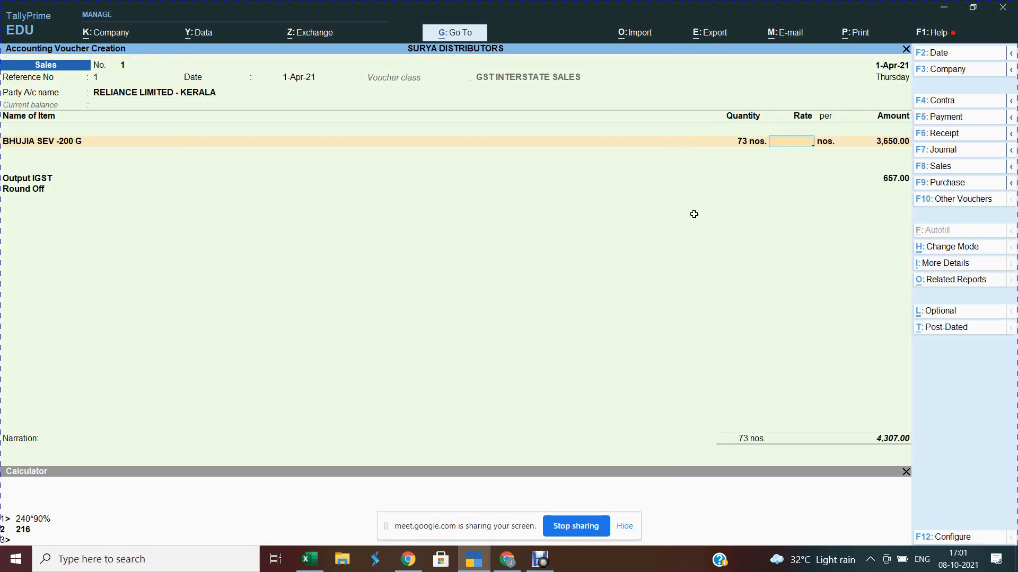
{"action": "key", "text": "BackSpace"}
{"action": "key", "text": "BackSpace"}
{"action": "type", "text": "1"}
{"action": "key", "text": "Return"}
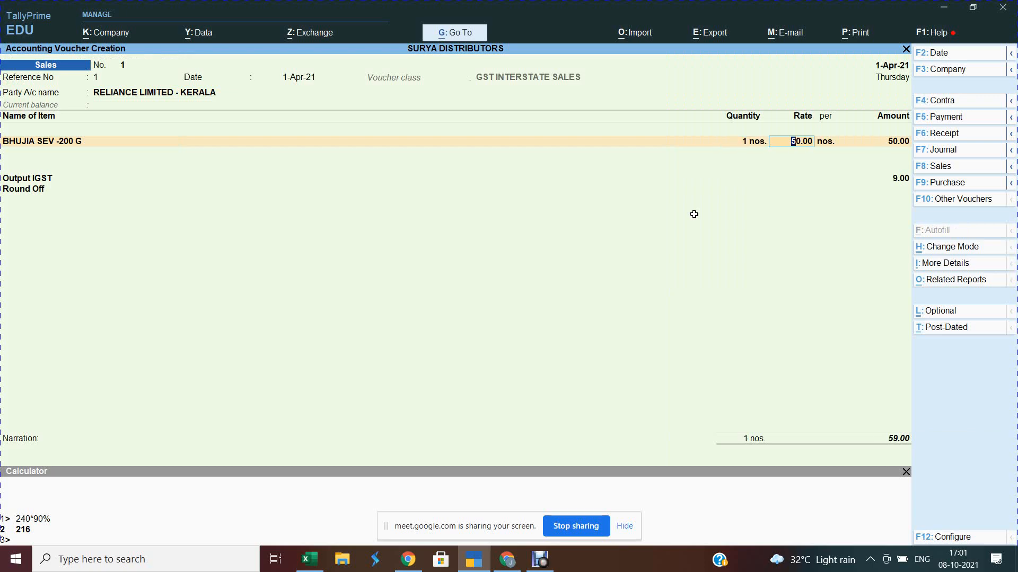
{"action": "key", "text": "BackSpace"}
{"action": "key", "text": "BackSpace"}
{"action": "type", "text": "10"}
{"action": "key", "text": "Return"}
{"action": "key", "text": "Return"}
{"action": "key", "text": "Return"}
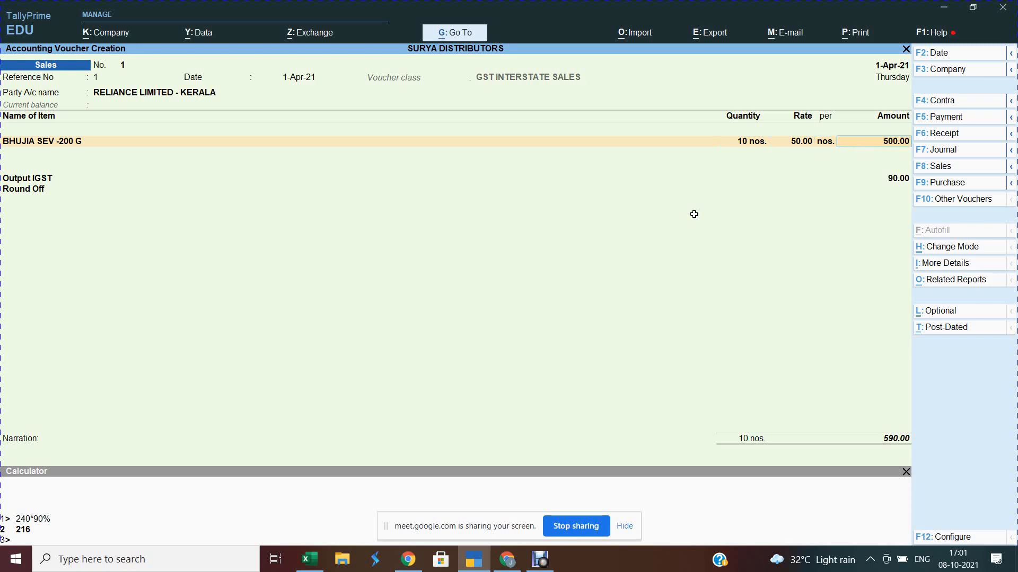
{"action": "key", "text": "Return"}
{"action": "type", "text": "2"}
Step: Add BHUJIA SEV -400 G, the 1 KG item and BHEL PURI -150 G at 10 nos. each
{"action": "key", "text": "Return"}
{"action": "type", "text": "10"}
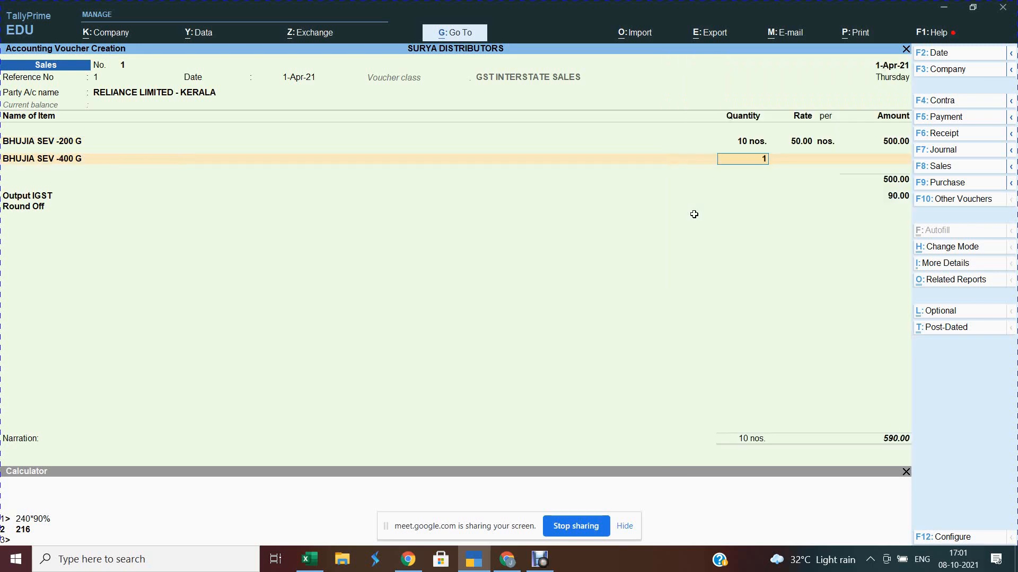
{"action": "key", "text": "Return"}
{"action": "key", "text": "Return"}
{"action": "key", "text": "Return"}
{"action": "key", "text": "Return"}
{"action": "type", "text": "3"}
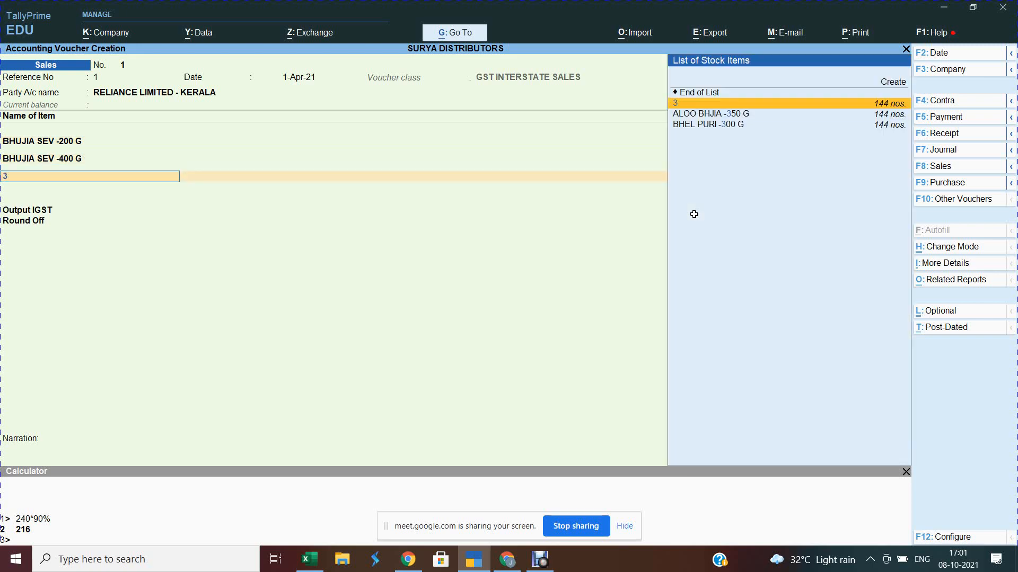
{"action": "key", "text": "Return"}
{"action": "type", "text": "10"}
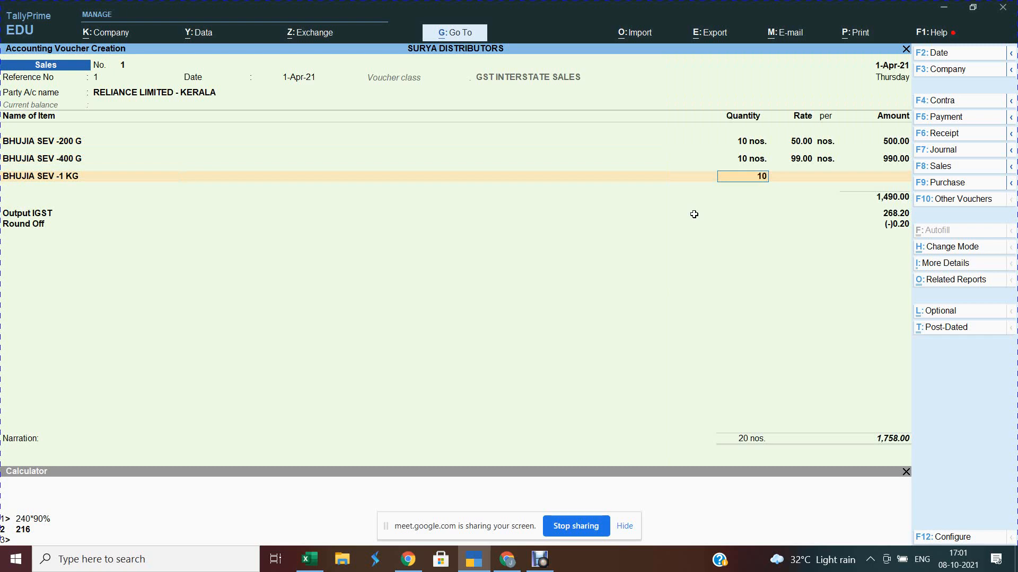
{"action": "key", "text": "Return"}
{"action": "key", "text": "Return"}
{"action": "key", "text": "Return"}
{"action": "key", "text": "Return"}
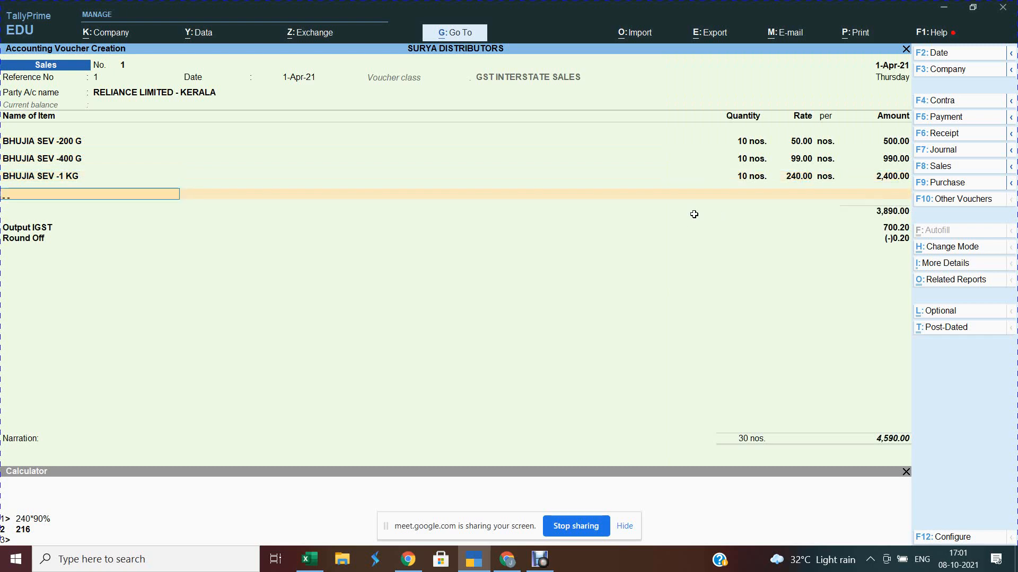
{"action": "type", "text": "4"}
{"action": "key", "text": "Return"}
{"action": "type", "text": "10"}
{"action": "key", "text": "Return"}
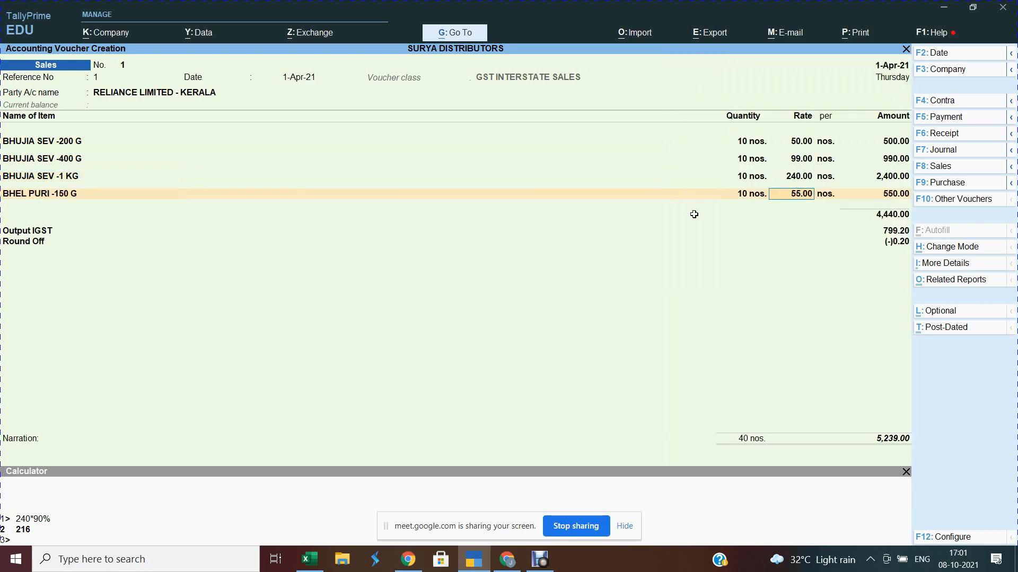
{"action": "key", "text": "Return"}
{"action": "key", "text": "Return"}
{"action": "key", "text": "Return"}
Step: Add BHEL PURI -300 G, ALOO BHJIA -150 G and ALOO BHJIA -350 G at 10 nos. each
{"action": "type", "text": "5"}
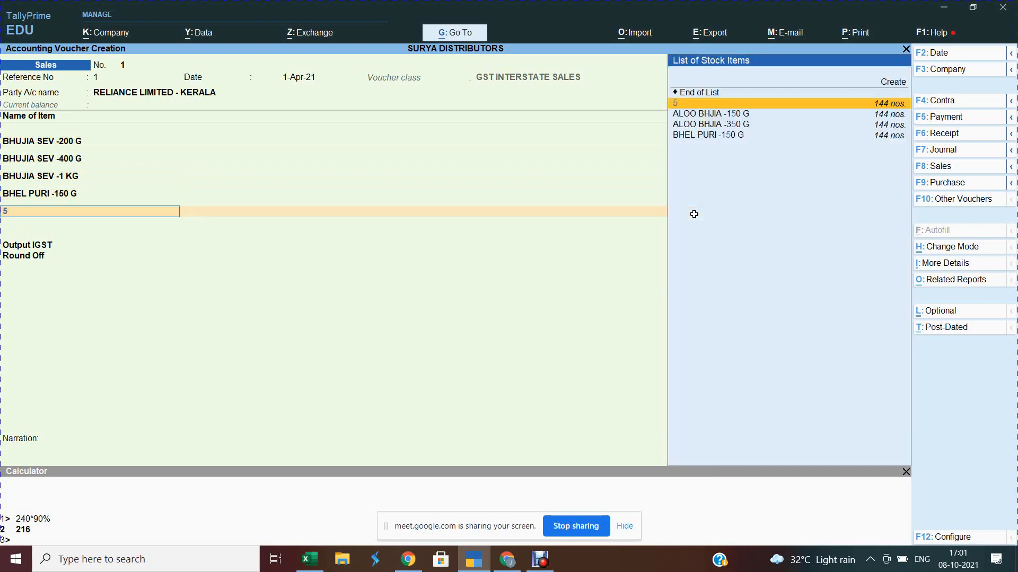
{"action": "key", "text": "Return"}
{"action": "type", "text": "10"}
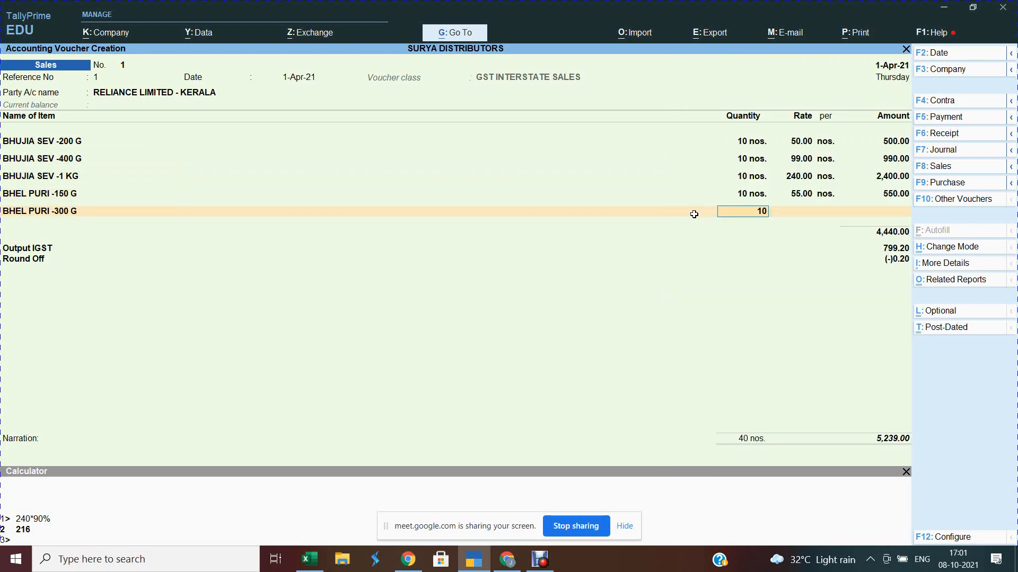
{"action": "key", "text": "Return"}
{"action": "key", "text": "Return"}
{"action": "key", "text": "Return"}
{"action": "key", "text": "Return"}
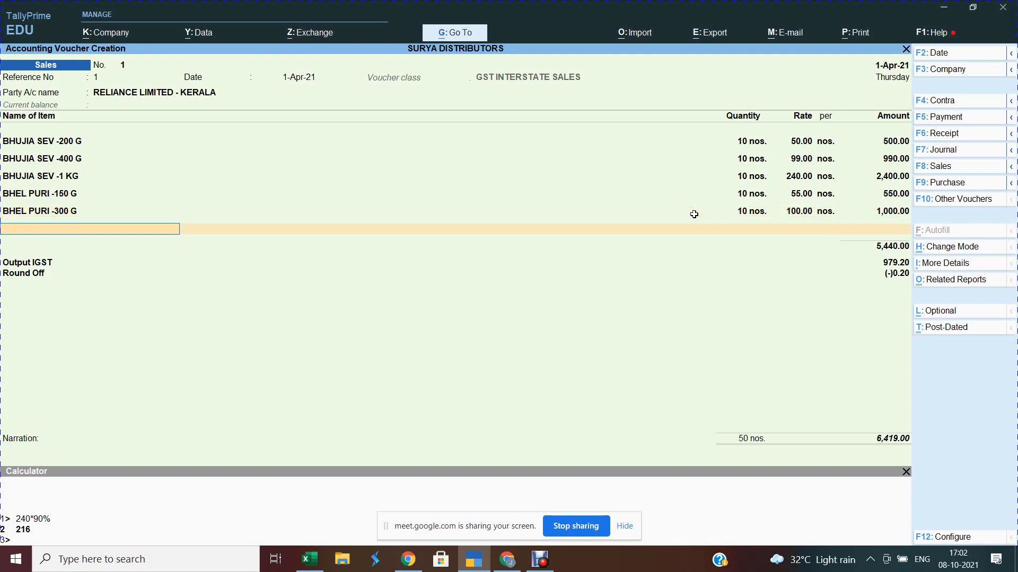
{"action": "type", "text": "6"}
{"action": "key", "text": "Return"}
{"action": "type", "text": "10"}
{"action": "key", "text": "Return"}
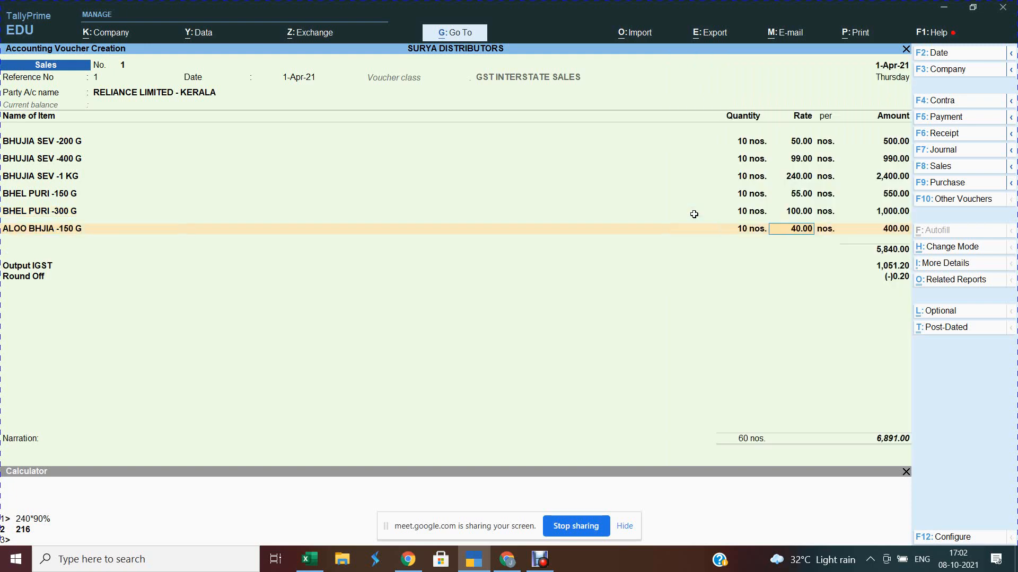
{"action": "key", "text": "Return"}
{"action": "key", "text": "Return"}
{"action": "key", "text": "Return"}
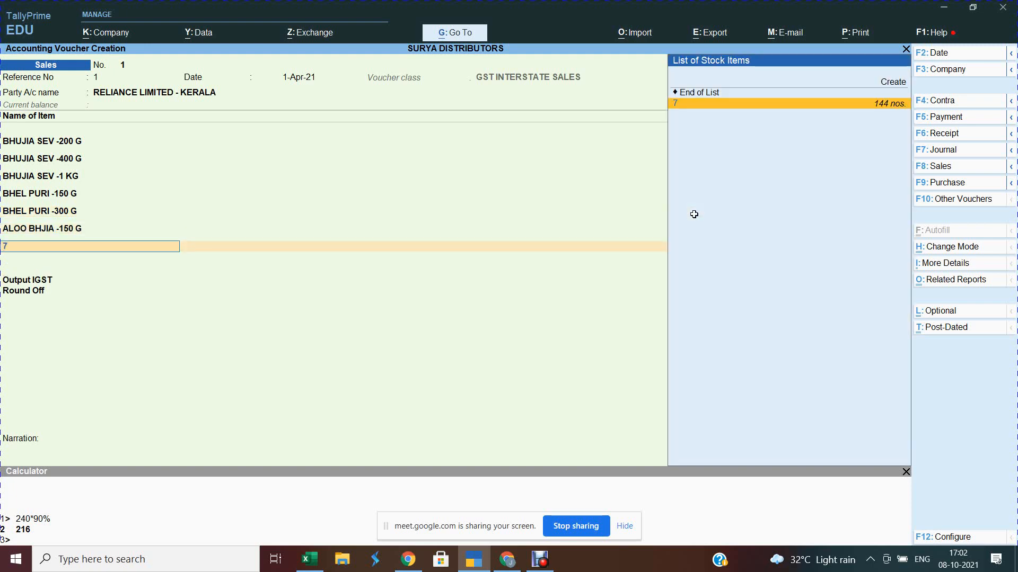
{"action": "type", "text": "7"}
{"action": "key", "text": "Return"}
{"action": "type", "text": "10"}
{"action": "key", "text": "Return"}
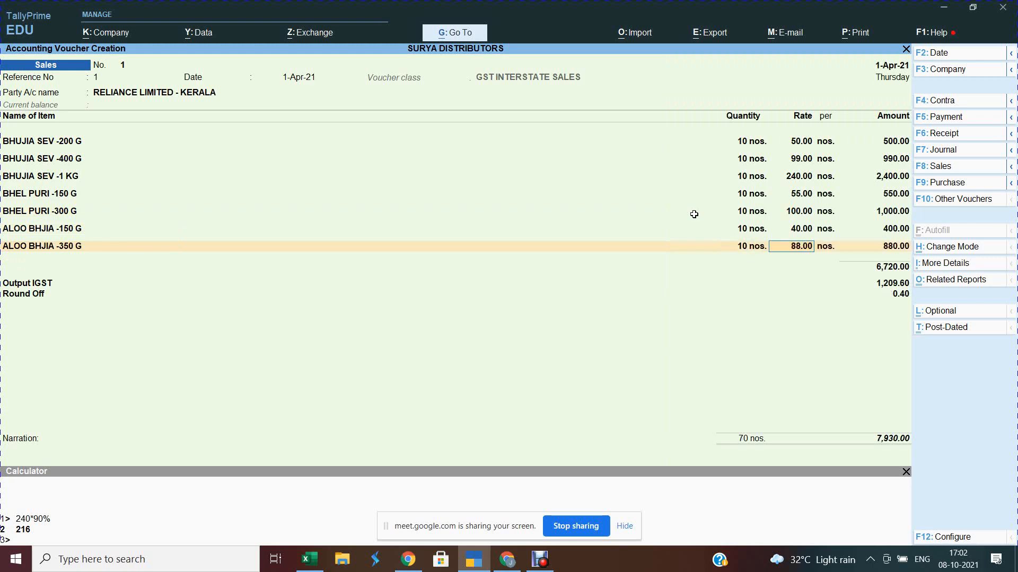
{"action": "key", "text": "Return"}
{"action": "key", "text": "ctrl"}
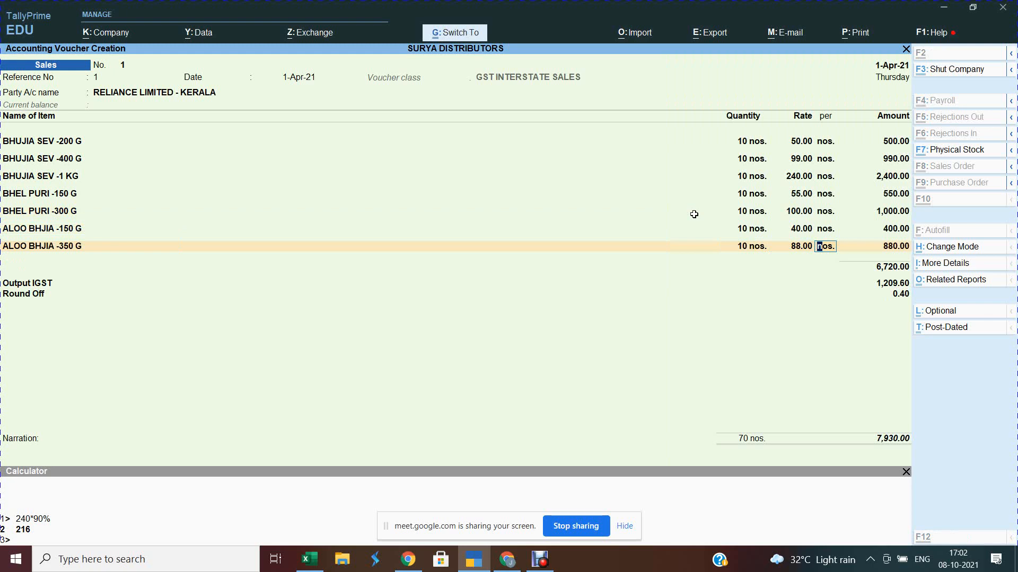
Step: Save sales voucher No. 1, then preview it as a zoomed-in TAX INVOICE totalling ₹7,930.00
{"action": "key", "text": "ctrl+a"}
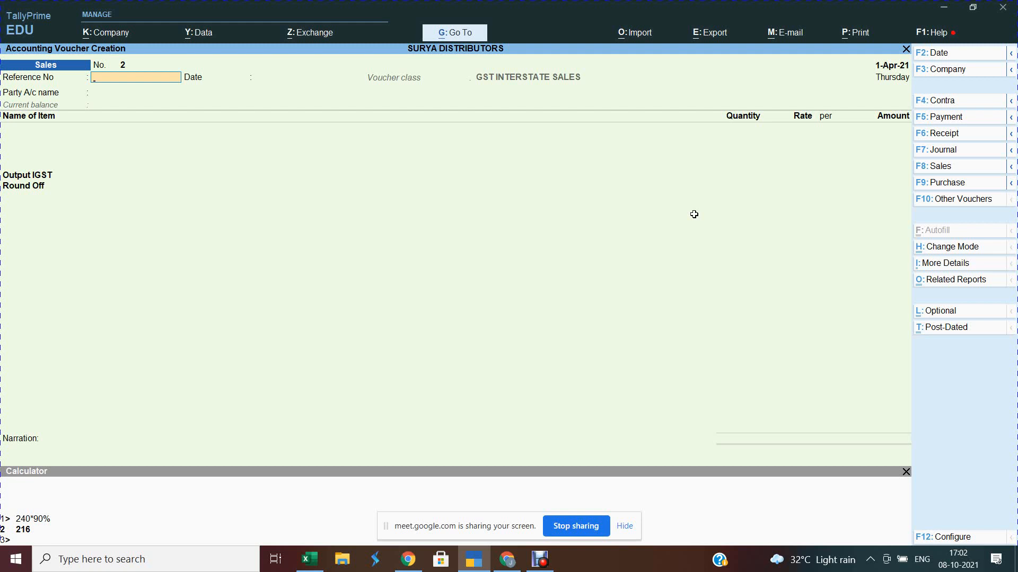
{"action": "key", "text": "Page_Up"}
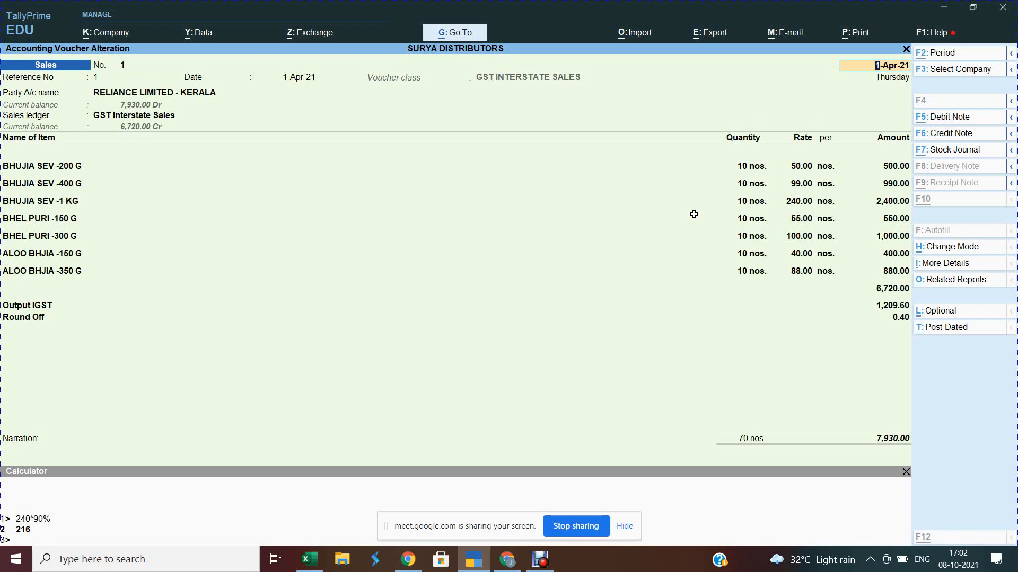
{"action": "key", "text": "alt+p"}
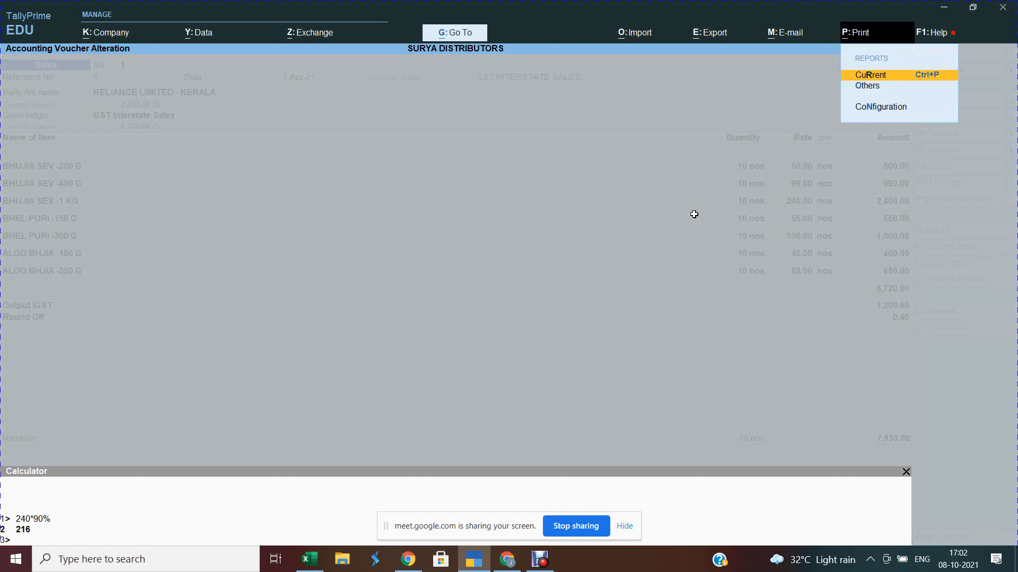
{"action": "key", "text": "Return"}
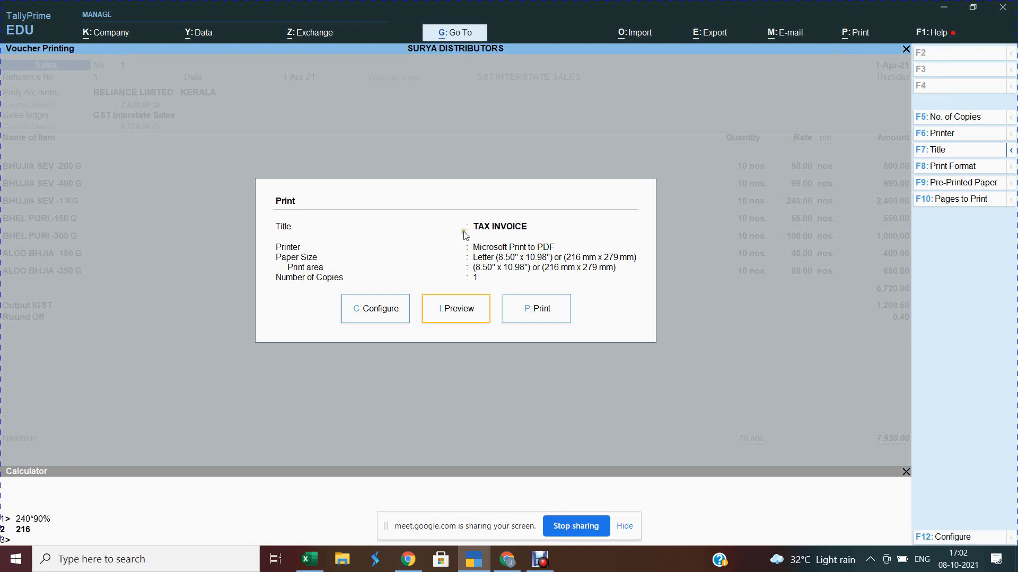
{"action": "left_click", "coordinate": [469, 317]}
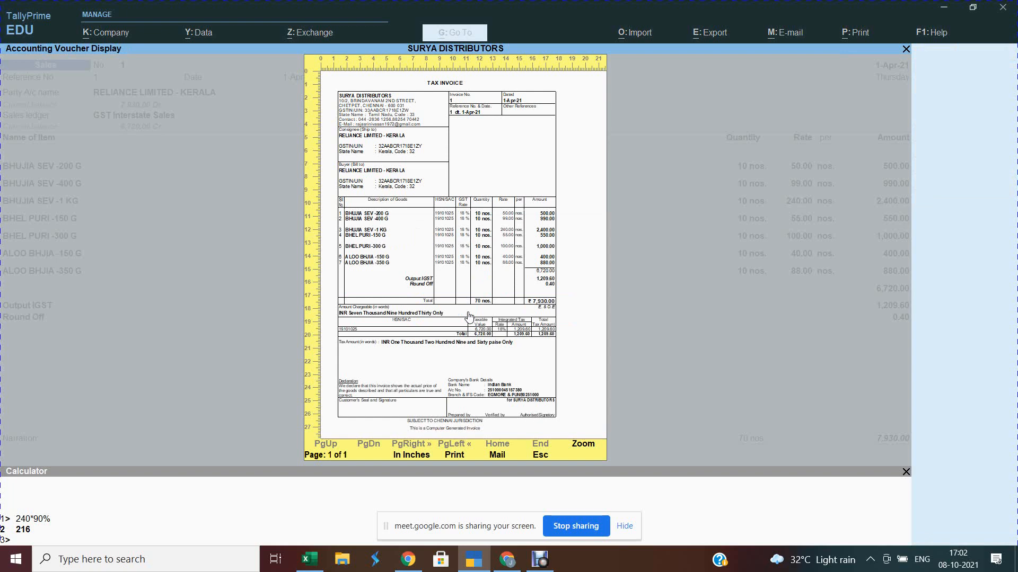
{"action": "left_click", "coordinate": [469, 317]}
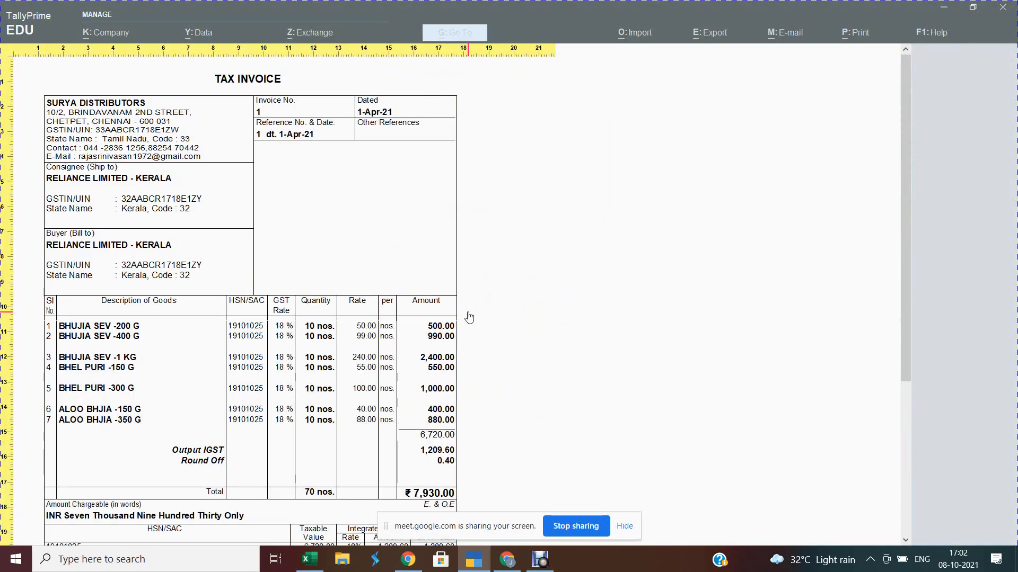
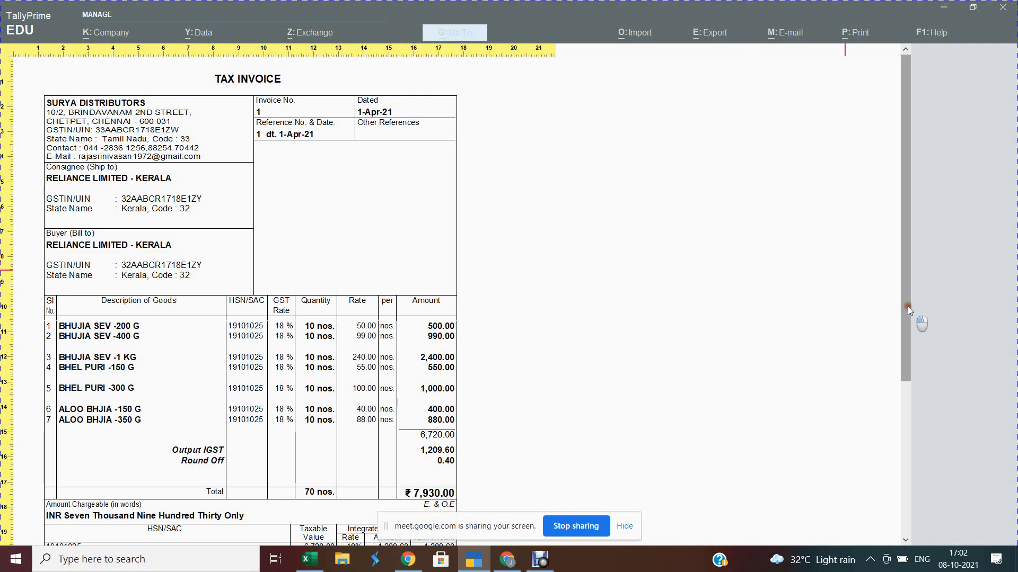
Step: Scroll the ₹7,930.00 tax invoice preview, then close it and leave sales voucher 1
{"action": "left_click_drag", "start_coordinate": [908, 306], "coordinate": [904, 427]}
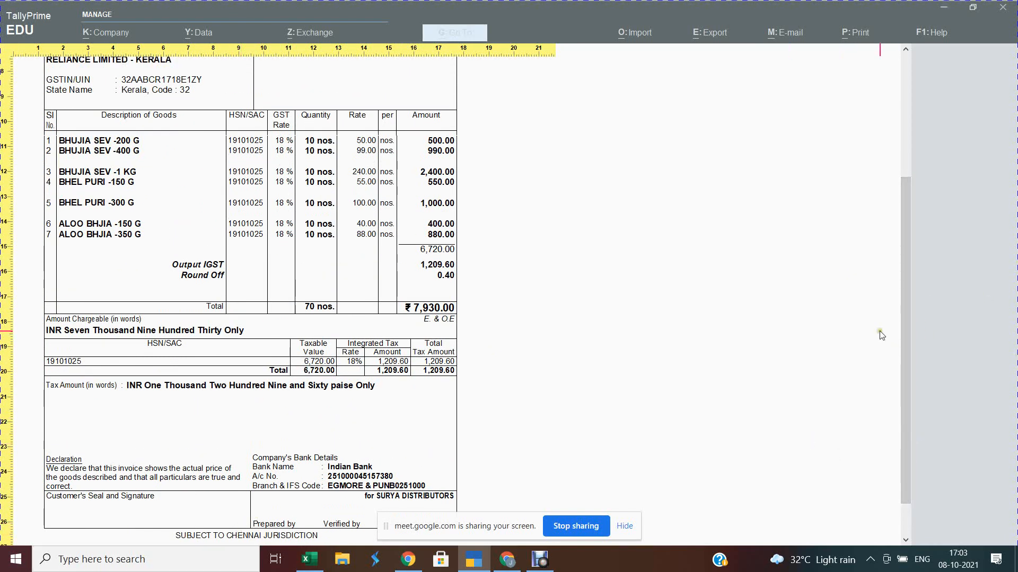
{"action": "left_click_drag", "start_coordinate": [905, 326], "coordinate": [907, 176]}
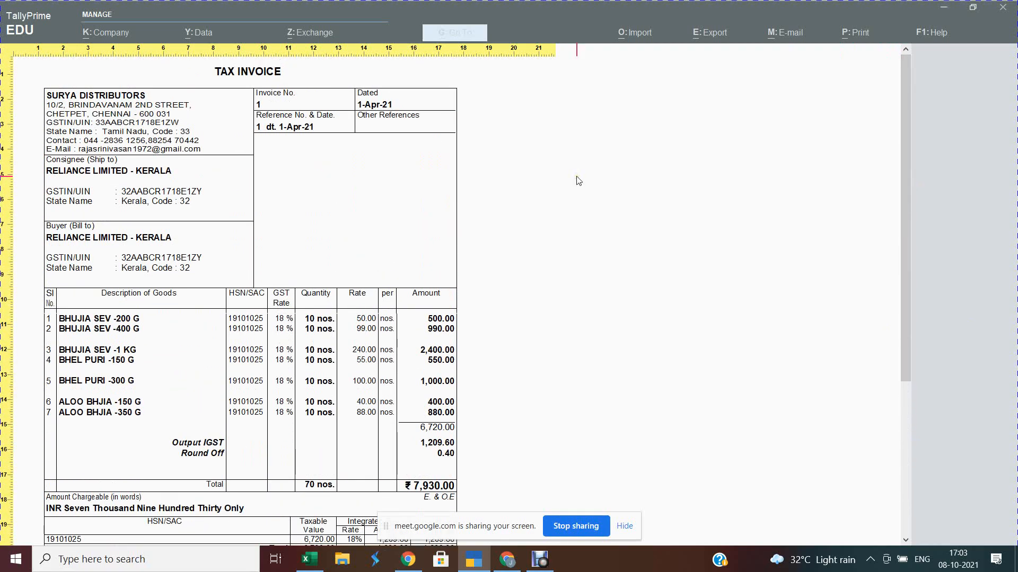
{"action": "key", "text": "z"}
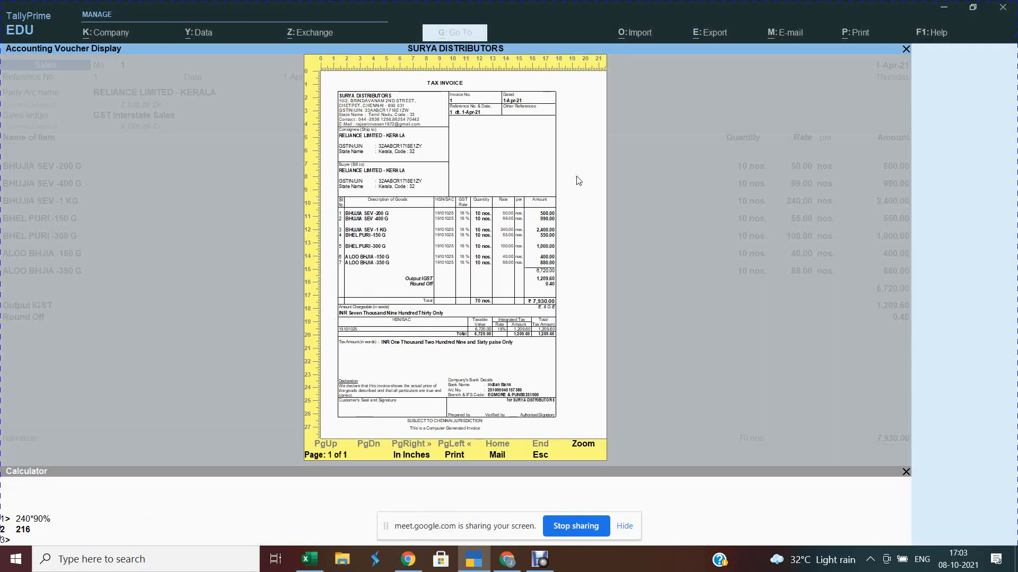
{"action": "key", "text": "Escape"}
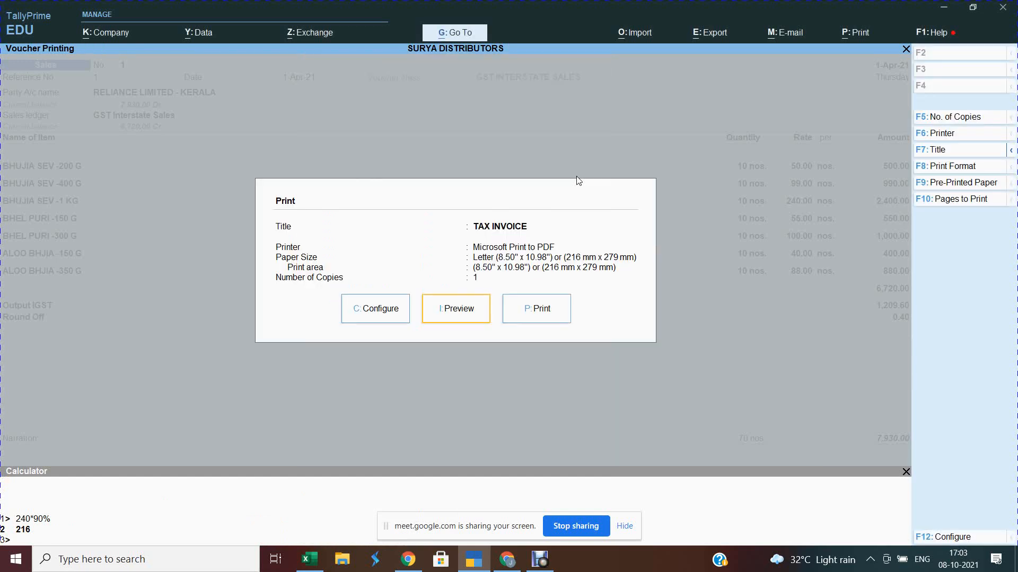
{"action": "key", "text": "Escape"}
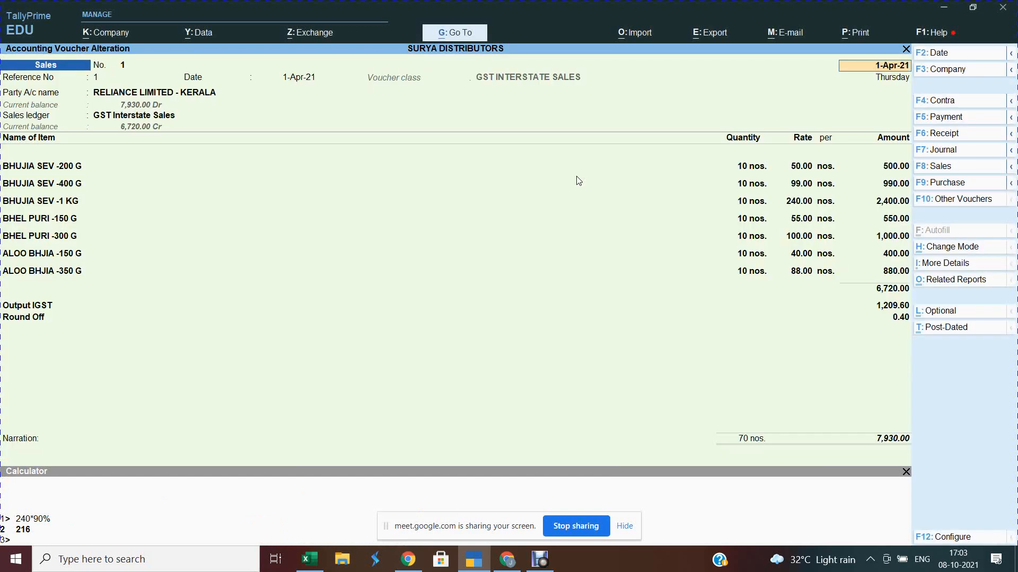
{"action": "key", "text": "Escape"}
Step: Copy ANDRA's GSTN from cell D3 of the haldiram products workbook, then return to sales voucher 2
{"action": "key", "text": "alt+Tab"}
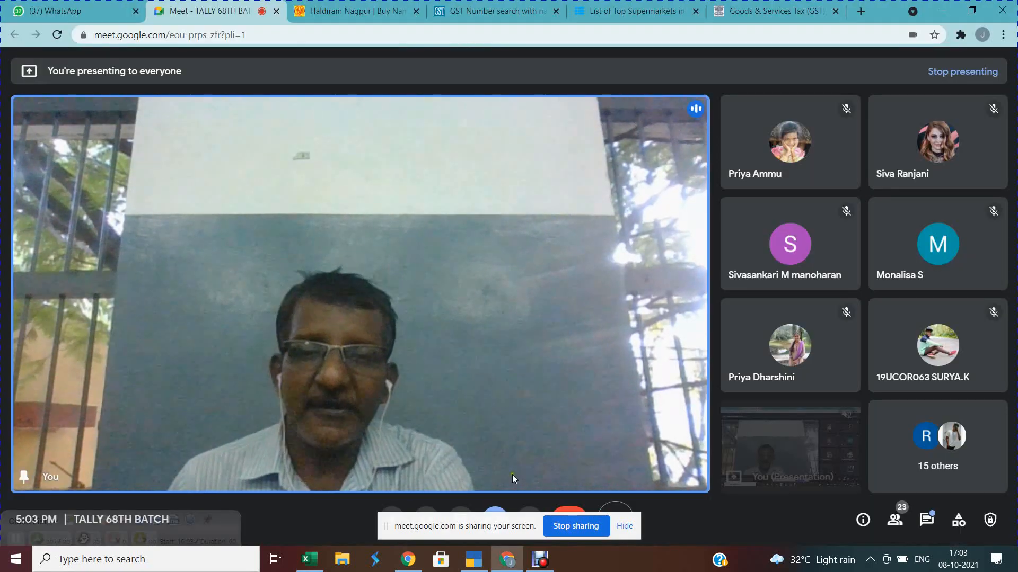
{"action": "mouse_move", "coordinate": [310, 558]}
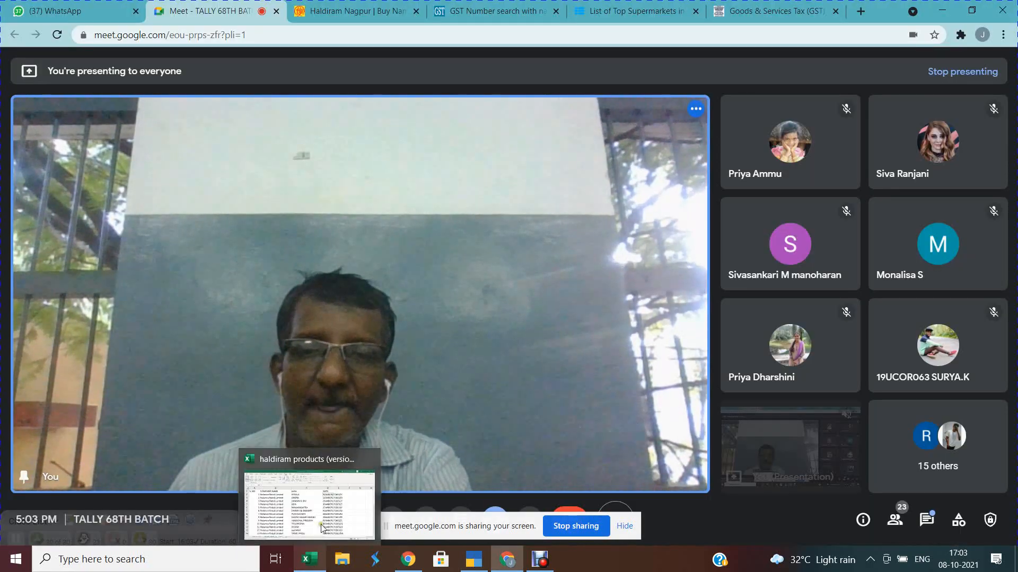
{"action": "left_click", "coordinate": [321, 523]}
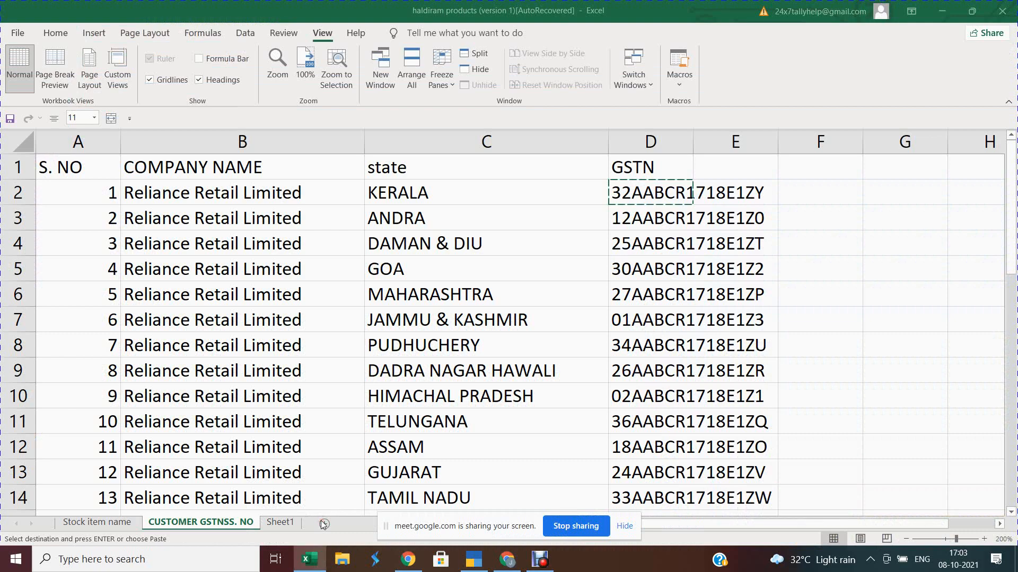
{"action": "key", "text": "ctrl+c"}
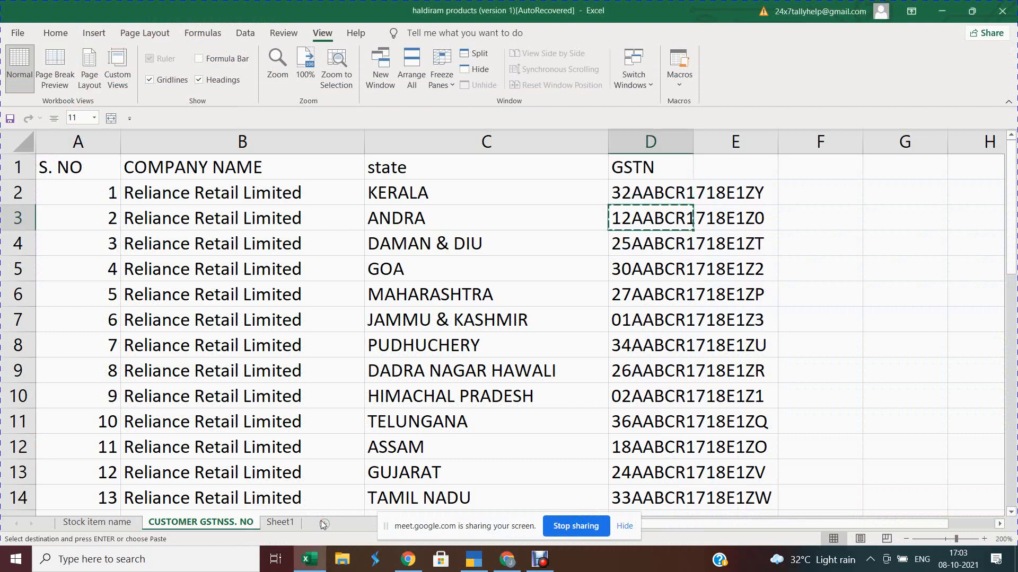
{"action": "key", "text": "alt+Tab"}
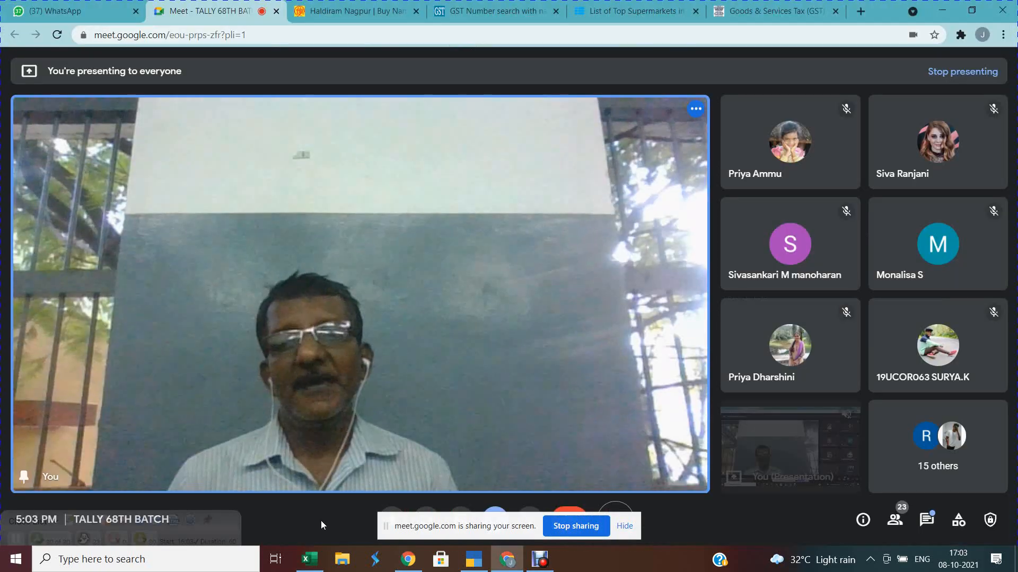
{"action": "key", "text": "alt+Tab"}
{"action": "key", "text": "Tab"}
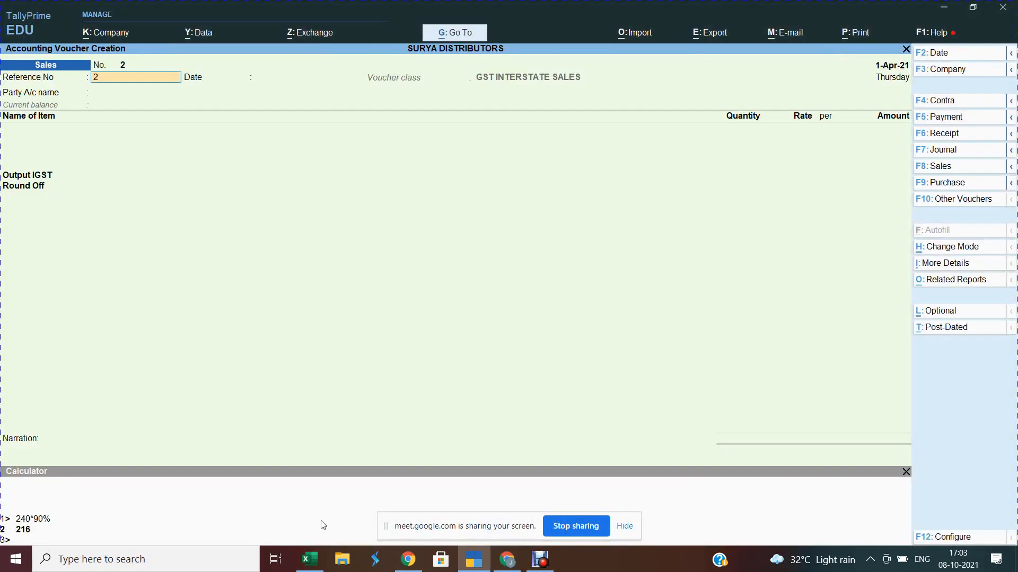
Step: Start a new party ledger RELIANCE LIMITED - ANDRA with a 15-day credit period
{"action": "key", "text": "Return"}
{"action": "key", "text": "Return"}
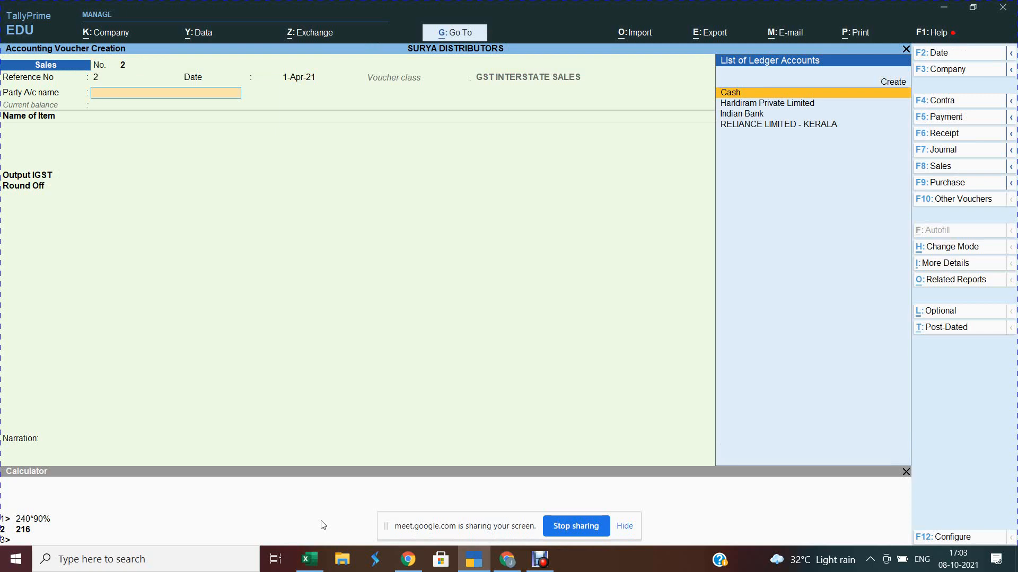
{"action": "key", "text": "alt"}
{"action": "key", "text": "alt+c"}
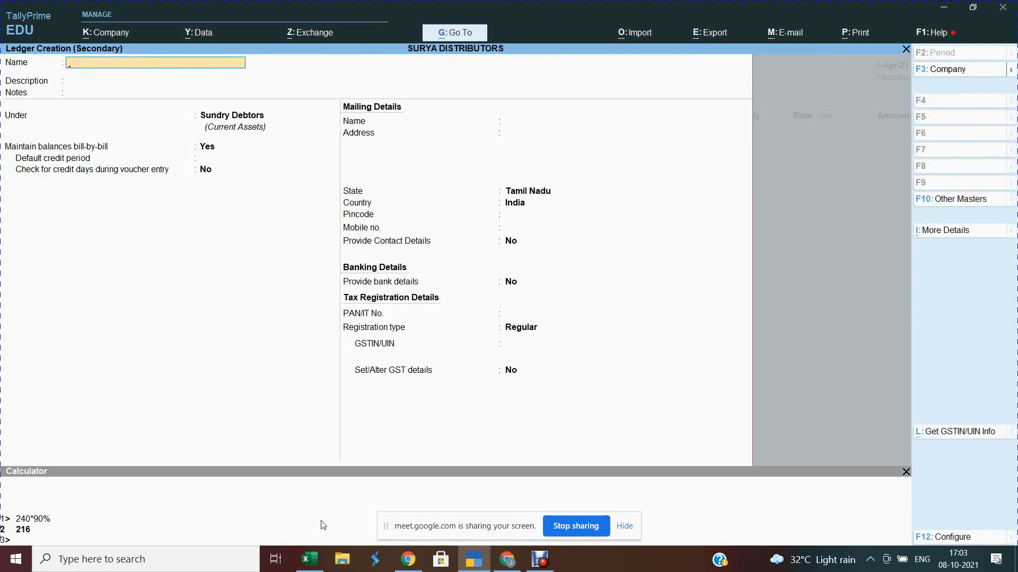
{"action": "type", "text": "REL"}
{"action": "type", "text": "IANCE"}
{"action": "type", "text": " LIMITE"}
{"action": "type", "text": " D\\\\D"}
{"action": "type", "text": "ANDR"}
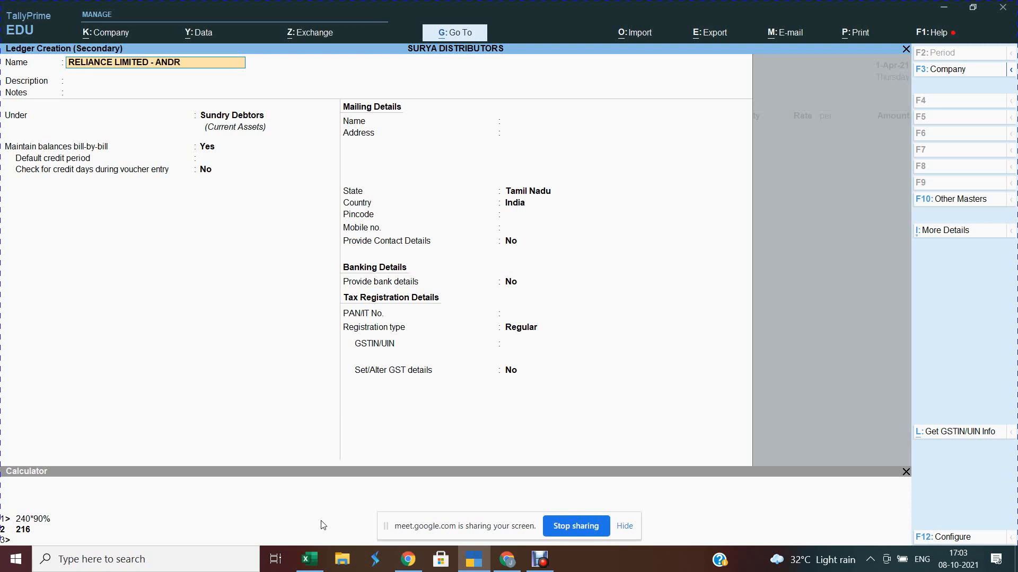
{"action": "key", "text": "Return"}
{"action": "key", "text": "Return"}
{"action": "key", "text": "Return"}
{"action": "key", "text": "Return"}
{"action": "key", "text": "Return"}
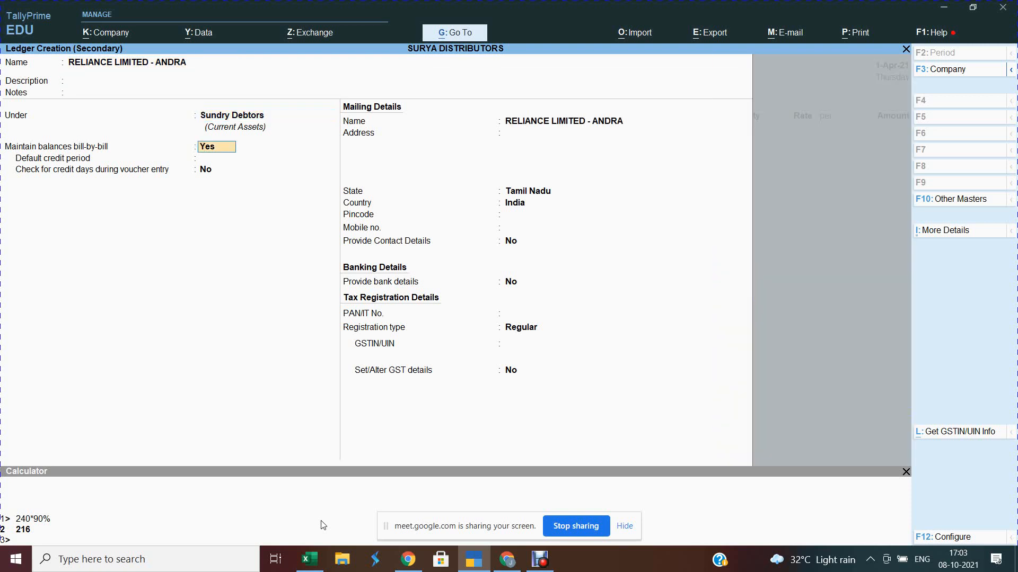
{"action": "type", "text": "15"}
{"action": "key", "text": "Return"}
{"action": "key", "text": "Return"}
{"action": "key", "text": "Return"}
{"action": "key", "text": "Return"}
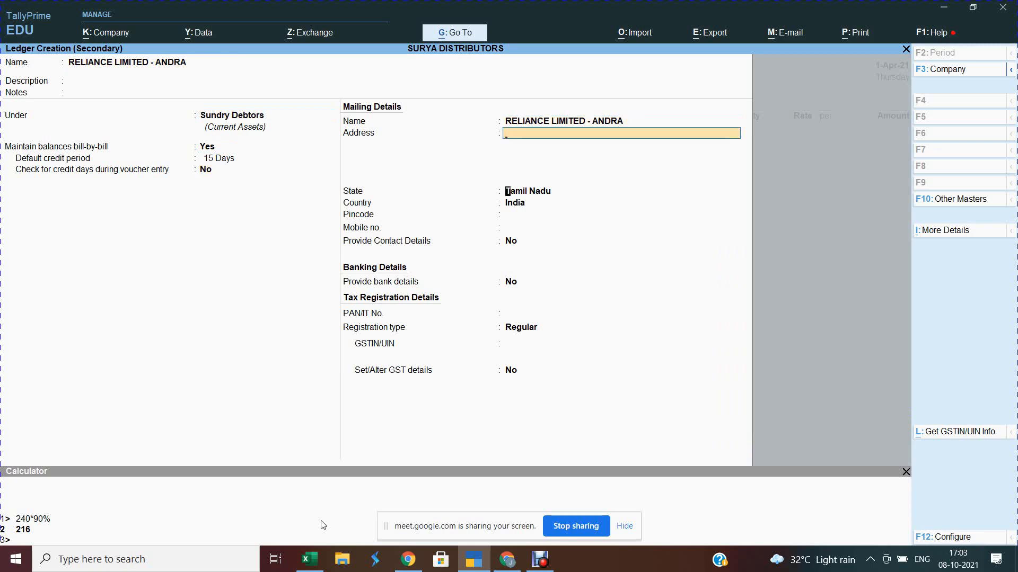
Step: Set the ledger's state to Andhra Pradesh
{"action": "key", "text": "BackSpace"}
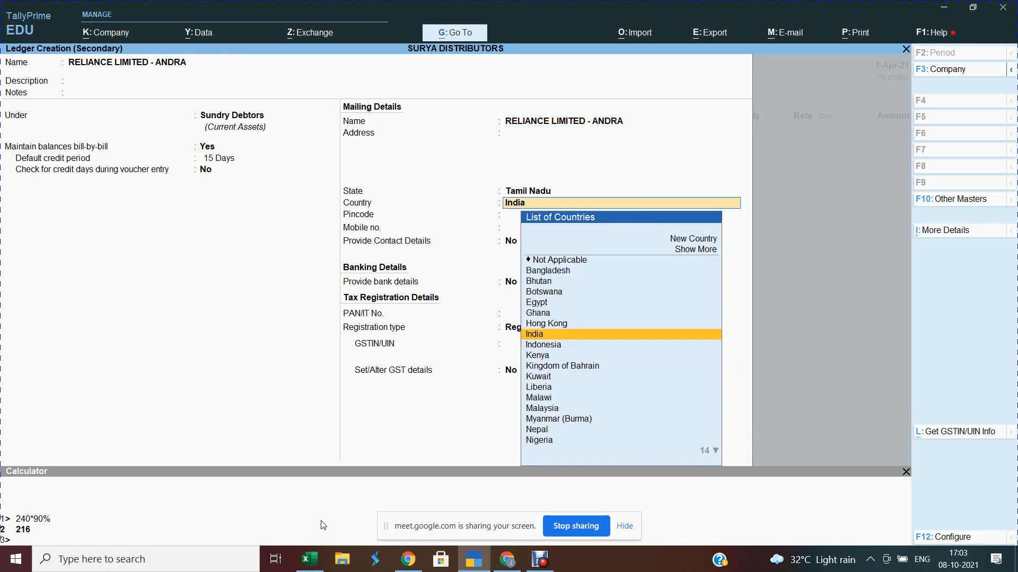
{"action": "type", "text": "\\"}
{"action": "key", "text": "BackSpace"}
{"action": "key", "text": "BackSpace"}
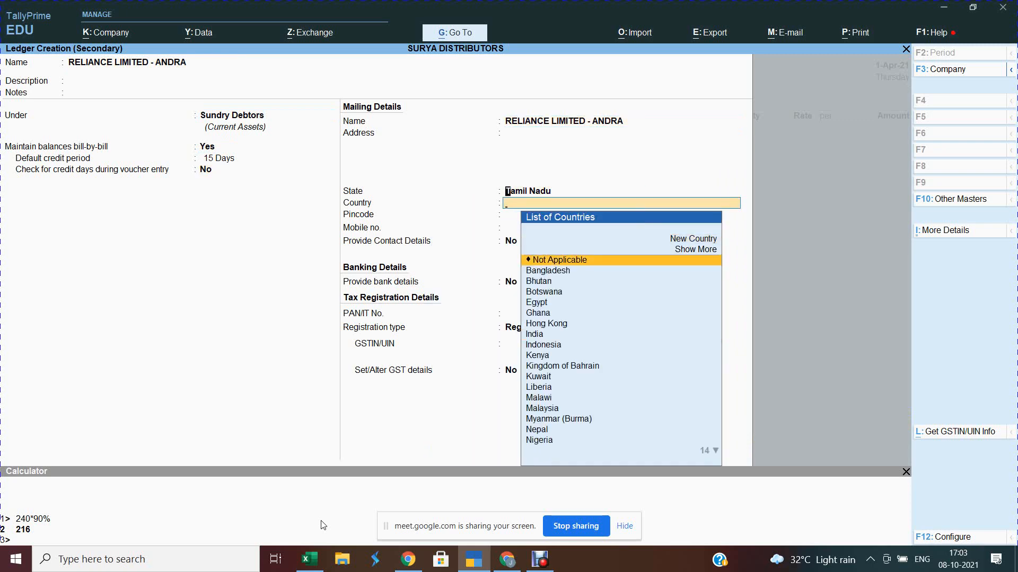
{"action": "type", "text": "SNF"}
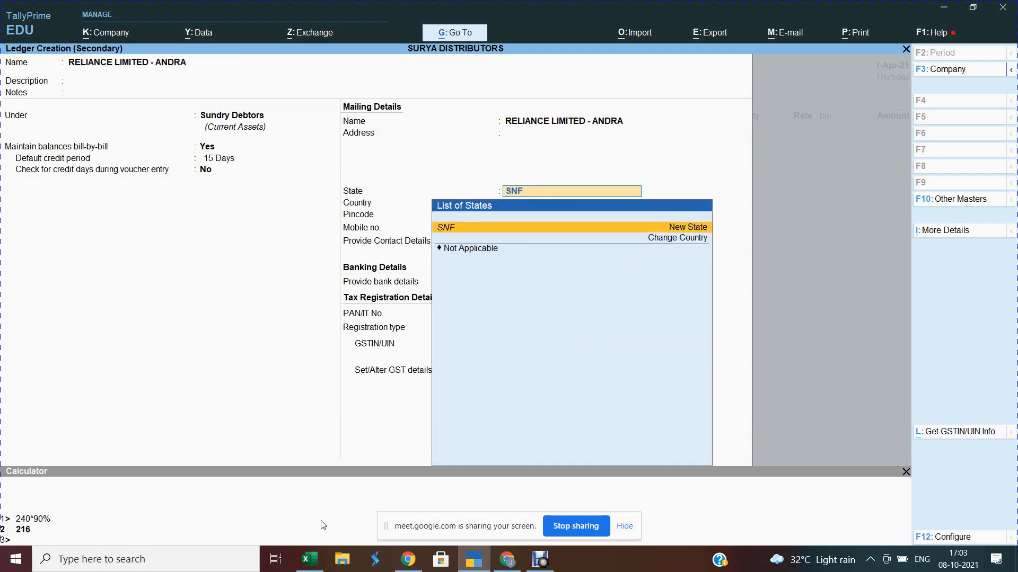
{"action": "key", "text": "BackSpace"}
{"action": "key", "text": "BackSpace"}
{"action": "key", "text": "BackSpace"}
{"action": "type", "text": "AND"}
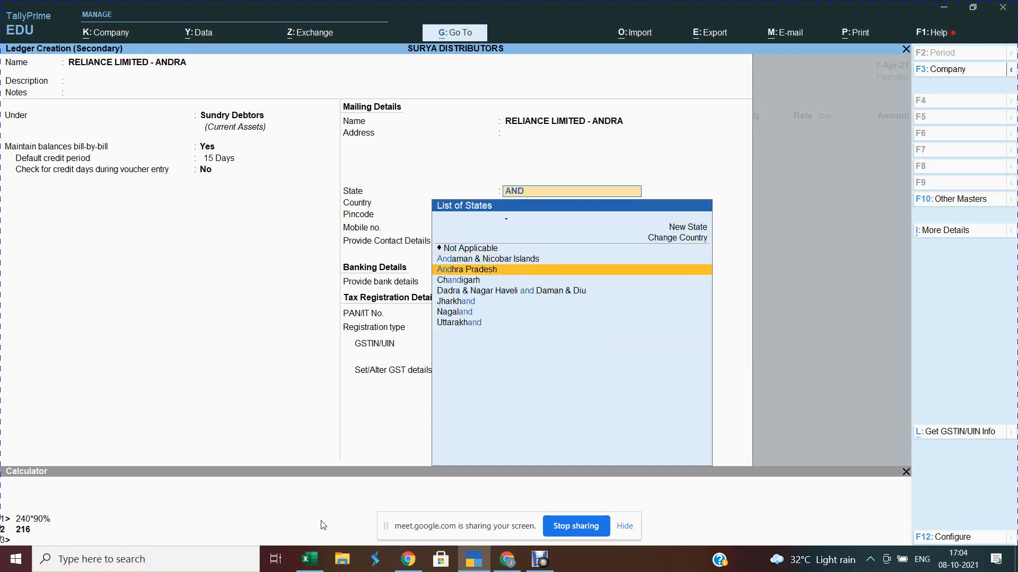
{"action": "key", "text": "Return"}
{"action": "key", "text": "Return"}
{"action": "key", "text": "Return"}
{"action": "key", "text": "Return"}
{"action": "key", "text": "Return"}
{"action": "key", "text": "Return"}
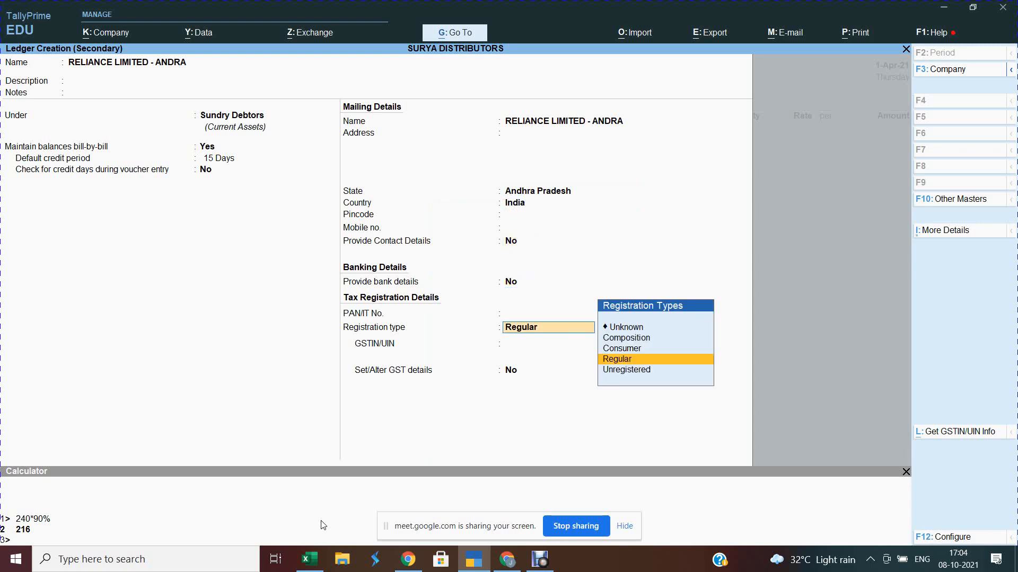
Step: Paste the copied ANDRA GSTIN into GSTIN/UIN and save the ledger
{"action": "key", "text": "alt+Tab"}
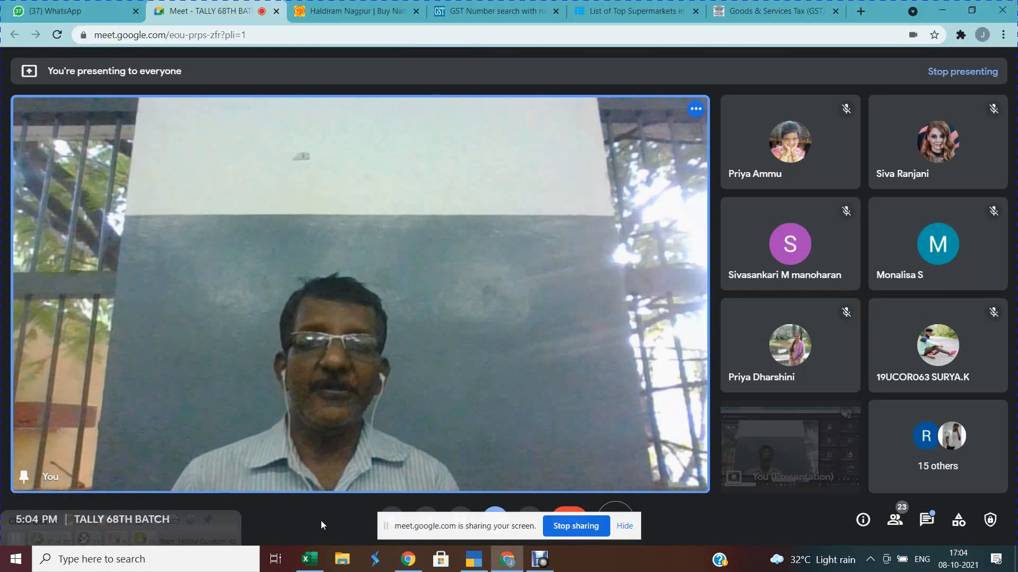
{"action": "key", "text": "alt+Tab"}
{"action": "key", "text": "alt+Tab"}
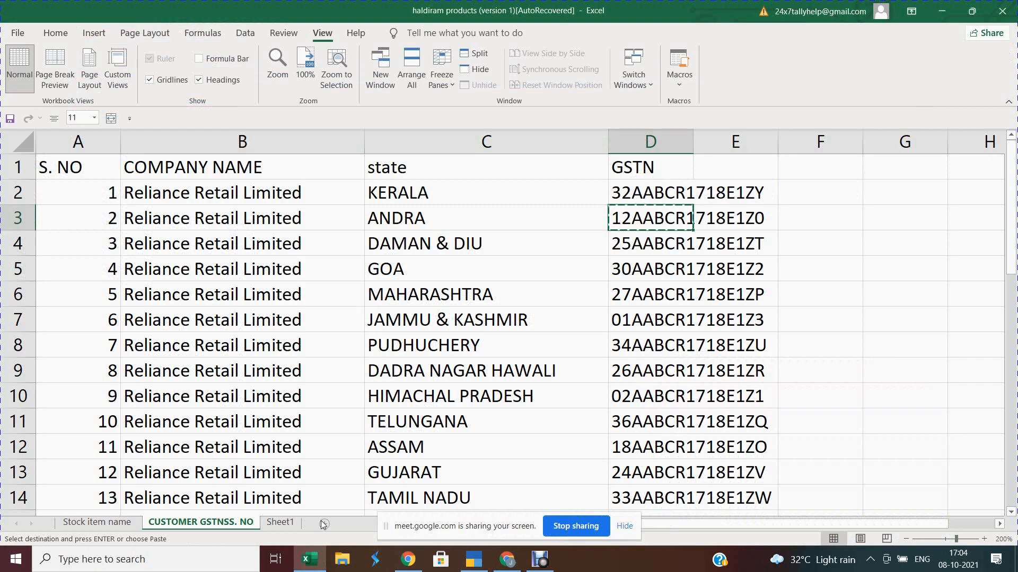
{"action": "key", "text": "alt+Tab"}
{"action": "key", "text": "alt+Tab"}
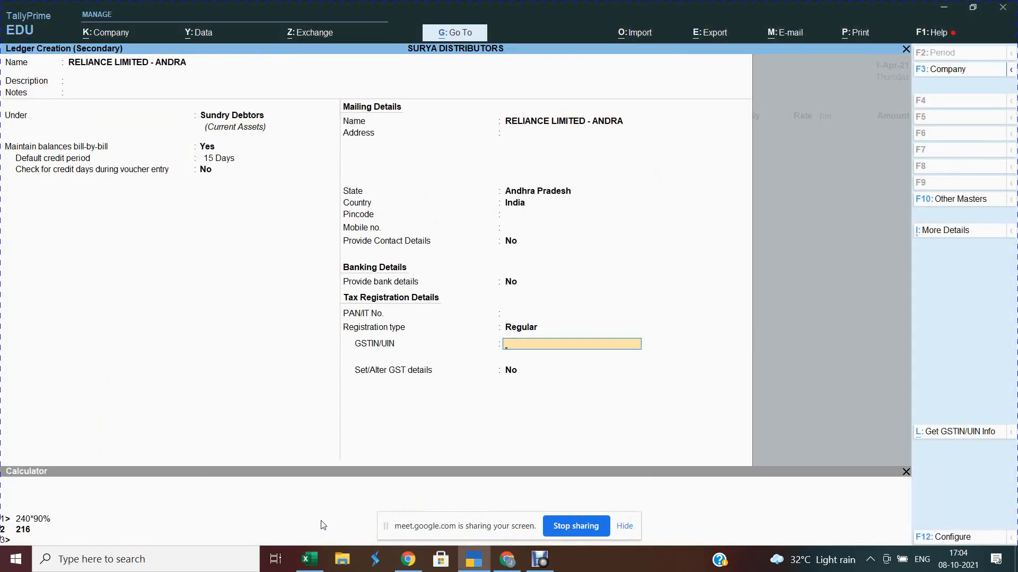
{"action": "key", "text": "ctrl+alt+v"}
{"action": "key", "text": "Return"}
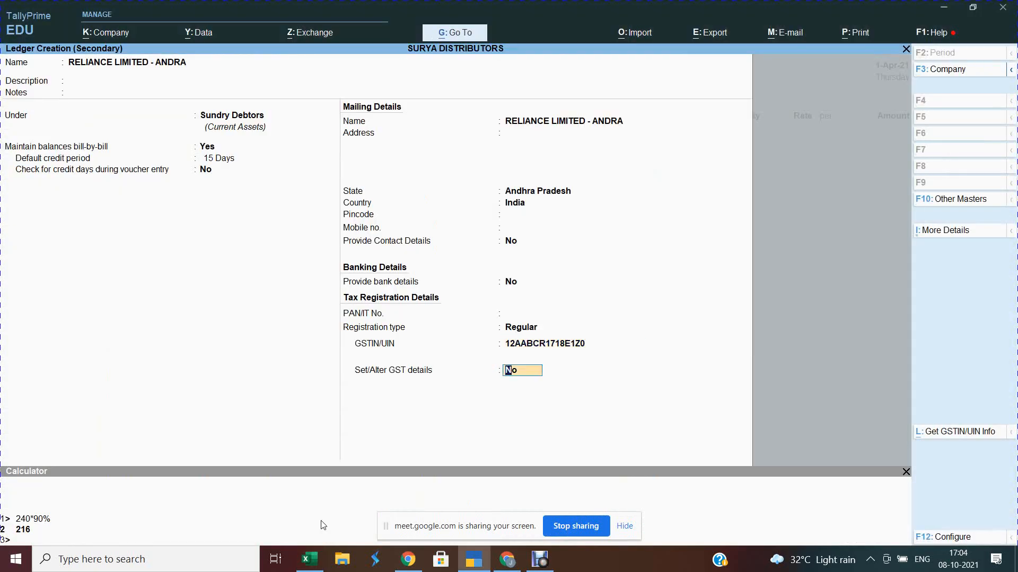
{"action": "key", "text": "Return"}
{"action": "key", "text": "Return"}
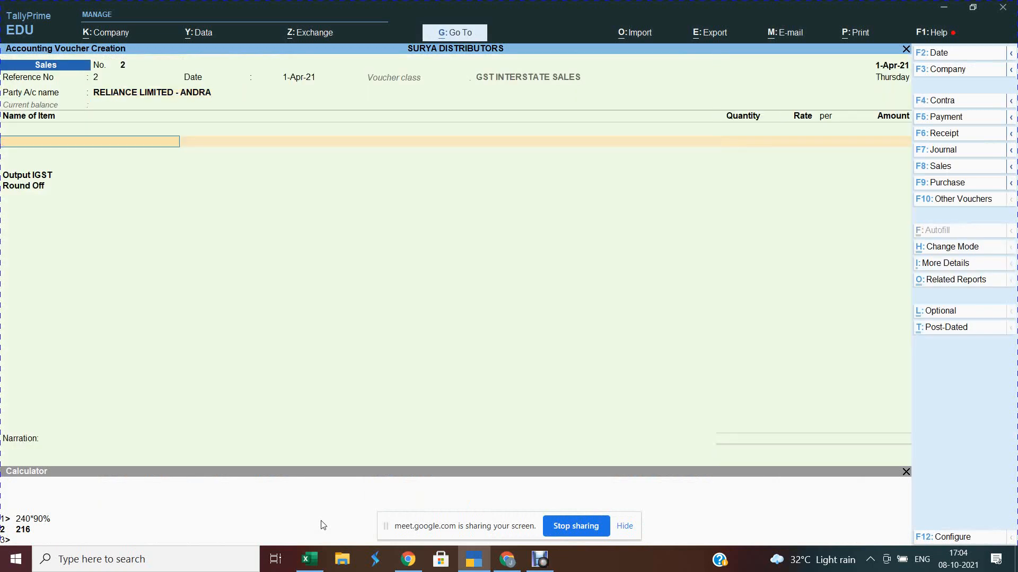
Step: Add BHUJIA SEV -200 G and BHUJIA SEV -400 G at 10 nos. each
{"action": "type", "text": "1"}
{"action": "key", "text": "Return"}
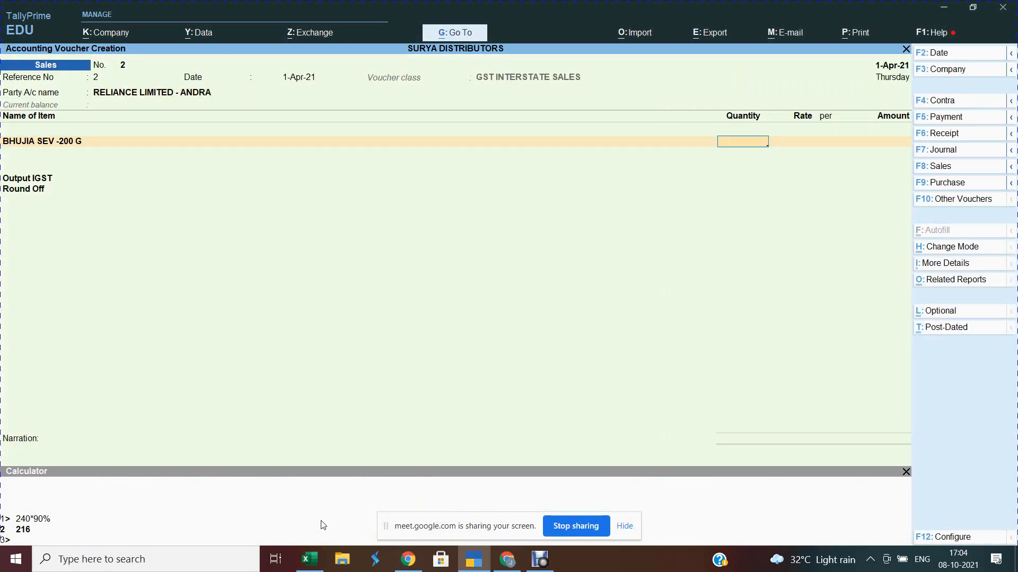
{"action": "type", "text": "10"}
{"action": "key", "text": "Return"}
{"action": "key", "text": "Return"}
{"action": "key", "text": "Return"}
{"action": "key", "text": "Return"}
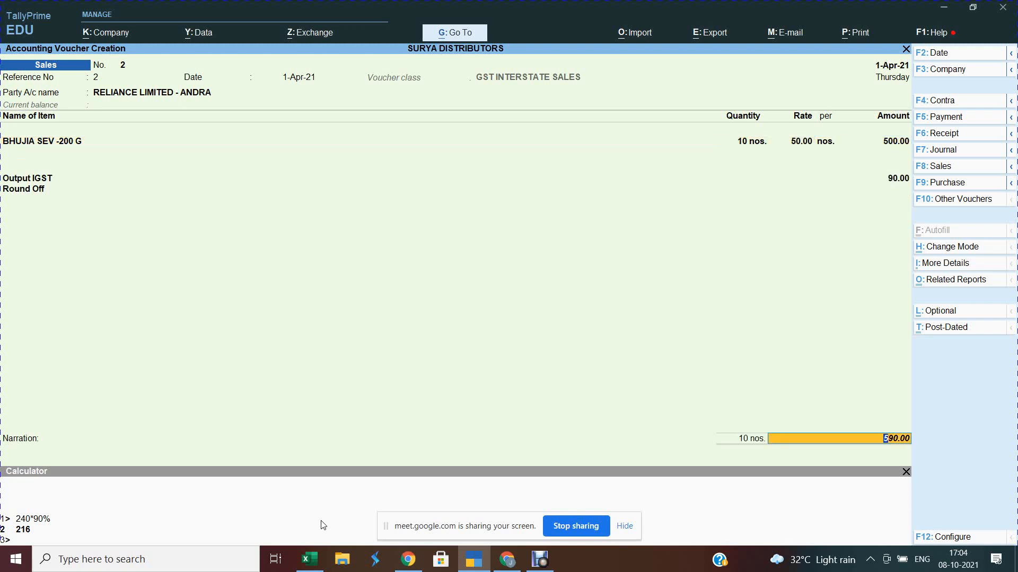
{"action": "key", "text": "Up"}
{"action": "key", "text": "Return"}
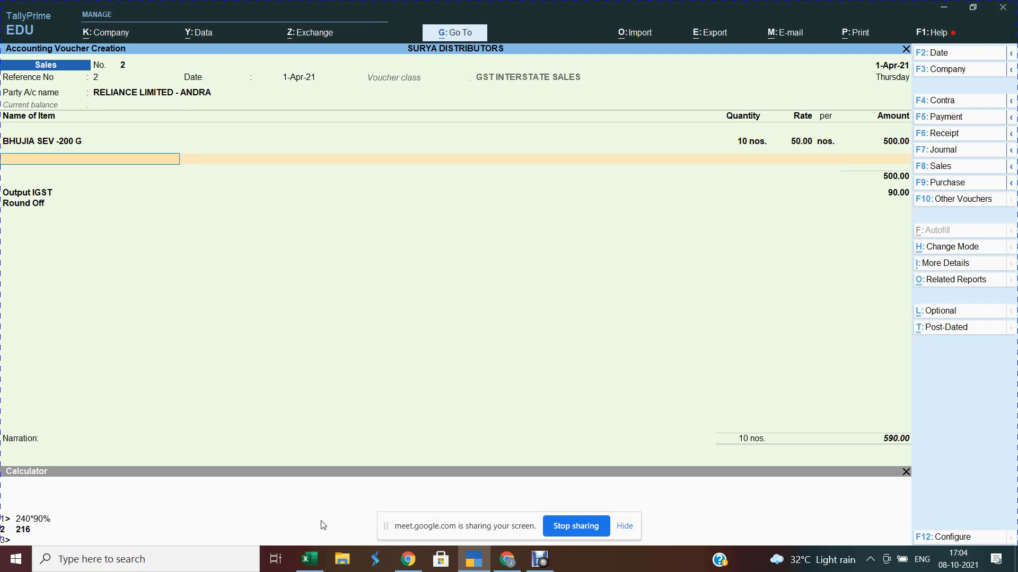
{"action": "key", "text": "Return"}
{"action": "type", "text": "10"}
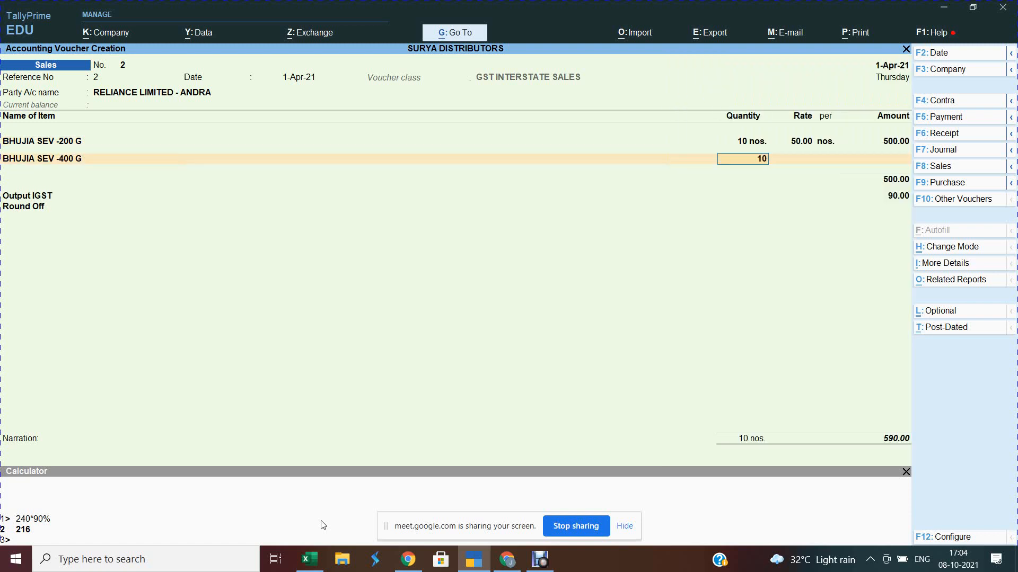
{"action": "key", "text": "Return"}
{"action": "key", "text": "Return"}
{"action": "key", "text": "Return"}
Step: Add BHUJIA SEV -1 KG and BHEL PURI -150 G at 10 nos. each
{"action": "key", "text": "Return"}
{"action": "type", "text": "3"}
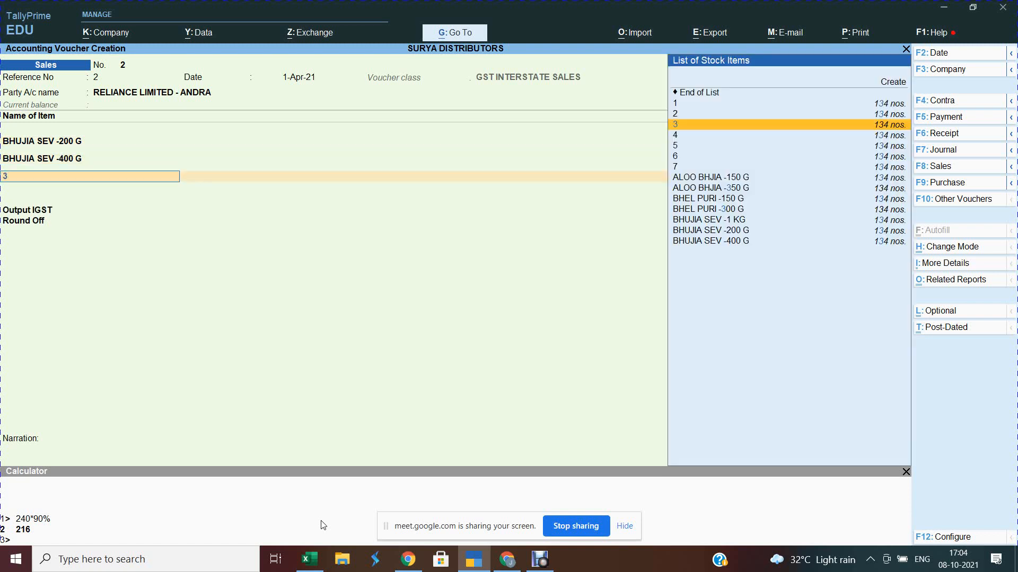
{"action": "key", "text": "Return"}
{"action": "type", "text": "10"}
{"action": "key", "text": "Return"}
{"action": "key", "text": "Return"}
{"action": "key", "text": "Return"}
{"action": "key", "text": "Return"}
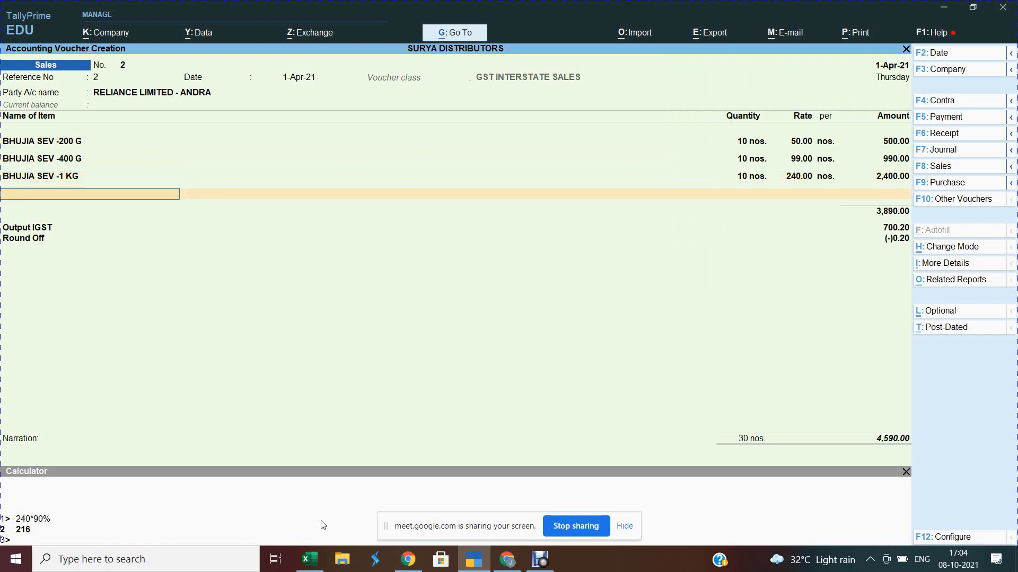
{"action": "type", "text": "4"}
{"action": "key", "text": "Return"}
{"action": "key", "text": "Return"}
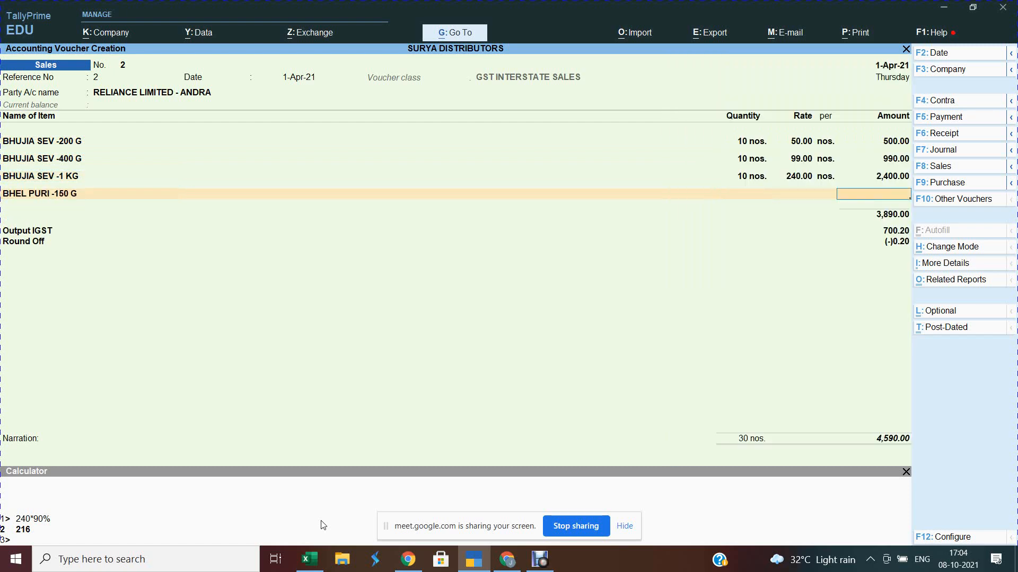
{"action": "key", "text": "BackSpace"}
{"action": "type", "text": "10"}
{"action": "key", "text": "Return"}
{"action": "key", "text": "Return"}
{"action": "key", "text": "Return"}
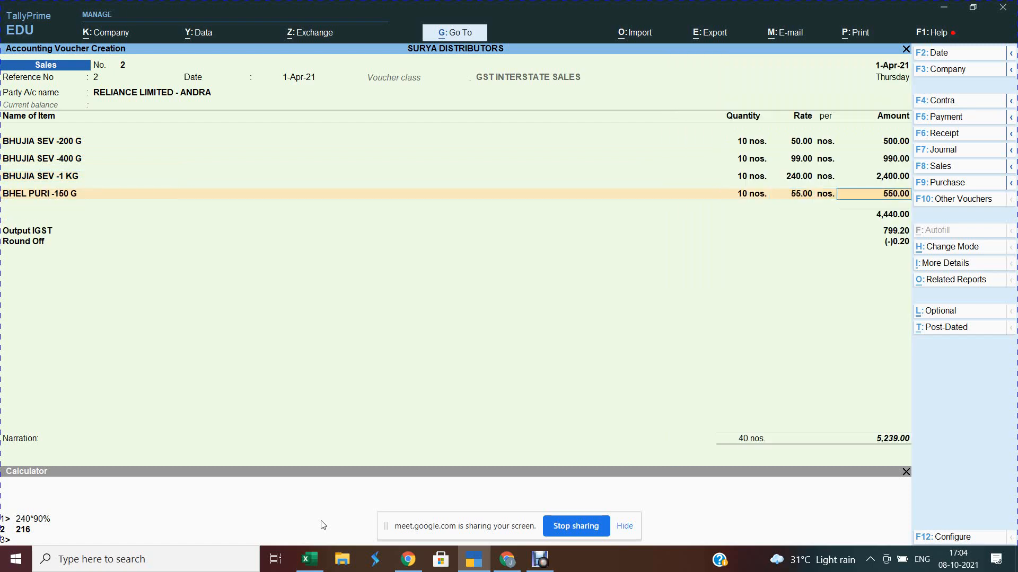
Step: Add BHEL PURI -300 G, ALOO BHJIA -150 G and -350 G at 10 nos. each, then save voucher 2
{"action": "key", "text": "Return"}
{"action": "type", "text": "5"}
{"action": "key", "text": "Return"}
{"action": "type", "text": "1"}
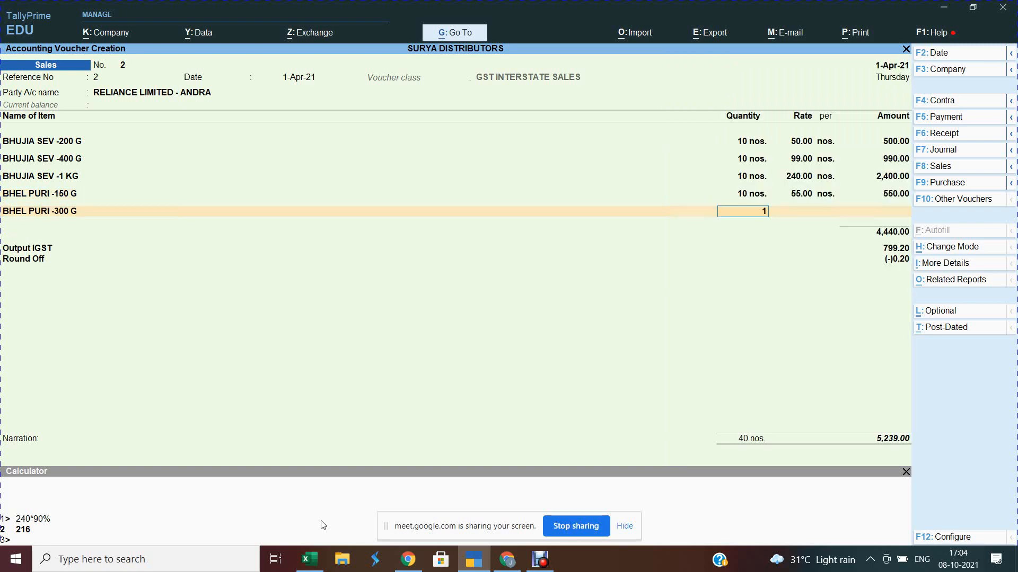
{"action": "type", "text": "0"}
{"action": "key", "text": "Return"}
{"action": "key", "text": "Return"}
{"action": "key", "text": "Return"}
{"action": "key", "text": "Return"}
{"action": "type", "text": "6"}
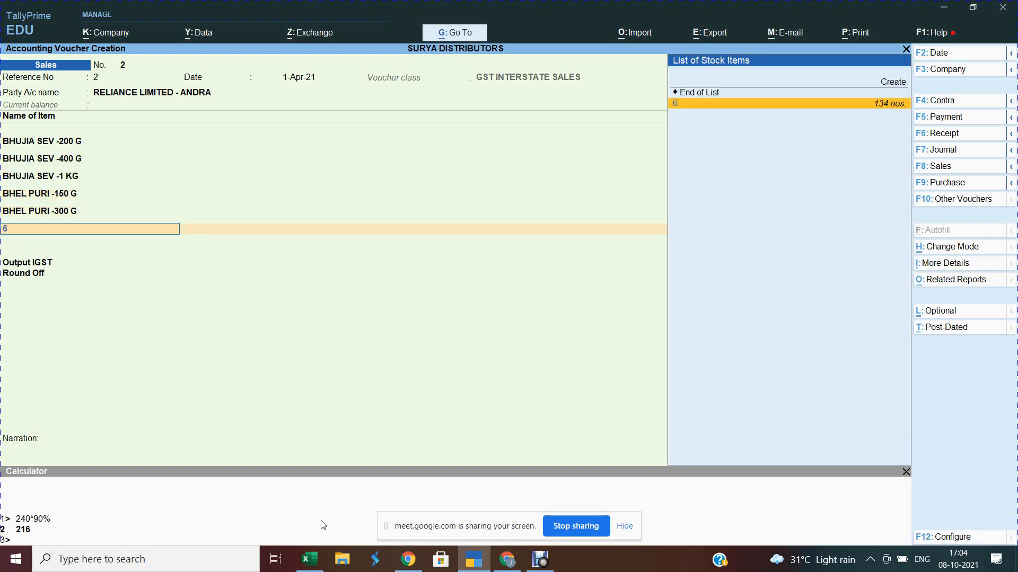
{"action": "key", "text": "Return"}
{"action": "type", "text": "10"}
{"action": "key", "text": "Return"}
{"action": "key", "text": "Return"}
{"action": "key", "text": "Return"}
{"action": "key", "text": "Return"}
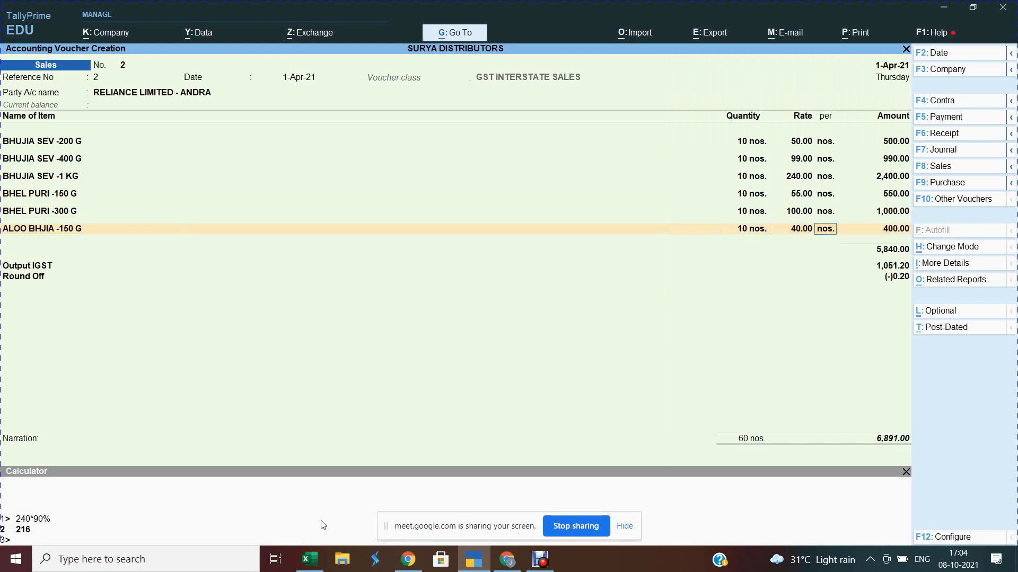
{"action": "type", "text": "3"}
{"action": "key", "text": "Return"}
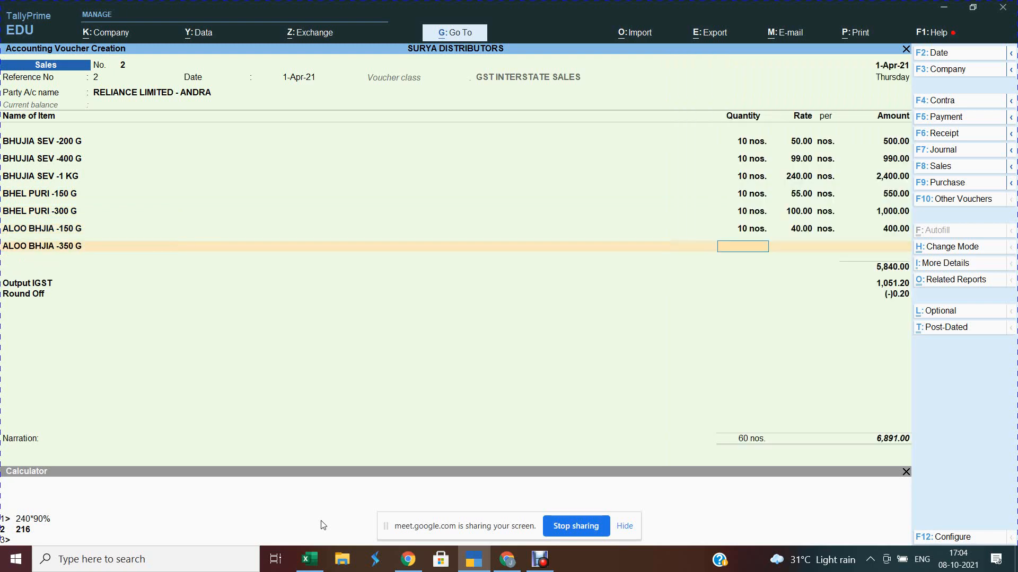
{"action": "type", "text": "10"}
{"action": "key", "text": "Return"}
{"action": "key", "text": "Return"}
{"action": "key", "text": "Return"}
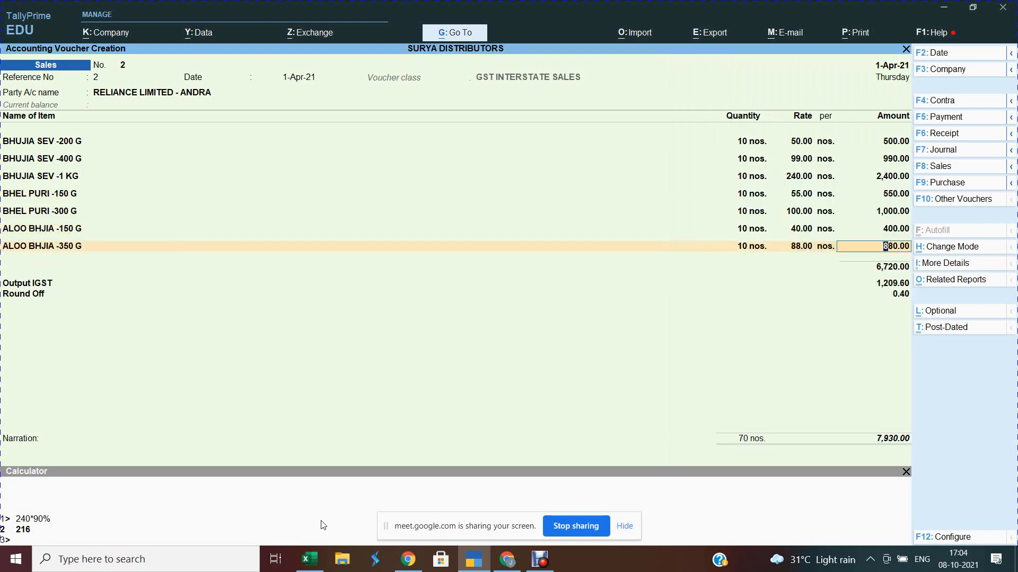
{"action": "key", "text": "Return"}
{"action": "key", "text": "ctrl"}
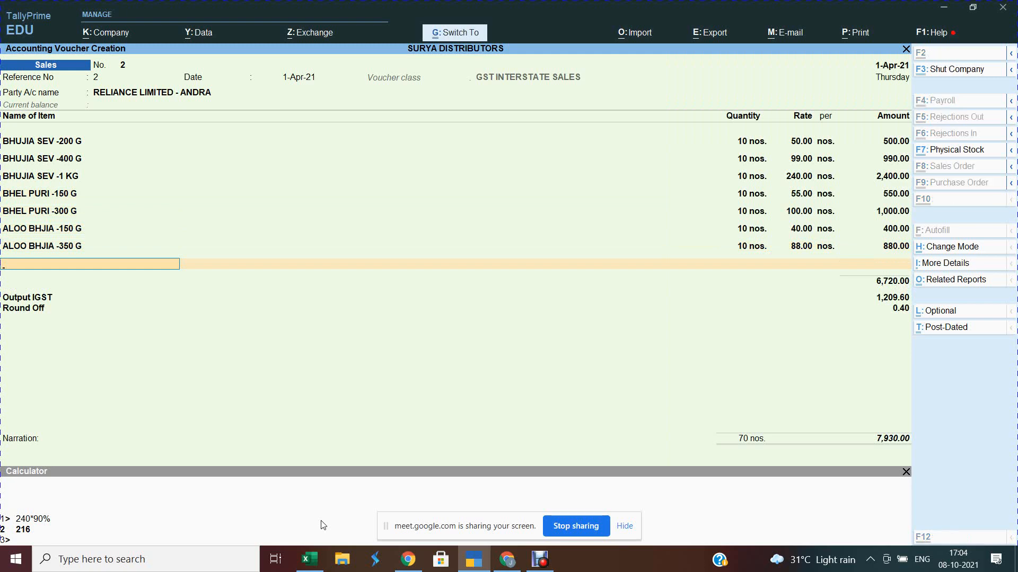
{"action": "key", "text": "ctrl+a"}
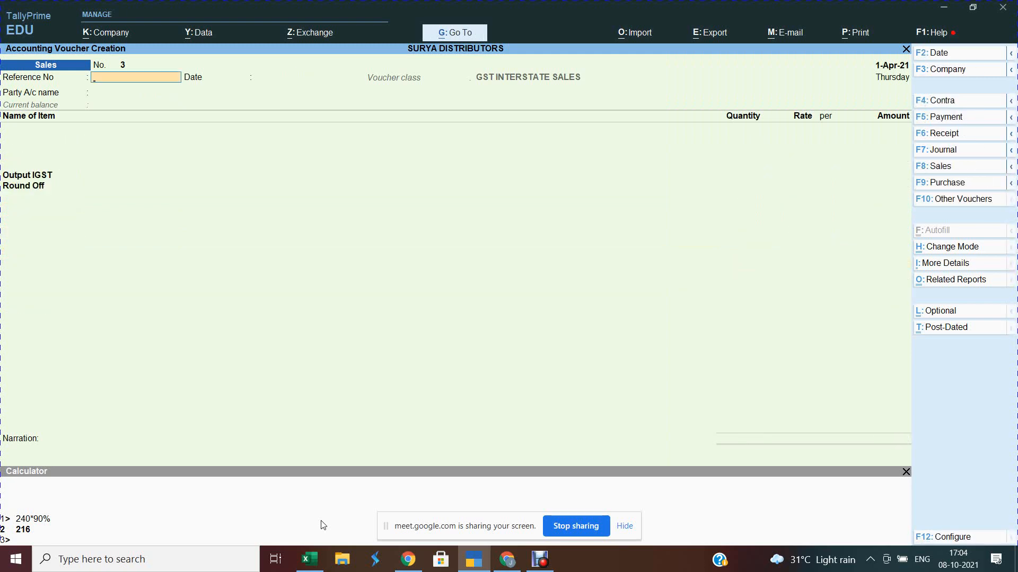
Step: Copy the TAMIL NADU GSTN from cell D14 of the customer GSTIN sheet, then return to TallyPrime
{"action": "key", "text": "alt+Tab"}
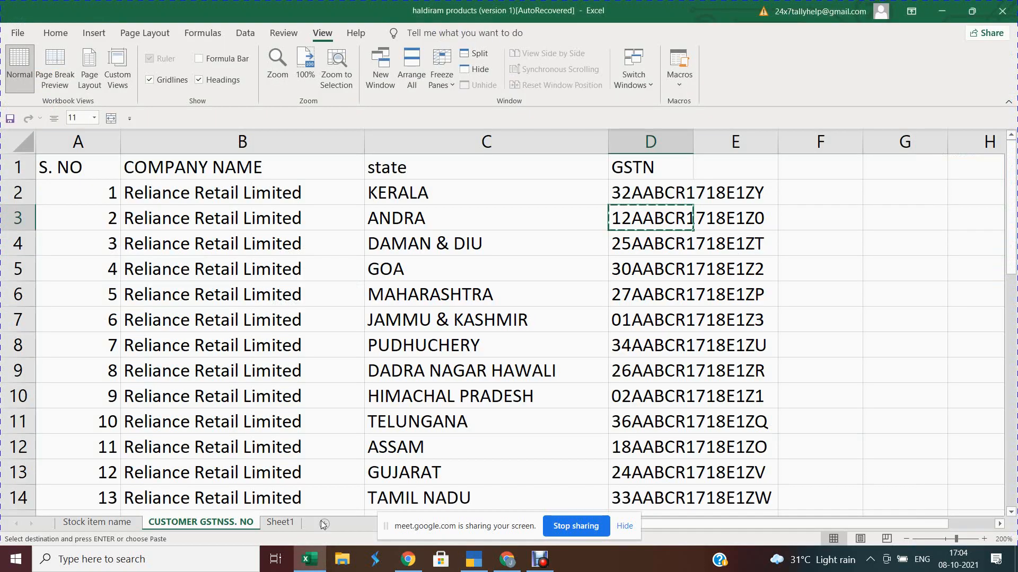
{"action": "key", "text": "Right"}
{"action": "key", "text": "Right"}
{"action": "key", "text": "Right"}
{"action": "key", "text": "Left"}
{"action": "key", "text": "Left"}
{"action": "key", "text": "Left"}
{"action": "key", "text": "Down"}
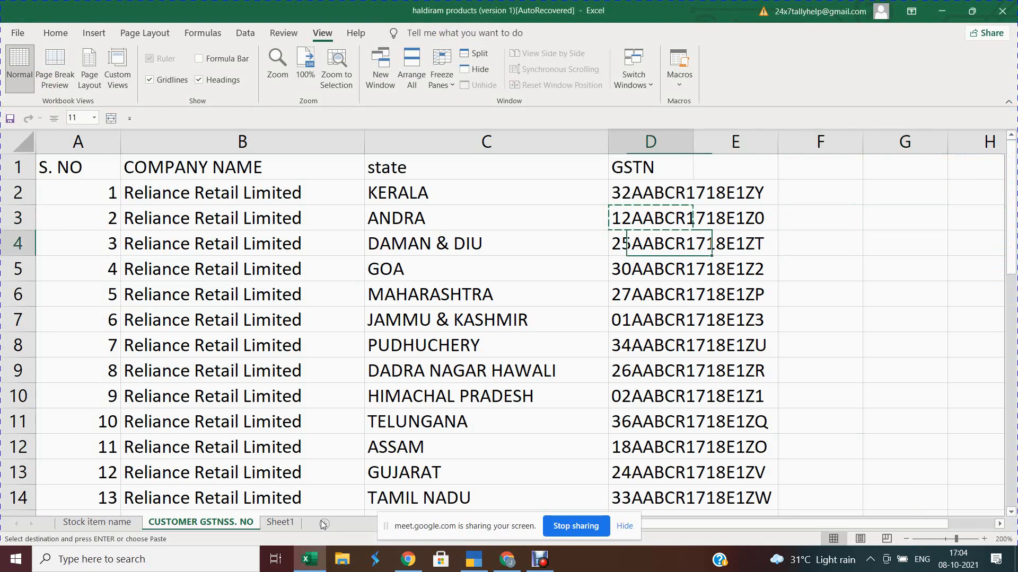
{"action": "key", "text": "Left"}
{"action": "key", "text": "Down"}
{"action": "key", "text": "Down"}
{"action": "key", "text": "Right"}
{"action": "key", "text": "Down"}
{"action": "key", "text": "Down"}
{"action": "key", "text": "Down"}
{"action": "key", "text": "Down"}
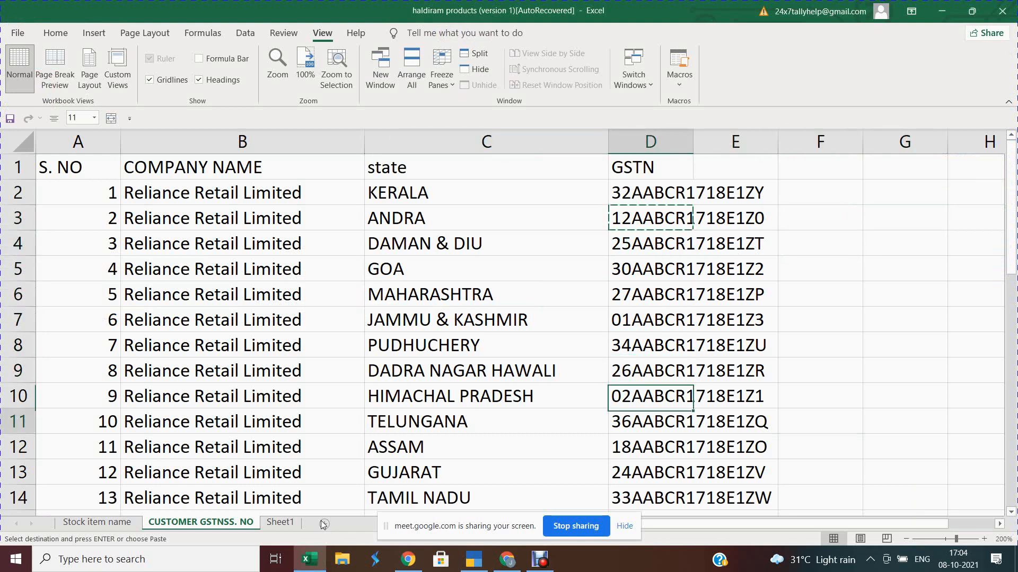
{"action": "key", "text": "Down"}
{"action": "key", "text": "Down"}
{"action": "key", "text": "Down"}
{"action": "key", "text": "Down"}
{"action": "key", "text": "Down"}
{"action": "key", "text": "Right"}
{"action": "key", "text": "Up"}
{"action": "key", "text": "Up"}
{"action": "key", "text": "Left"}
{"action": "key", "text": "Down"}
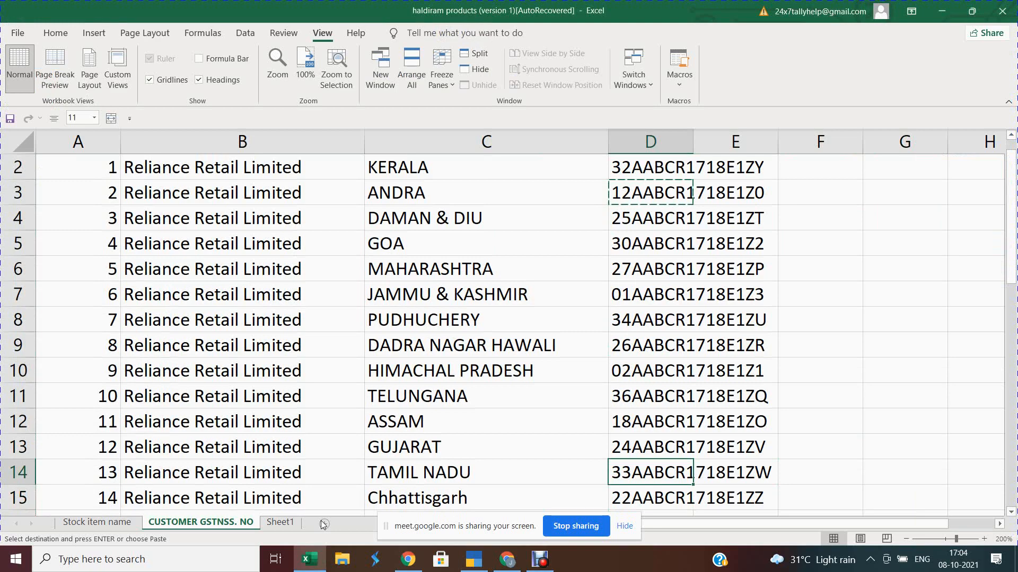
{"action": "key", "text": "ctrl+c"}
{"action": "key", "text": "alt+Tab"}
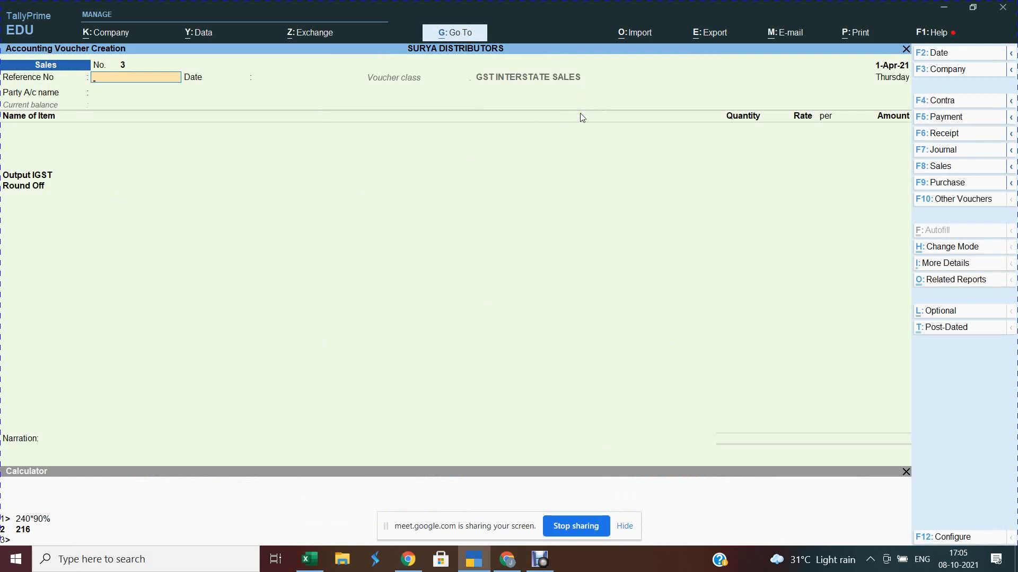
Step: Change sales voucher 3's class to GST LOCAL SALES
{"action": "key", "text": "F8"}
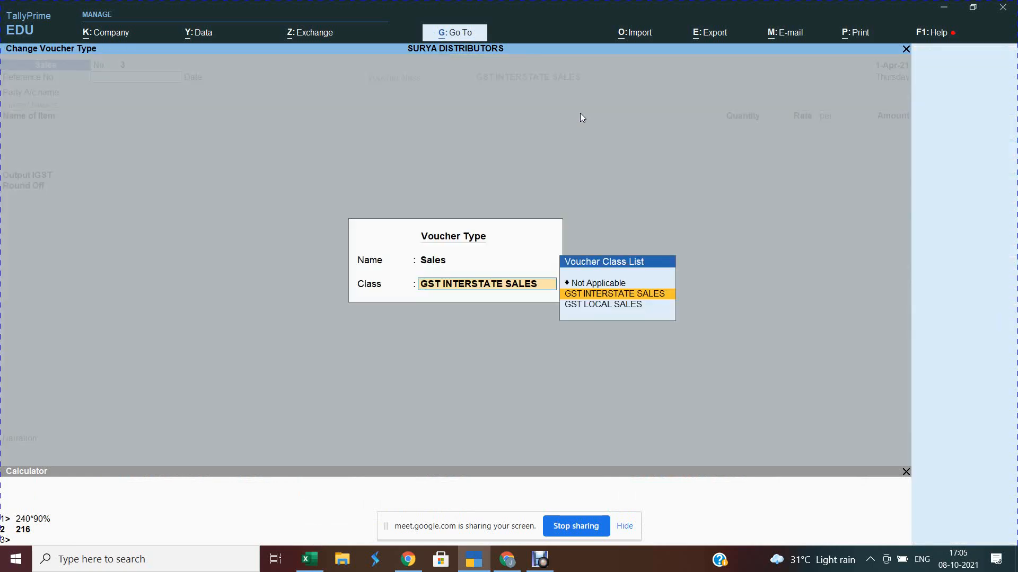
{"action": "key", "text": "Return"}
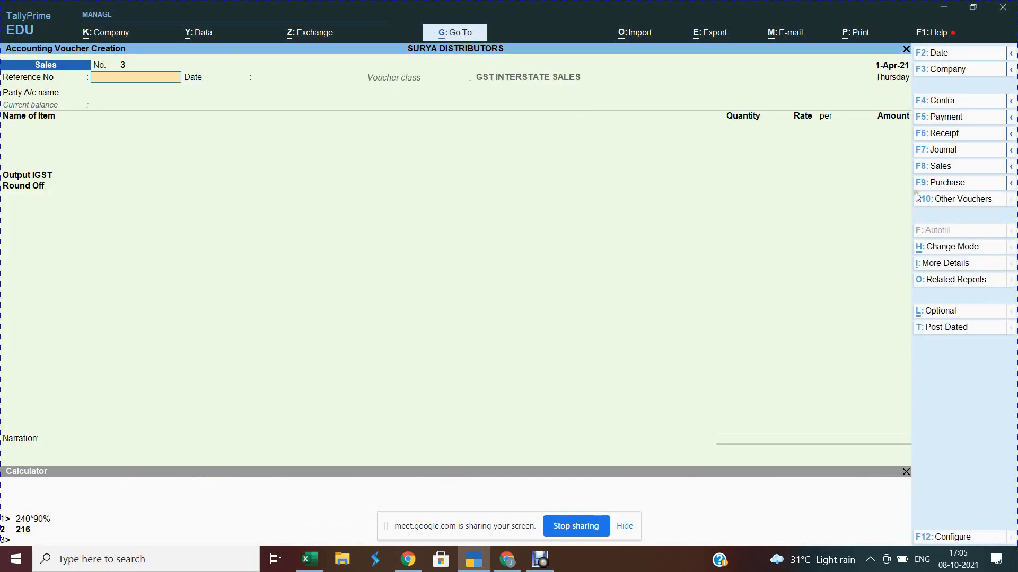
{"action": "left_click", "coordinate": [936, 167]}
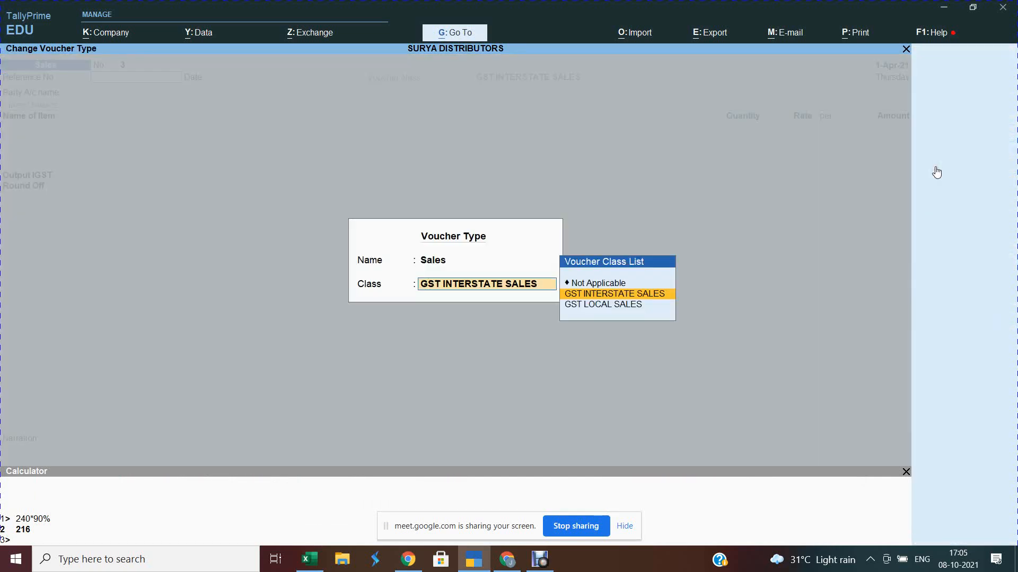
{"action": "key", "text": "Down"}
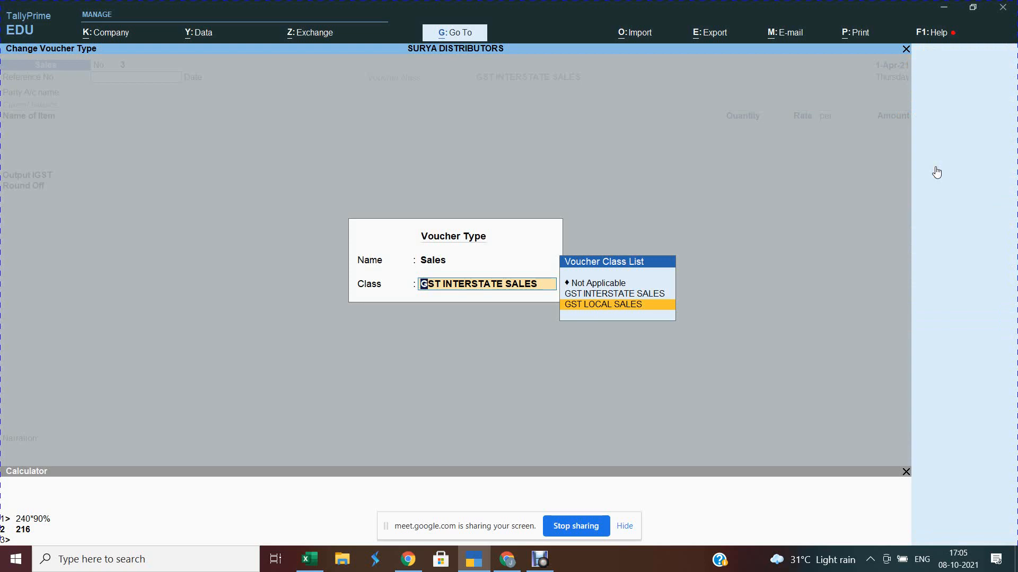
{"action": "key", "text": "Return"}
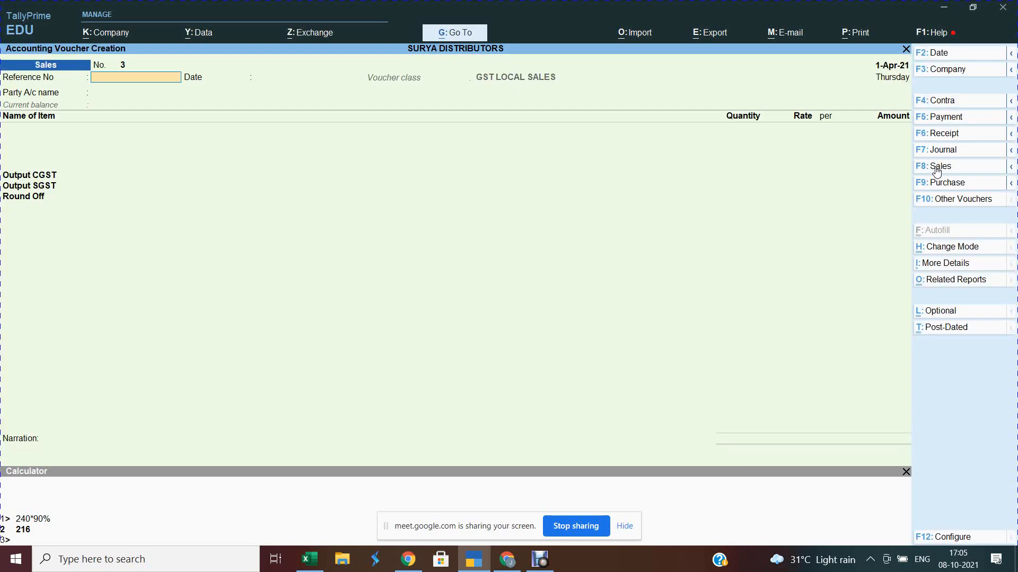
Step: Keep reference 3, date the voucher 2-Apr-21 and choose Cash as party
{"action": "key", "text": "Return"}
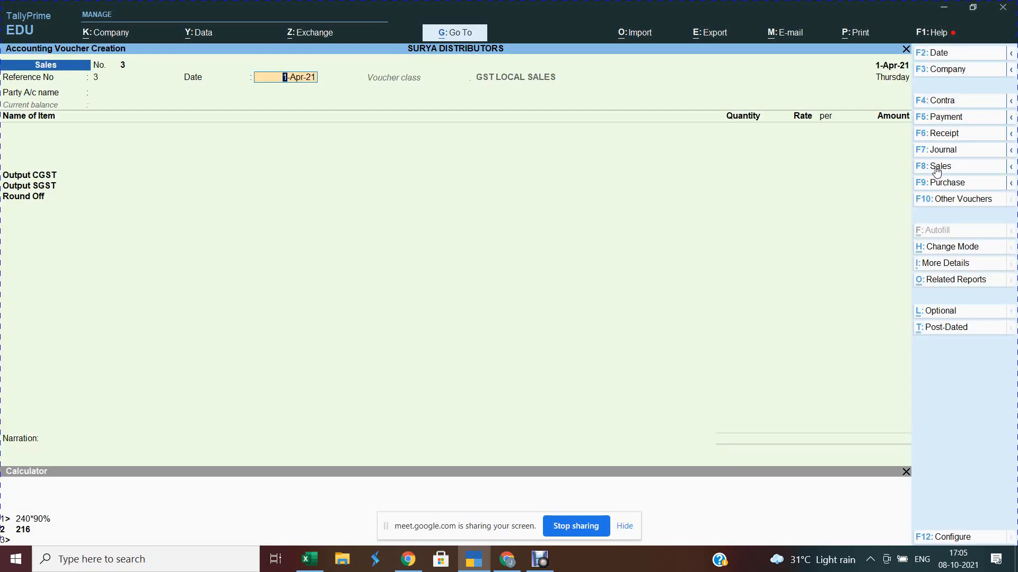
{"action": "key", "text": "Return"}
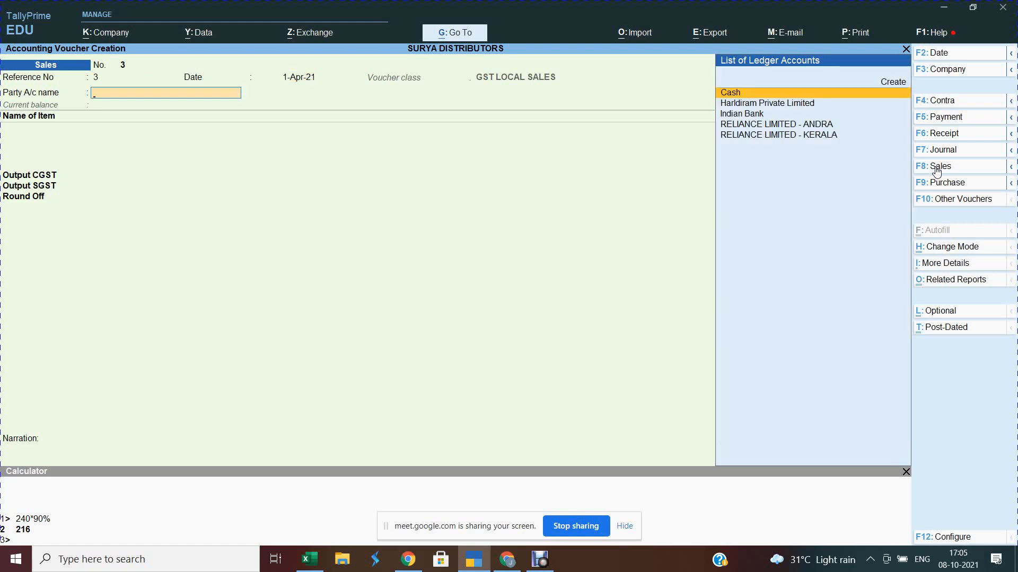
{"action": "key", "text": "F2"}
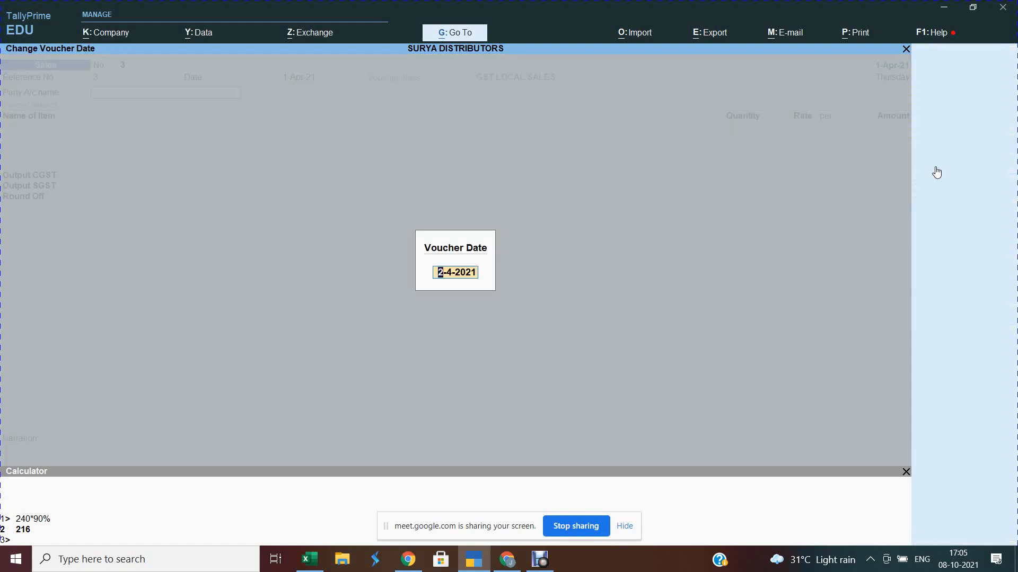
{"action": "key", "text": "Return"}
{"action": "key", "text": "Return"}
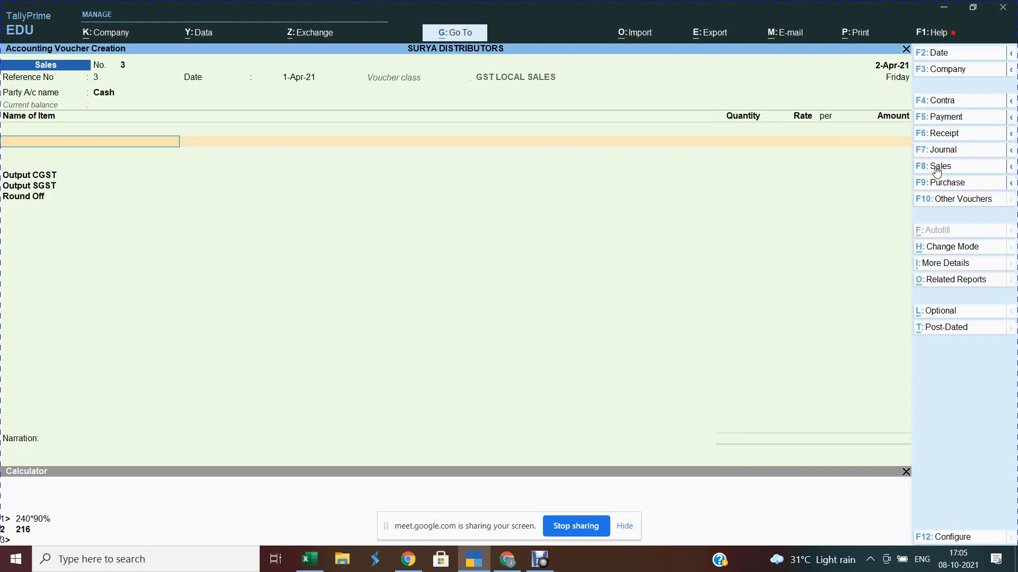
{"action": "key", "text": "BackSpace"}
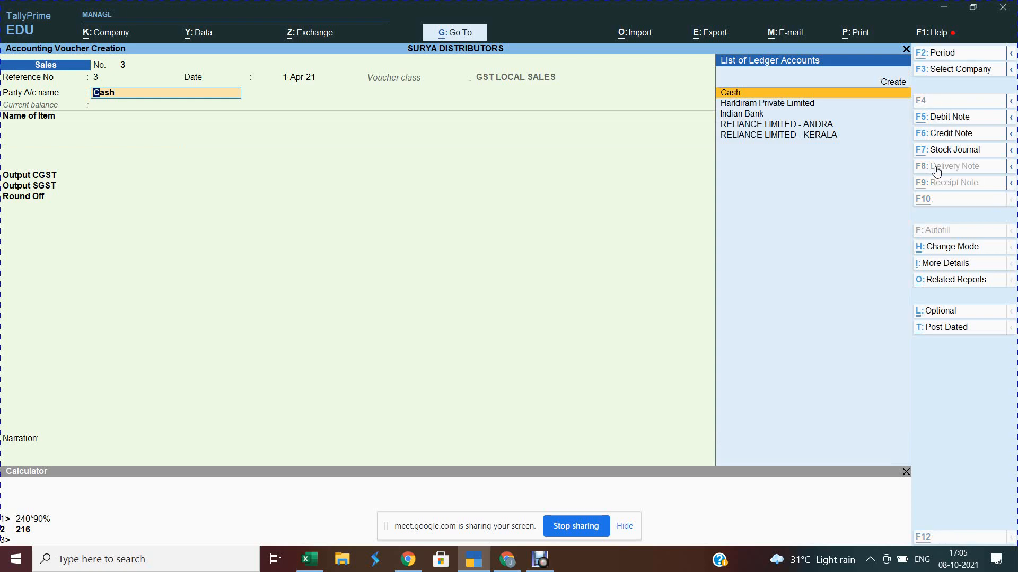
Step: Start a new party ledger RELIANCE LIMITED - TAMIL NADU with a 30-day credit period
{"action": "key", "text": "alt+c"}
{"action": "type", "text": "RELI"}
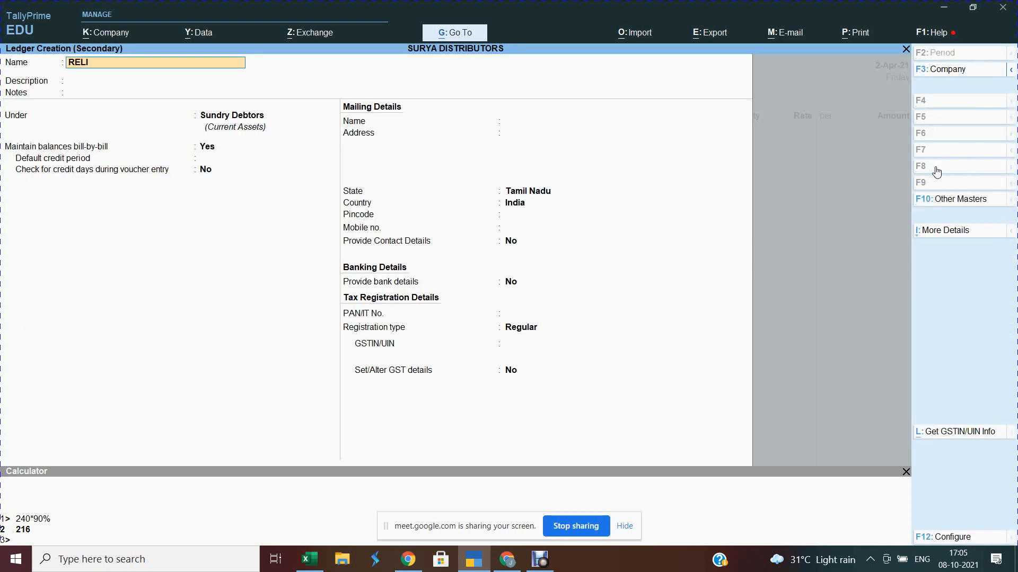
{"action": "type", "text": "ANCE LIMITED - TAMIL NADU"}
{"action": "key", "text": "Return"}
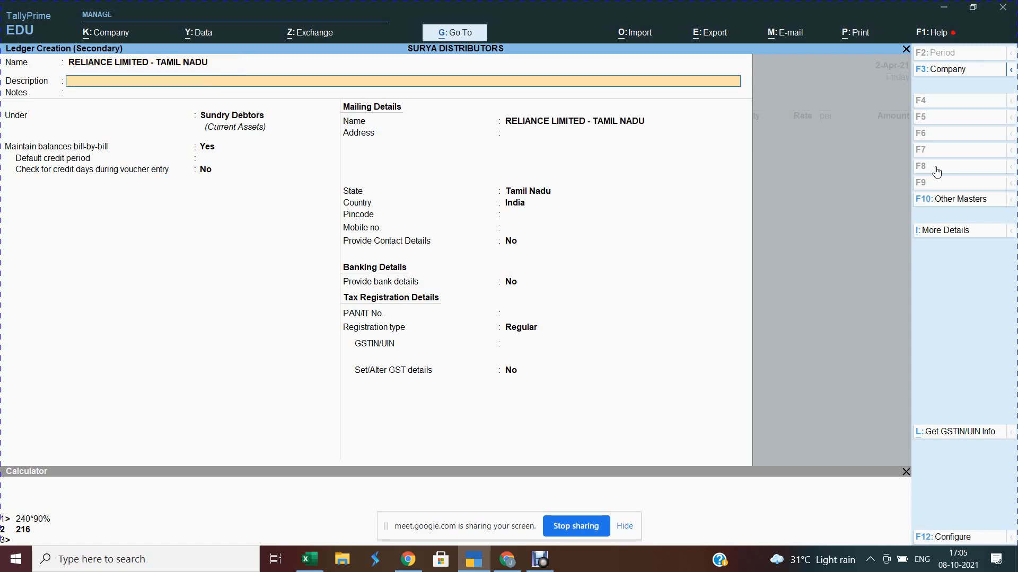
{"action": "key", "text": "Return"}
{"action": "key", "text": "Return"}
{"action": "key", "text": "Return"}
{"action": "key", "text": "Return"}
{"action": "type", "text": "30"}
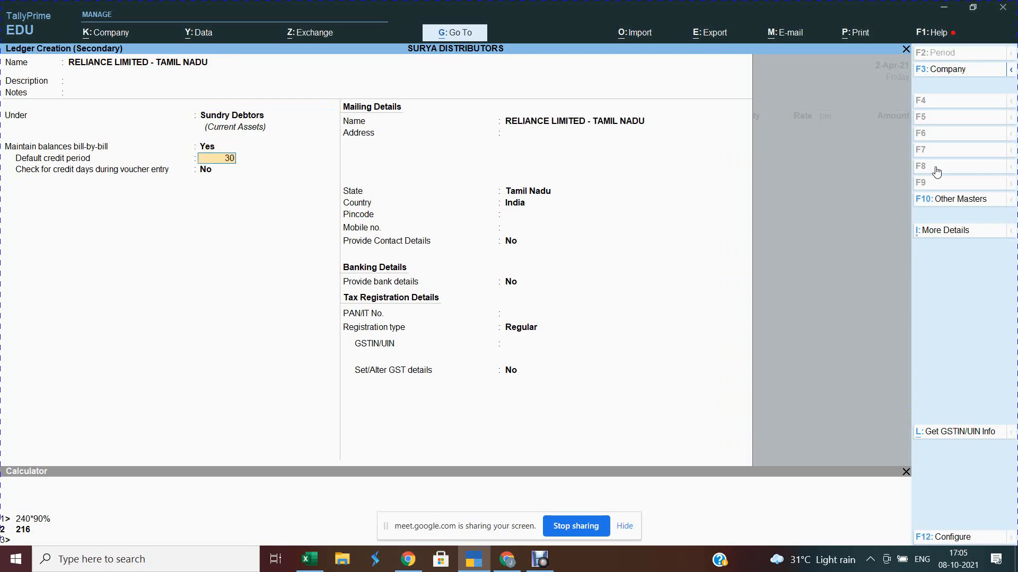
{"action": "key", "text": "Return"}
{"action": "key", "text": "Return"}
{"action": "key", "text": "Return"}
{"action": "key", "text": "Return"}
{"action": "key", "text": "Return"}
{"action": "key", "text": "Return"}
{"action": "key", "text": "Return"}
{"action": "key", "text": "Return"}
{"action": "key", "text": "Return"}
{"action": "key", "text": "Return"}
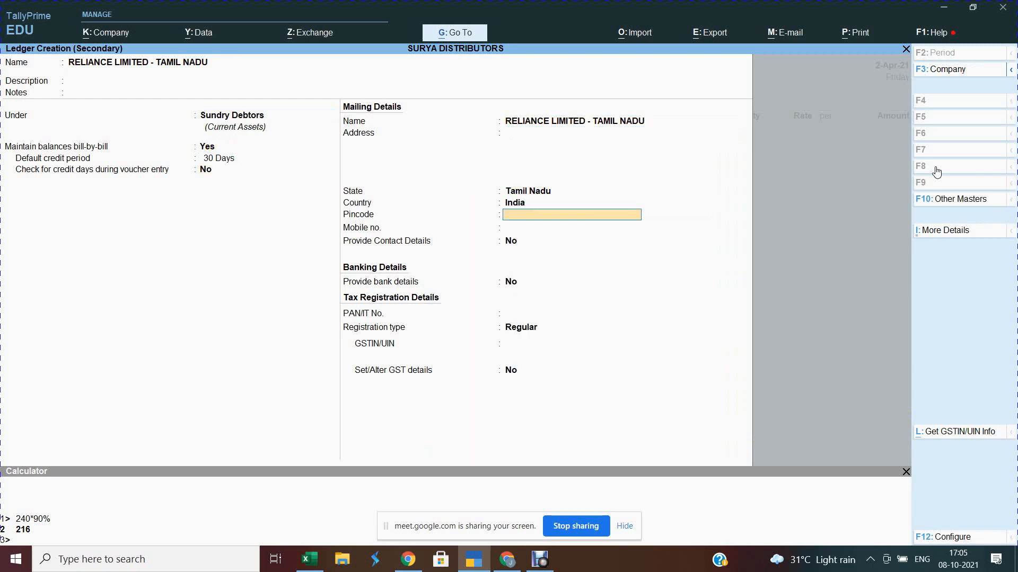
{"action": "key", "text": "Return"}
Step: Paste the Tamil Nadu GSTIN, save the ledger and accept it as the voucher's party
{"action": "key", "text": "alt+Tab"}
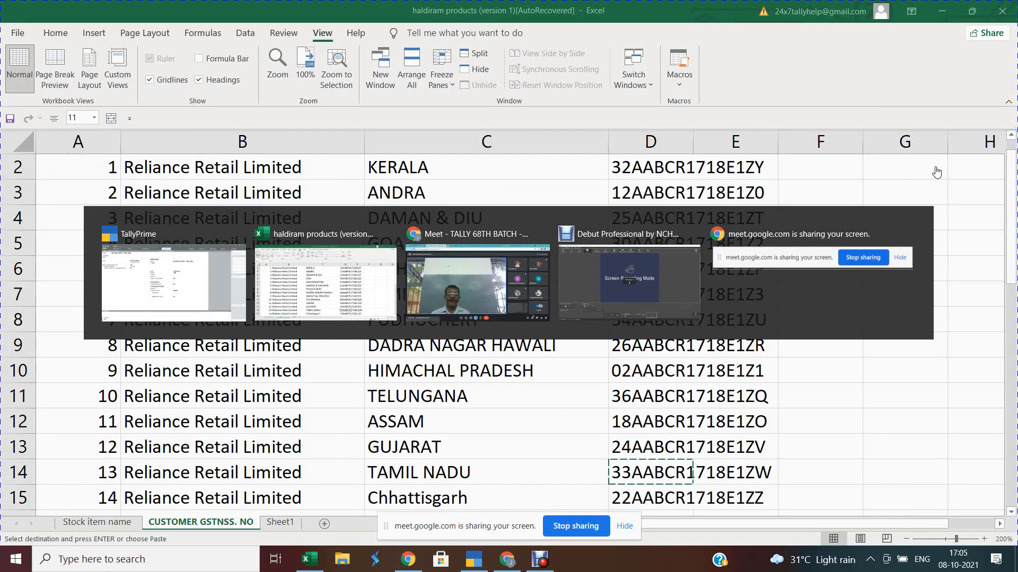
{"action": "key", "text": "alt+Tab"}
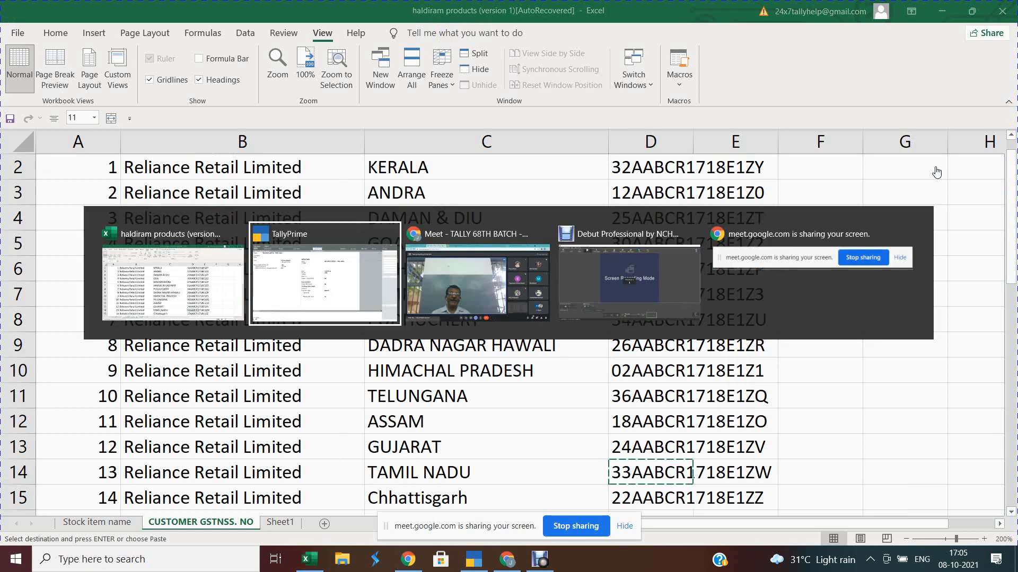
{"action": "key", "text": "ctrl+alt+v"}
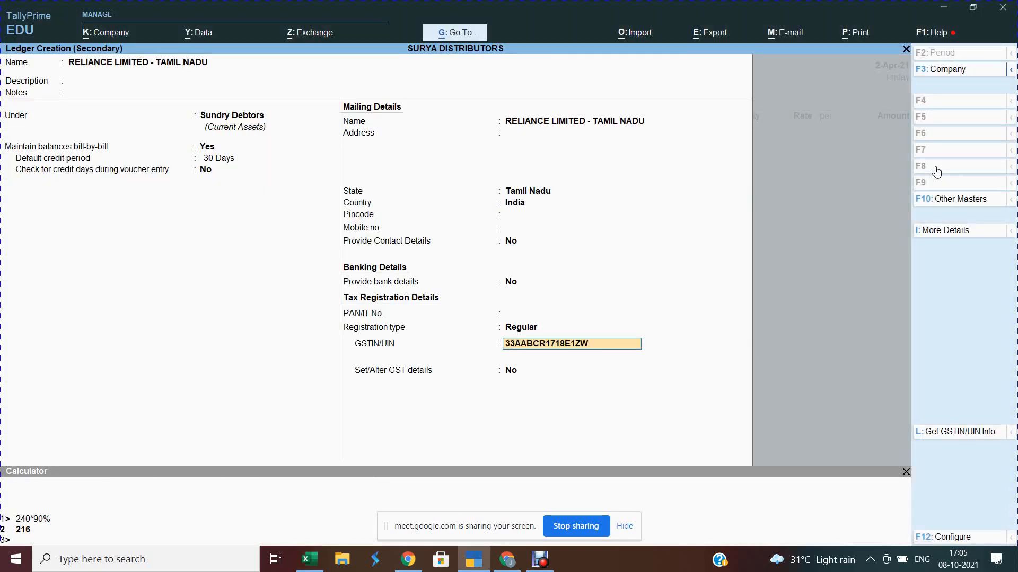
{"action": "key", "text": "Return"}
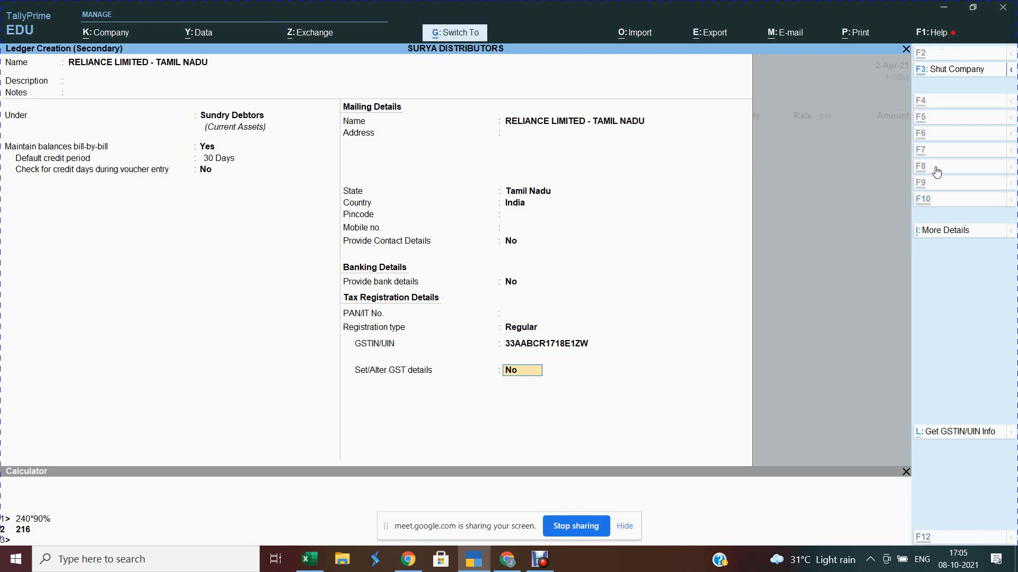
{"action": "key", "text": "ctrl+a"}
{"action": "key", "text": "Return"}
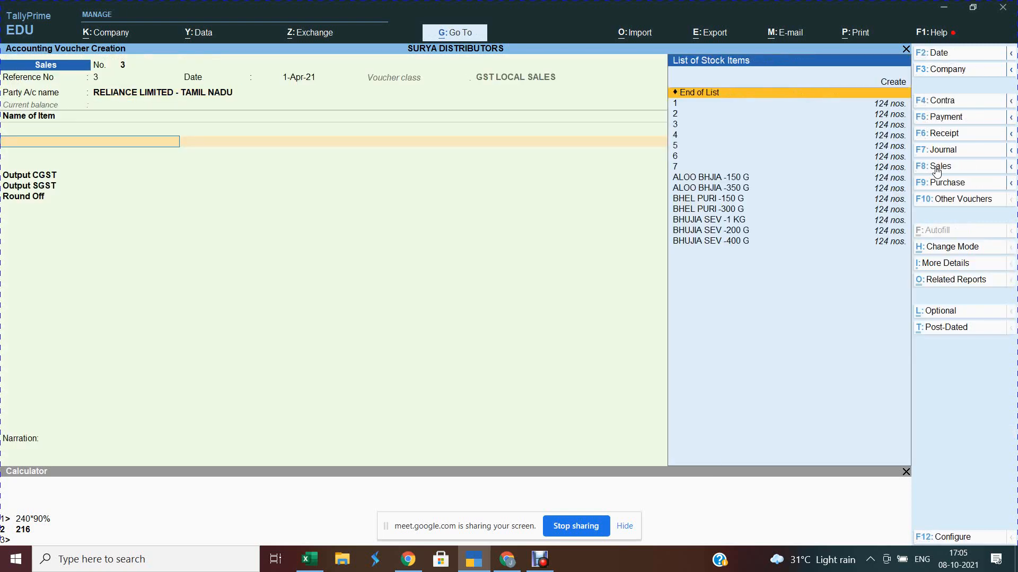
Step: Add two BHUJIA SEV -200 G lines at quantity 20, accepting the filled rates and amounts
{"action": "key", "text": "Down"}
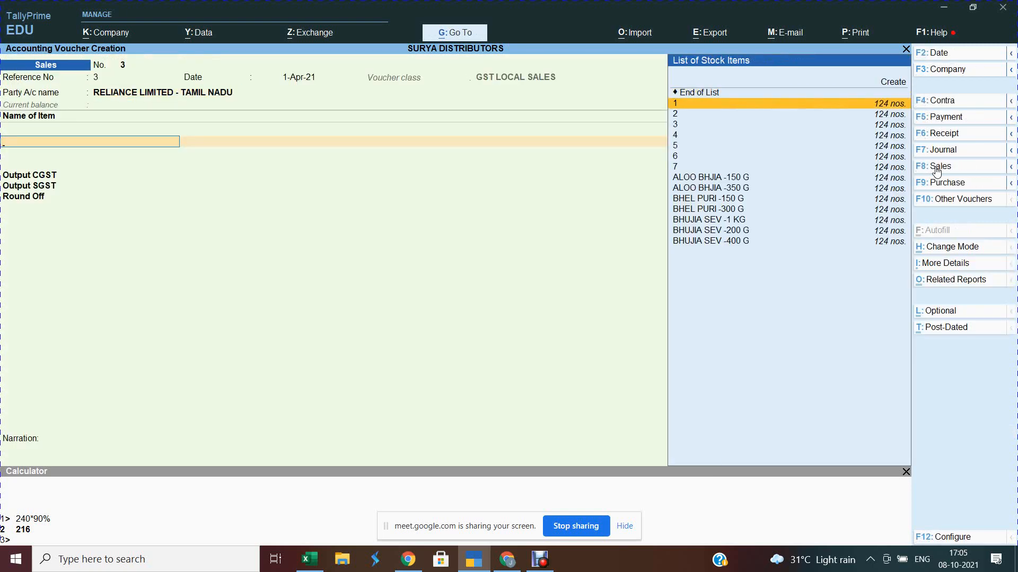
{"action": "key", "text": "Down"}
{"action": "key", "text": "Down"}
{"action": "key", "text": "Down"}
{"action": "key", "text": "Down"}
{"action": "key", "text": "Down"}
{"action": "key", "text": "Down"}
{"action": "key", "text": "Down"}
{"action": "key", "text": "Down"}
{"action": "key", "text": "Down"}
{"action": "key", "text": "Down"}
{"action": "key", "text": "Down"}
{"action": "key", "text": "Down"}
{"action": "key", "text": "Return"}
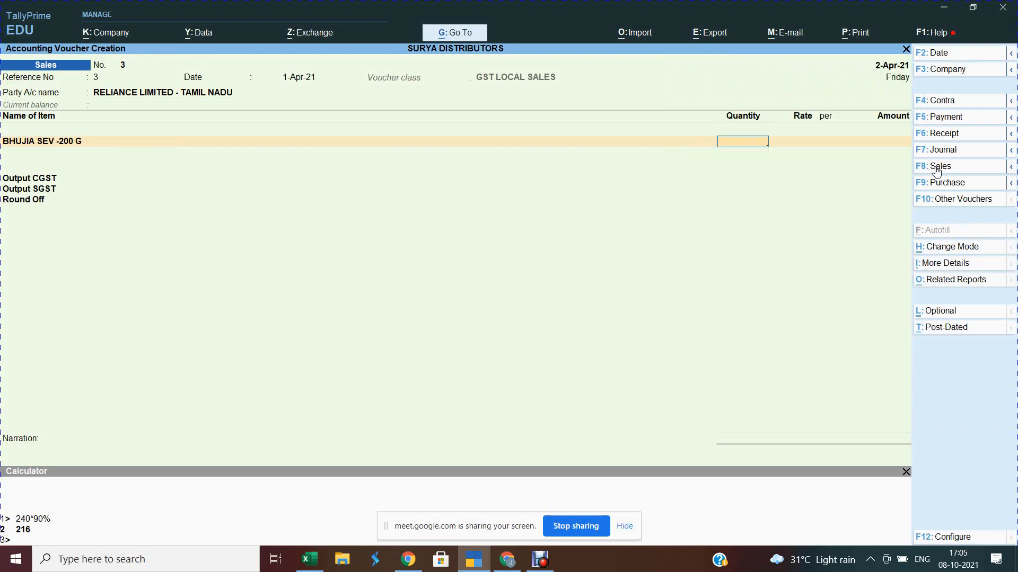
{"action": "type", "text": "20"}
{"action": "key", "text": "Return"}
{"action": "key", "text": "Return"}
{"action": "key", "text": "Return"}
{"action": "key", "text": "Return"}
{"action": "key", "text": "Return"}
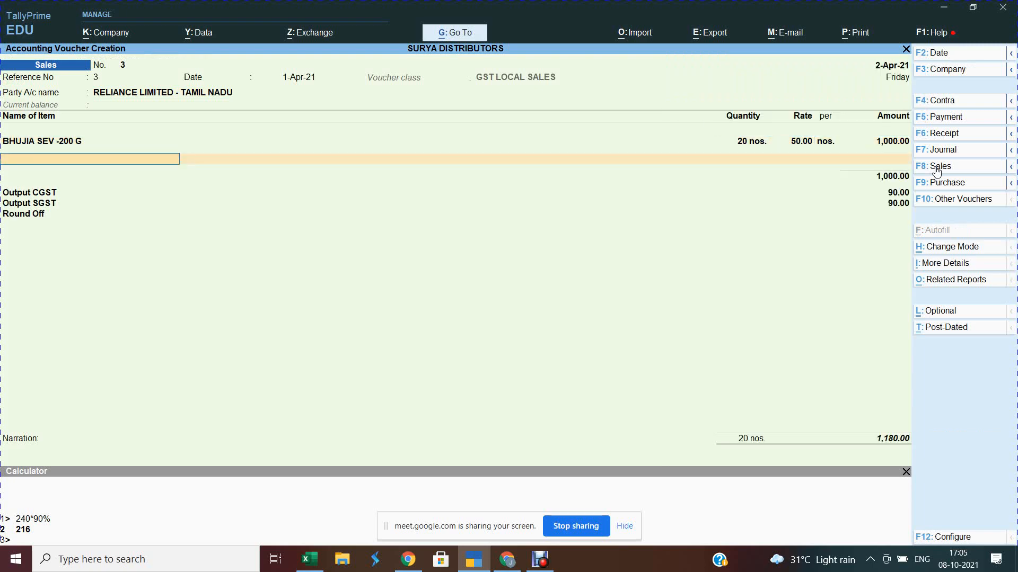
{"action": "key", "text": "BackSpace"}
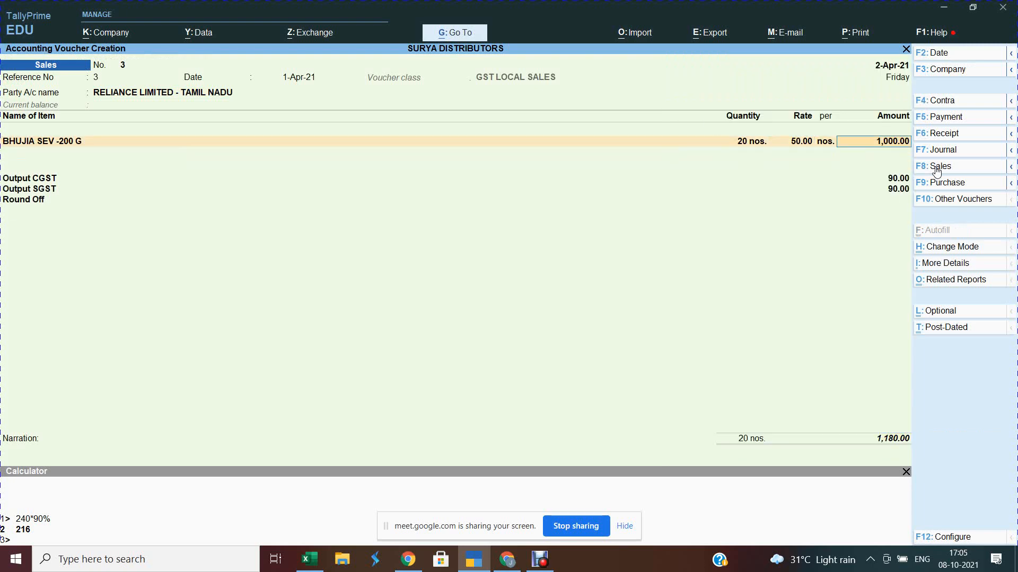
{"action": "key", "text": "Return"}
{"action": "type", "text": "20"}
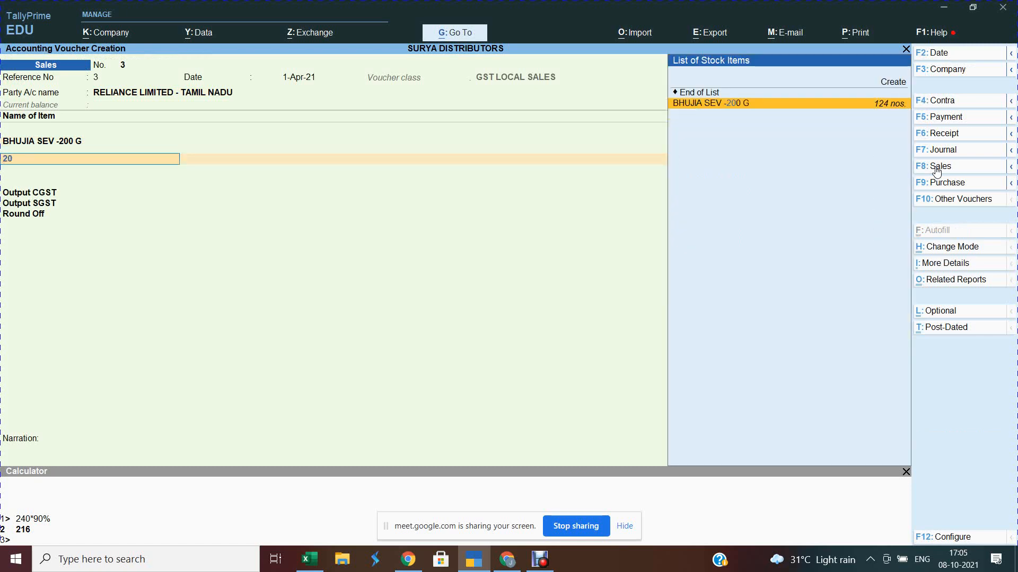
{"action": "key", "text": "Return"}
{"action": "type", "text": "20"}
{"action": "key", "text": "Return"}
{"action": "key", "text": "Return"}
{"action": "key", "text": "Return"}
{"action": "key", "text": "Return"}
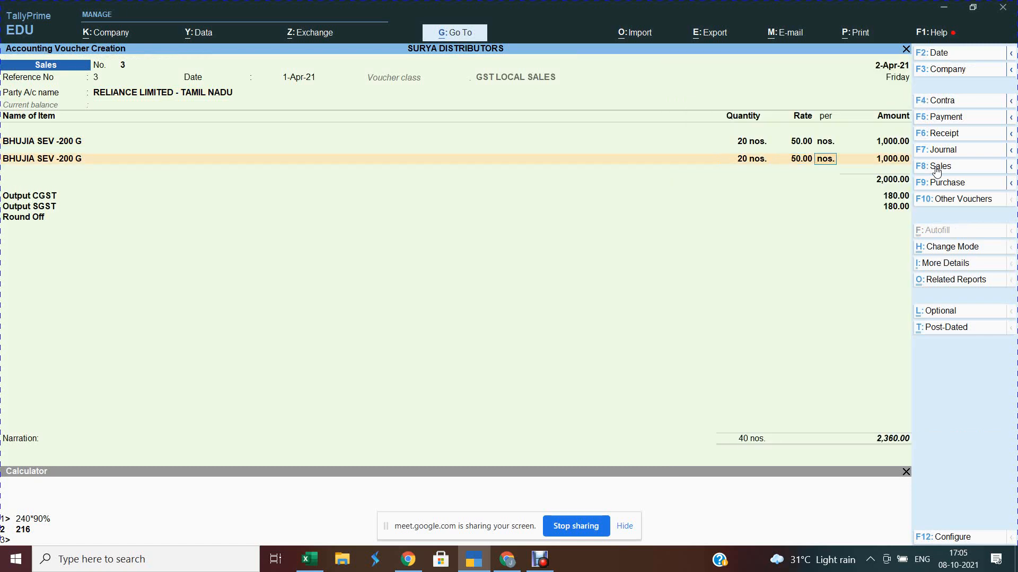
Step: Add BHUJIA SEV -1 KG at rate 240.00, BHEL PURI -150 G and BHEL PURI -300 G, each quantity 20
{"action": "type", "text": "3"}
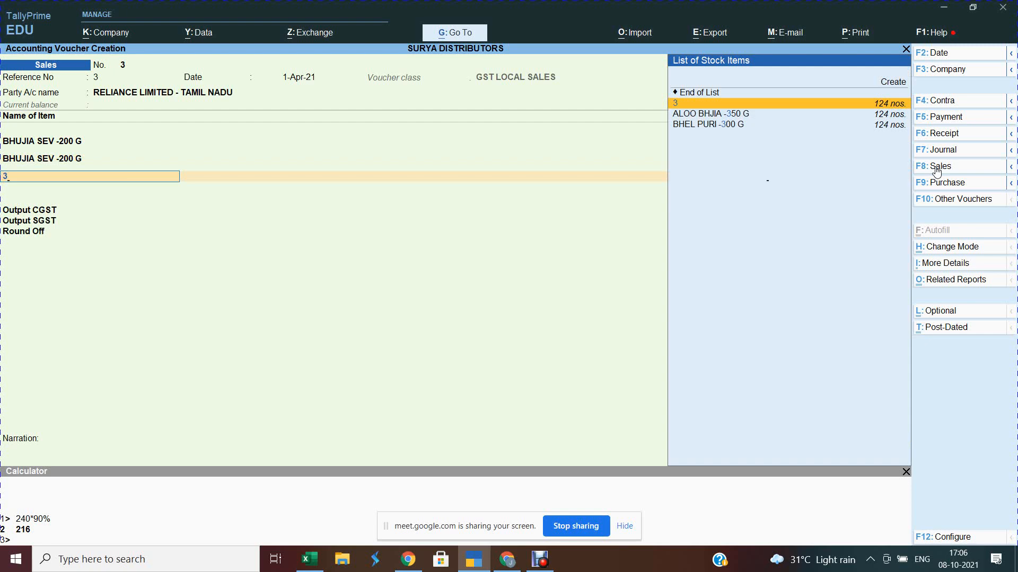
{"action": "key", "text": "Return"}
{"action": "type", "text": "20"}
{"action": "key", "text": "Return"}
{"action": "key", "text": "Return"}
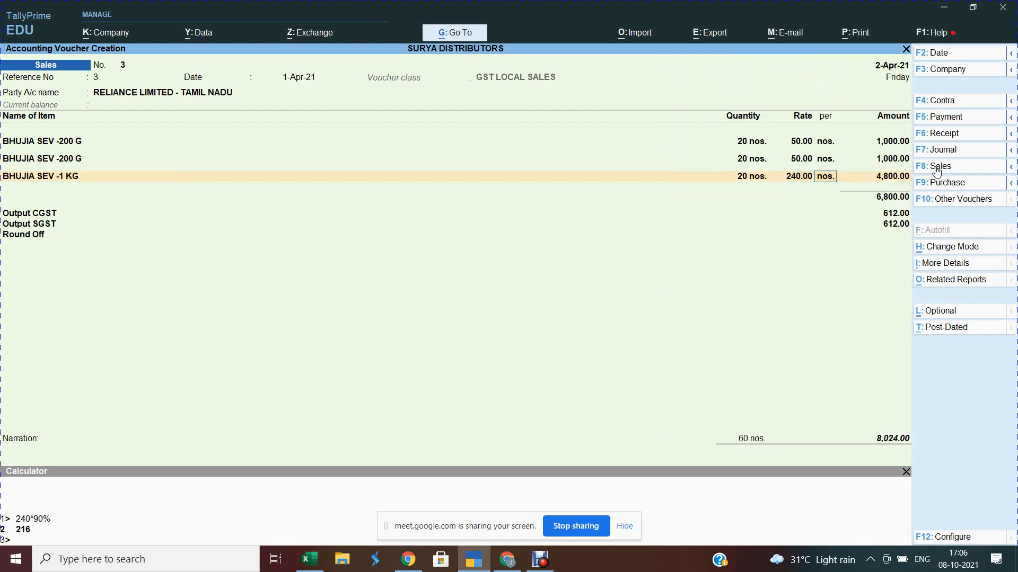
{"action": "key", "text": "Return"}
{"action": "key", "text": "Return"}
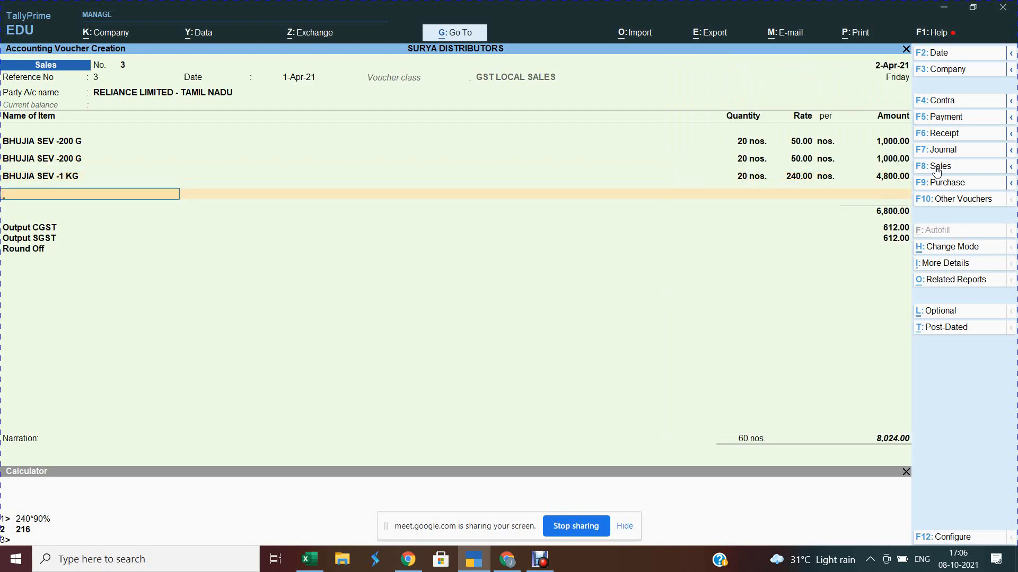
{"action": "type", "text": "4"}
{"action": "key", "text": "Return"}
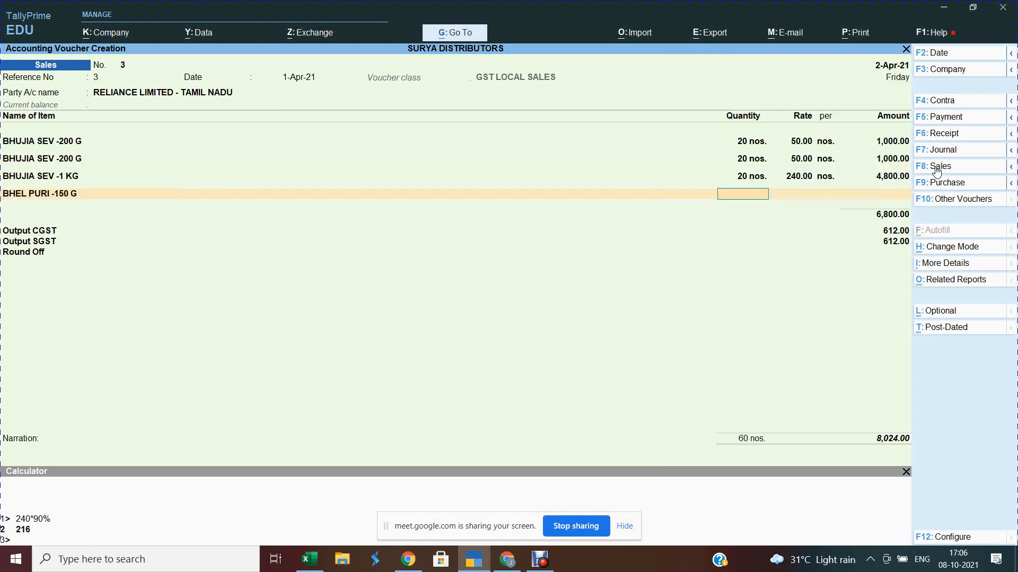
{"action": "type", "text": "20"}
{"action": "key", "text": "Return"}
{"action": "key", "text": "Return"}
{"action": "key", "text": "Return"}
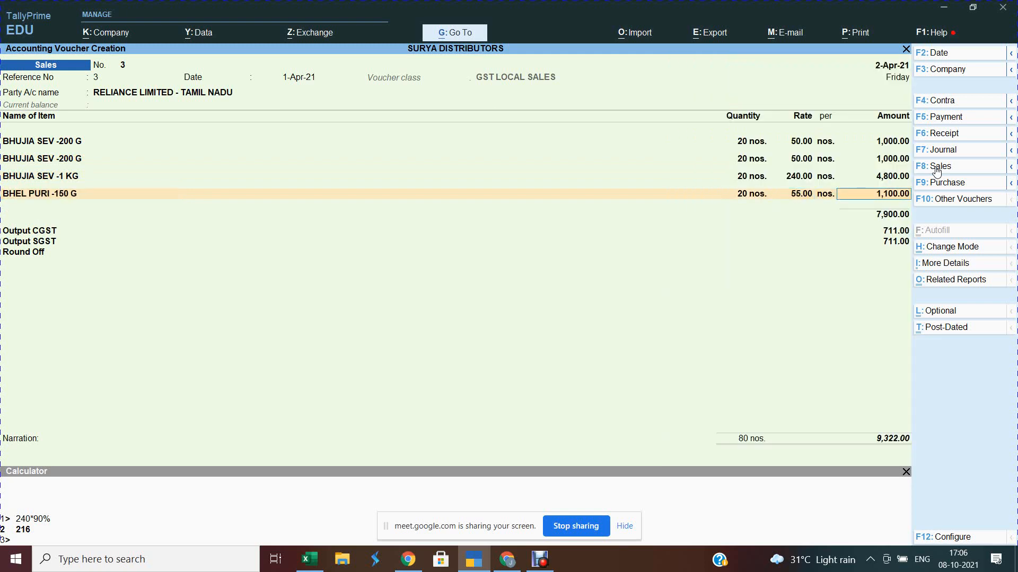
{"action": "key", "text": "Return"}
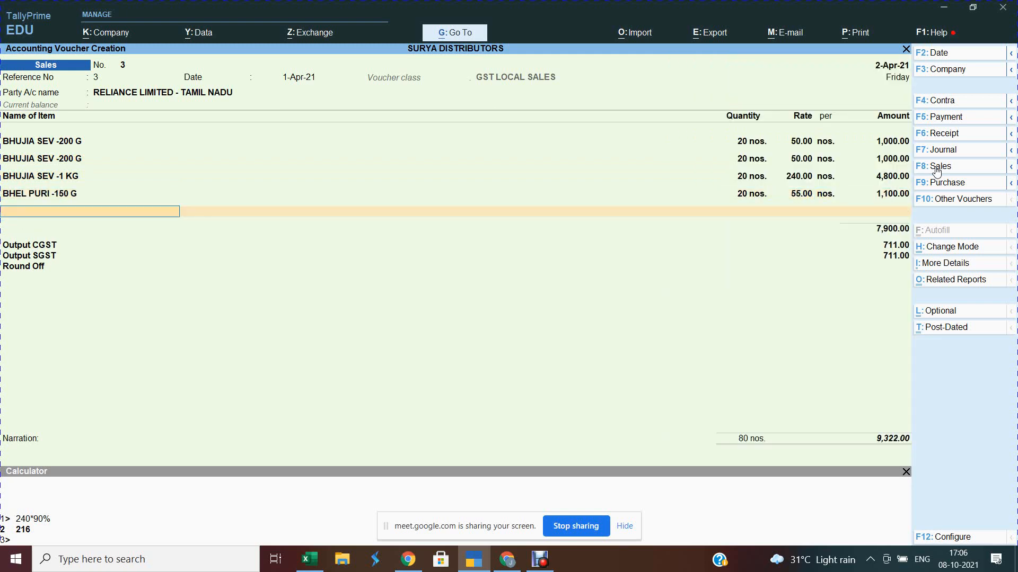
{"action": "type", "text": "5"}
{"action": "key", "text": "Return"}
{"action": "type", "text": "20"}
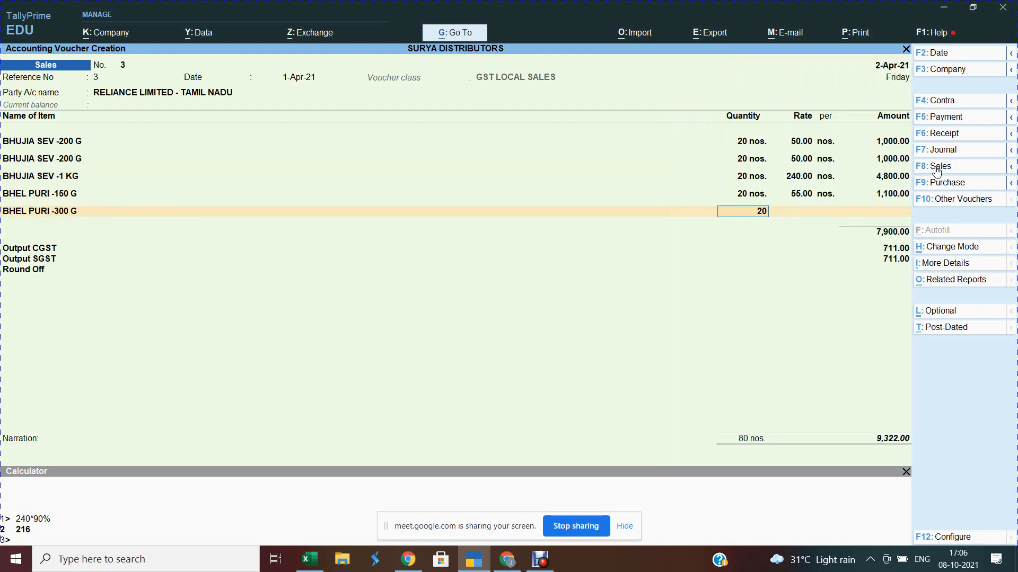
{"action": "key", "text": "Return"}
{"action": "key", "text": "Return"}
{"action": "key", "text": "Return"}
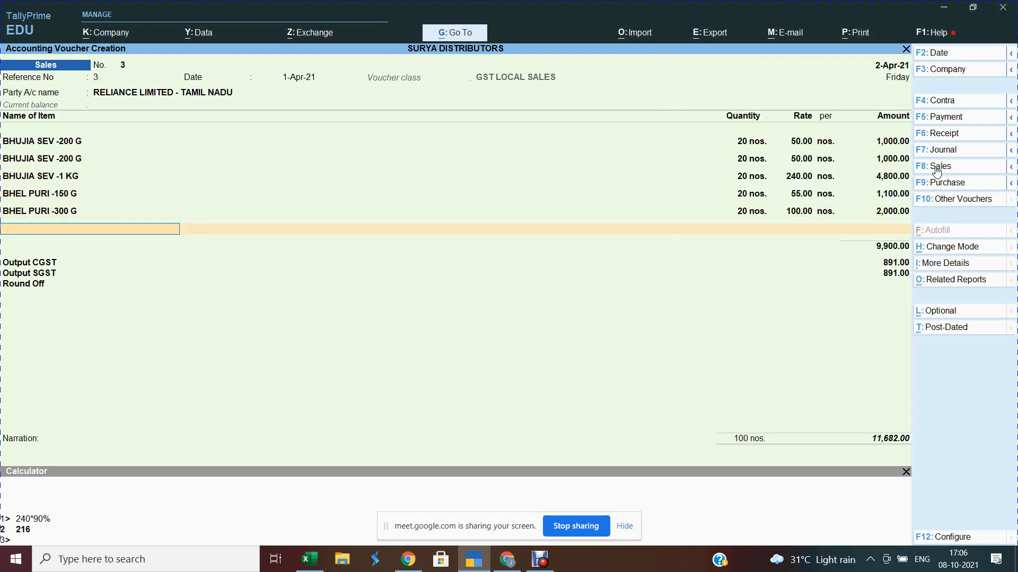
Step: Add ALOO BHJIA -150 G and ALOO BHJIA -350 G at quantity 20, then save voucher 3 at 14,703.00
{"action": "type", "text": "6"}
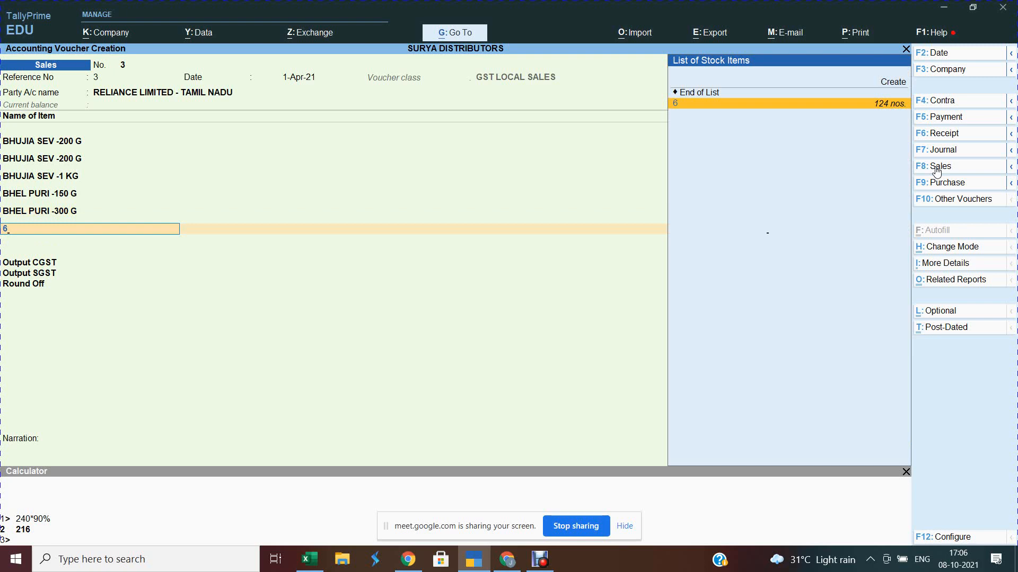
{"action": "key", "text": "Return"}
{"action": "type", "text": "20"}
{"action": "key", "text": "Return"}
{"action": "key", "text": "Return"}
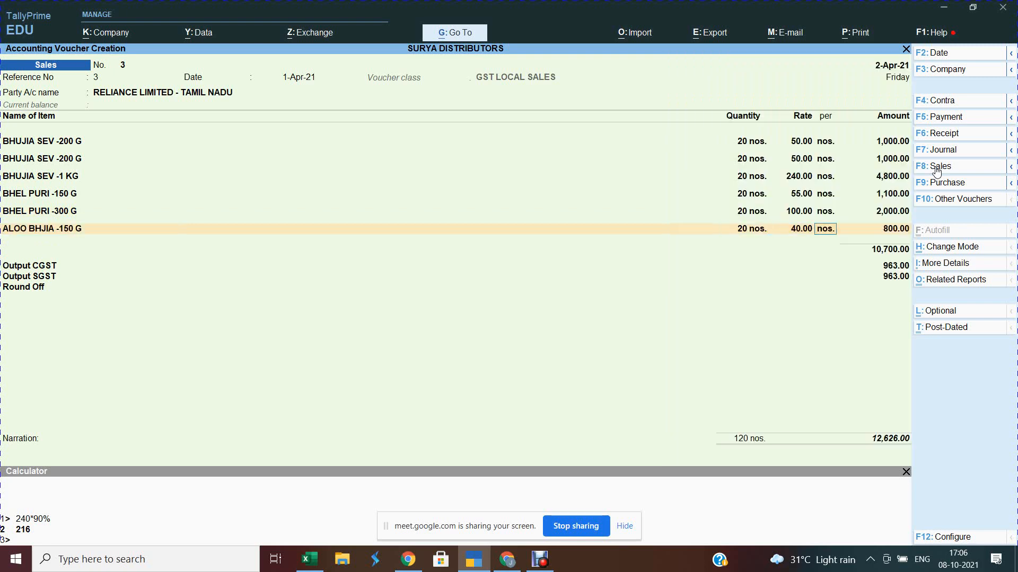
{"action": "key", "text": "Return"}
{"action": "key", "text": "Return"}
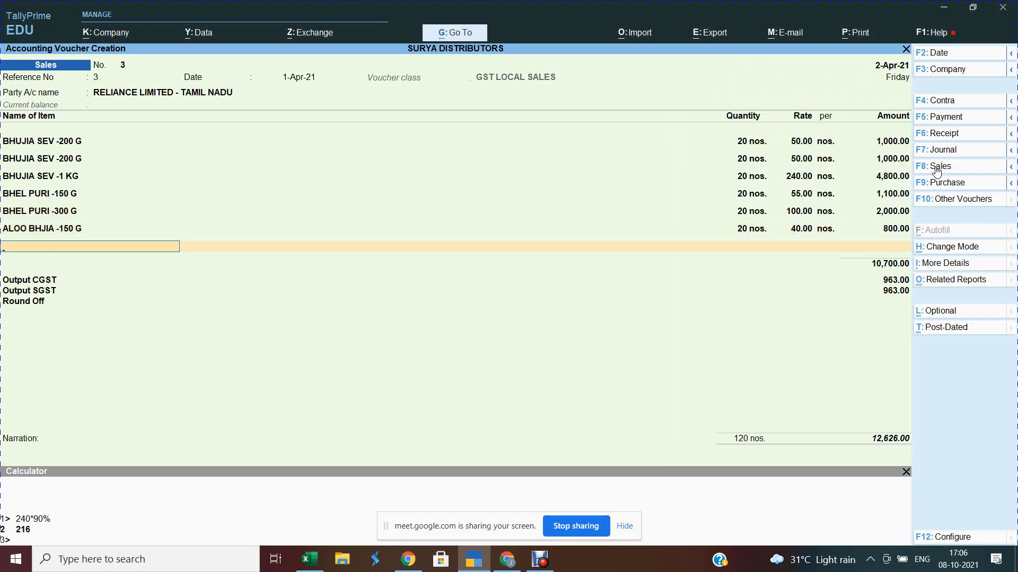
{"action": "type", "text": "7"}
{"action": "key", "text": "Return"}
{"action": "type", "text": "20"}
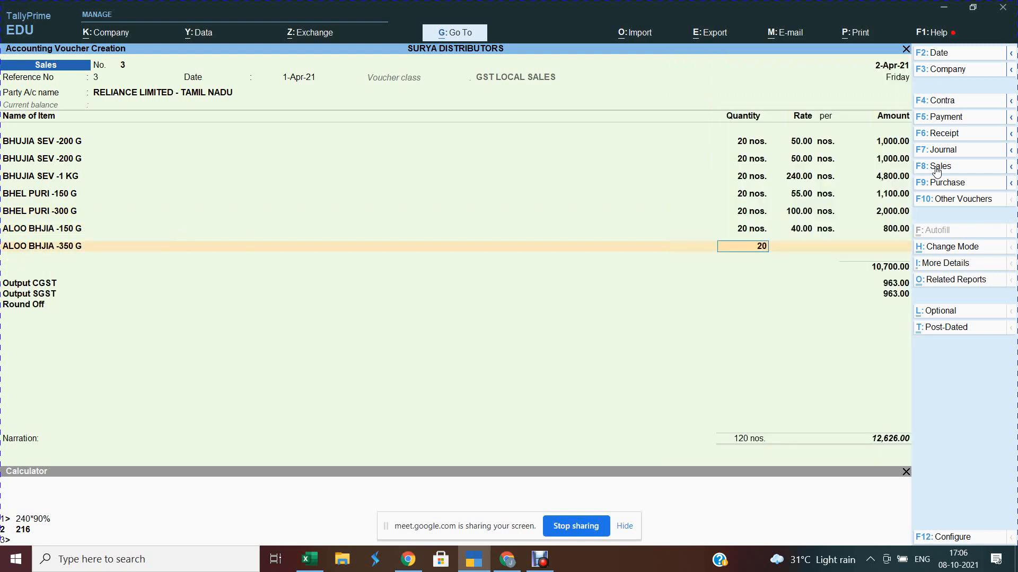
{"action": "key", "text": "Return"}
{"action": "key", "text": "Return"}
{"action": "key", "text": "Return"}
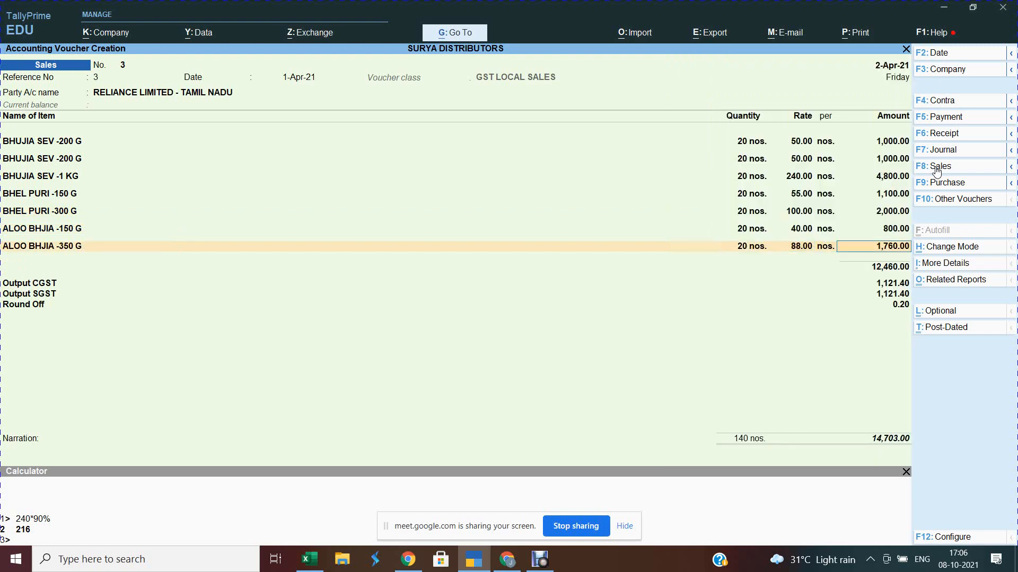
{"action": "key", "text": "ctrl"}
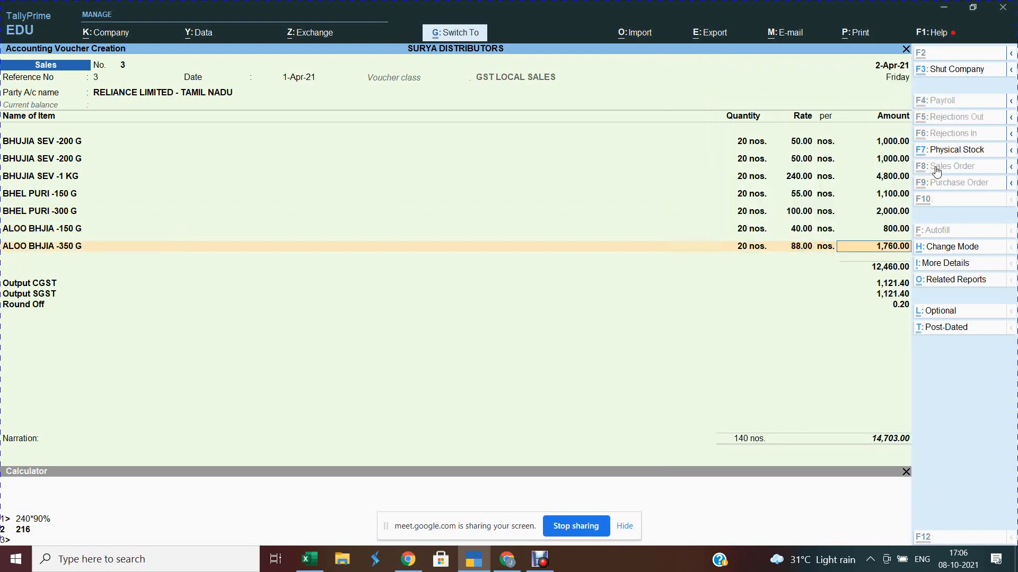
{"action": "key", "text": "ctrl+a"}
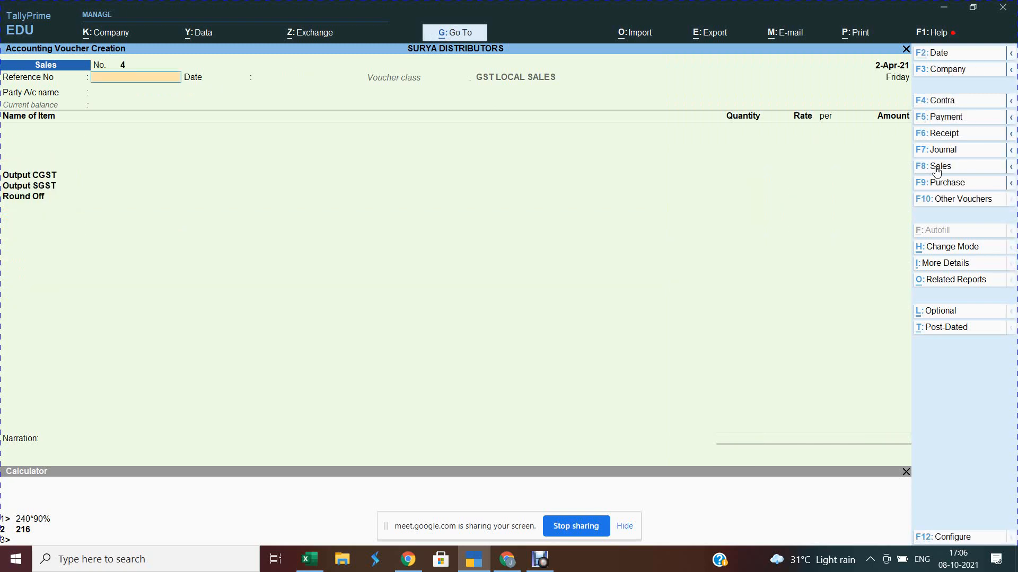
{"action": "key", "text": "Escape"}
{"action": "key", "text": "Escape"}
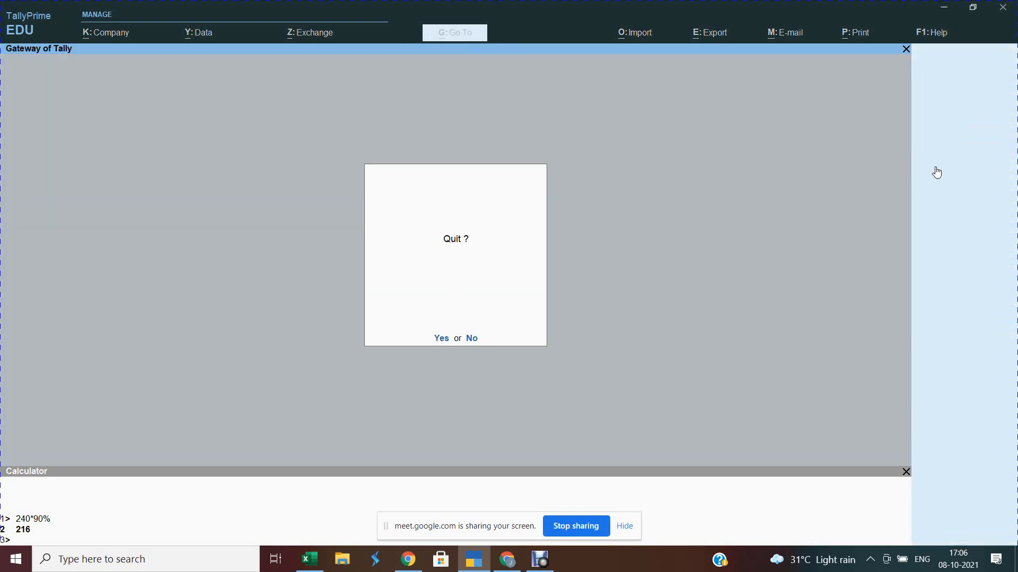
Step: Decline the quit prompt, check the class call in Google Meet, then return to TallyPrime
{"action": "key", "text": "n"}
{"action": "key", "text": "alt+Tab"}
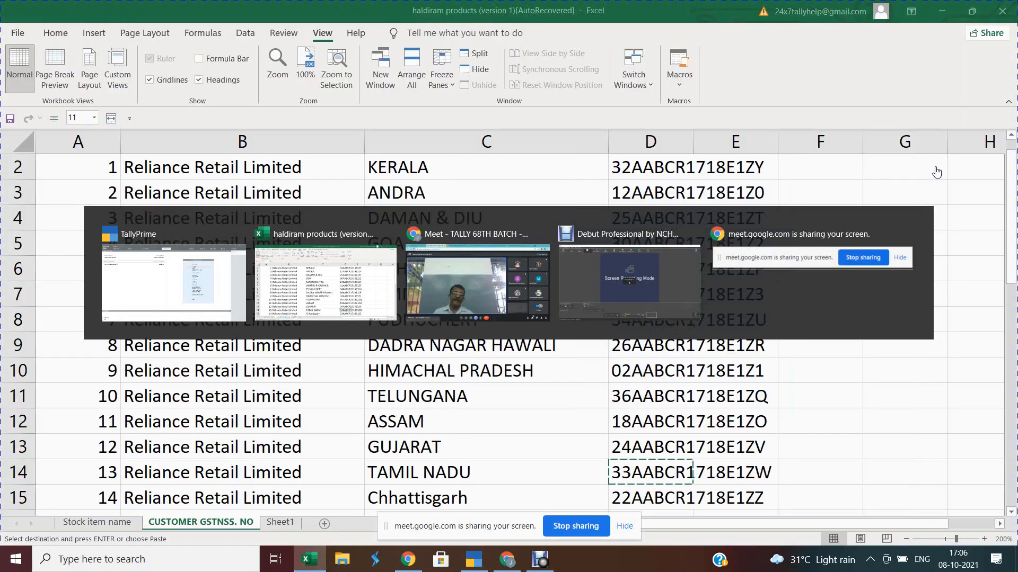
{"action": "key", "text": "alt+Tab"}
{"action": "key", "text": "alt+Tab"}
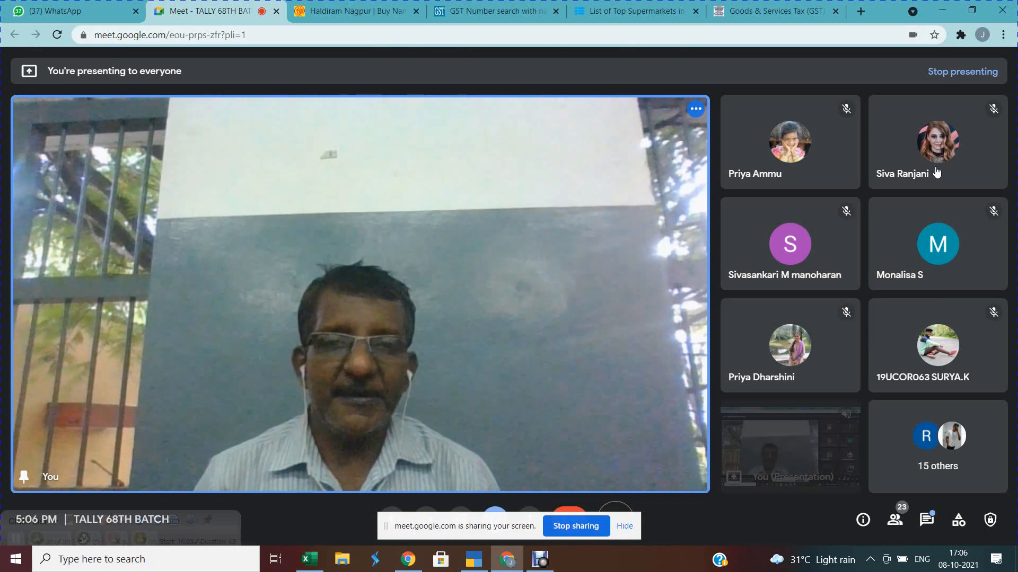
{"action": "key", "text": "alt+Tab"}
{"action": "key", "text": "alt+Tab"}
{"action": "key", "text": "alt+Tab"}
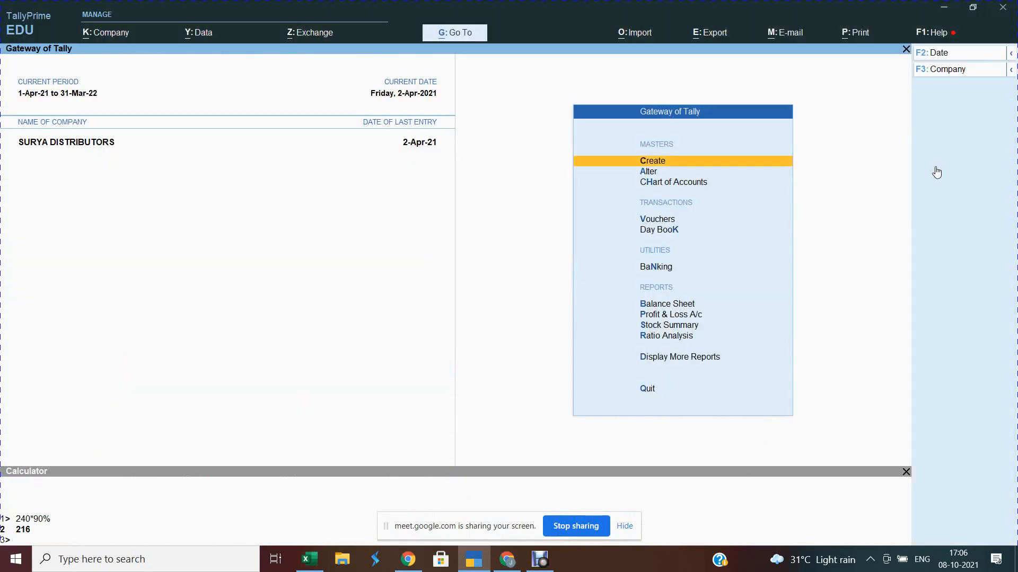
{"action": "key", "text": "b"}
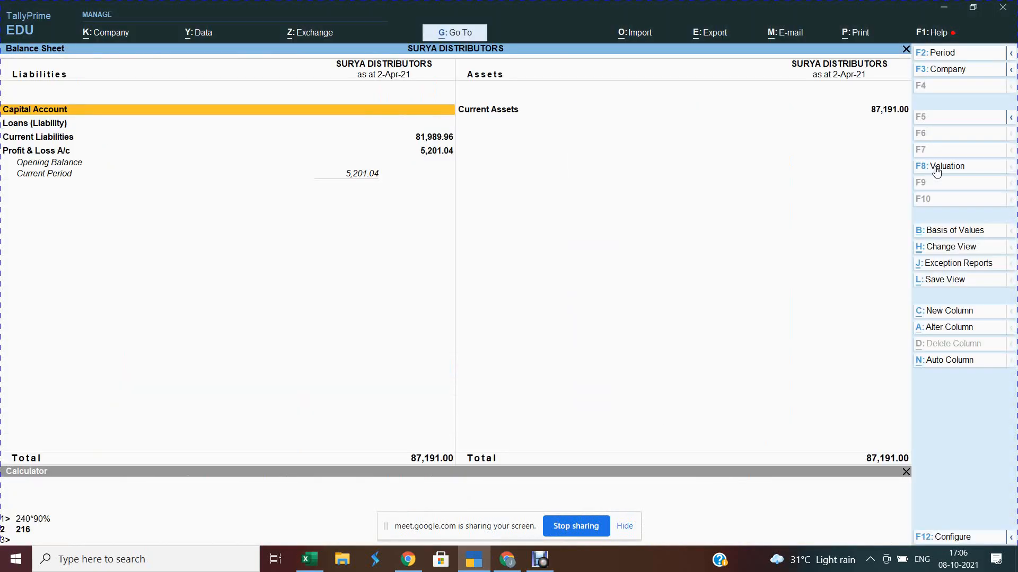
{"action": "key", "text": "alt+F5"}
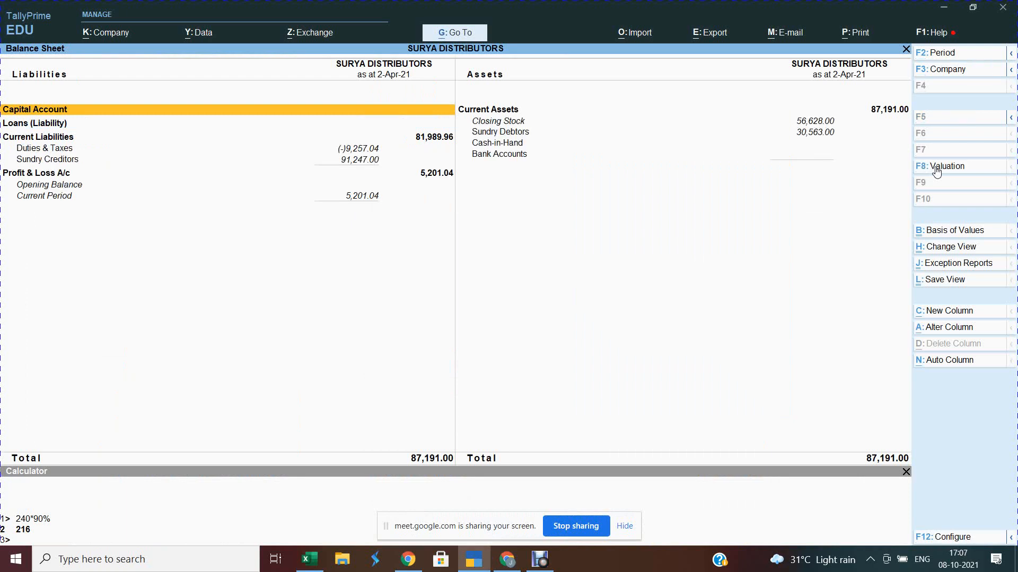
{"action": "key", "text": "Down"}
{"action": "key", "text": "Down"}
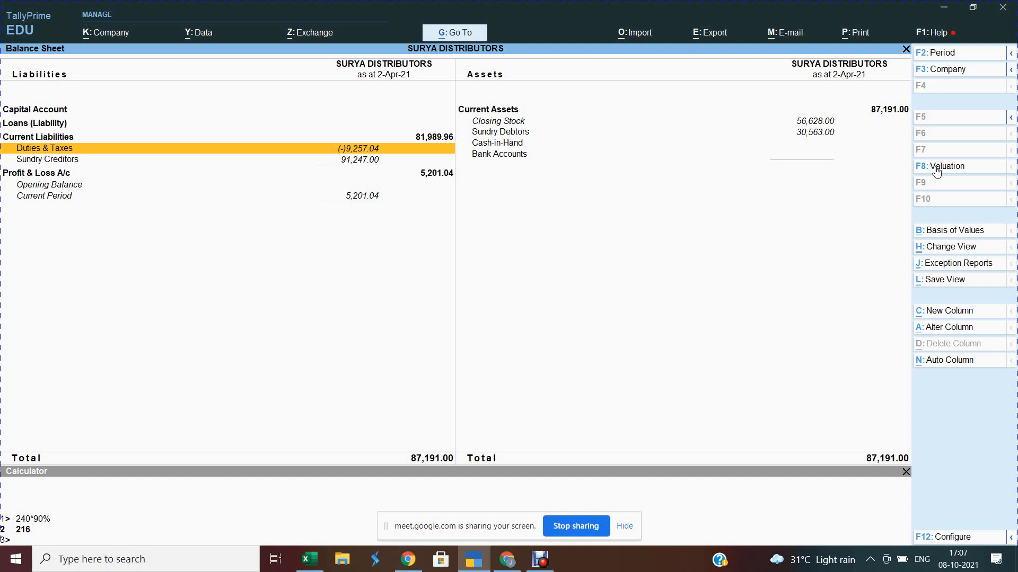
{"action": "key", "text": "Down"}
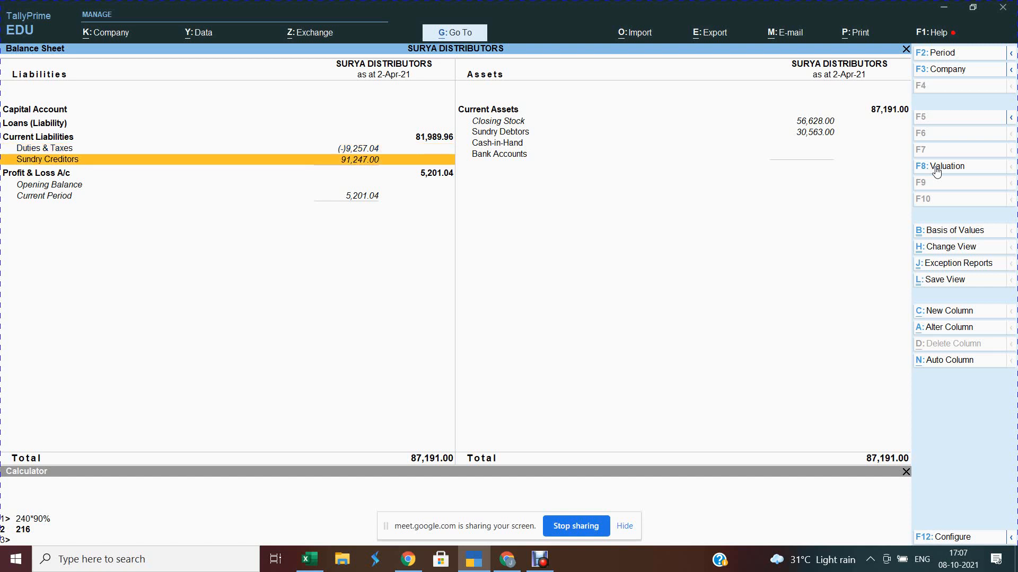
{"action": "key", "text": "Up"}
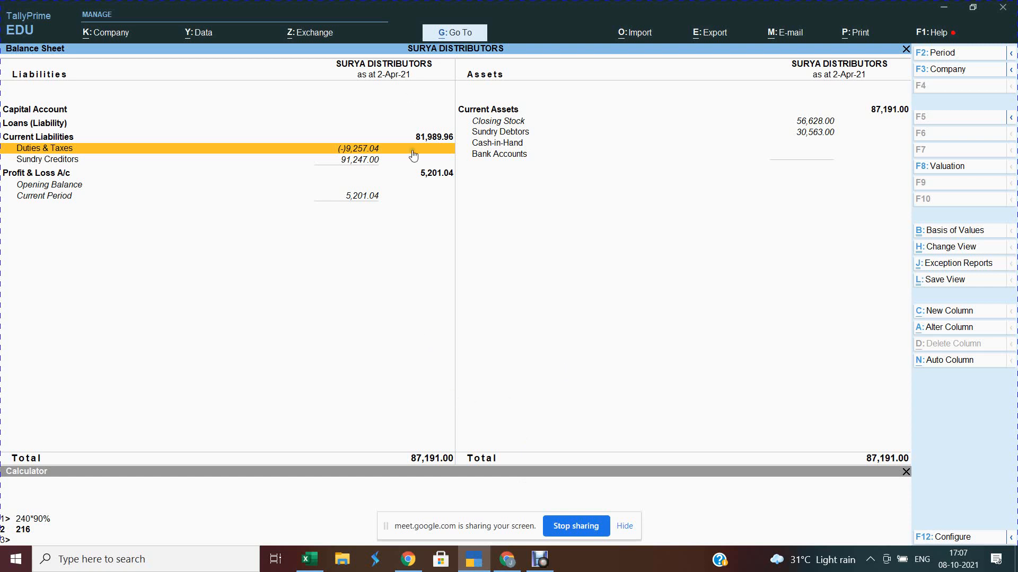
{"action": "left_click", "coordinate": [371, 158]}
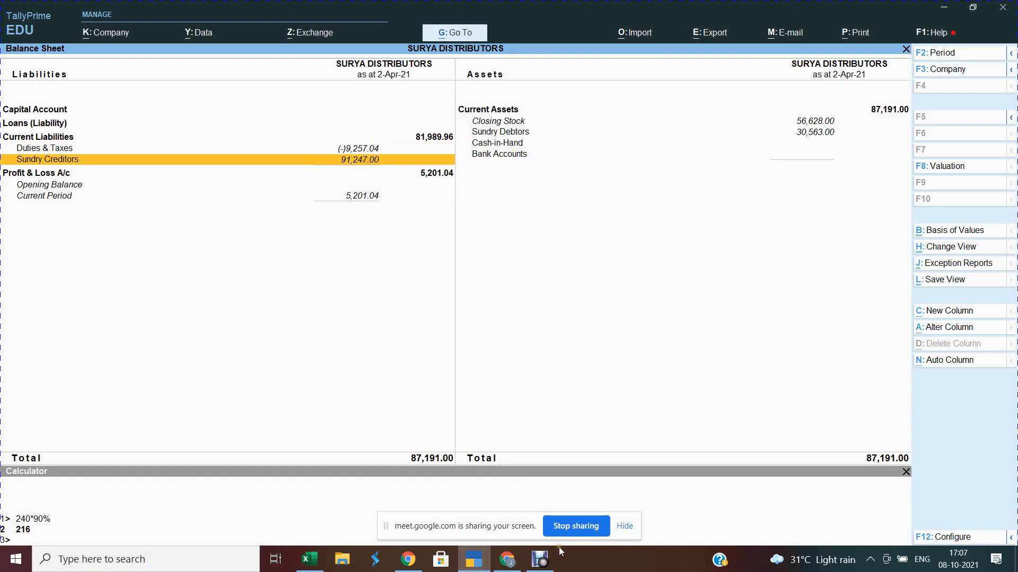
{"action": "mouse_move", "coordinate": [514, 563]}
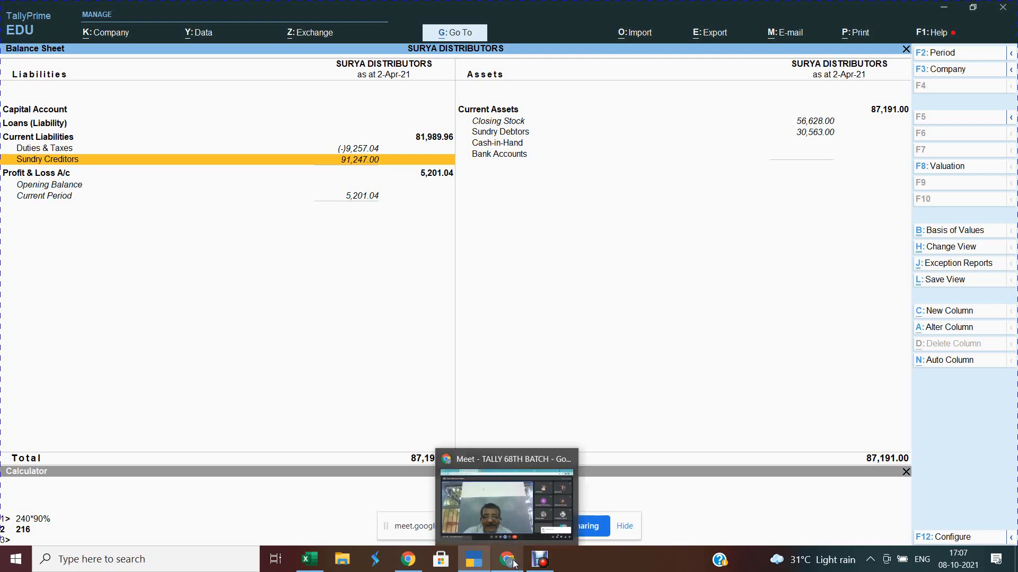
{"action": "left_click", "coordinate": [516, 513]}
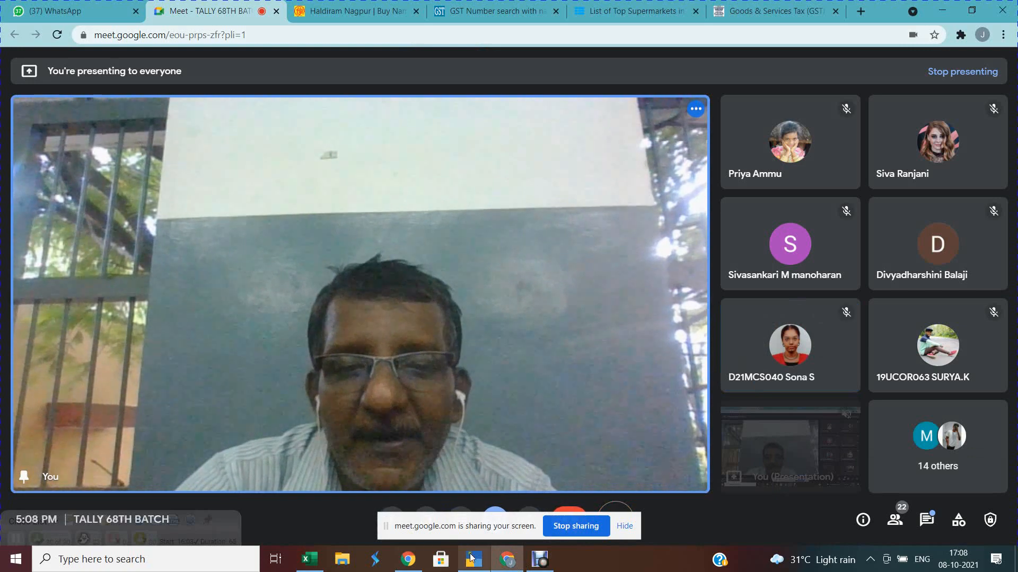
{"action": "mouse_move", "coordinate": [473, 559]}
{"action": "left_click", "coordinate": [474, 512]}
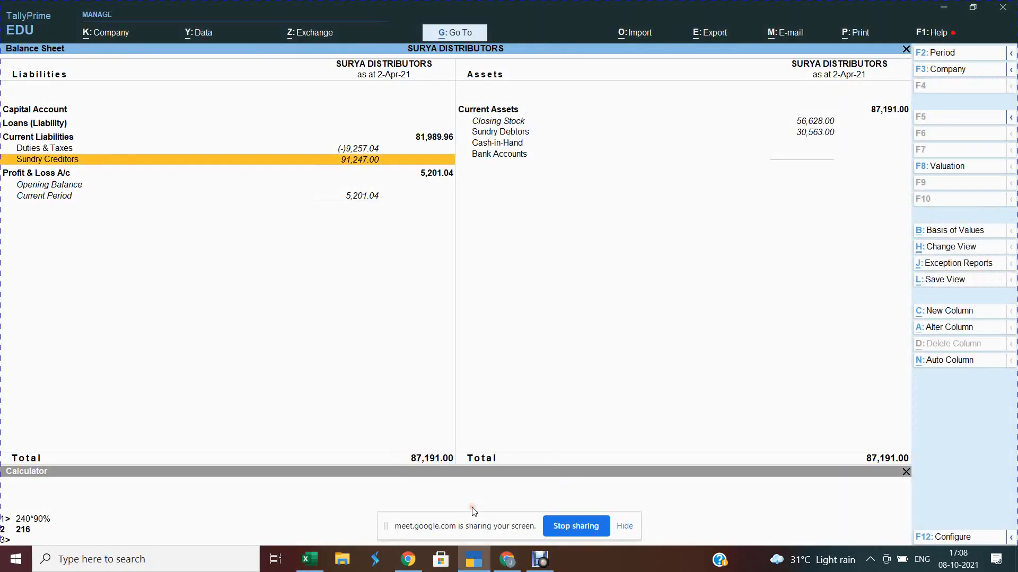
{"action": "key", "text": "Up"}
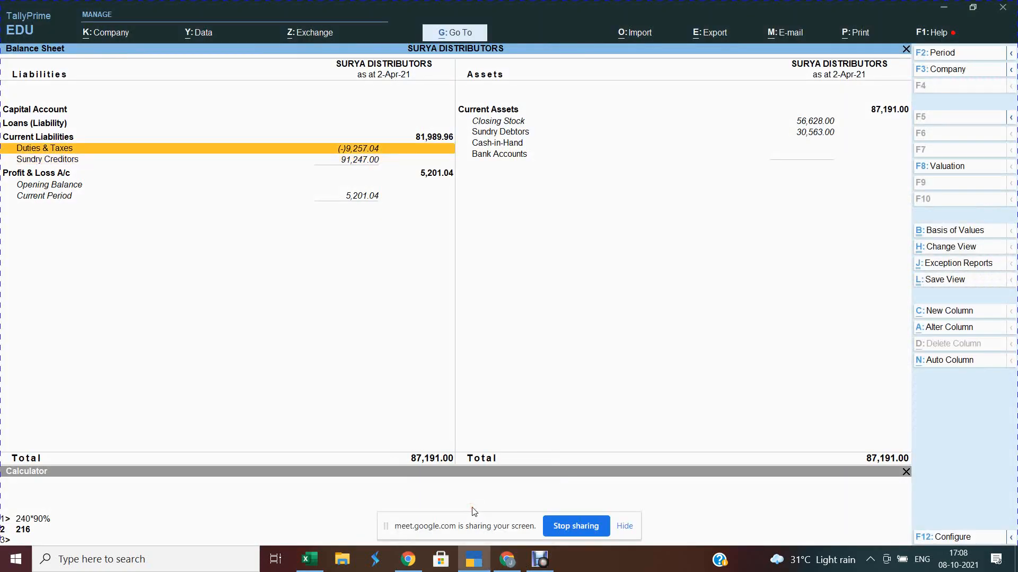
{"action": "key", "text": "Return"}
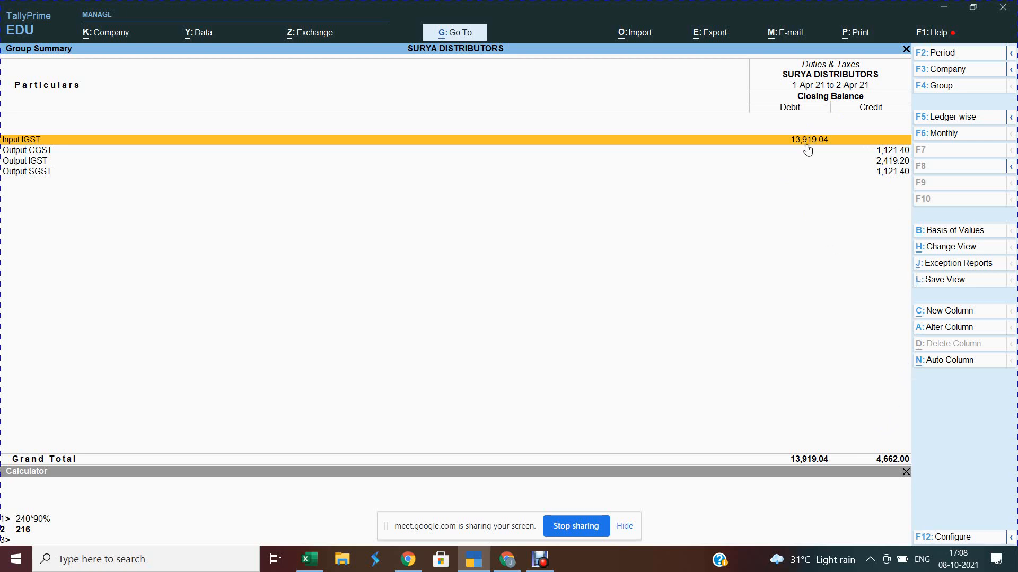
{"action": "key", "text": "Escape"}
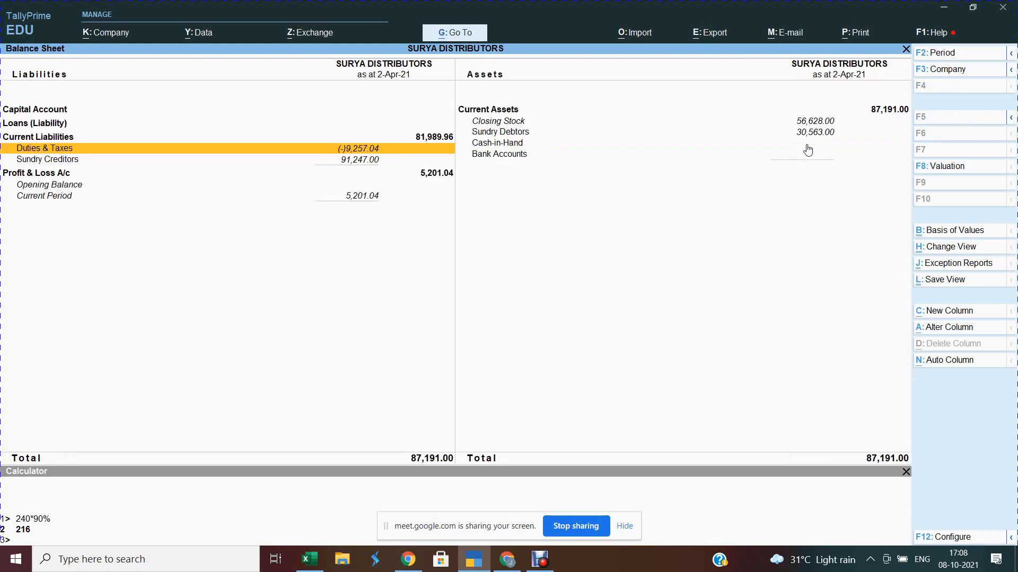
Step: Move through the Balance Sheet rows and open Profit & Loss A/c, showing Nett Profit 5,201.04
{"action": "left_click", "coordinate": [363, 165]}
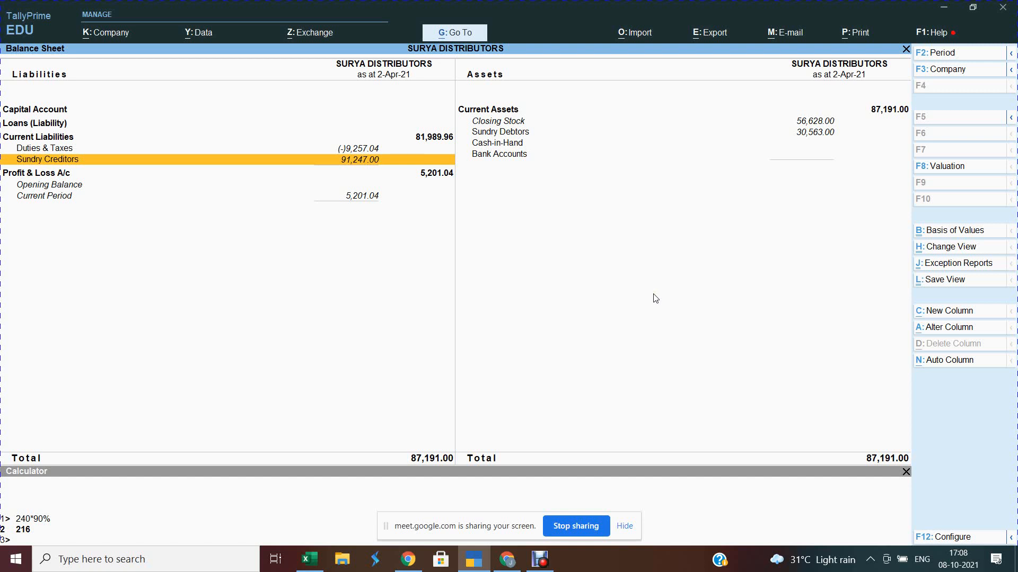
{"action": "key", "text": "Up"}
{"action": "key", "text": "Right"}
{"action": "key", "text": "Up"}
{"action": "key", "text": "Up"}
{"action": "key", "text": "Up"}
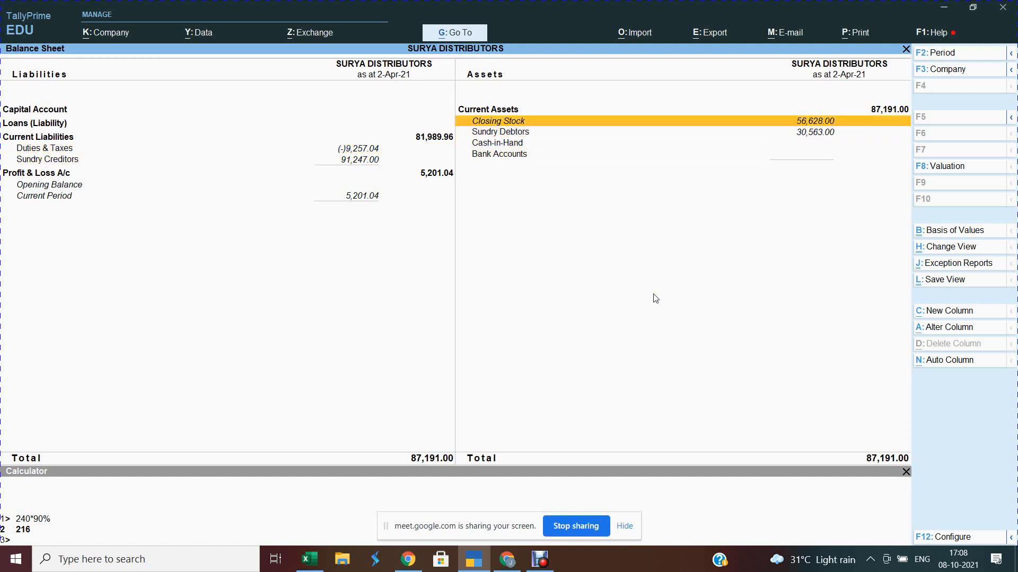
{"action": "key", "text": "Down"}
{"action": "key", "text": "Down"}
{"action": "key", "text": "Left"}
{"action": "key", "text": "Down"}
{"action": "key", "text": "Down"}
{"action": "key", "text": "Down"}
{"action": "key", "text": "Down"}
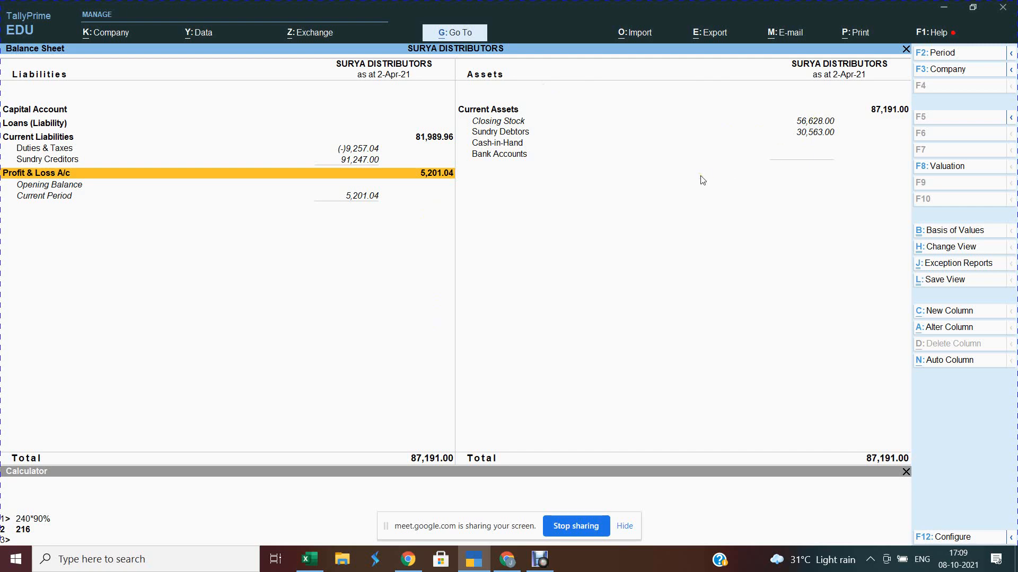
{"action": "key", "text": "Return"}
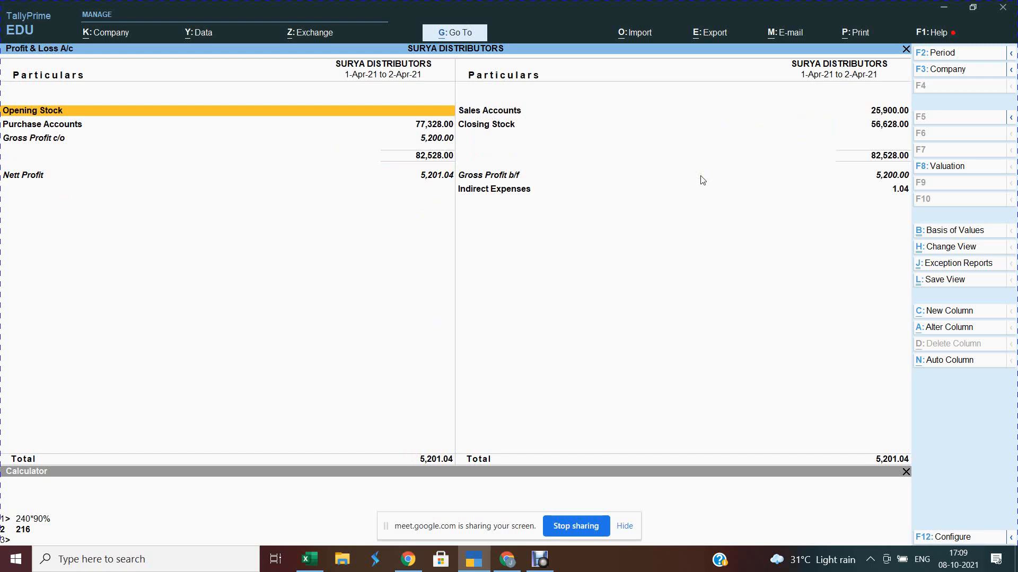
Step: Expand Profit & Loss to the detailed view, inspect Sales Accounts, then return to Gateway of Tally
{"action": "key", "text": "alt+F5"}
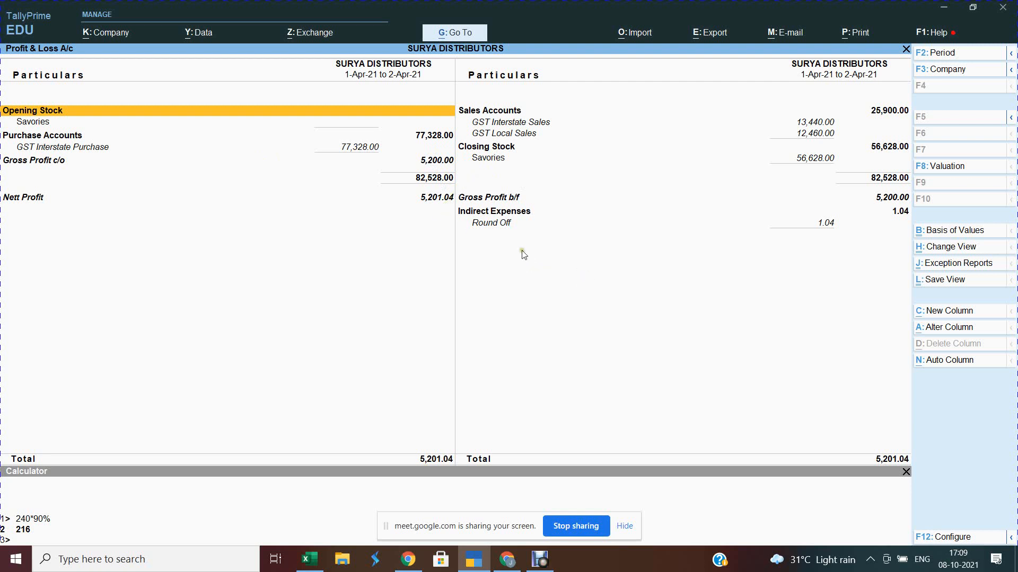
{"action": "key", "text": "Right"}
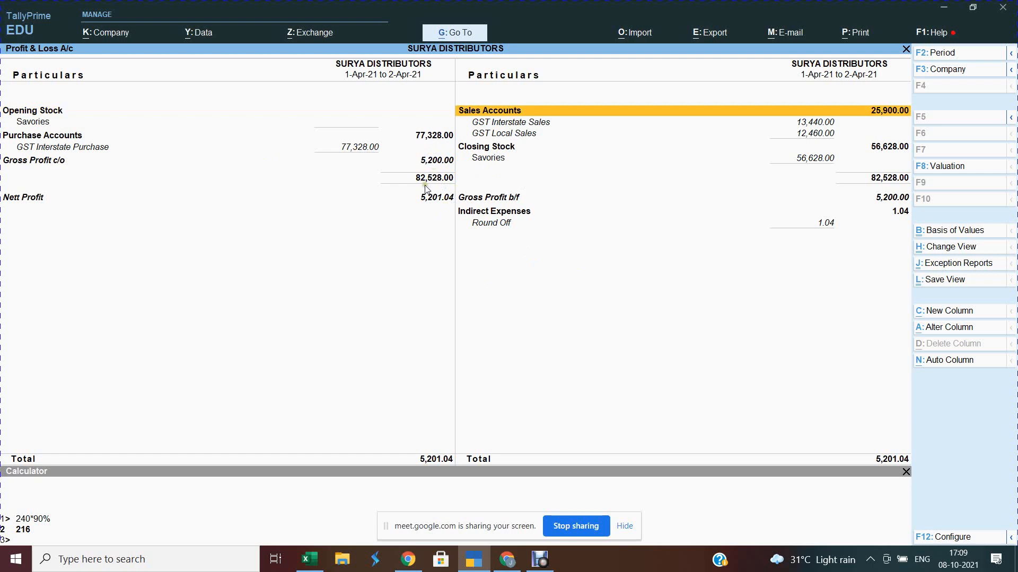
{"action": "key", "text": "Escape"}
{"action": "key", "text": "Escape"}
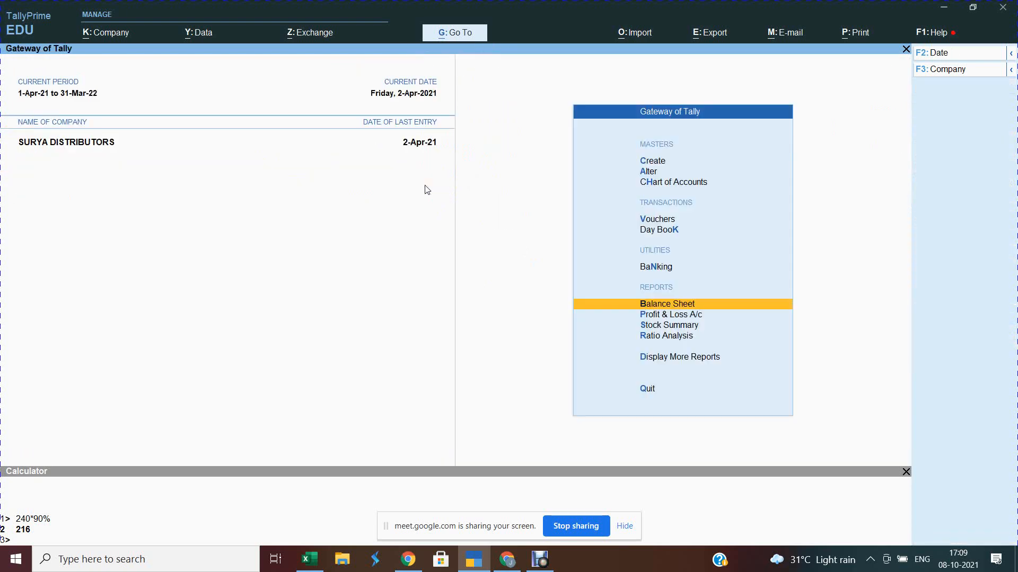
Step: Open Stock Summary in Detailed view with seven Savories items totalling 56,628.00, then bring up F12 Configure
{"action": "key", "text": "Down"}
{"action": "key", "text": "Down"}
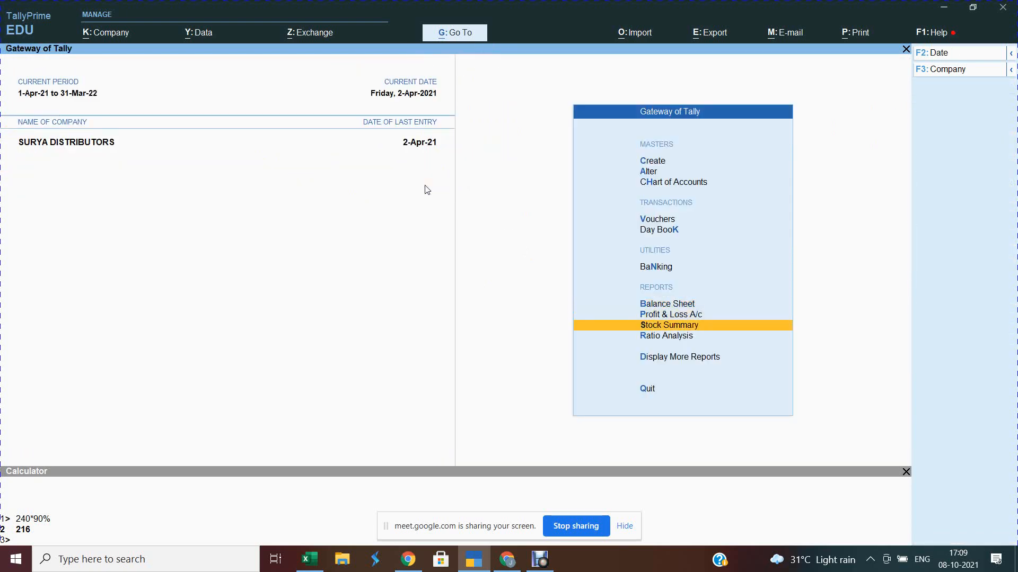
{"action": "key", "text": "Return"}
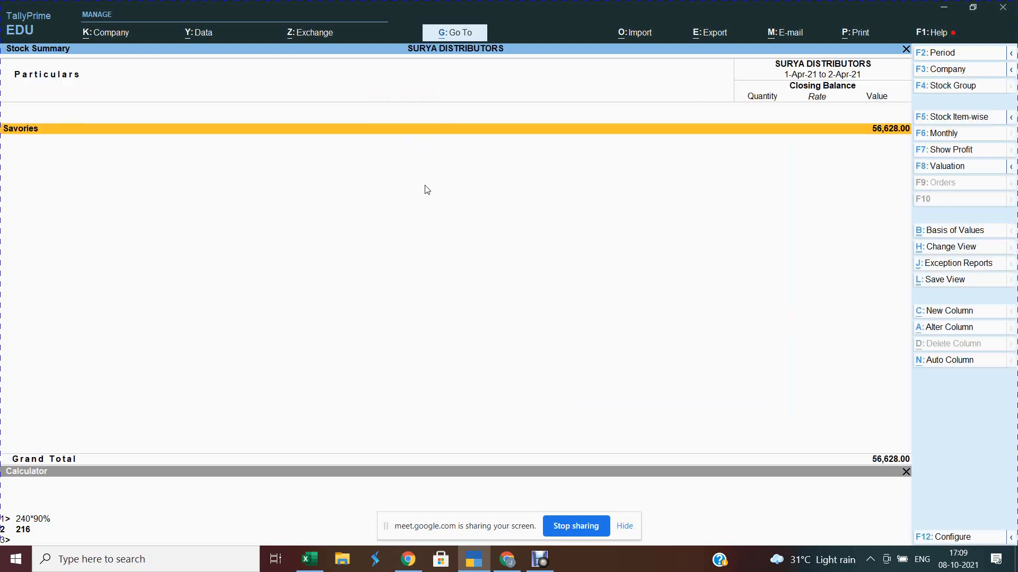
{"action": "key", "text": "alt"}
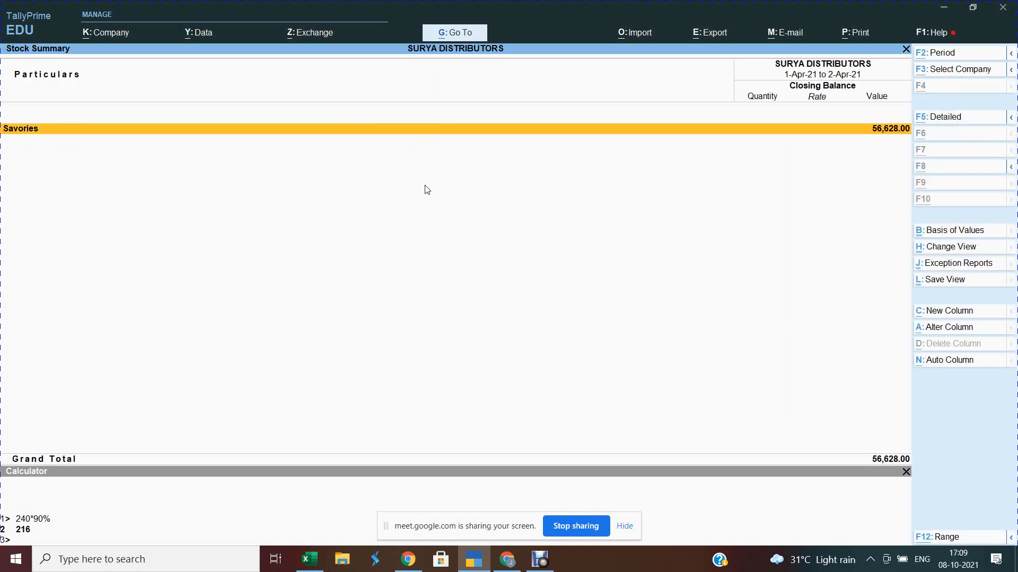
{"action": "key", "text": "alt+F5"}
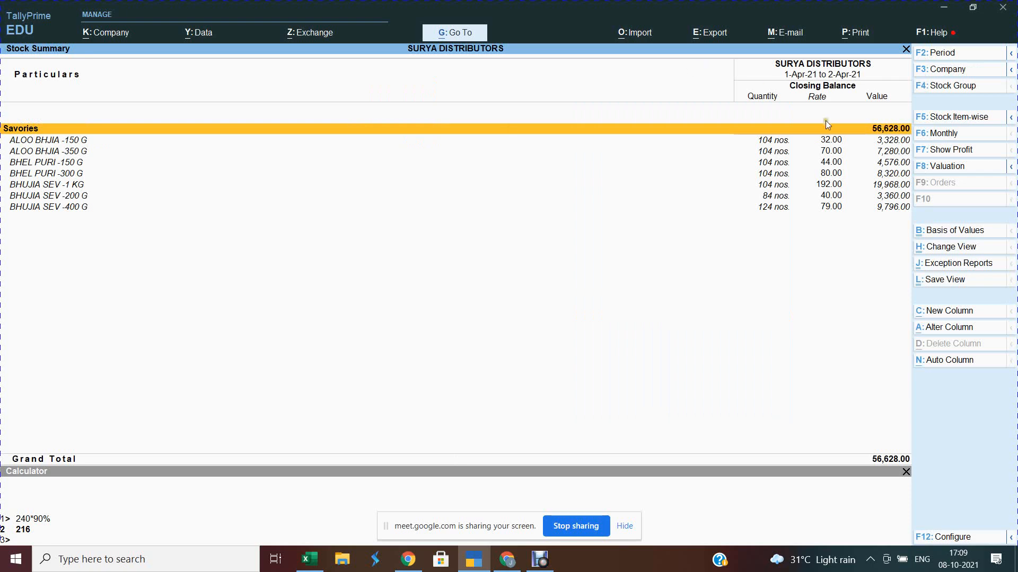
{"action": "left_click", "coordinate": [966, 543]}
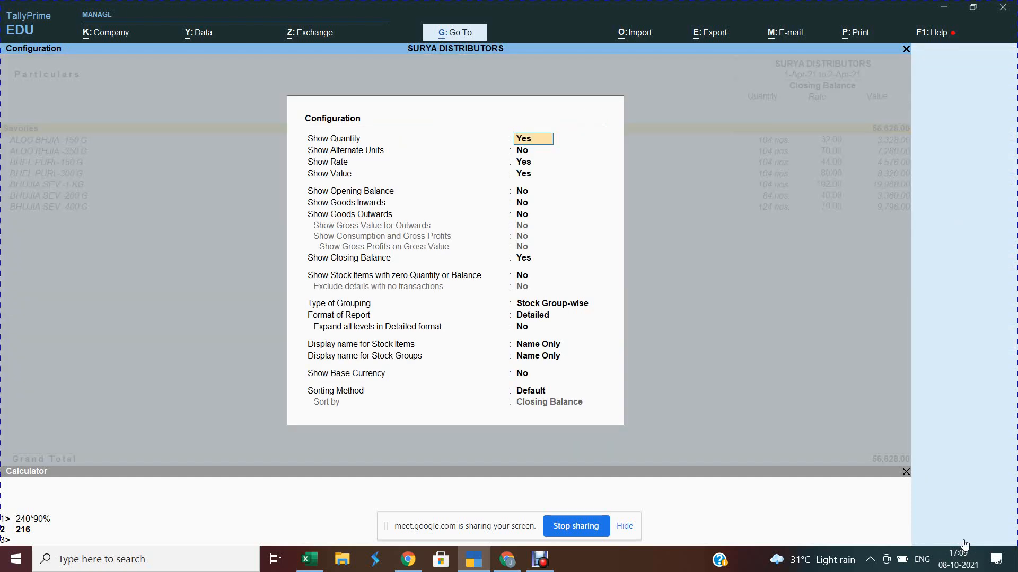
Step: Set Show Opening Balance, Goods Inwards and Goods Outwards to Yes and accept the configuration
{"action": "key", "text": "Return"}
{"action": "key", "text": "Return"}
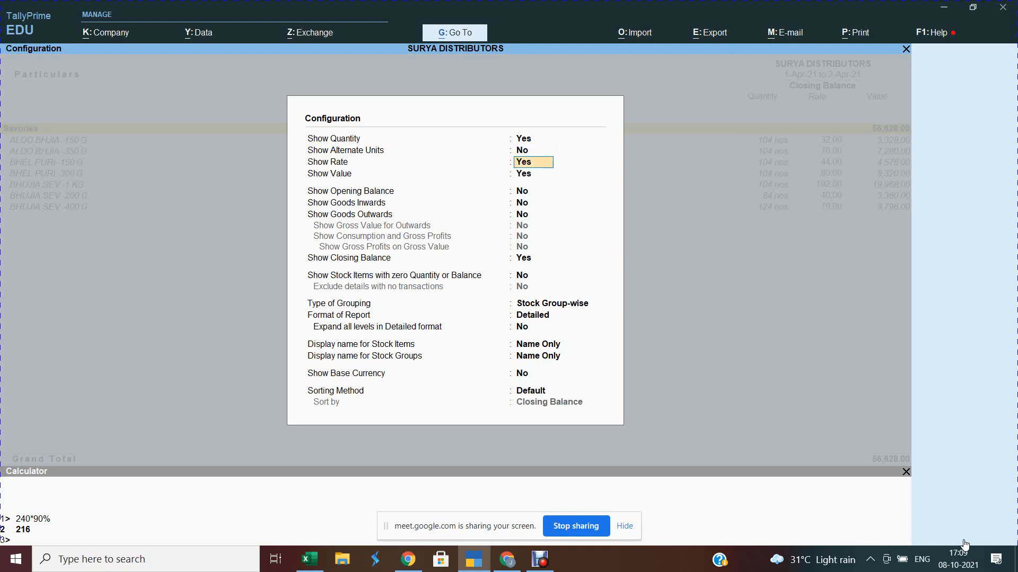
{"action": "key", "text": "Return"}
{"action": "key", "text": "Return"}
{"action": "type", "text": "y"}
{"action": "key", "text": "Return"}
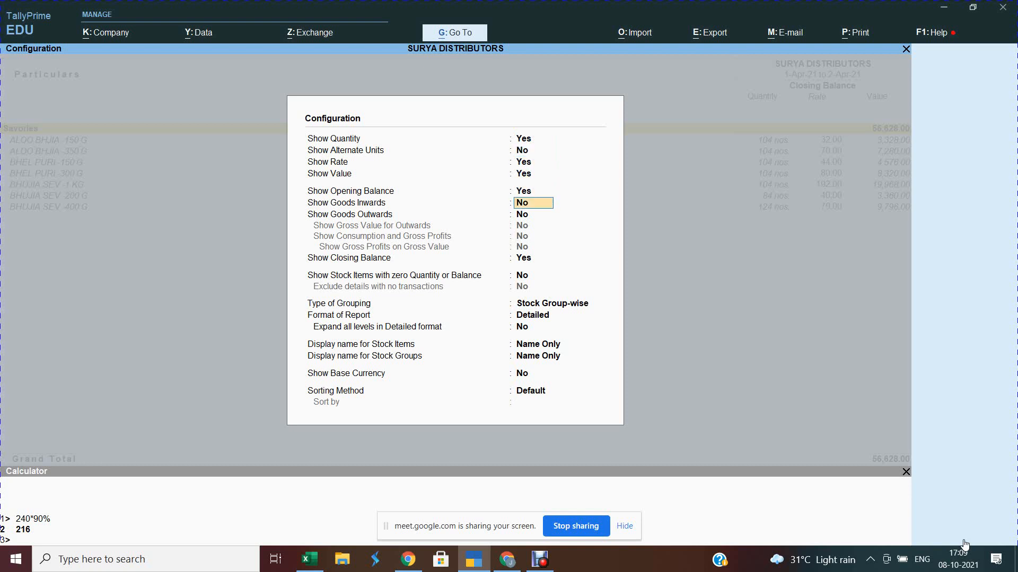
{"action": "type", "text": "y"}
{"action": "key", "text": "Return"}
{"action": "type", "text": "y"}
{"action": "key", "text": "Return"}
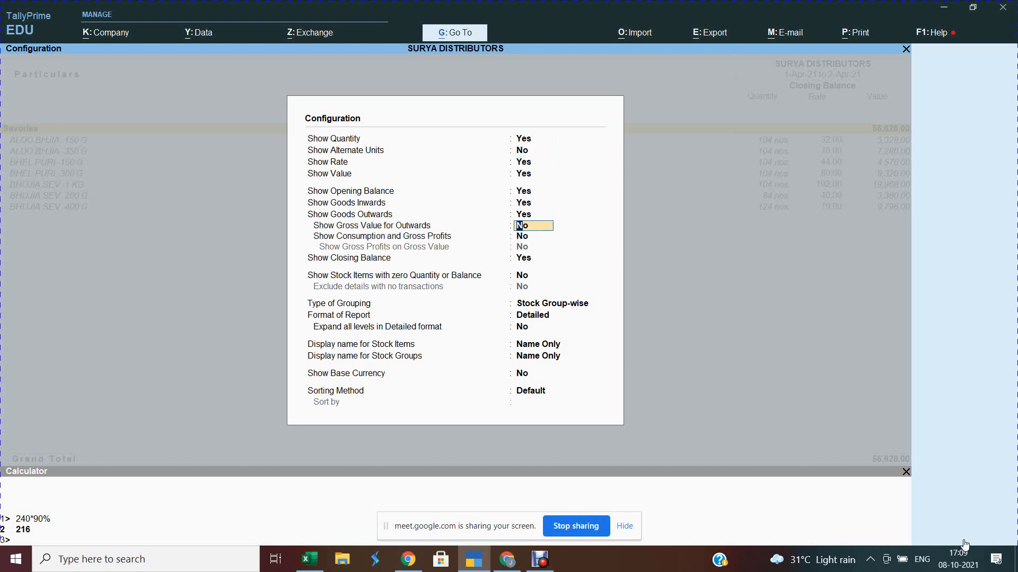
{"action": "key", "text": "ctrl"}
{"action": "key", "text": "ctrl"}
{"action": "key", "text": "ctrl+a"}
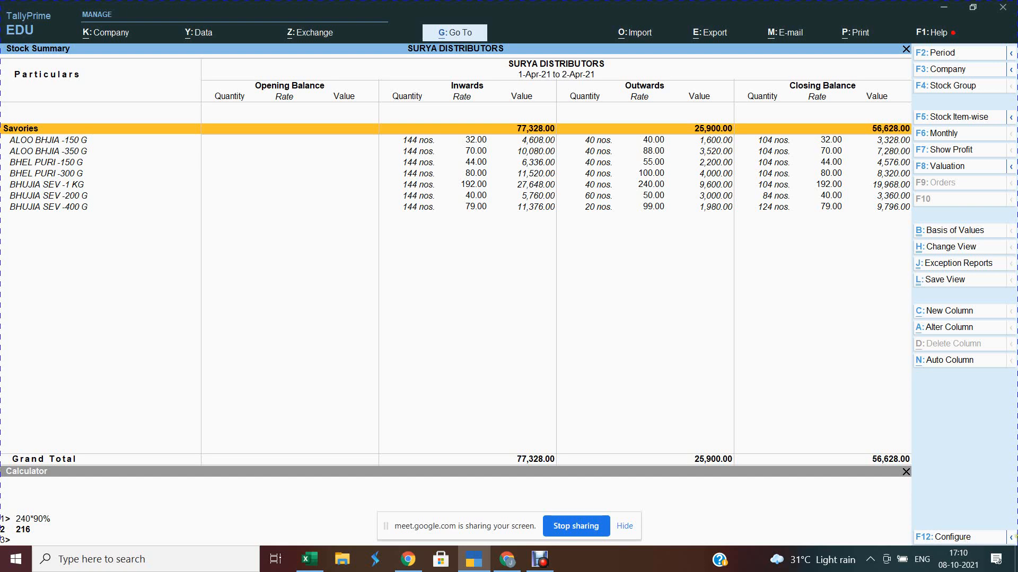
Step: Browse the Change View list down to Ageing Analysis and close it without switching views
{"action": "left_click", "coordinate": [960, 249]}
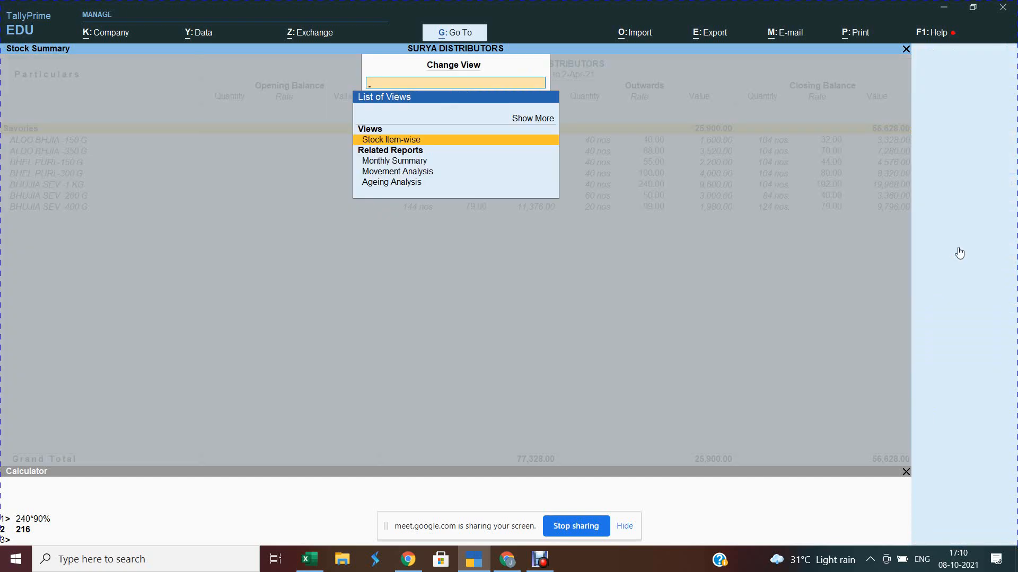
{"action": "key", "text": "Down"}
{"action": "key", "text": "Down"}
{"action": "key", "text": "Down"}
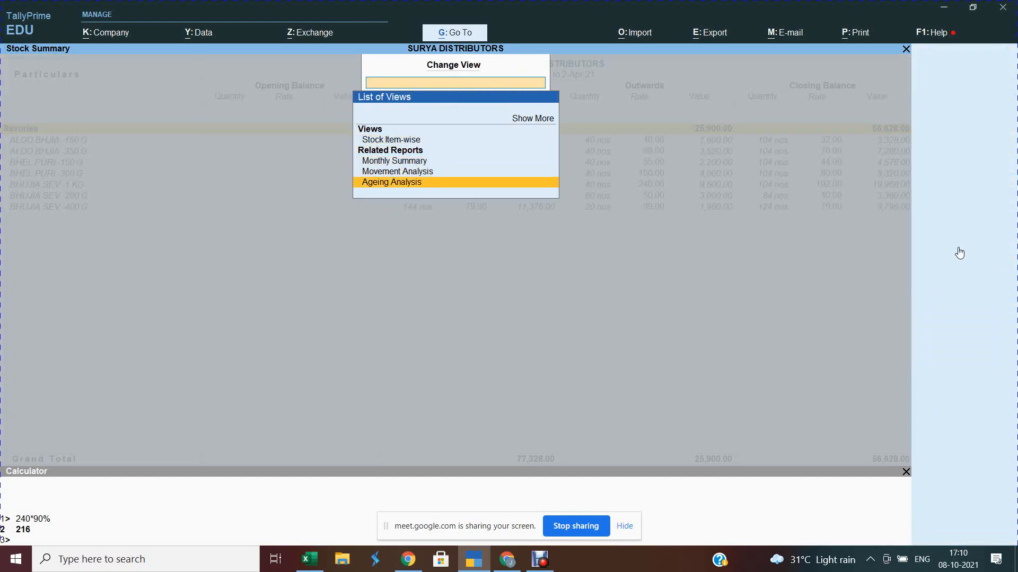
{"action": "key", "text": "Escape"}
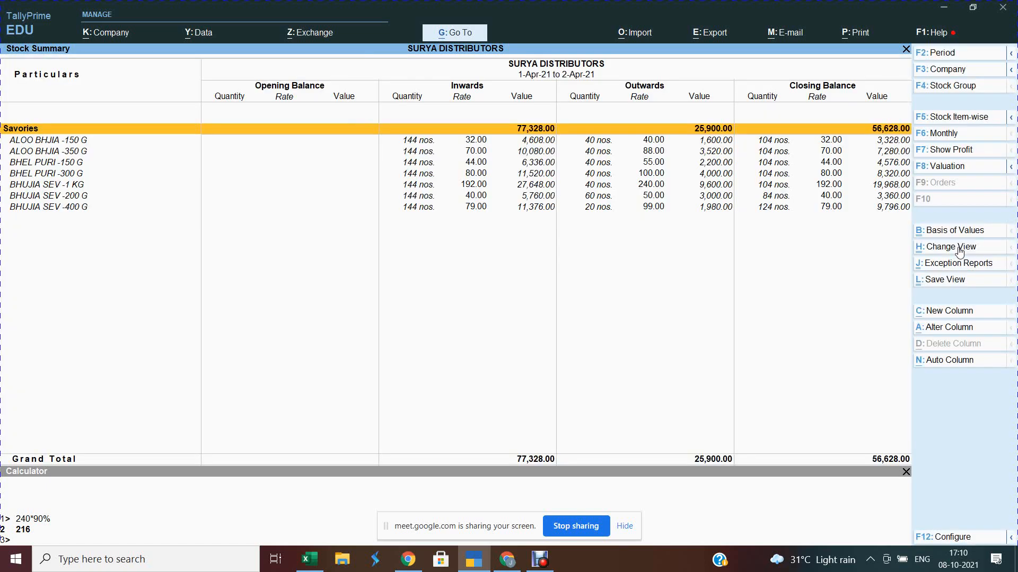
Step: Enable Show Consumption and Gross Profits, adding Consumption 20,700.00 and Gross Profit 5,200.00 at 20.08%
{"action": "left_click", "coordinate": [948, 539]}
{"action": "key", "text": "Return"}
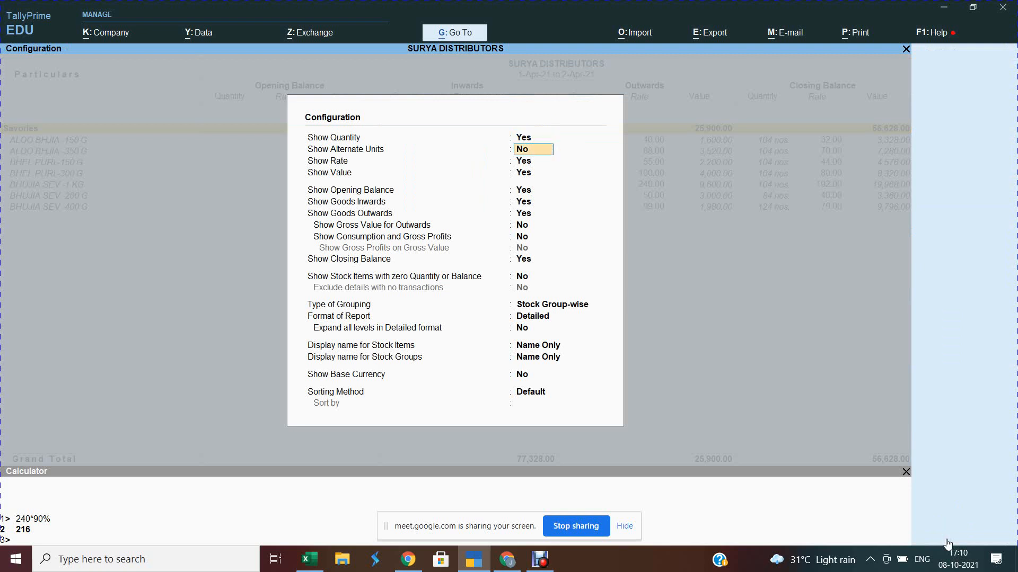
{"action": "key", "text": "Return"}
{"action": "key", "text": "Return"}
{"action": "key", "text": "Return"}
{"action": "key", "text": "Return"}
{"action": "key", "text": "Return"}
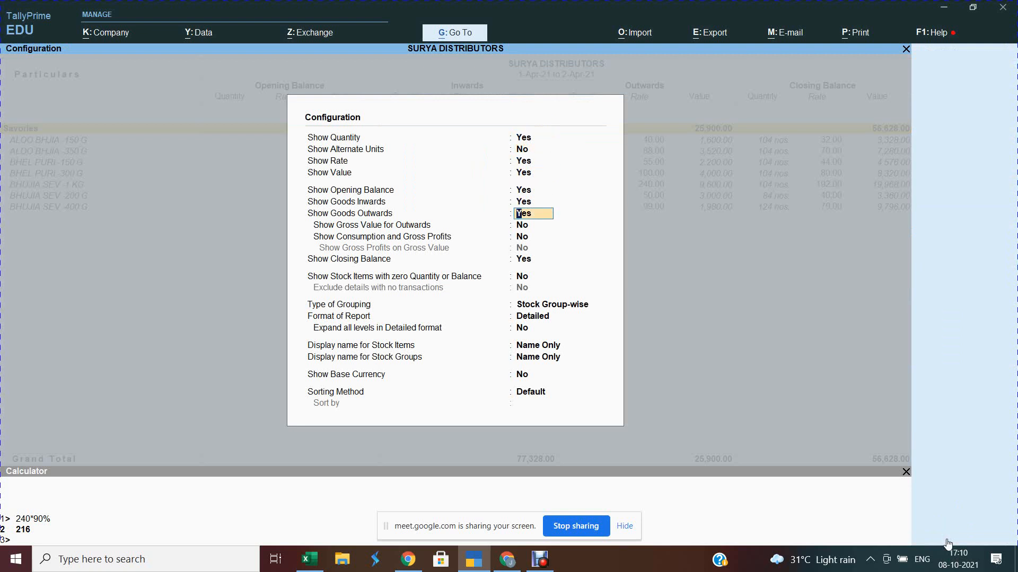
{"action": "key", "text": "Down"}
{"action": "key", "text": "Down"}
{"action": "key", "text": "Down"}
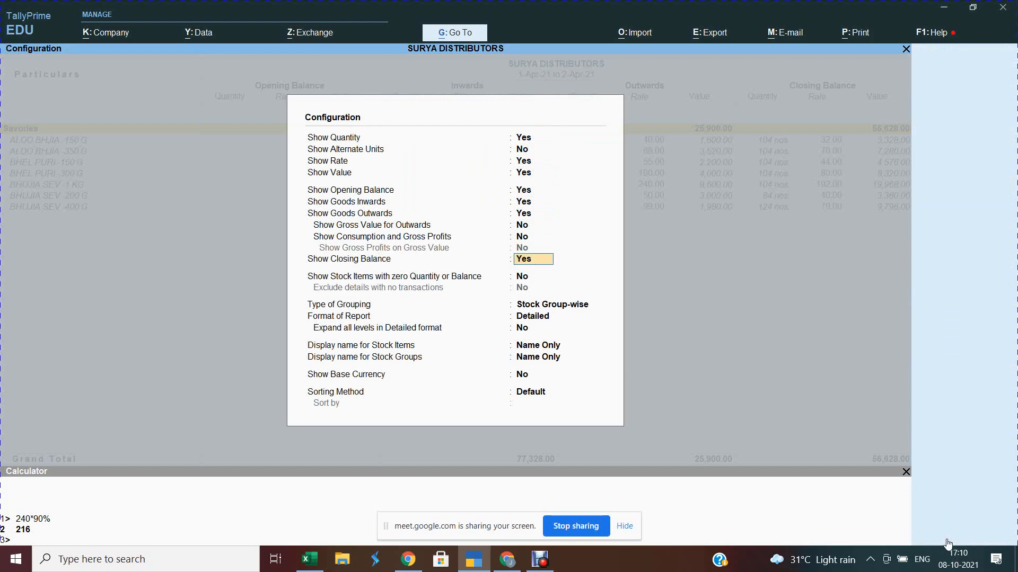
{"action": "key", "text": "Up"}
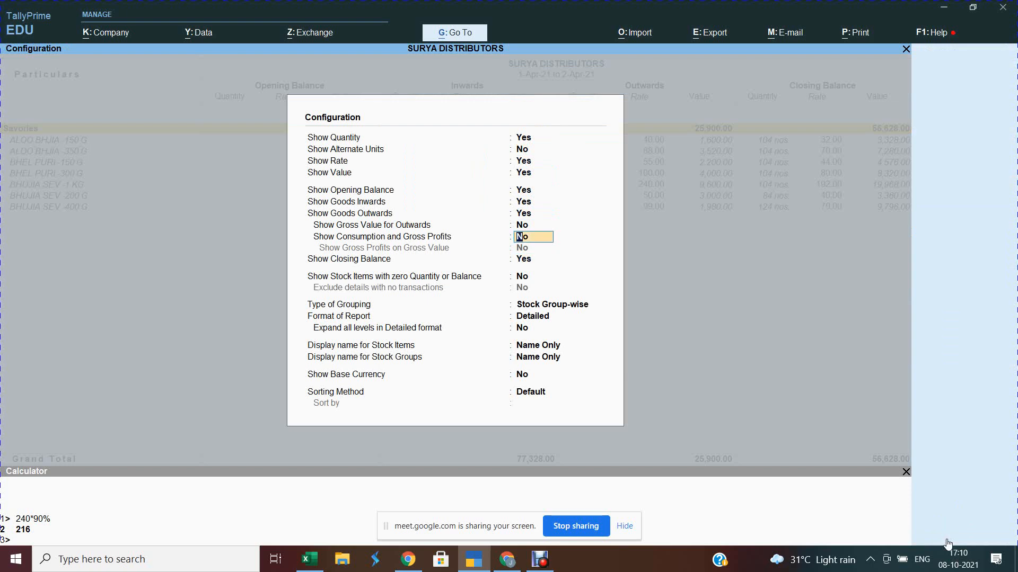
{"action": "type", "text": "y"}
{"action": "key", "text": "Return"}
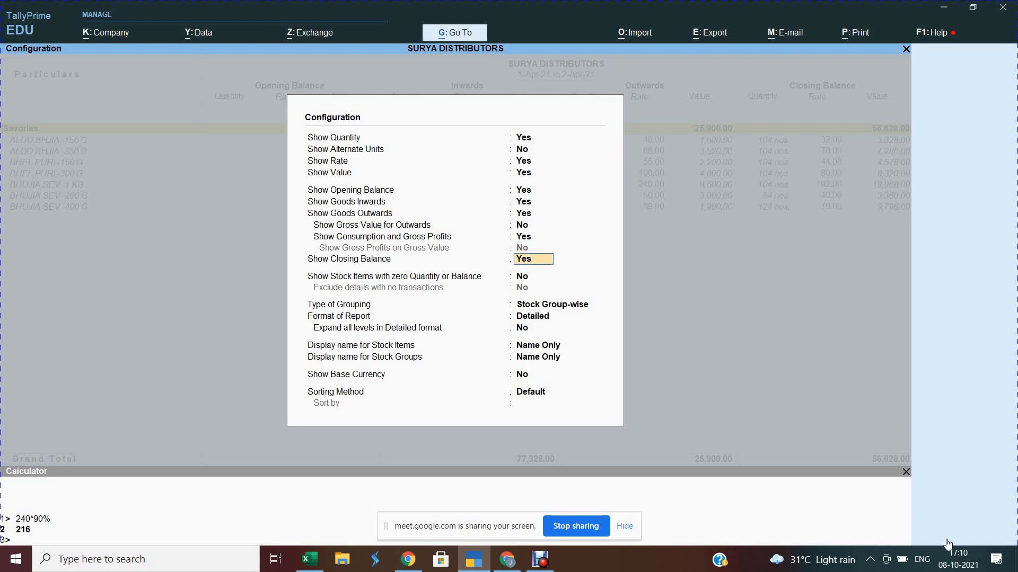
{"action": "key", "text": "ctrl+a"}
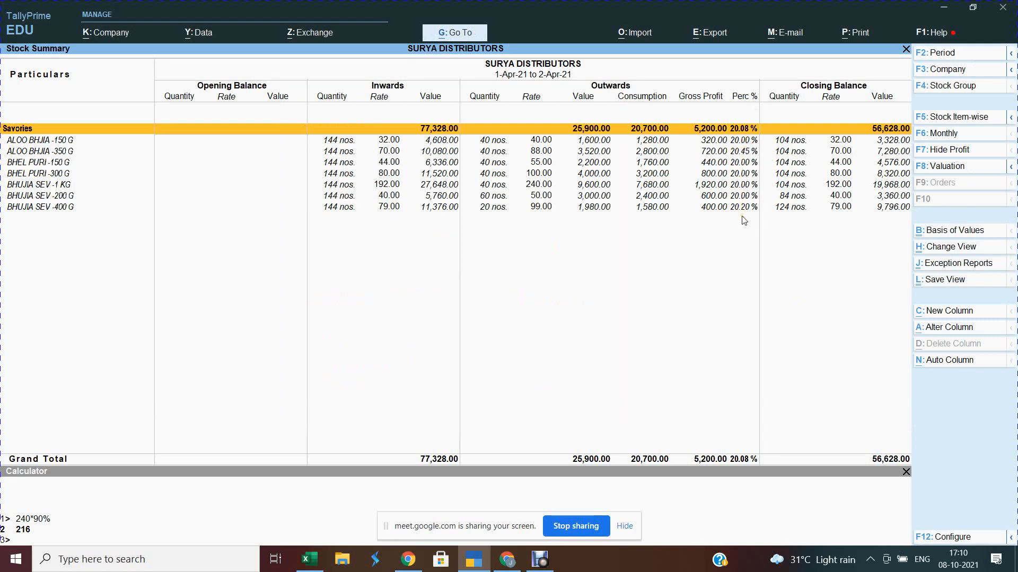
Step: Close the Stock Summary, view the Ratio Analysis report, then return to Gateway of Tally
{"action": "key", "text": "Escape"}
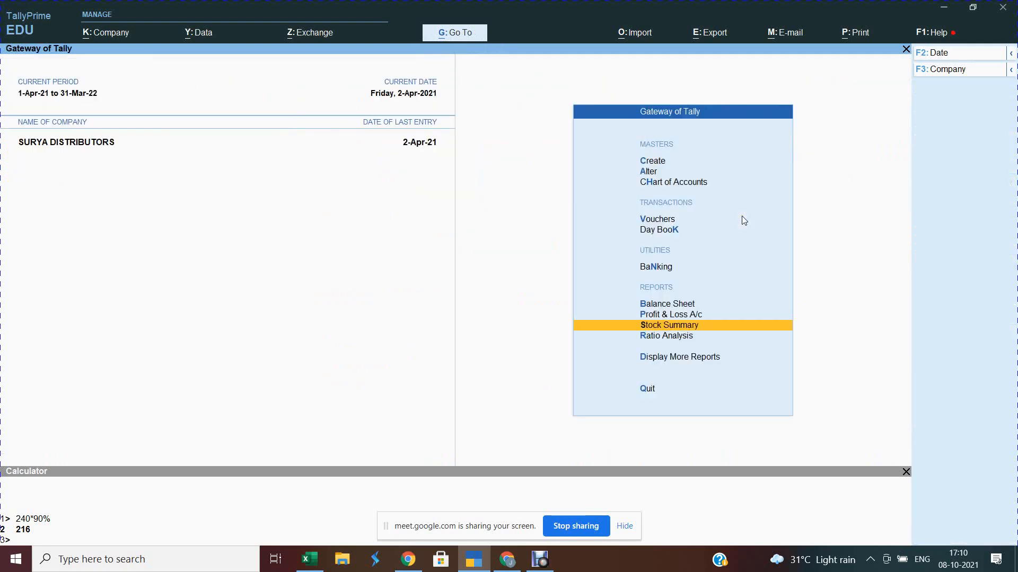
{"action": "key", "text": "Down"}
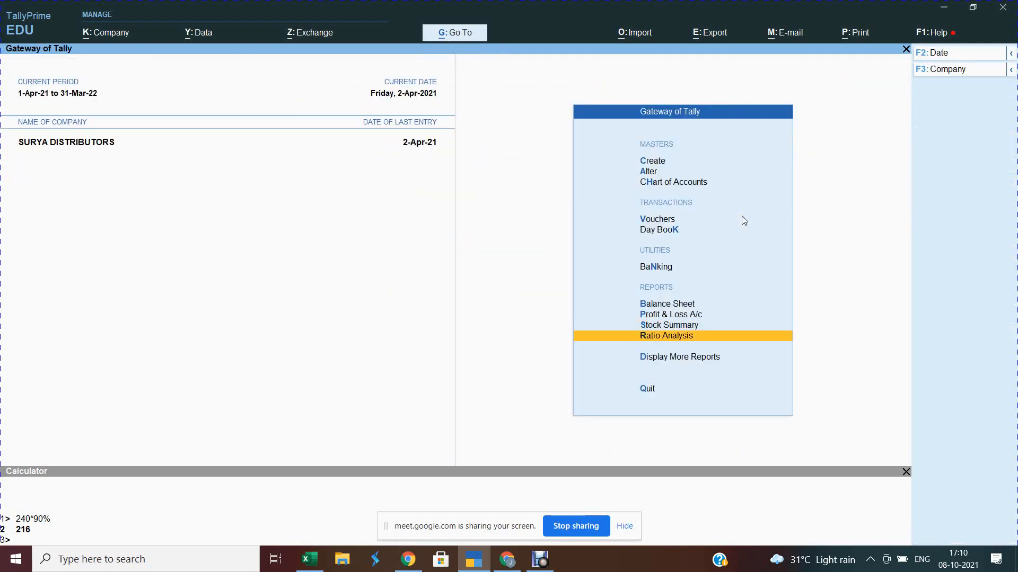
{"action": "key", "text": "Return"}
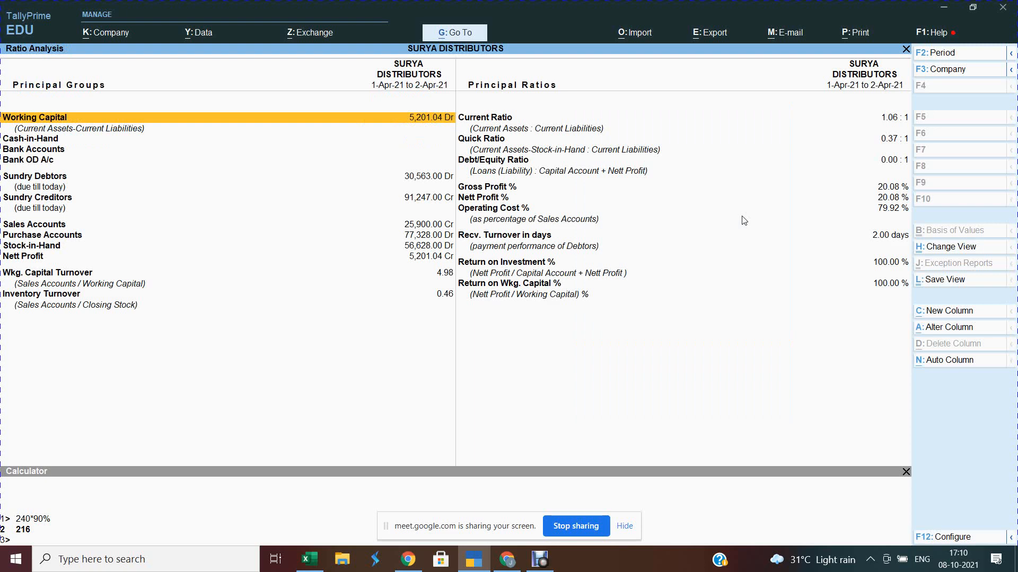
{"action": "key", "text": "Escape"}
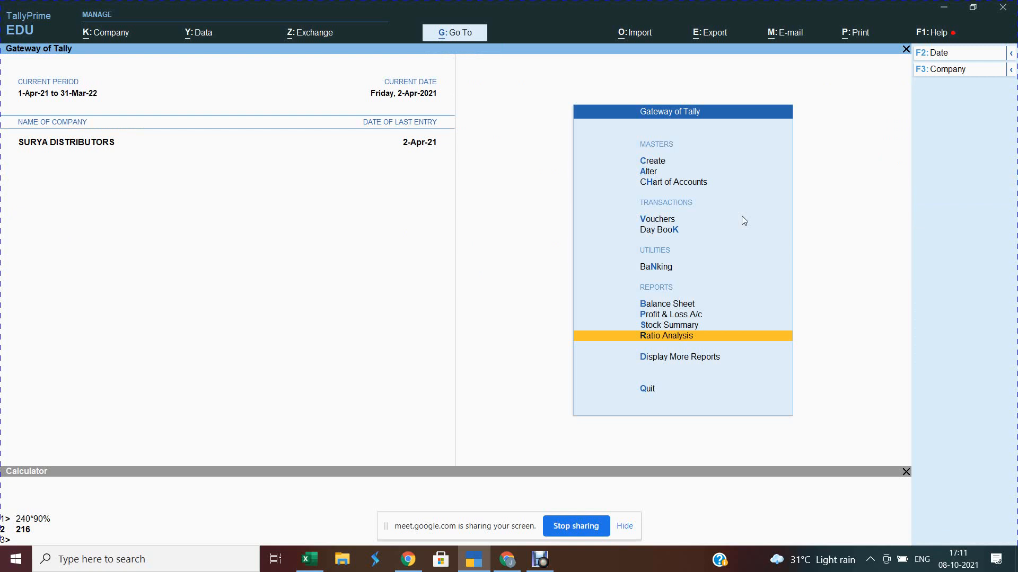
Step: View the April Purchase Register in columnar form: 91,247.00 gross, 13,919.04 IGST, then close it
{"action": "key", "text": "d"}
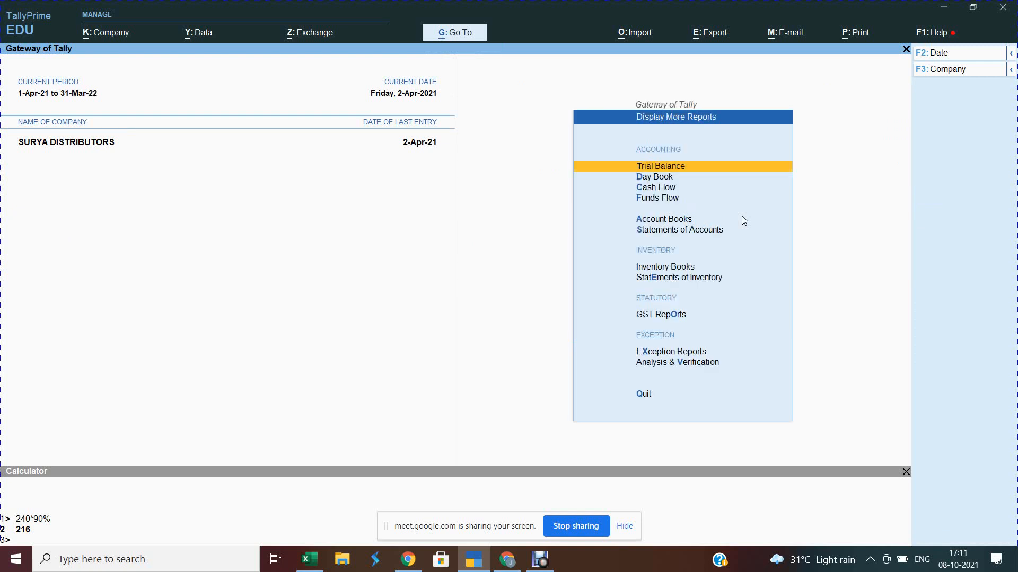
{"action": "key", "text": "a"}
{"action": "key", "text": "p"}
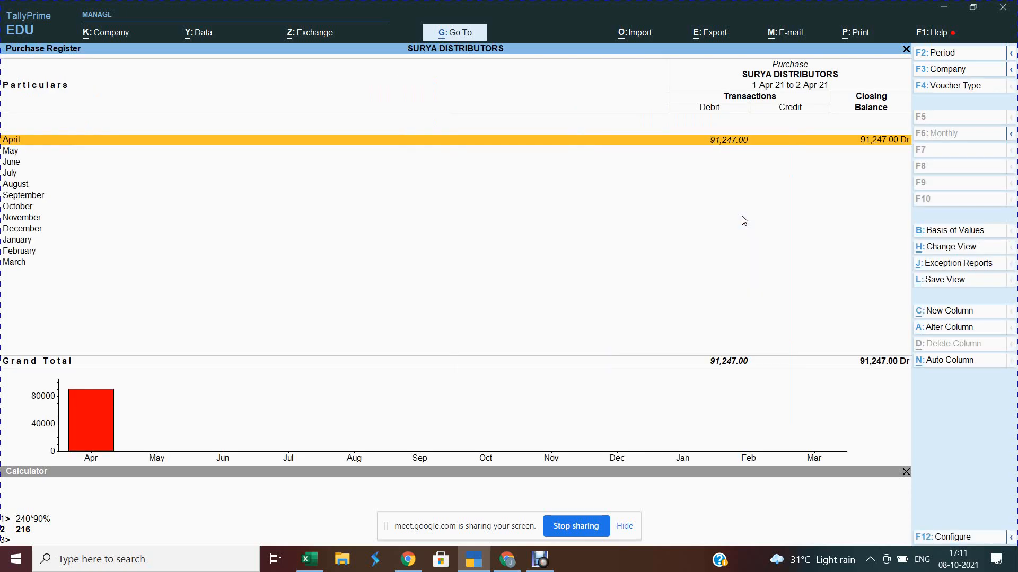
{"action": "key", "text": "Return"}
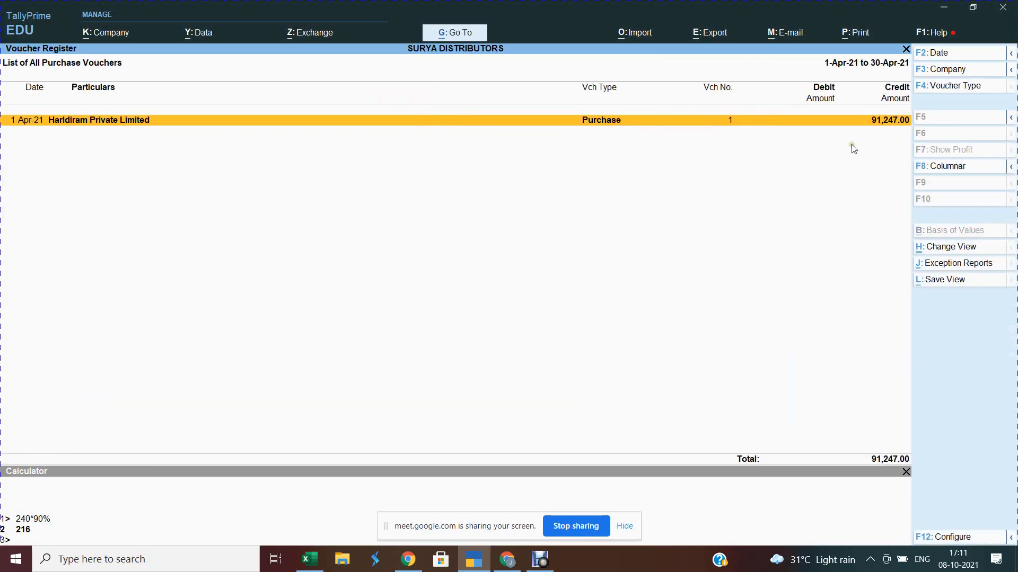
{"action": "left_click", "coordinate": [926, 167]}
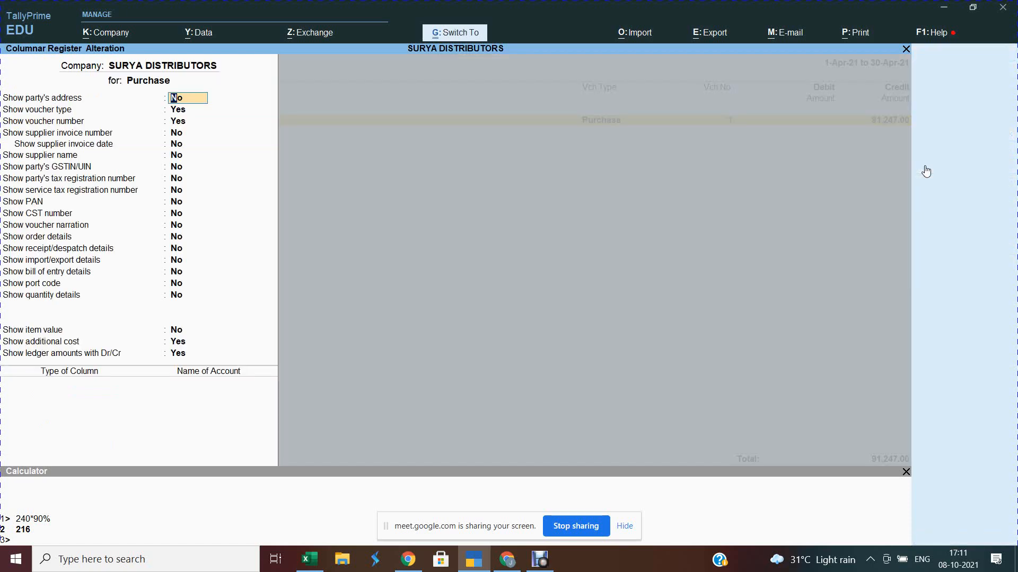
{"action": "key", "text": "ctrl+a"}
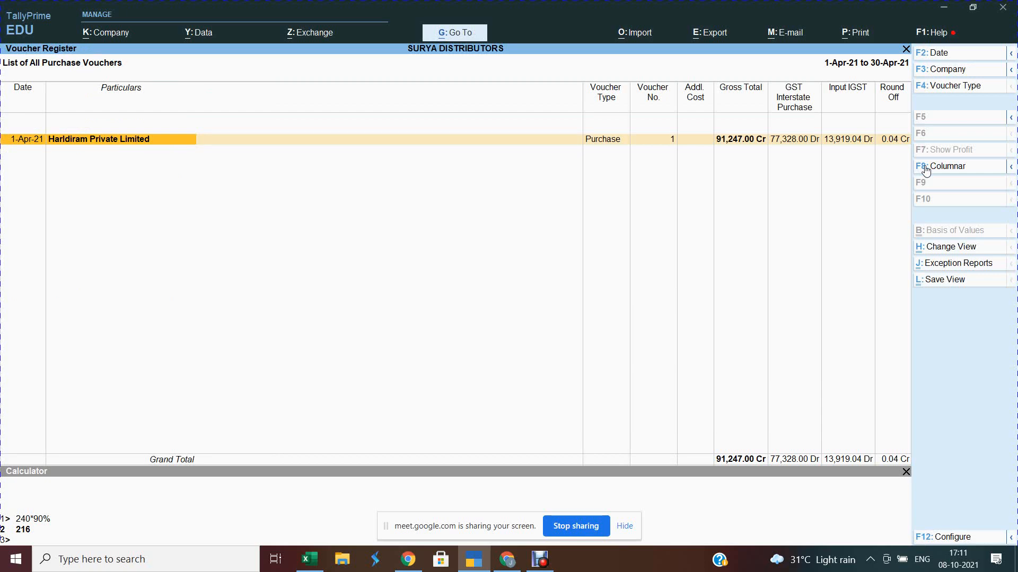
{"action": "key", "text": "Escape"}
{"action": "key", "text": "Escape"}
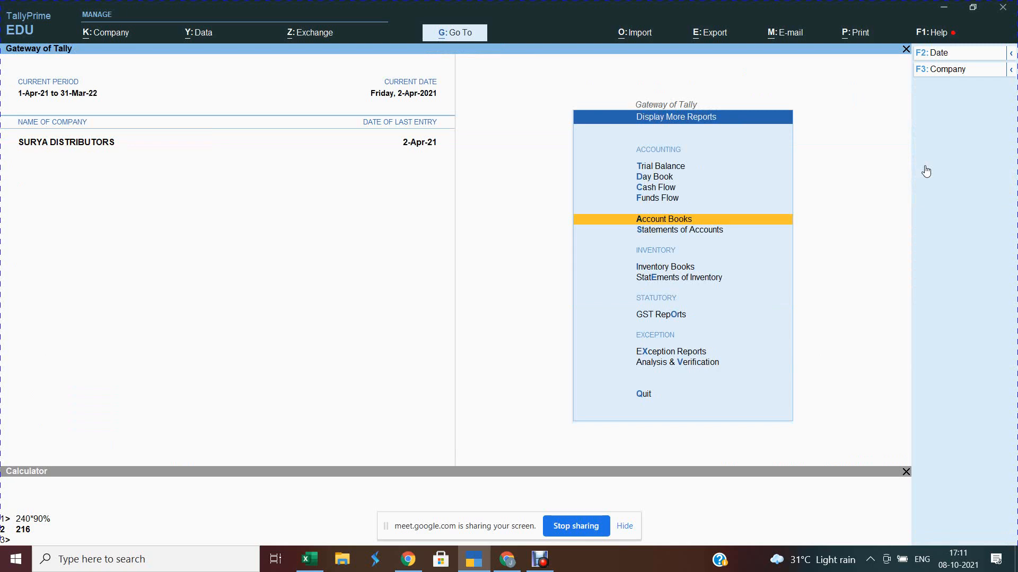
Step: View the April Sales Register in columnar form: 30,563.00 gross, 2,419.20 IGST, then back out
{"action": "key", "text": "Escape"}
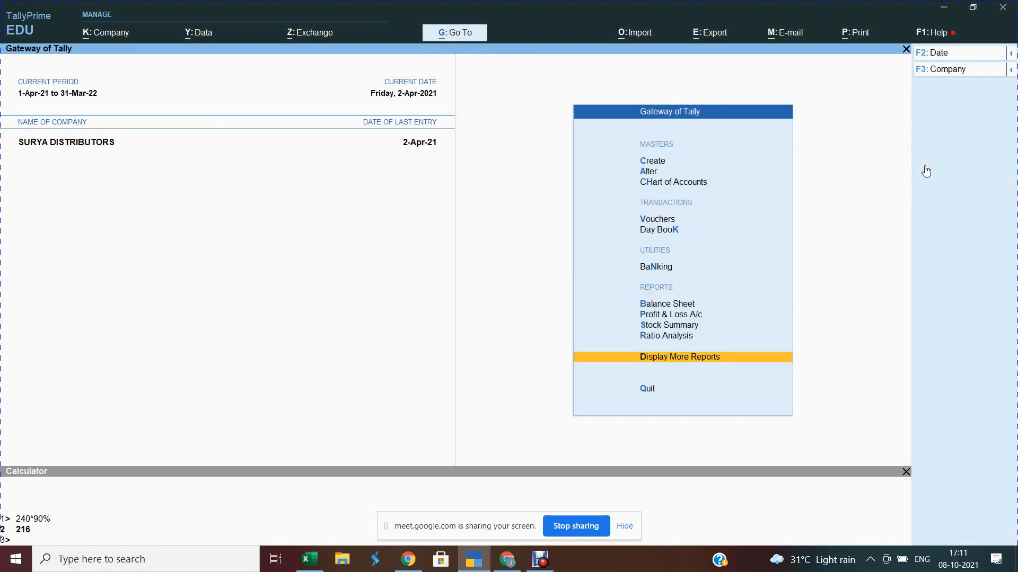
{"action": "key", "text": "d"}
{"action": "key", "text": "a"}
{"action": "key", "text": "s"}
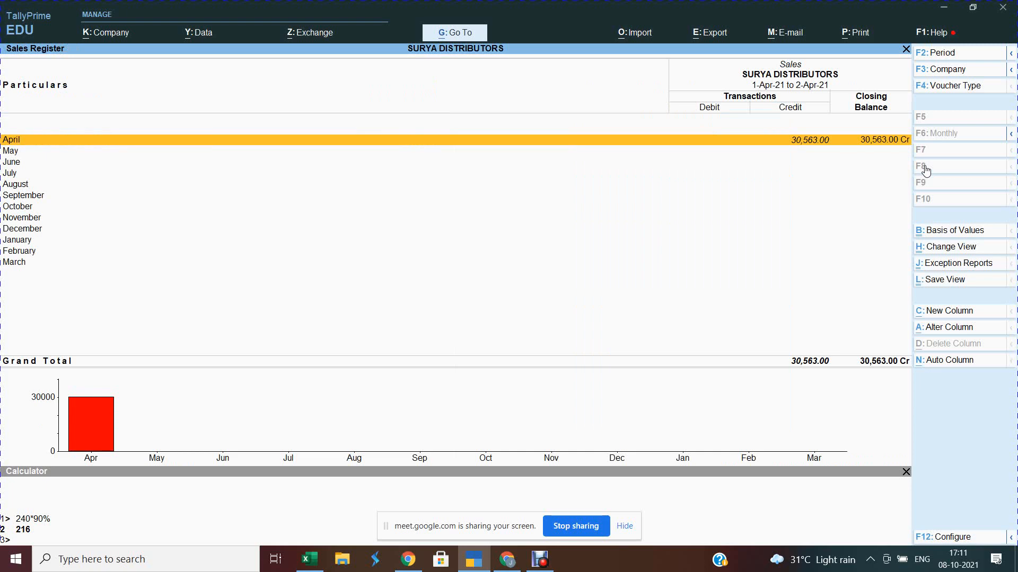
{"action": "key", "text": "Return"}
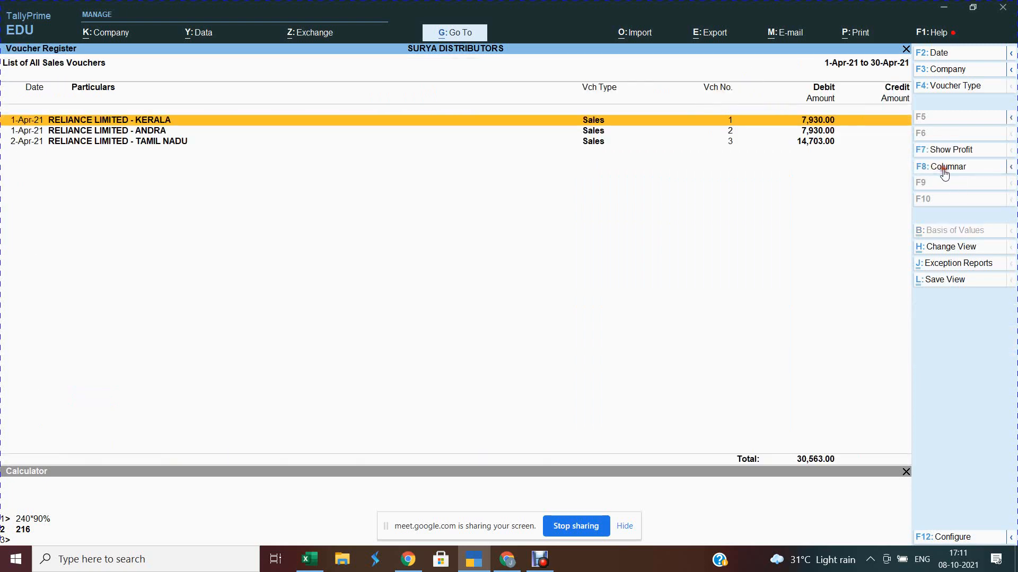
{"action": "left_click", "coordinate": [943, 170]}
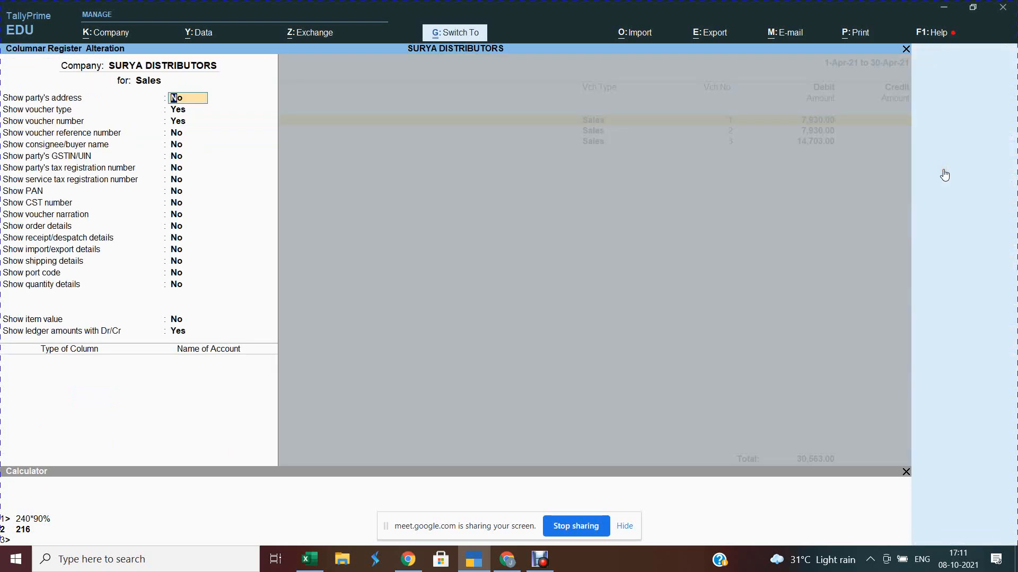
{"action": "key", "text": "ctrl+a"}
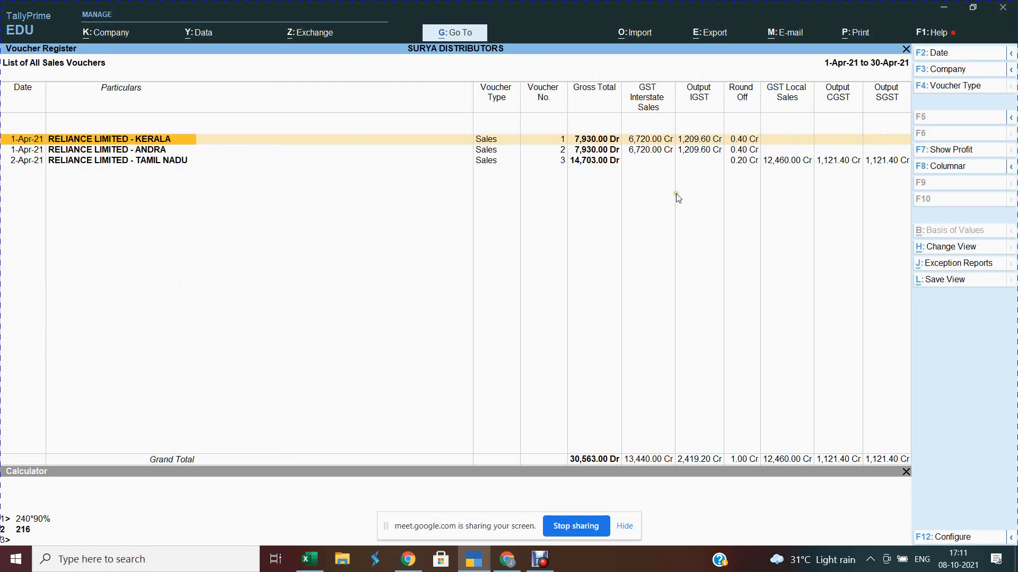
{"action": "key", "text": "Escape"}
{"action": "key", "text": "Escape"}
{"action": "key", "text": "Escape"}
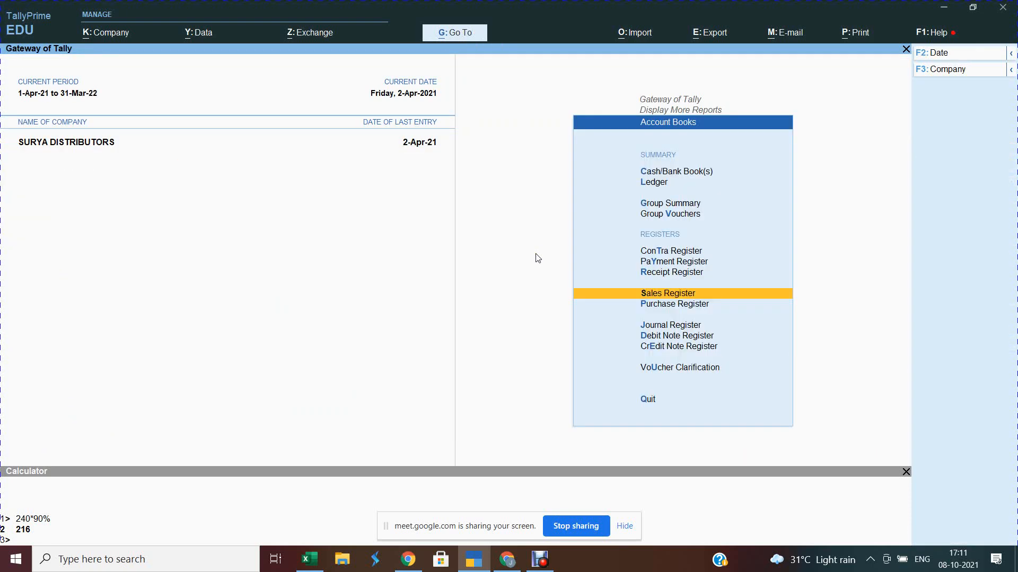
Step: Back at the Gateway, view the Profit & Loss A/c in detailed mode (Alt+F5), then close it
{"action": "key", "text": "Escape"}
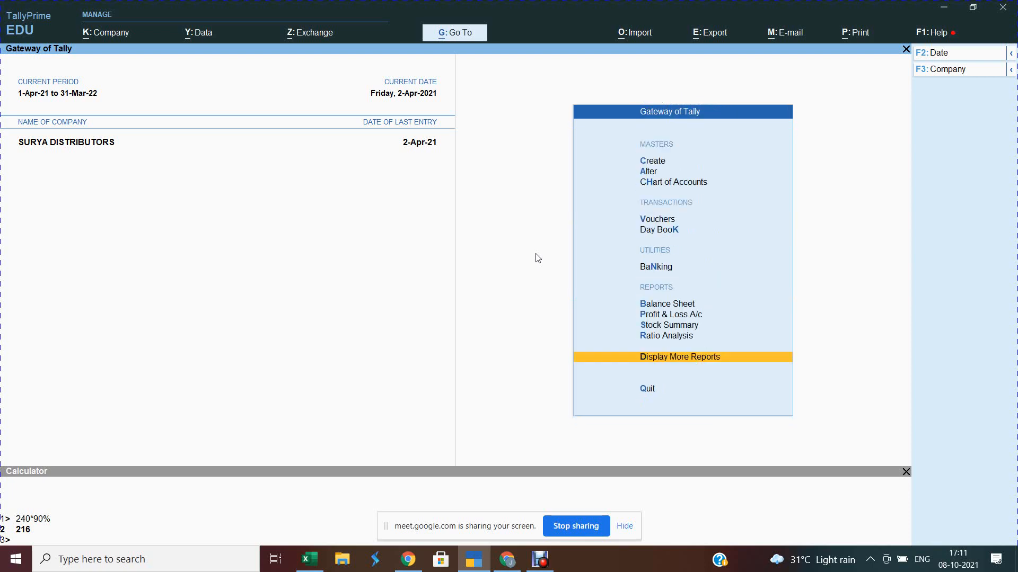
{"action": "key", "text": "Escape"}
{"action": "key", "text": "n"}
{"action": "key", "text": "p"}
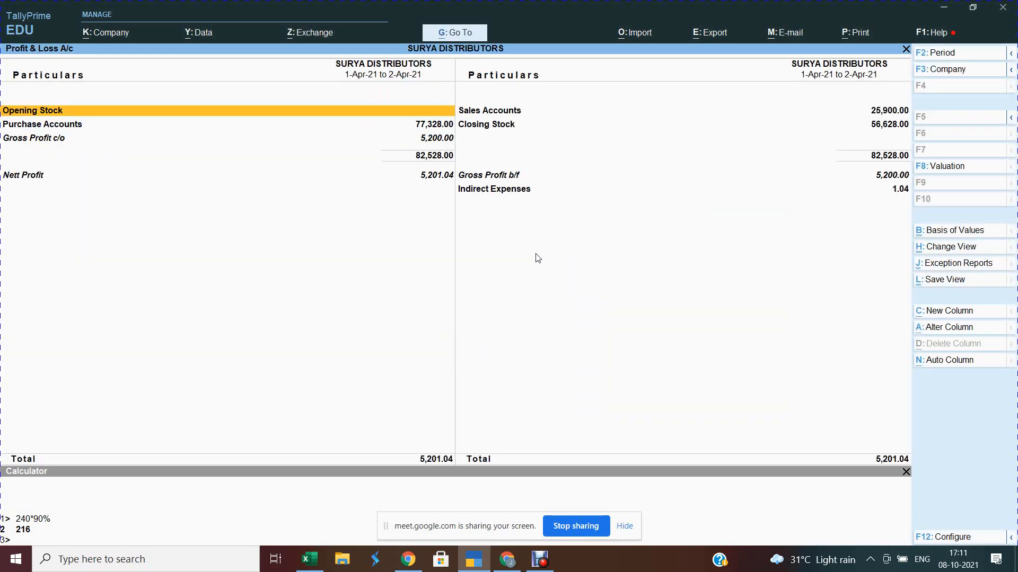
{"action": "key", "text": "alt+F5"}
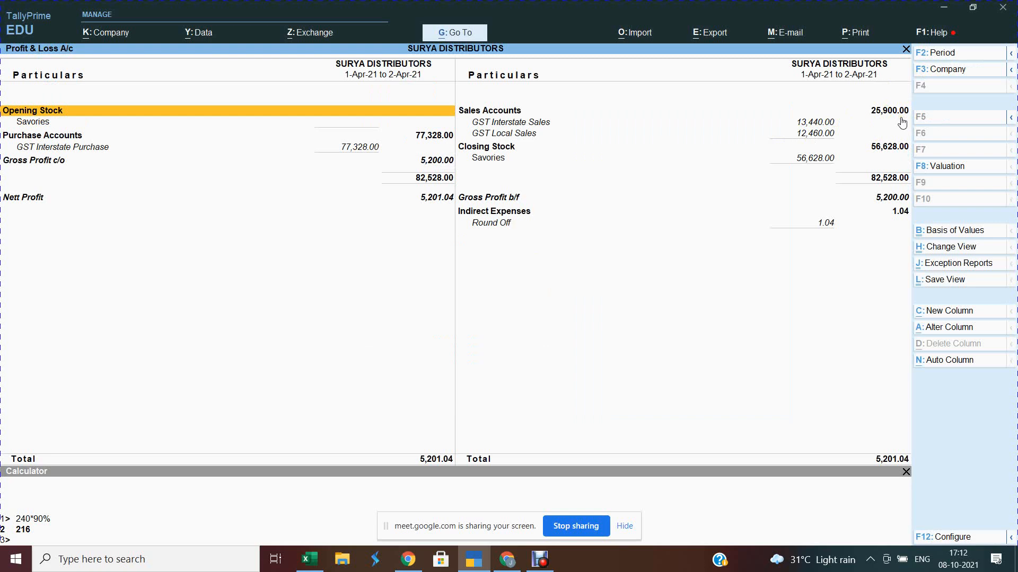
{"action": "key", "text": "Escape"}
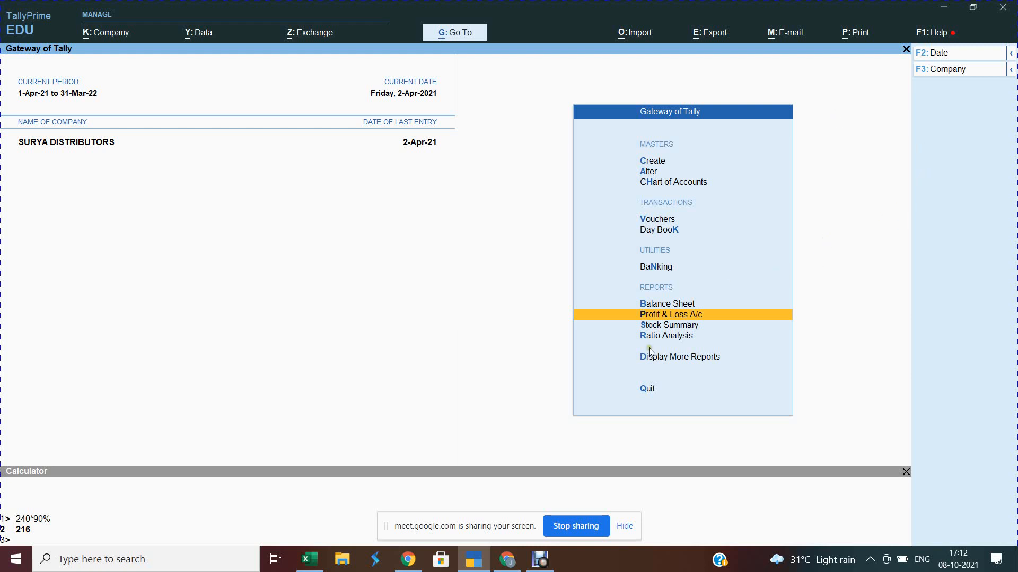
Step: Hide the screen-sharing notification and bring the Debut screen recorder window to the front
{"action": "left_click", "coordinate": [626, 530]}
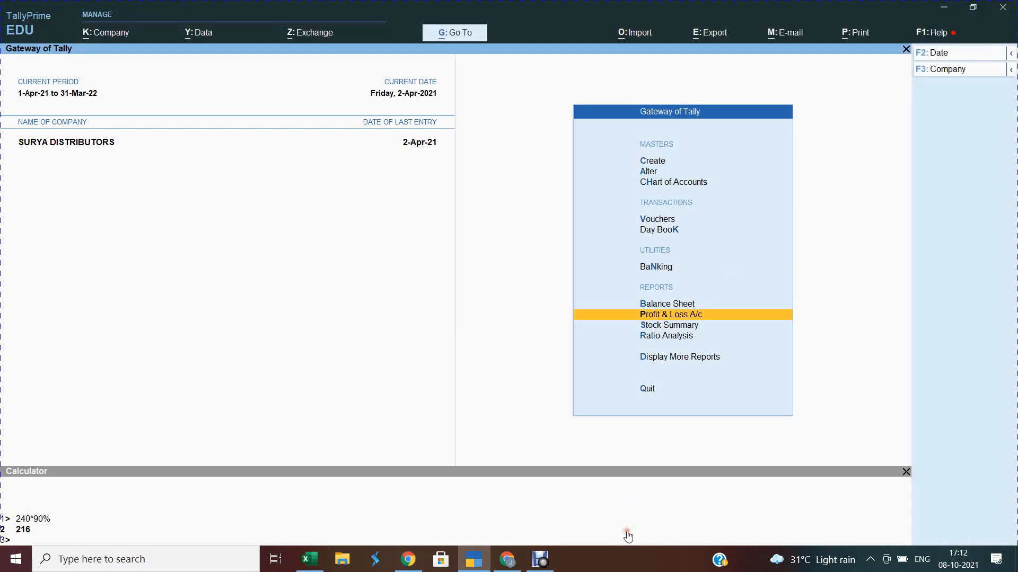
{"action": "mouse_move", "coordinate": [483, 558]}
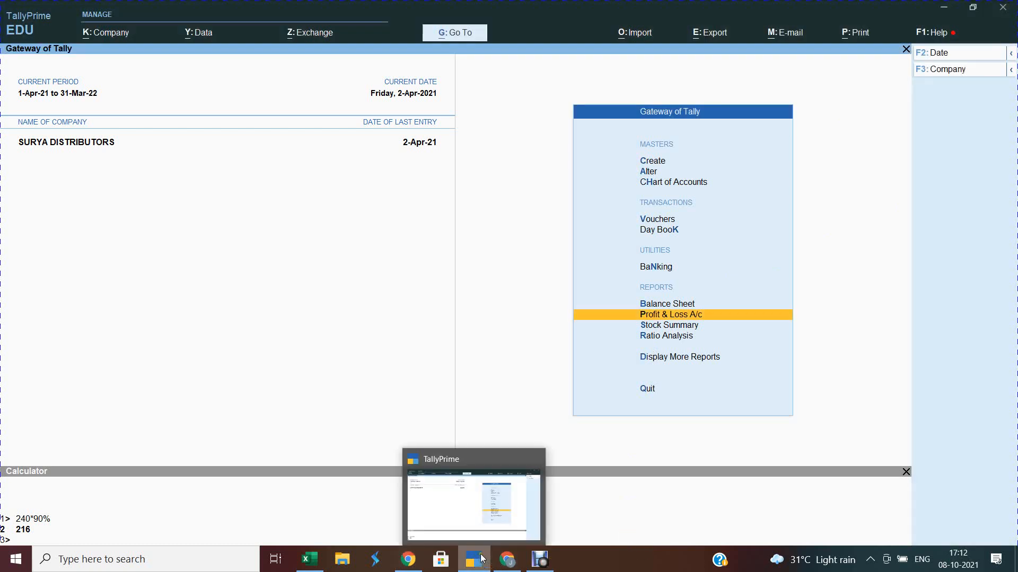
{"action": "mouse_move", "coordinate": [541, 557]}
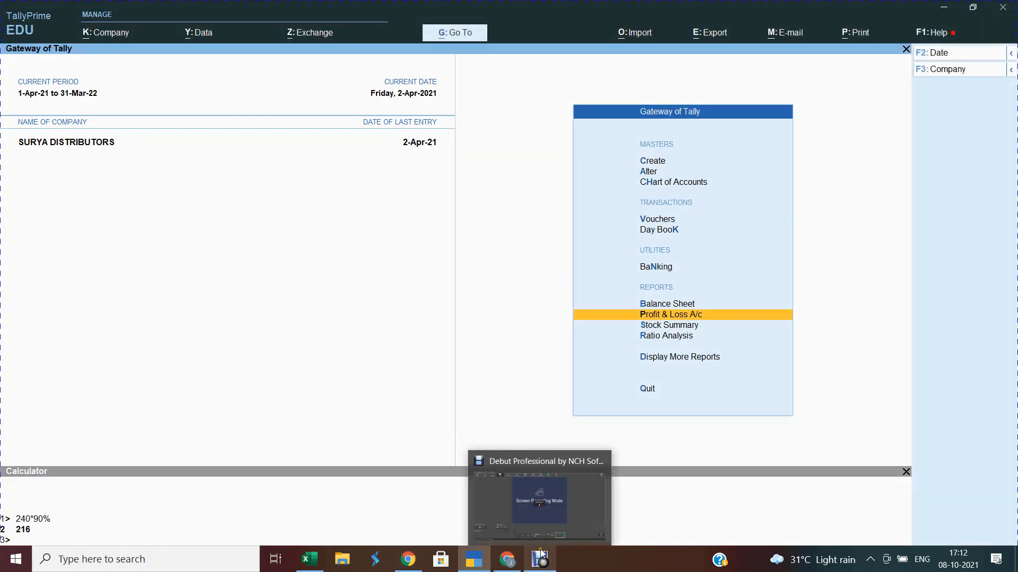
{"action": "left_click", "coordinate": [551, 517]}
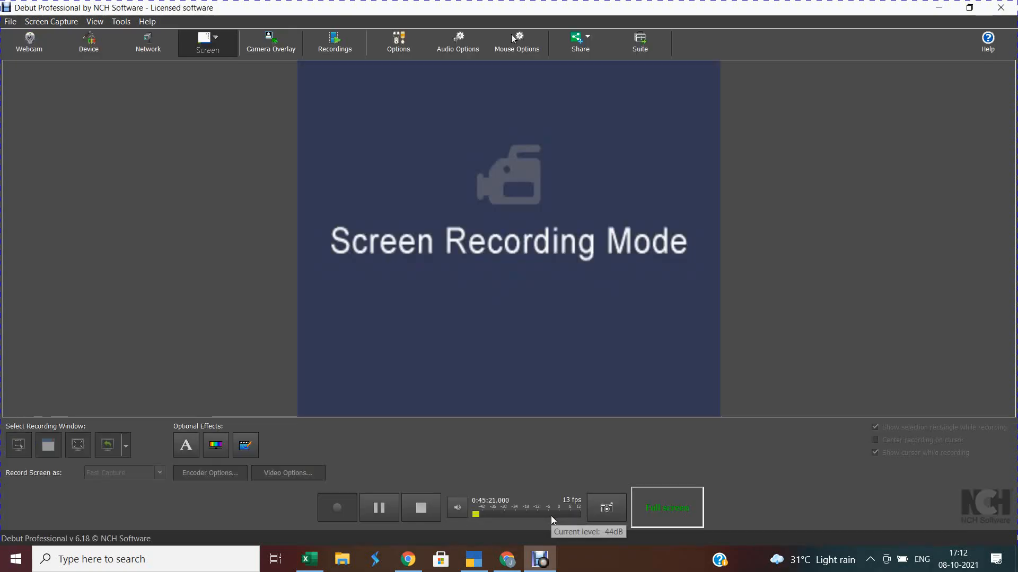